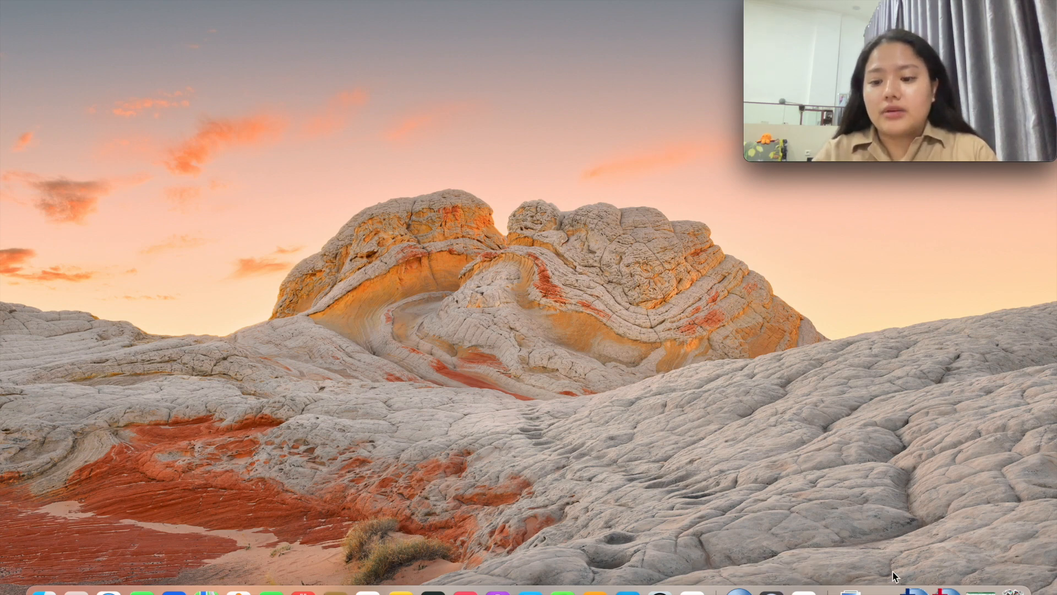
Restore the SPSS output and Data Editor windows, then bring up the Excel survey workbook
left_click(915, 592)
left_click(942, 592)
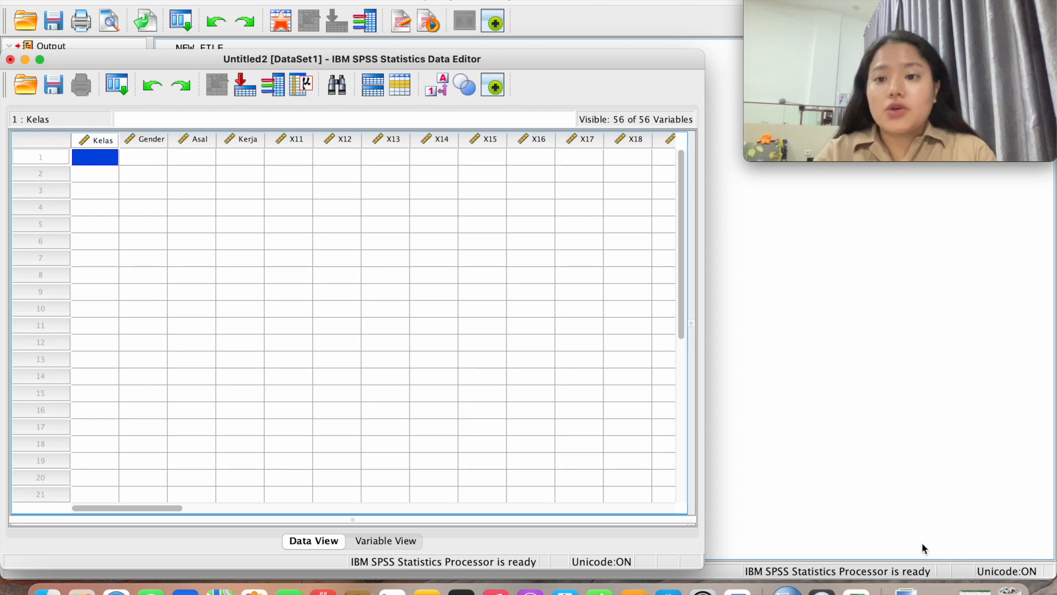
left_click(867, 588)
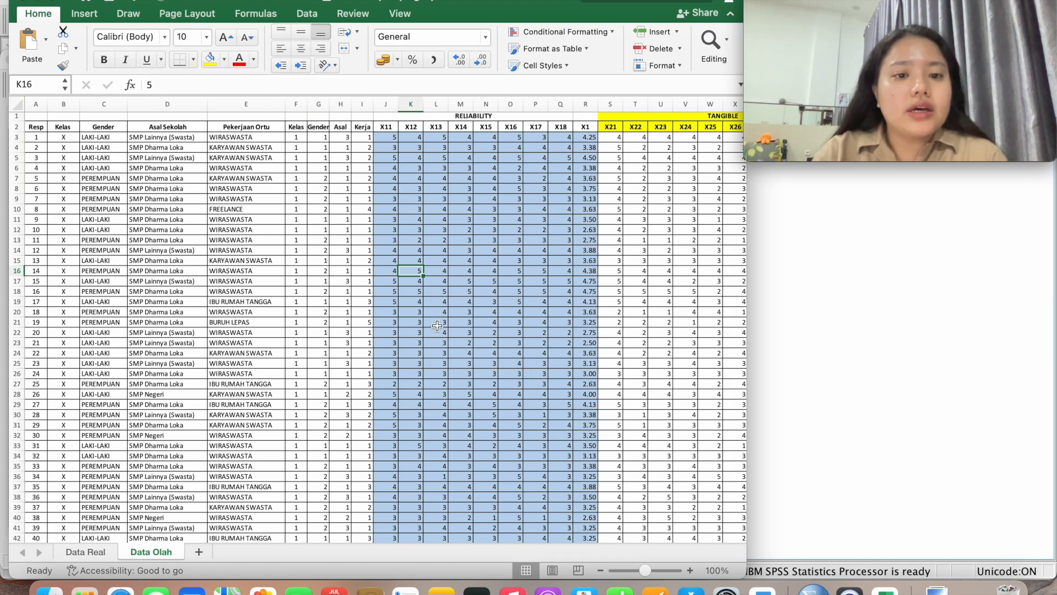
Select and copy the coded responses F3:BI200 on the Data Olah sheet
scroll(436, 325, "down", 20)
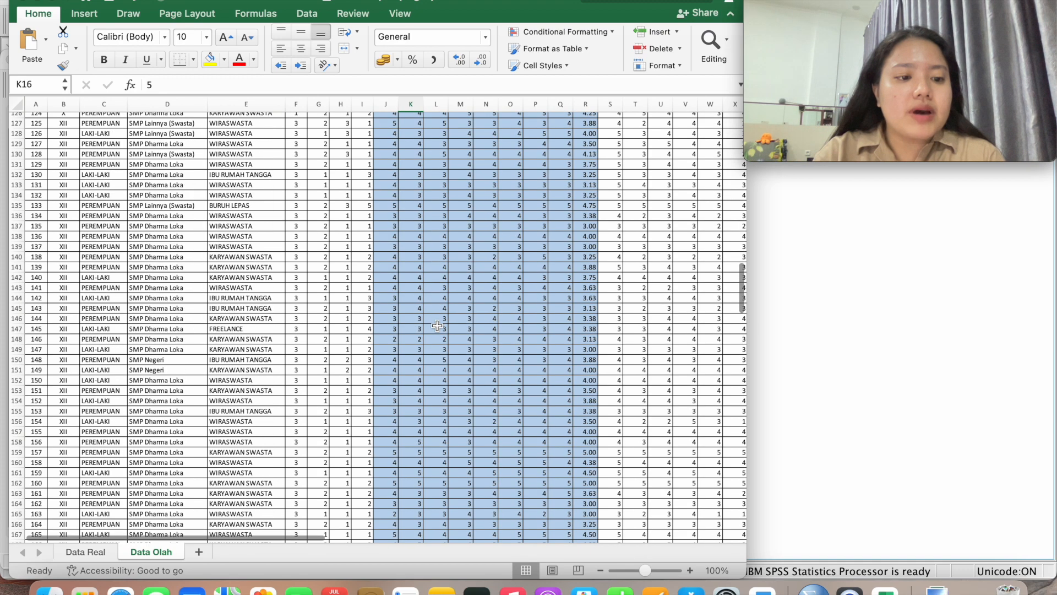
scroll(436, 326, "down", 5)
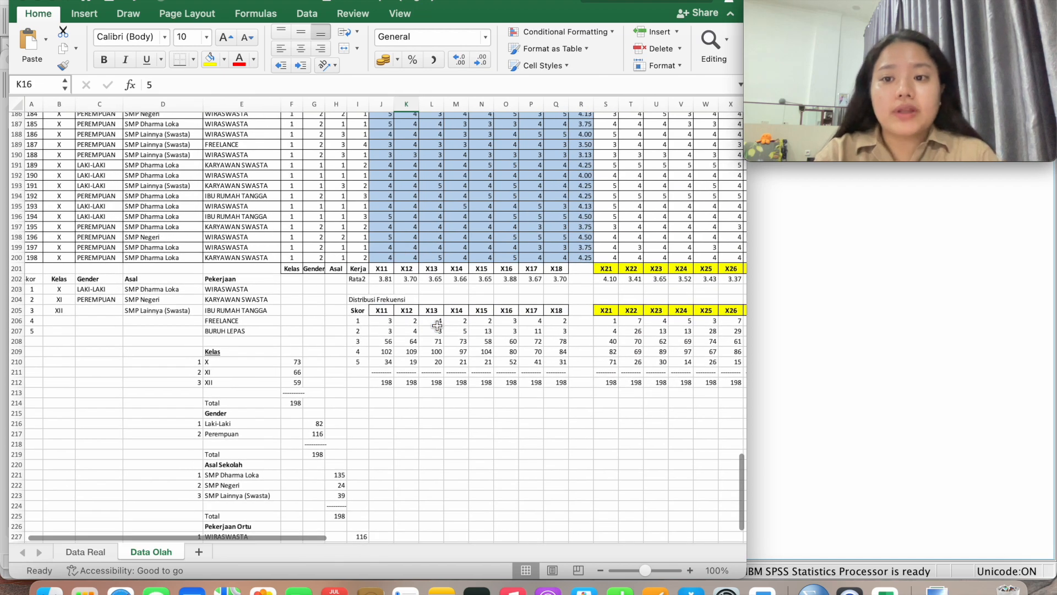
scroll(436, 325, "up", 20)
scroll(437, 325, "up", 7)
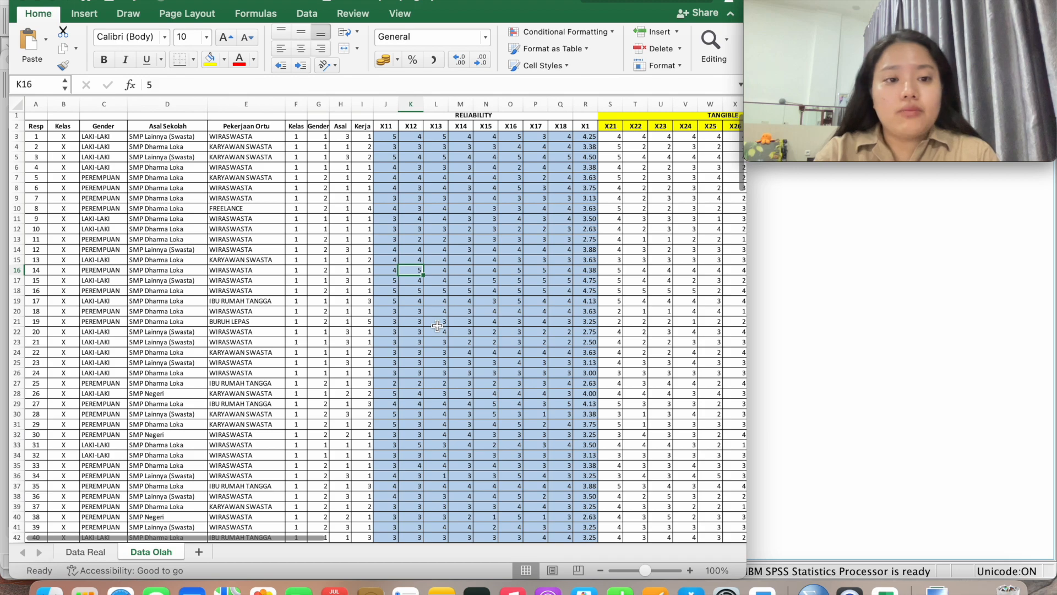
left_click(297, 137)
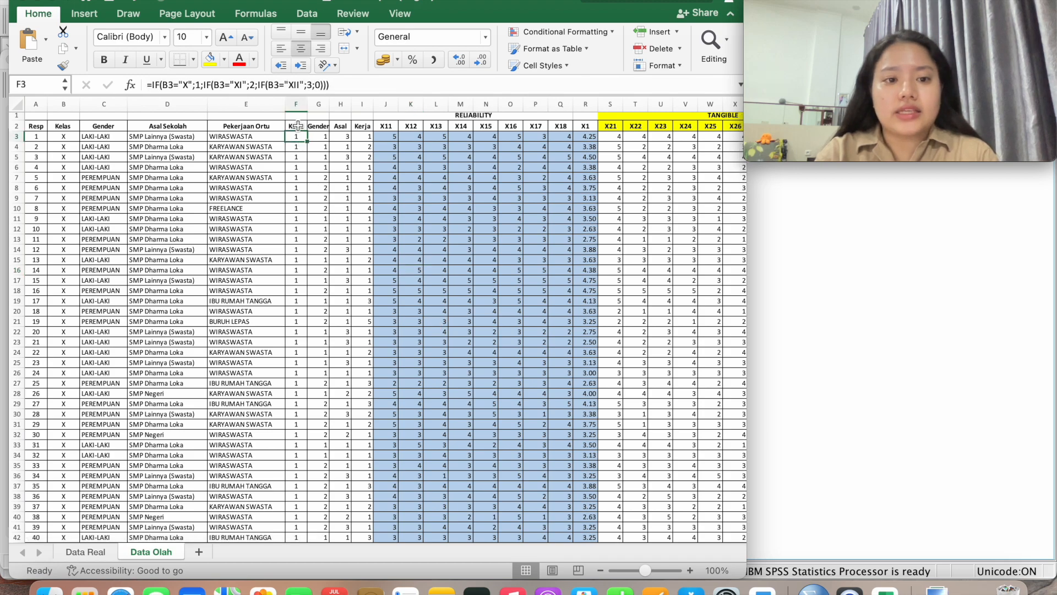
scroll(398, 232, "down", 20)
scroll(397, 232, "right", 10)
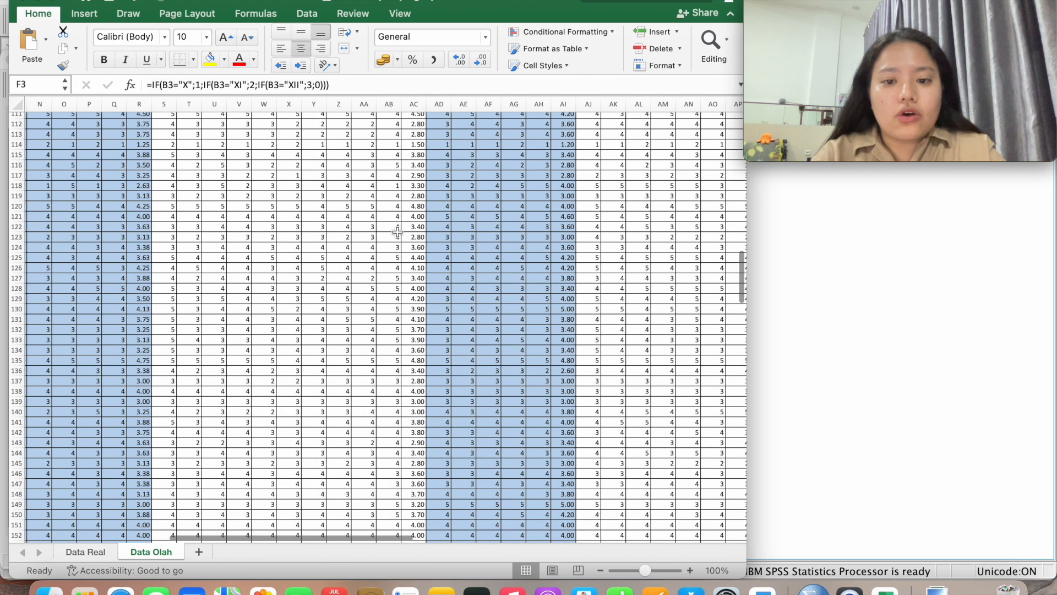
scroll(398, 231, "up", 8)
scroll(398, 232, "left", 4)
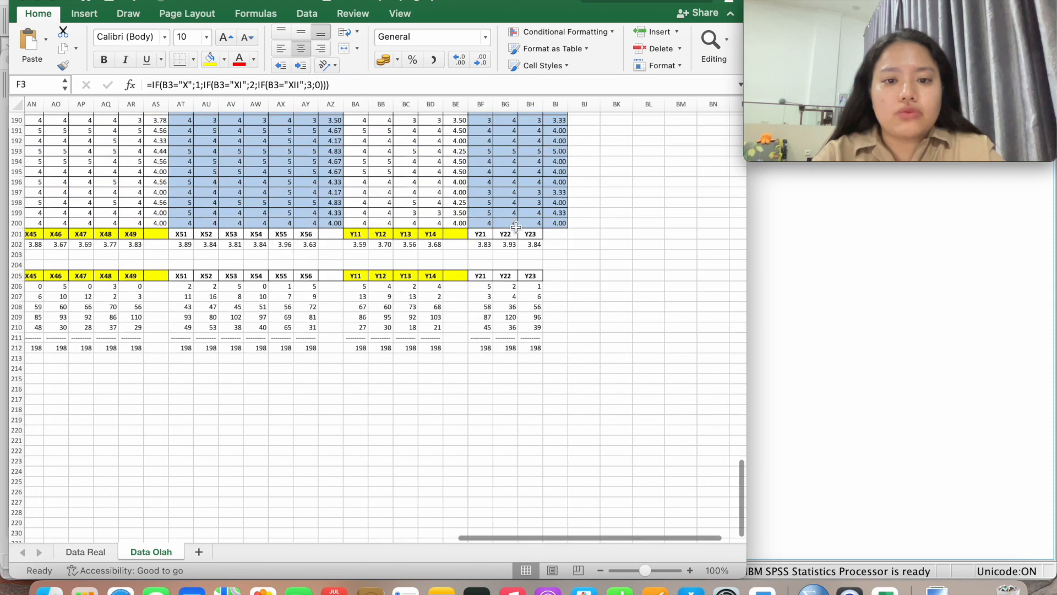
left_click(558, 224, "shift")
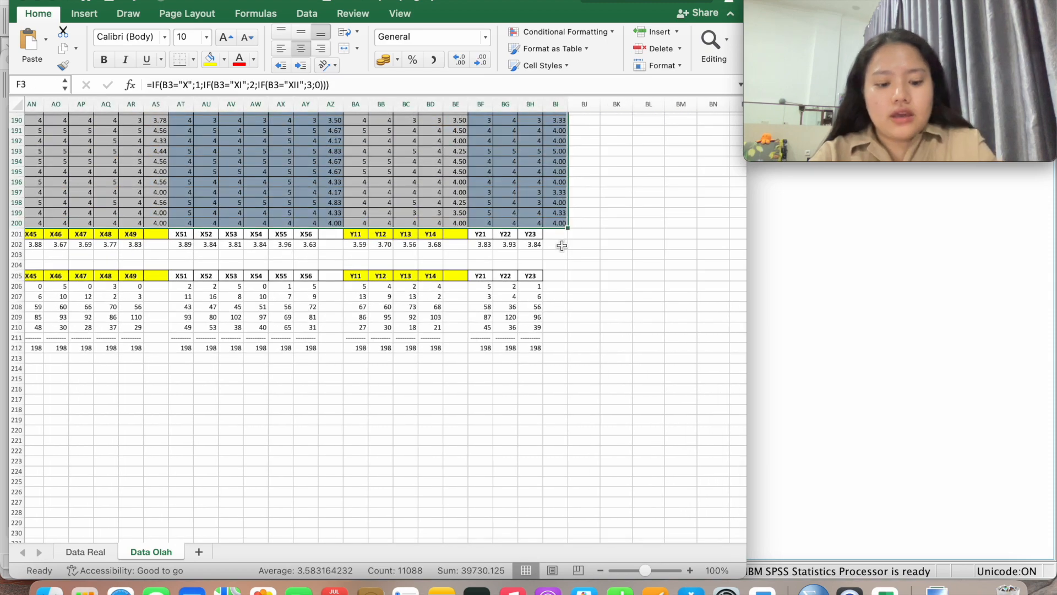
key("super+c")
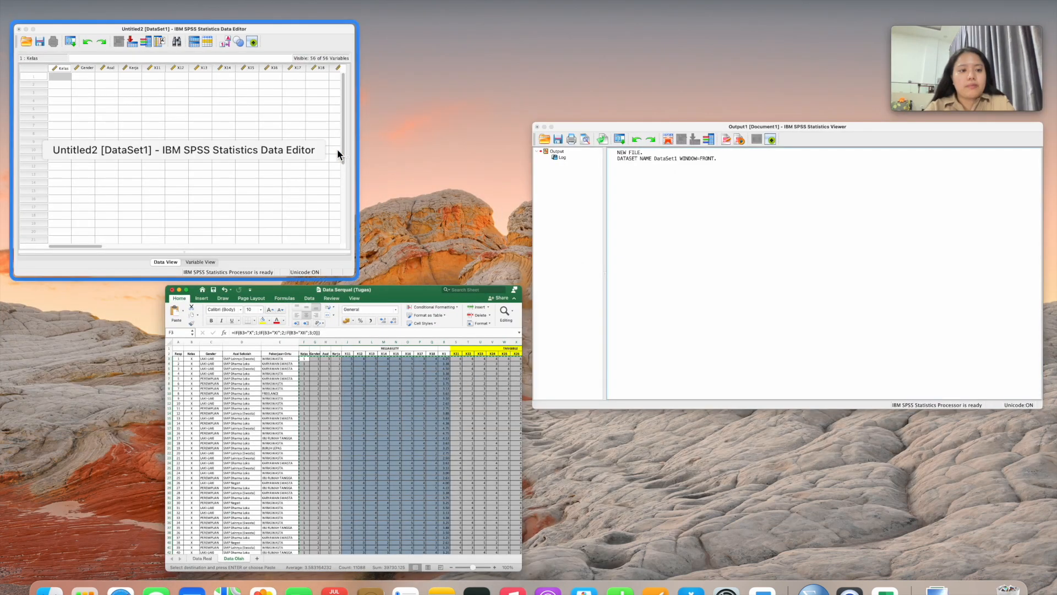
Paste the copied Excel responses into the SPSS grid starting at row 1 of Kelas
left_click(337, 151)
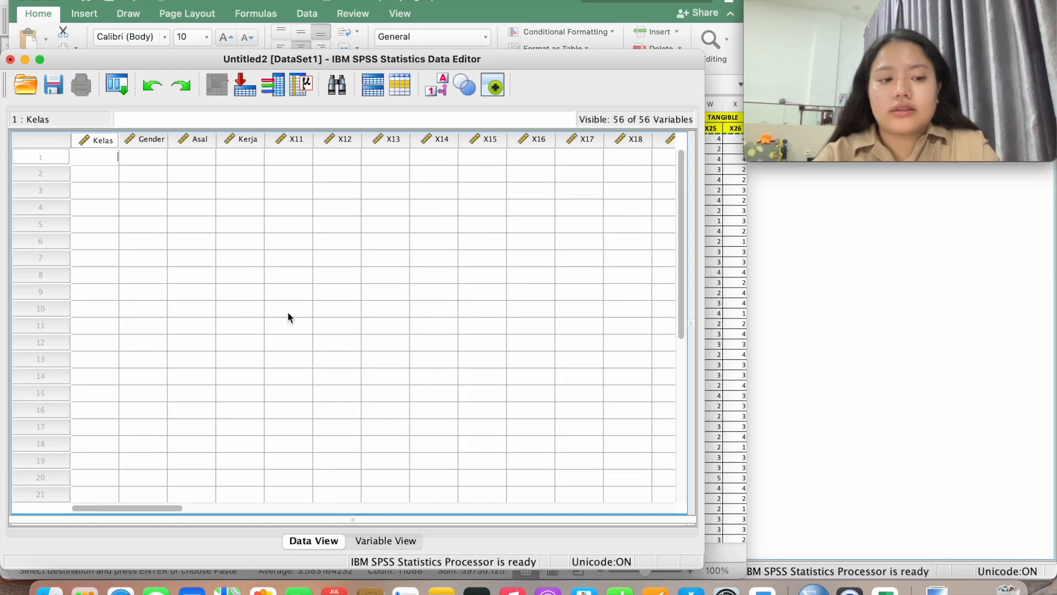
left_click(109, 174)
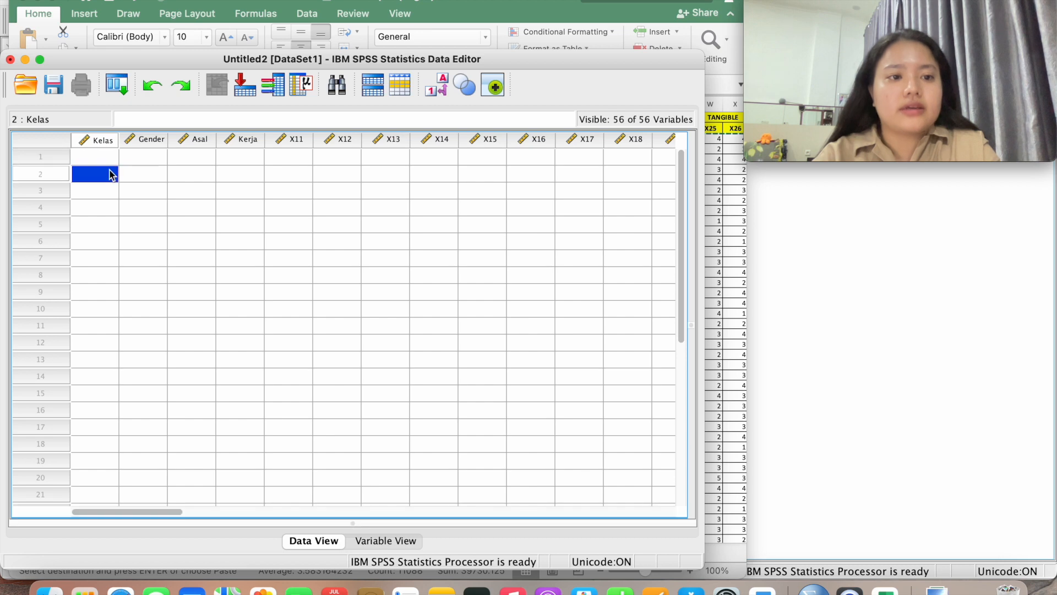
left_click(106, 158)
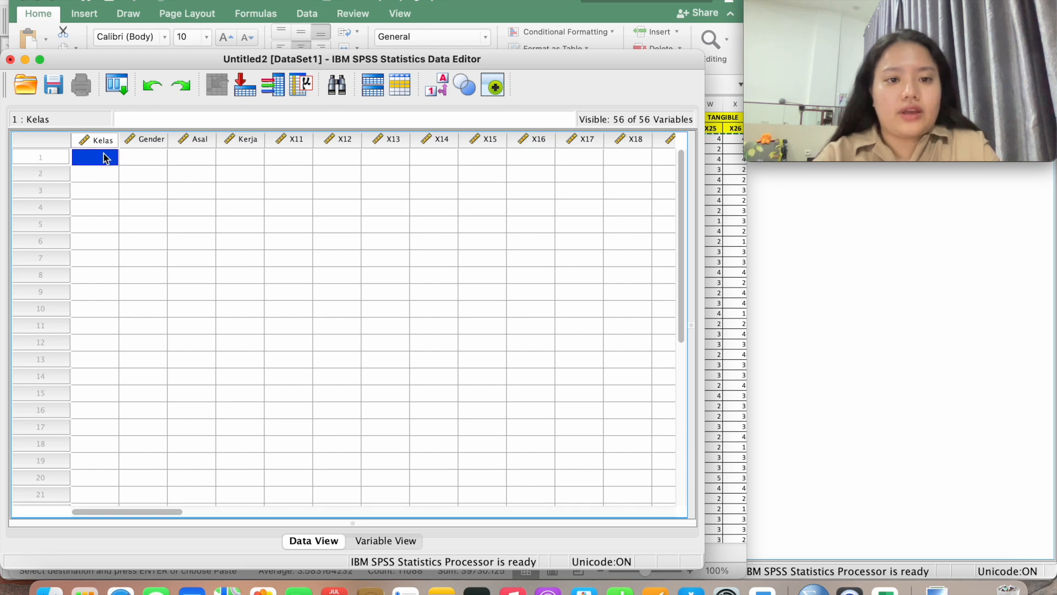
key("super+v")
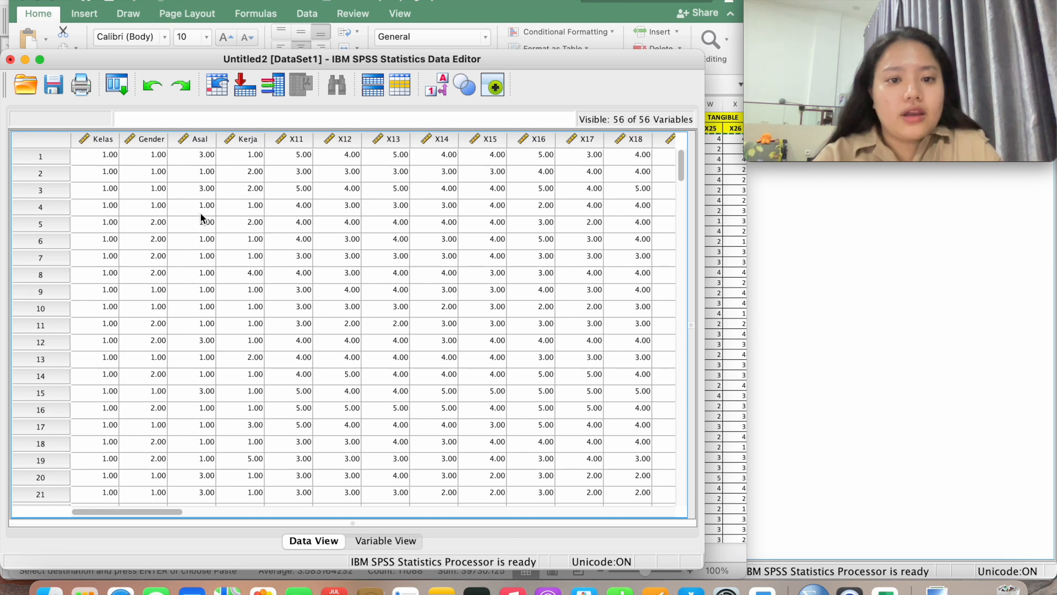
Switch to Variable View, scroll the variable definitions, and select Kelas's name cell
left_click(399, 544)
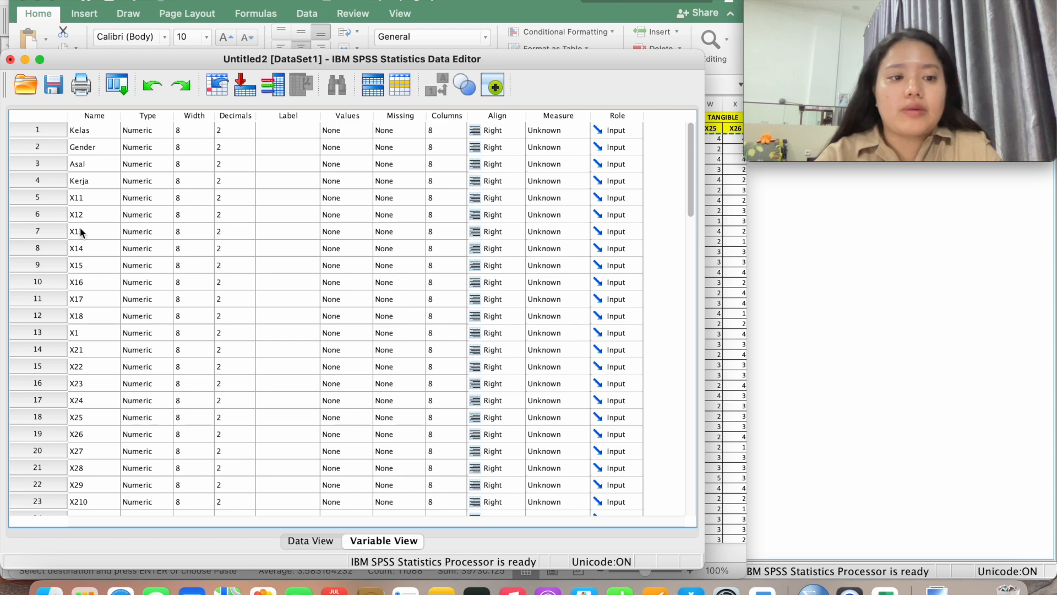
scroll(101, 437, "down", 8)
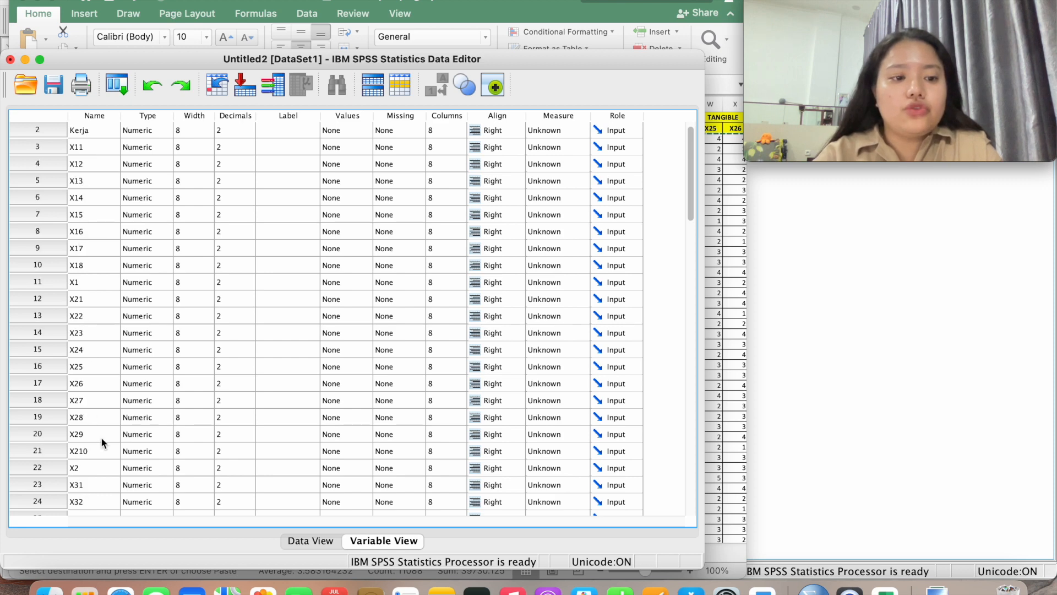
scroll(100, 437, "down", 5)
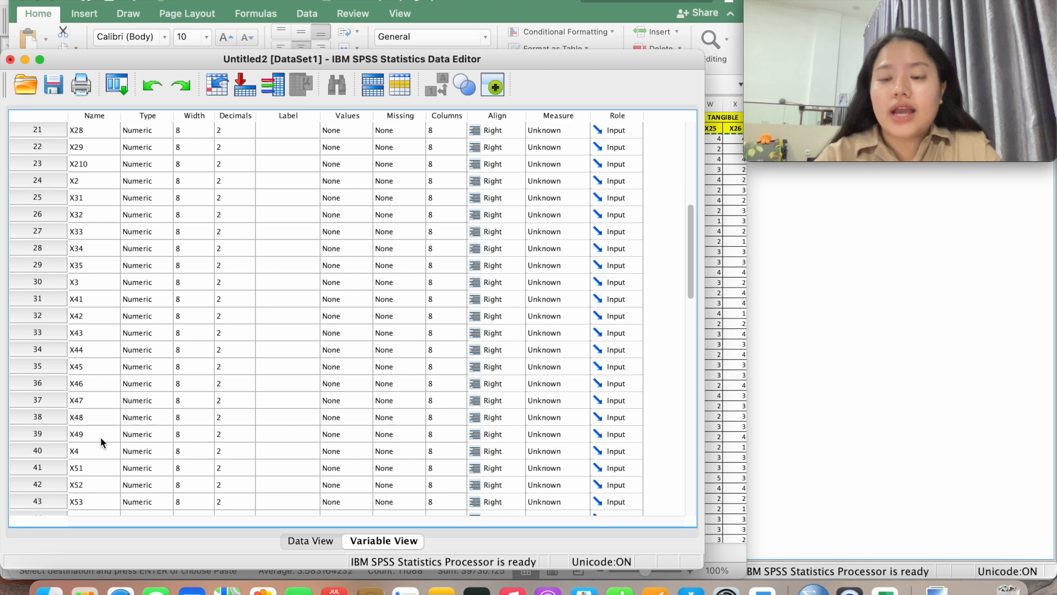
scroll(100, 437, "down", 5)
scroll(102, 435, "up", 15)
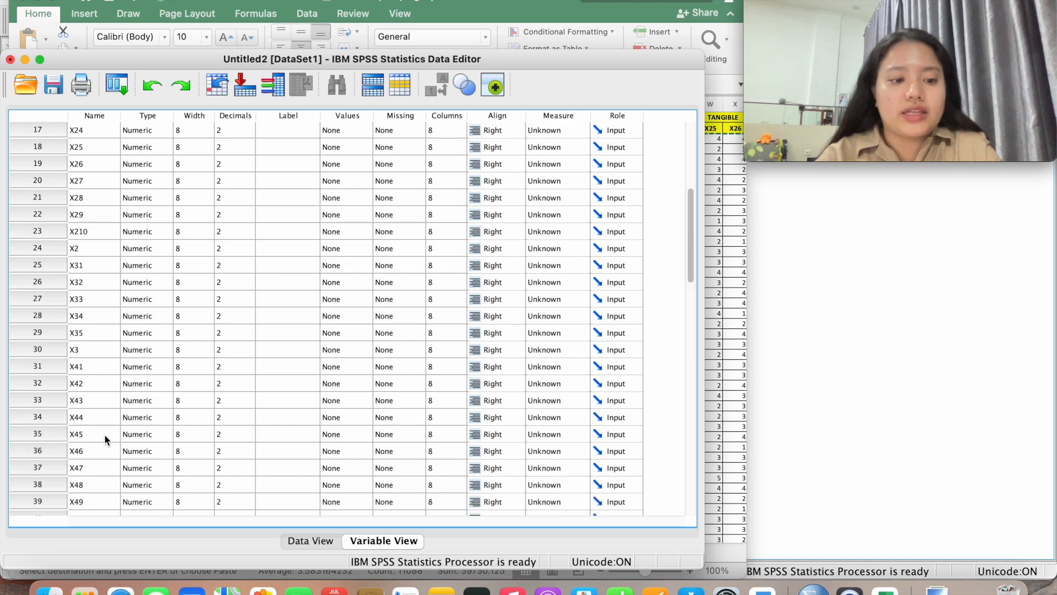
left_click(326, 540)
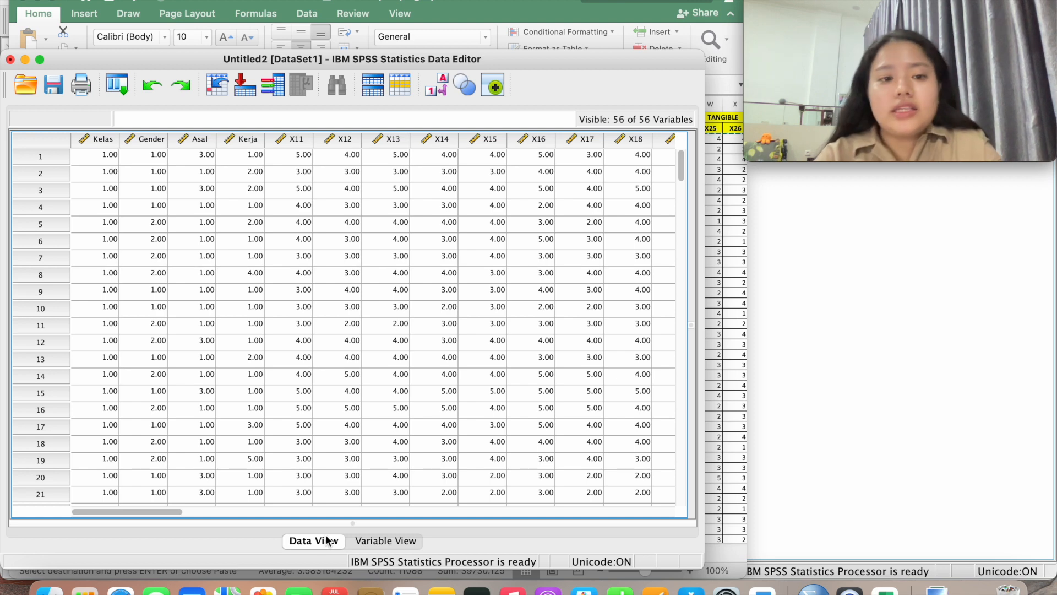
left_click(390, 541)
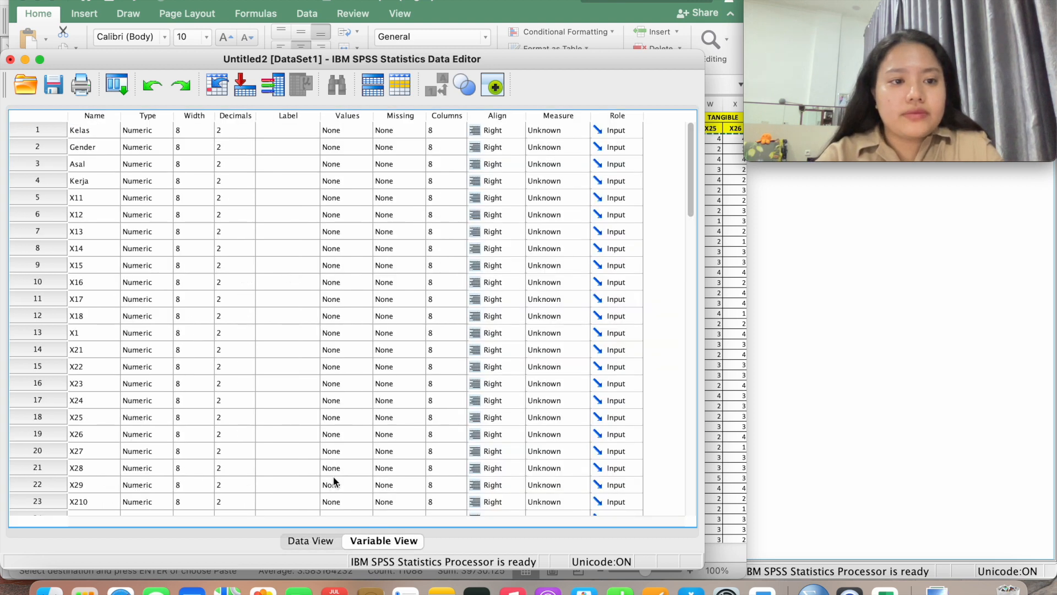
left_click(95, 129)
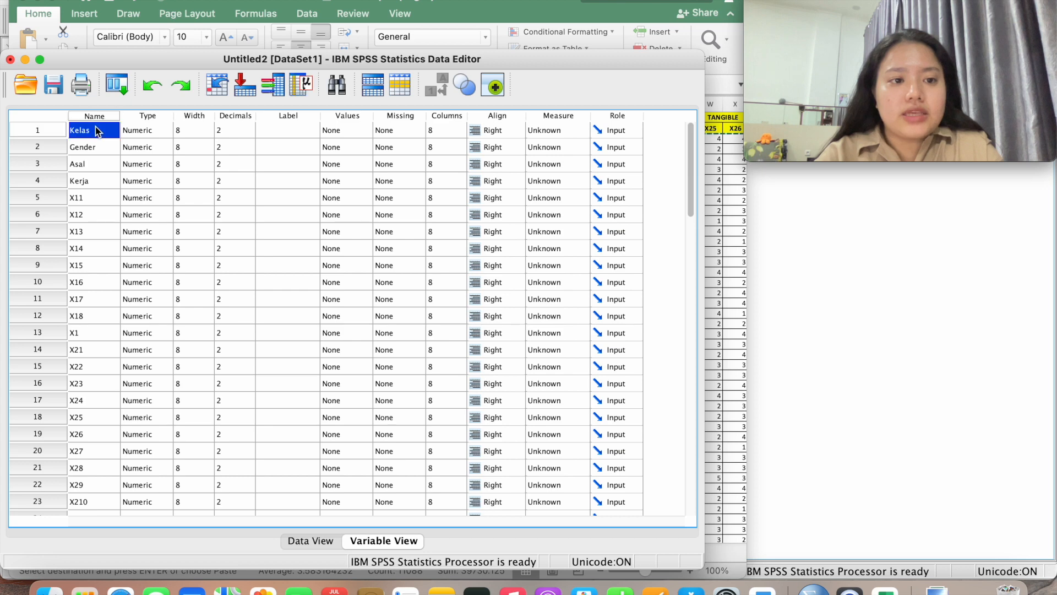
Open the Value Labels dialog for Kelas and move the SPSS window aside
left_click(346, 130)
left_click(365, 131)
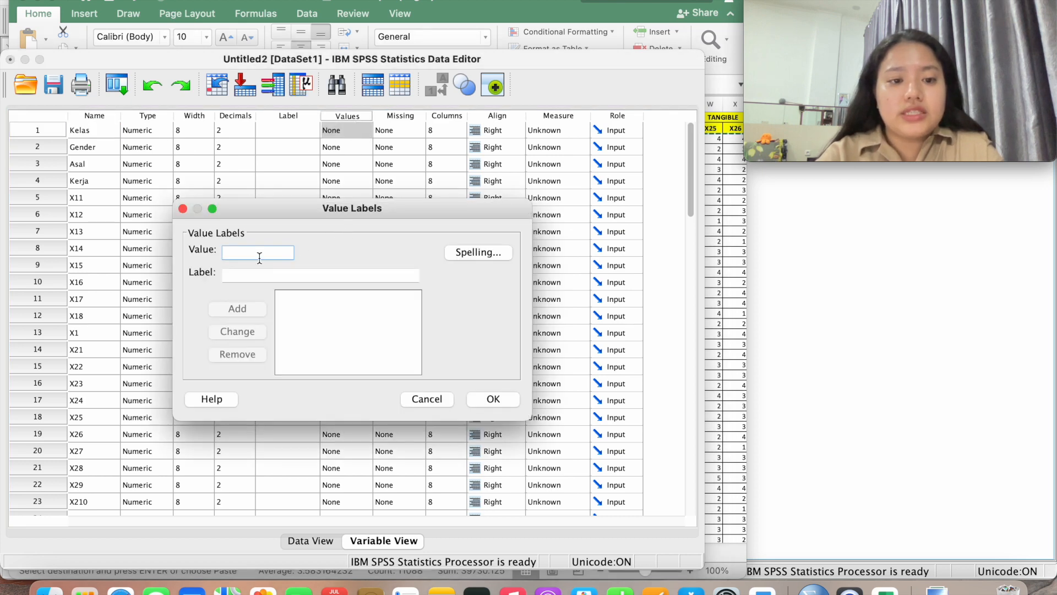
left_click_drag(517, 56, 833, 147)
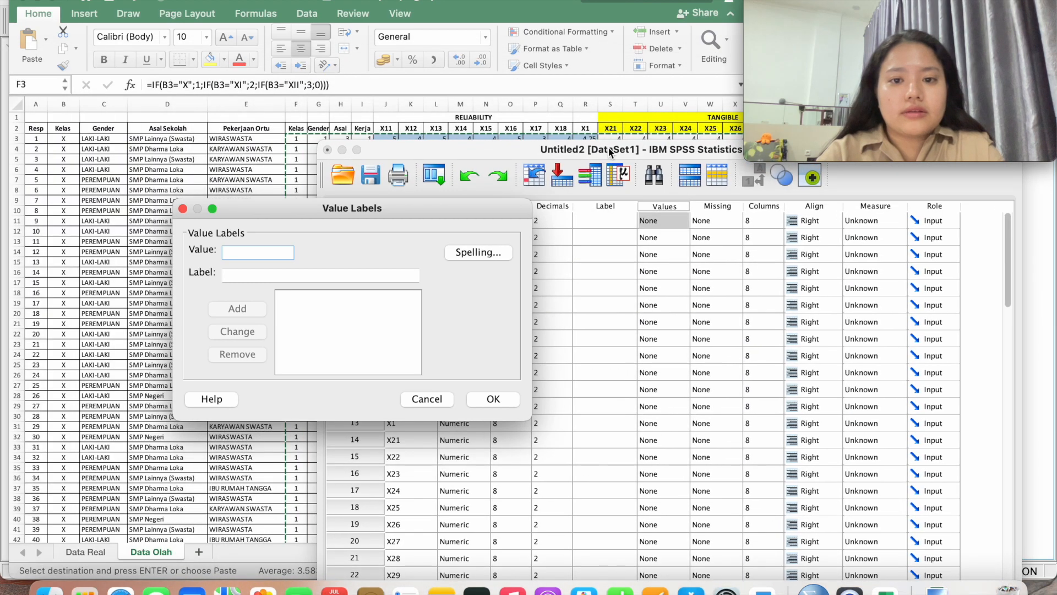
left_click_drag(604, 148, 577, 142)
Check Excel's Skor coding table A202:E207 and place the Value Labels dialog beside it
left_click(292, 175)
scroll(292, 176, "down", 20)
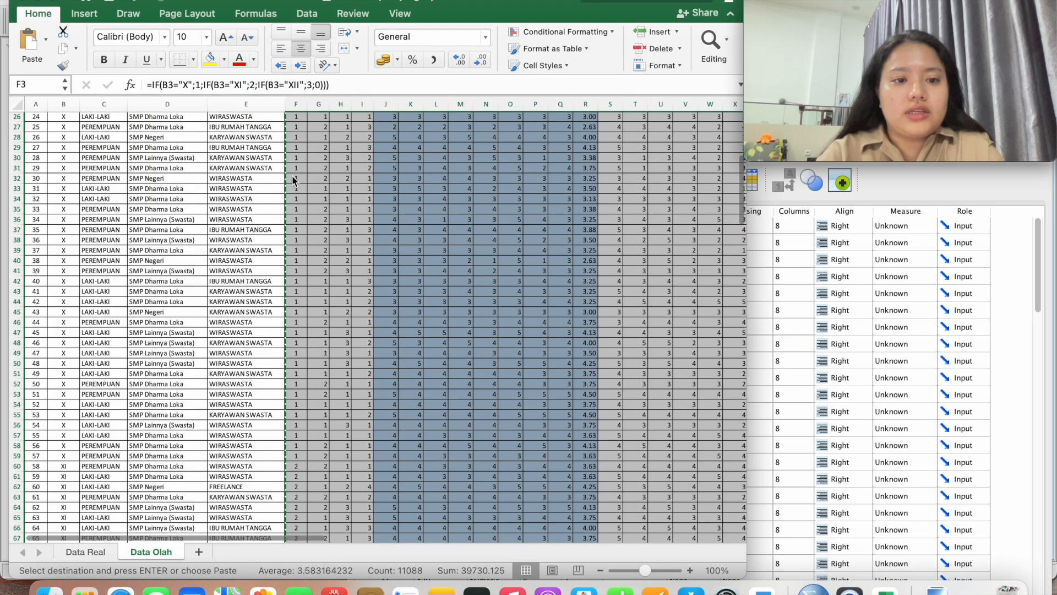
scroll(292, 179, "down", 20)
scroll(292, 179, "up", 4)
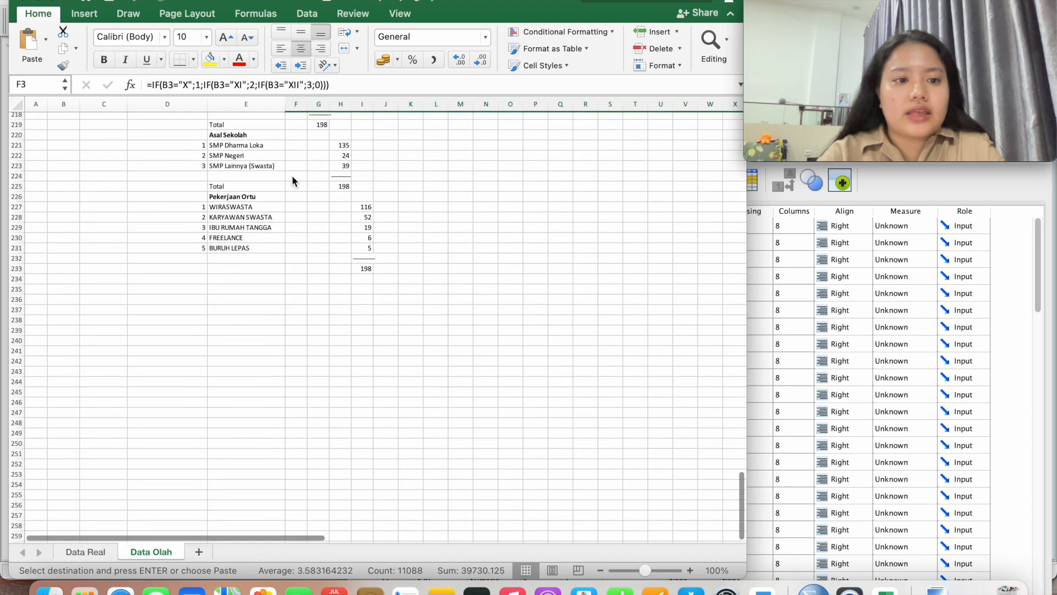
scroll(292, 175, "up", 3)
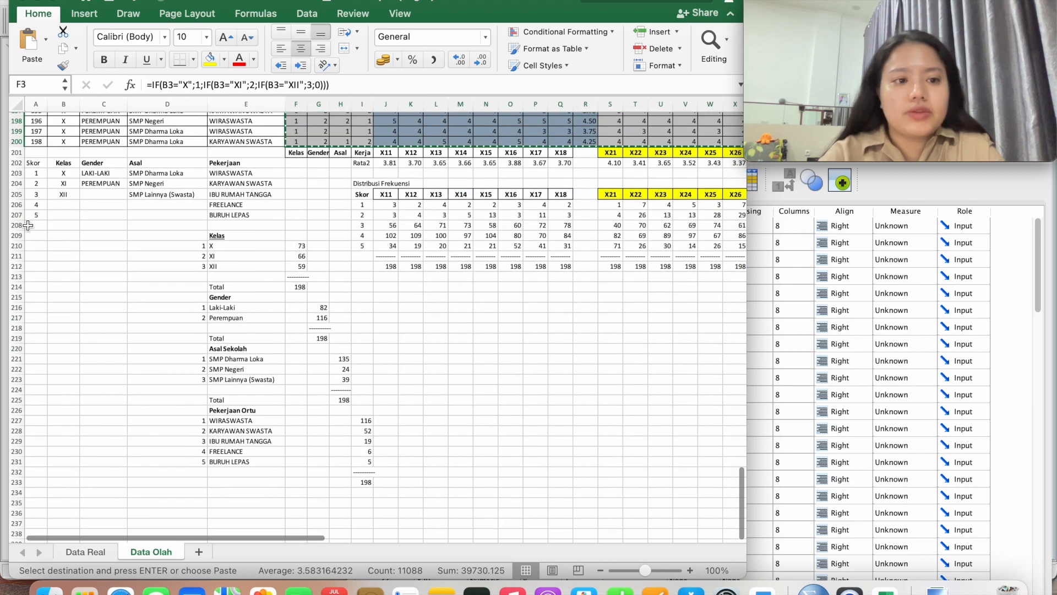
left_click_drag(34, 165, 278, 215)
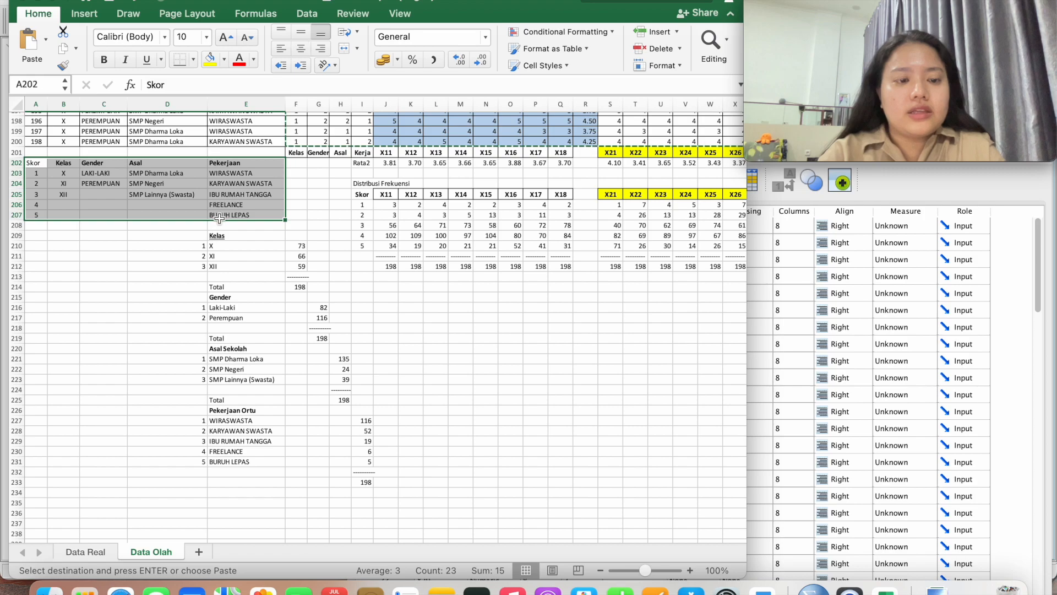
left_click(62, 194)
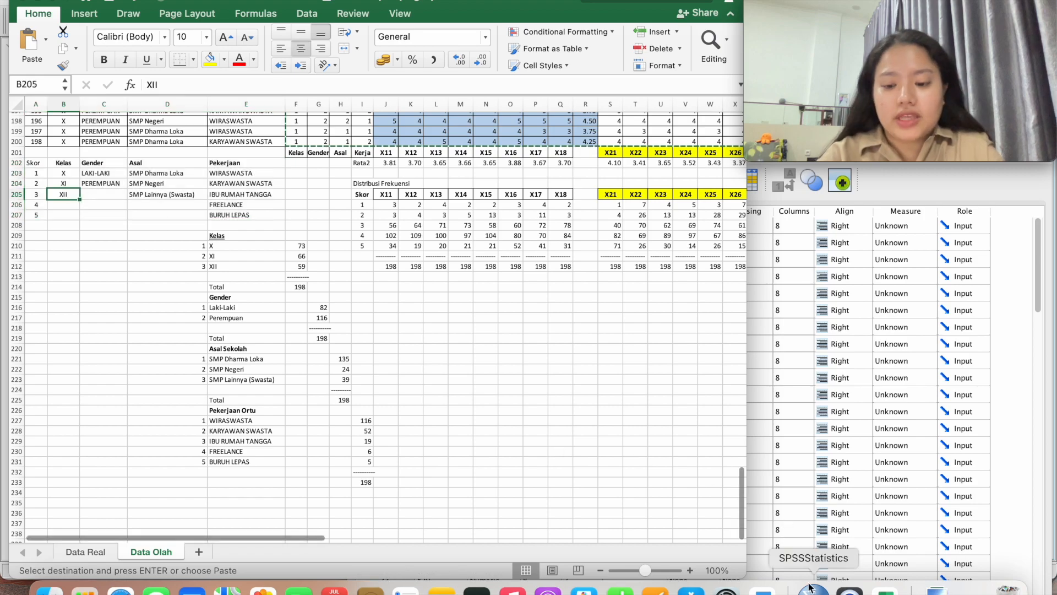
key("ctrl+Up")
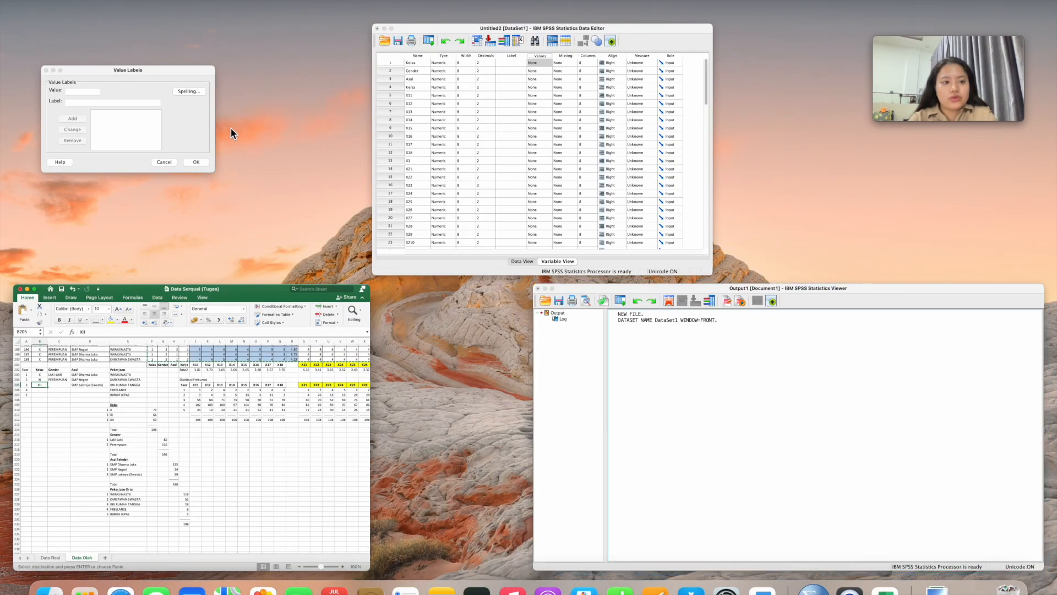
left_click(180, 122)
left_click_drag(378, 215, 226, 252)
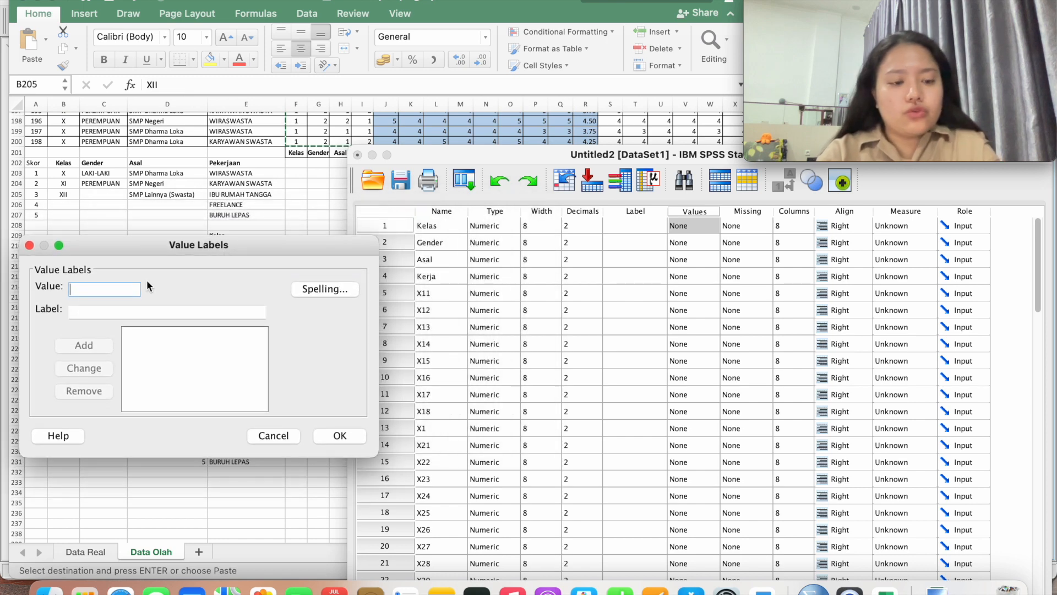
Add Kelas labels 1 = X and 2, correcting value 2's label from XII to XI
type("1")
left_click(112, 314)
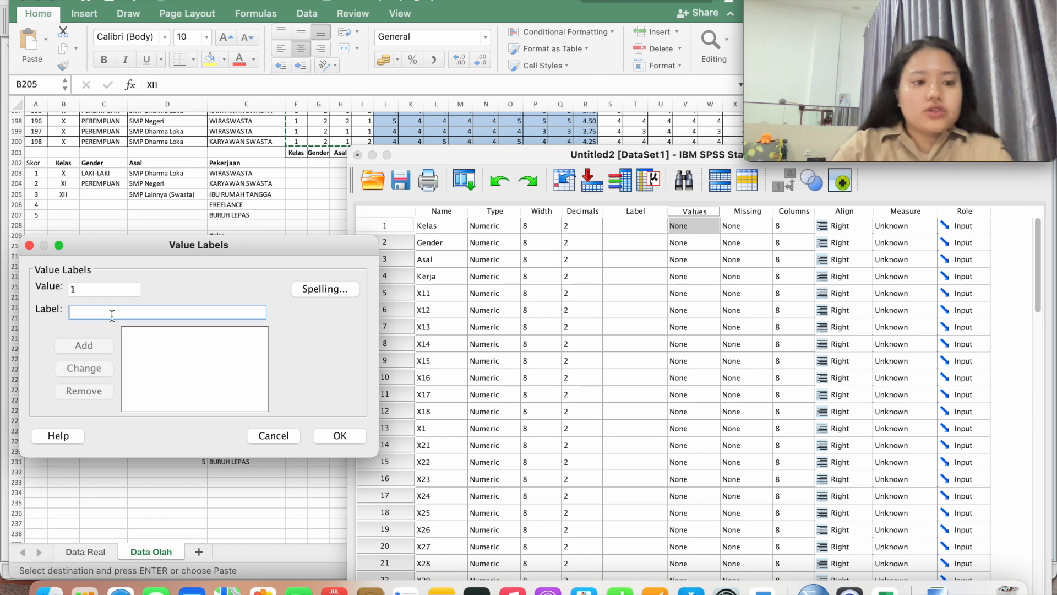
type("X")
left_click(95, 346)
type("2")
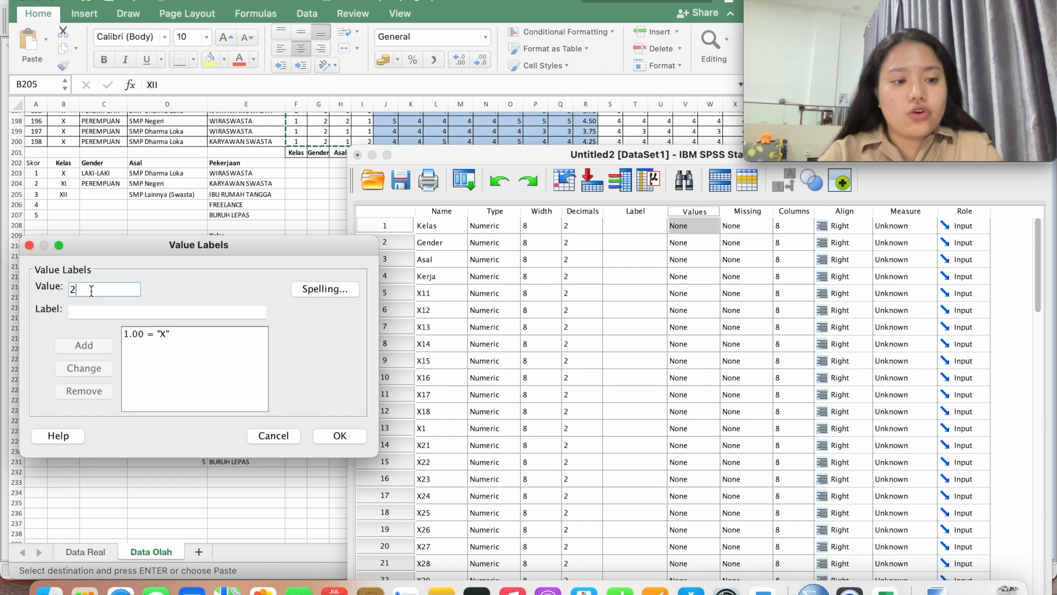
left_click(93, 312)
type("X")
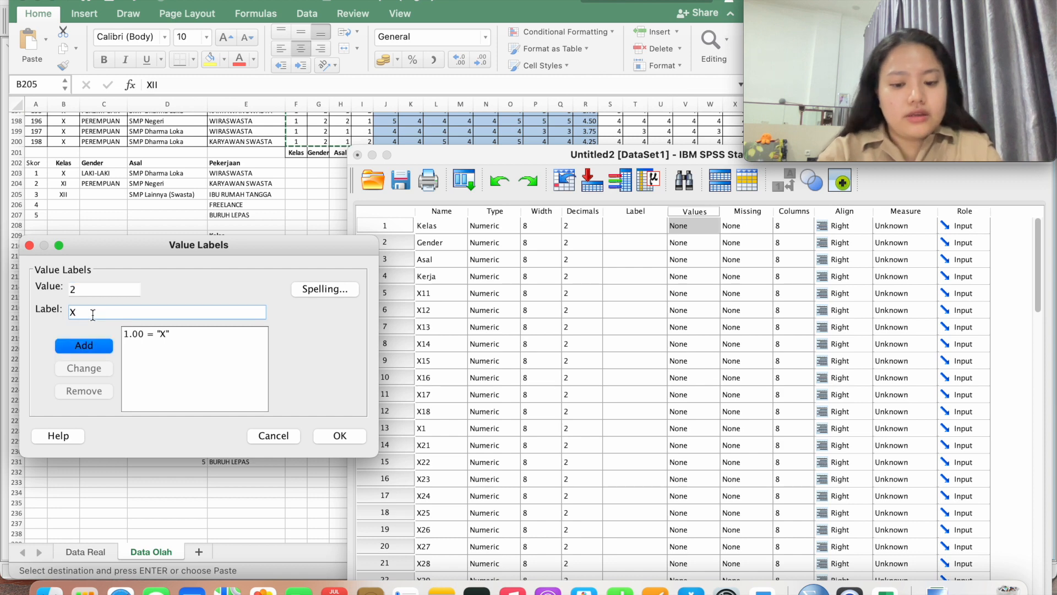
type("II")
left_click(97, 338)
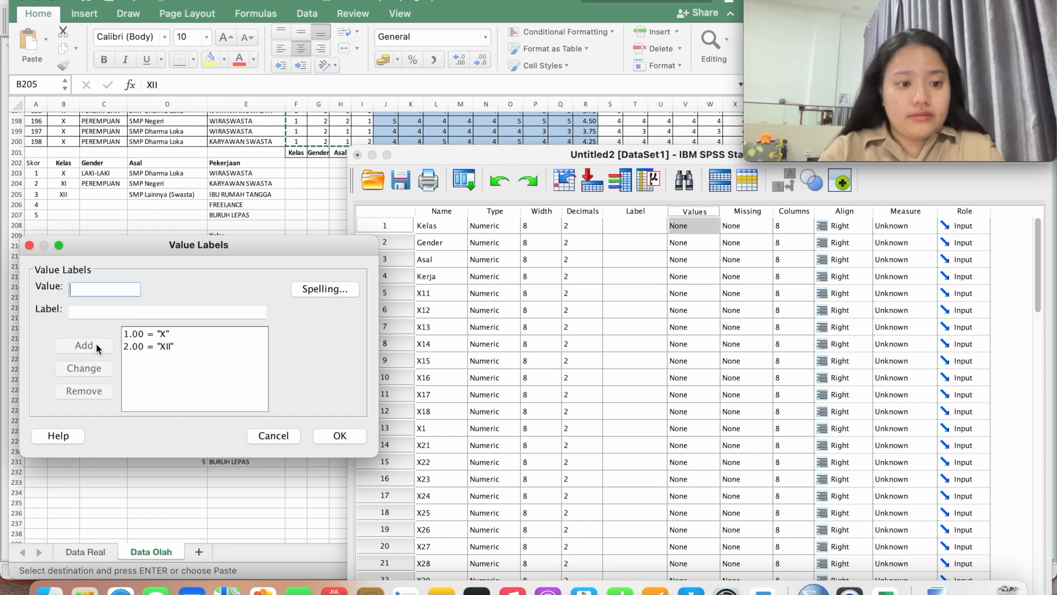
type("3")
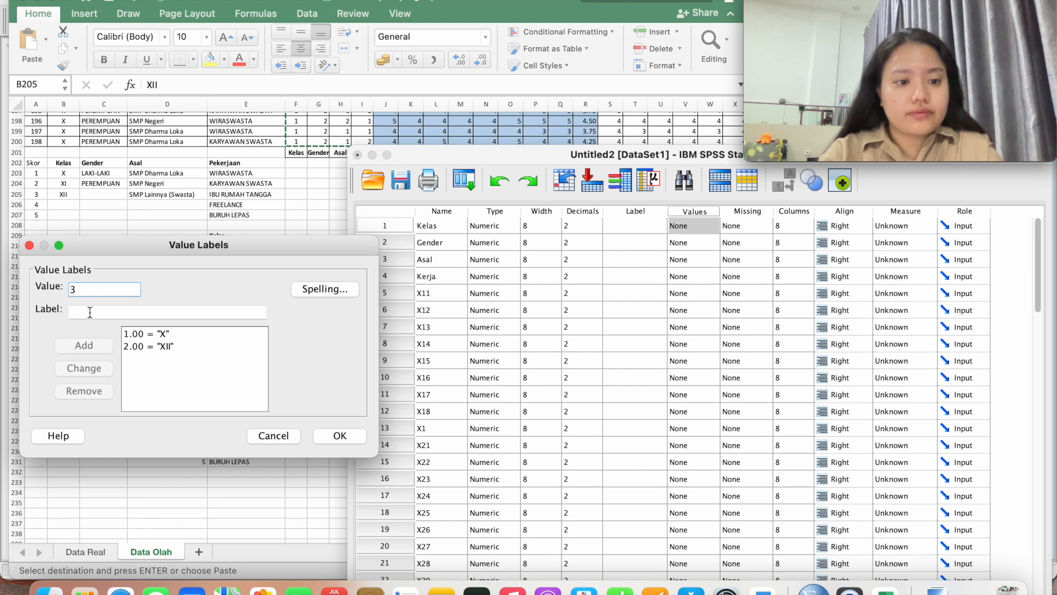
left_click(136, 344)
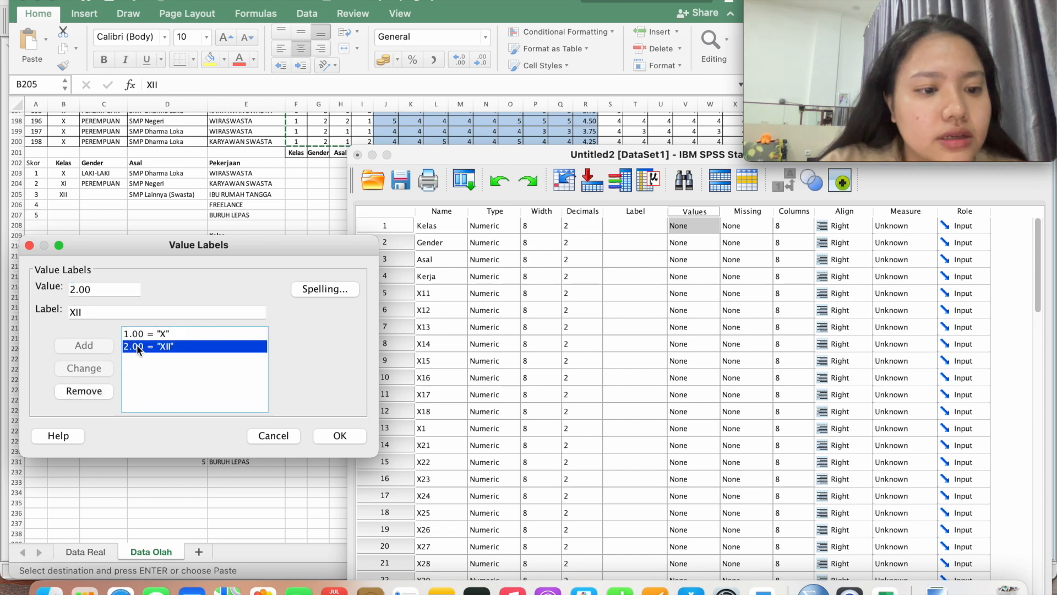
left_click(96, 311)
key("BackSpace")
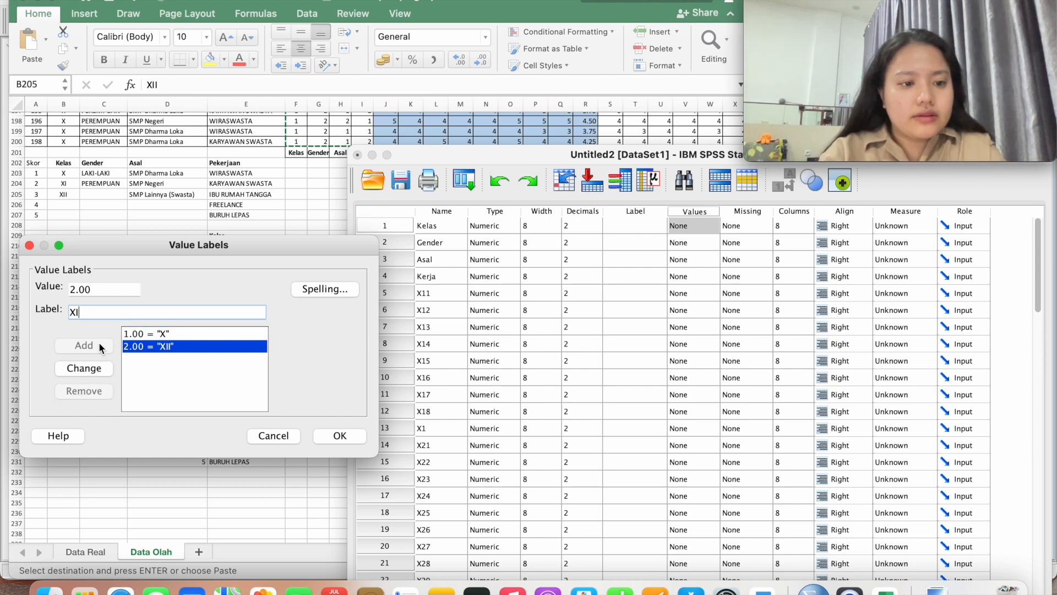
left_click(97, 366)
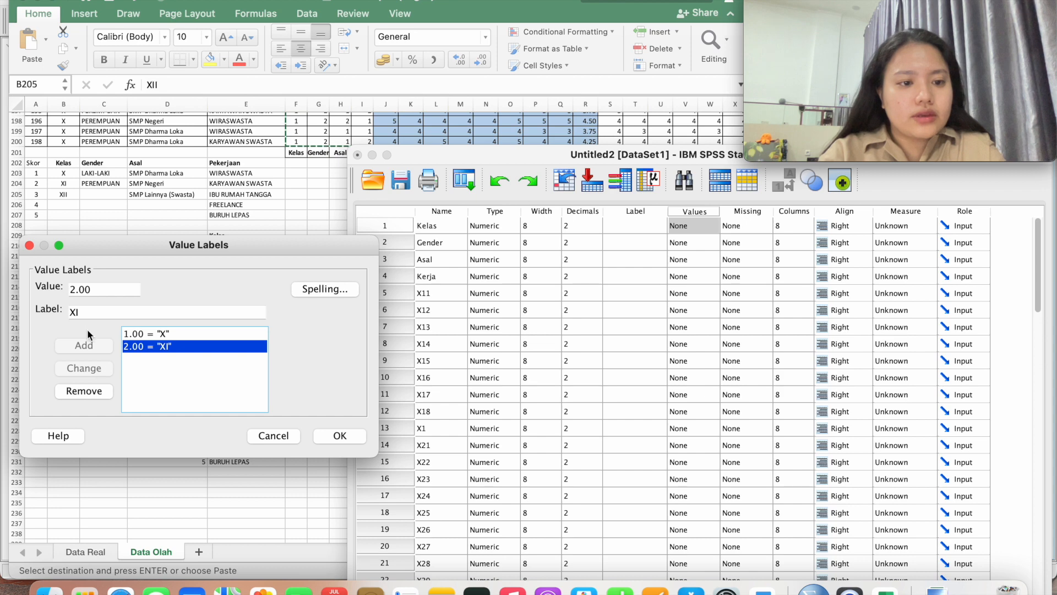
Add label 3 = XII and confirm the Kelas value labels
left_click(80, 290)
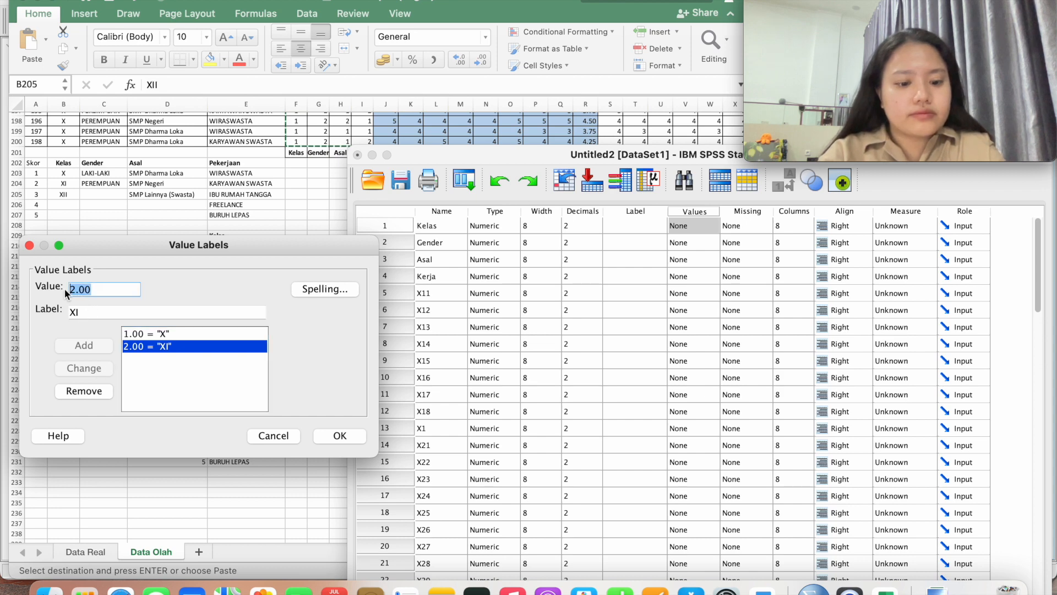
type("3")
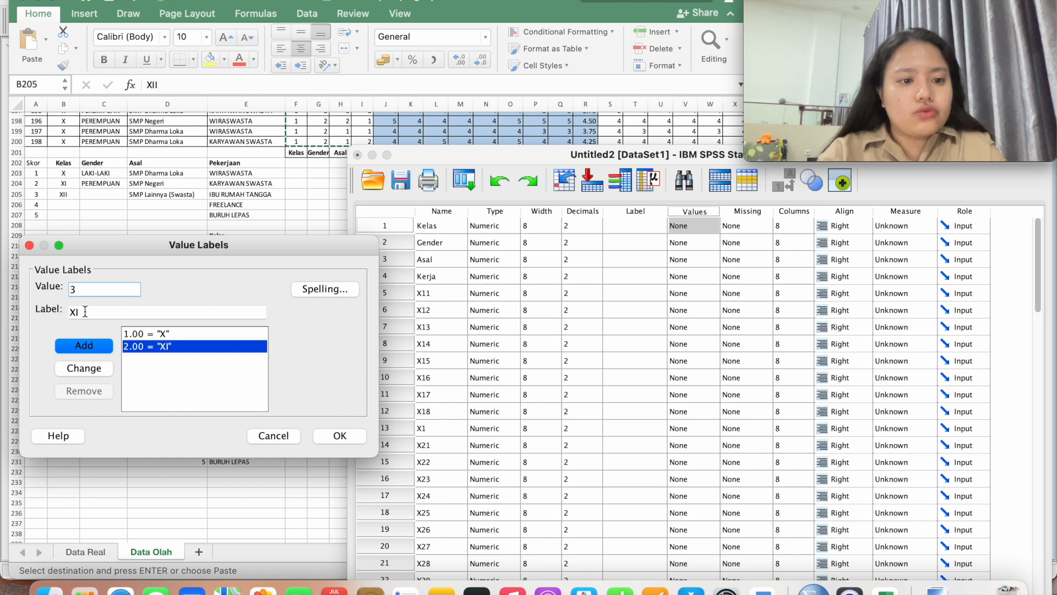
left_click(92, 313)
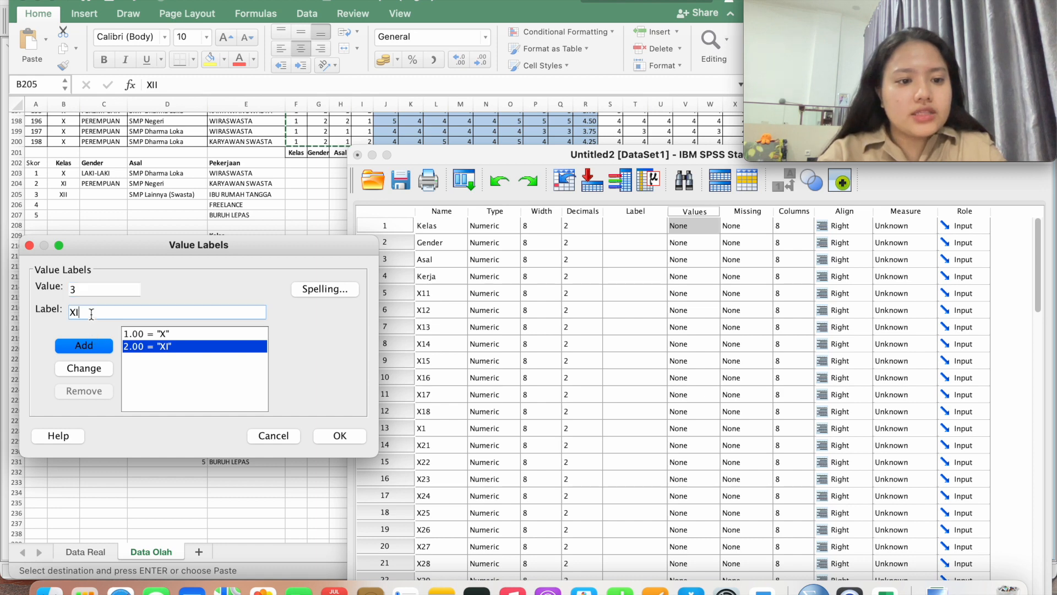
type("I")
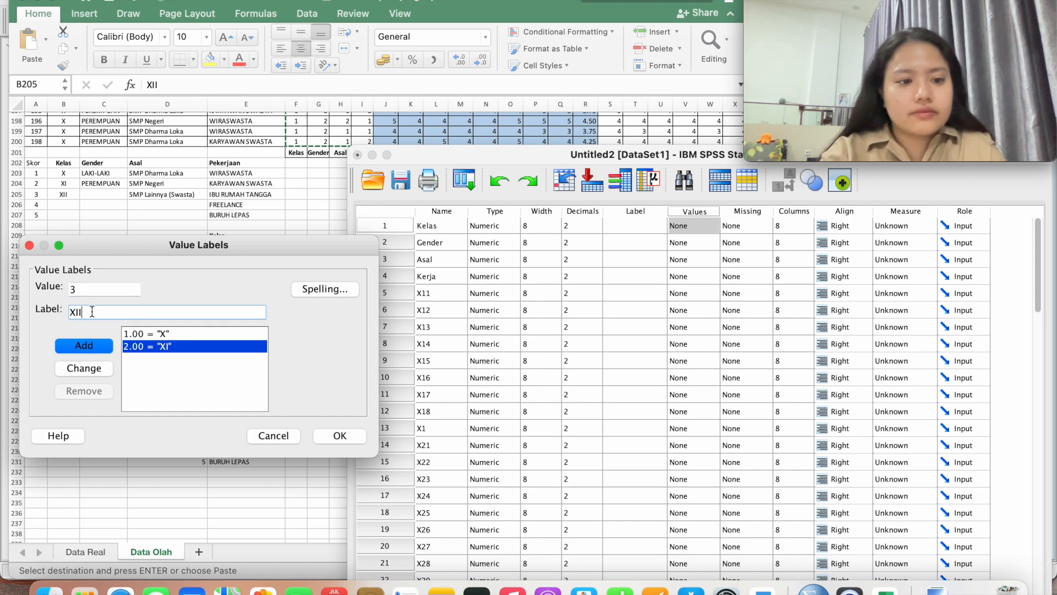
left_click(99, 346)
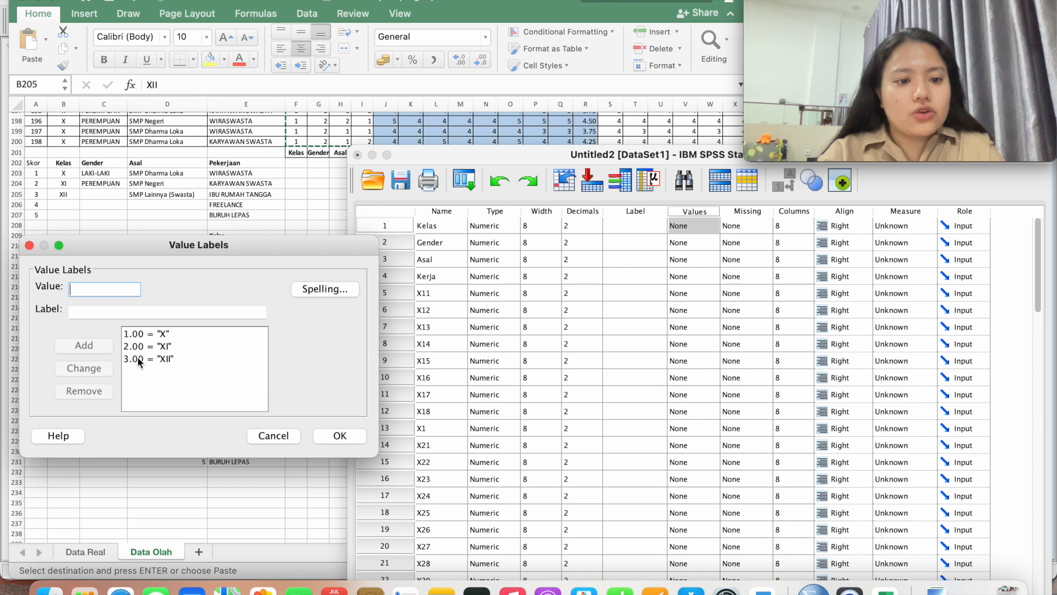
left_click(339, 436)
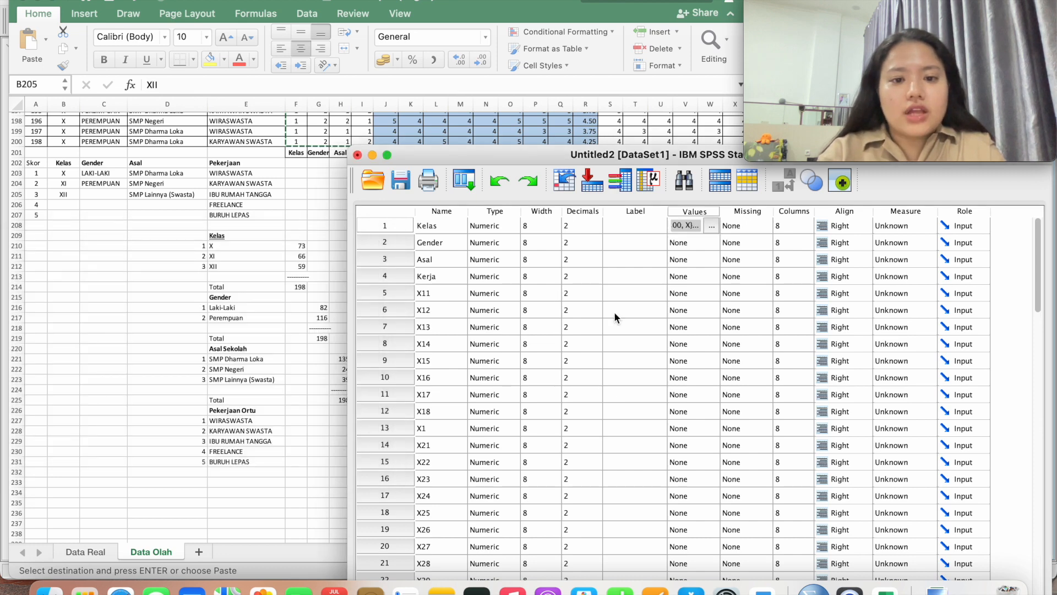
Label Gender values 1 = LAKI-LAKI and 2 = PEREMPUAN and confirm
double_click(716, 242)
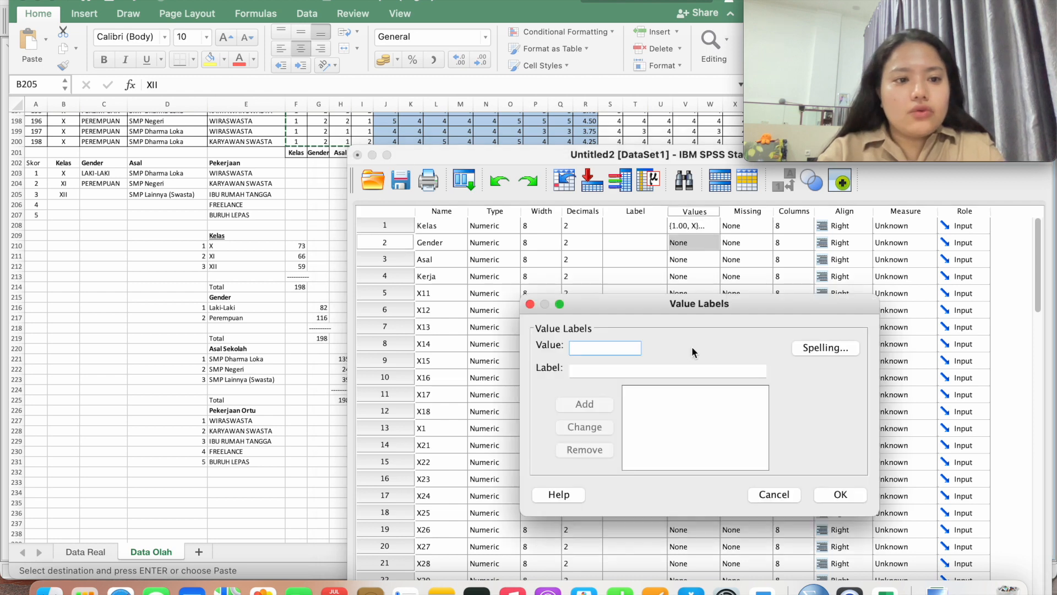
left_click_drag(682, 305, 197, 247)
type("1")
left_click(120, 311)
type("LAKI-LAKI")
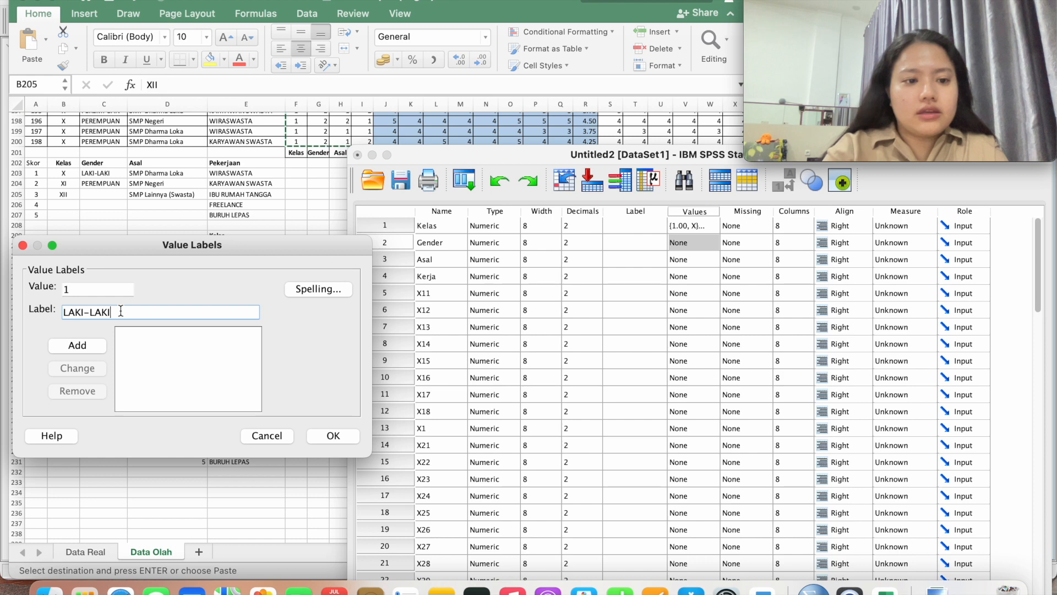
left_click(99, 345)
type("2")
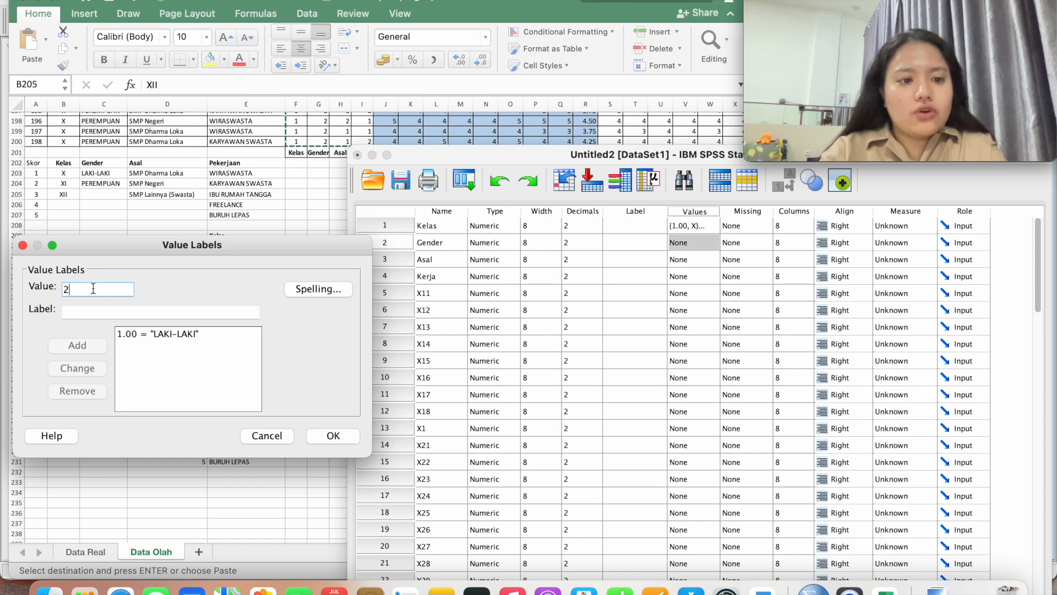
left_click(94, 311)
type("PER")
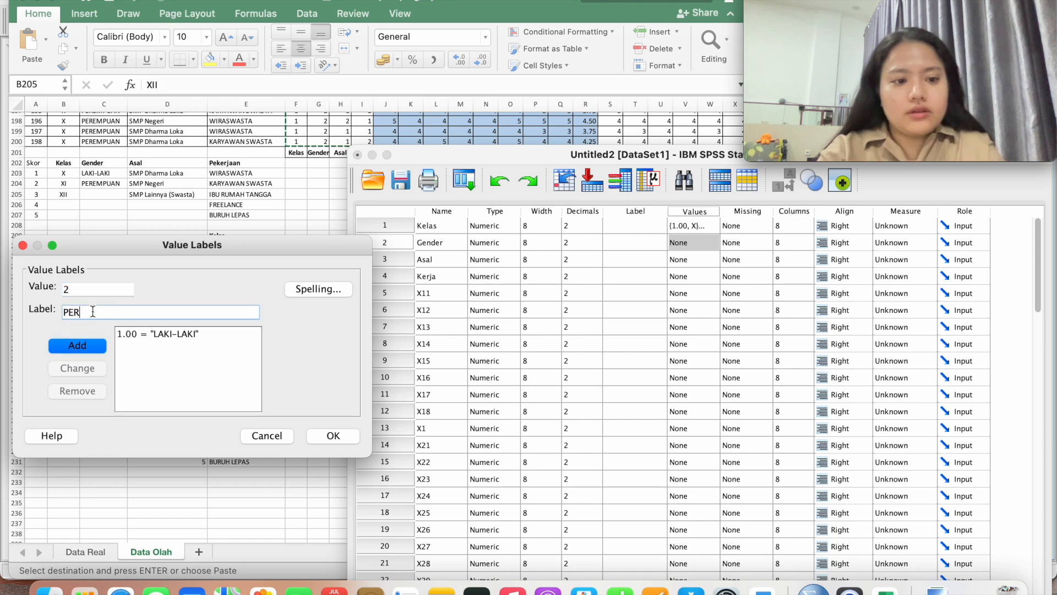
type("EMPUAN")
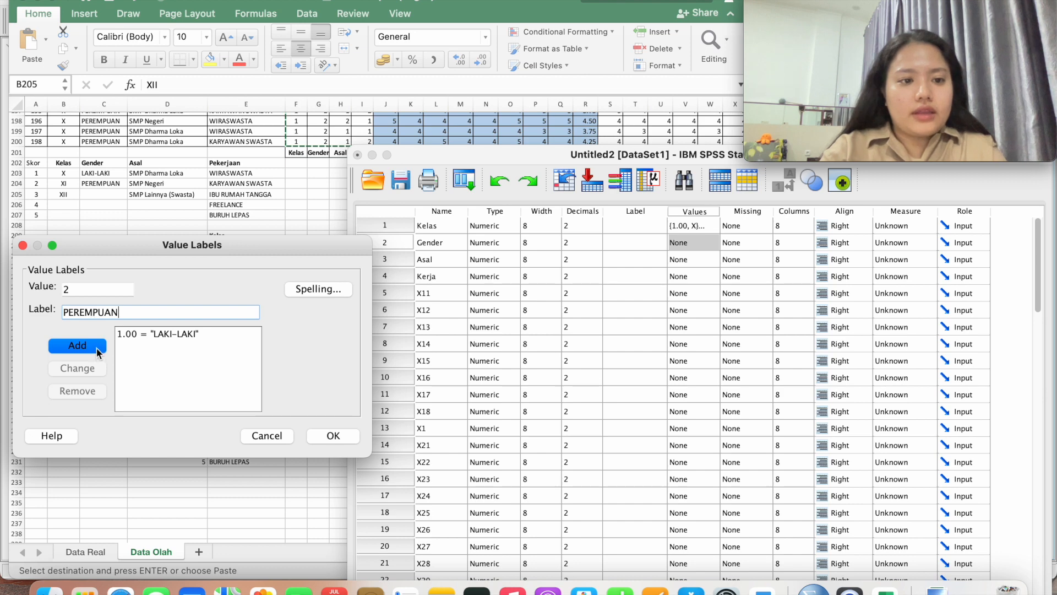
left_click(98, 349)
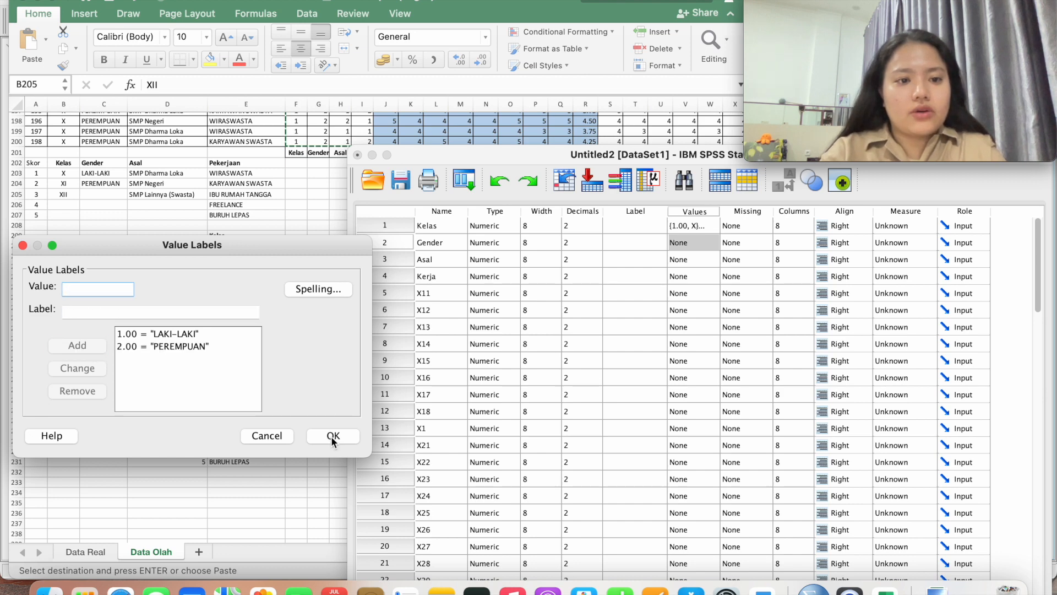
left_click(332, 435)
Open Asal's Value Labels and add 1 = SMP DHARMA LOKA
left_click(456, 260)
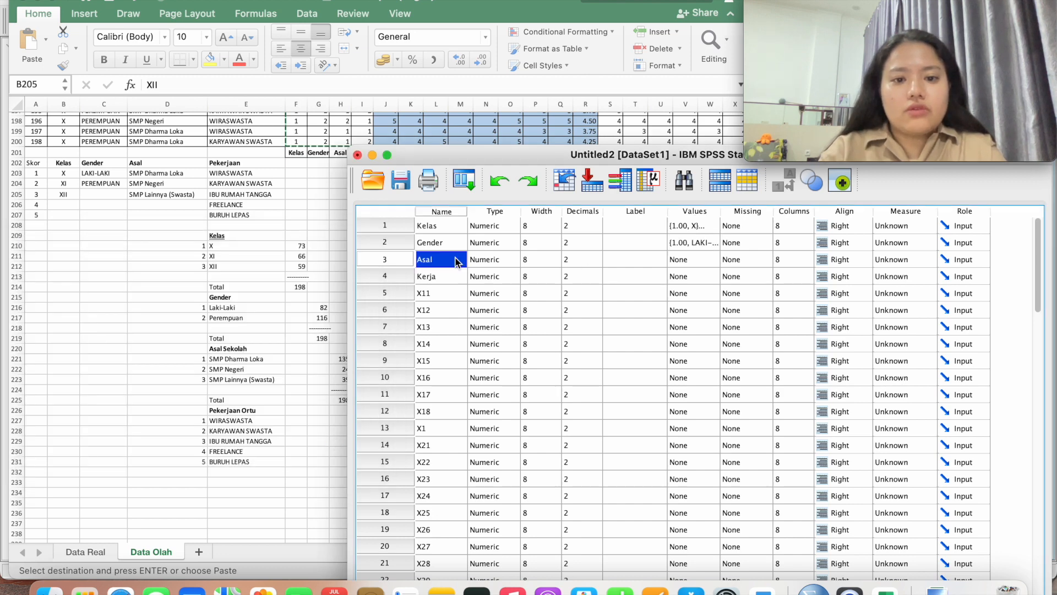
left_click(712, 263)
left_click(712, 261)
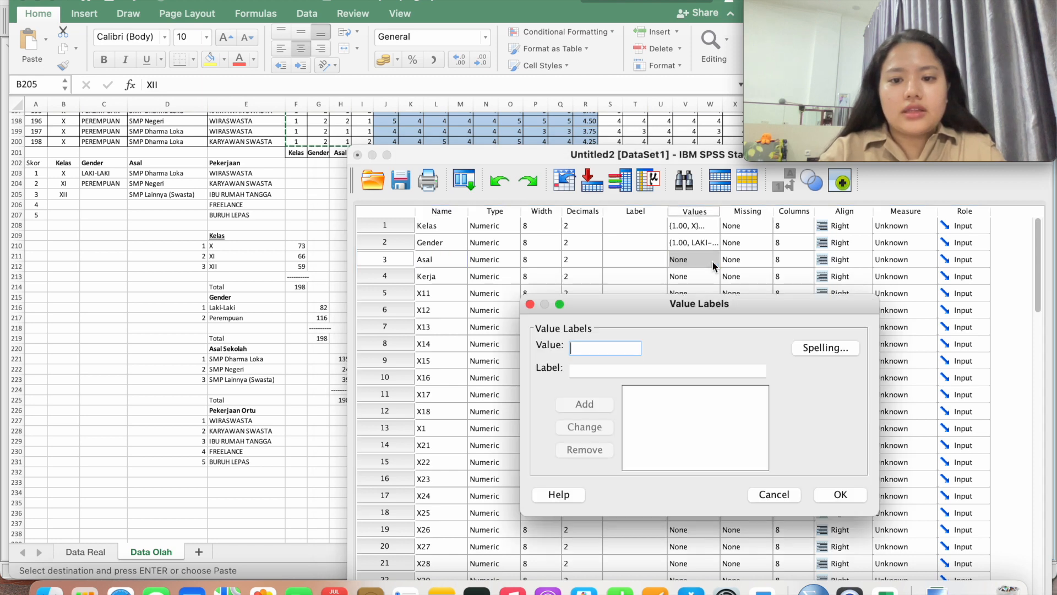
left_click_drag(684, 308, 177, 288)
type("1")
left_click(107, 351)
type("SMP DHARM")
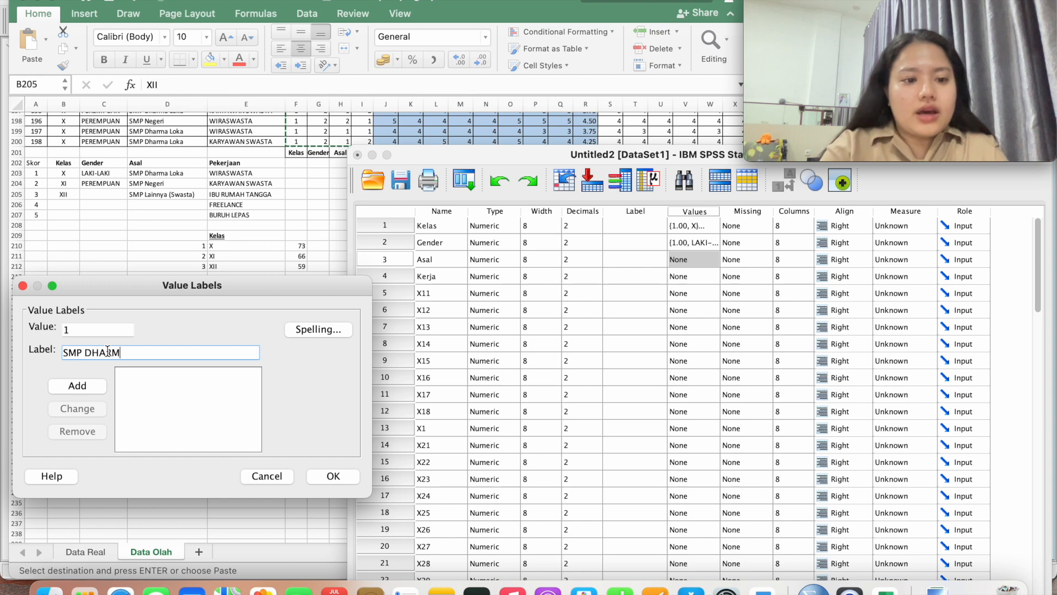
type("A LOKA")
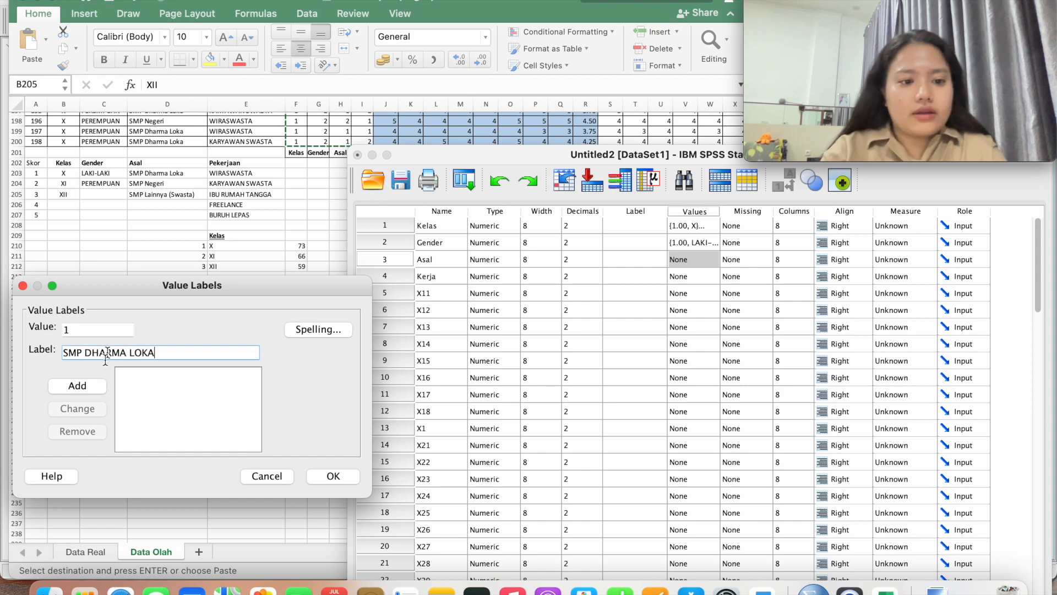
left_click(101, 387)
Add 2 = SMP NEGERI and 3 = SMP LAINNYA (SWASTA), then confirm Asal's labels
type("2")
left_click(96, 353)
type("SMP ")
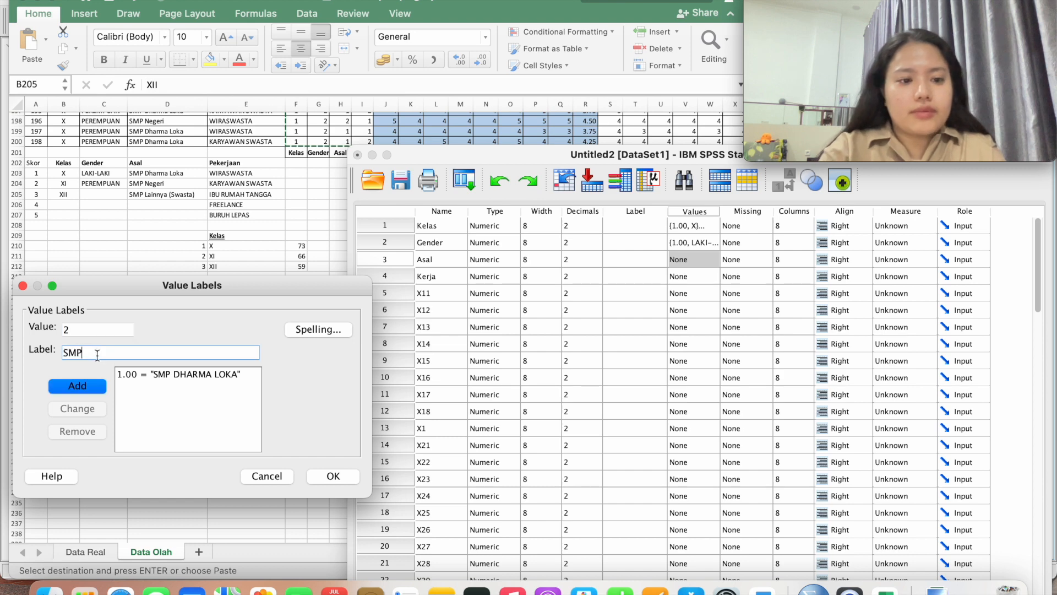
type("NEGERI")
key("Return")
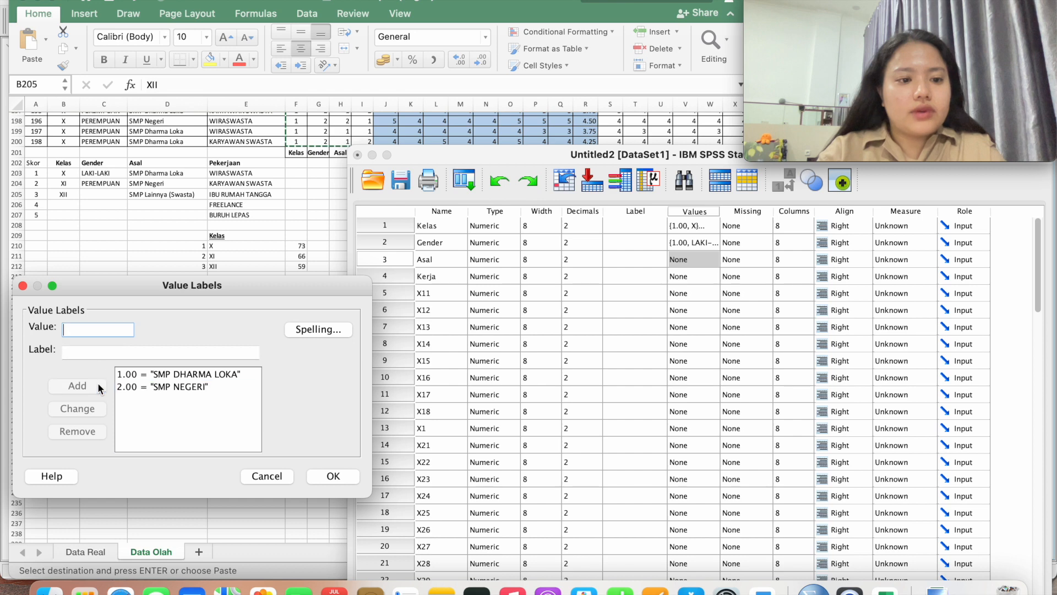
type("3")
left_click(94, 351)
type("S")
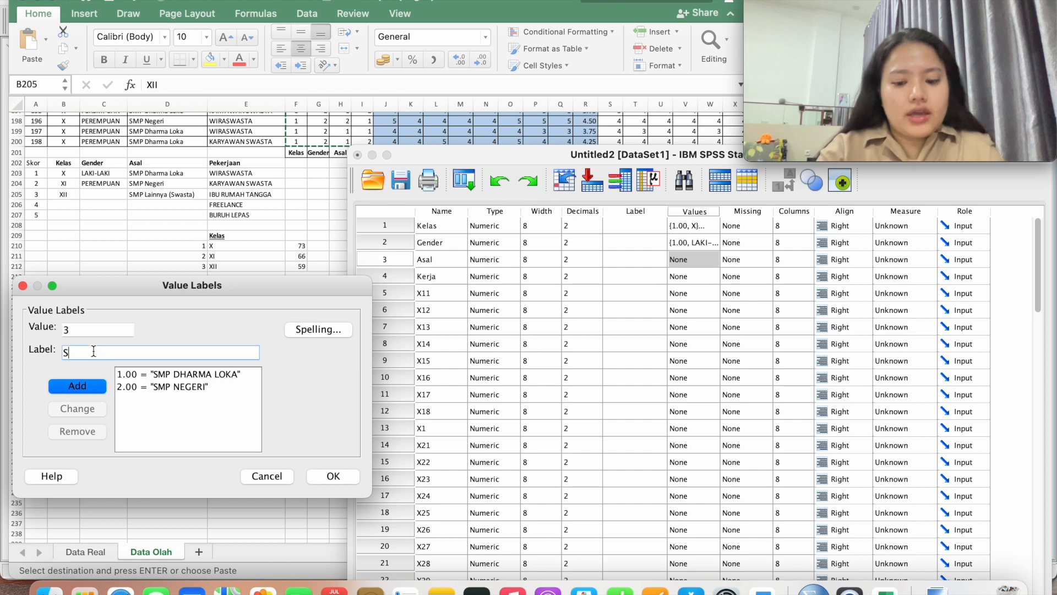
type("MP LAINNYA")
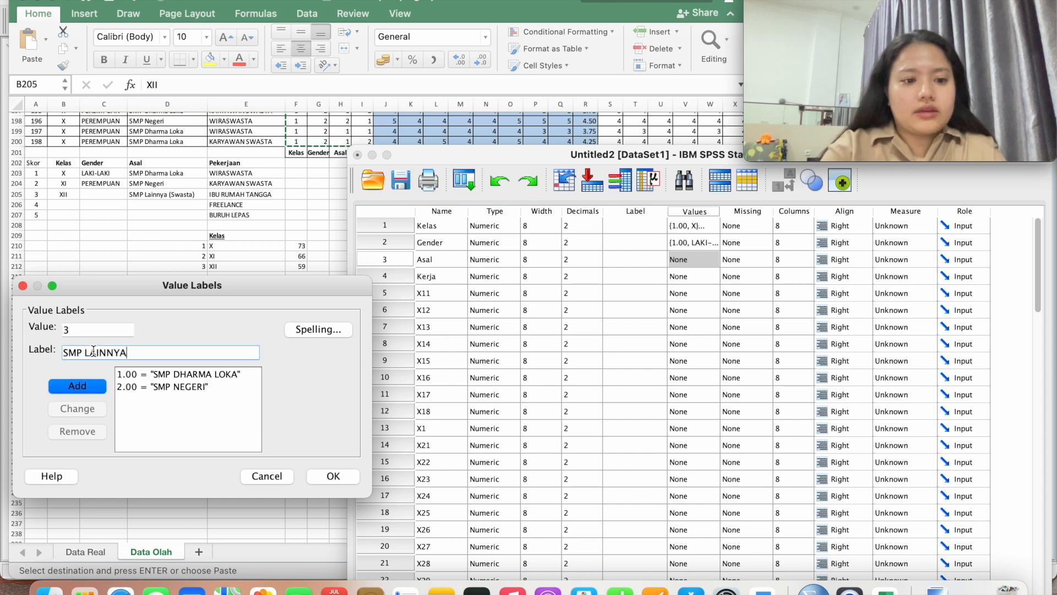
type(" (SWASTA")
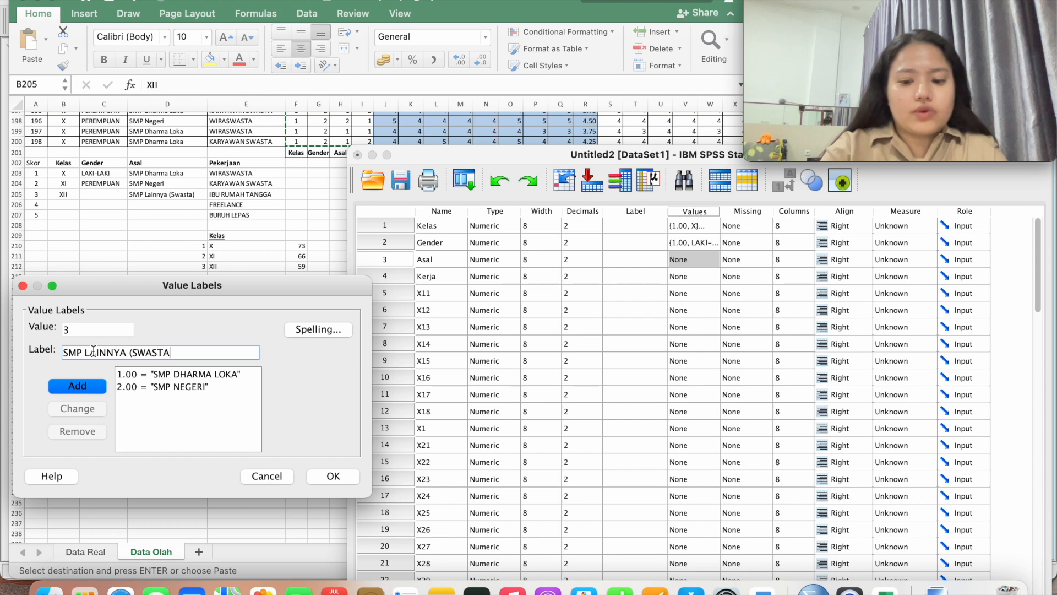
left_click(87, 389)
left_click(331, 476)
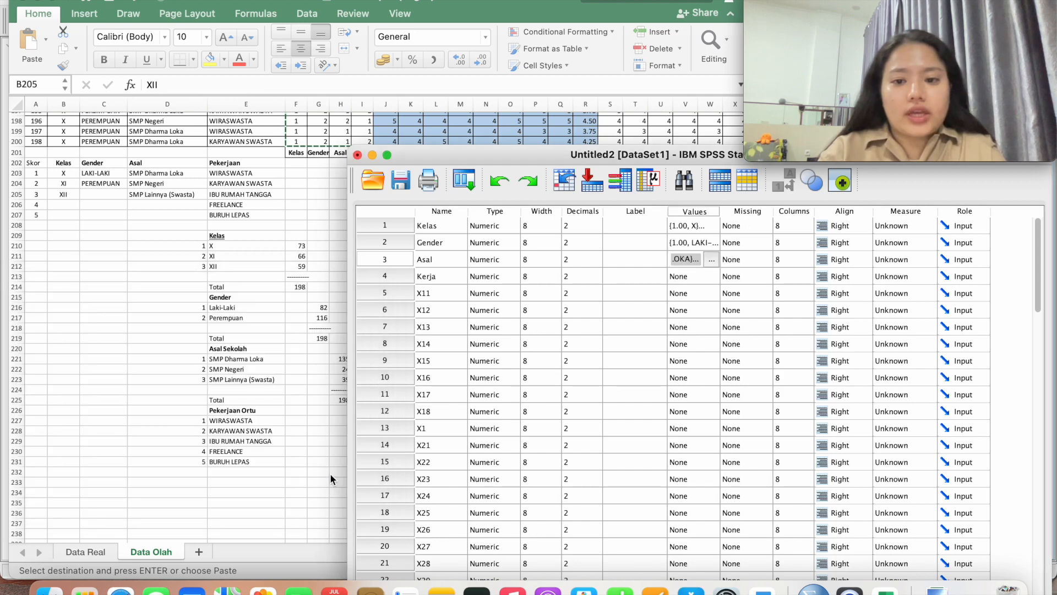
Open Kerja's Value Labels and add 1 = WIRASWASTA and 2 = KARYAWAN SWASTA
left_click(462, 273)
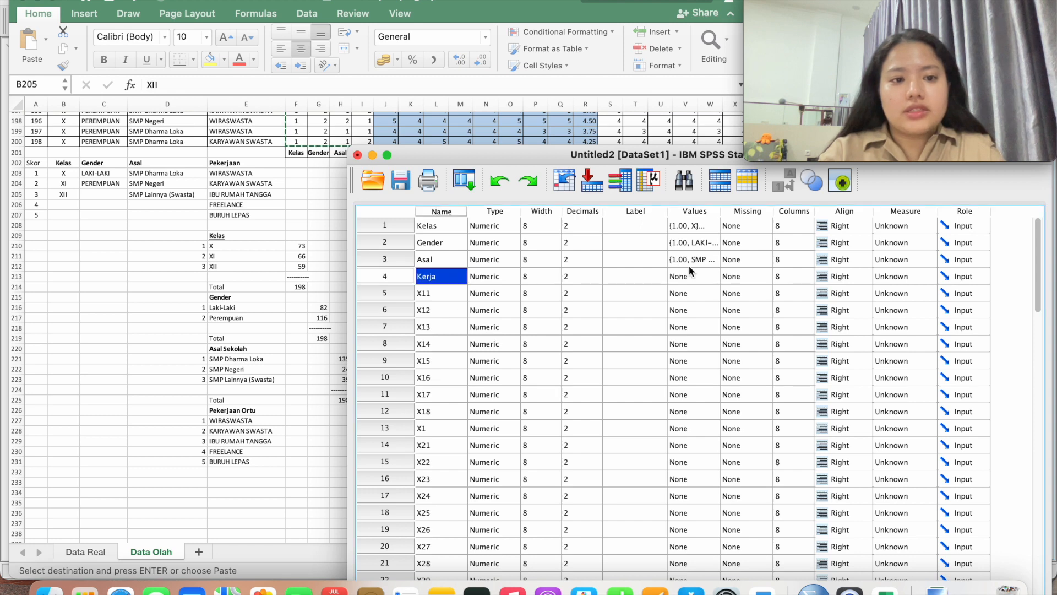
left_click(711, 275)
left_click(710, 275)
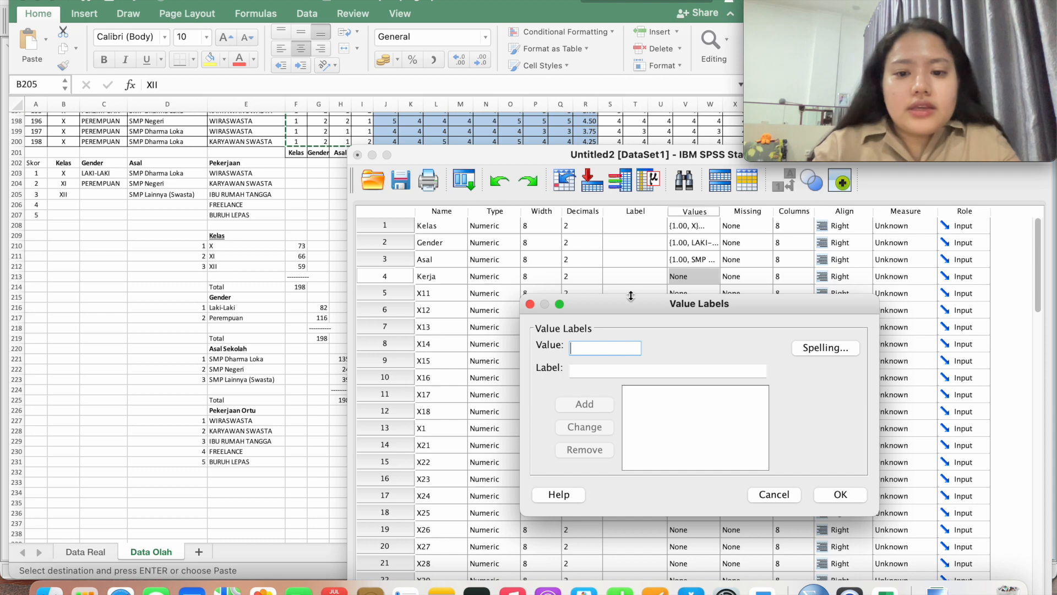
left_click_drag(647, 311, 153, 288)
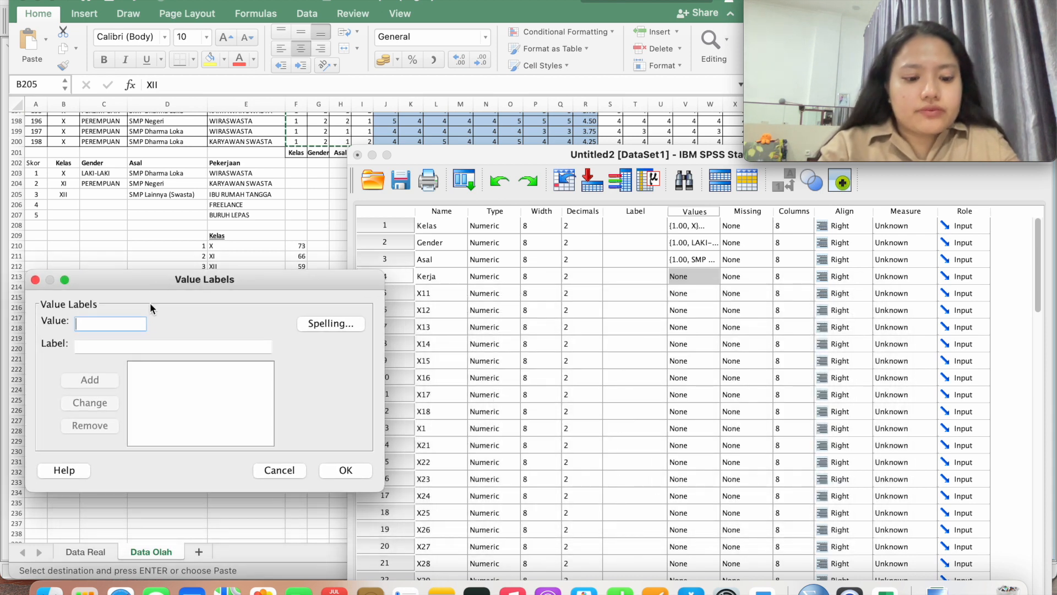
type("1")
left_click(123, 346)
type("WI")
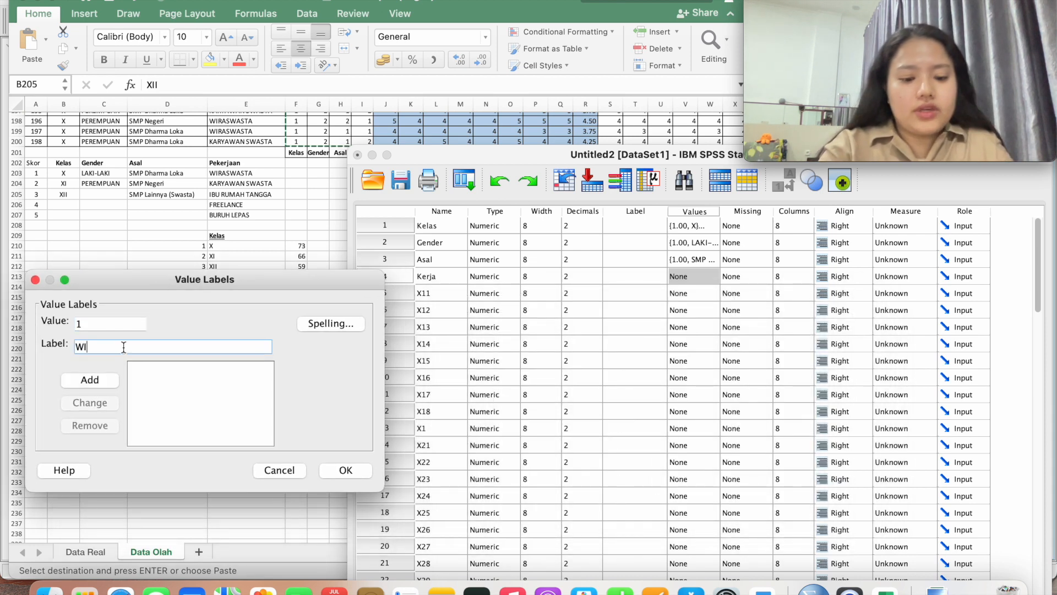
type("RASWASTA")
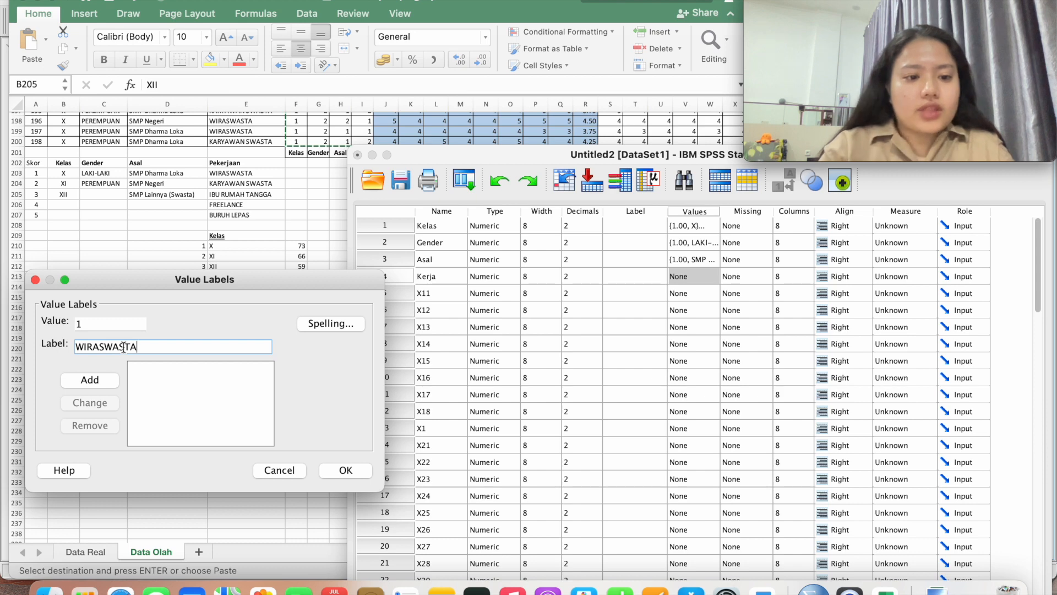
left_click(113, 376)
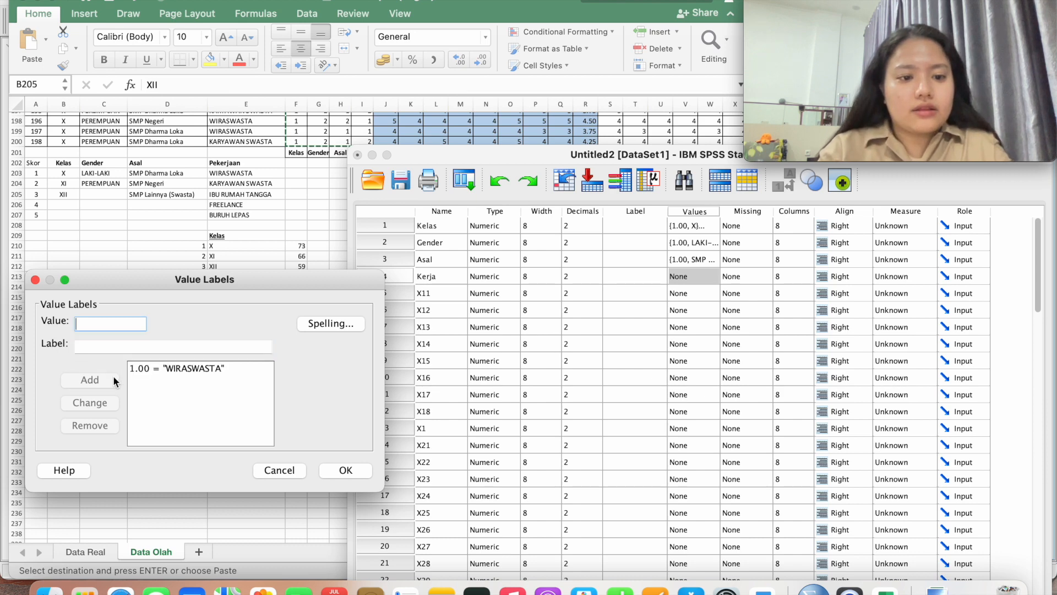
type("2")
left_click(104, 348)
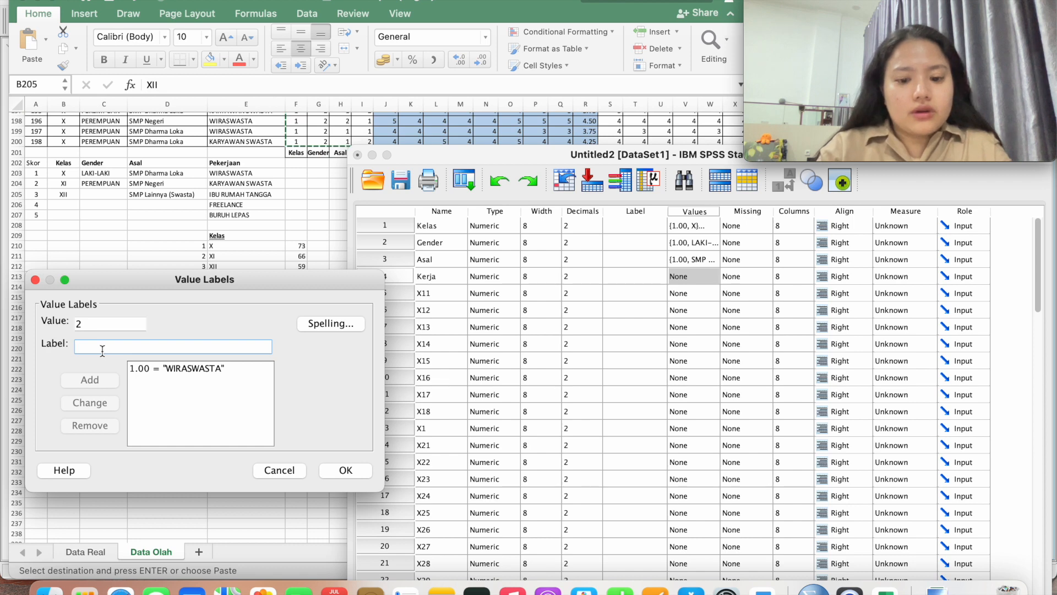
type("KARYAWAN")
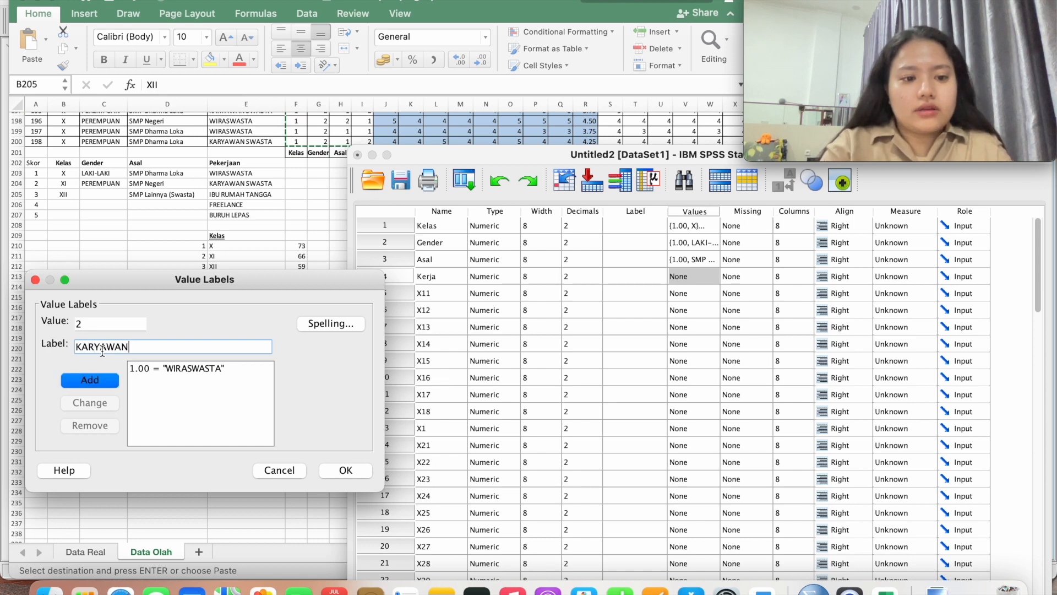
type(" SWASTA")
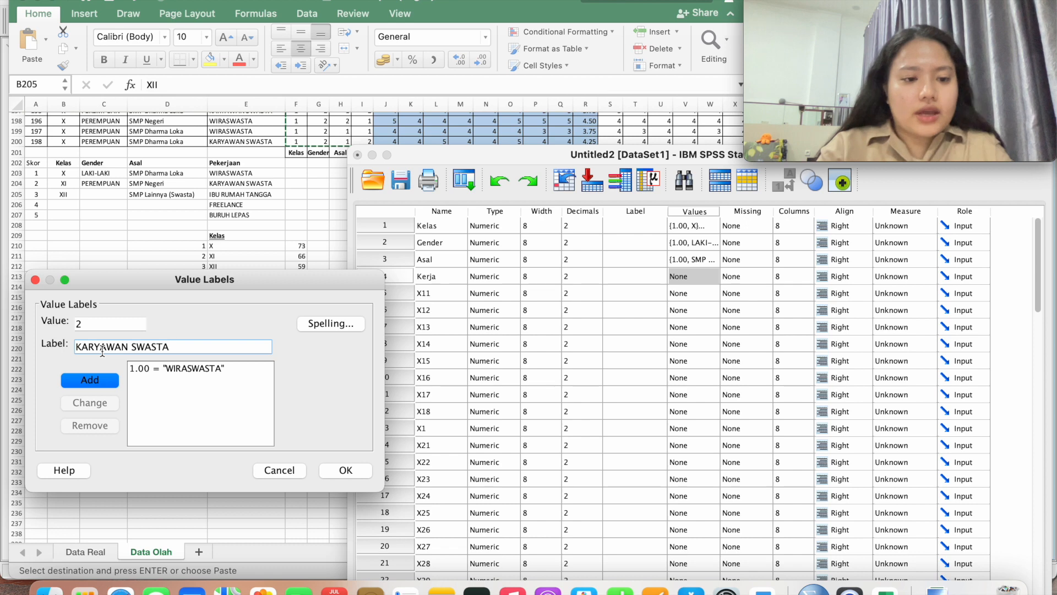
left_click(111, 378)
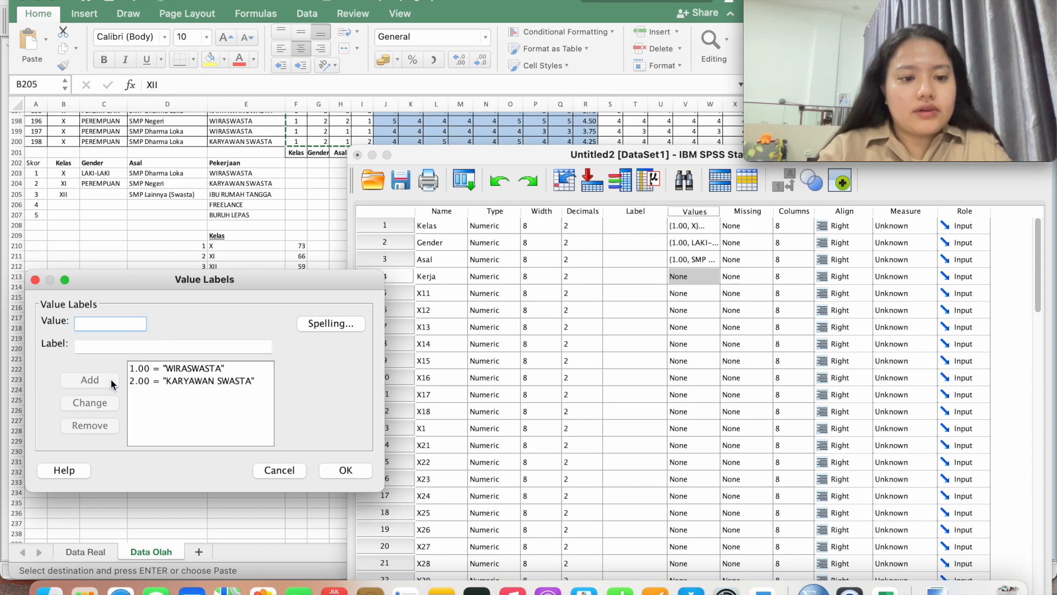
Add 3 = IBU RUMAH TANGGA, 4 = FREELANCE, 5 = BURUH LEPAS and confirm Kerja's labels
type("3")
left_click(98, 346)
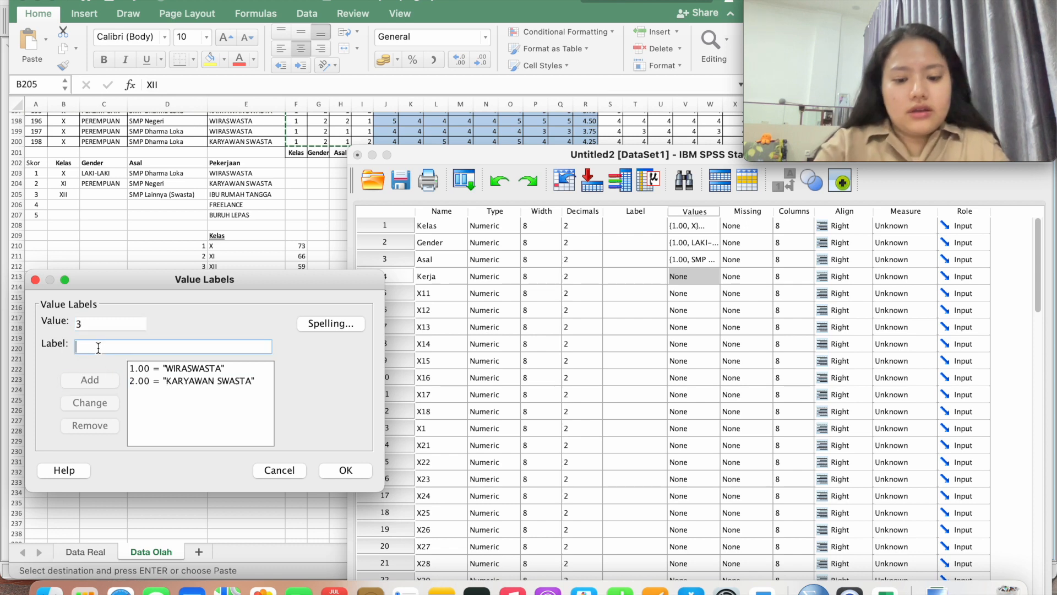
type("IBU RUMAH TANGGA")
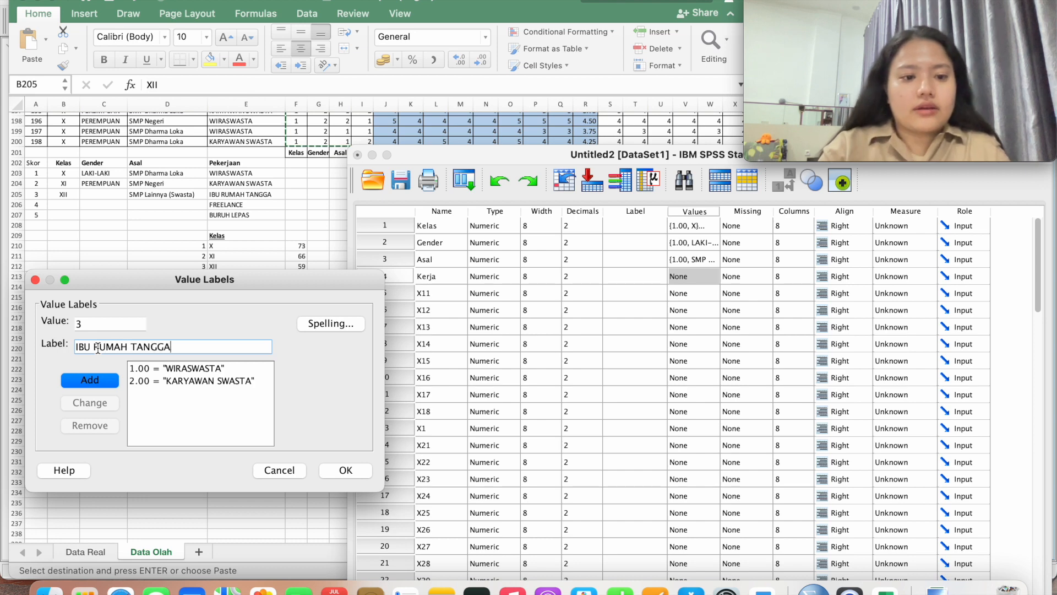
left_click(104, 379)
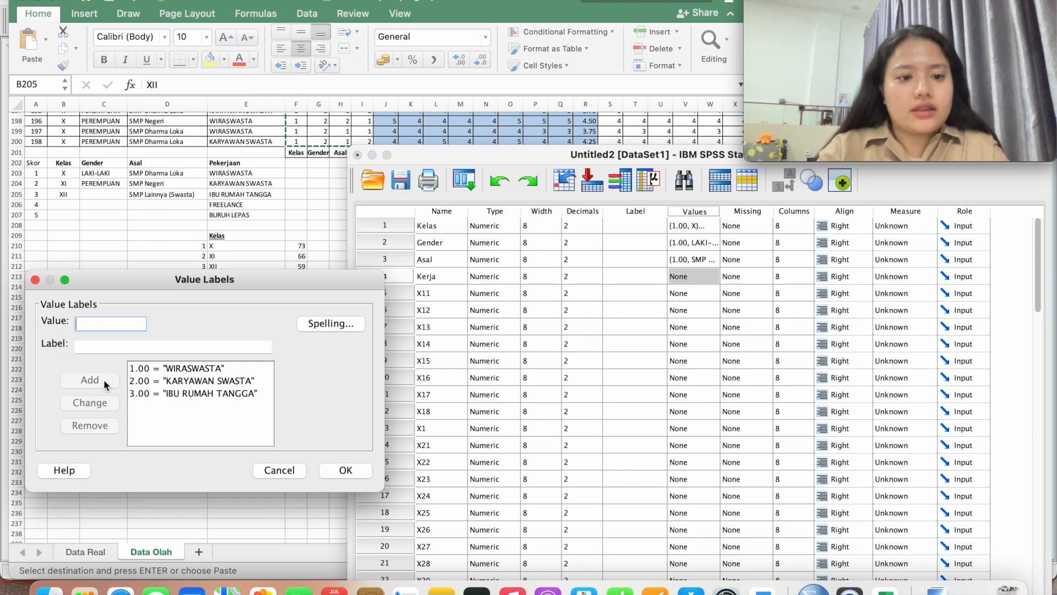
type("4")
left_click(116, 345)
type("FREELAN")
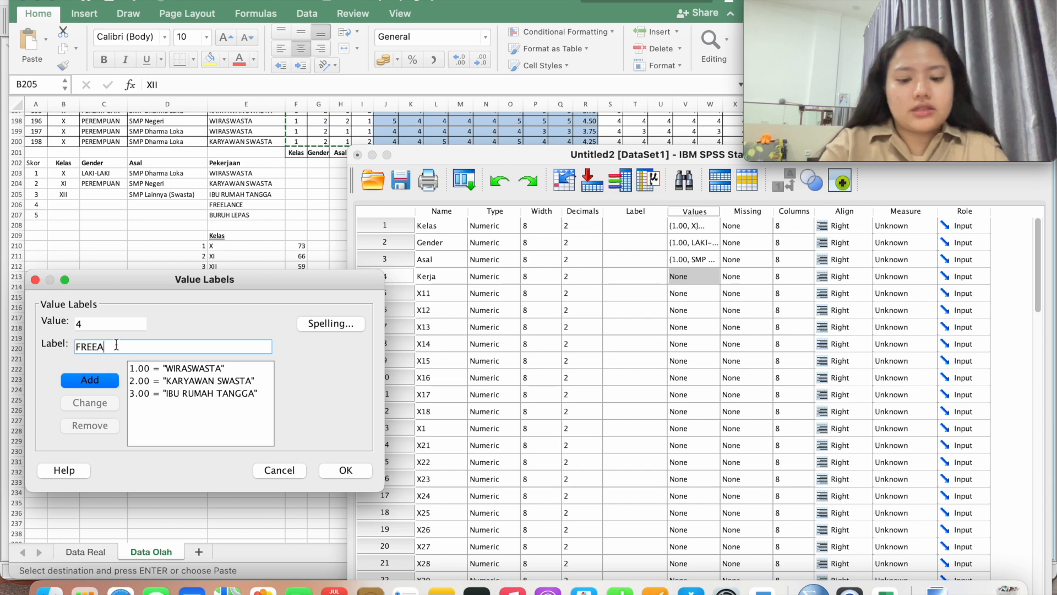
type("CE")
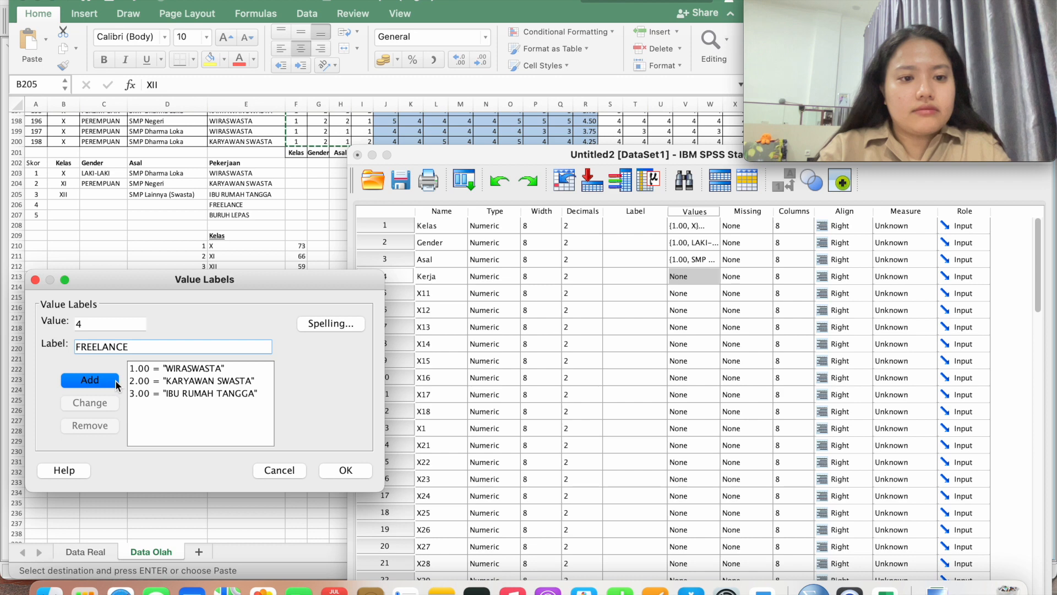
left_click(115, 380)
type("5")
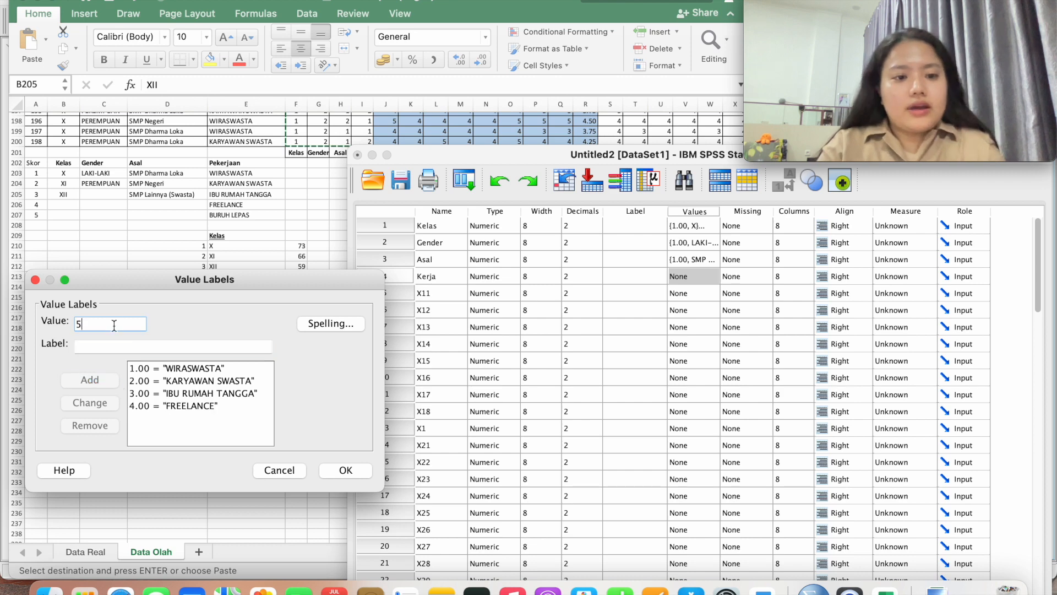
left_click(116, 343)
type("BURUH")
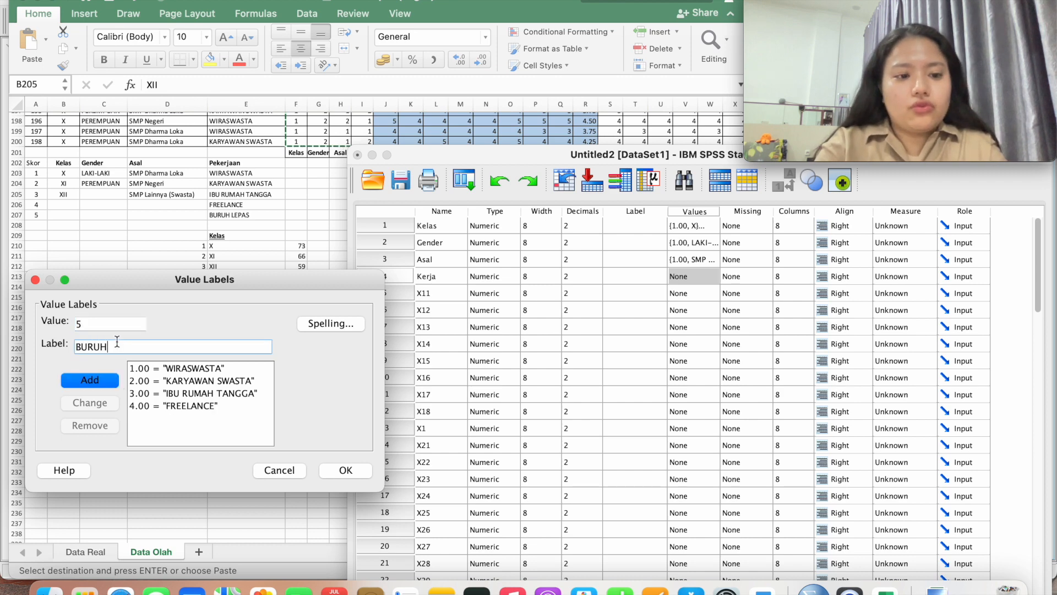
type(" LEPAS")
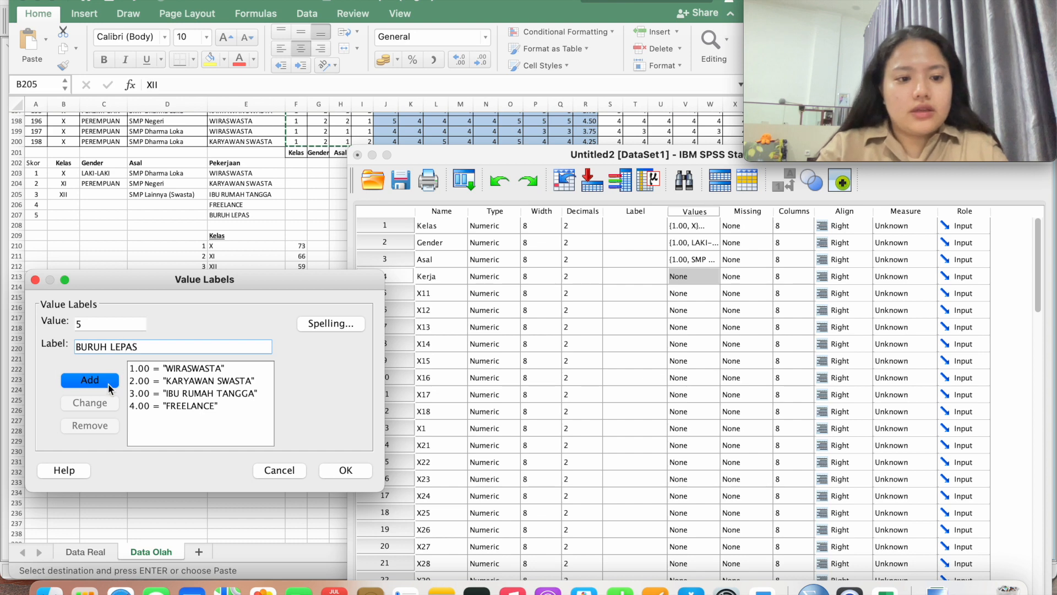
left_click(108, 381)
left_click(366, 470)
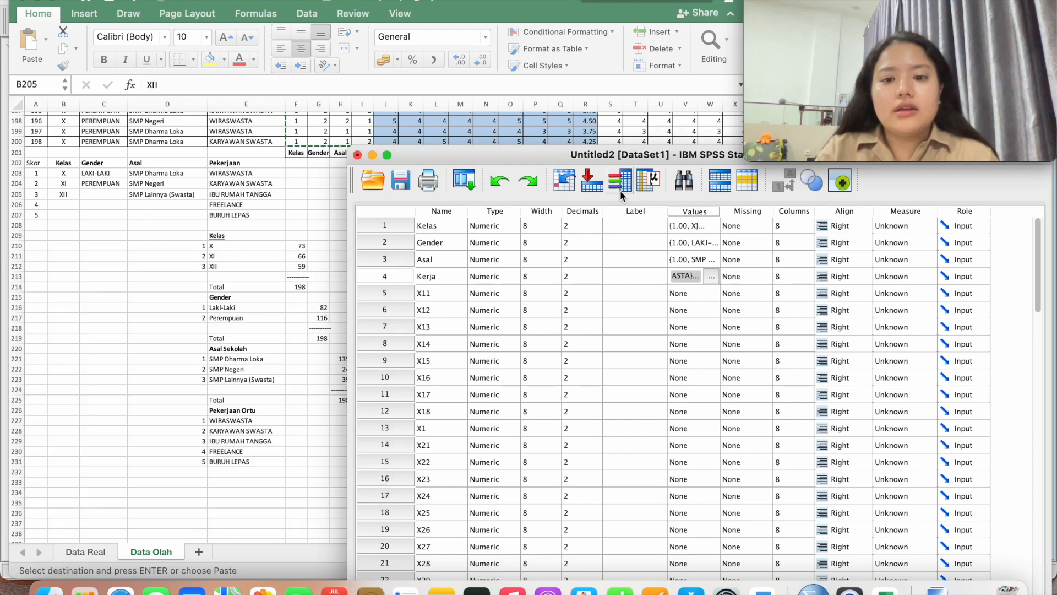
Move the Data Editor up, review Kelas, Gender, Asal and Kerja, then switch to Data View
left_click_drag(674, 156, 348, 60)
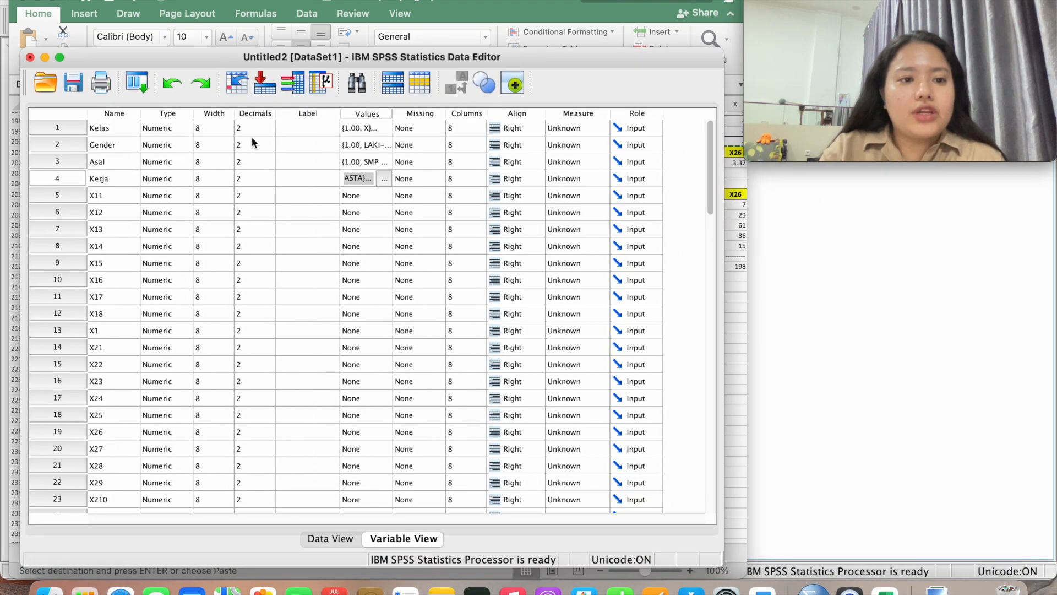
left_click(116, 127)
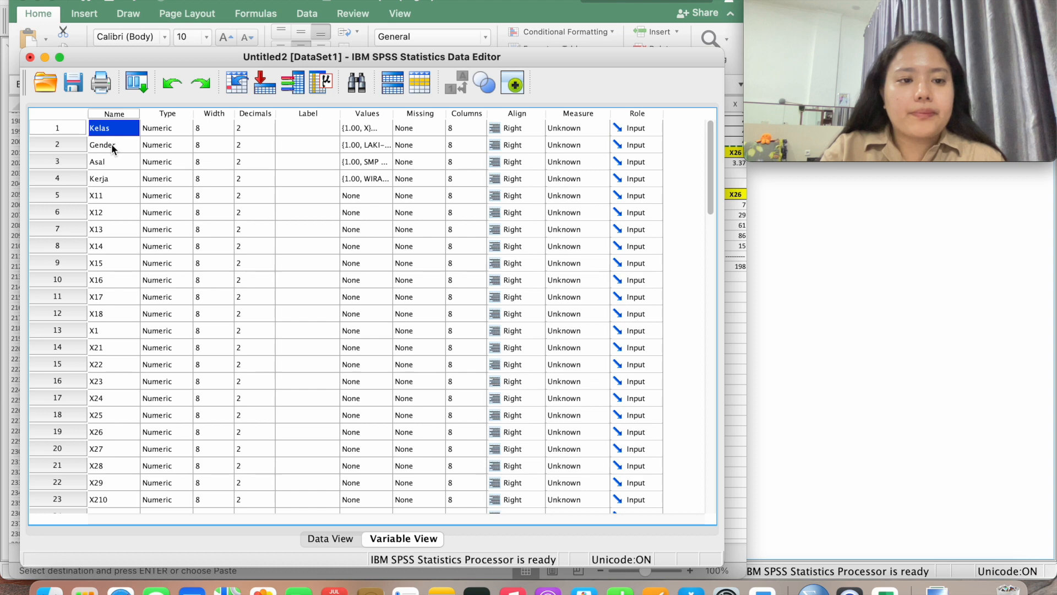
left_click(111, 143)
left_click(111, 159)
left_click(112, 179)
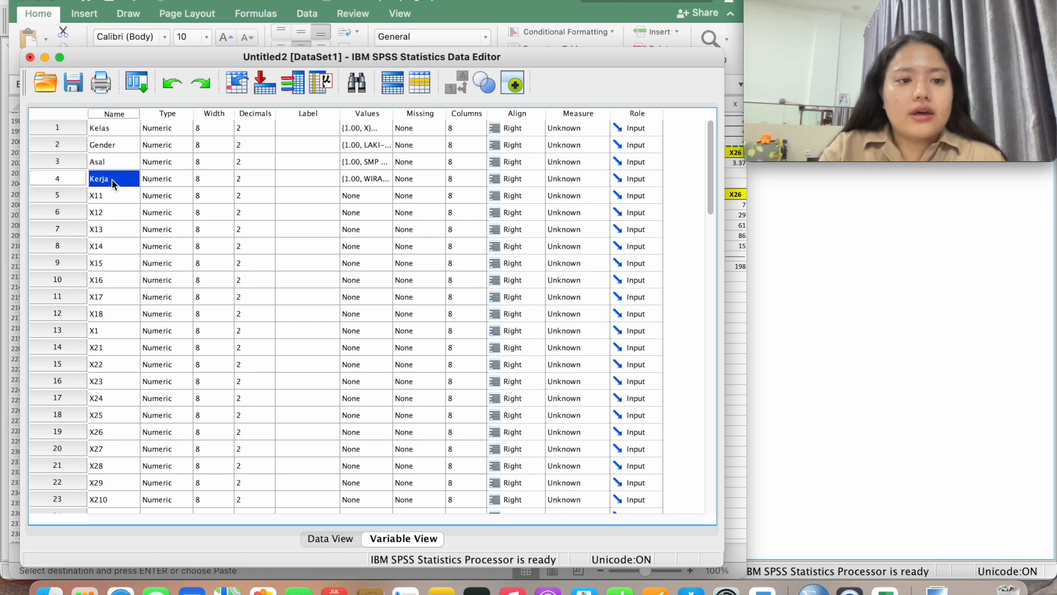
left_click(111, 162)
left_click(110, 145)
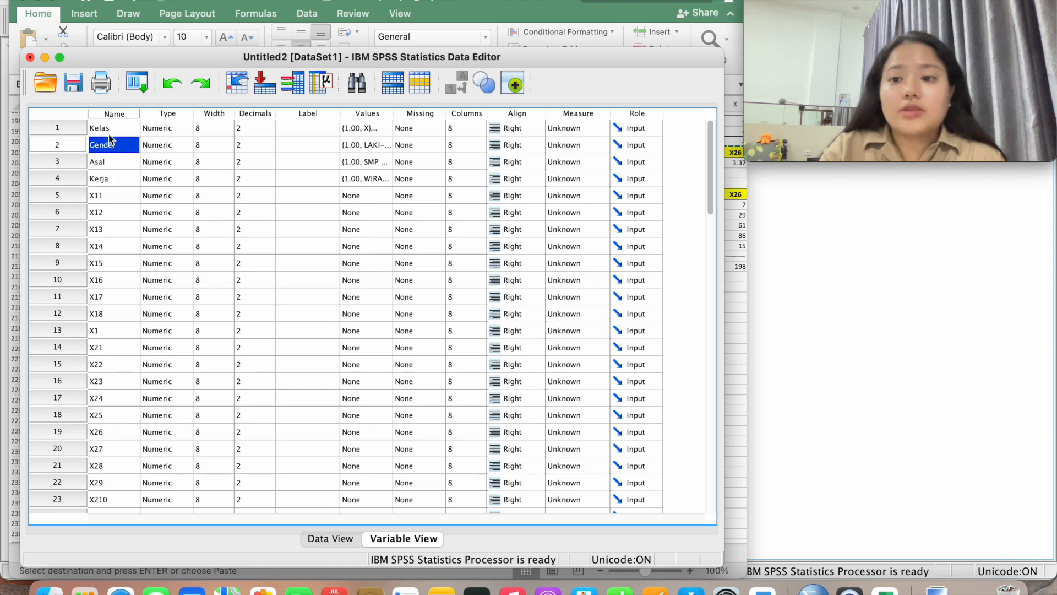
left_click(109, 131)
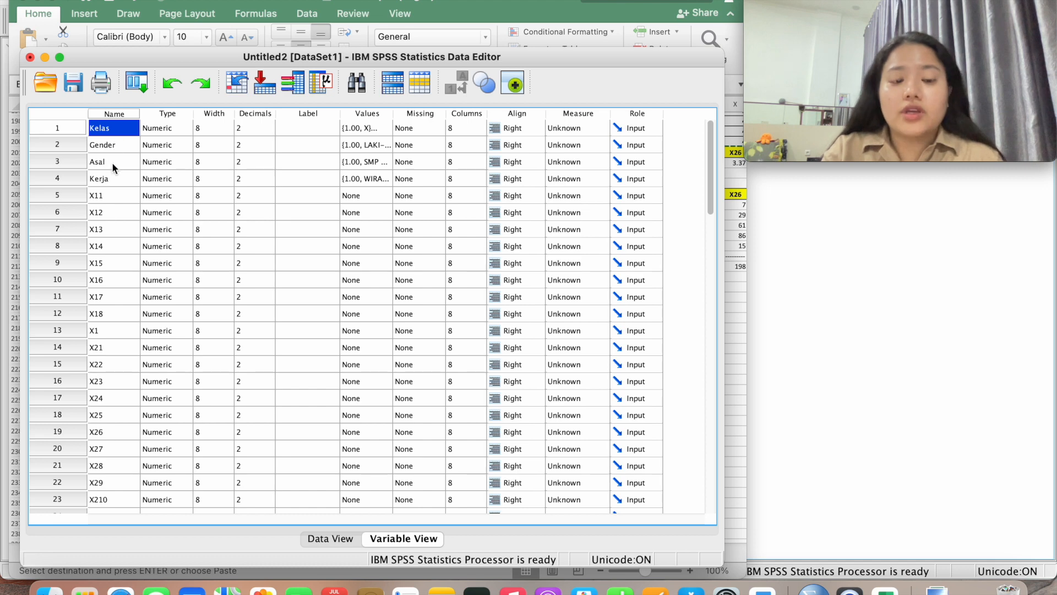
left_click(355, 536)
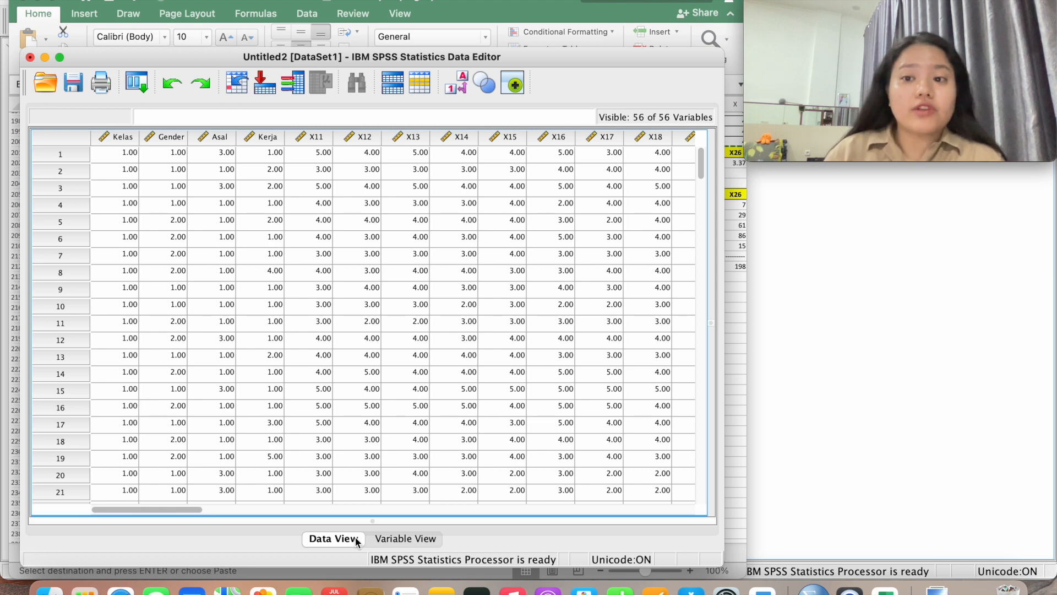
Save the data set as a .sav file named with the student's name, student number and 'MM XVA'
left_click(75, 84)
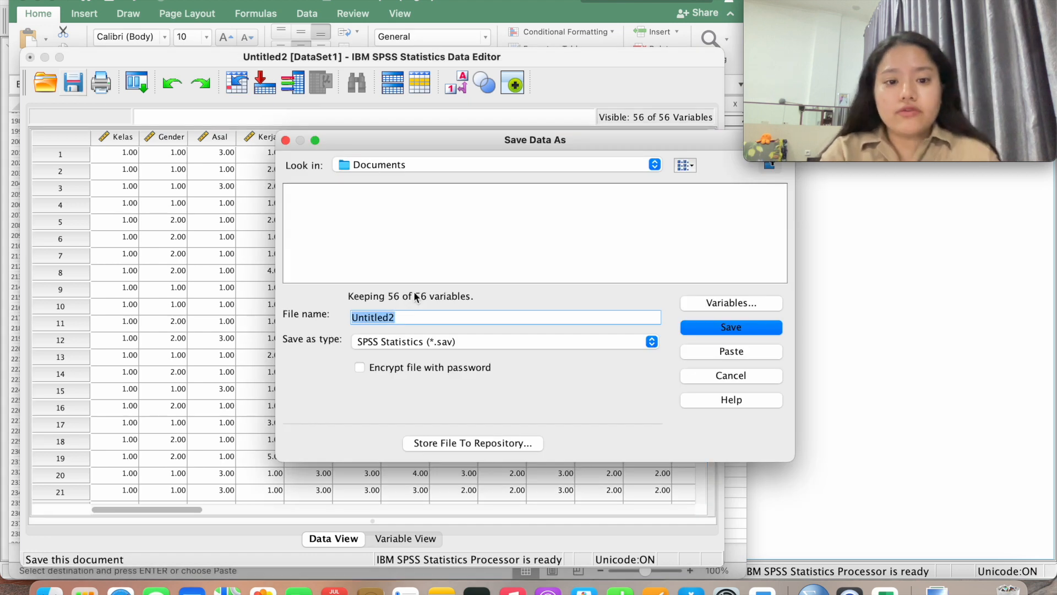
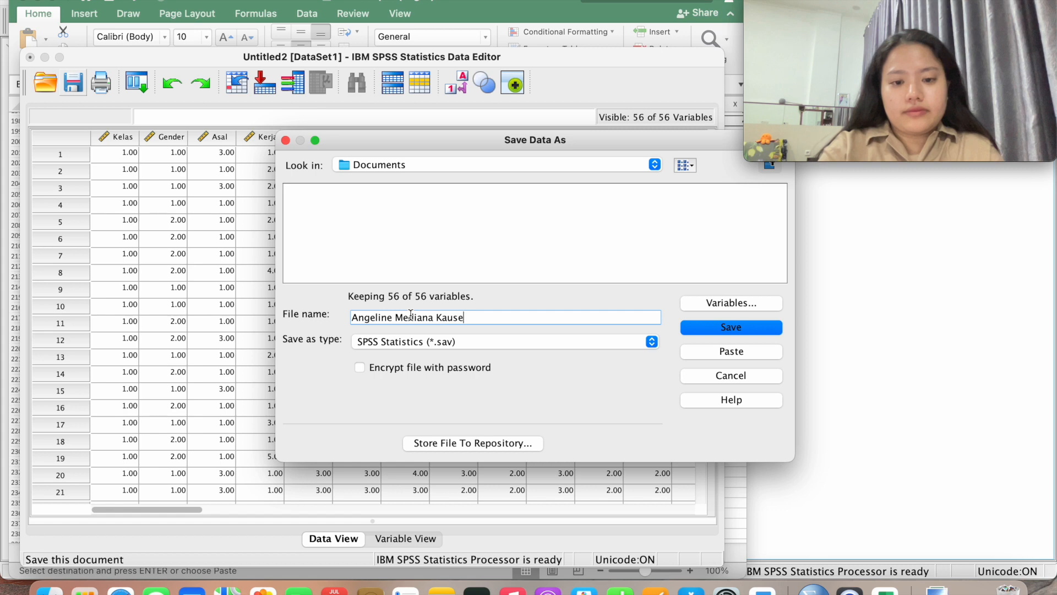
type(" - ")
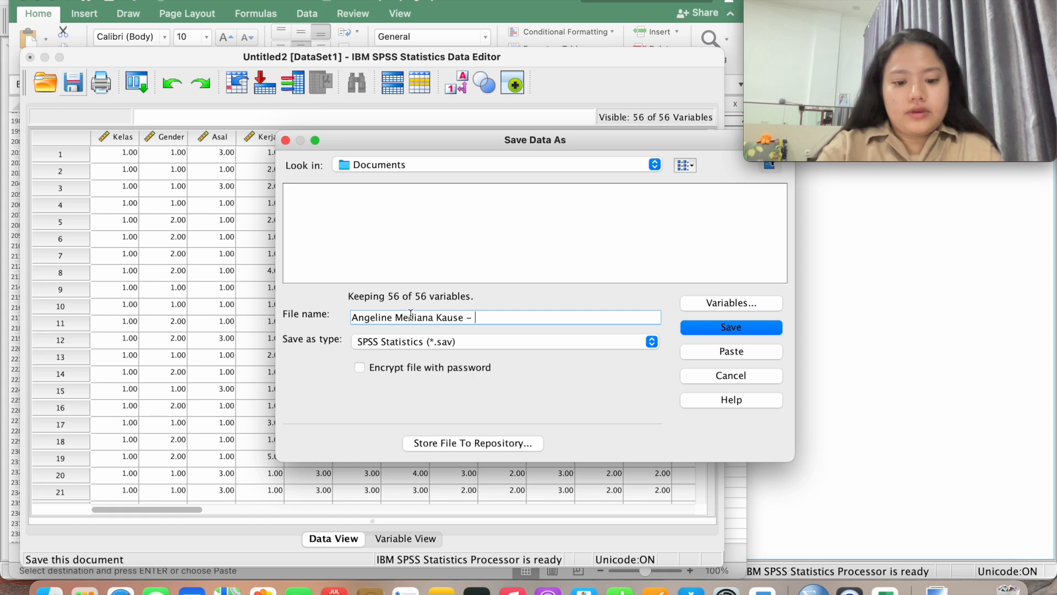
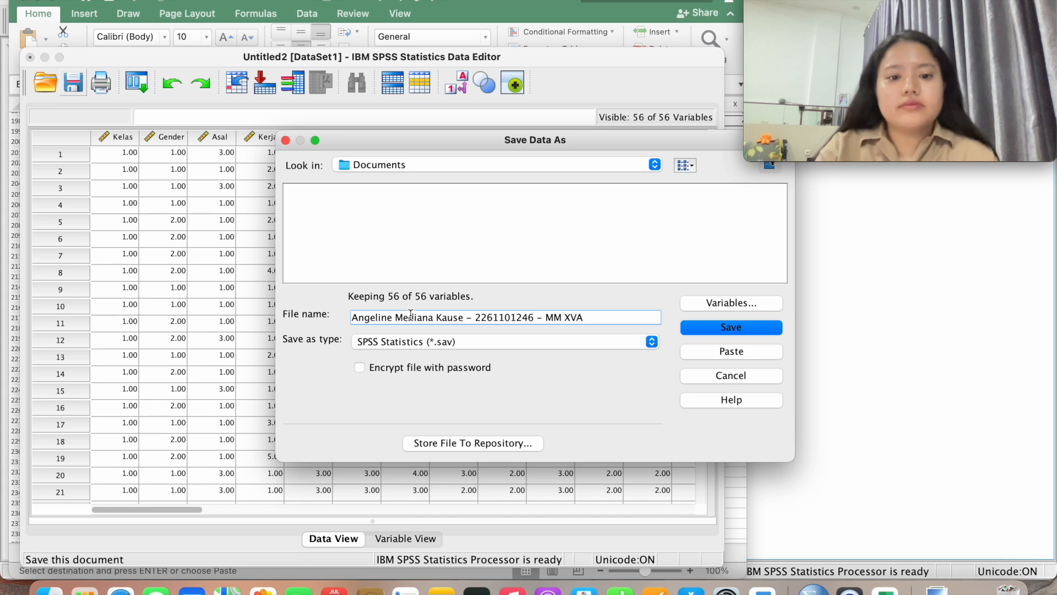
left_click(688, 329)
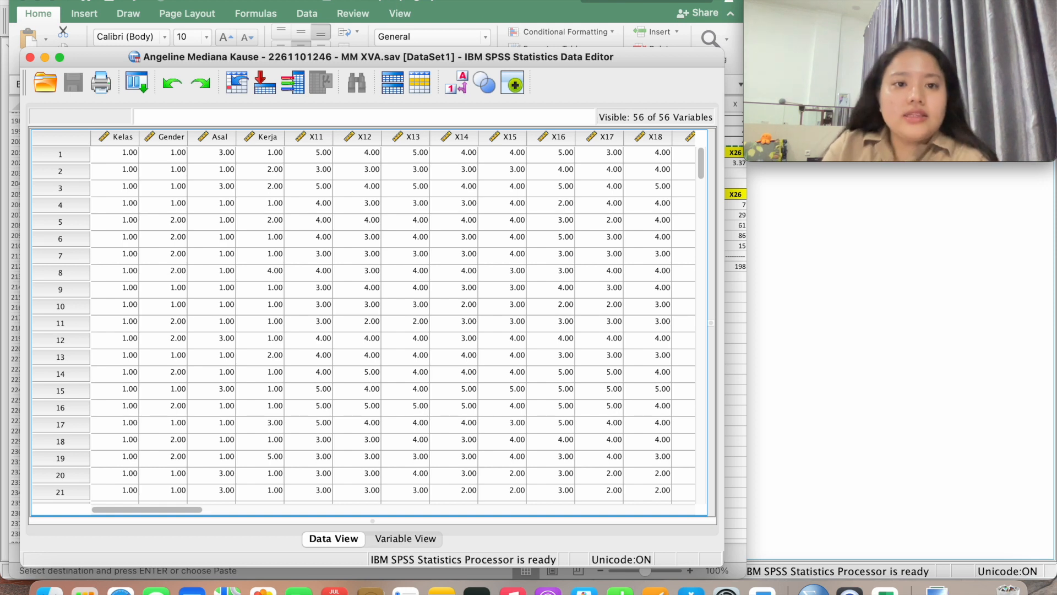
Go to Analyze > Scale to reach Reliability Analysis
left_click(334, 1)
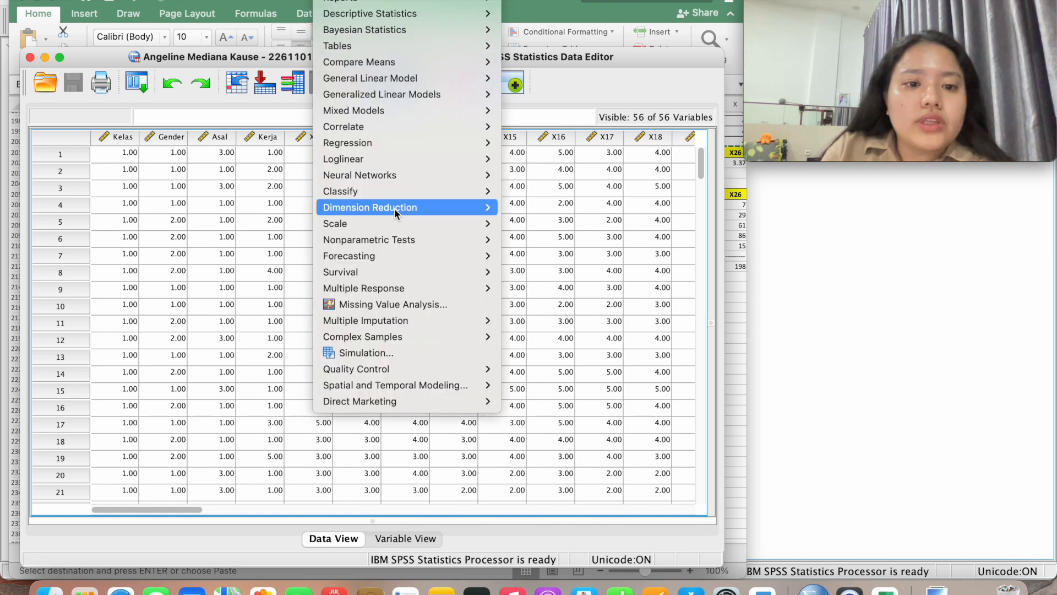
mouse_move(394, 225)
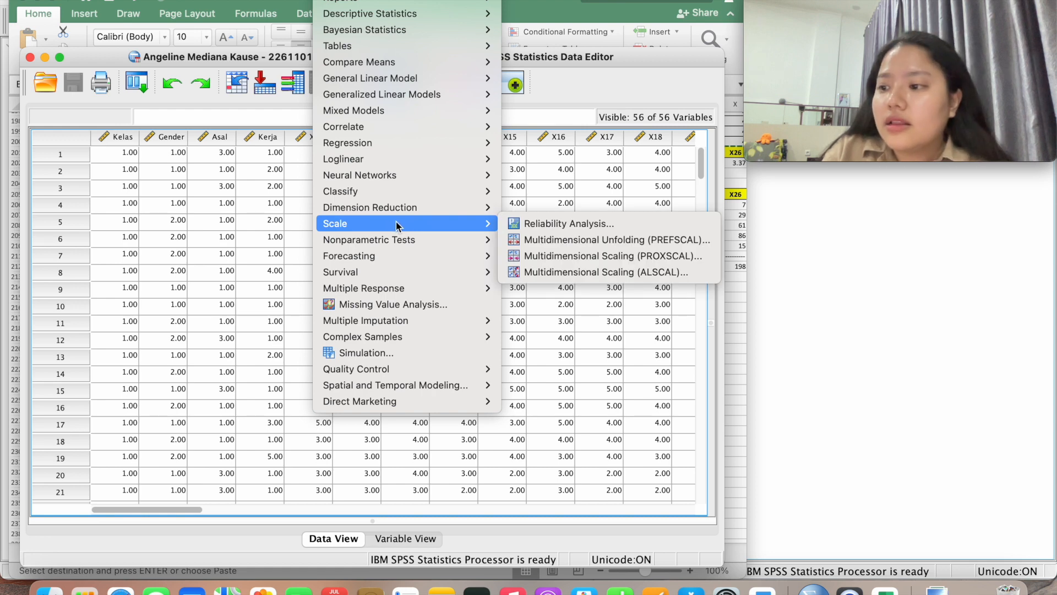
mouse_move(480, 214)
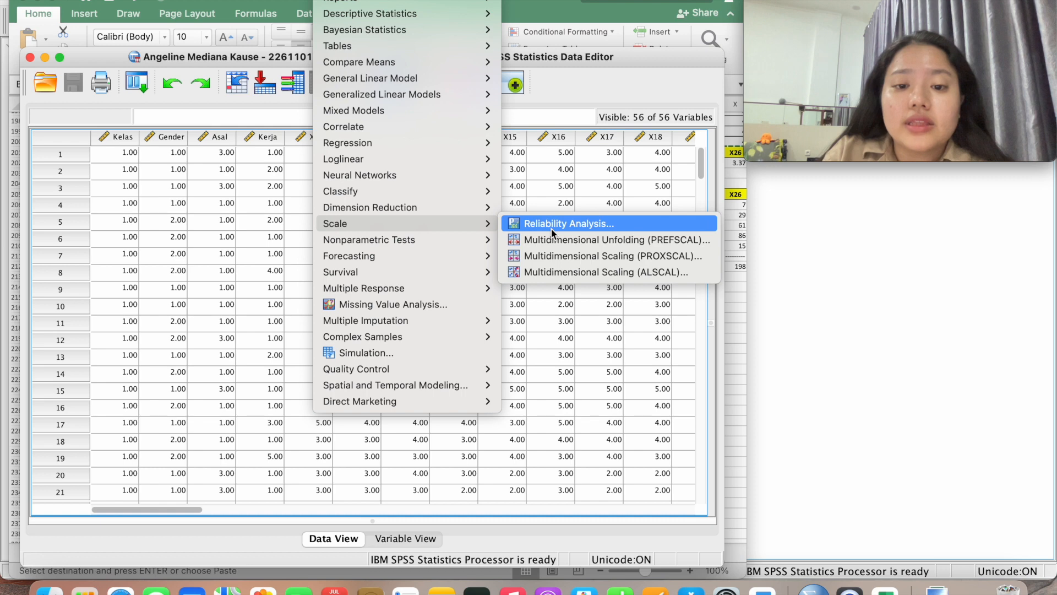
Set up a reliability analysis with X11 through X18 as items and open its Statistics options
left_click(553, 231)
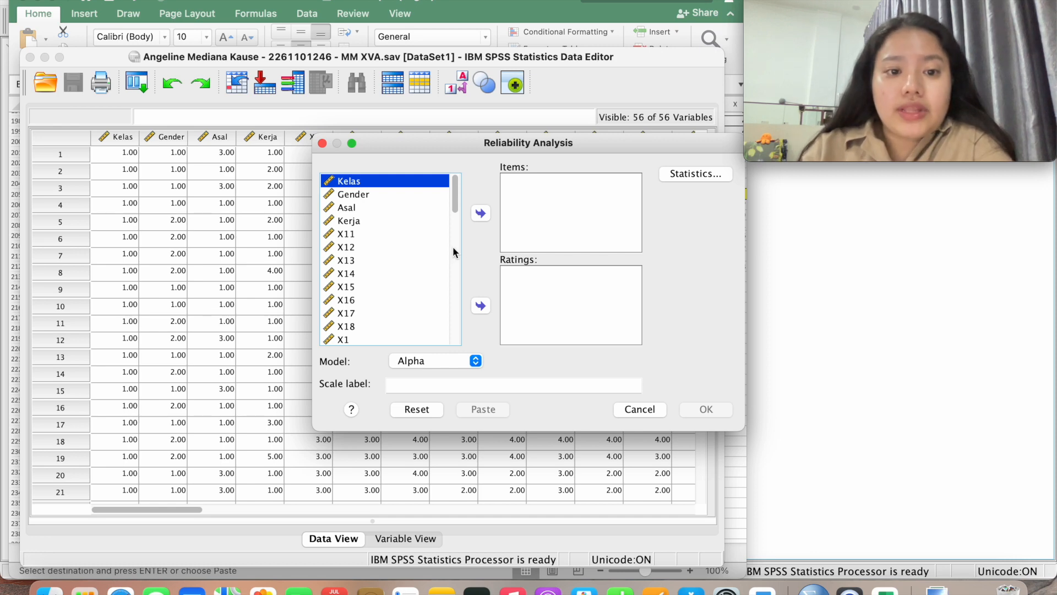
left_click(382, 235)
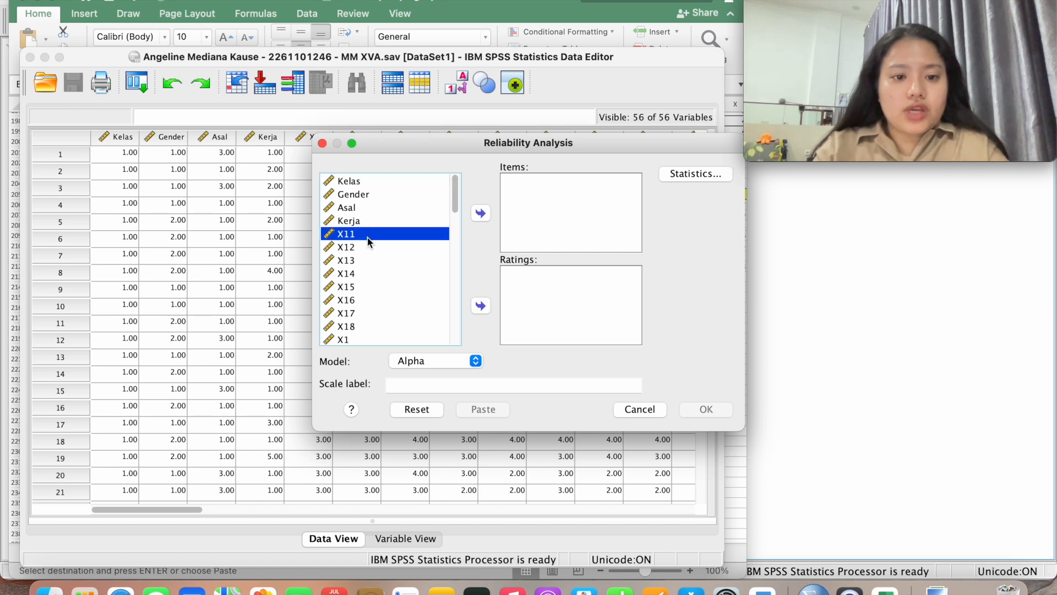
left_click(367, 326, "shift")
scroll(389, 293, "down", 3)
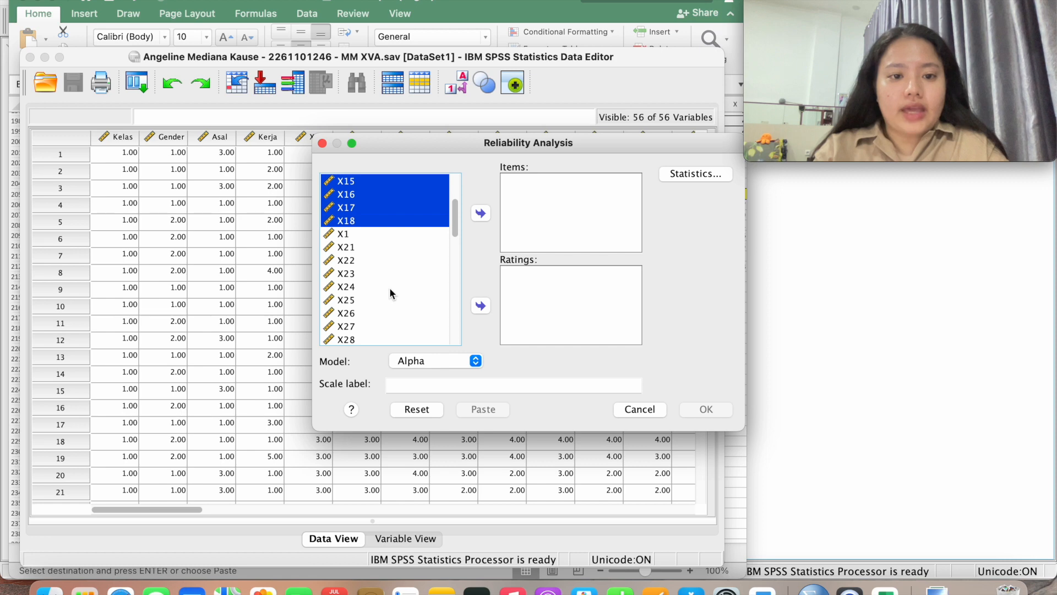
scroll(352, 237, "up", 3)
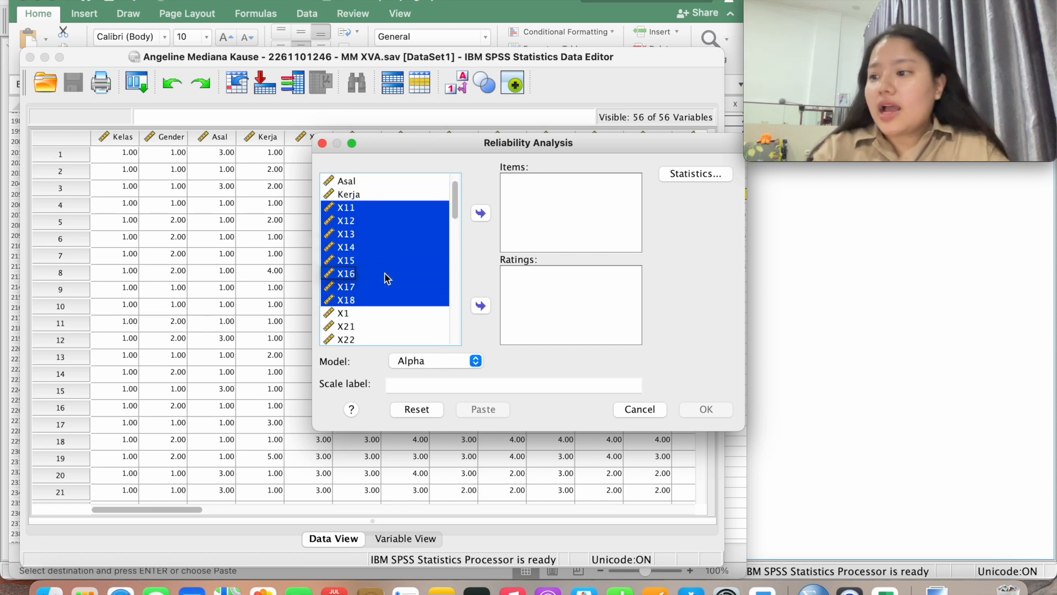
left_click(481, 214)
left_click(675, 175)
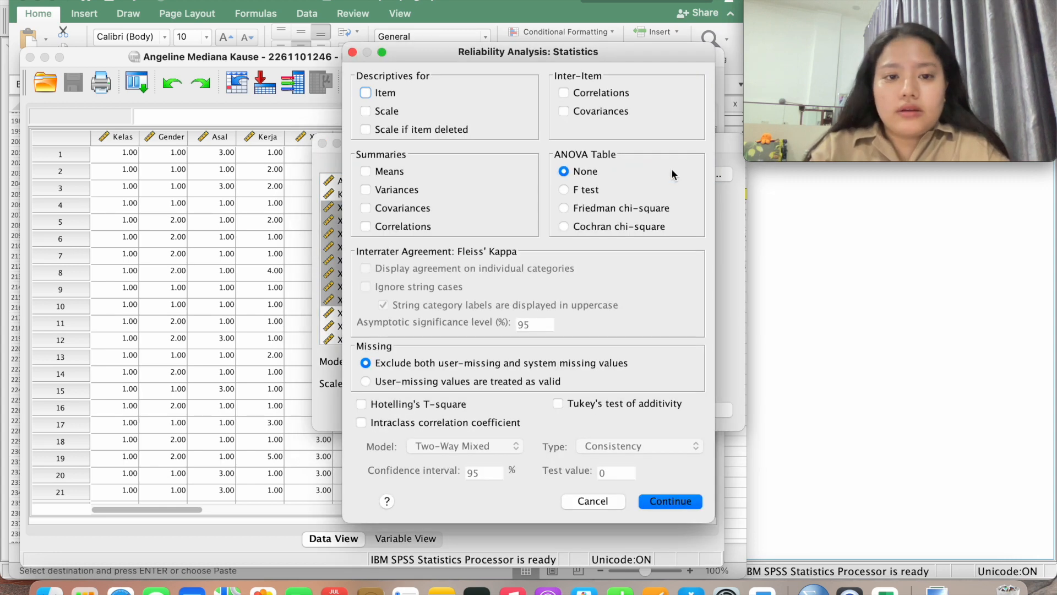
Request Item, Scale and Scale if item deleted descriptives for the X11–X18 analysis
left_click(392, 94)
left_click(395, 112)
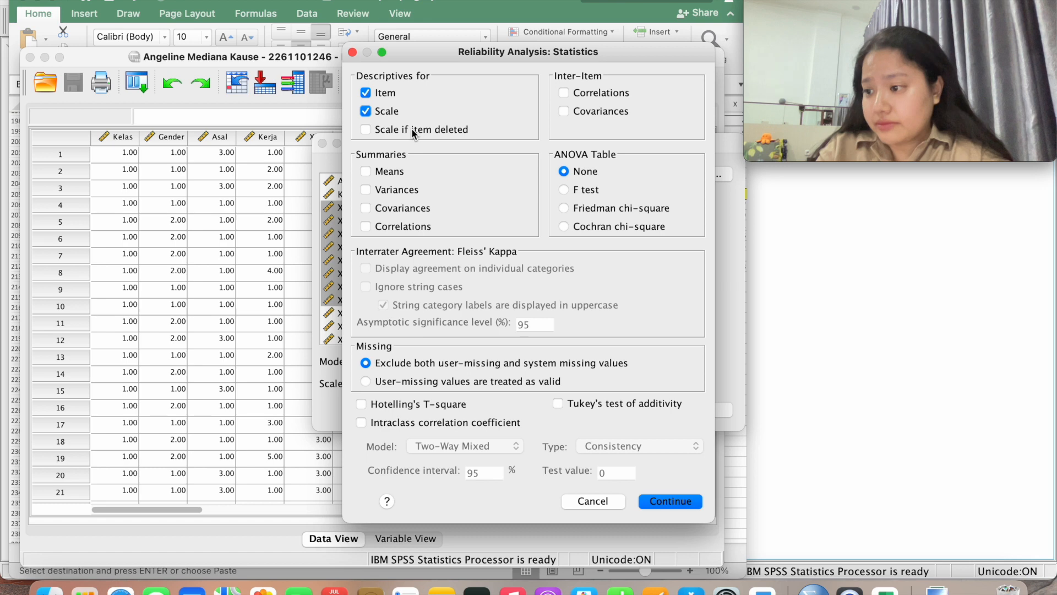
left_click(412, 128)
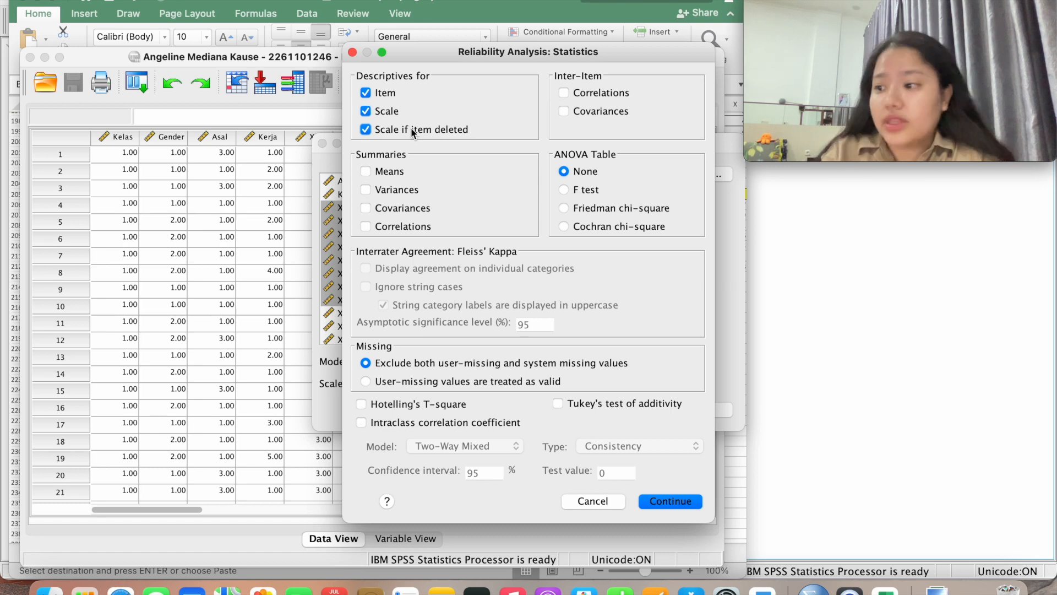
left_click(657, 499)
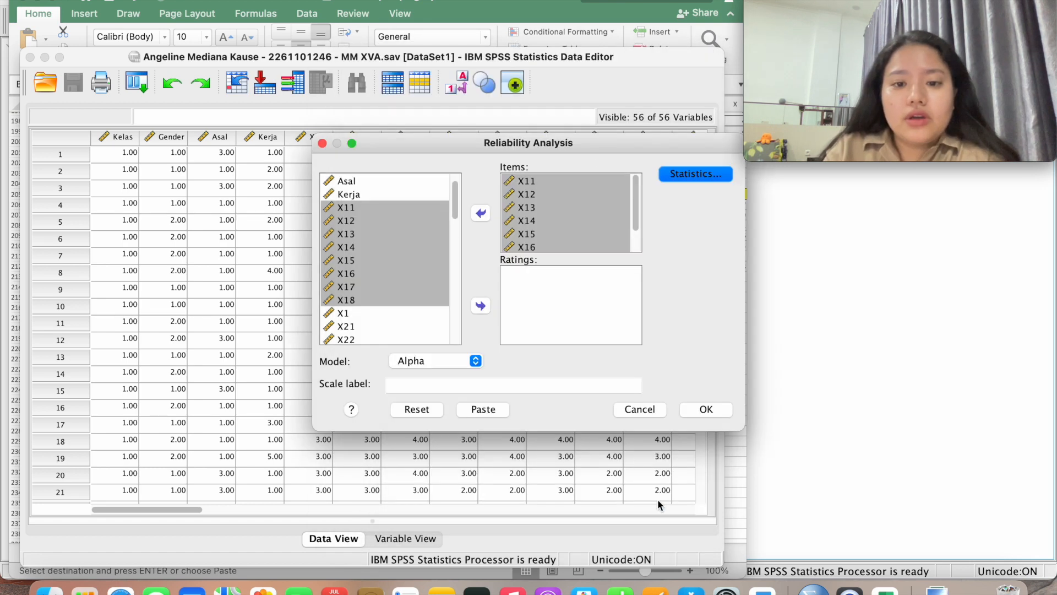
Run the X11–X18 reliability analysis and review Cronbach's alpha .897 and the Item-Total Statistics
left_click(704, 409)
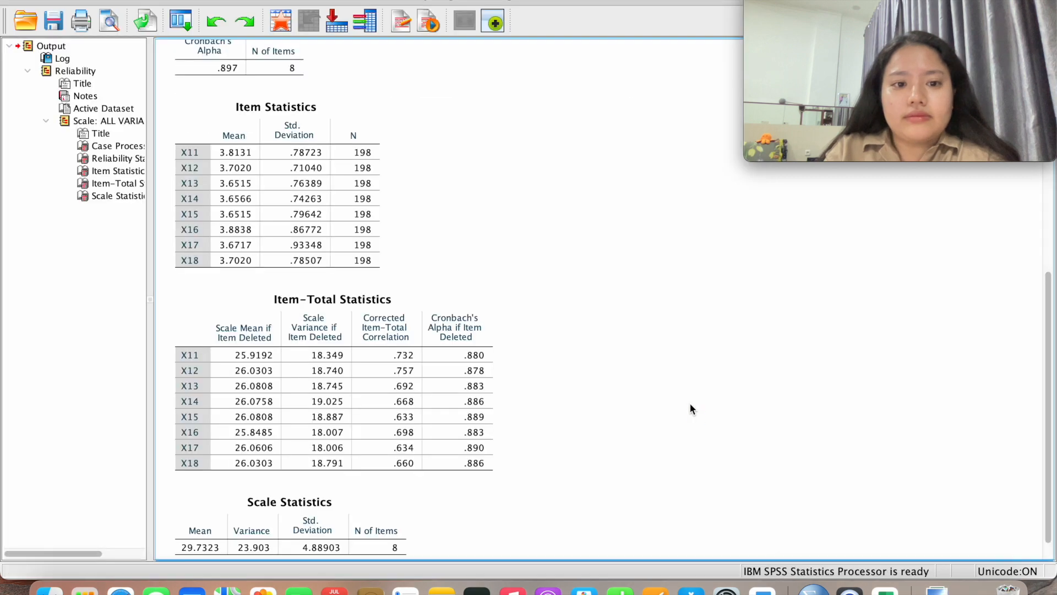
scroll(692, 409, "down", 3)
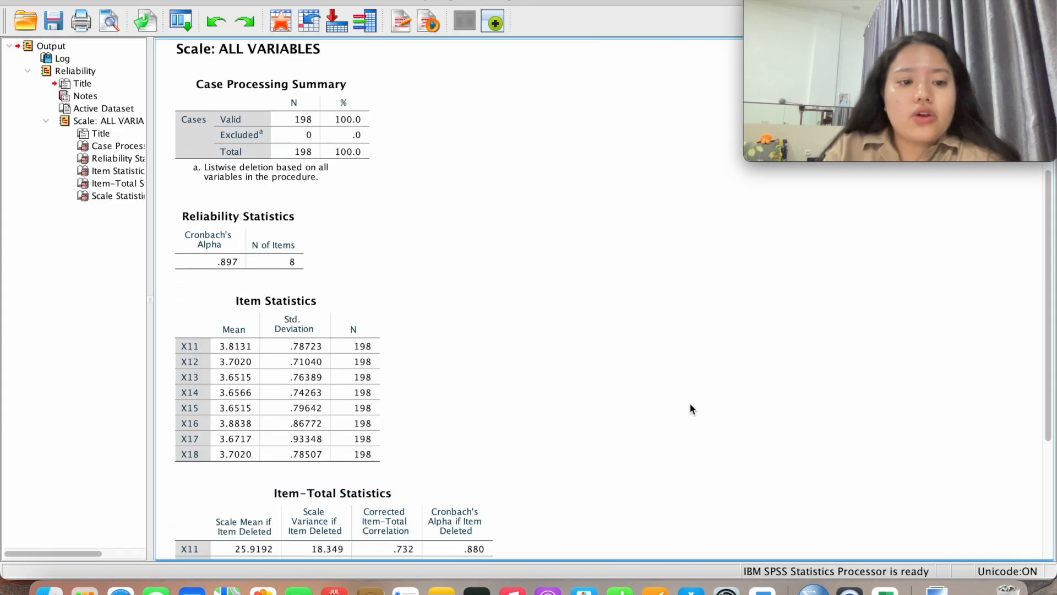
scroll(690, 404, "down", 3)
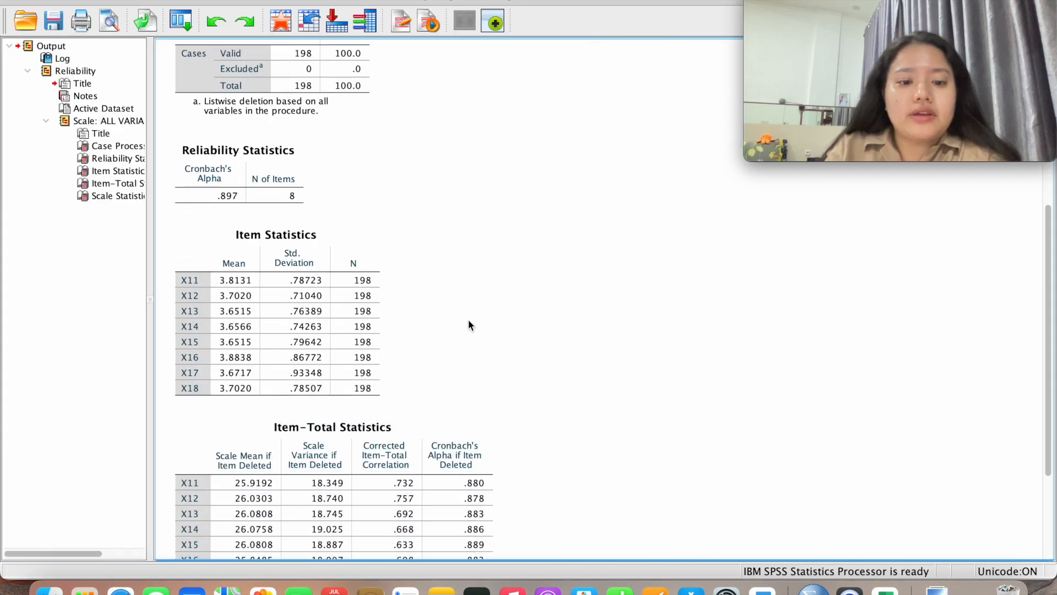
scroll(468, 320, "down", 7)
left_click(470, 324)
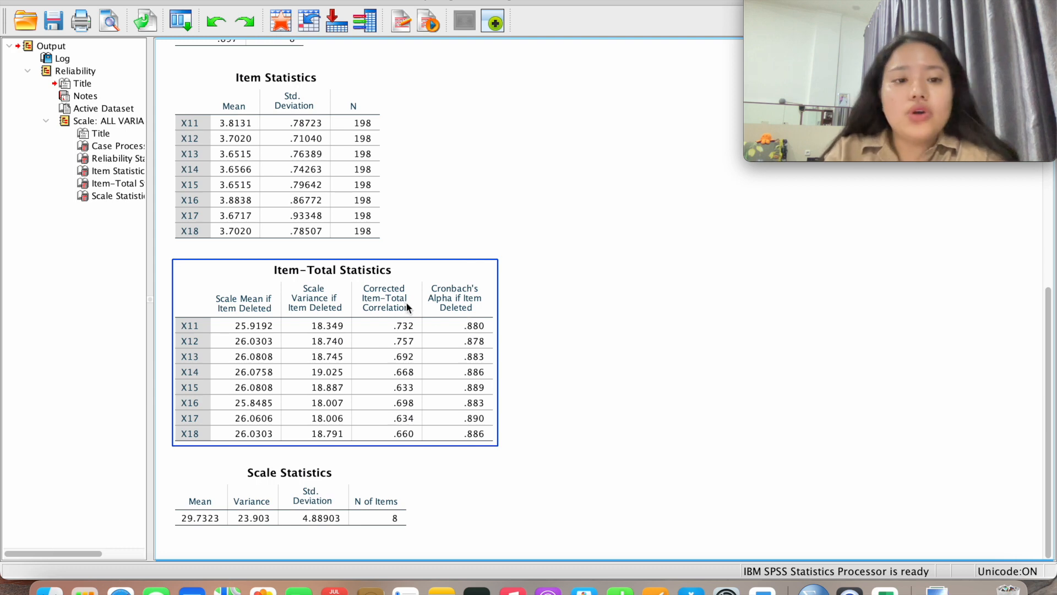
scroll(406, 306, "up", 2)
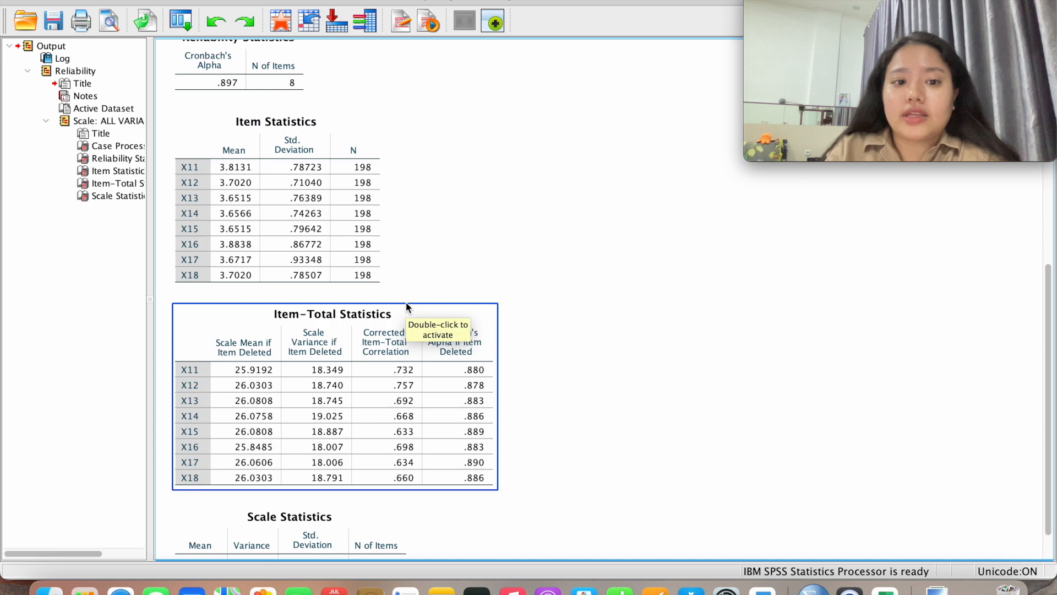
scroll(406, 306, "up", 13)
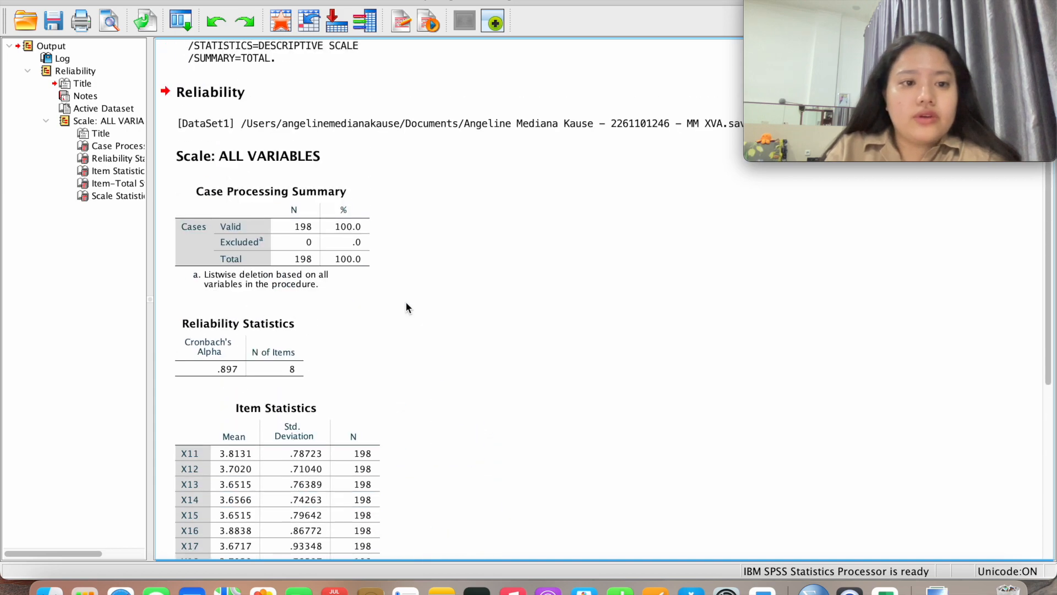
scroll(406, 307, "down", 15)
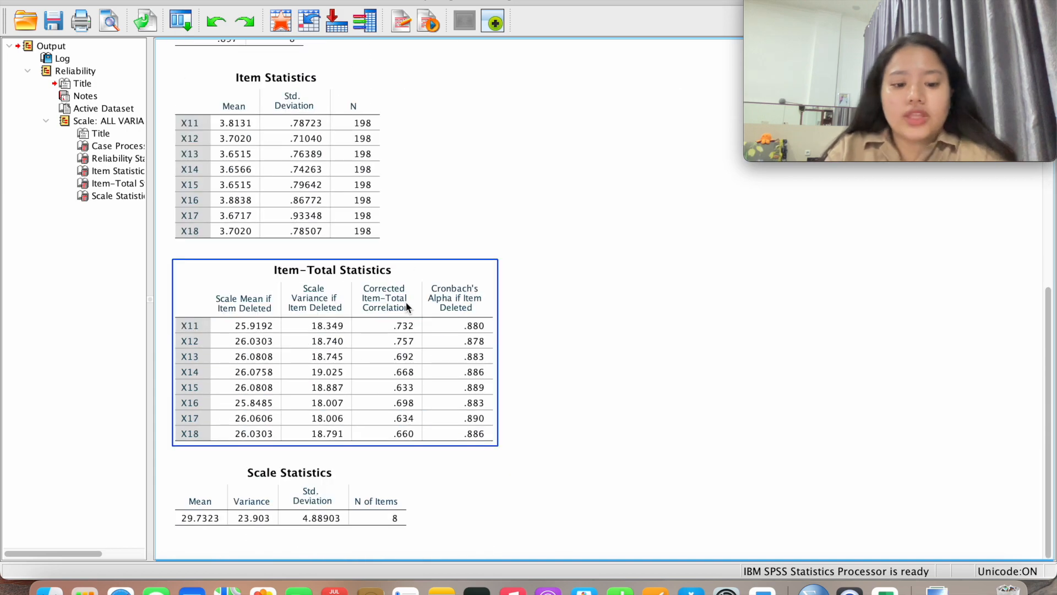
key("ctrl+Up")
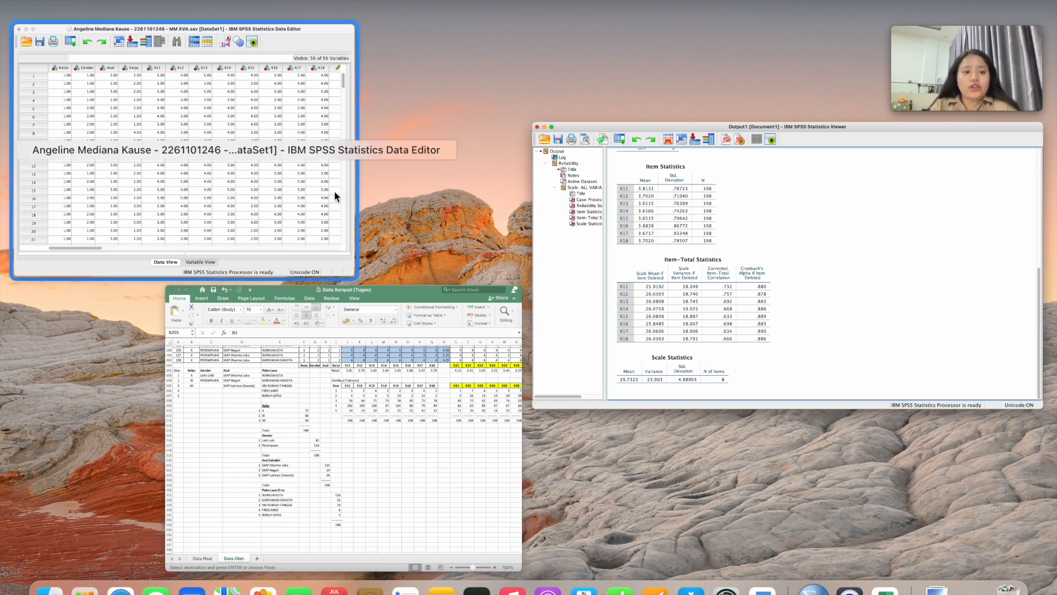
Reopen Reliability Analysis and remove X11–X18 from the Items list
left_click(334, 191)
left_click(340, 0)
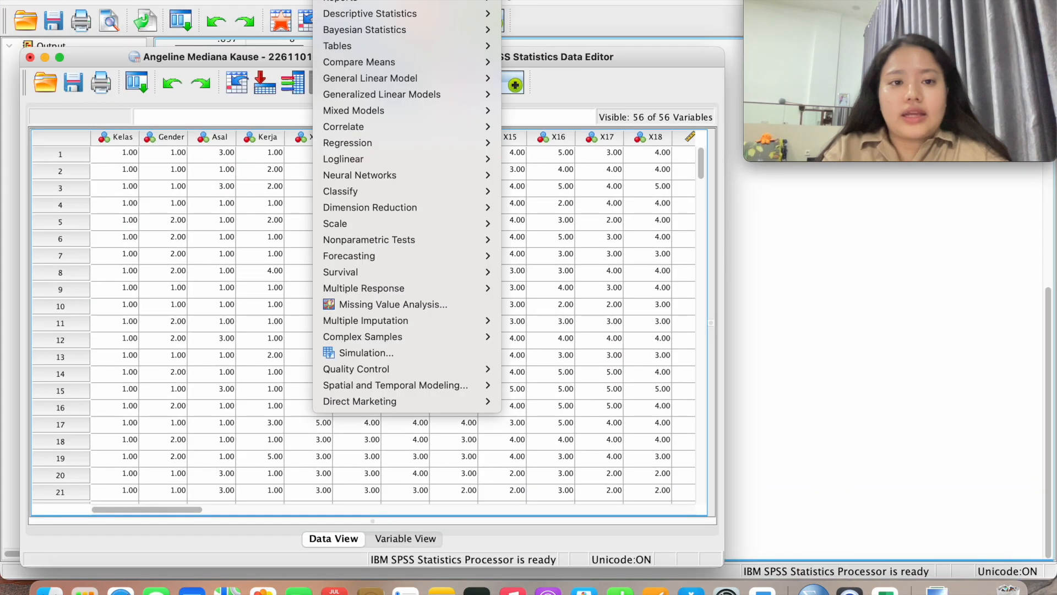
mouse_move(380, 224)
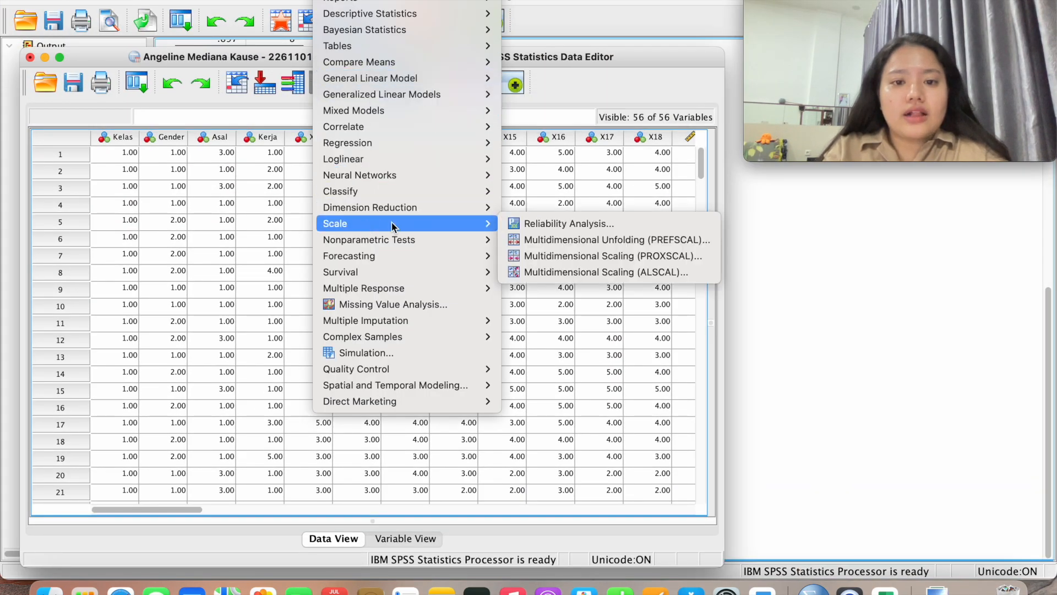
left_click(528, 224)
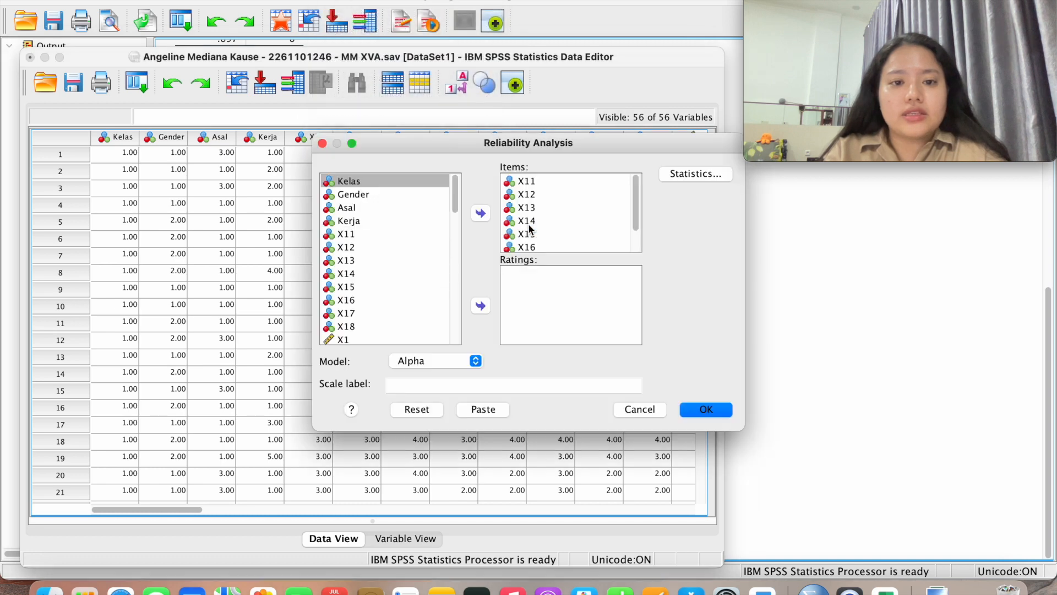
left_click(527, 182)
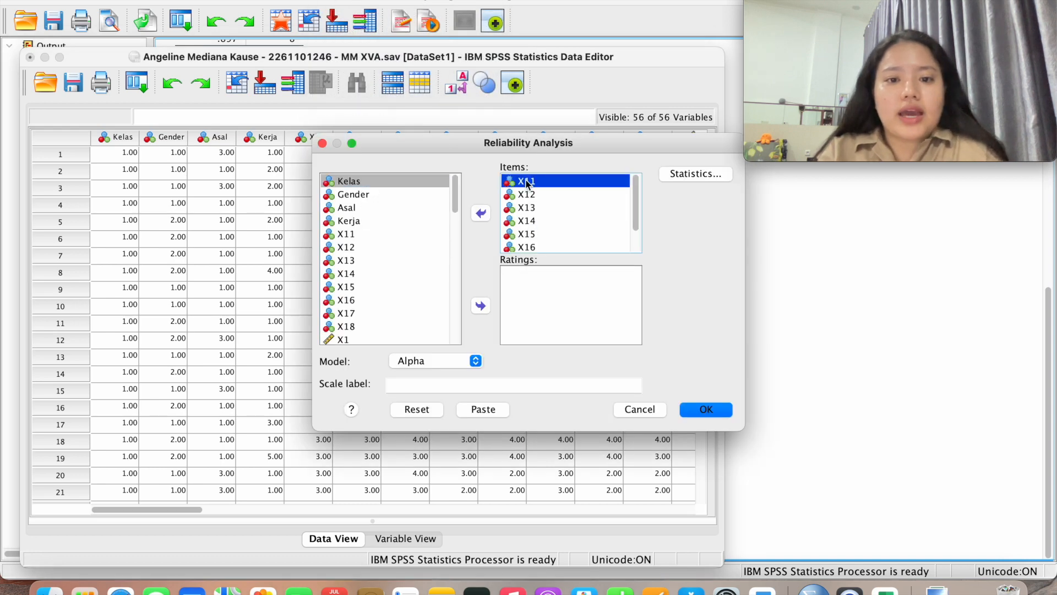
scroll(536, 243, "down", 2)
left_click(537, 245, "shift")
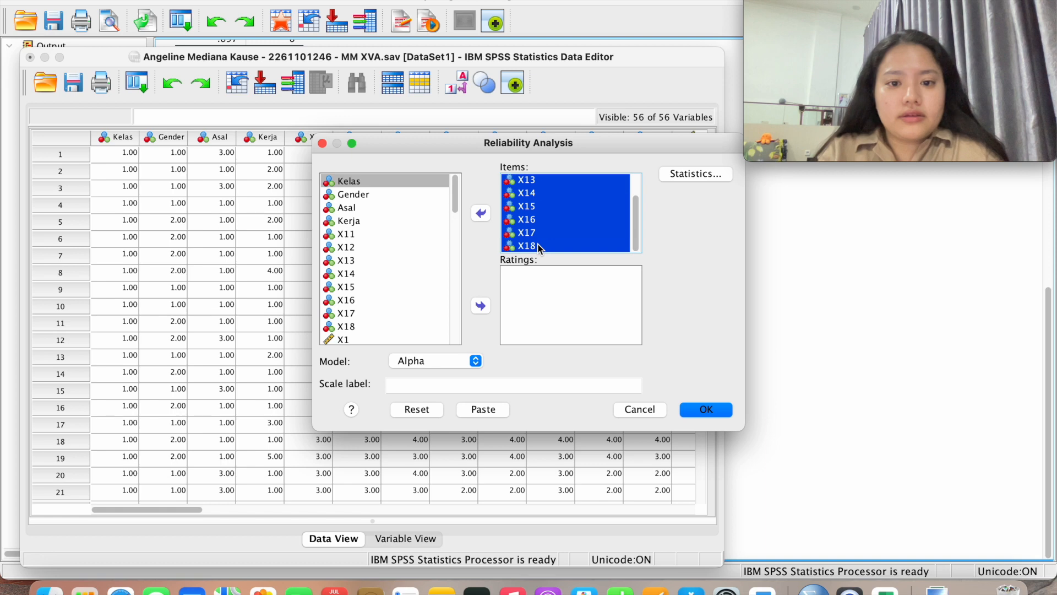
left_click(482, 213)
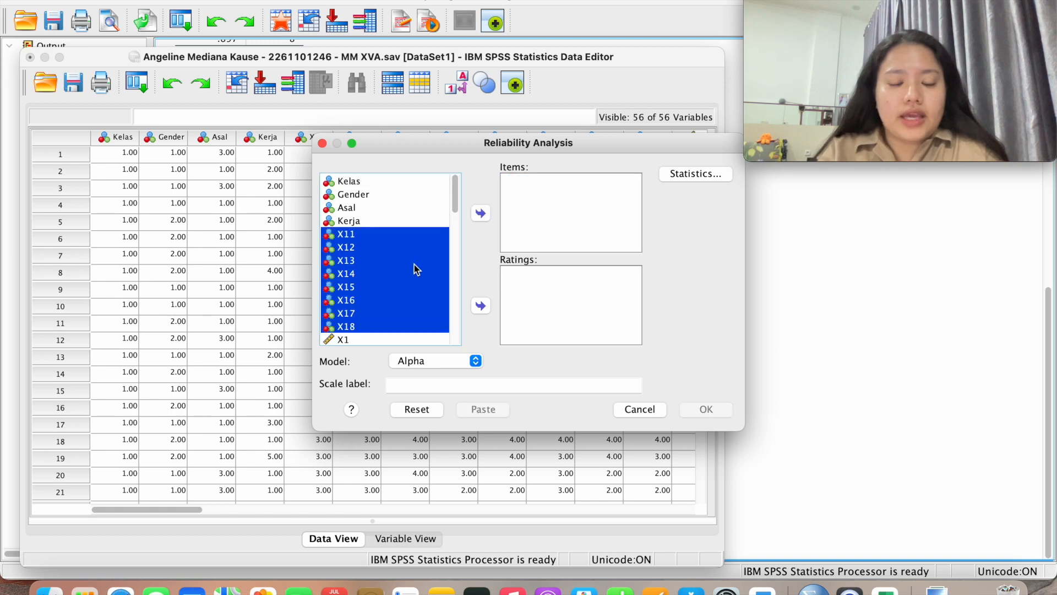
Add X21 through X210 as the reliability items and open the Statistics options
scroll(414, 264, "down", 10)
scroll(413, 263, "down", 2)
scroll(413, 263, "up", 2)
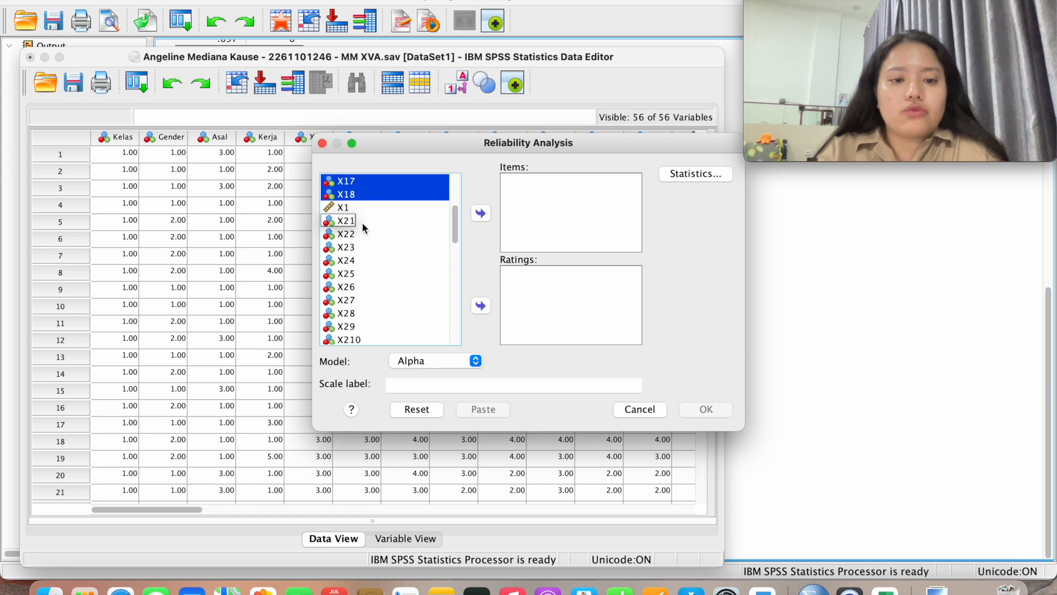
left_click(367, 222)
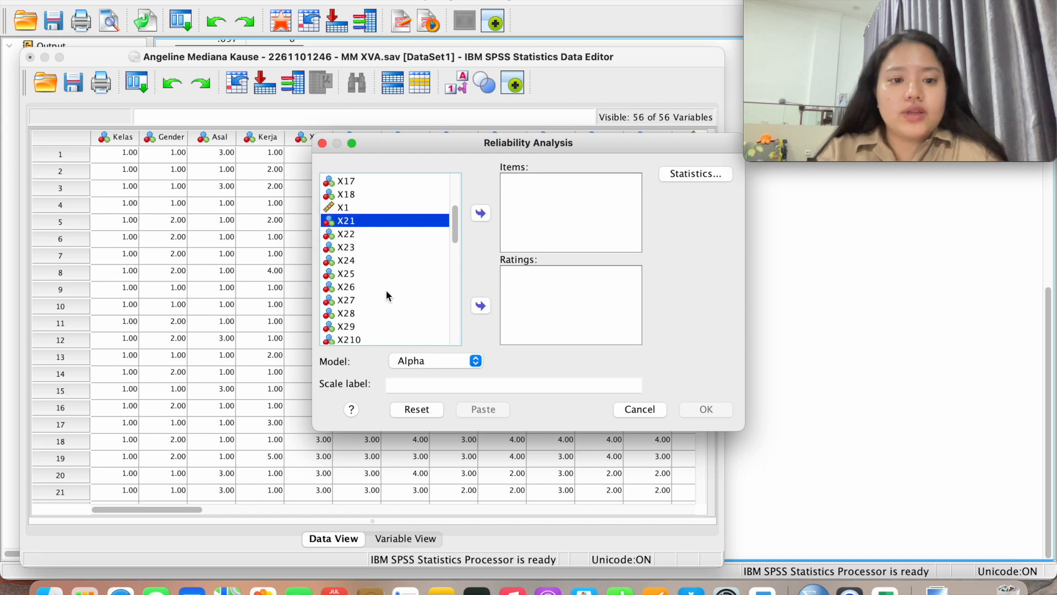
scroll(385, 290, "down", 3)
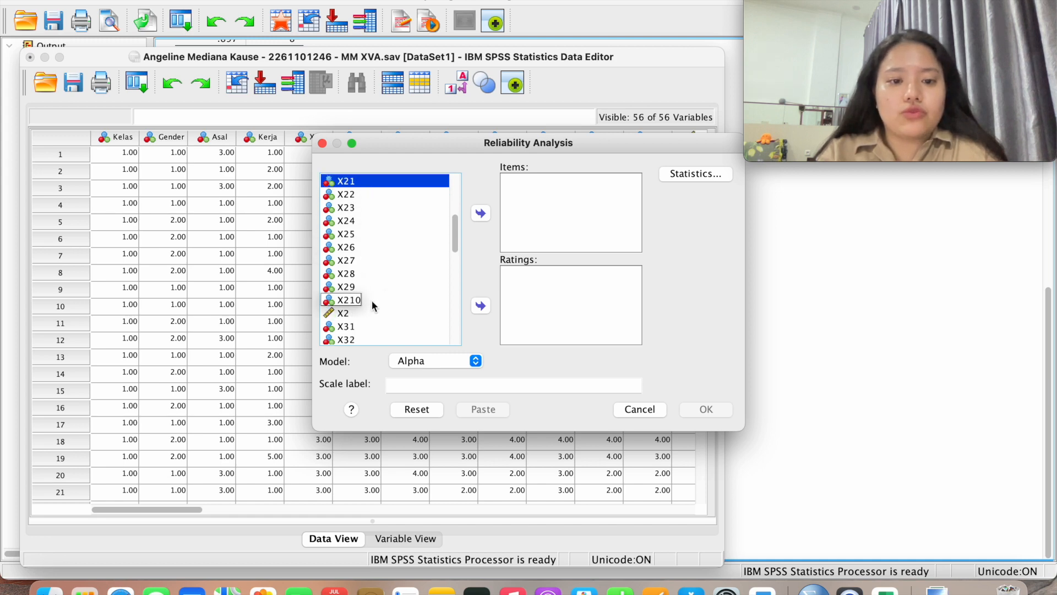
left_click(370, 300, "shift")
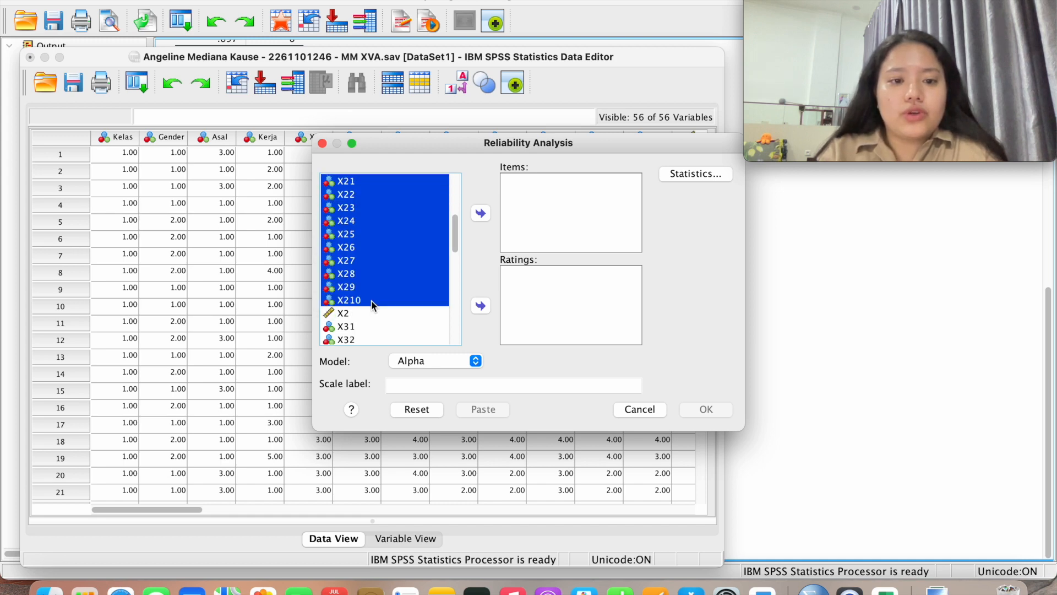
left_click(481, 214)
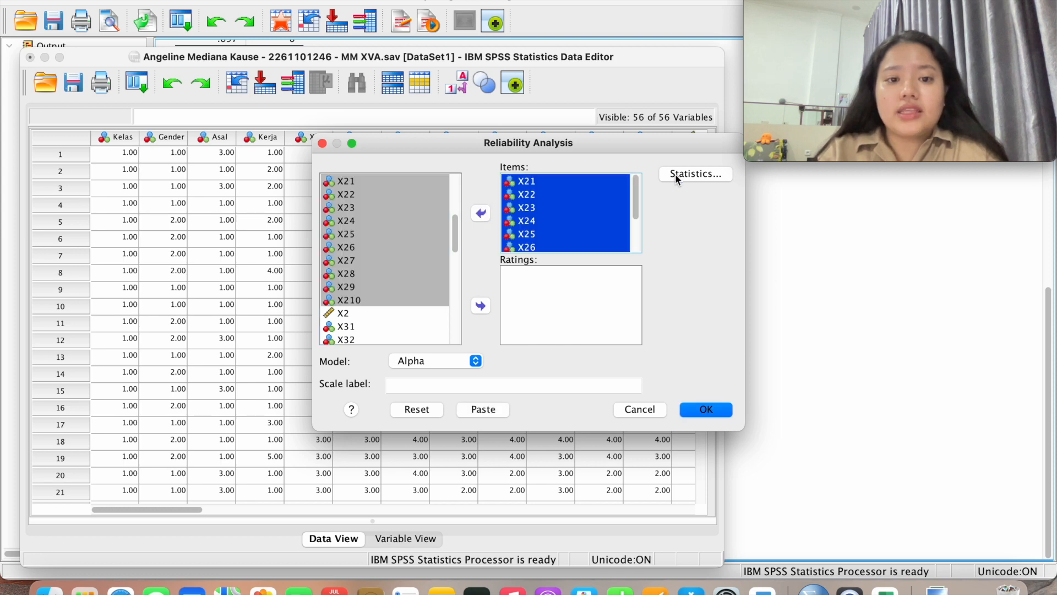
left_click(675, 173)
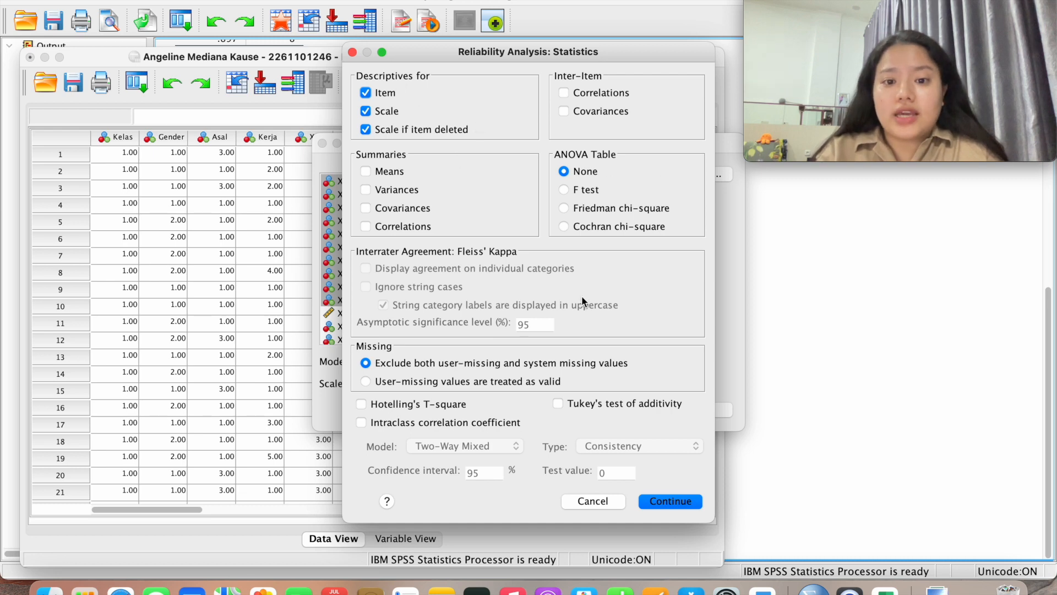
Run the X21–X210 reliability analysis (alpha .916, 10 items), then return to the Data Editor
left_click(669, 502)
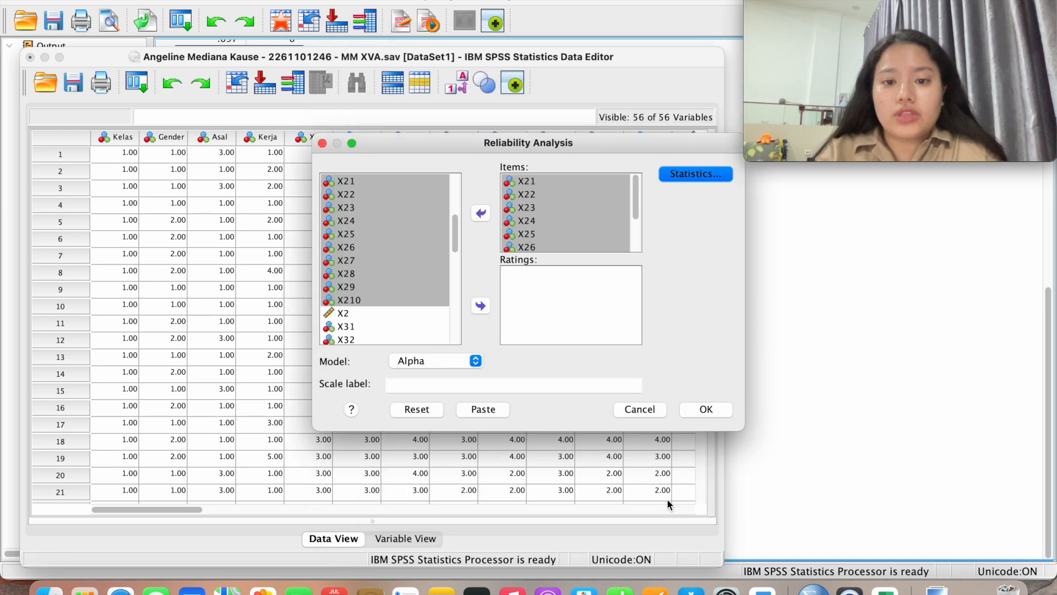
left_click(715, 410)
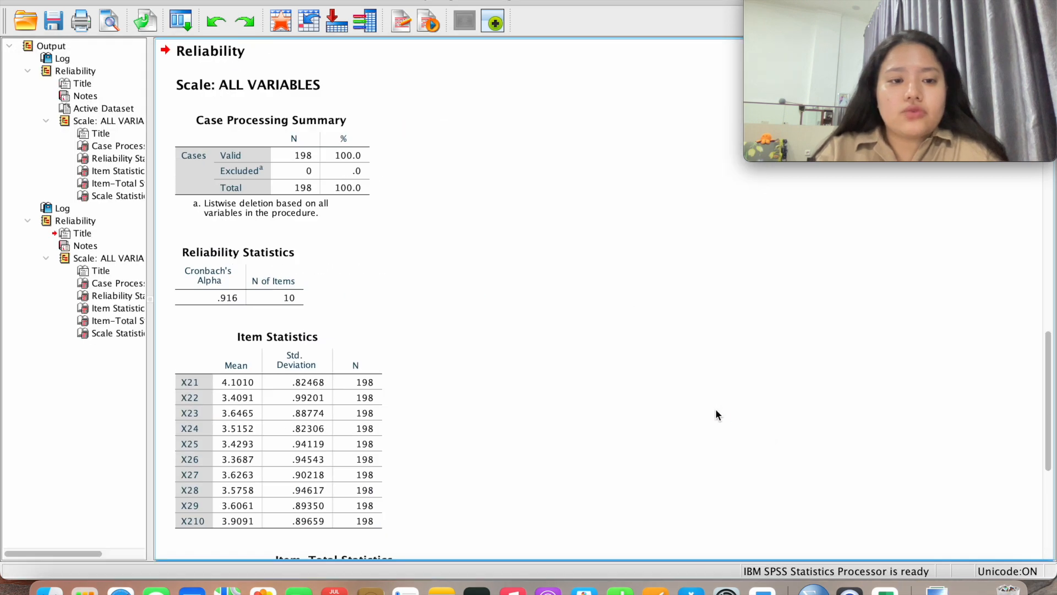
scroll(545, 320, "down", 3)
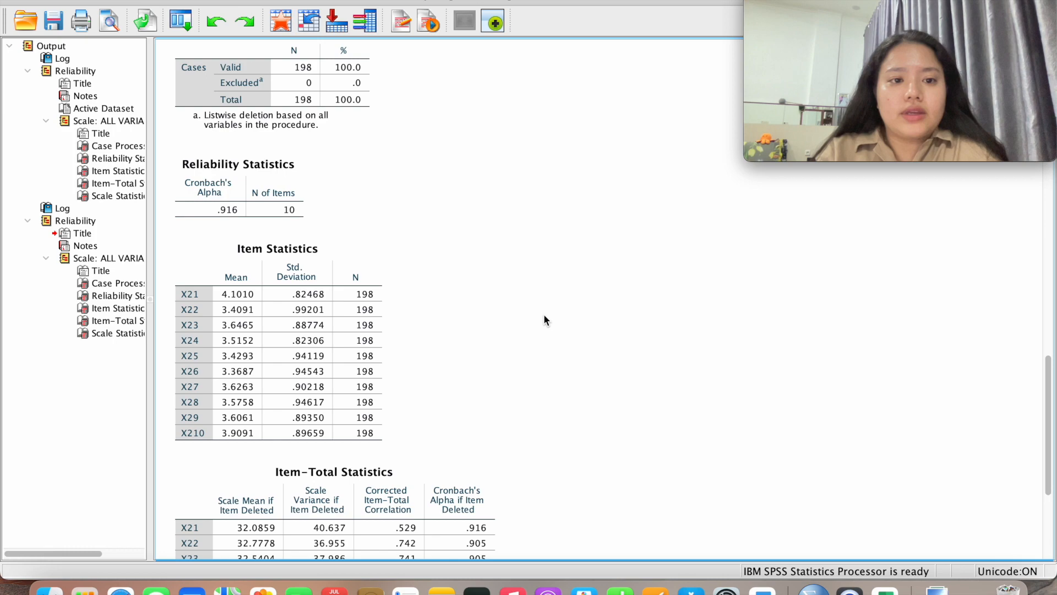
scroll(544, 316, "down", 8)
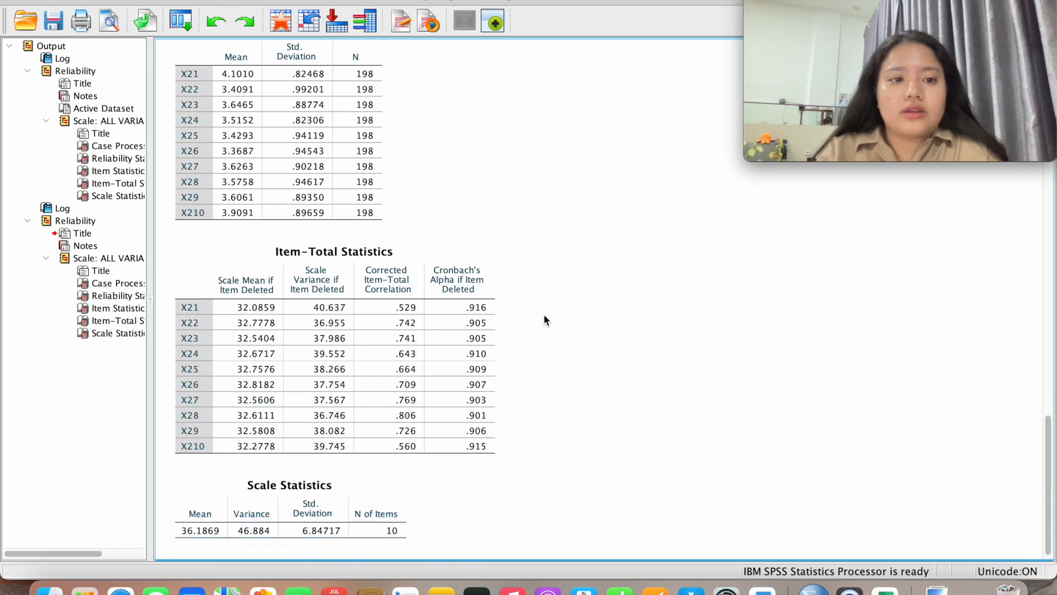
scroll(545, 320, "down", 1)
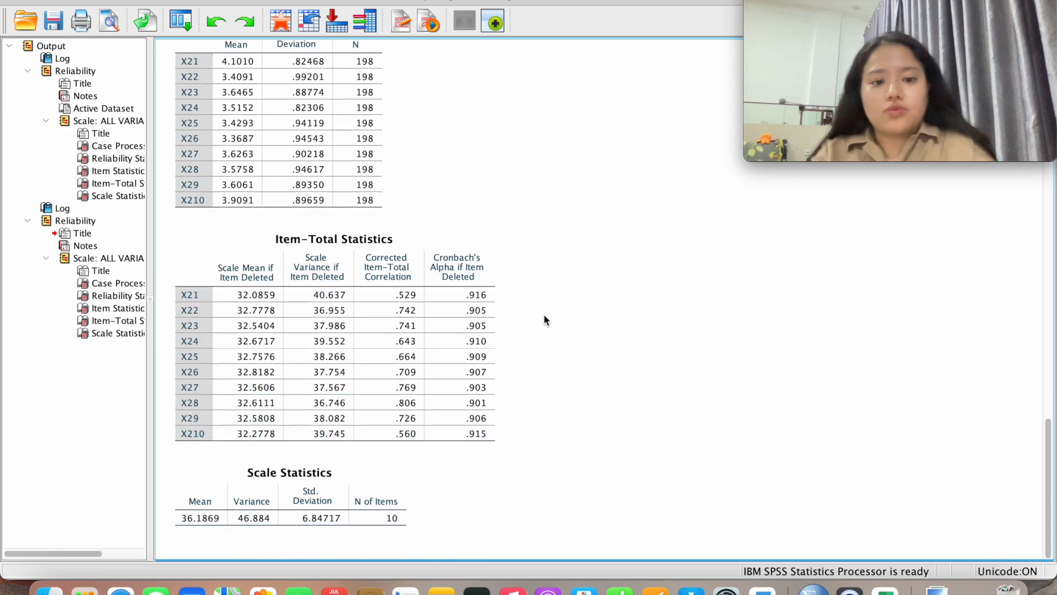
key("ctrl+Up")
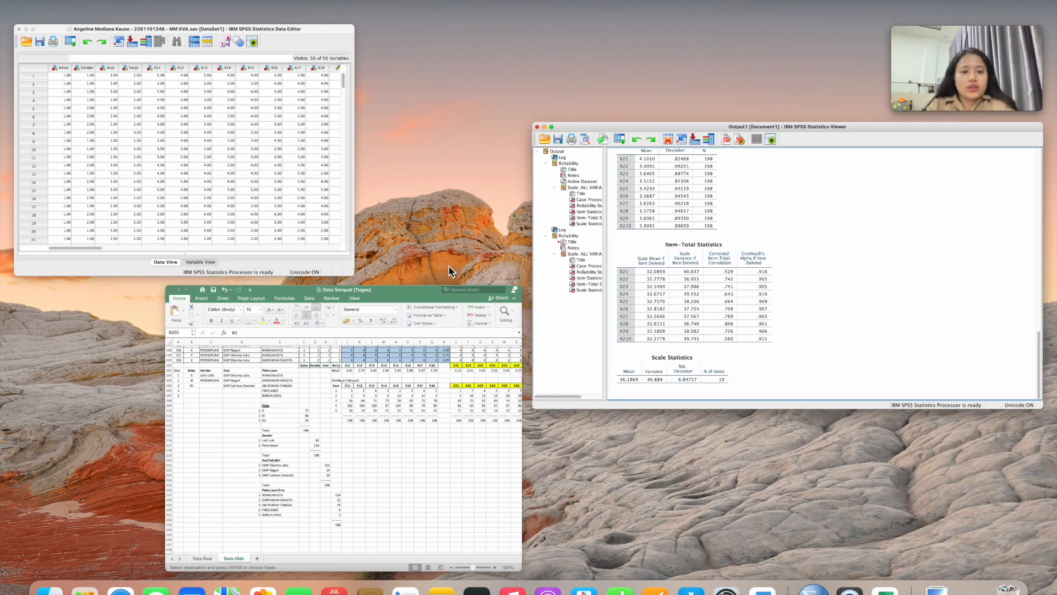
left_click(319, 182)
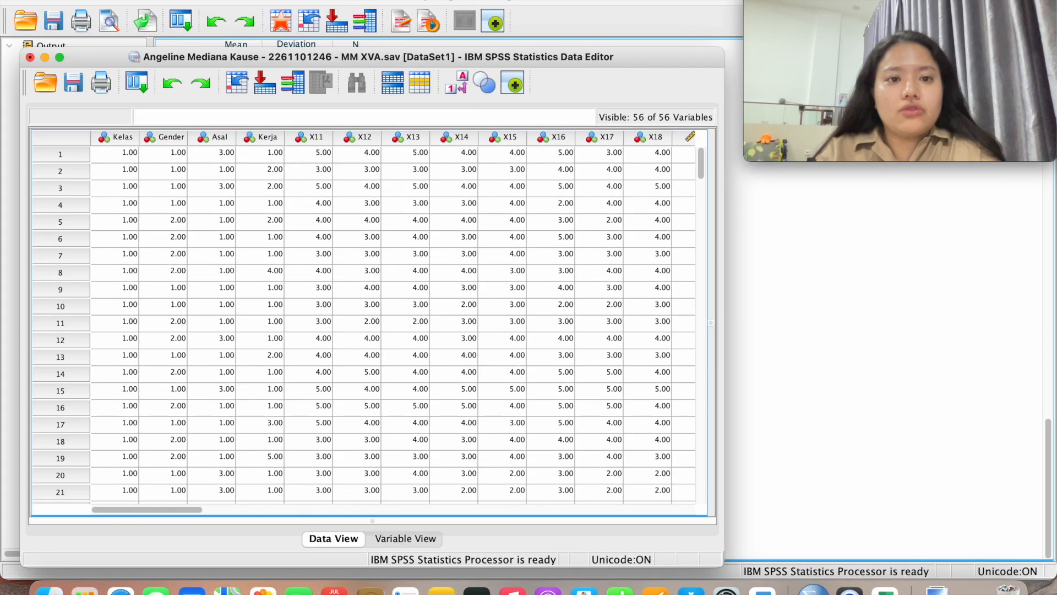
Replace X21–X210 with X31–X35 as reliability items and run it, giving alpha .856
left_click(342, 3)
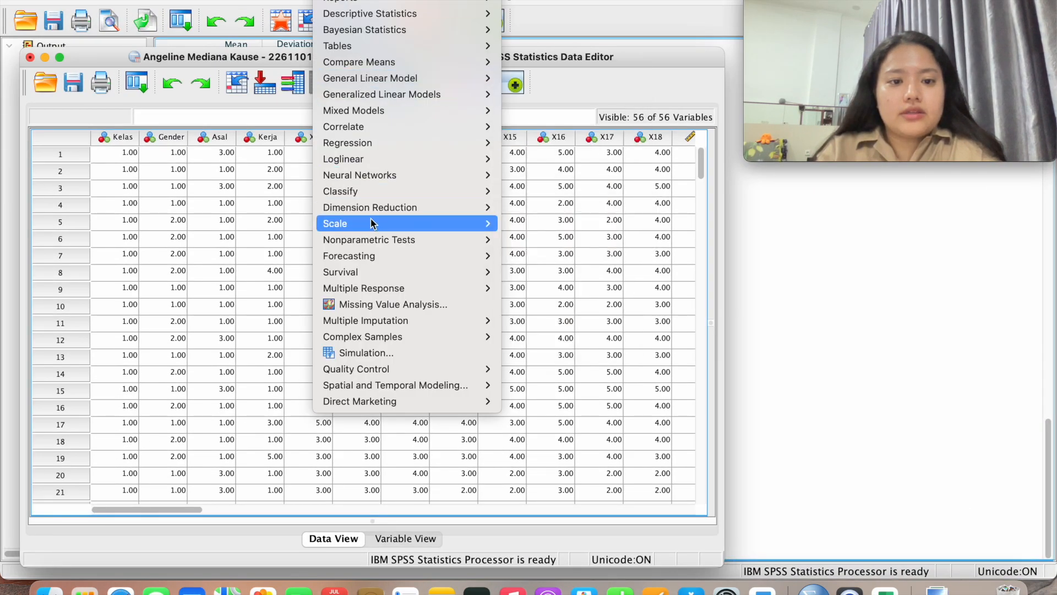
mouse_move(447, 226)
left_click(532, 224)
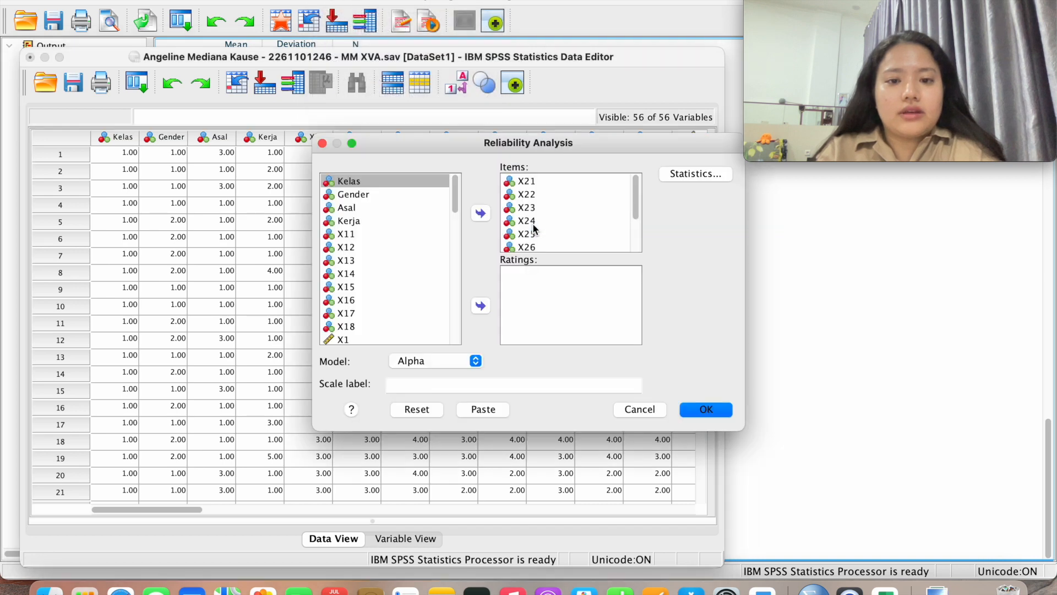
scroll(575, 247, "down", 3)
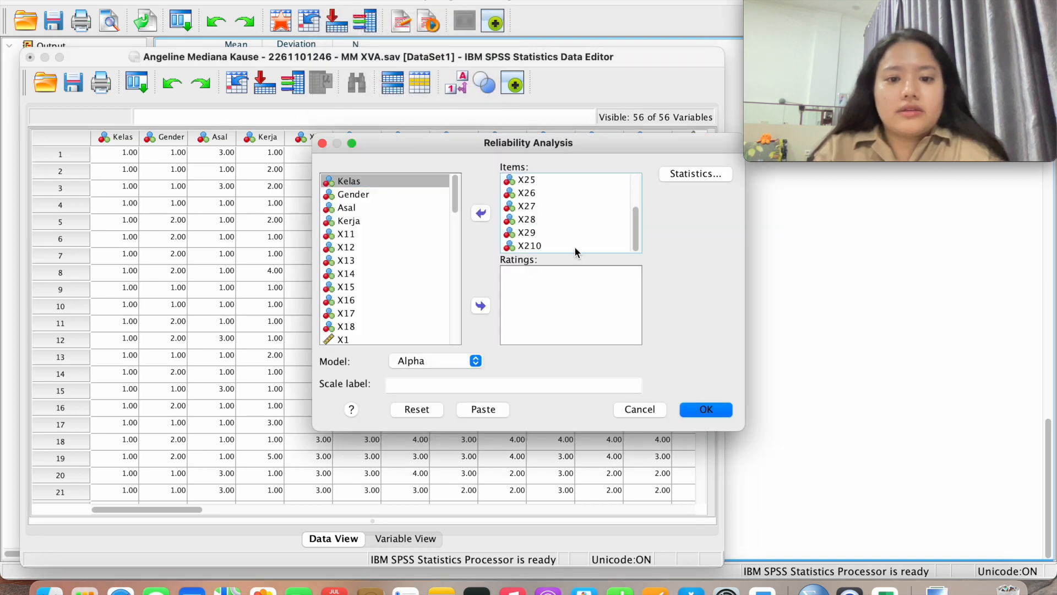
left_click(546, 246, "shift")
left_click(480, 213)
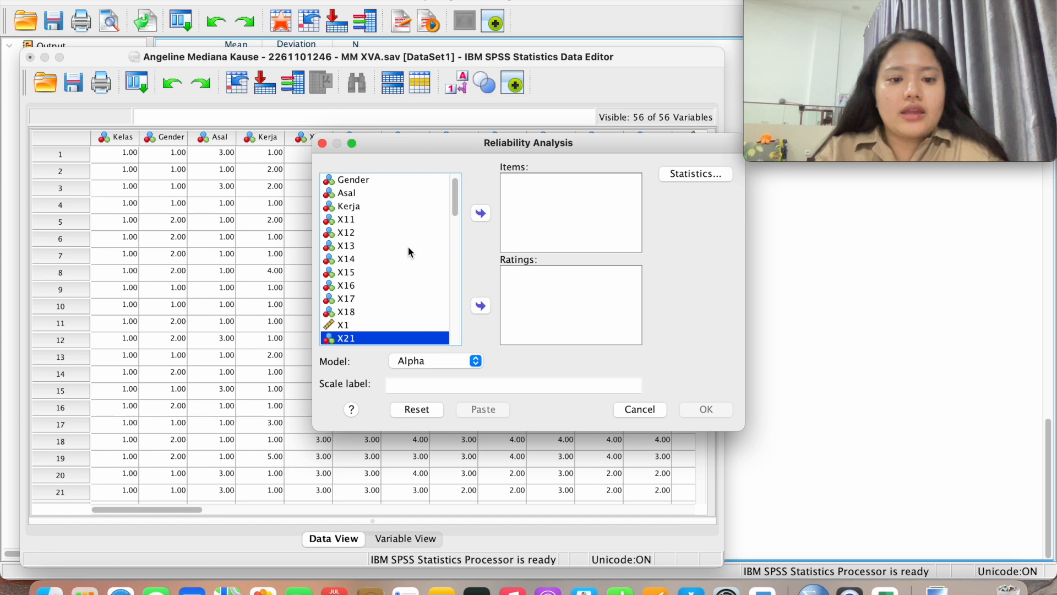
scroll(408, 246, "down", 5)
left_click(375, 224)
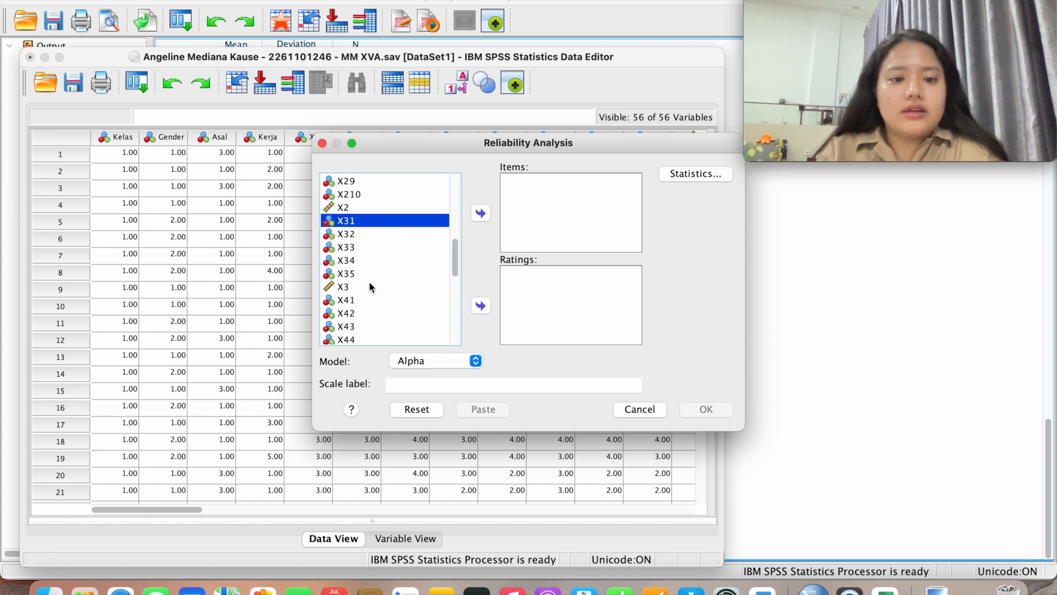
left_click(365, 273, "shift")
left_click(481, 213)
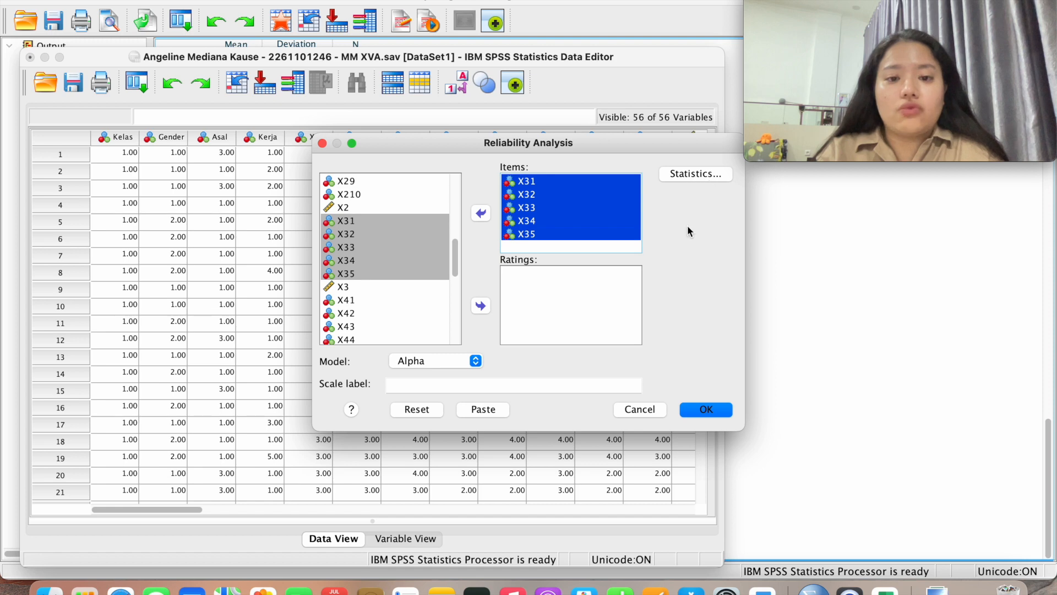
left_click(706, 409)
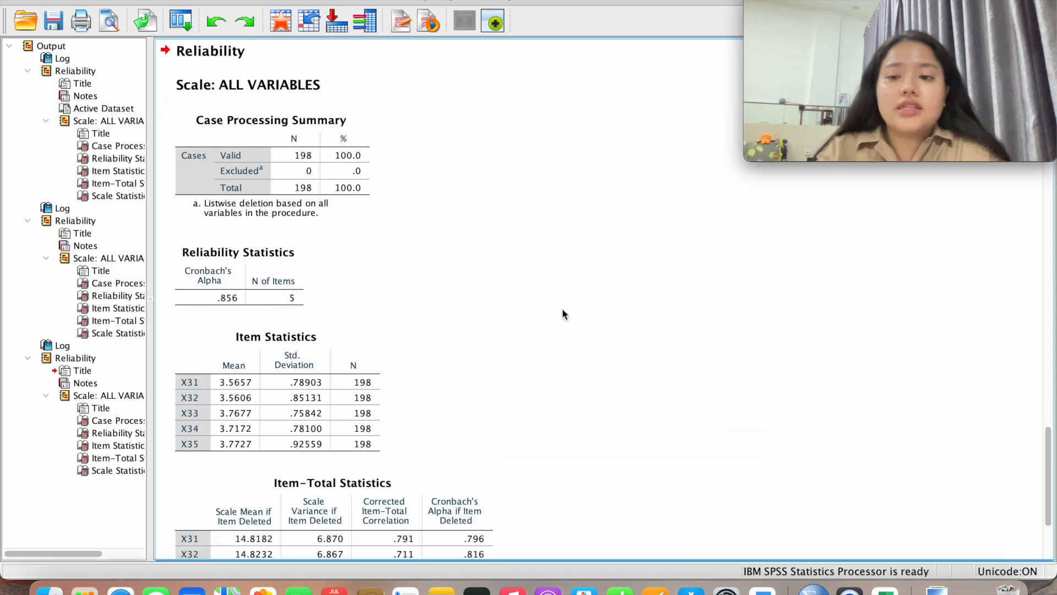
Review the X31–X35 output, then reopen Reliability Analysis and remove X31–X35 from Items
scroll(562, 311, "down", 3)
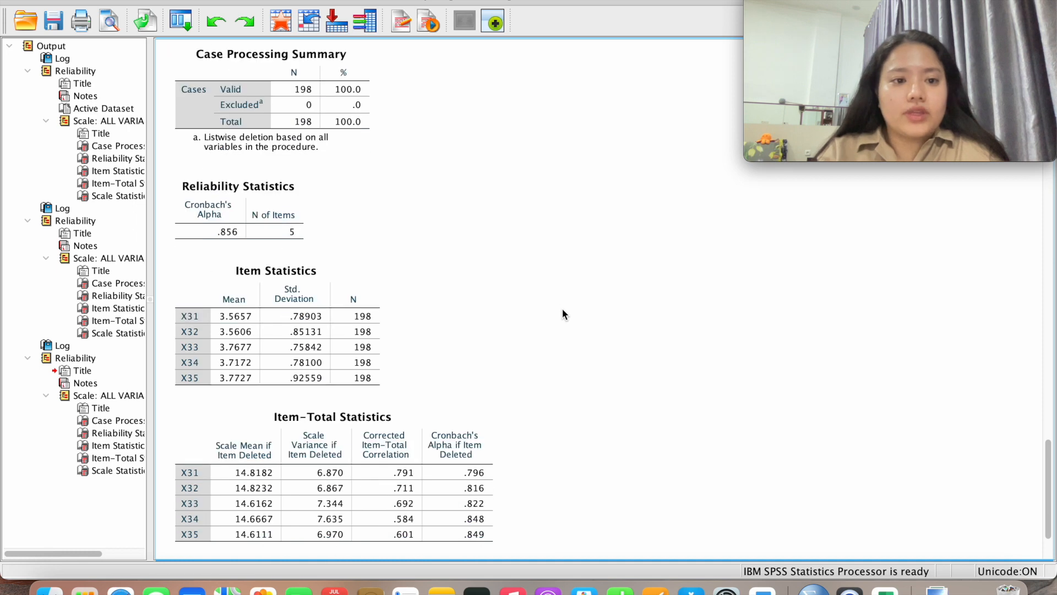
scroll(407, 278, "down", 2)
scroll(405, 274, "down", 3)
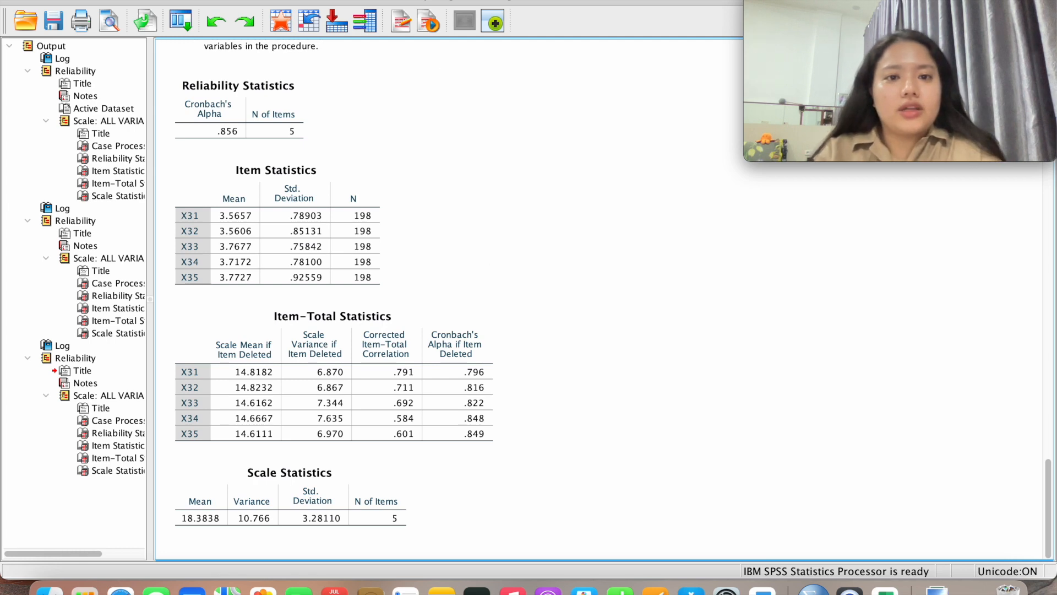
left_click(423, 1)
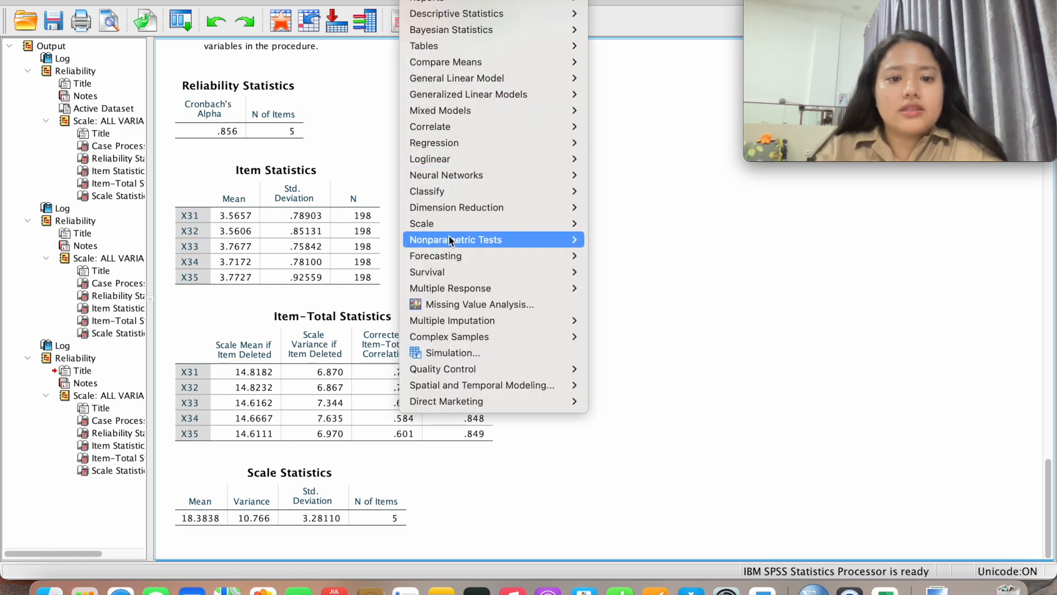
mouse_move(449, 225)
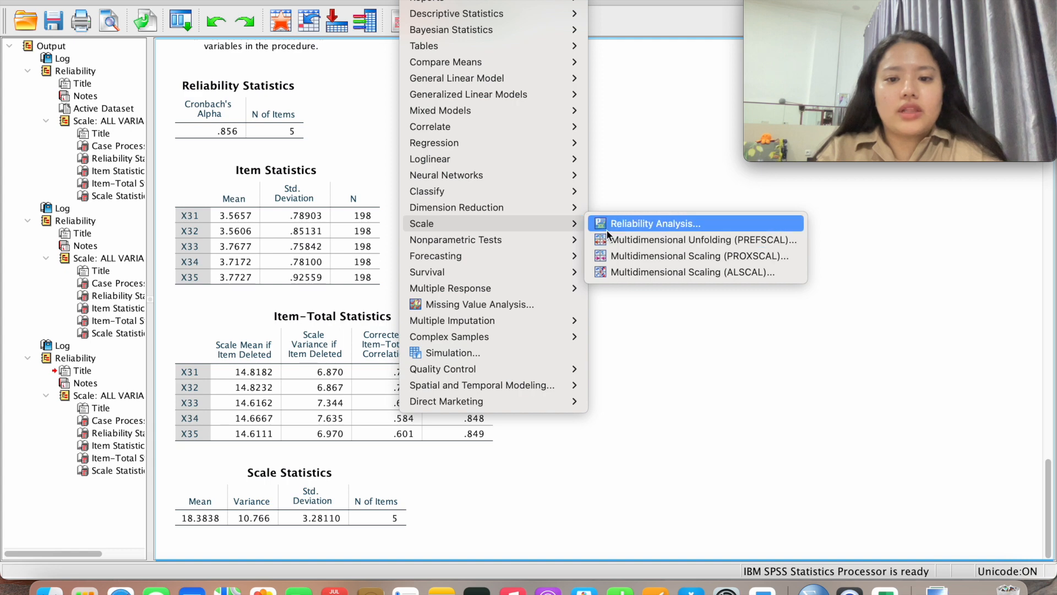
left_click(629, 224)
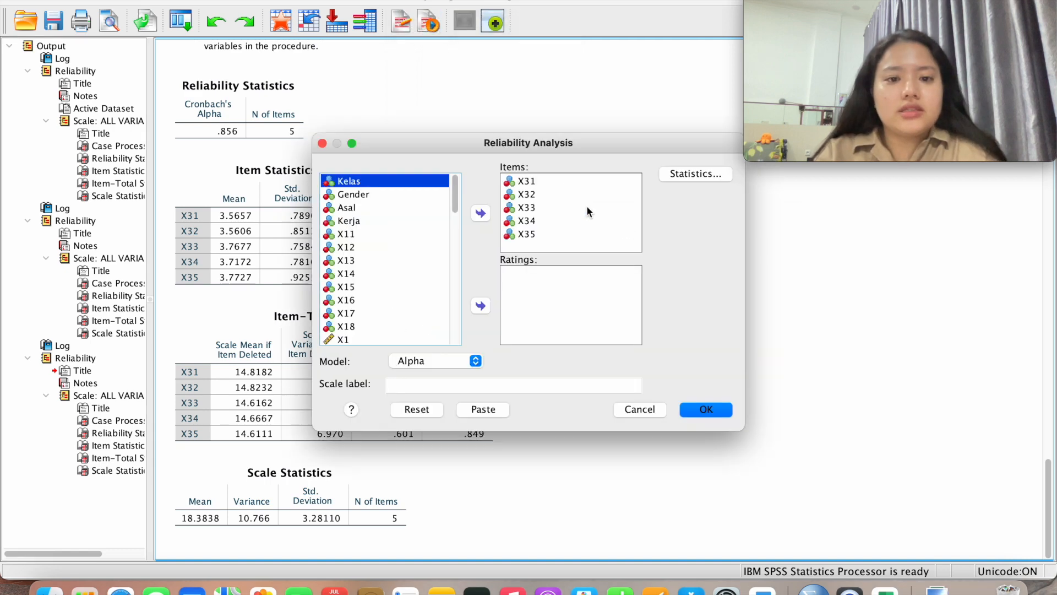
left_click(527, 180)
left_click(536, 234, "shift")
left_click(488, 214)
Add X41–X49 as reliability items and run it, giving alpha .930 across 9 items
scroll(437, 284, "down", 5)
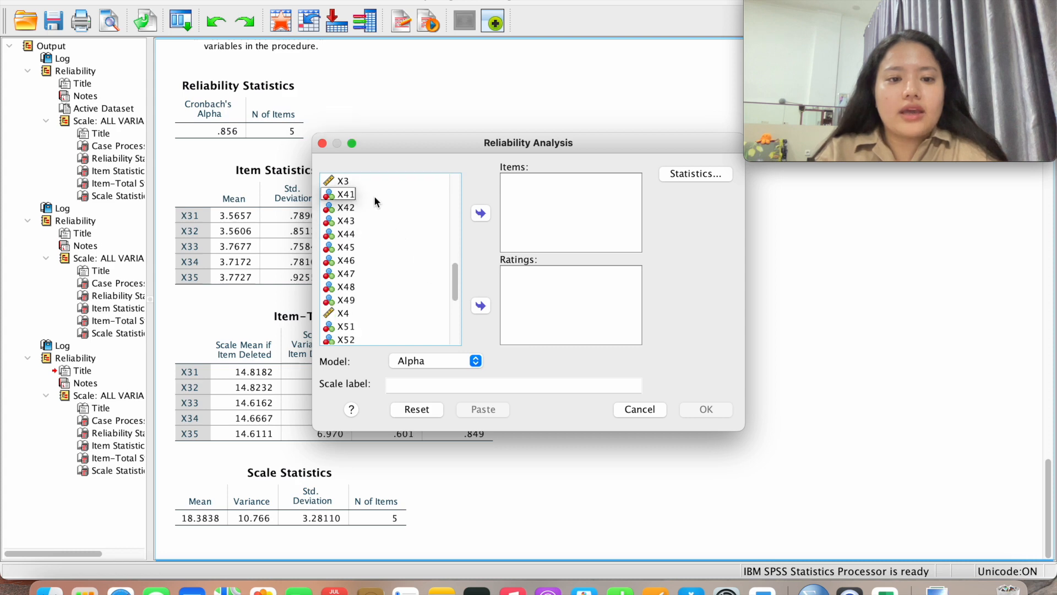
left_click(374, 196)
left_click(365, 301, "shift")
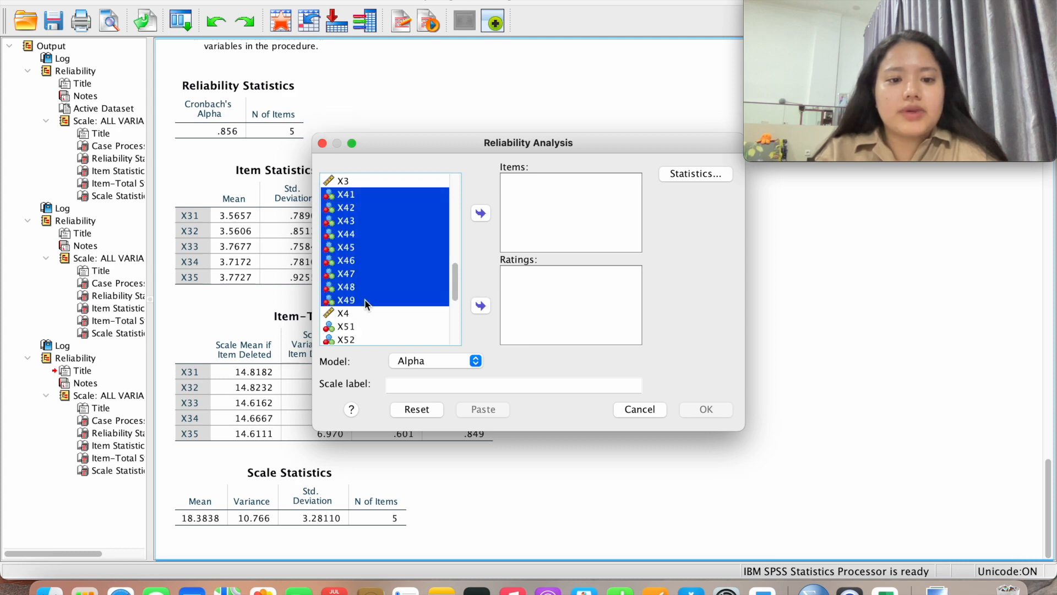
left_click(479, 214)
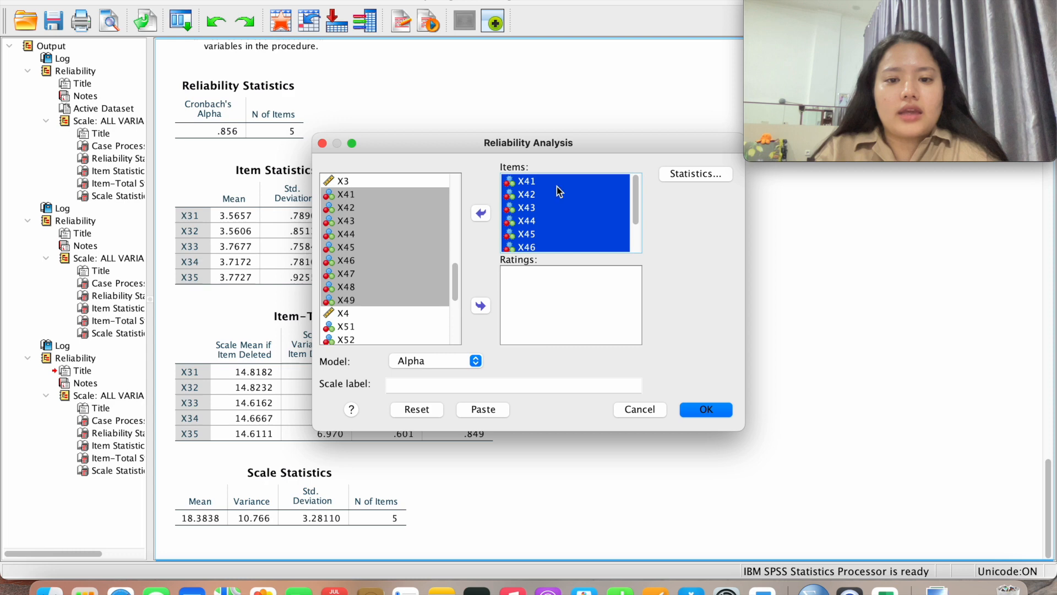
left_click(706, 409)
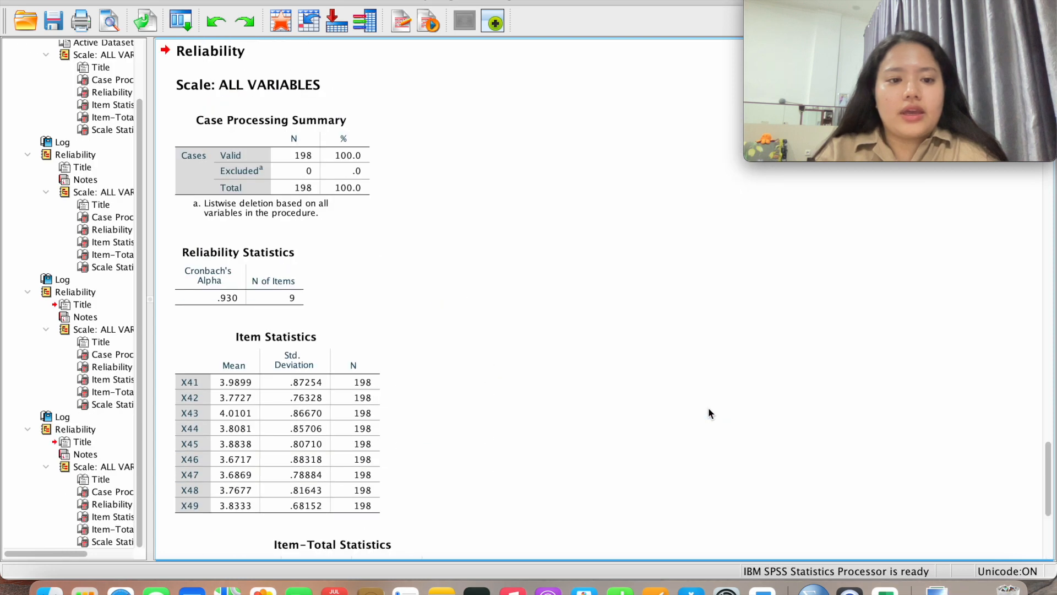
scroll(709, 409, "down", 5)
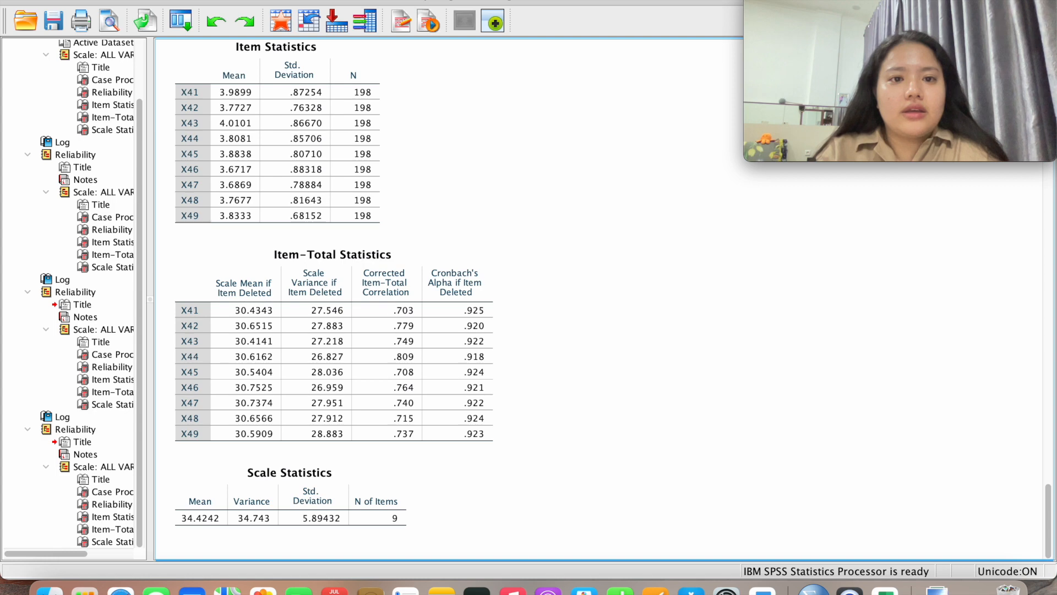
left_click(421, 0)
mouse_move(445, 224)
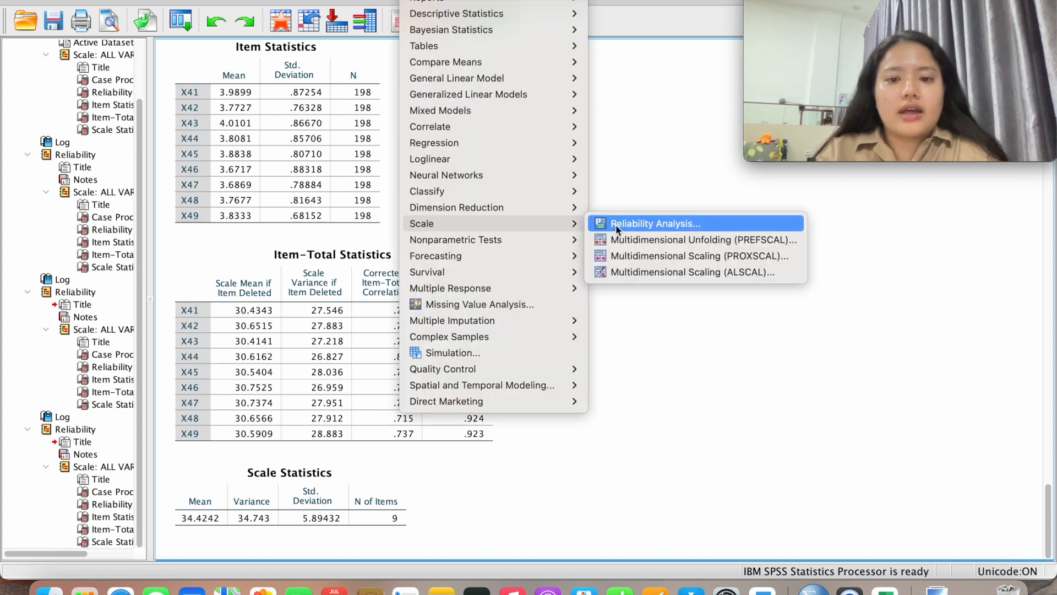
Swap X41–X49 for X51–X56 as reliability items and run it, giving alpha .904
left_click(637, 223)
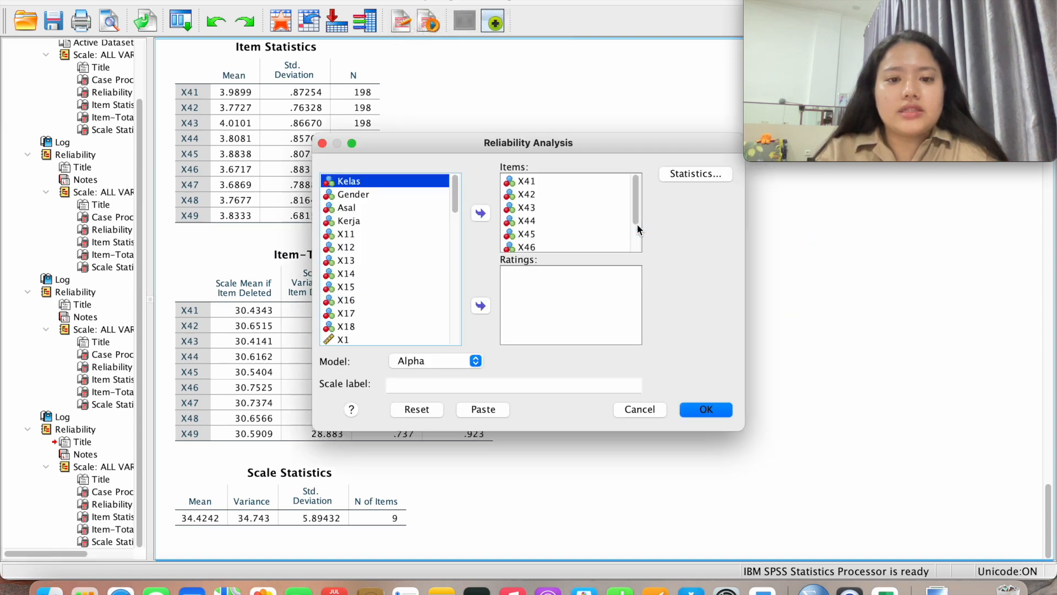
scroll(569, 242, "down", 2)
left_click(546, 243, "shift")
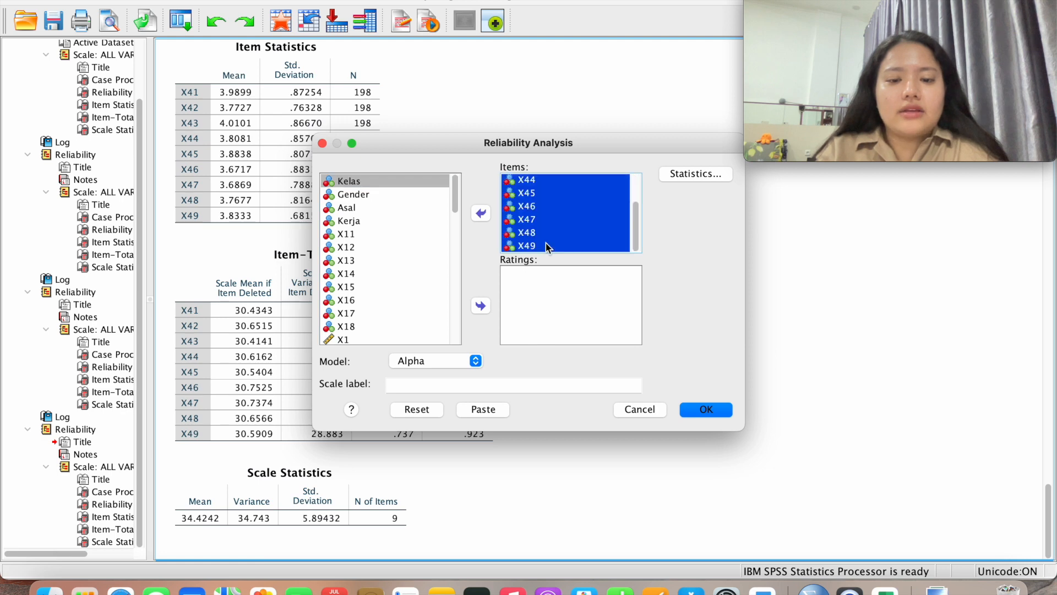
left_click(479, 211)
scroll(414, 259, "down", 6)
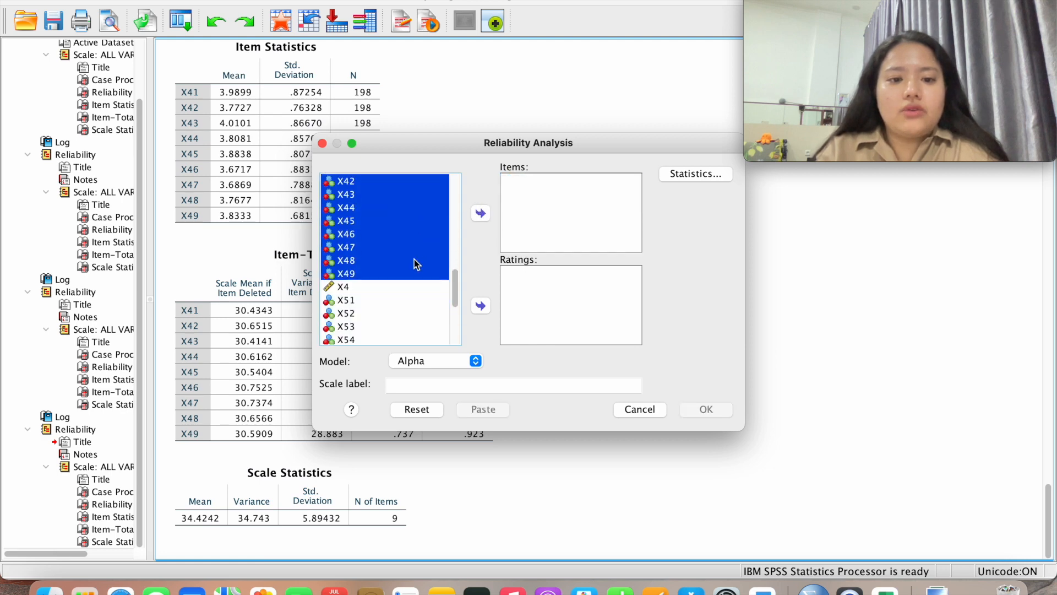
left_click(364, 223)
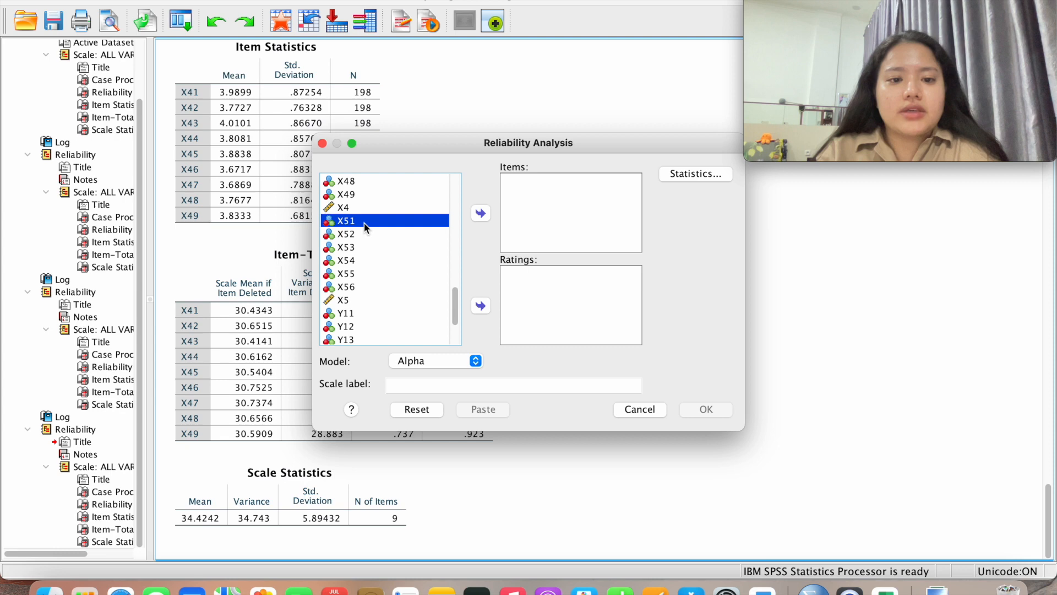
left_click(360, 288, "shift")
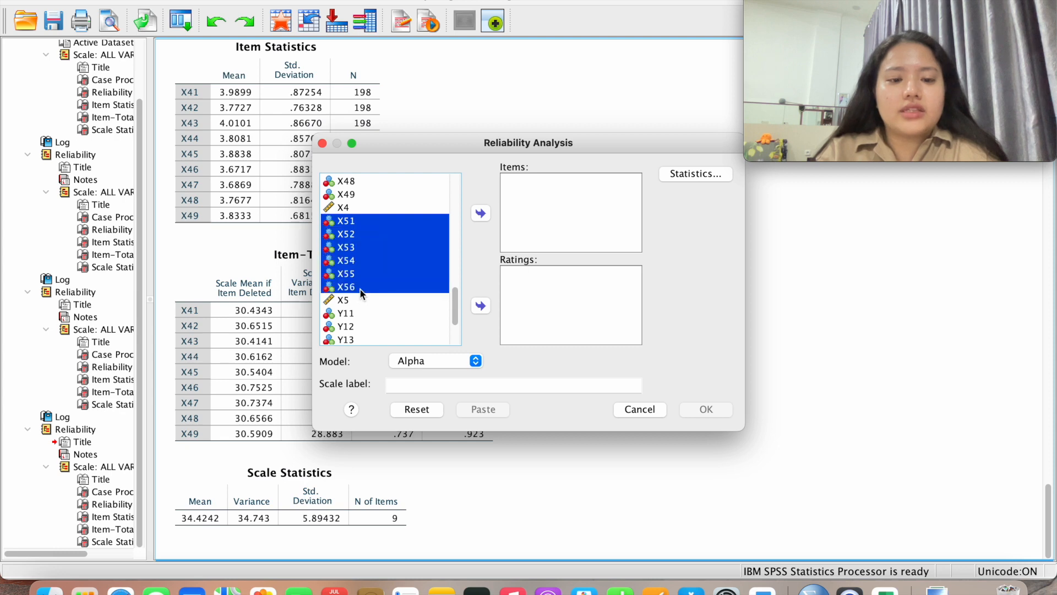
left_click(481, 213)
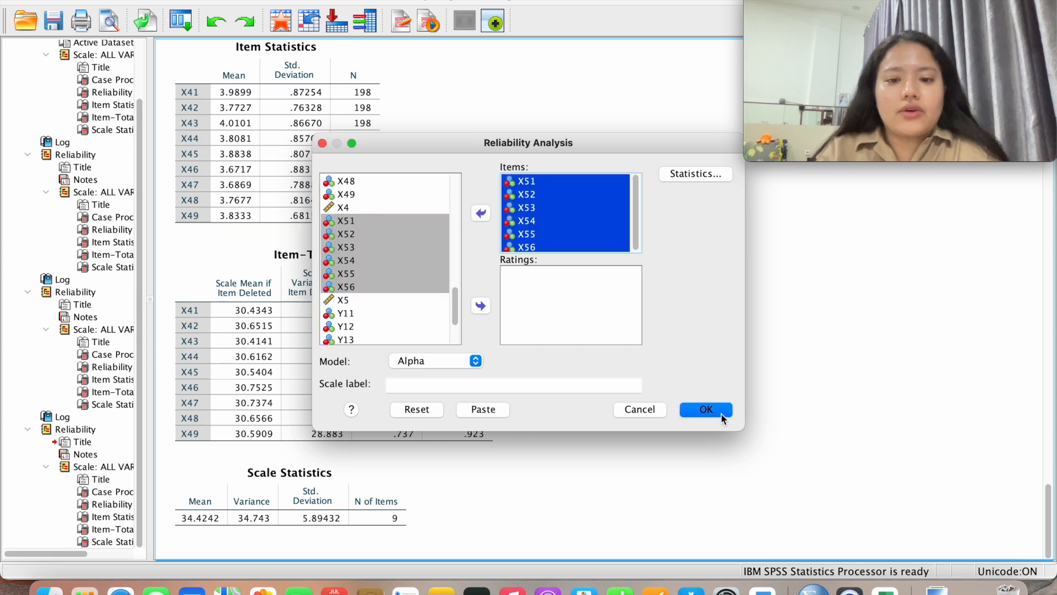
left_click(706, 409)
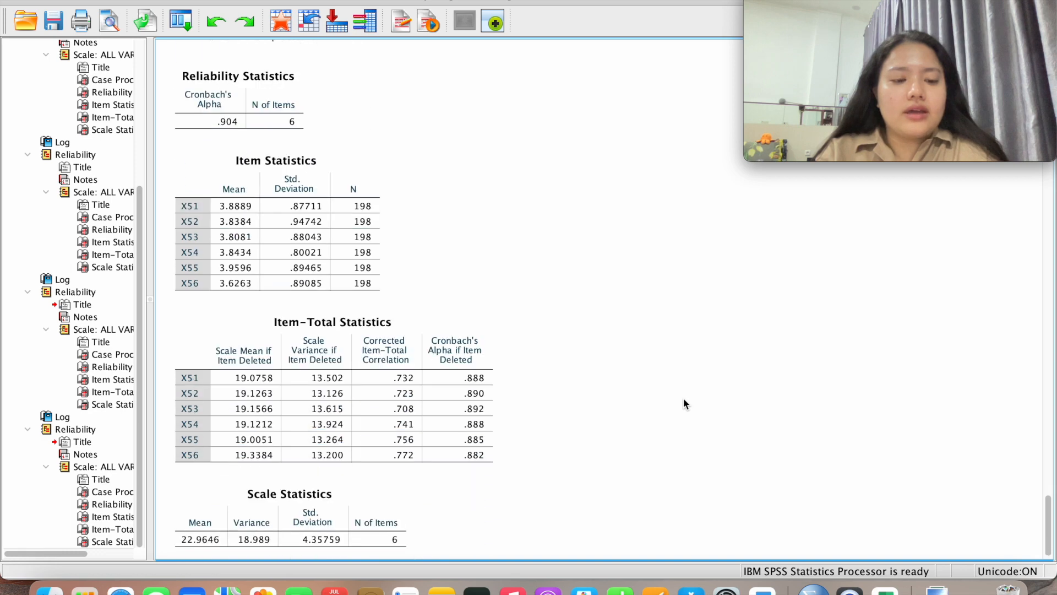
scroll(684, 396, "down", 1)
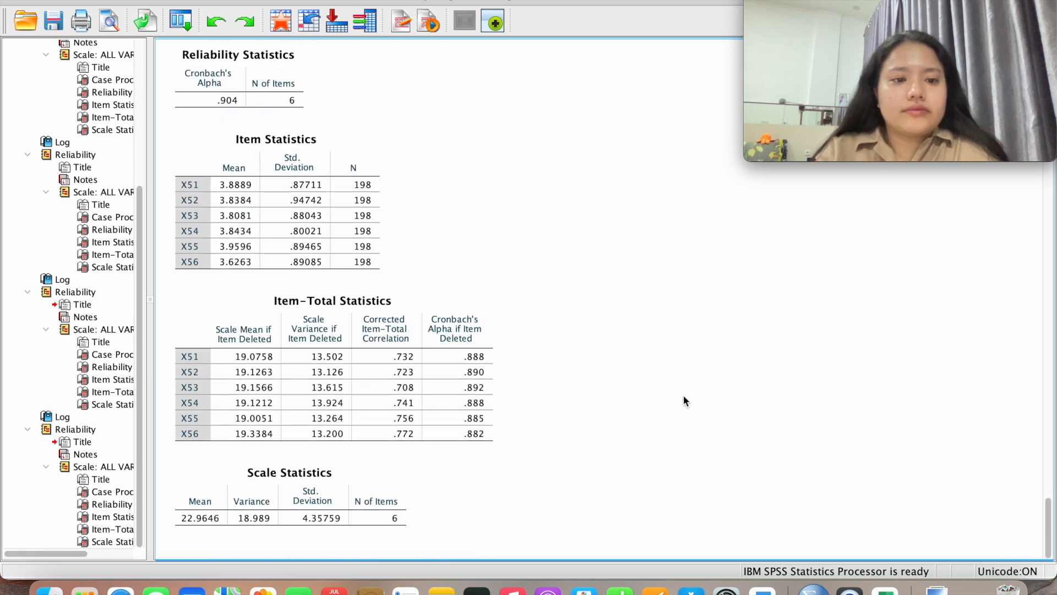
left_click(440, 1)
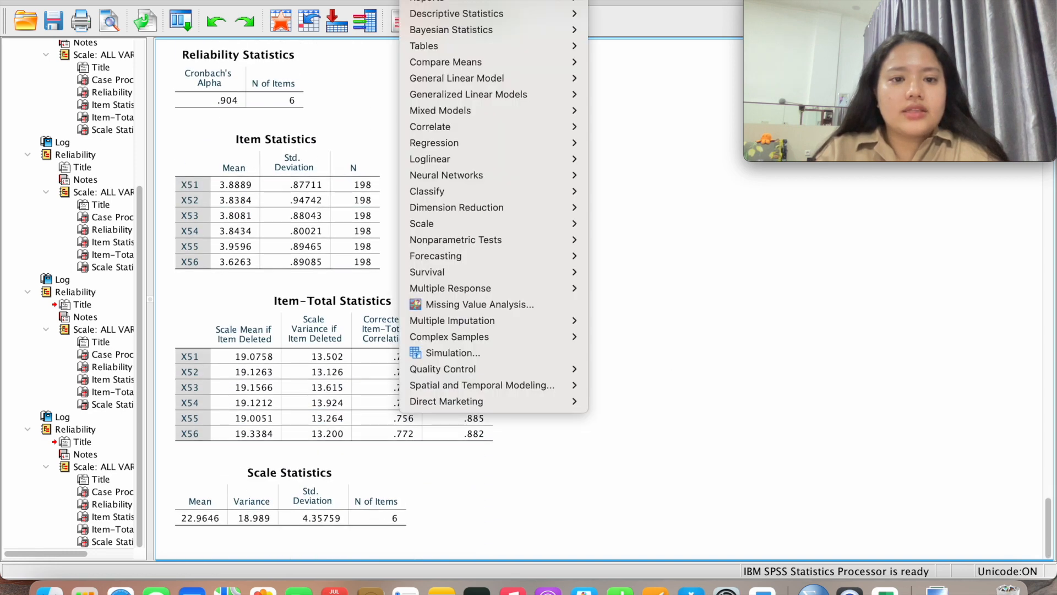
Swap X51–X56 for Y11–Y14 as reliability items and run it, giving alpha .884
mouse_move(462, 223)
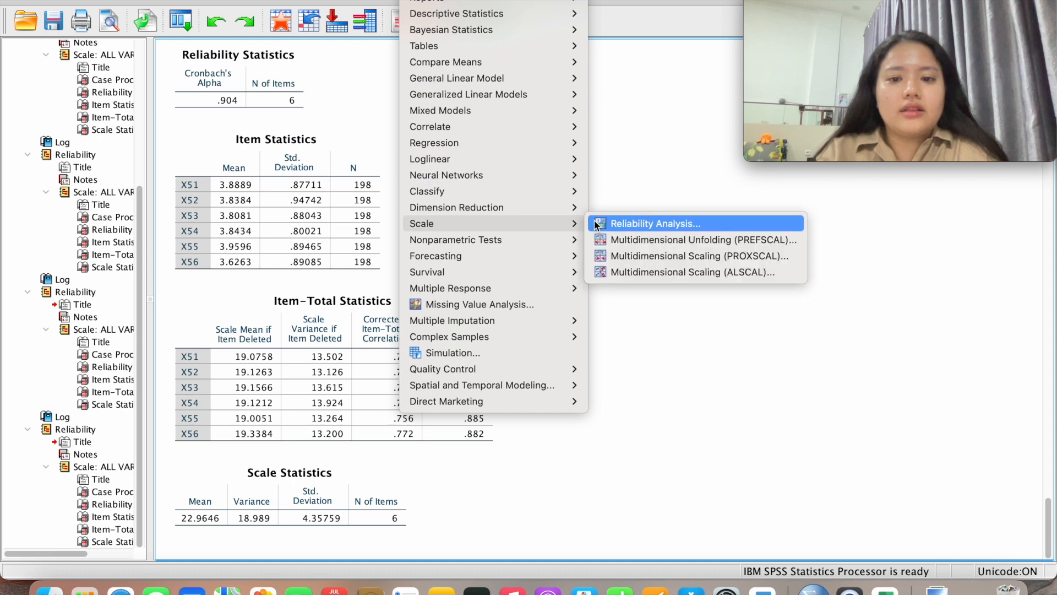
left_click(595, 223)
left_click(523, 182)
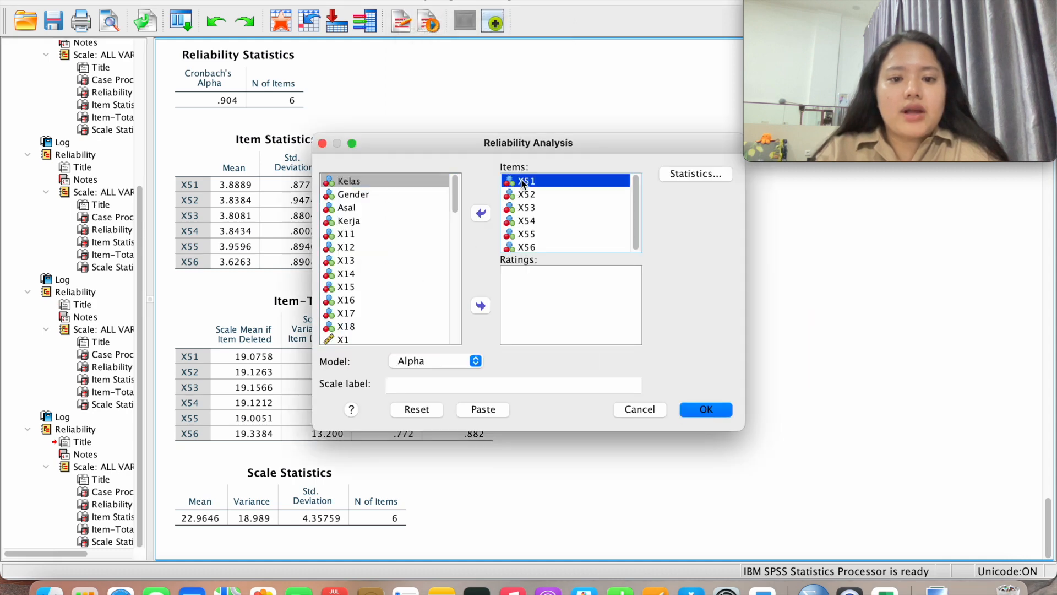
left_click(530, 247, "shift")
left_click(480, 213)
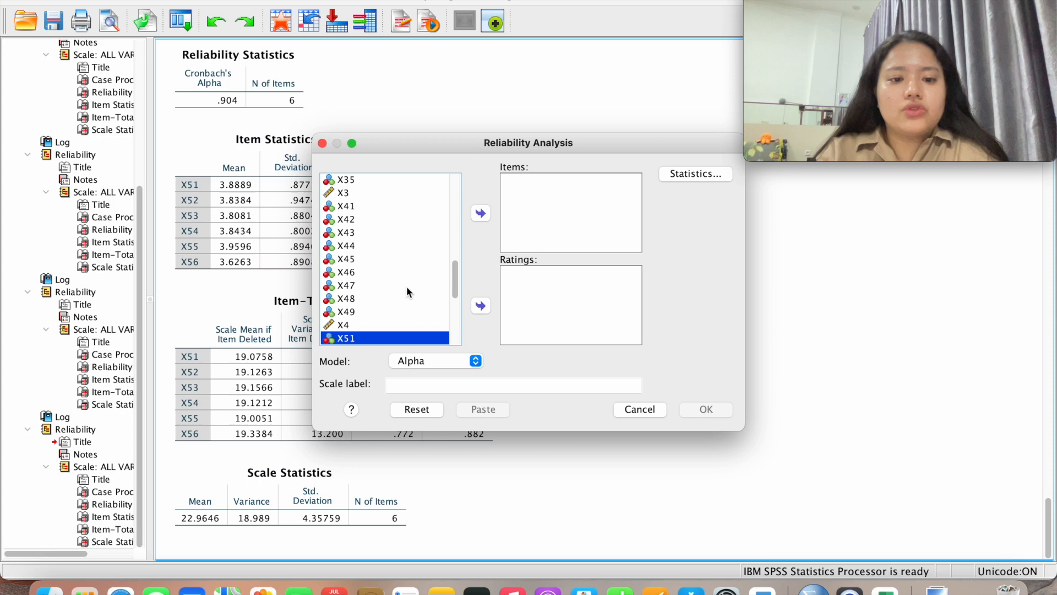
scroll(406, 285, "down", 3)
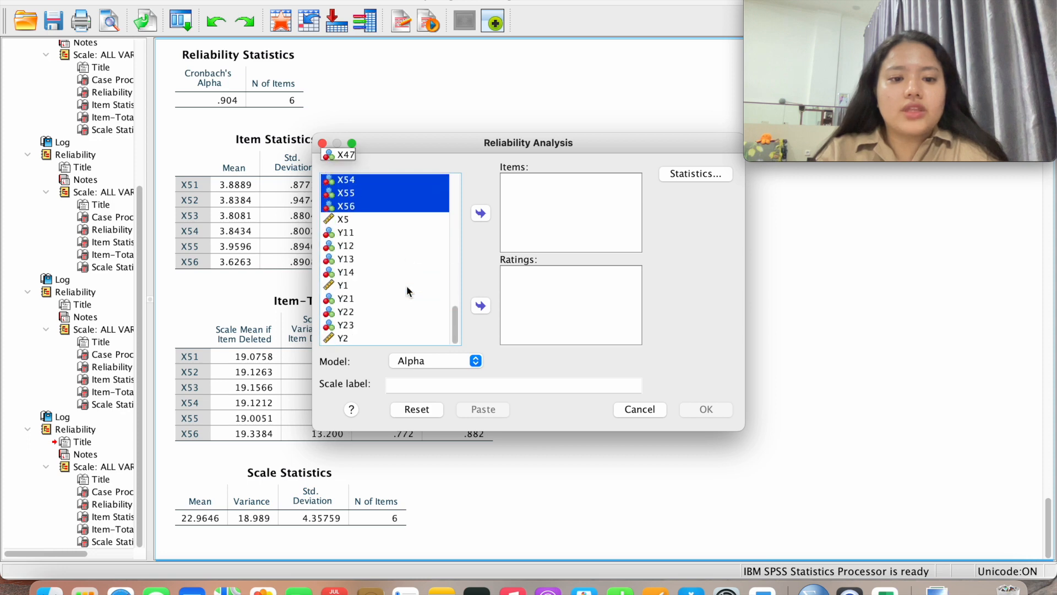
left_click(368, 237)
left_click(371, 274, "shift")
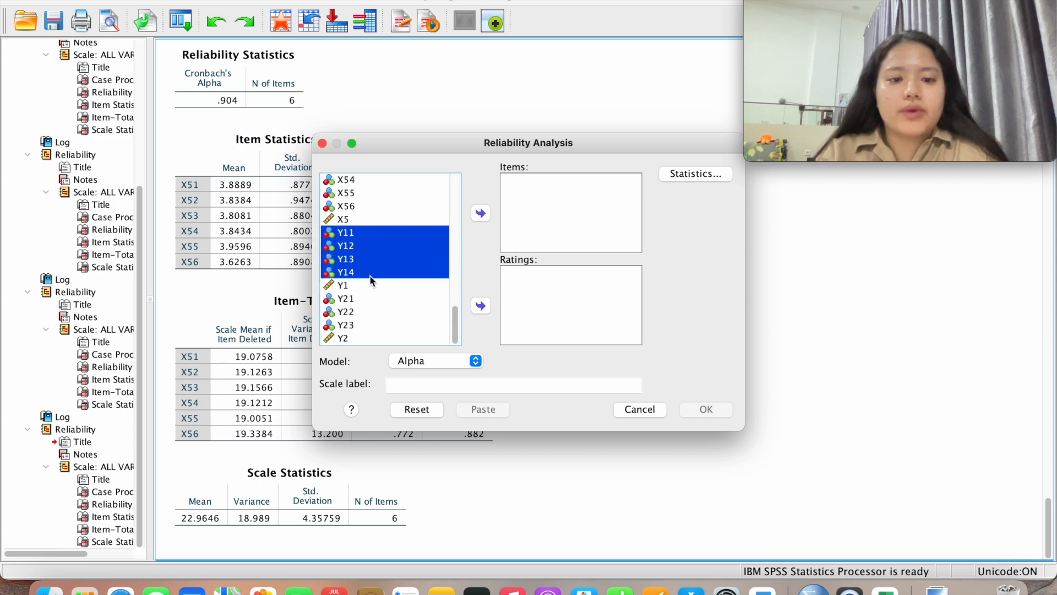
left_click(480, 214)
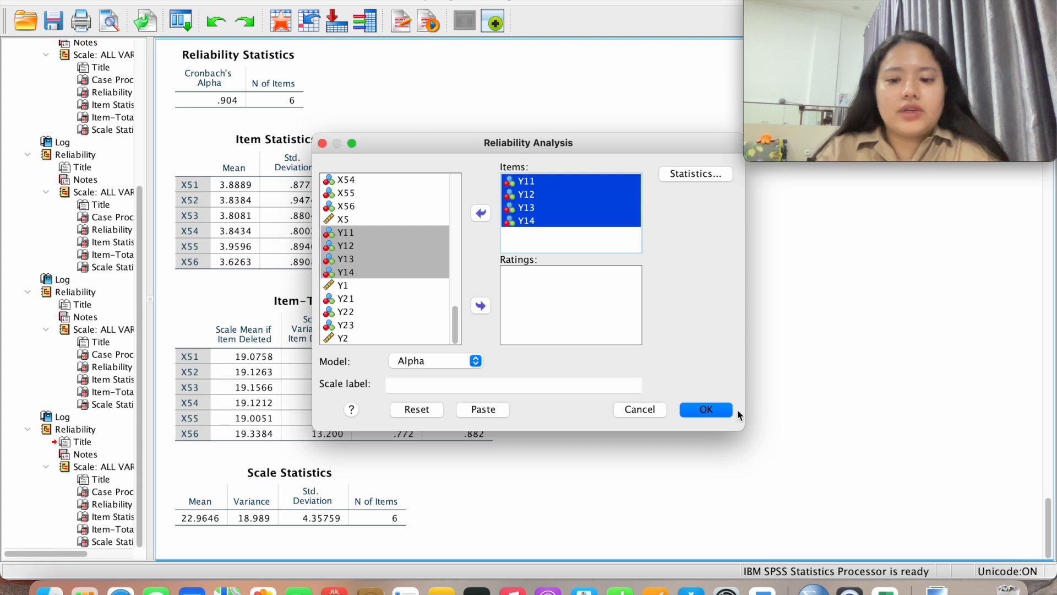
left_click(722, 410)
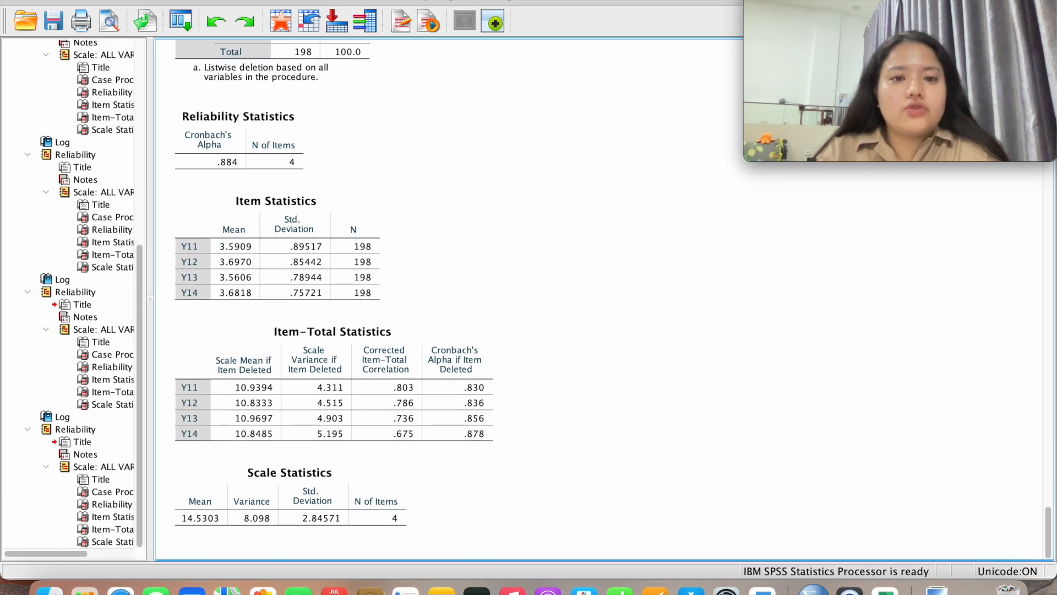
left_click(422, 1)
Rerun the reliability analysis with items Y21–Y23 in place of Y11–Y14
mouse_move(492, 226)
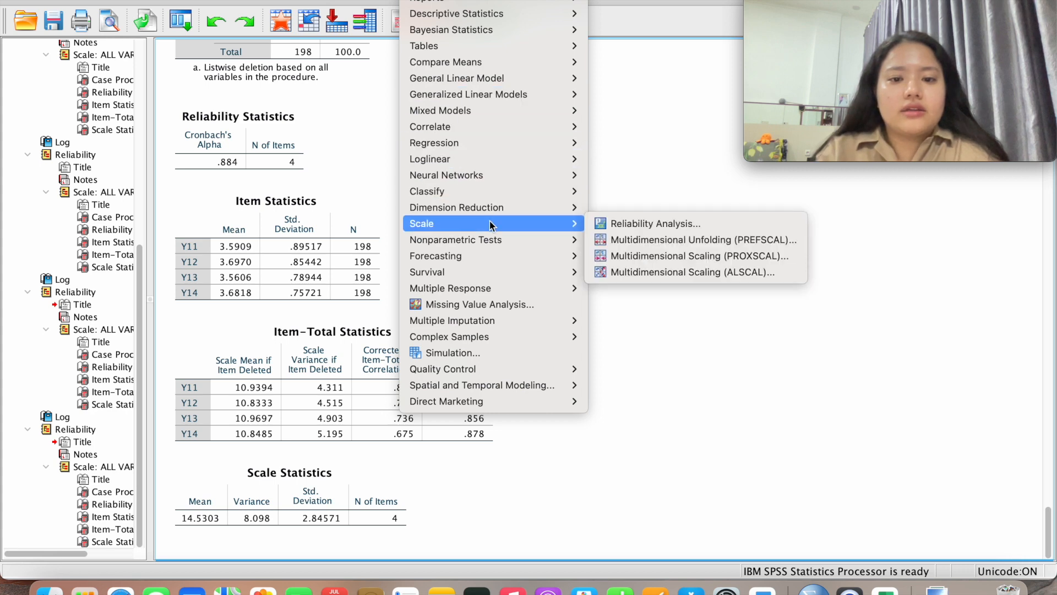
left_click(644, 223)
left_click(542, 222, "shift")
left_click(481, 214)
scroll(400, 282, "down", 2)
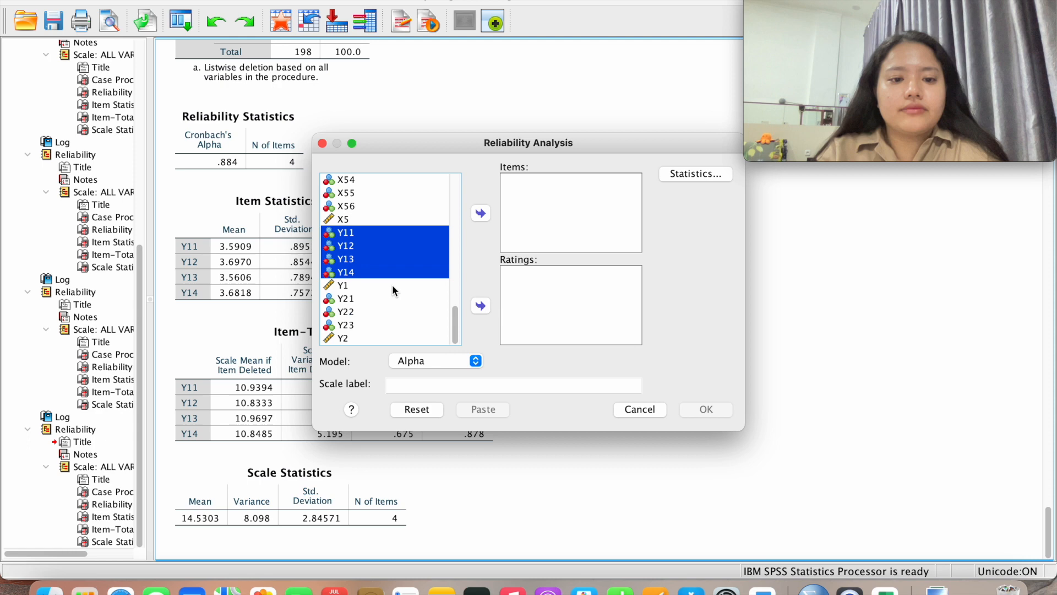
left_click(375, 298)
left_click(367, 325, "shift")
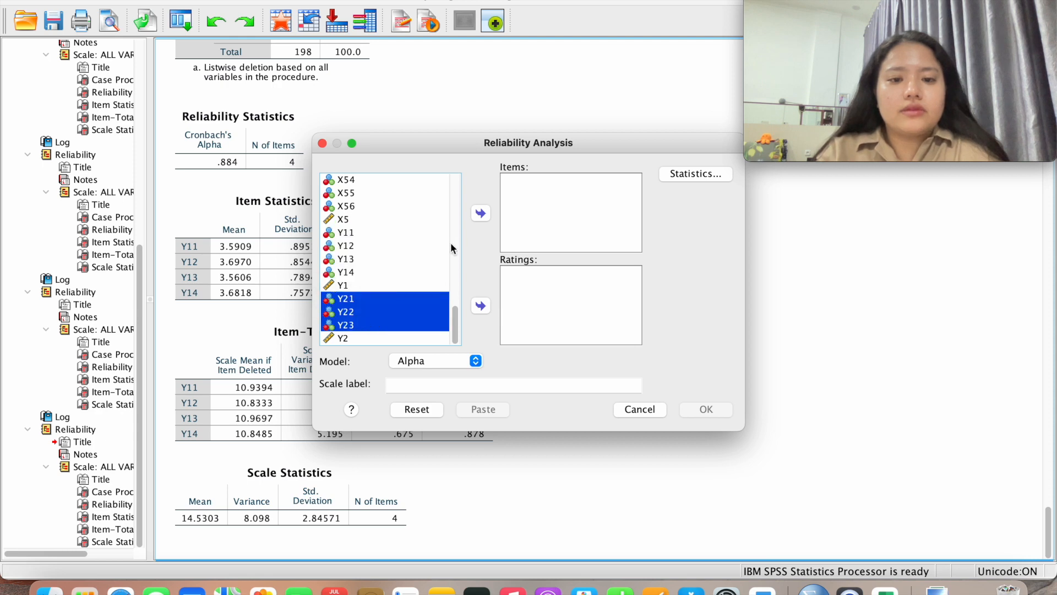
left_click(478, 216)
left_click(697, 411)
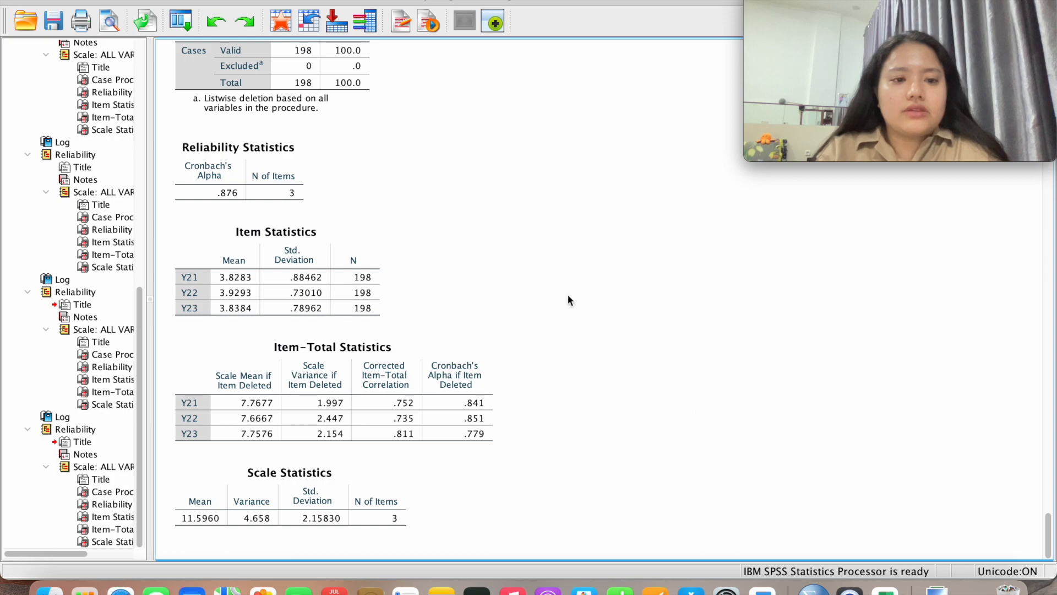
Review the Item Statistics and Item-Total Statistics tables for Y21–Y23
scroll(567, 295, "up", 3)
scroll(567, 293, "down", 3)
left_click(360, 246)
left_click(378, 415)
scroll(378, 415, "up", 15)
scroll(378, 415, "down", 3)
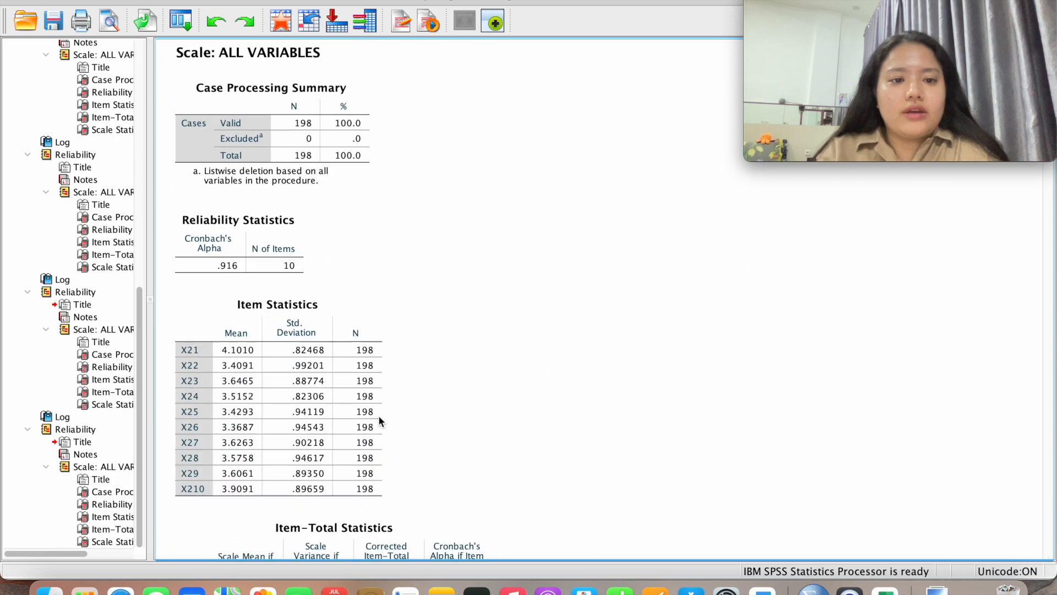
scroll(379, 416, "down", 12)
Deselect the Item-Total Statistics table in the output
left_click(435, 78)
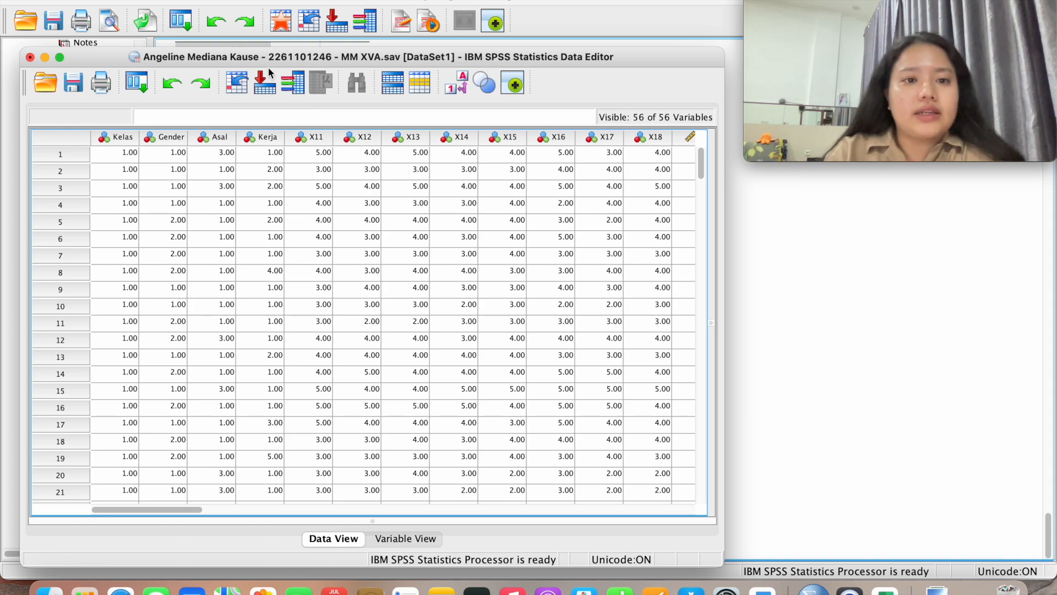
Bring the Data Editor forward and start a linear regression from Analyze > Regression
left_click(311, 1)
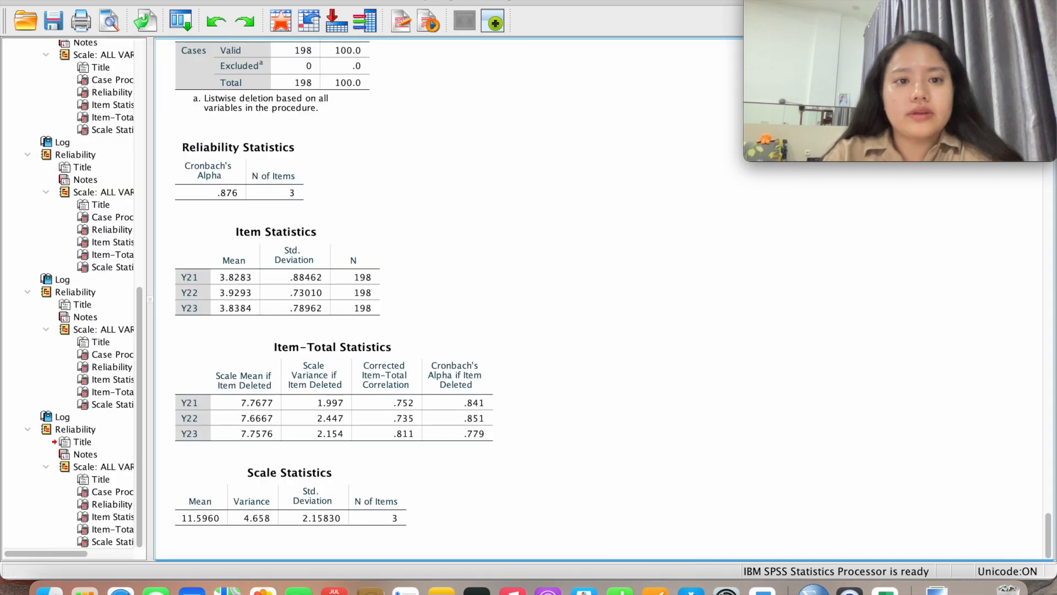
key("ctrl+Up")
left_click(279, 168)
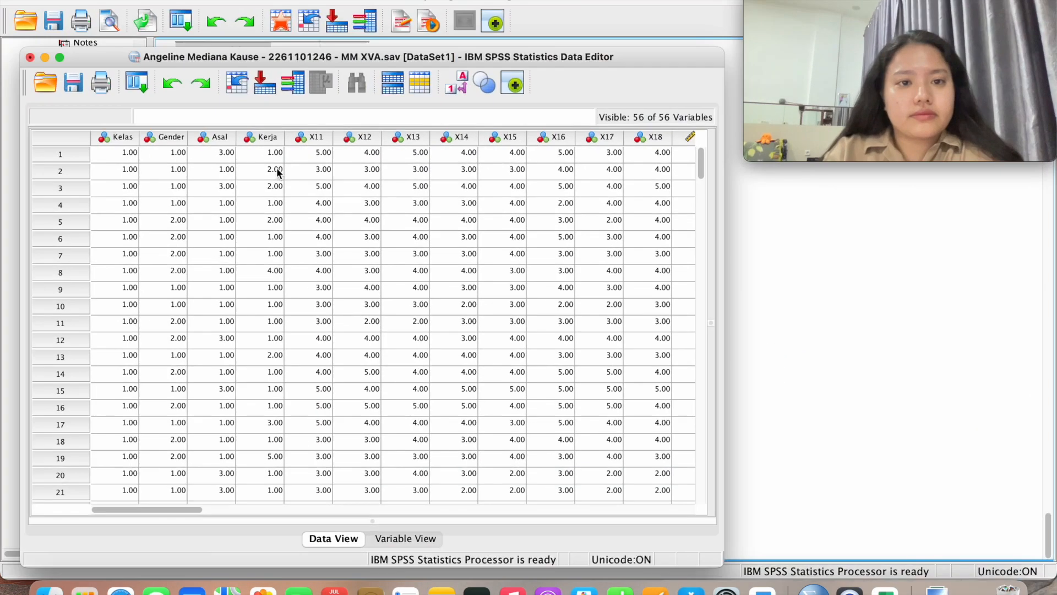
left_click(337, 0)
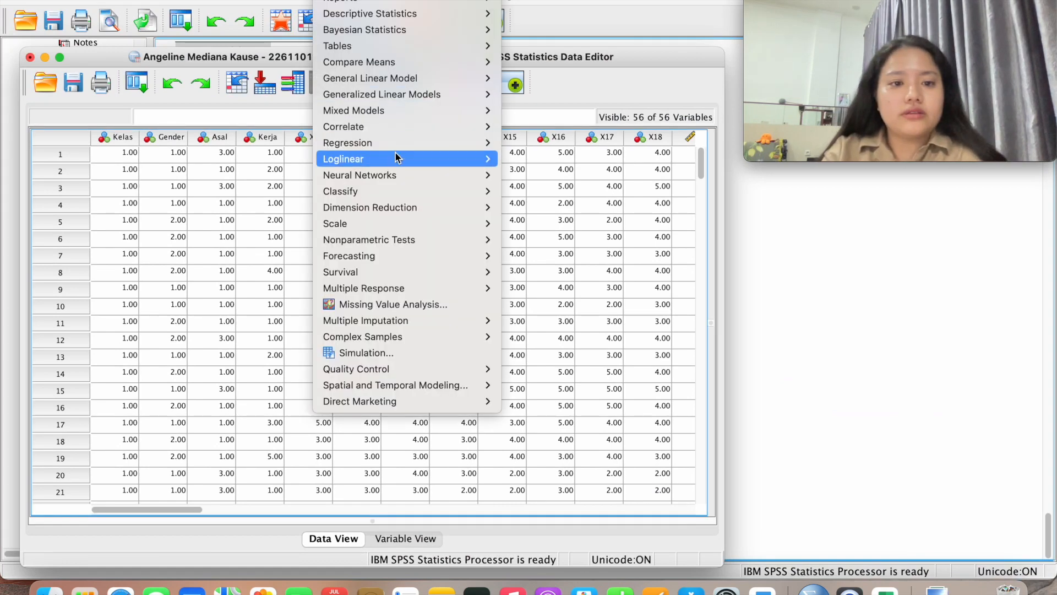
mouse_move(397, 144)
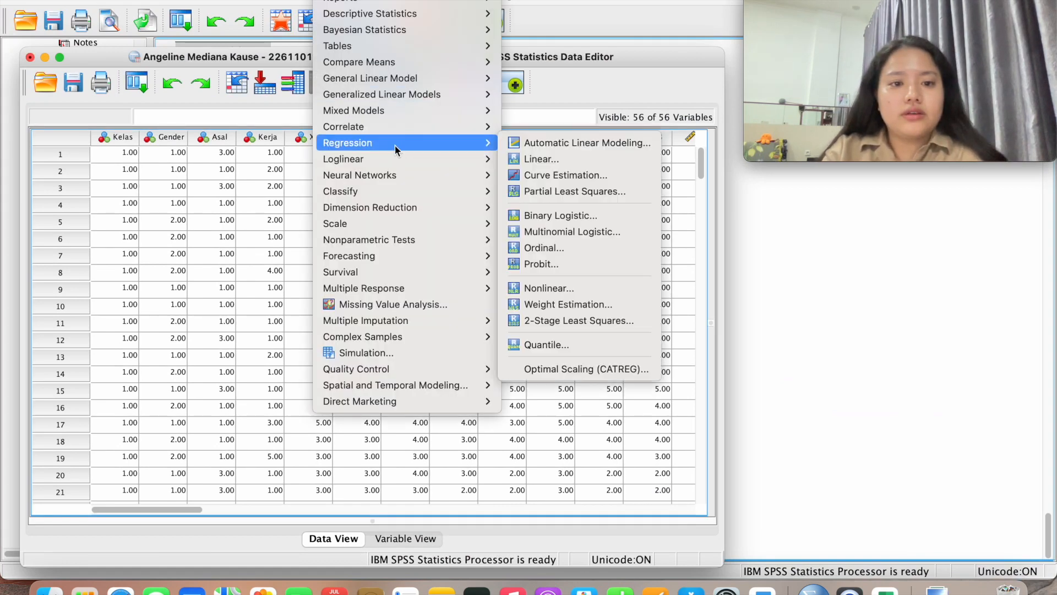
left_click(534, 161)
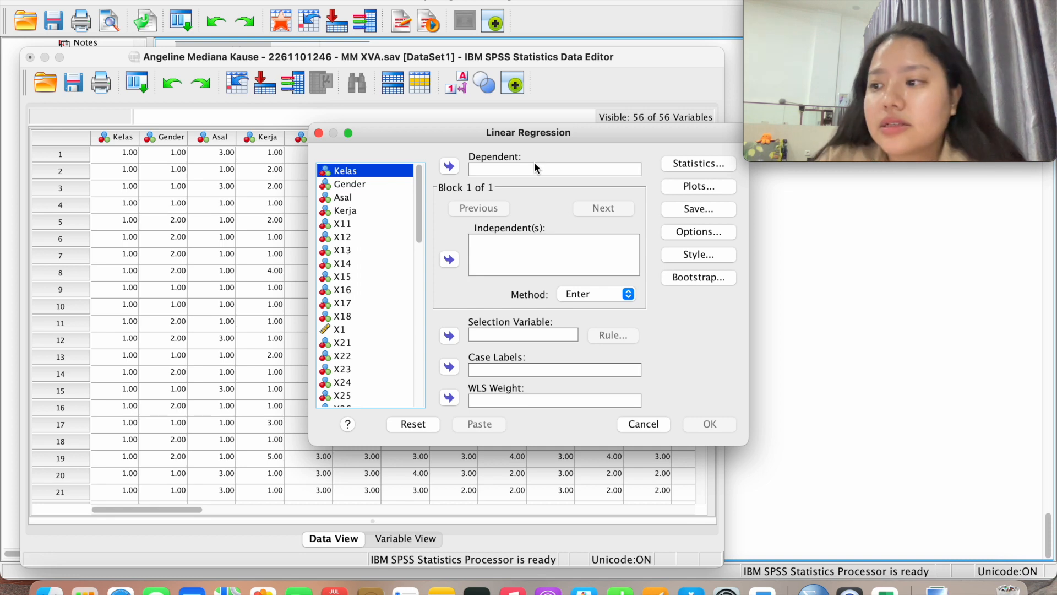
Add X1, X2, X3, X4 and X5 as independent variables
left_click(366, 330)
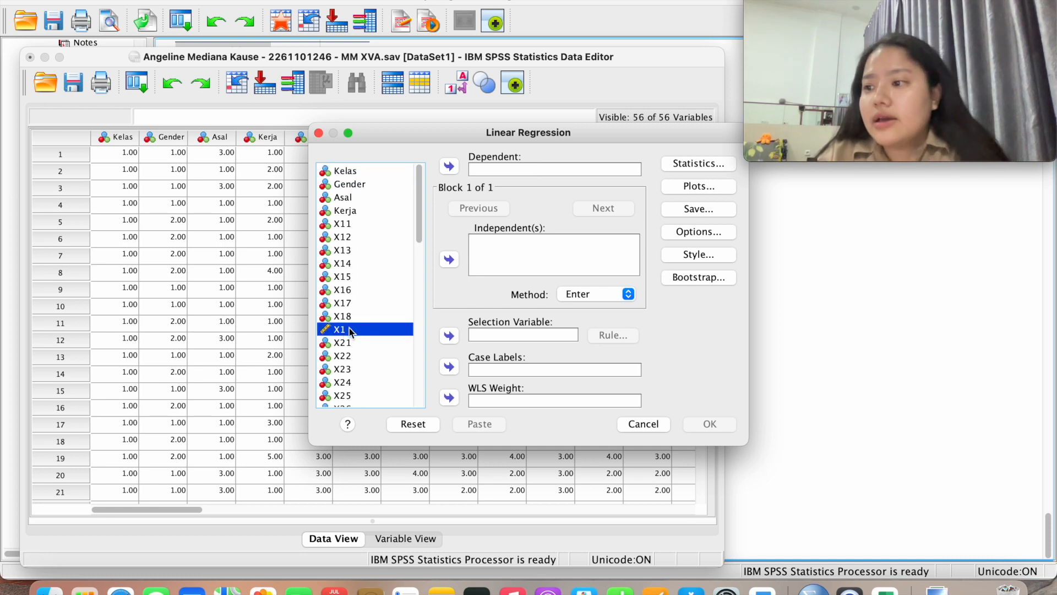
left_click(450, 260)
scroll(379, 319, "down", 5)
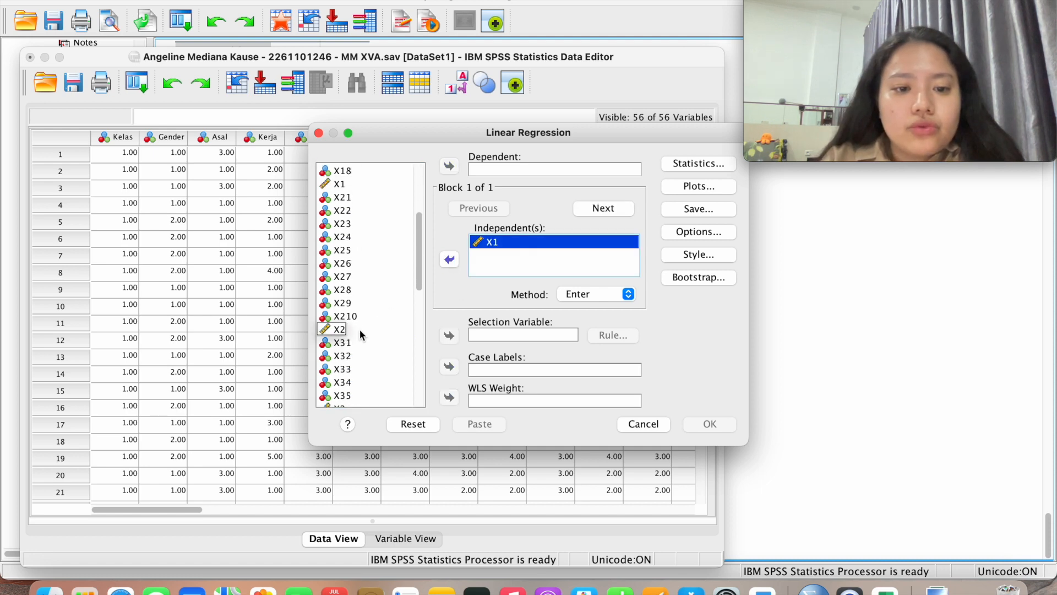
left_click(359, 328)
left_click(449, 259)
scroll(385, 331, "down", 3)
scroll(385, 332, "down", 2)
left_click(366, 238)
left_click(449, 259)
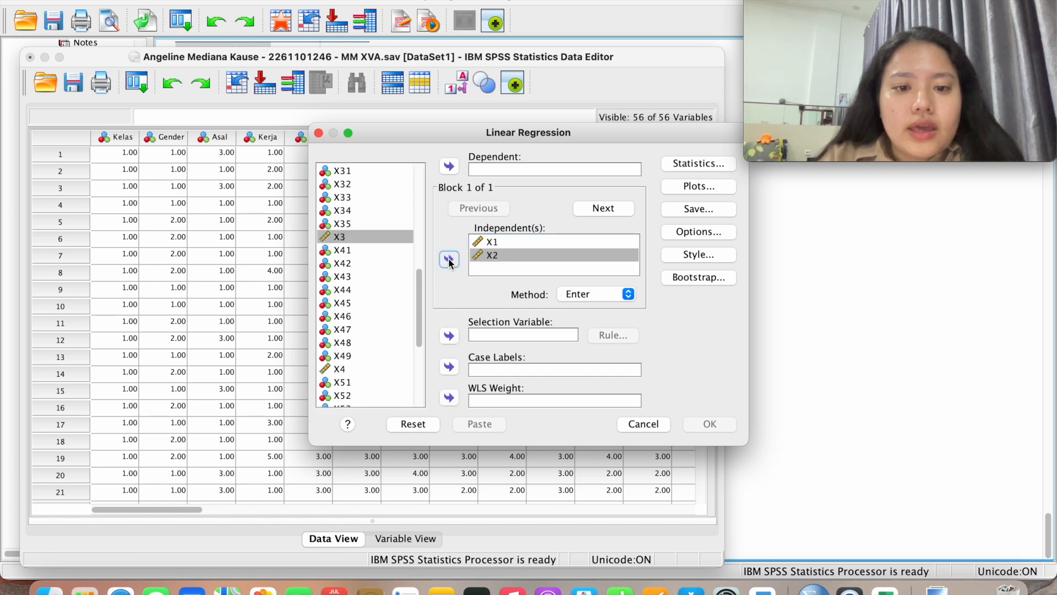
scroll(367, 288, "down", 4)
left_click(358, 263)
left_click(449, 259)
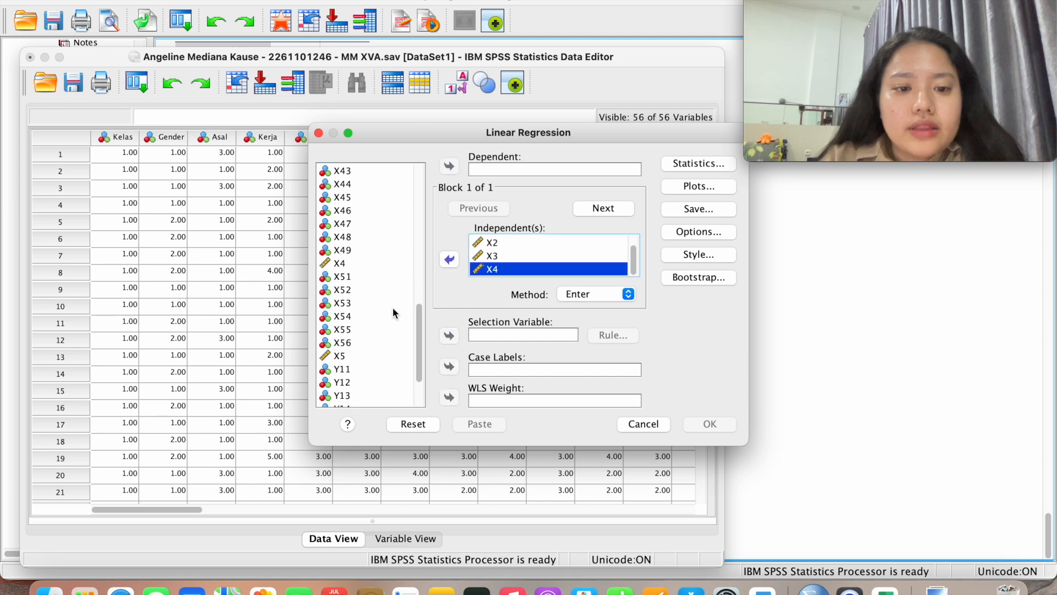
scroll(385, 301, "down", 3)
left_click(363, 282)
left_click(449, 260)
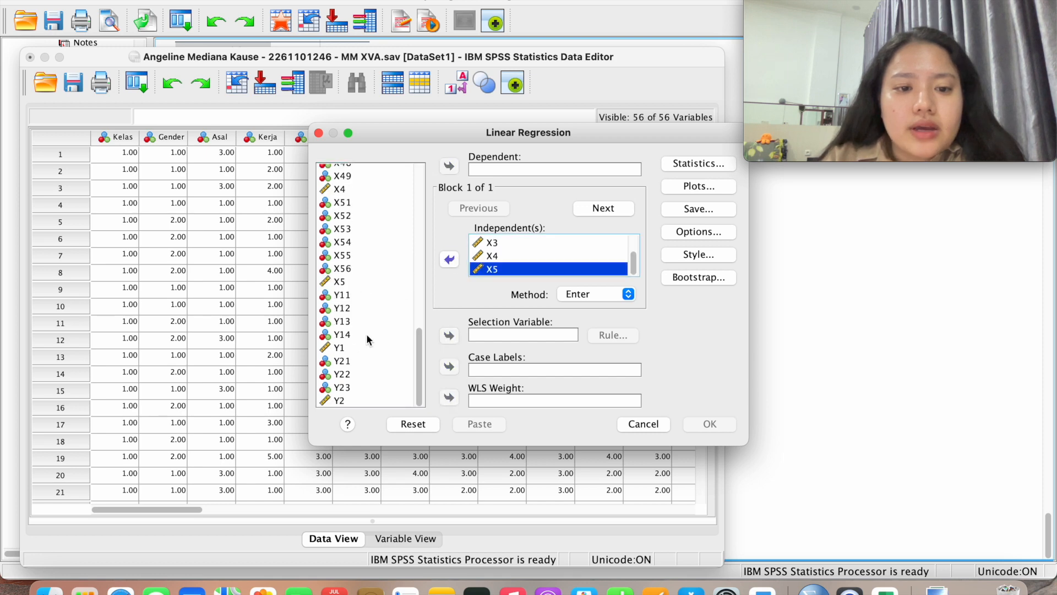
Set Y1 as the dependent variable and bring up the Statistics options
left_click(365, 336)
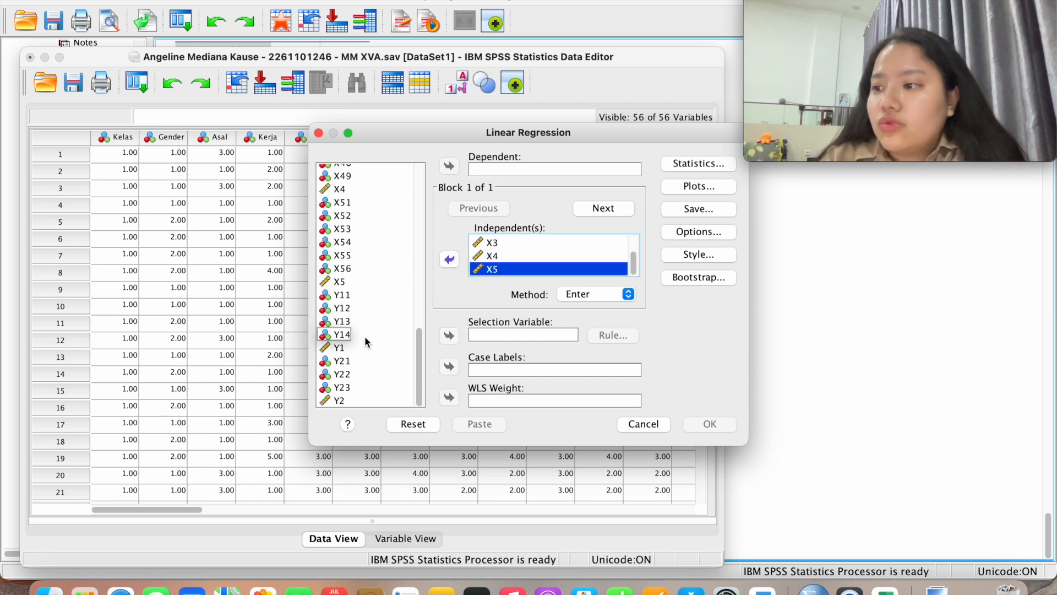
left_click(352, 348)
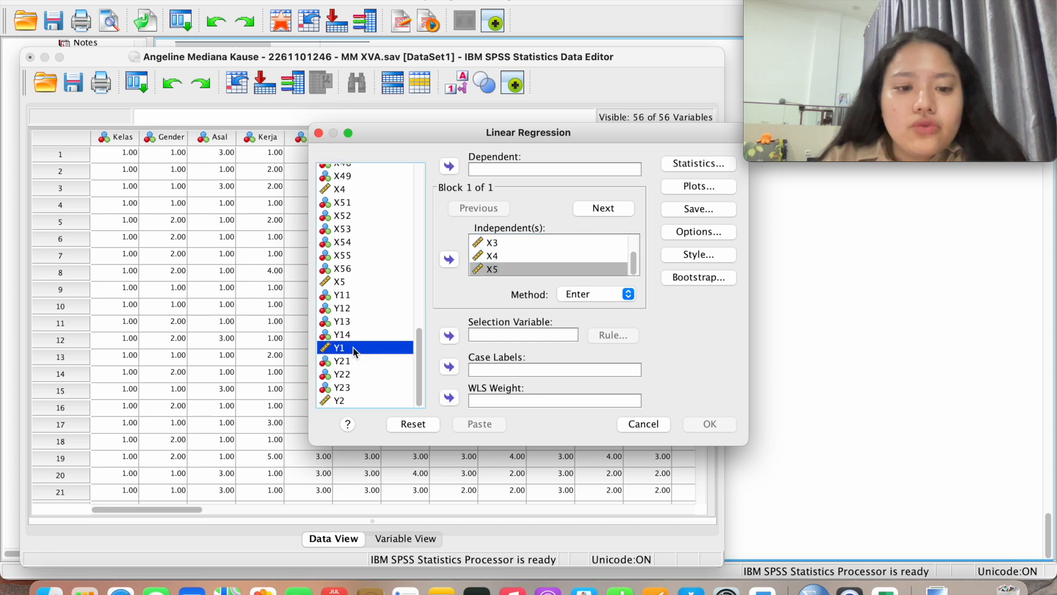
left_click(354, 338)
left_click(450, 166)
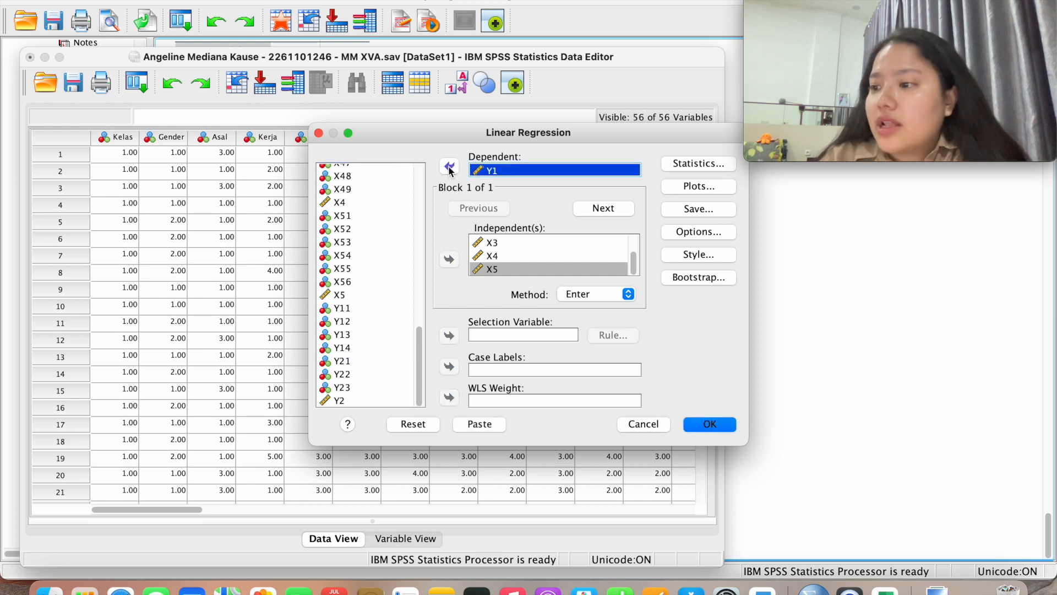
left_click(710, 166)
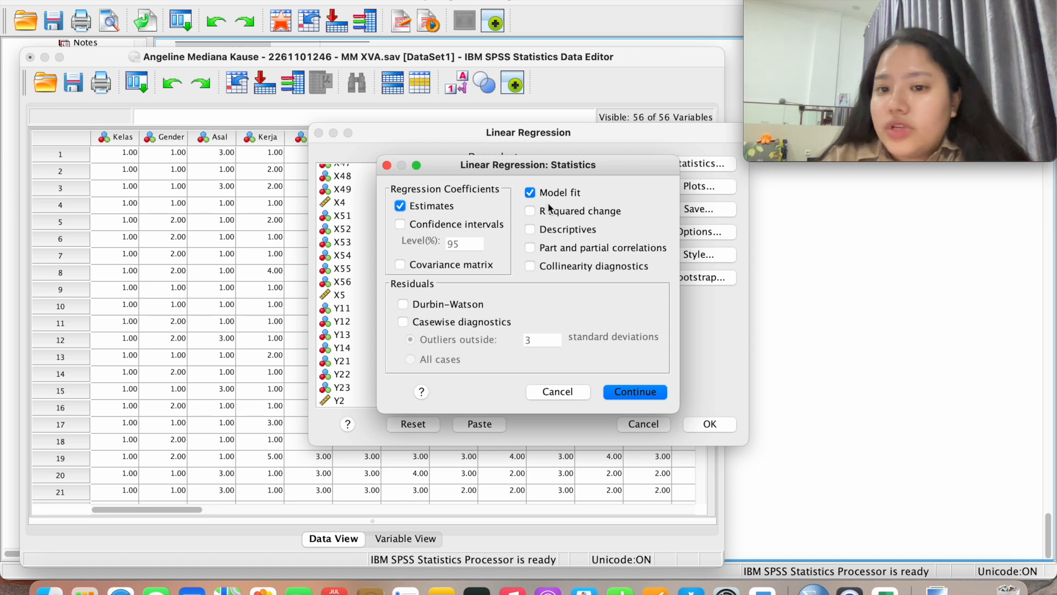
Tick Descriptives, Part and partial correlations, Collinearity diagnostics, Durbin-Watson and all-cases casewise diagnostics
left_click(558, 239)
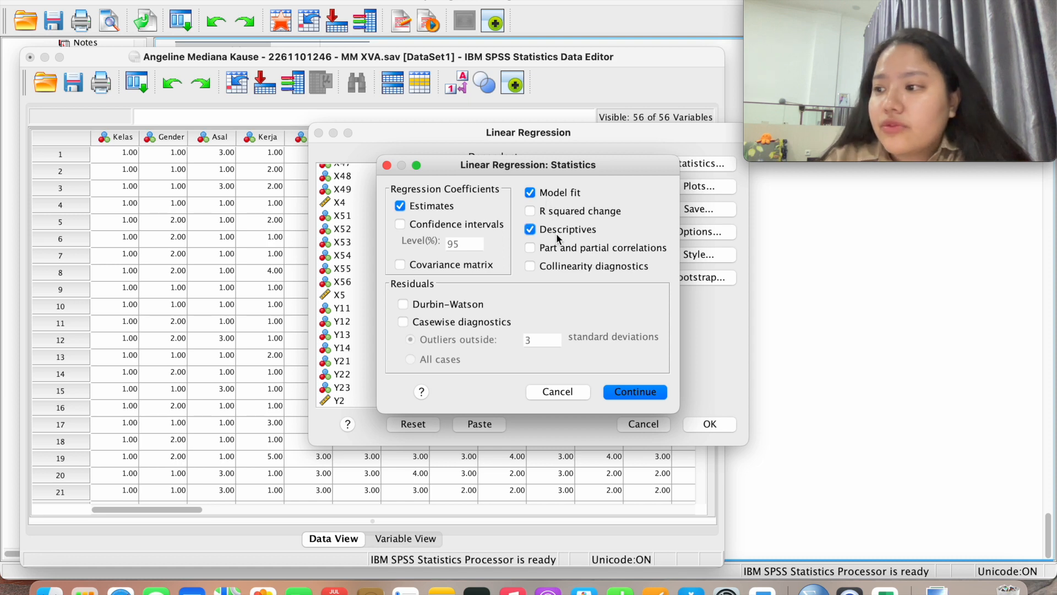
left_click(561, 249)
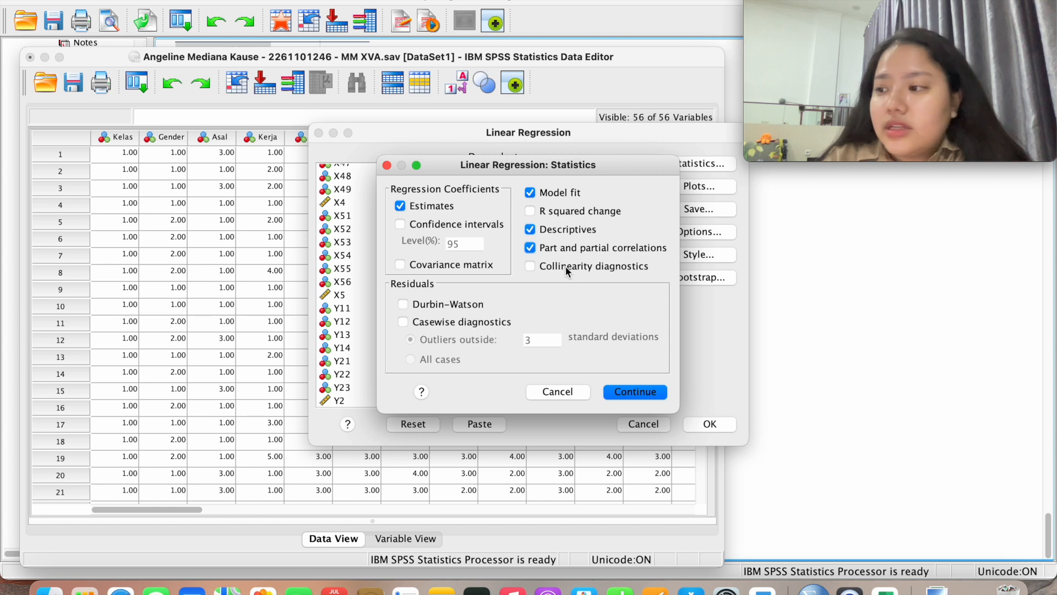
left_click(565, 265)
left_click(460, 304)
left_click(461, 325)
left_click(449, 362)
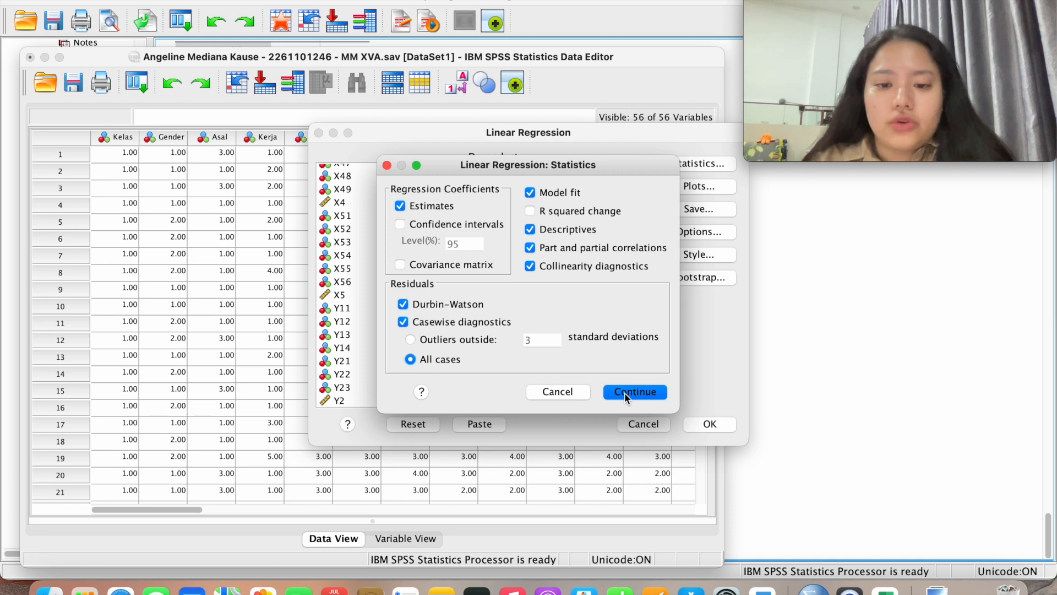
left_click(625, 391)
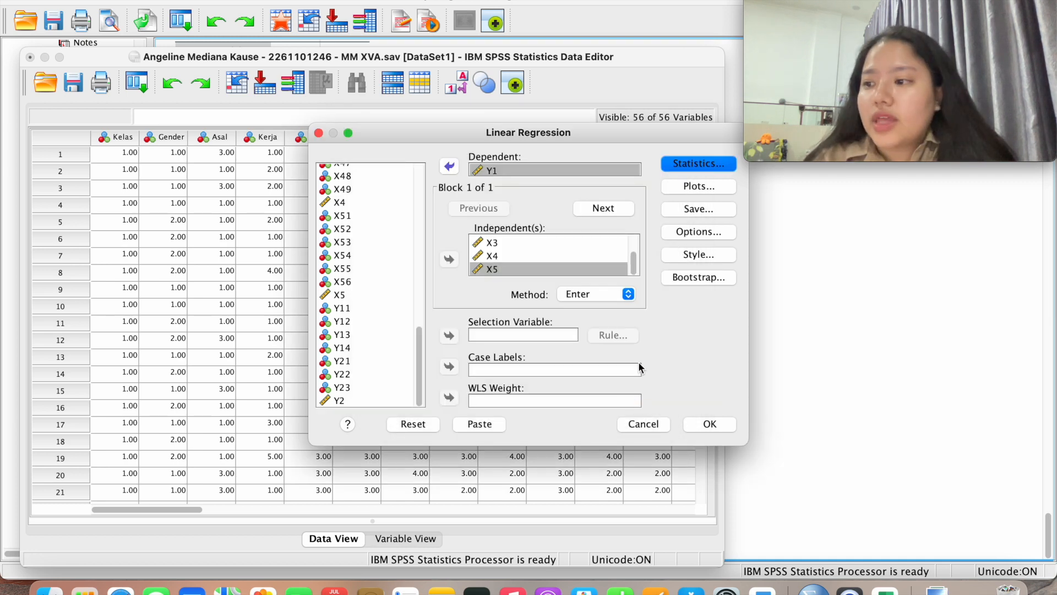
Plot *SRESID against *ZPRED and add a residual histogram and normal probability plot
left_click(695, 186)
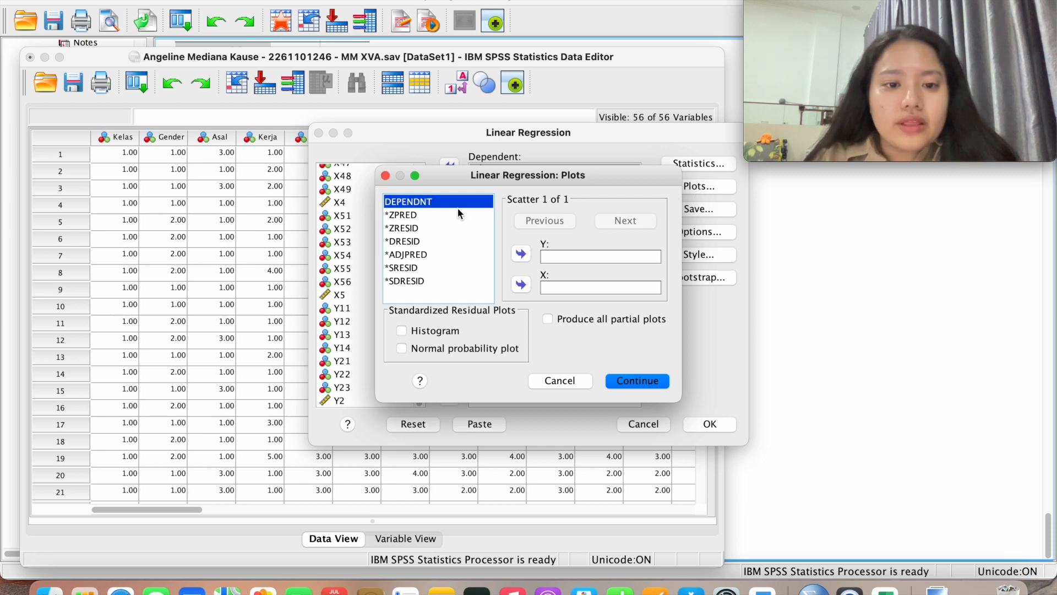
left_click(423, 214)
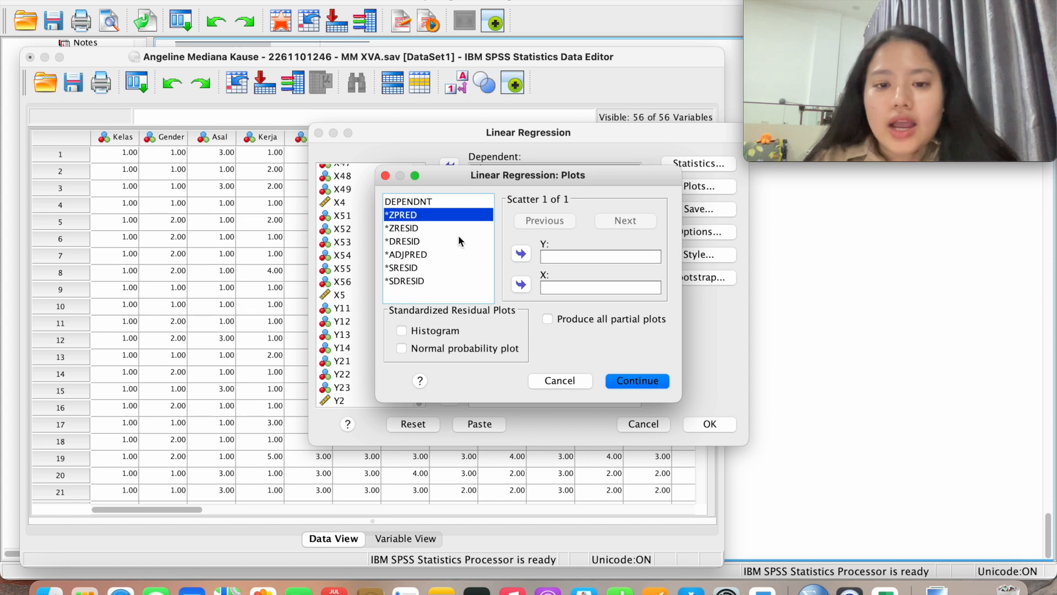
left_click(521, 284)
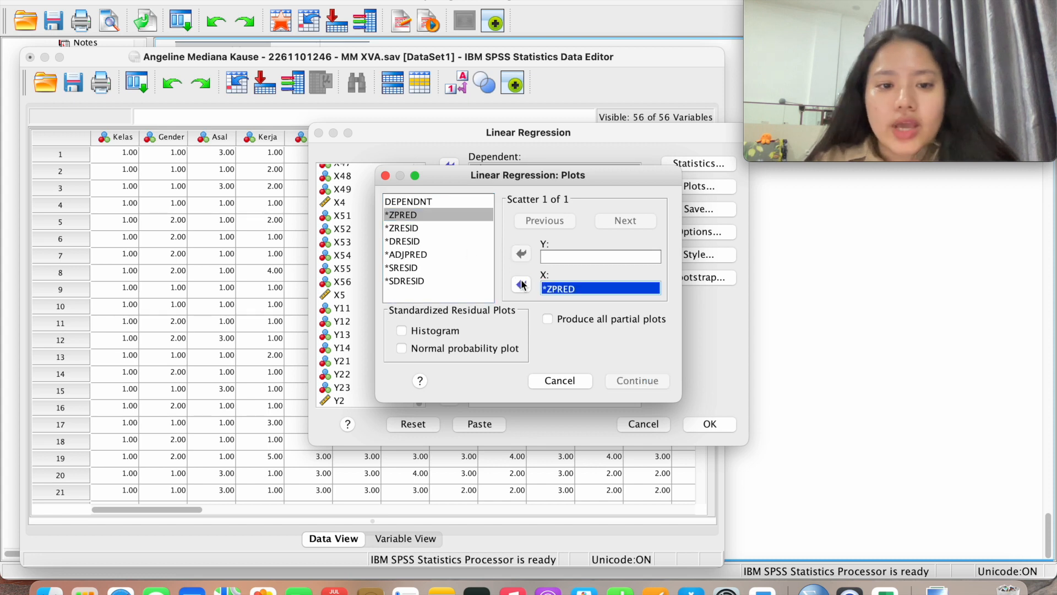
left_click(421, 269)
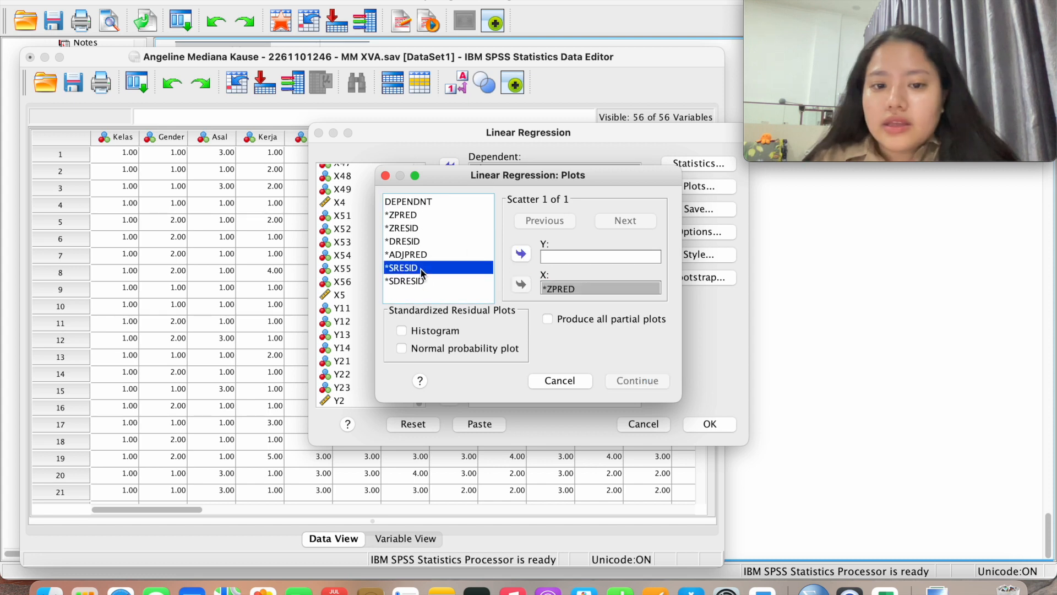
left_click(522, 255)
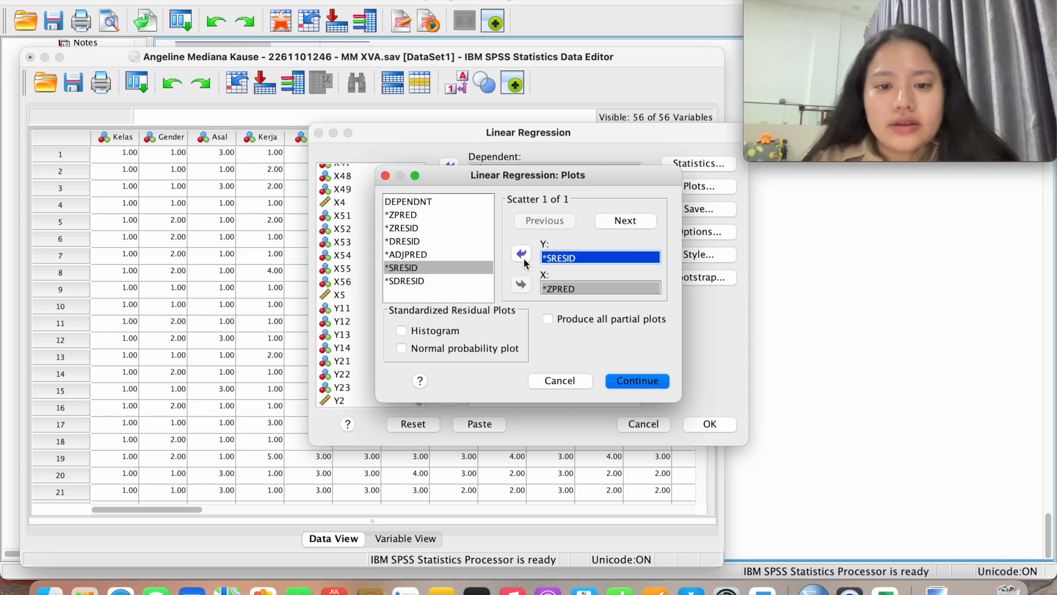
left_click(457, 330)
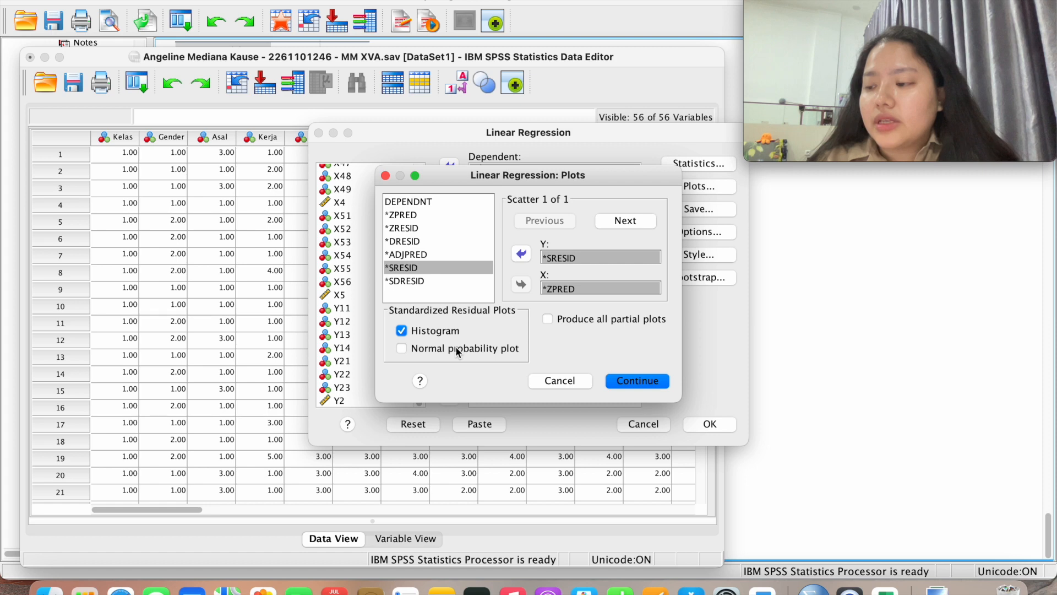
left_click(457, 349)
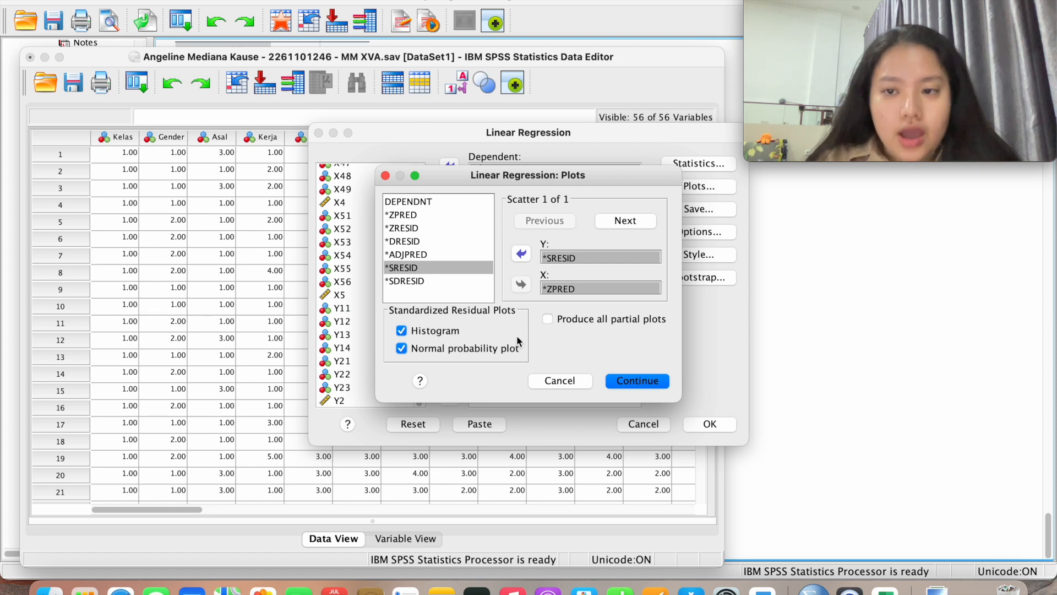
left_click(636, 381)
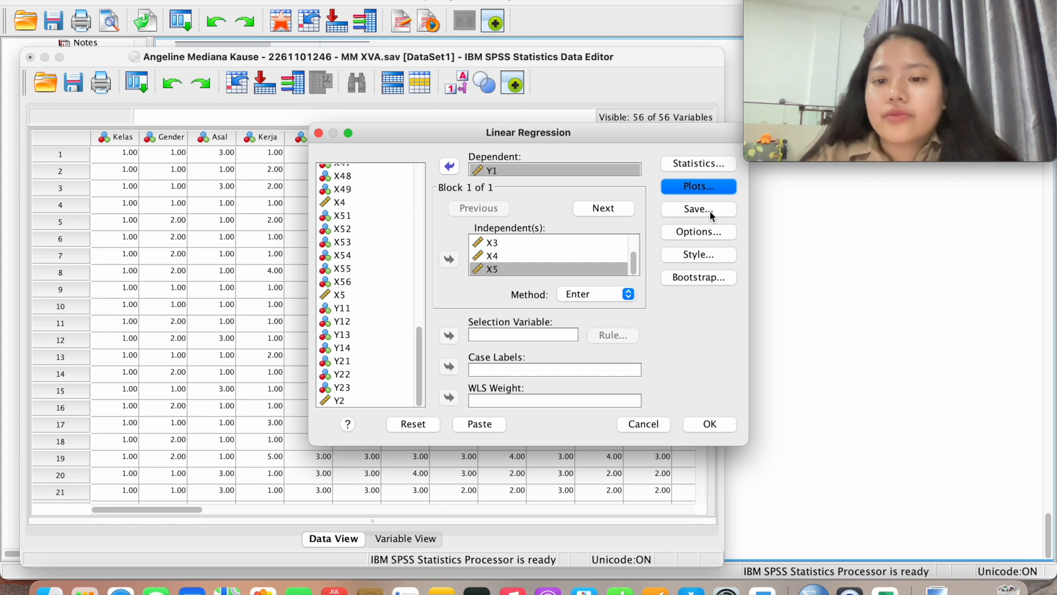
Save unstandardized residuals and run the Y1 regression
left_click(698, 209)
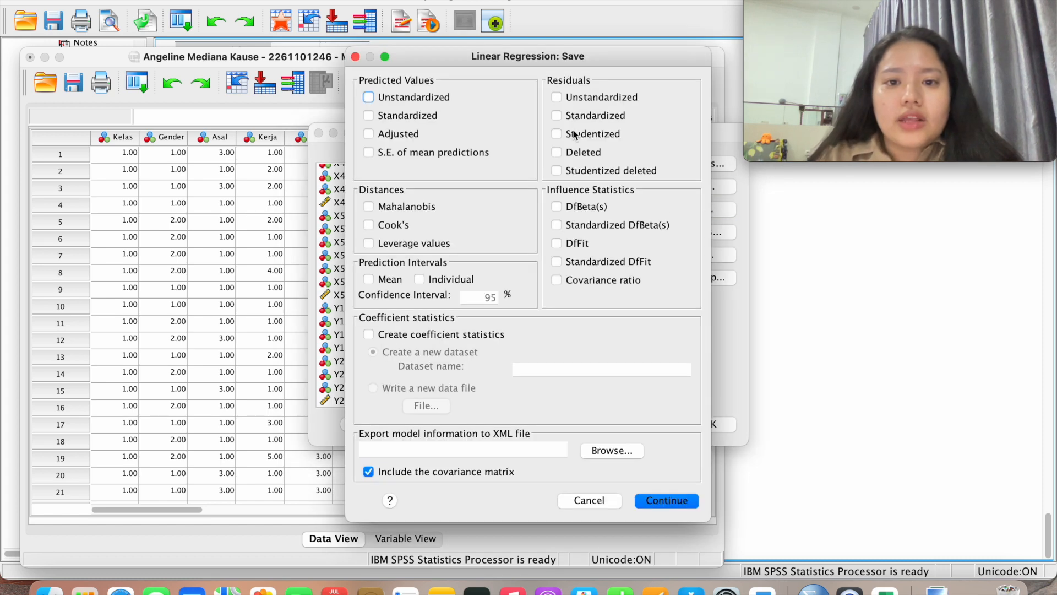
left_click(569, 99)
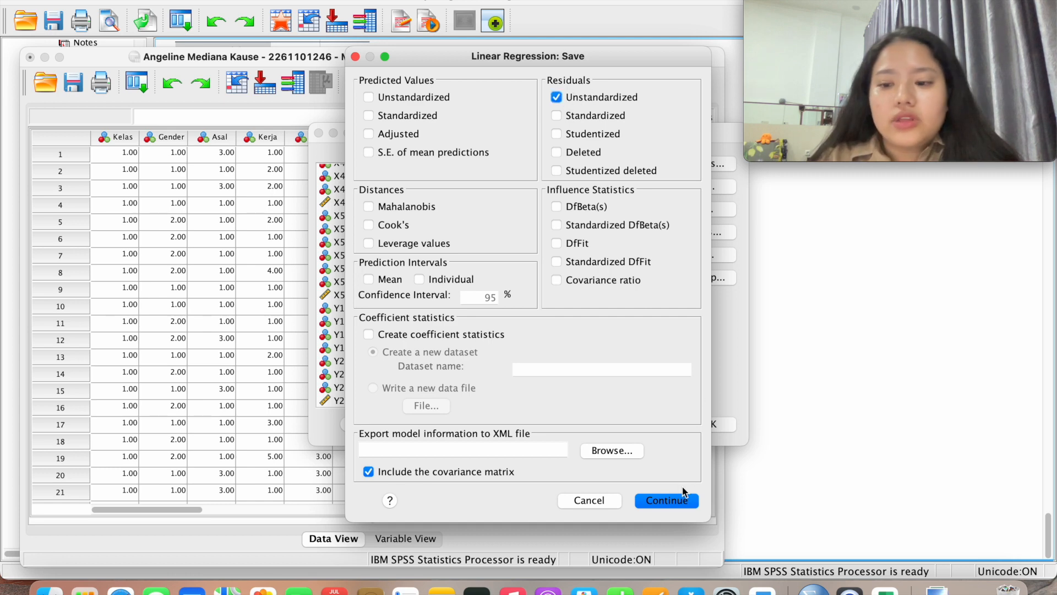
left_click(676, 500)
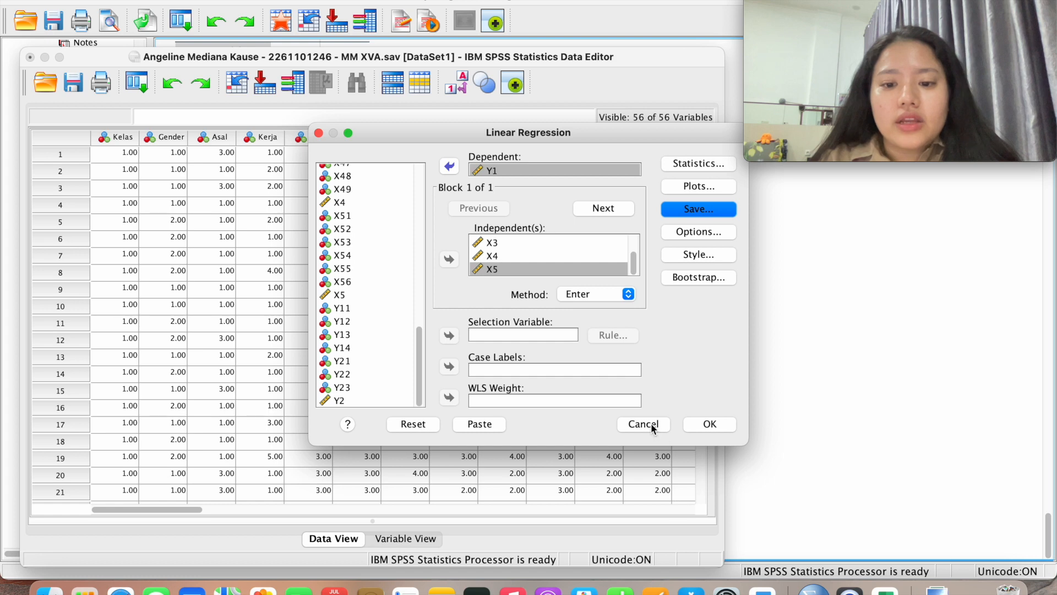
left_click(708, 424)
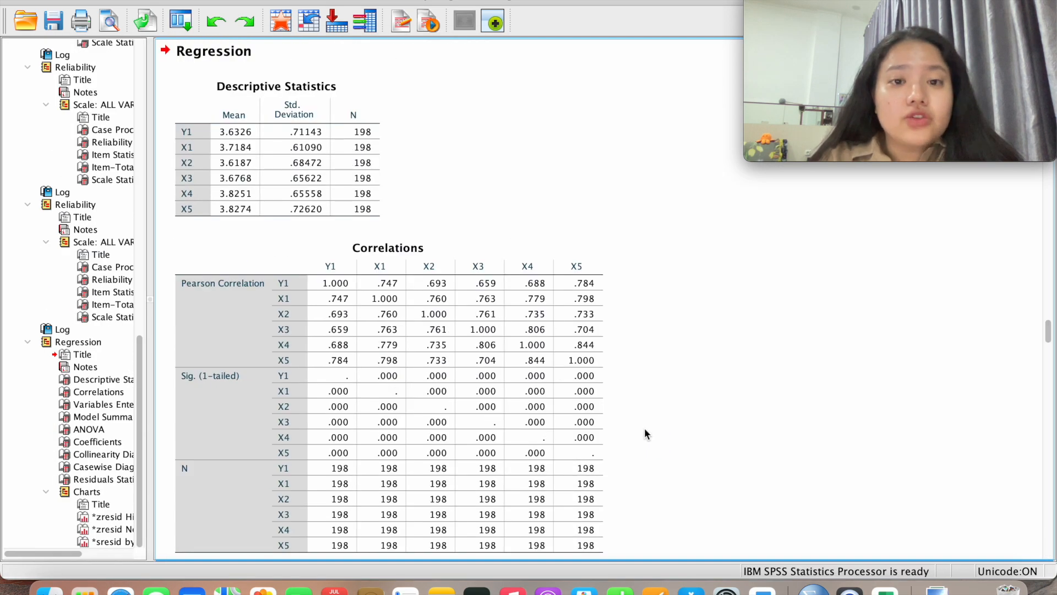
Scroll through the Y1 regression output, then return to the Data Editor showing 57 variables
scroll(645, 434, "up", 6)
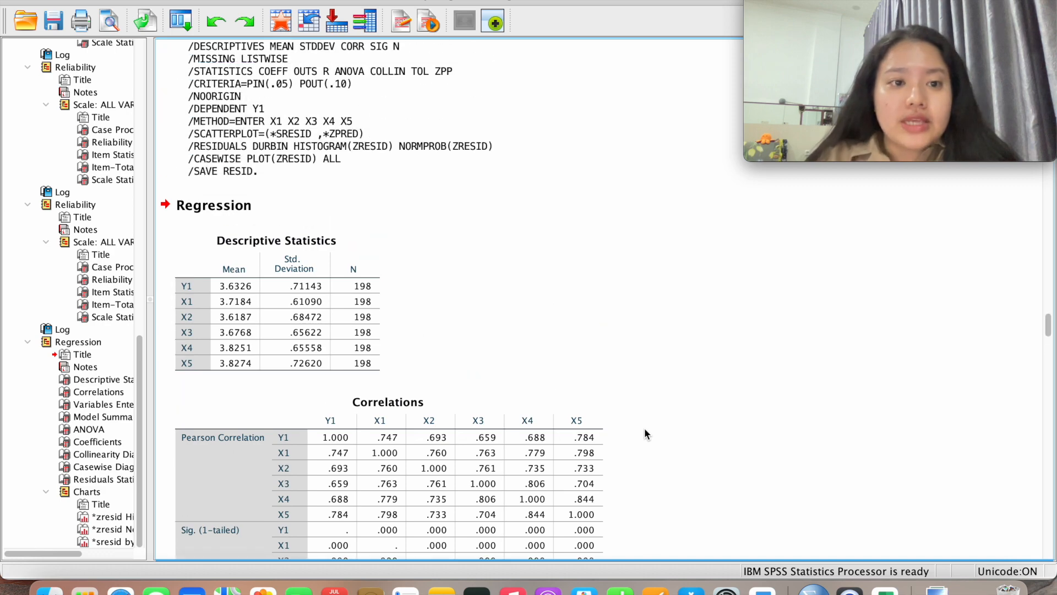
scroll(646, 435, "up", 3)
scroll(645, 434, "down", 11)
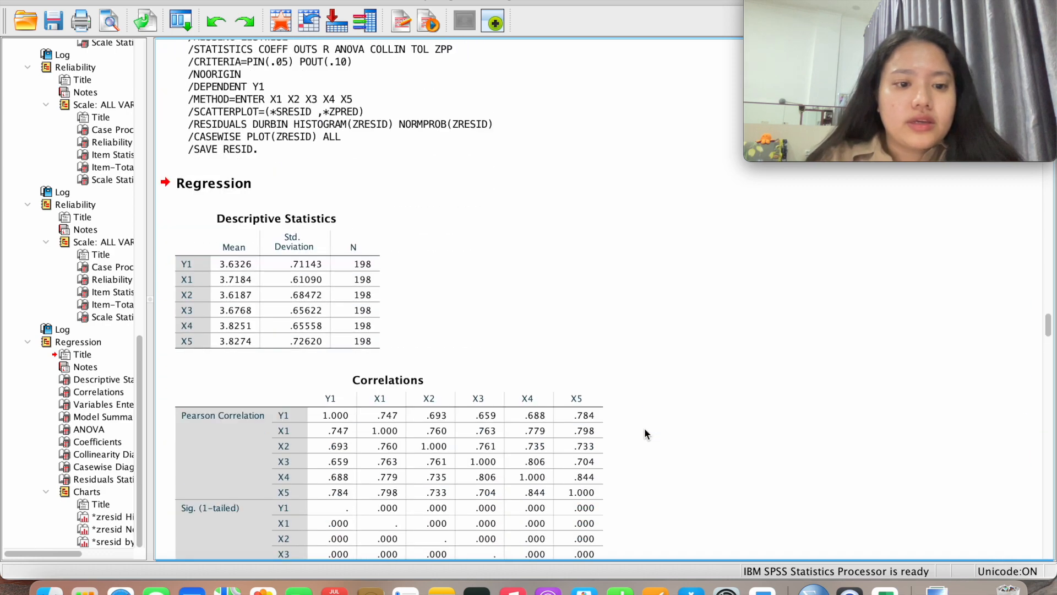
scroll(645, 433, "down", 7)
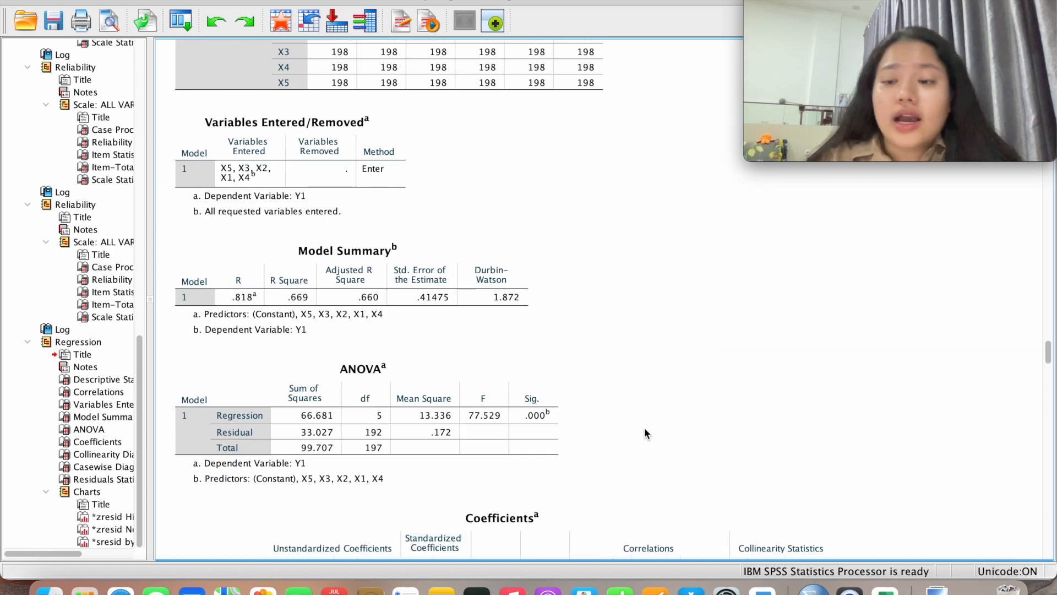
scroll(646, 434, "down", 8)
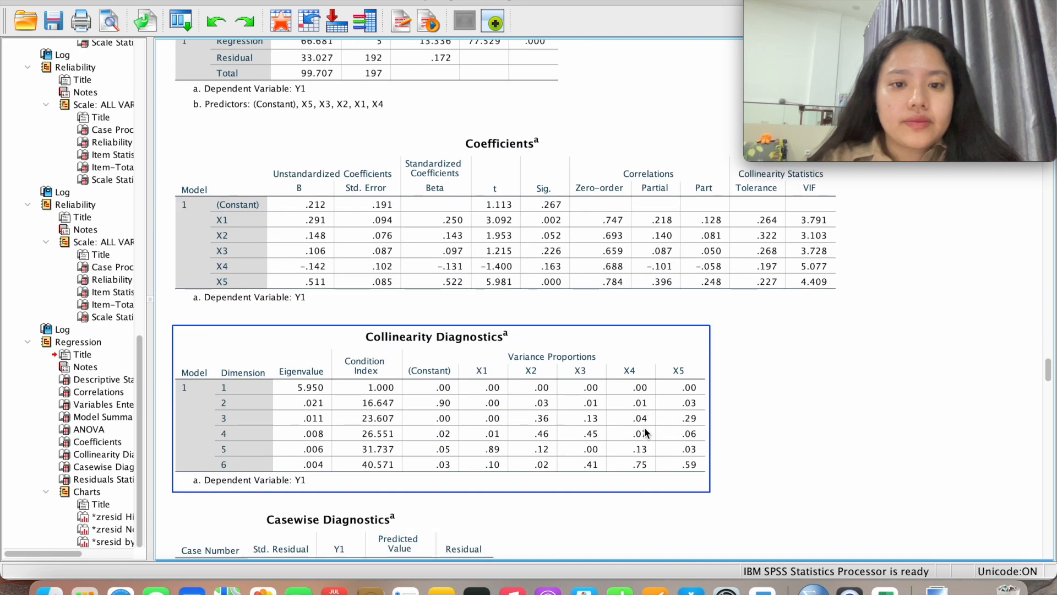
scroll(646, 433, "down", 20)
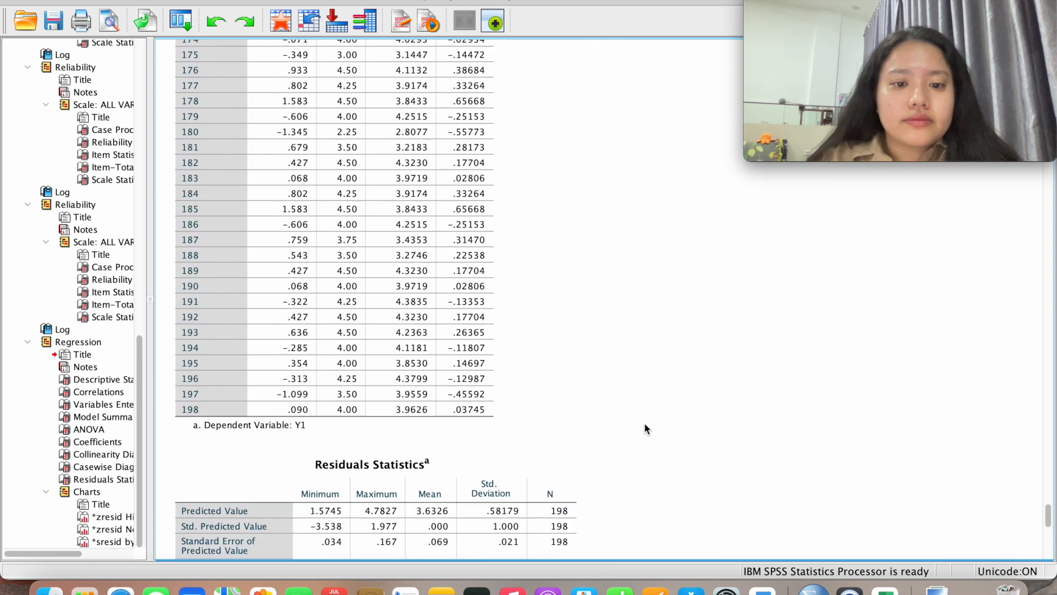
scroll(645, 427, "down", 4)
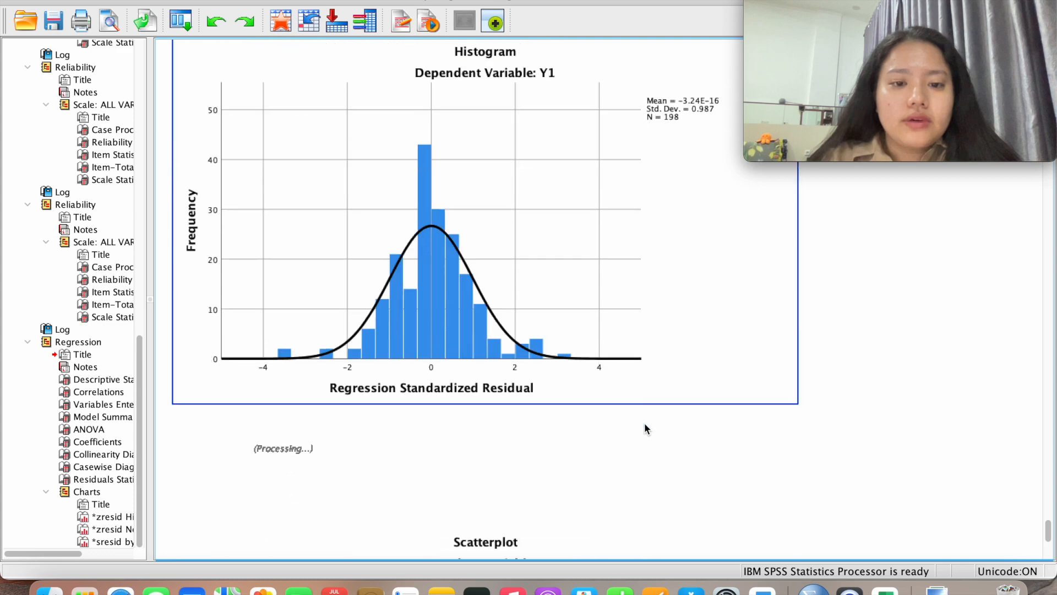
scroll(645, 428, "down", 6)
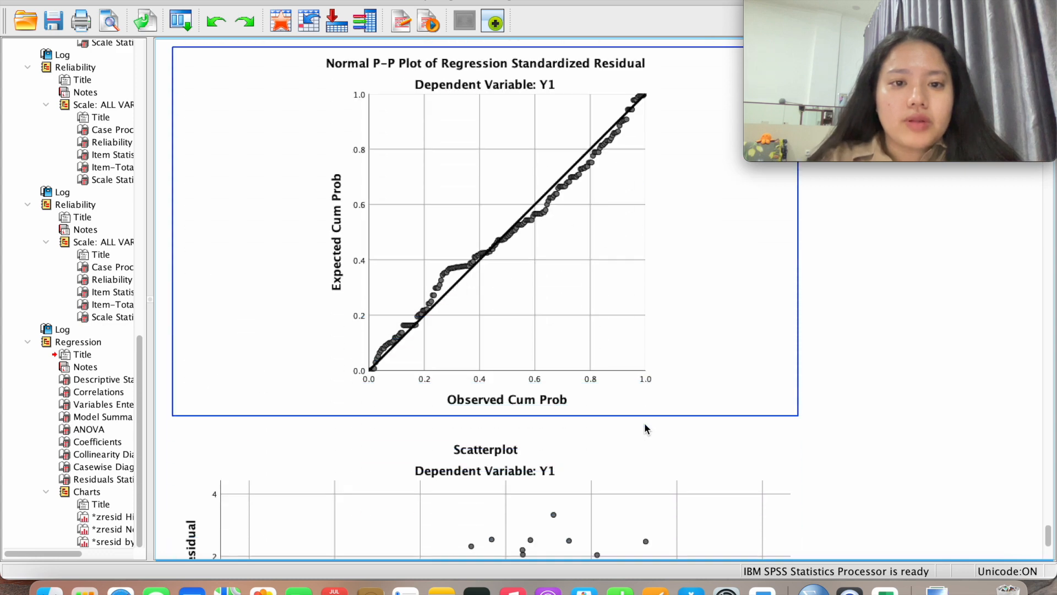
scroll(597, 351, "down", 5)
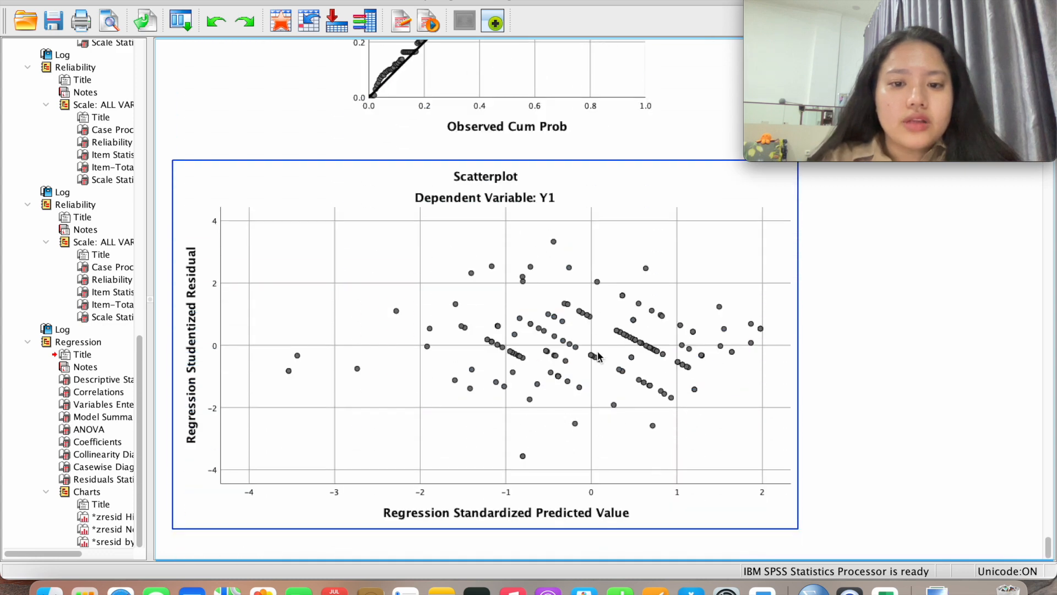
scroll(597, 356, "up", 20)
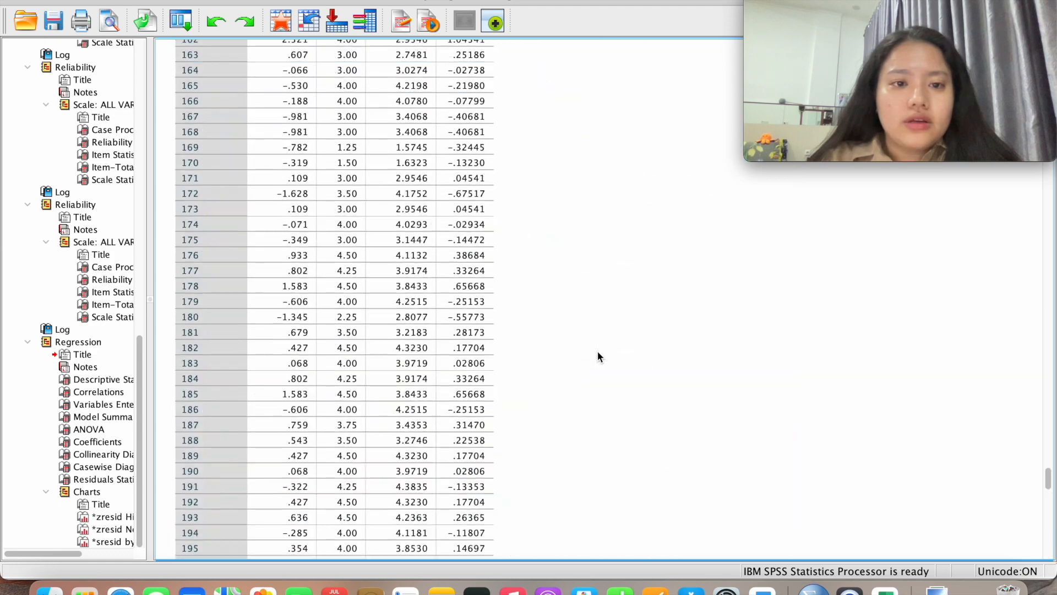
scroll(598, 356, "down", 3)
scroll(598, 353, "down", 20)
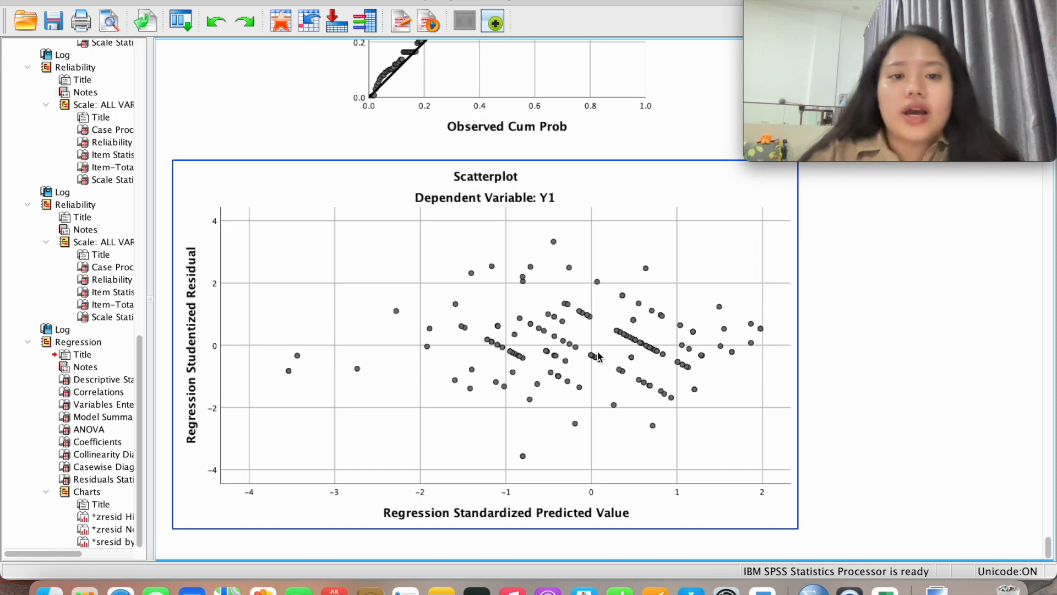
key("ctrl+Up")
left_click(259, 105)
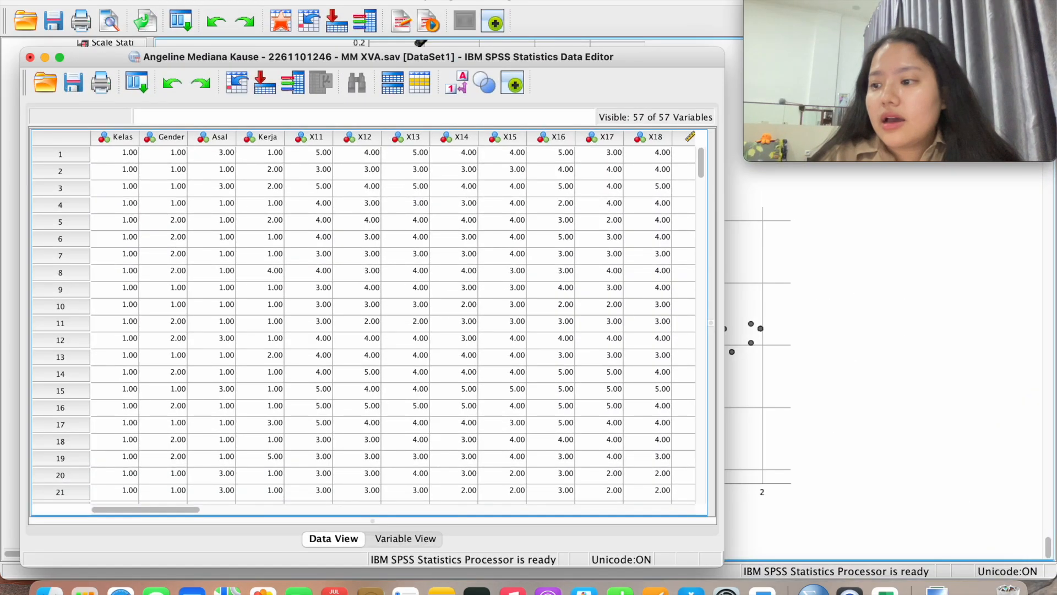
Rerun the linear regression with Y2 replacing Y1 as dependent, keeping the same statistics
left_click(327, 1)
mouse_move(367, 126)
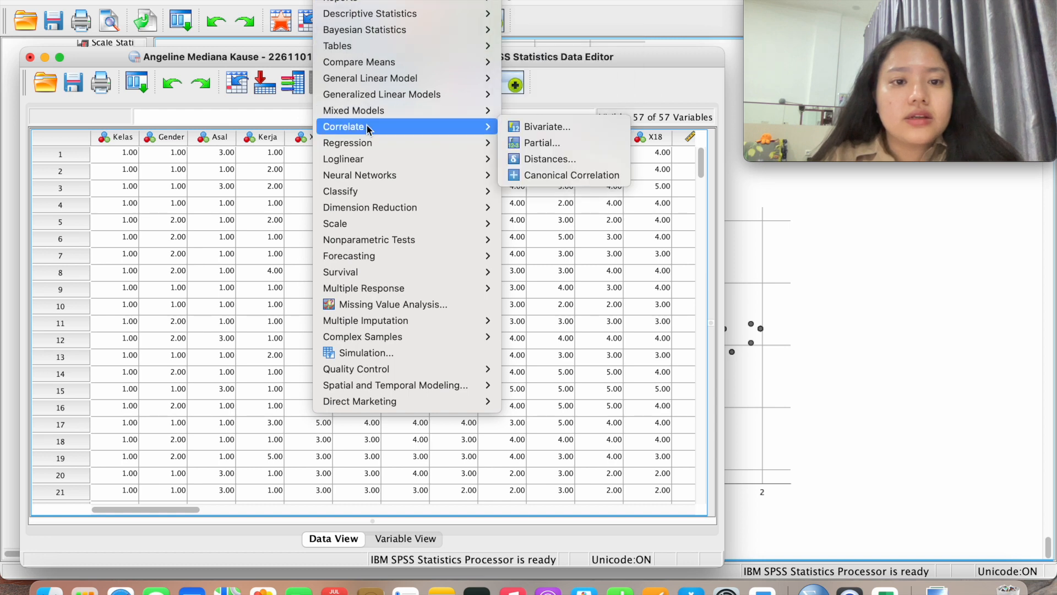
mouse_move(361, 148)
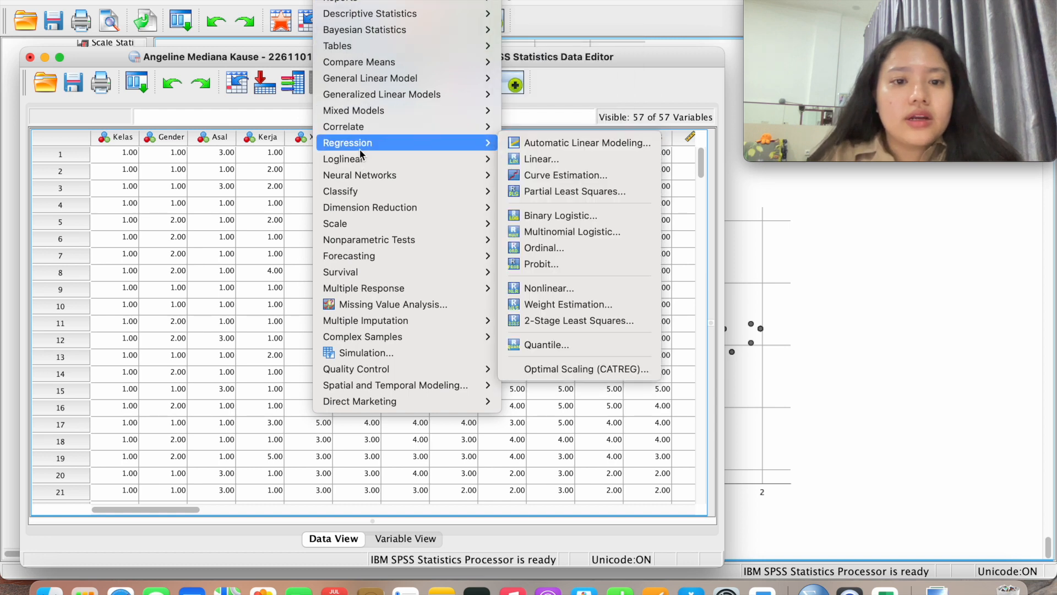
left_click(526, 159)
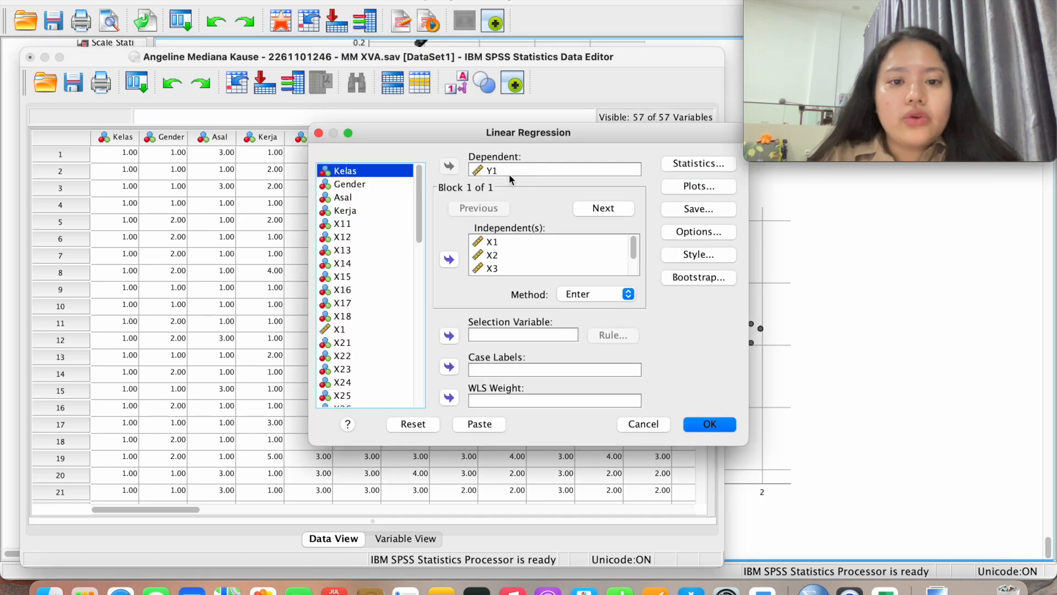
left_click(483, 172)
left_click(450, 167)
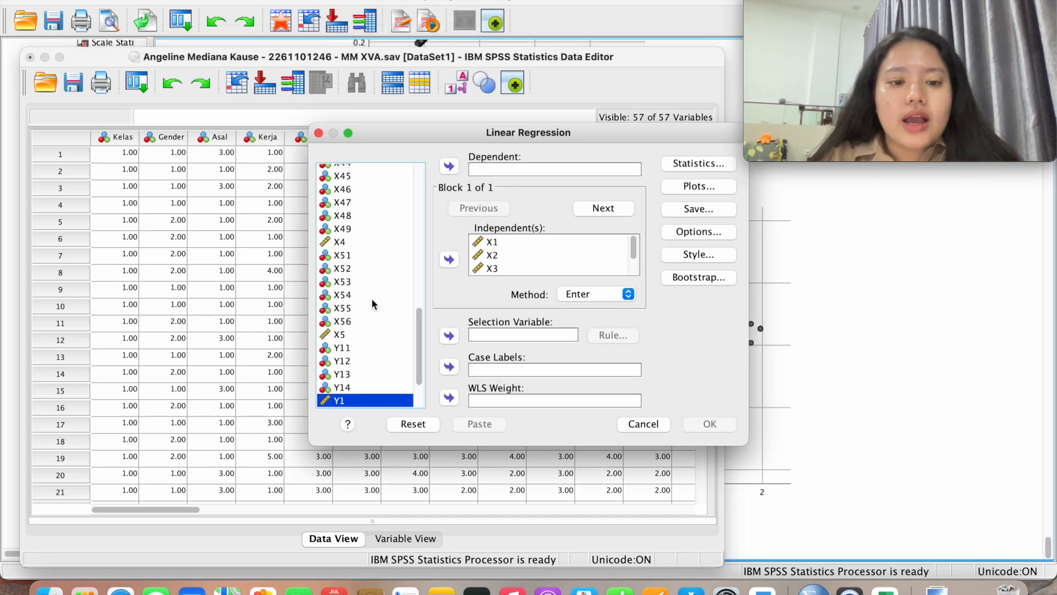
scroll(372, 303, "down", 5)
left_click(355, 387)
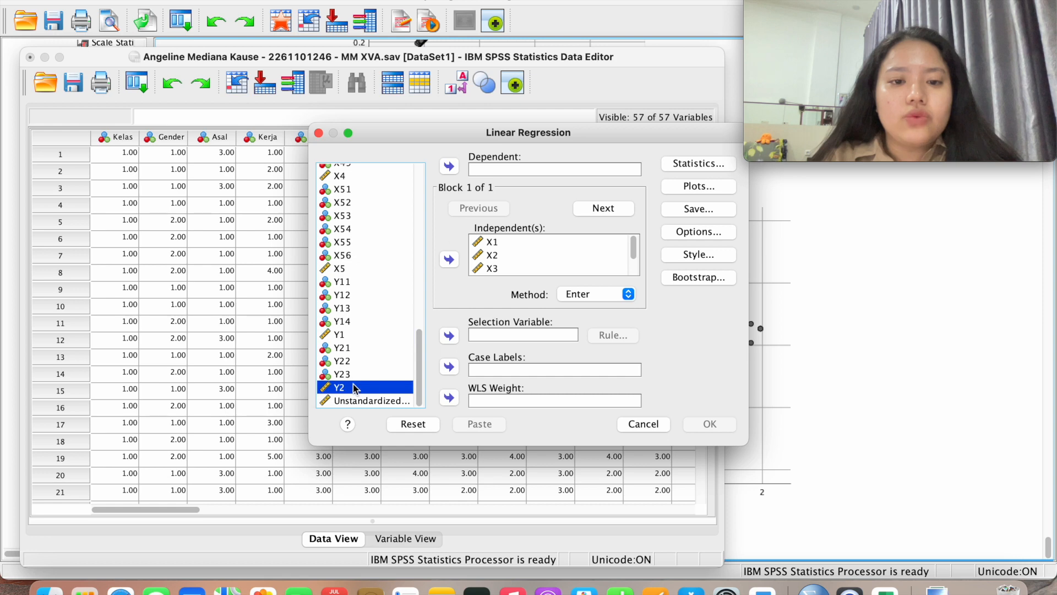
left_click(449, 166)
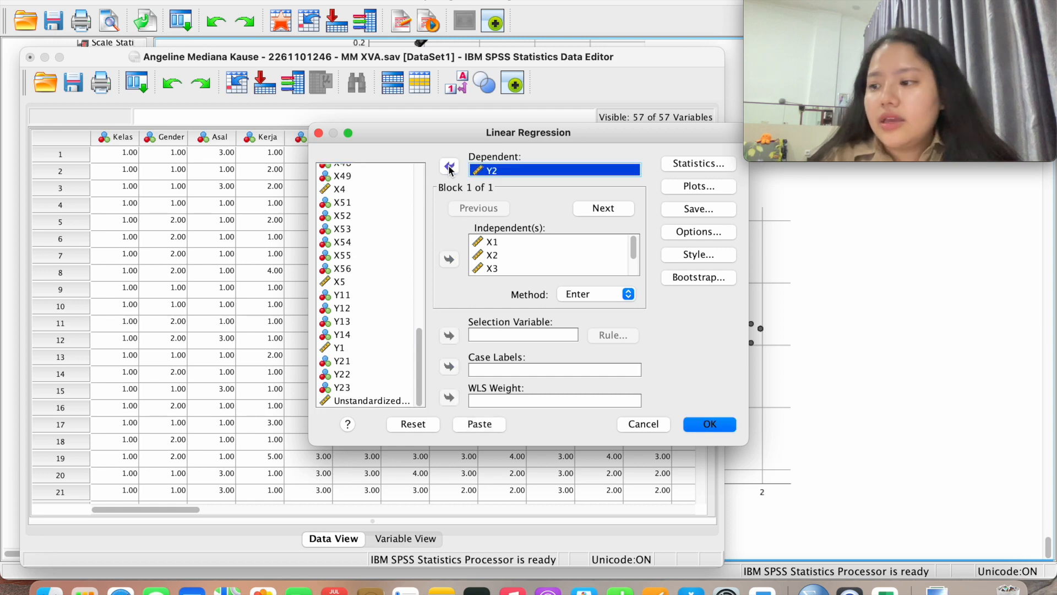
left_click(690, 164)
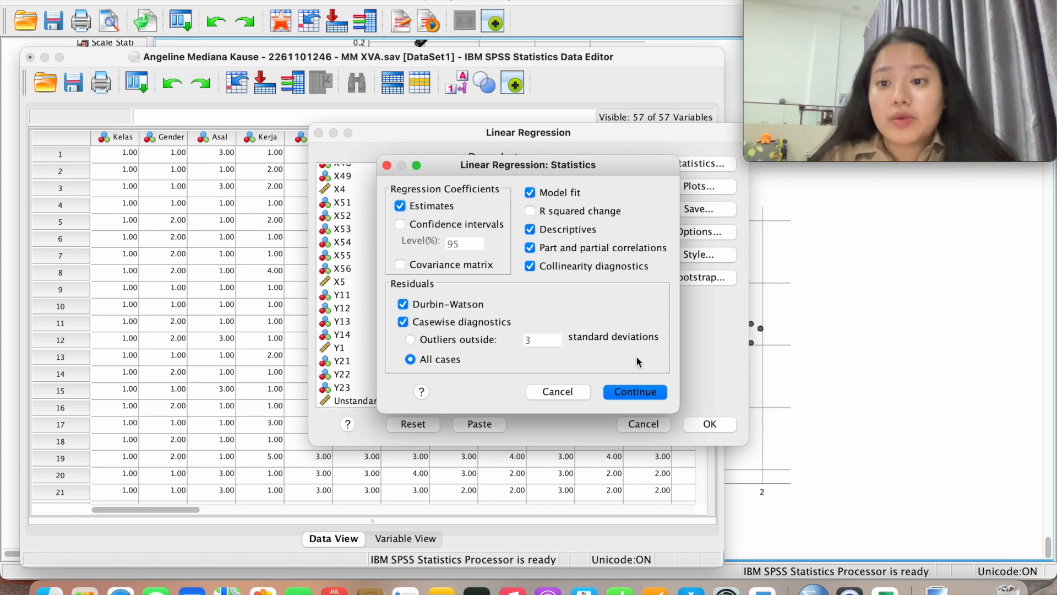
left_click(652, 390)
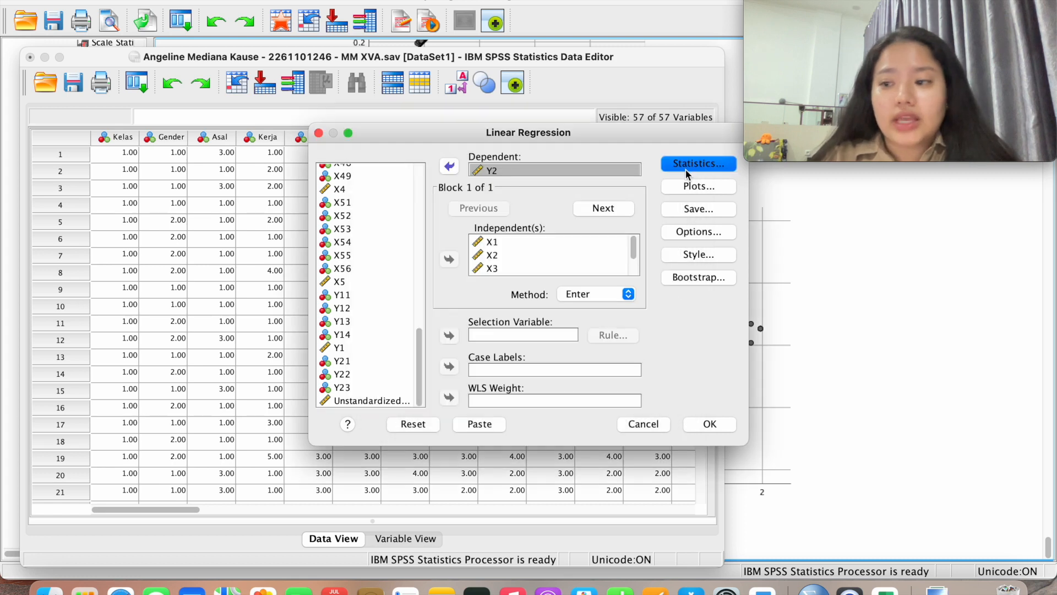
left_click(711, 425)
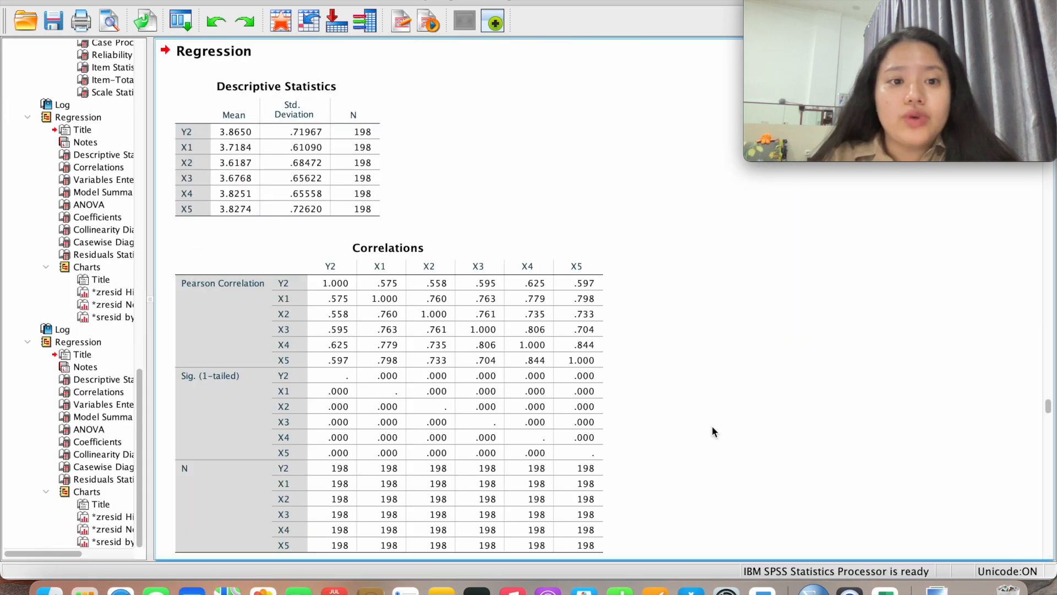
Scroll the Y2 regression output down to its residual scatterplot, then view all windows
scroll(712, 432, "up", 2)
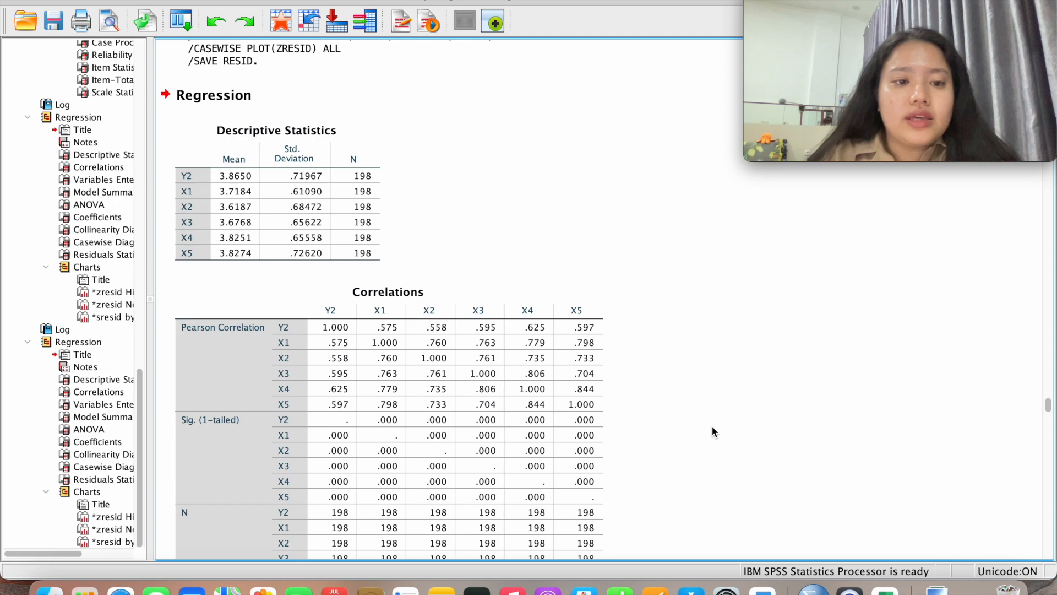
scroll(712, 428, "down", 10)
scroll(714, 424, "down", 20)
scroll(714, 424, "down", 20)
scroll(712, 419, "down", 2)
scroll(713, 419, "up", 6)
scroll(713, 419, "down", 10)
scroll(713, 419, "up", 8)
scroll(713, 419, "down", 14)
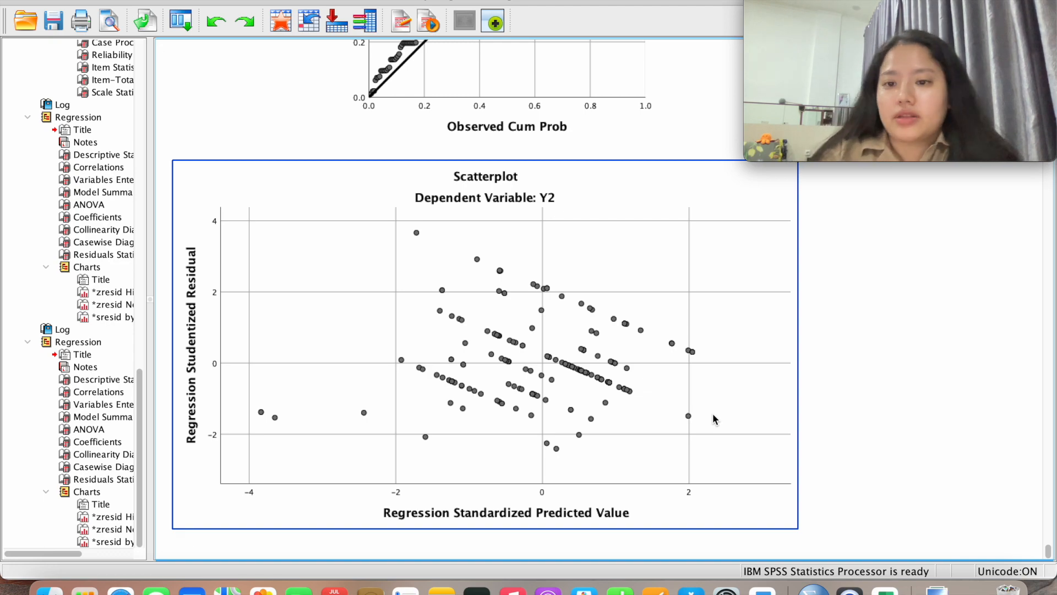
key("ctrl+Up")
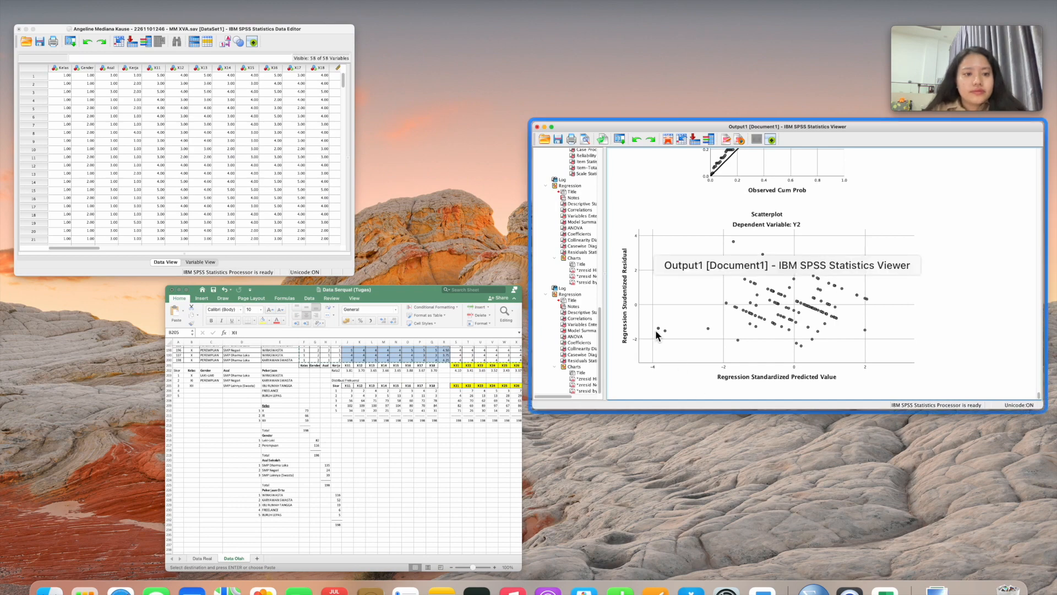
Open Compute Variable from the Data Editor and name the target variable Abs_Y1
left_click(289, 199)
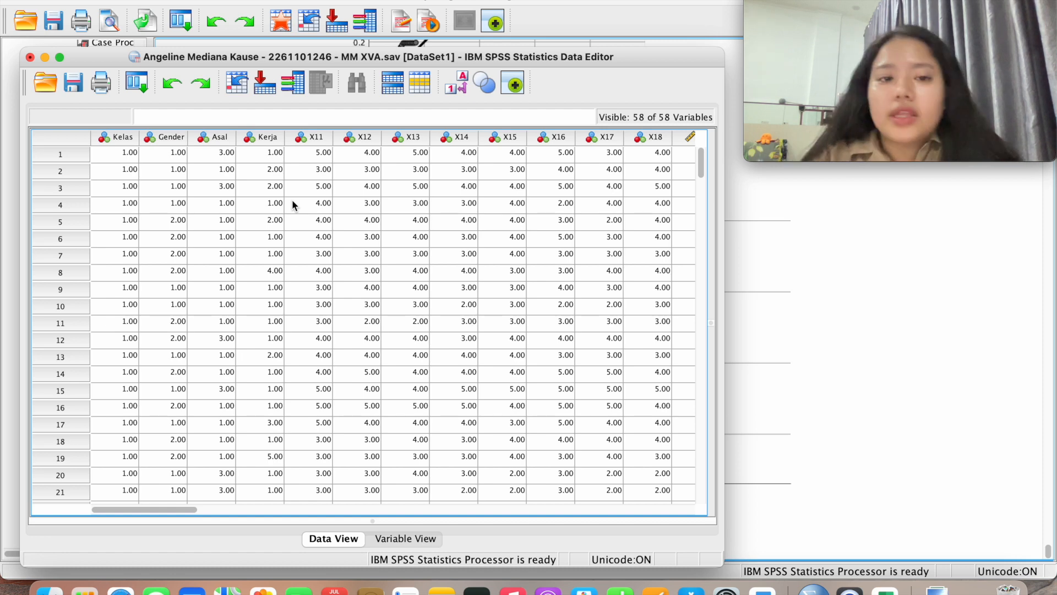
left_click(280, 0)
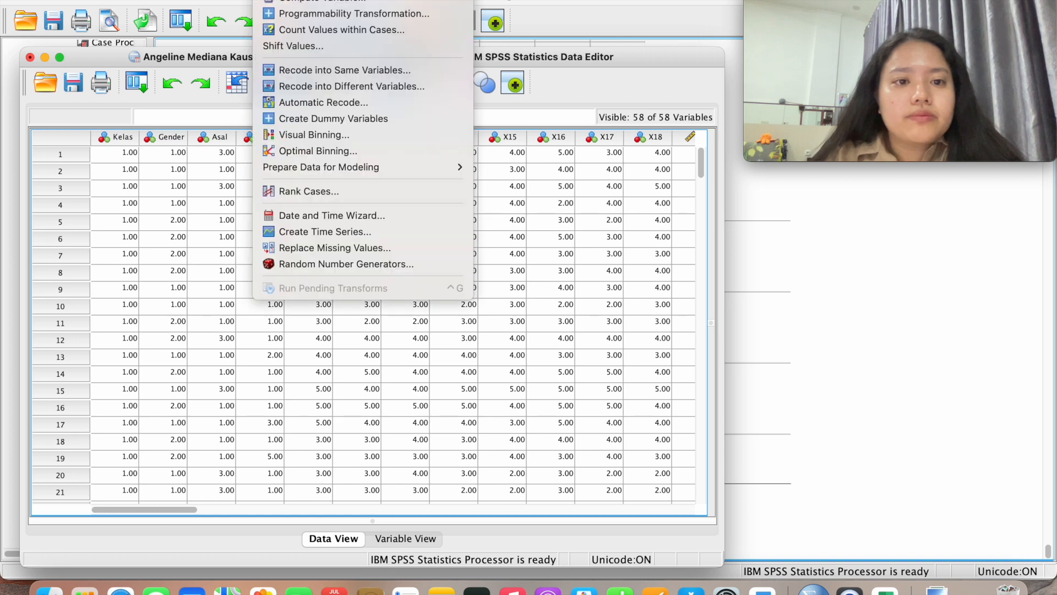
left_click(322, 1)
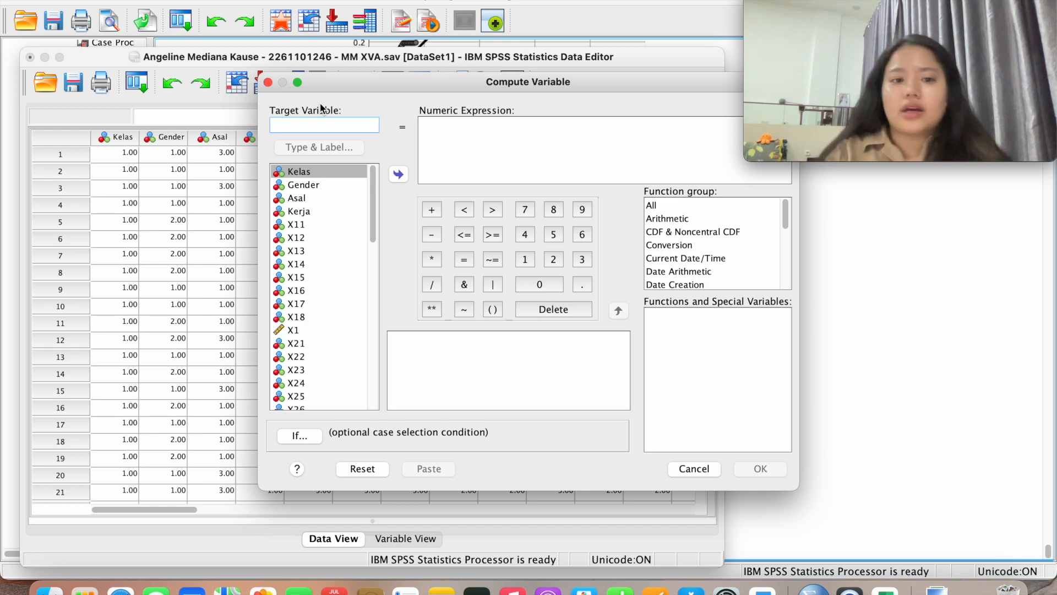
type("AB")
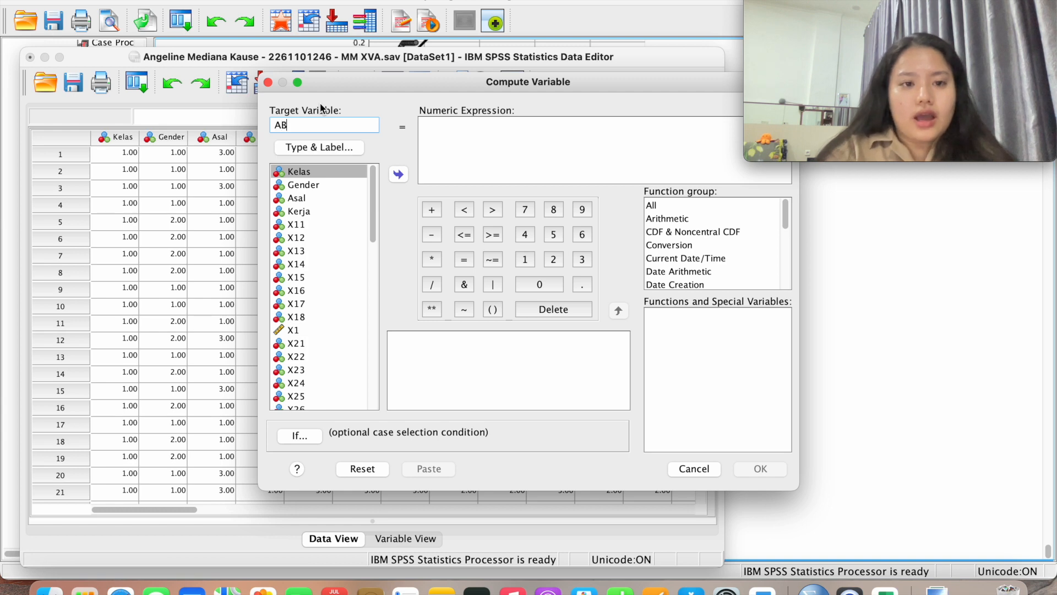
key("BackSpace")
type("bs")
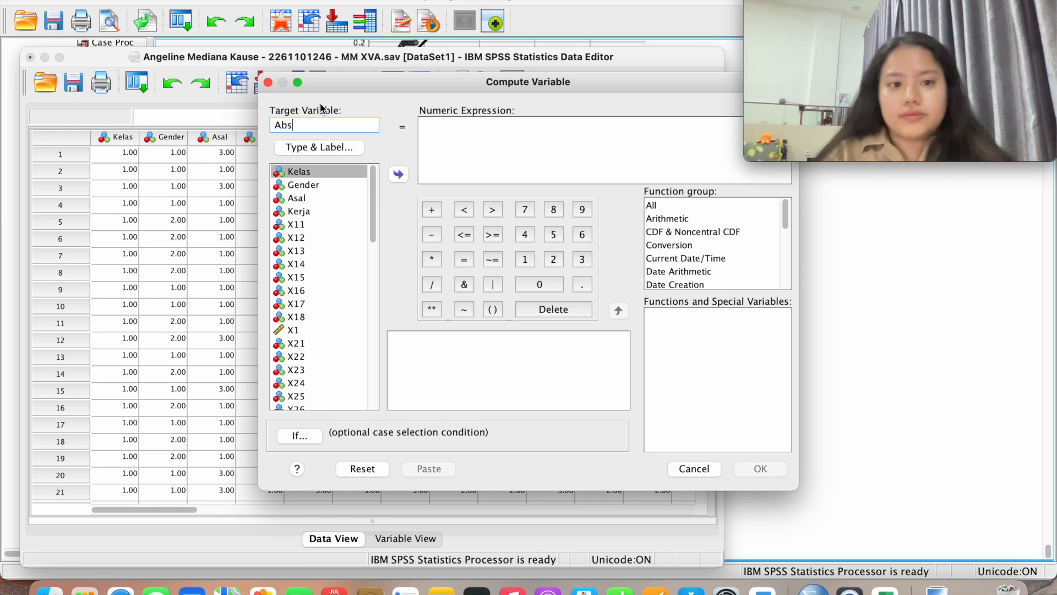
type("_Y")
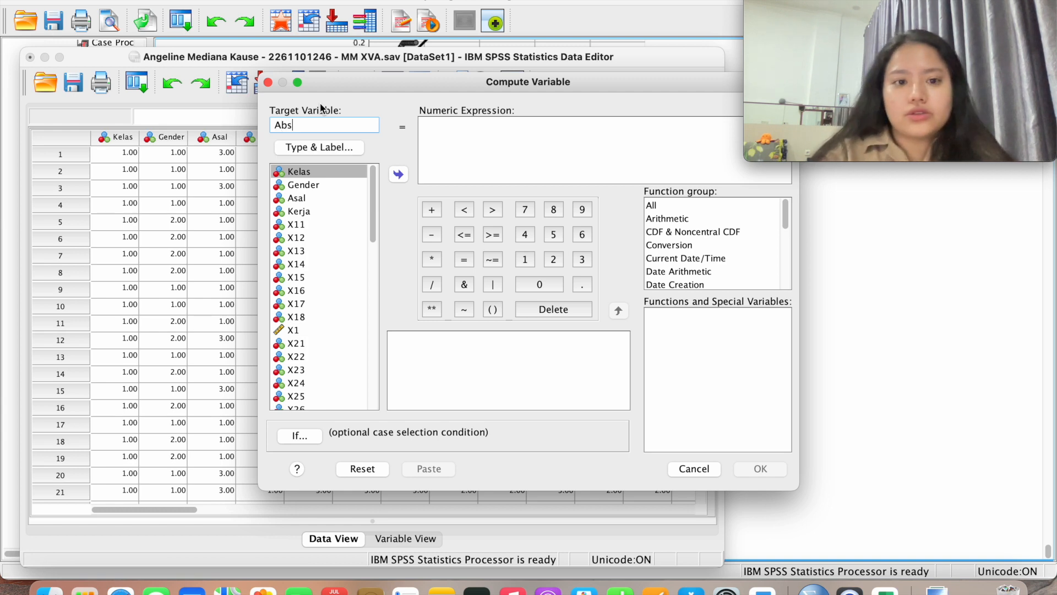
type("1")
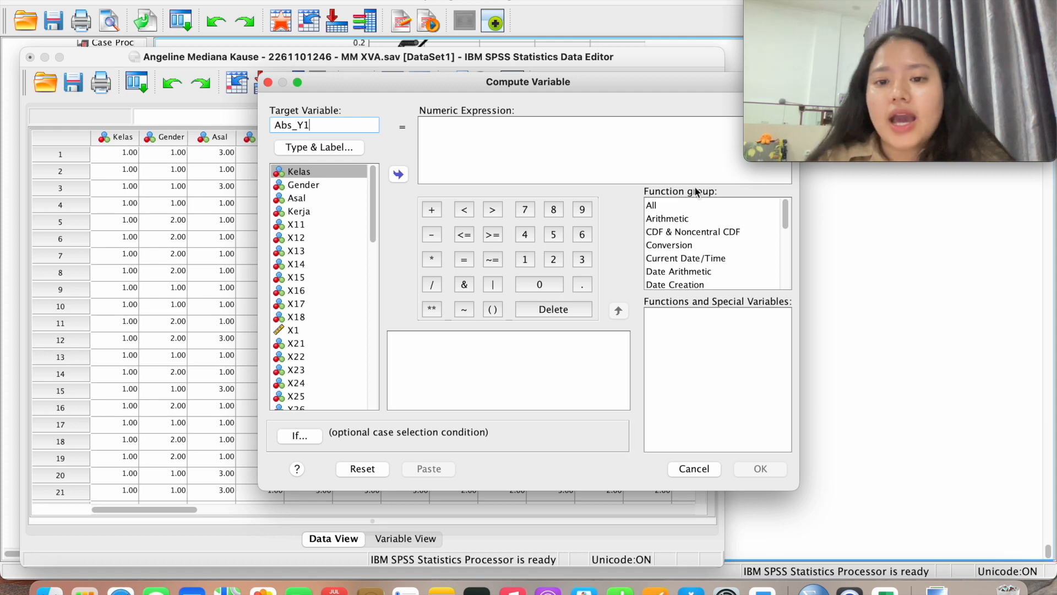
Build the expression ABS(RES_1) from the Arithmetic Abs function and RES_1
left_click(687, 219)
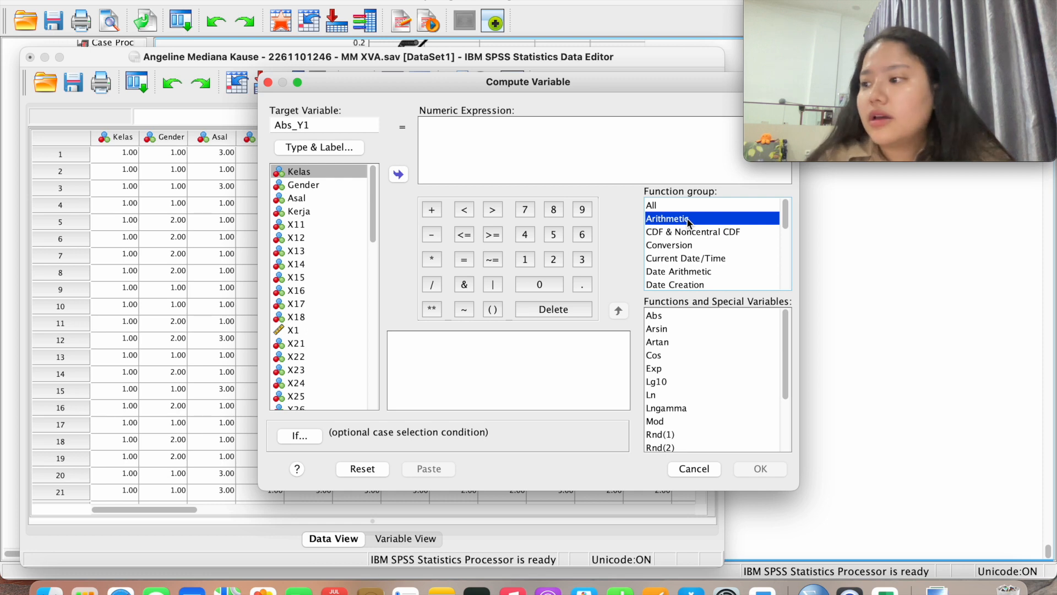
left_click(665, 318)
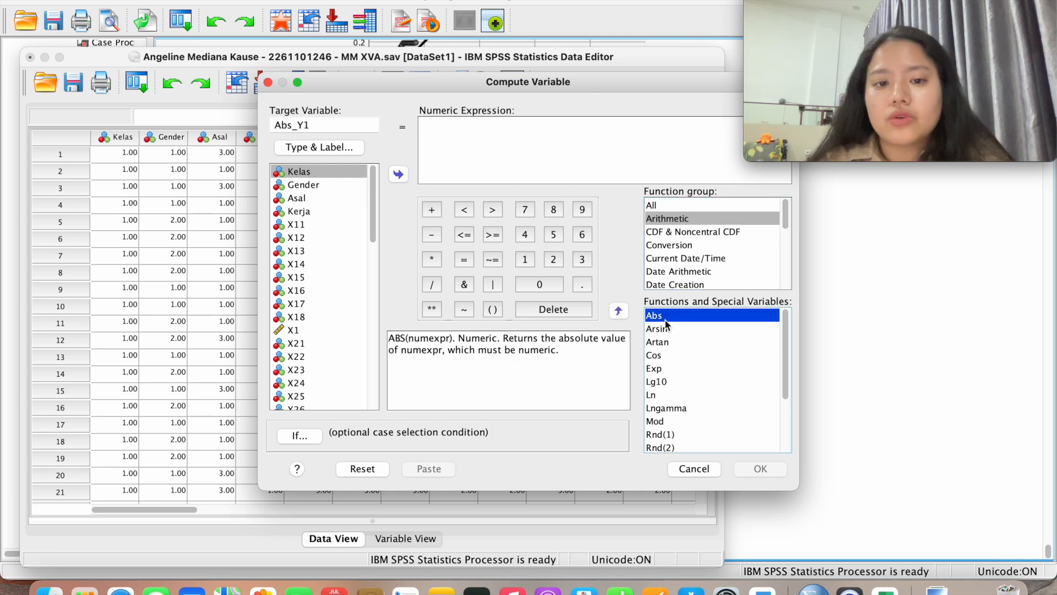
double_click(664, 319)
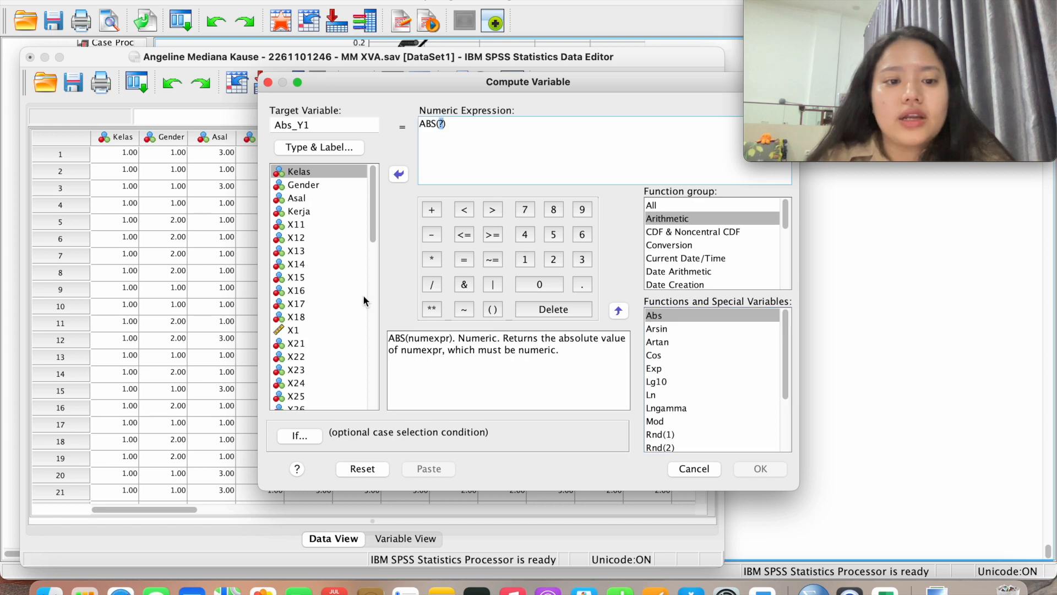
scroll(342, 310, "down", 10)
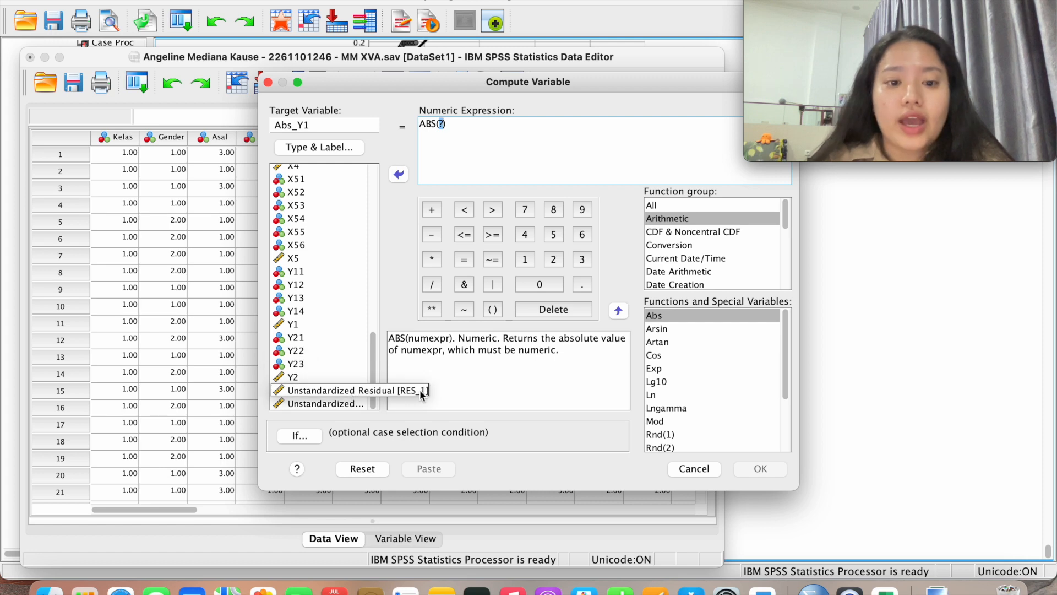
double_click(348, 395)
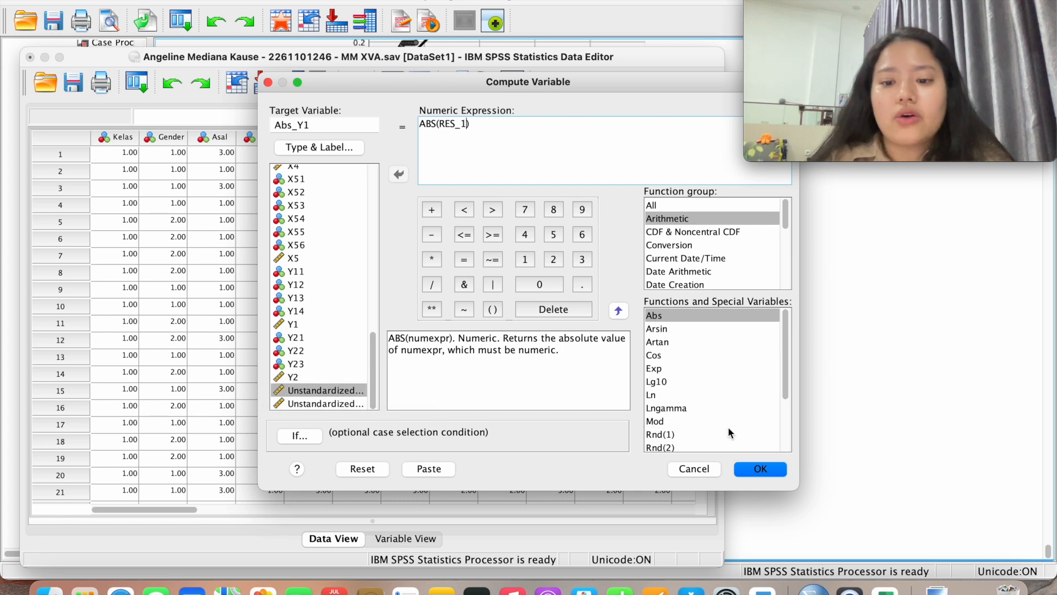
Compute Abs_Y1 = ABS(RES_1) and return to the Data Editor, now with 59 variables
left_click(760, 469)
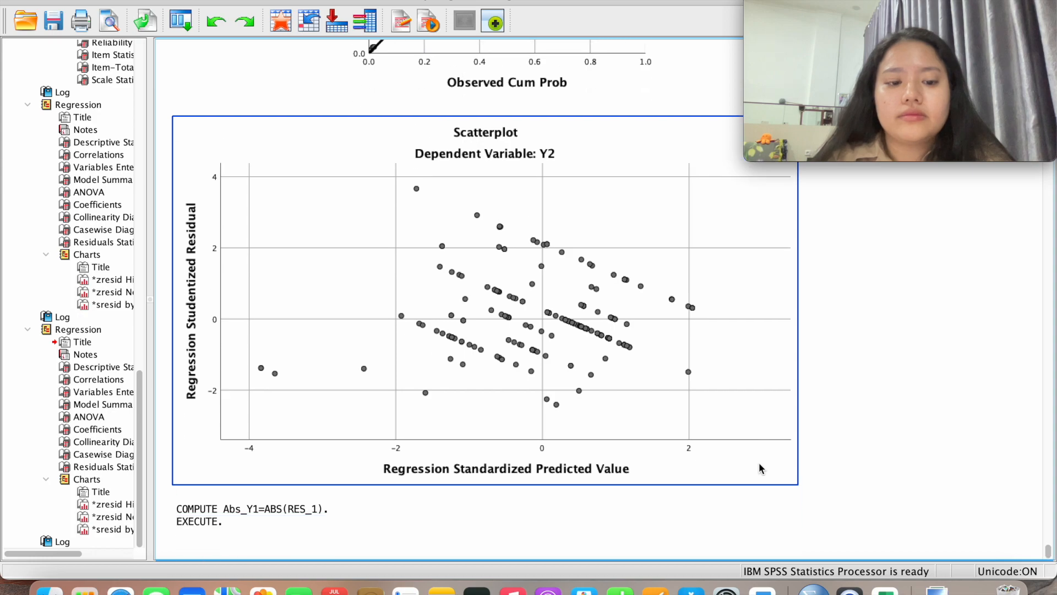
key("ctrl+Up")
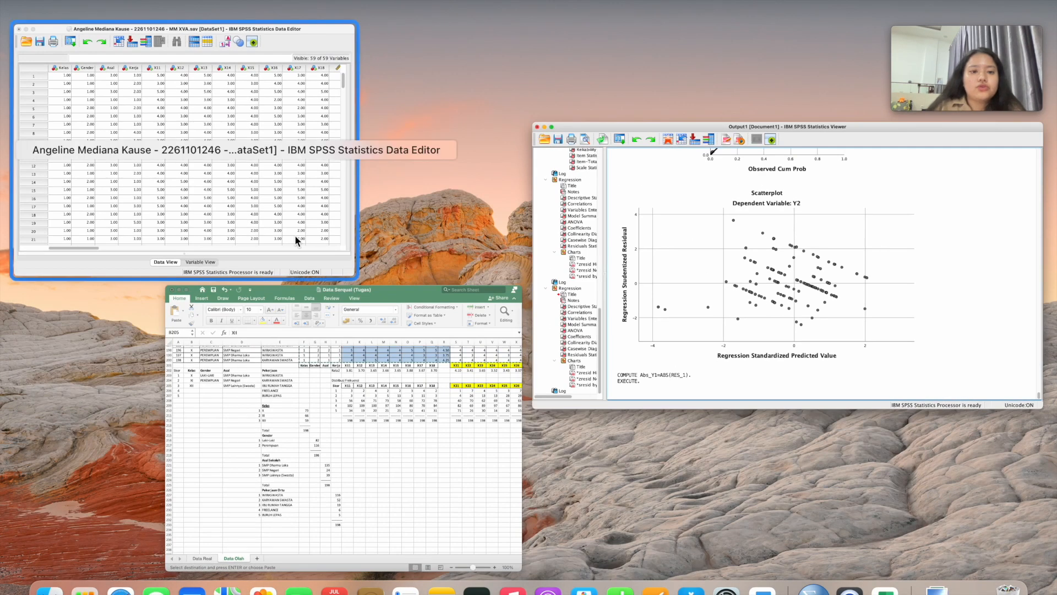
left_click(272, 184)
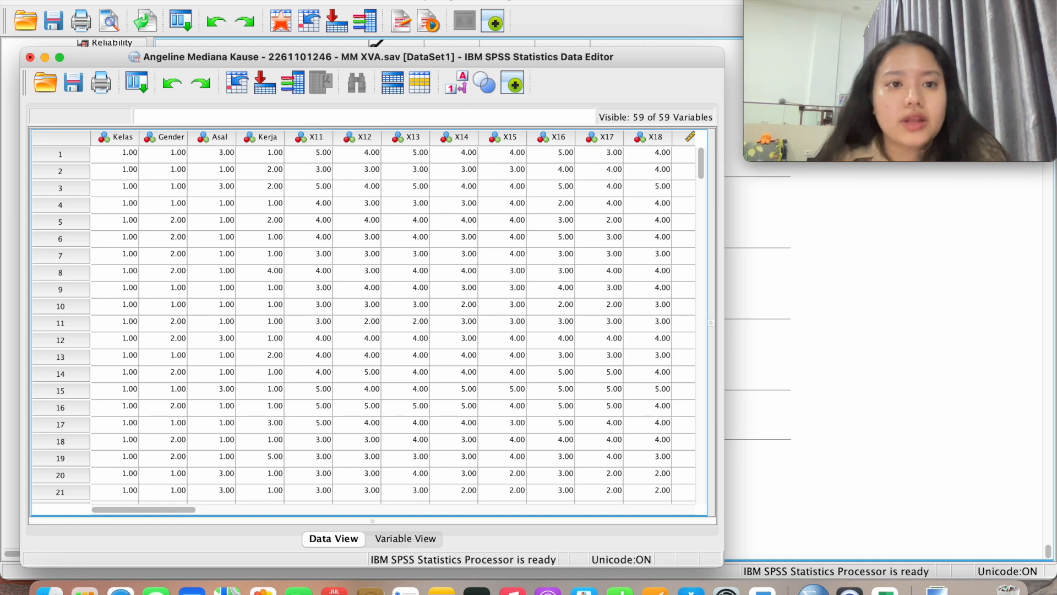
left_click(282, 1)
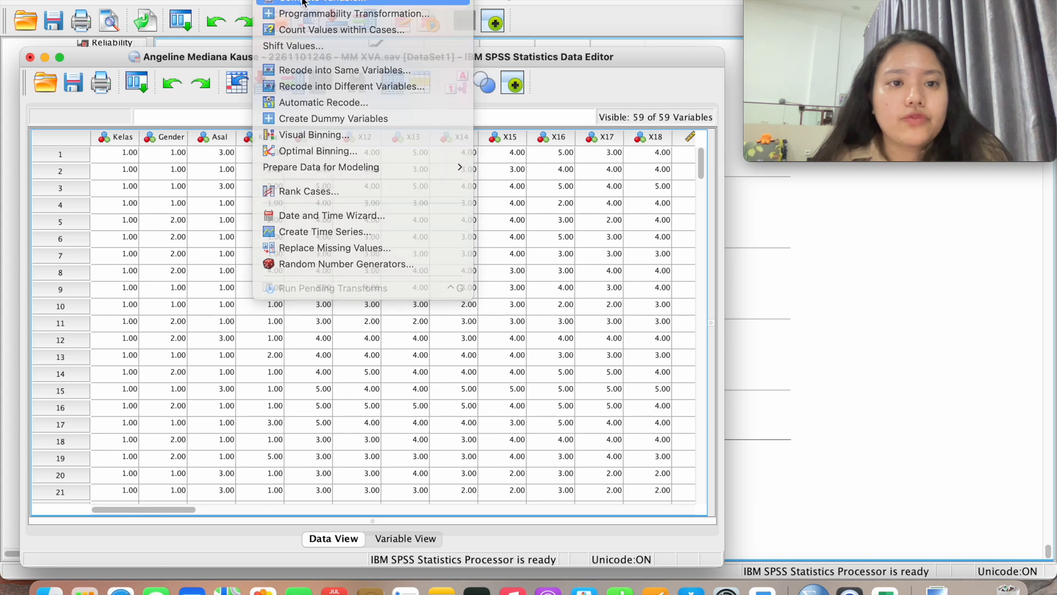
In Compute Variable, change the target to Abs_Y2 and replace ABS(RES_1) with ABS(RES_2), then run it
left_click(304, 1)
left_click(357, 125)
key("BackSpace")
type("2")
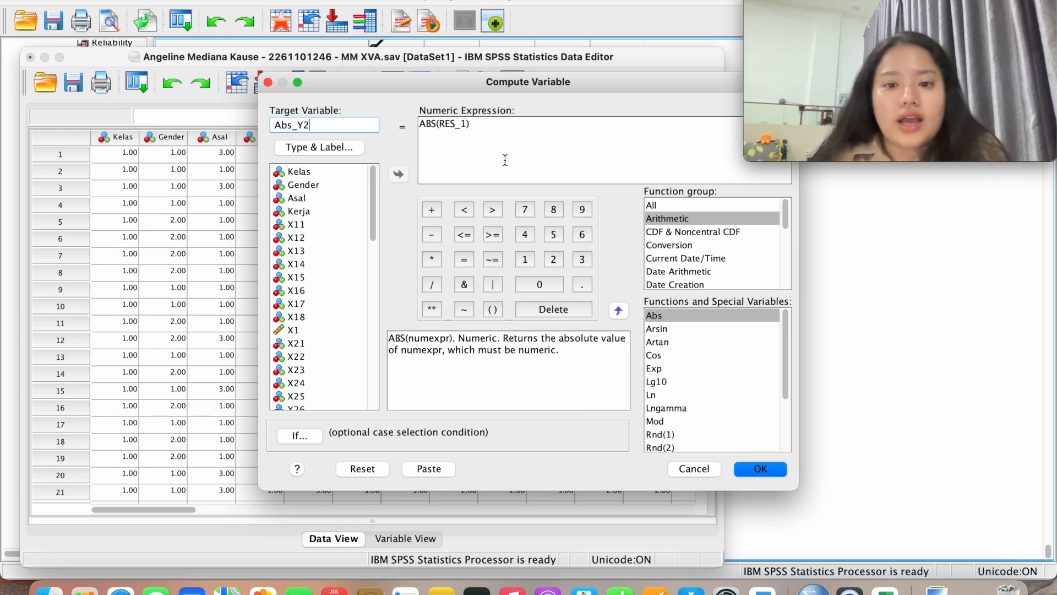
left_click_drag(488, 125, 419, 126)
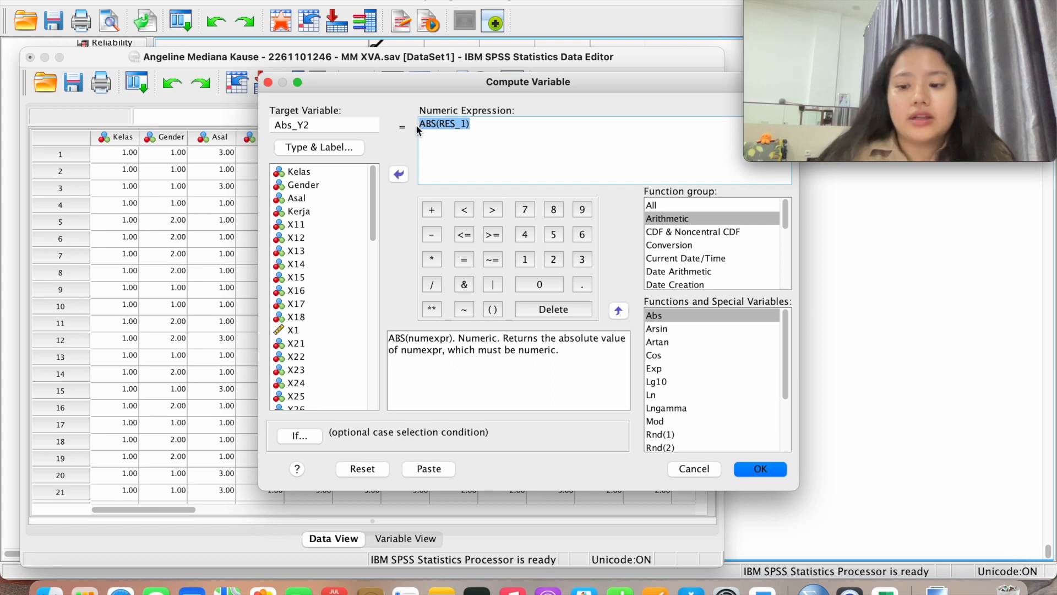
key("BackSpace")
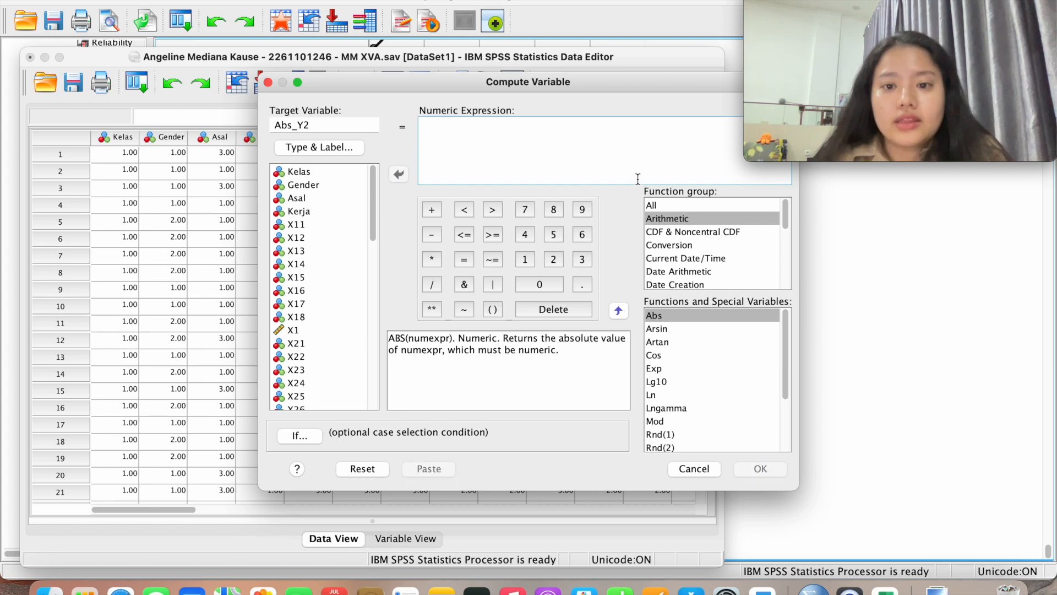
left_click(667, 218)
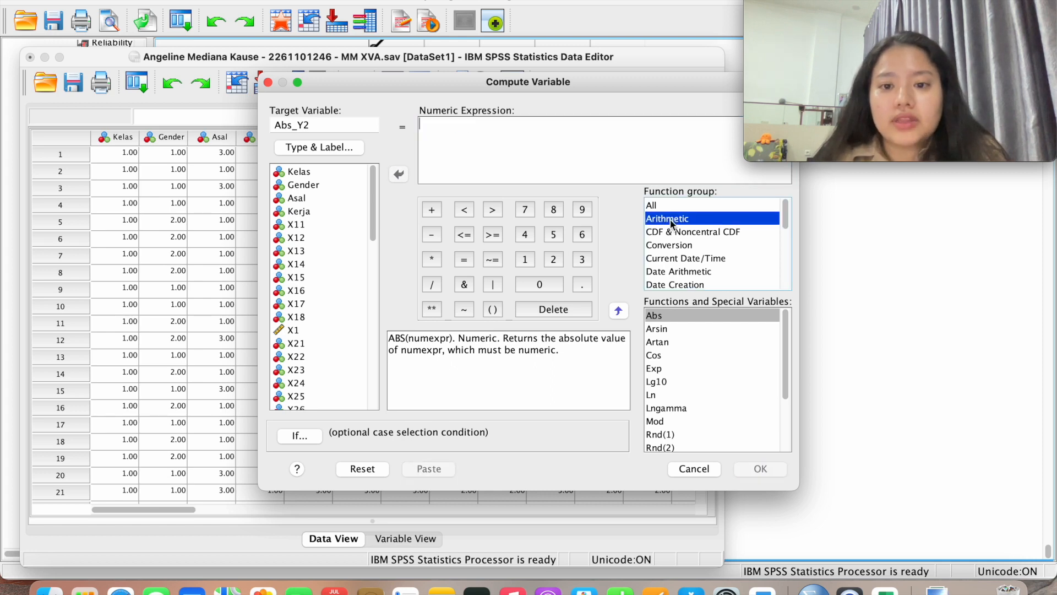
double_click(669, 312)
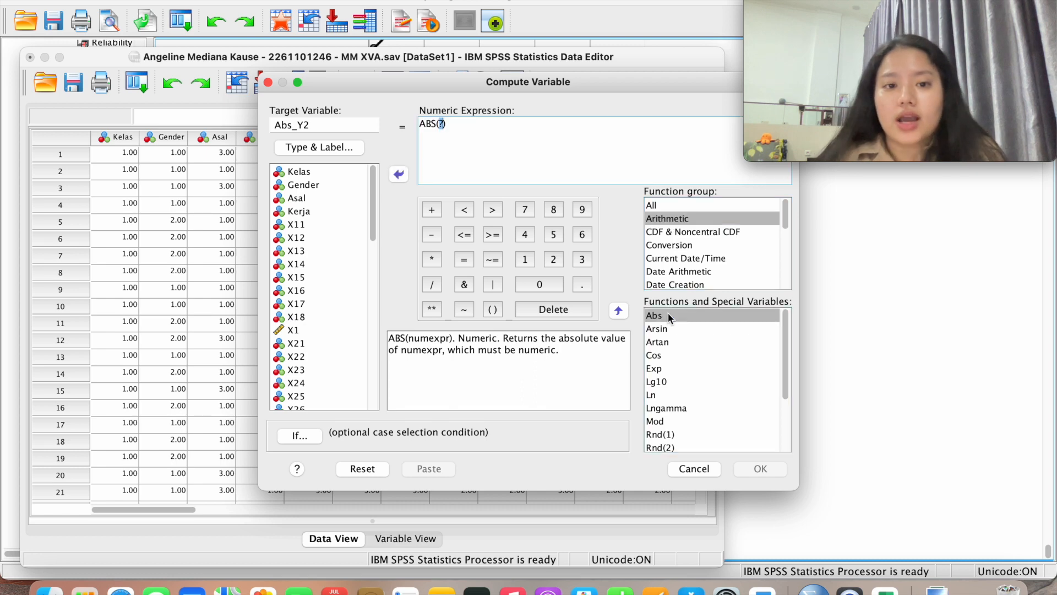
scroll(325, 307, "down", 10)
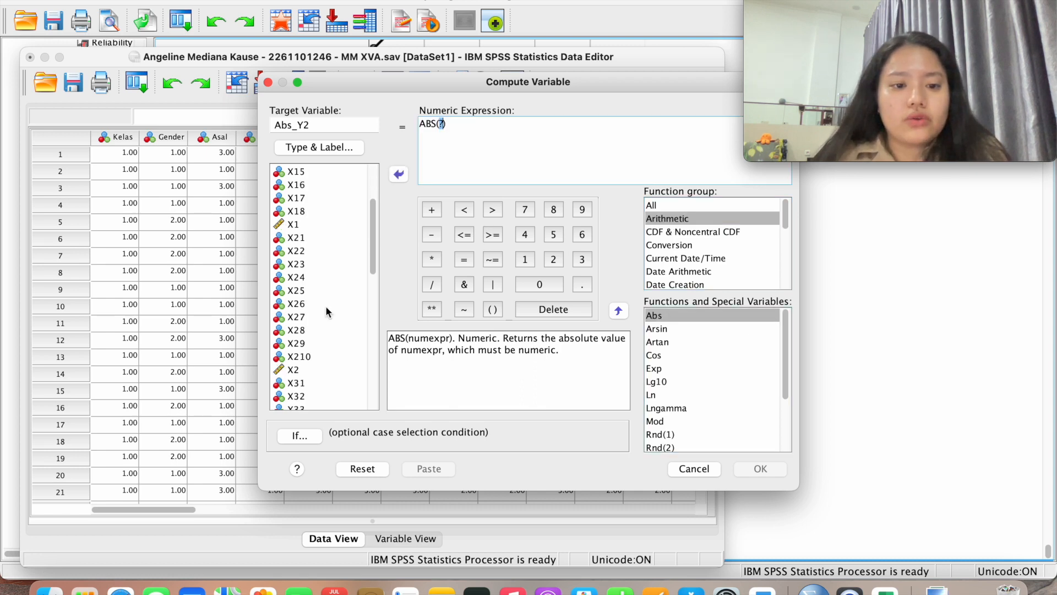
scroll(326, 306, "down", 3)
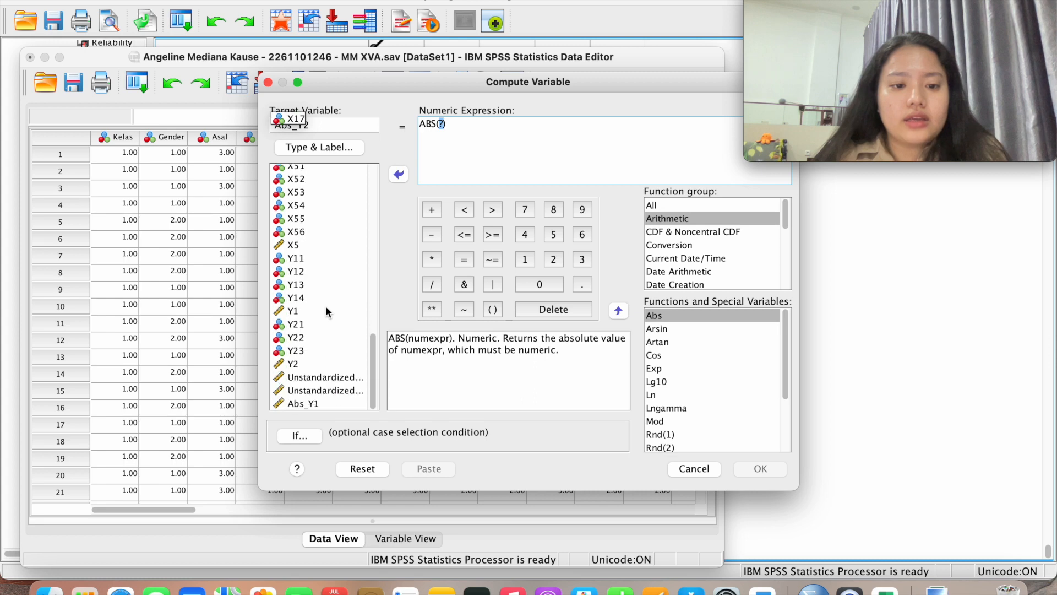
double_click(331, 391)
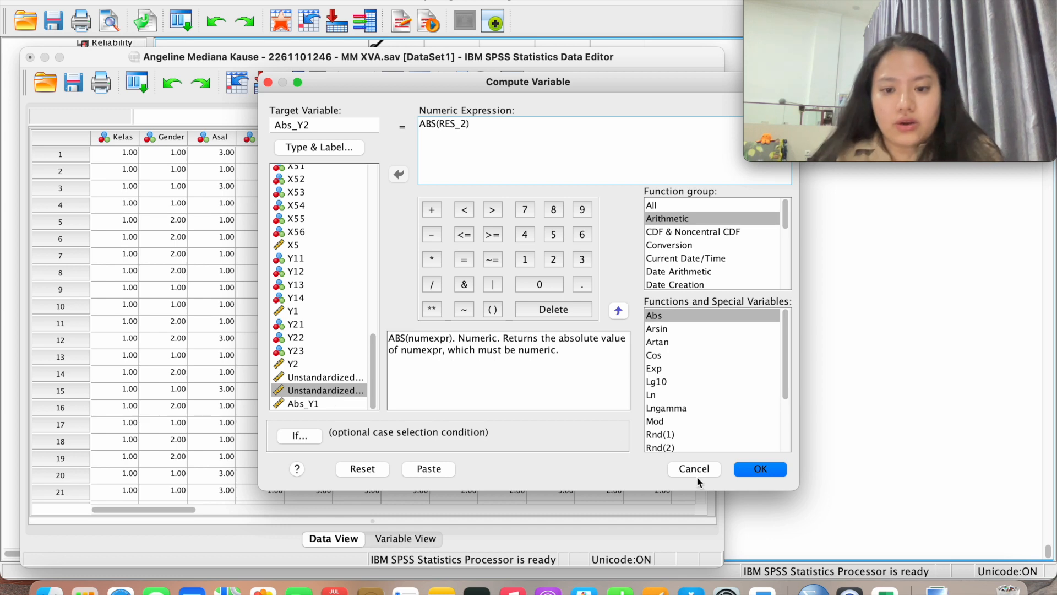
left_click(759, 469)
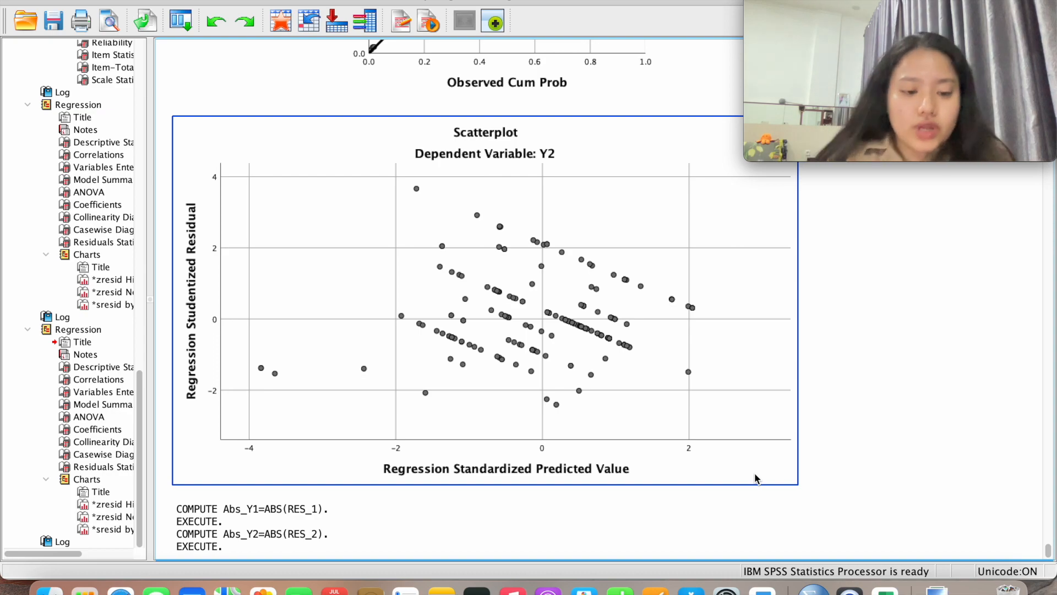
Switch back to the MM XVA.sav Data Editor, now with 60 variables, and open the Transform menu
left_click(376, 526)
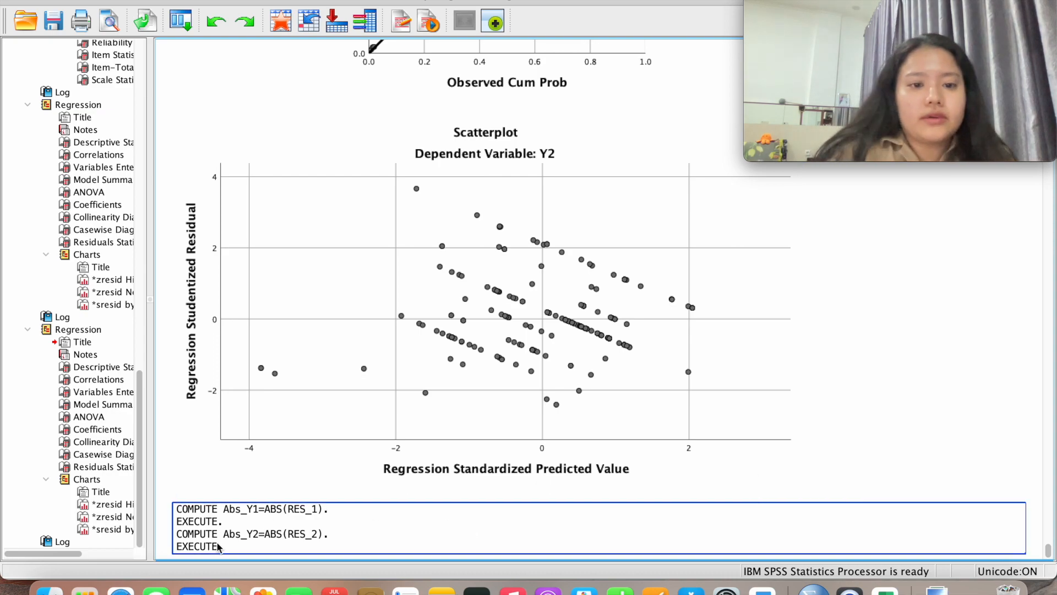
key("ctrl+Up")
left_click(240, 219)
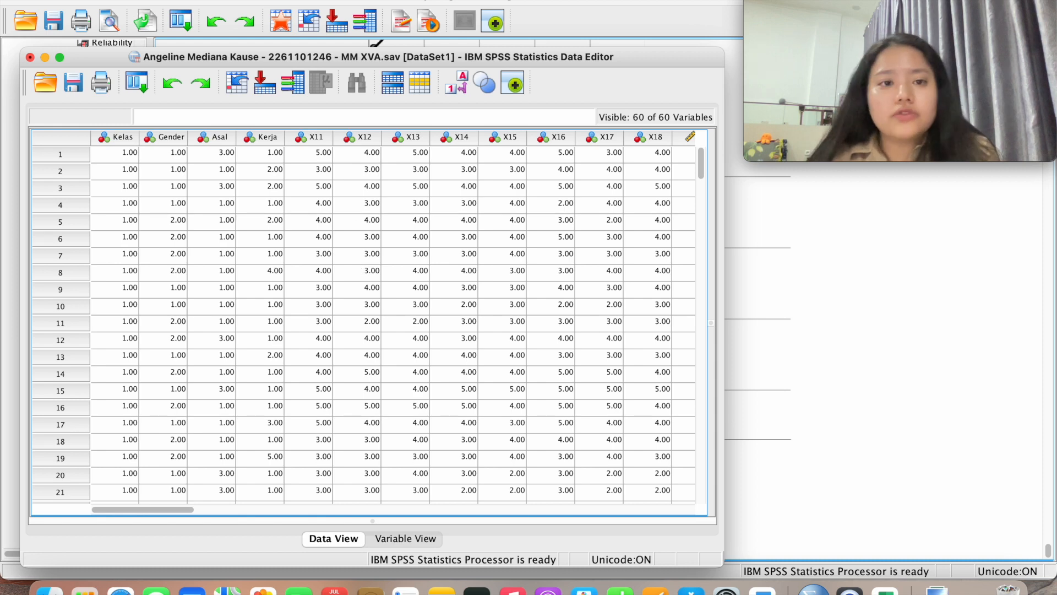
left_click(281, 1)
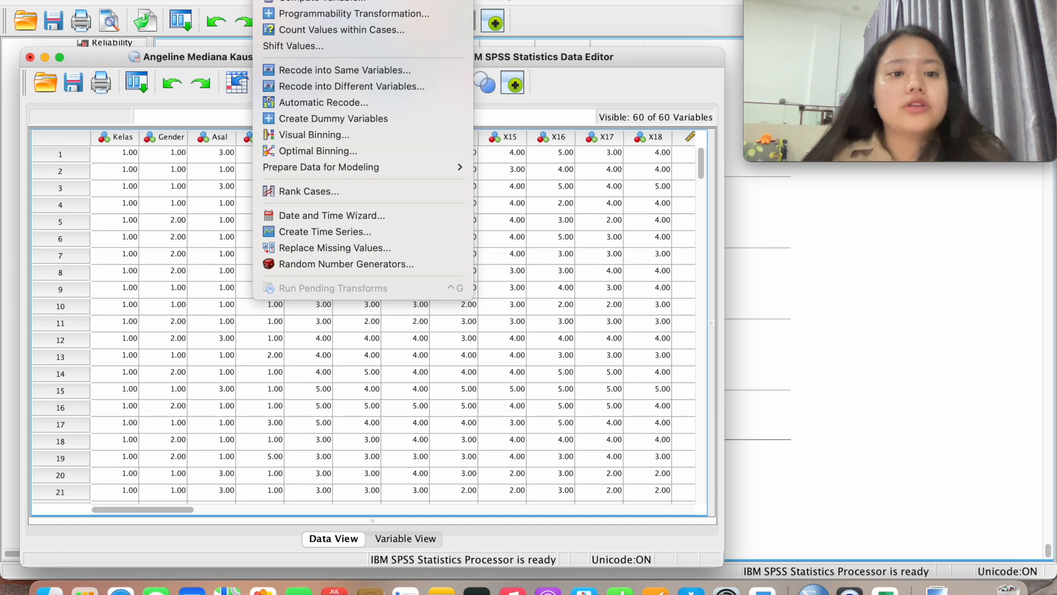
Clear the old ABS(RES_2) expression and name the new target variable Ln_Y1
left_click(333, 1)
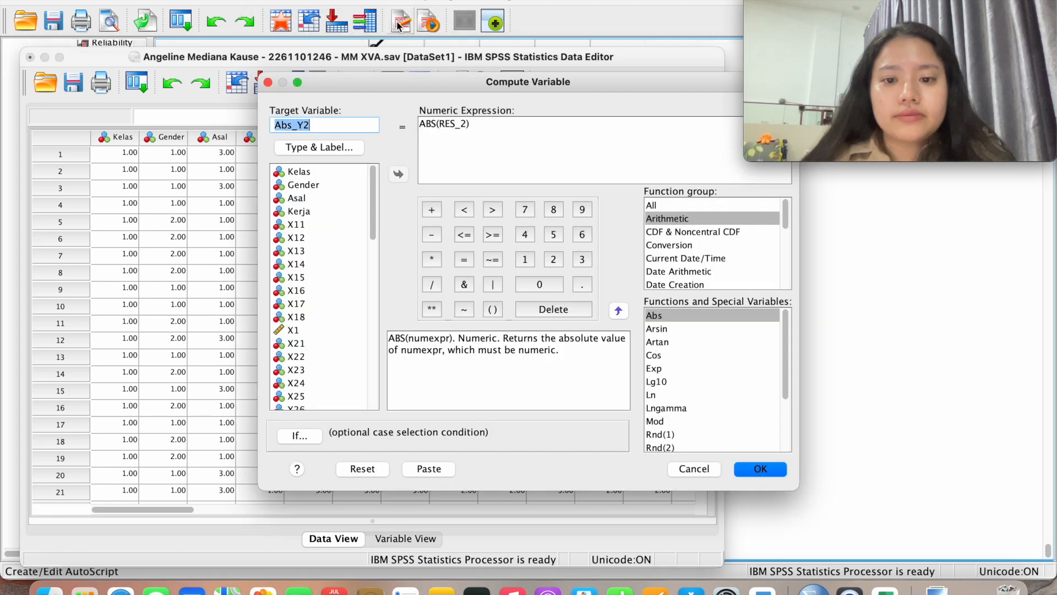
key("BackSpace")
left_click(552, 120)
left_click_drag(551, 121, 377, 122)
key("BackSpace")
left_click(320, 118)
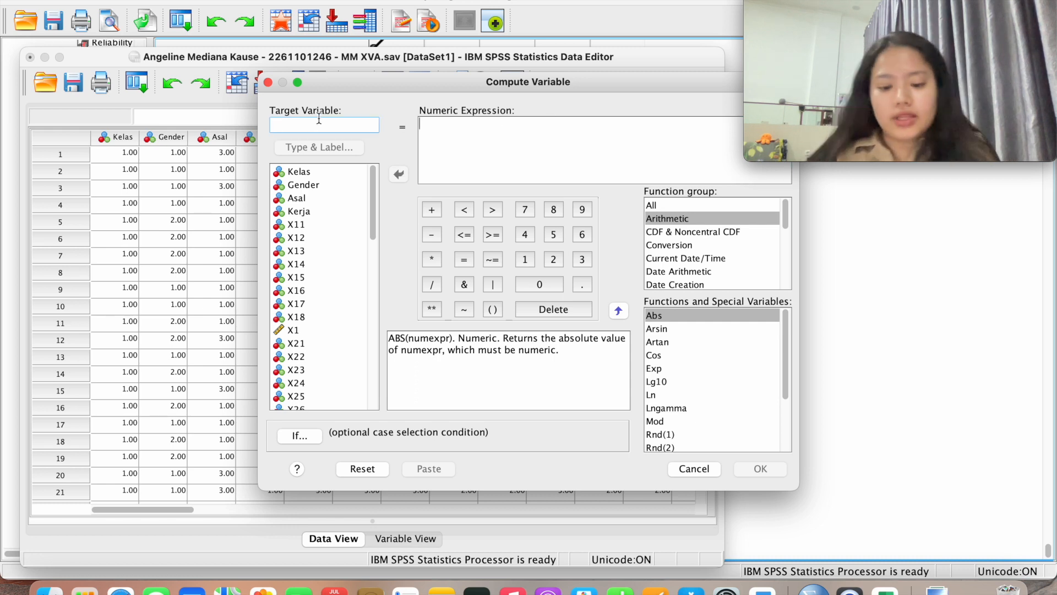
type("Ln")
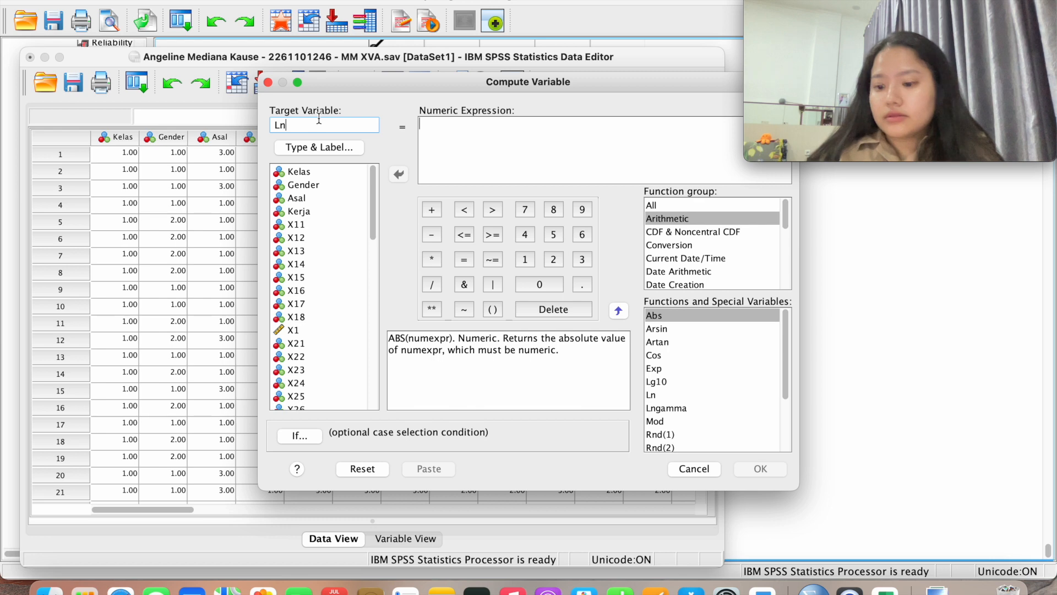
type("_Y1")
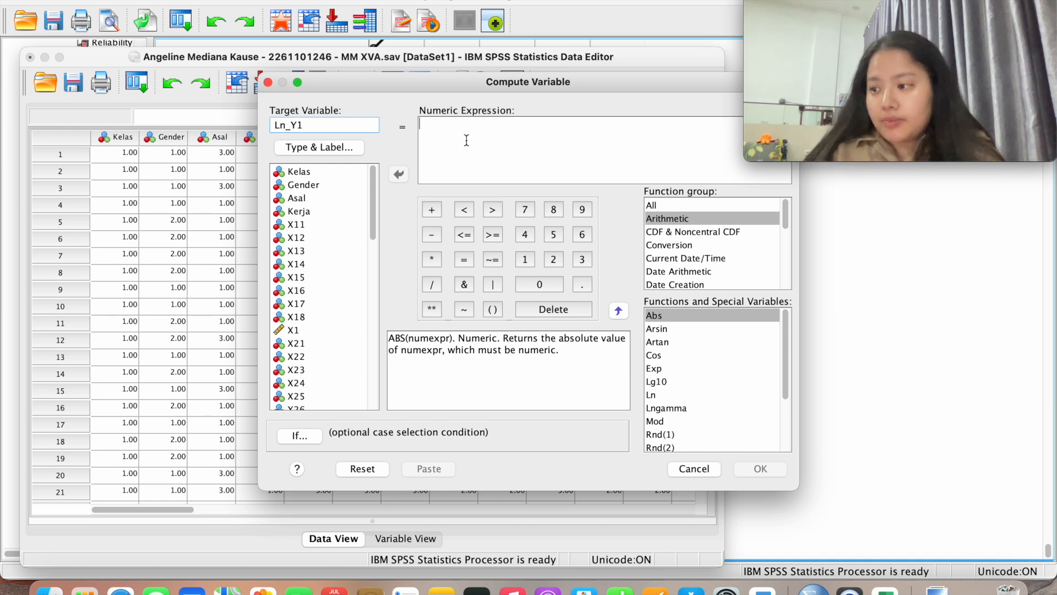
Build the expression LN(RES_1 ** 2) from the Ln function and keypad, then run it
left_click(684, 222)
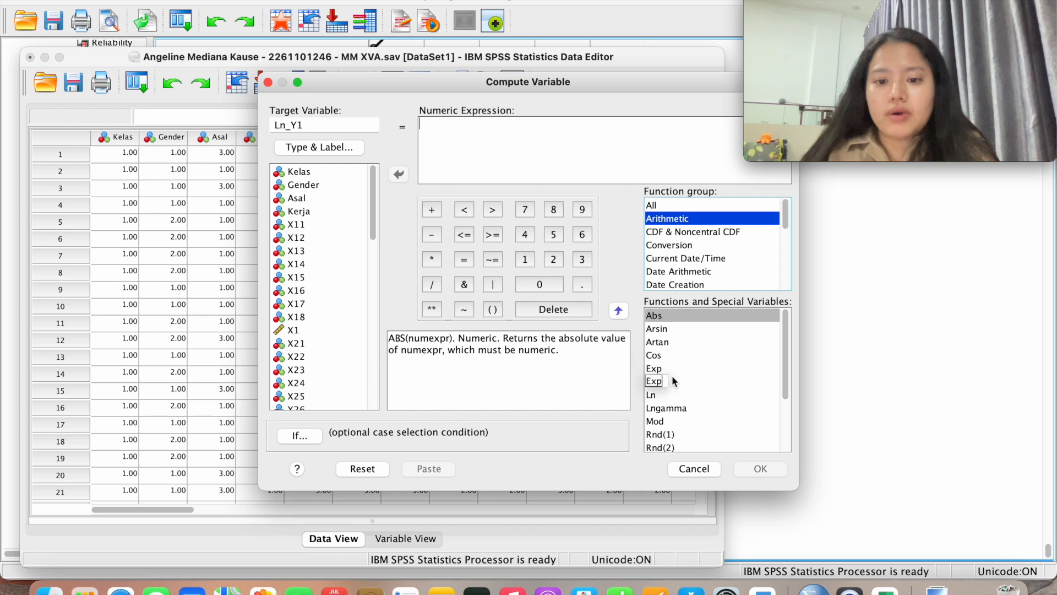
left_click(662, 392)
double_click(662, 392)
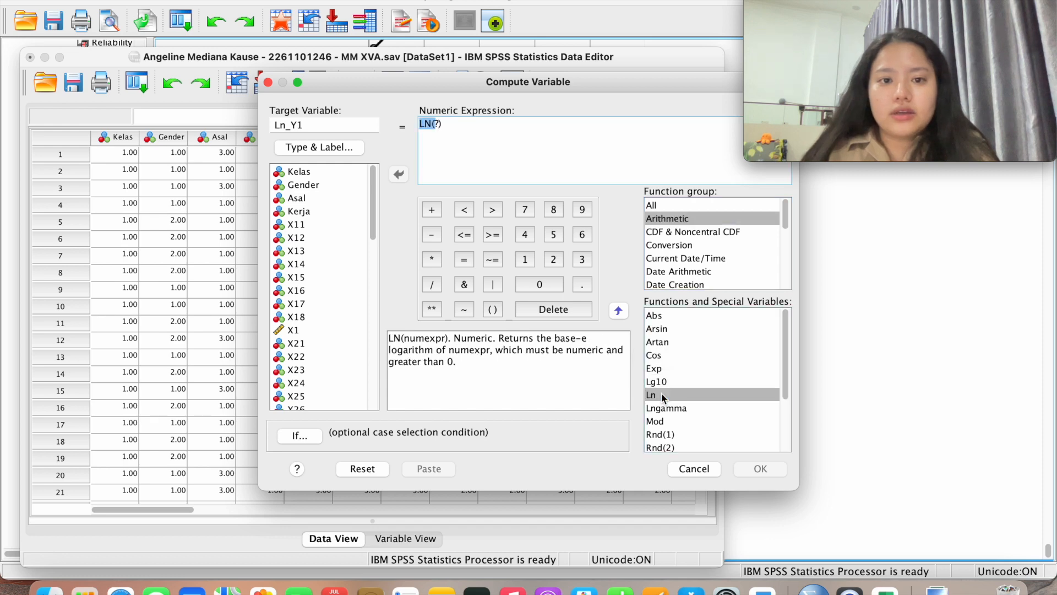
left_click(442, 152)
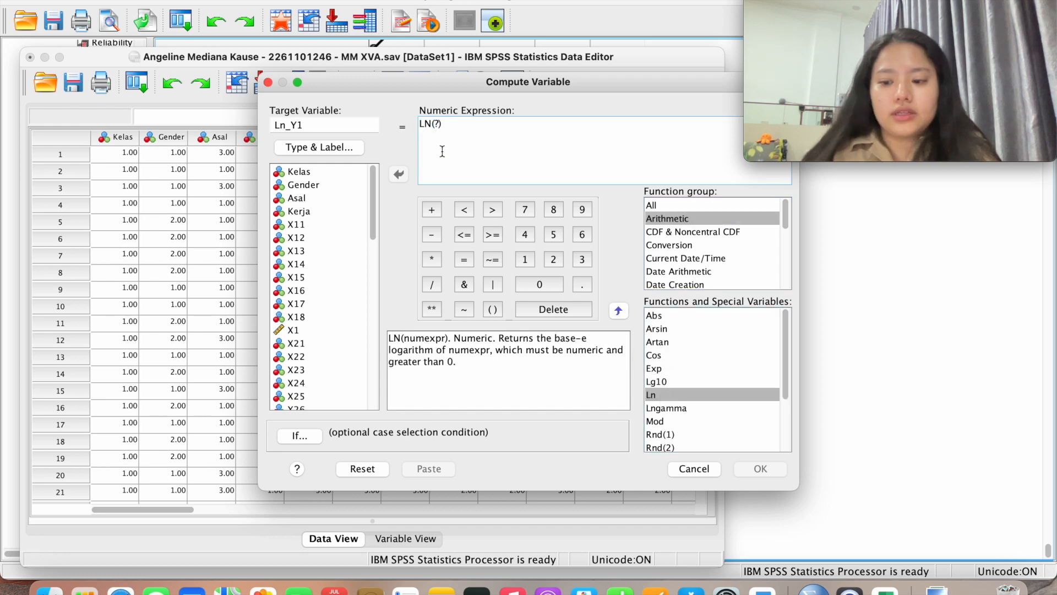
key("BackSpace")
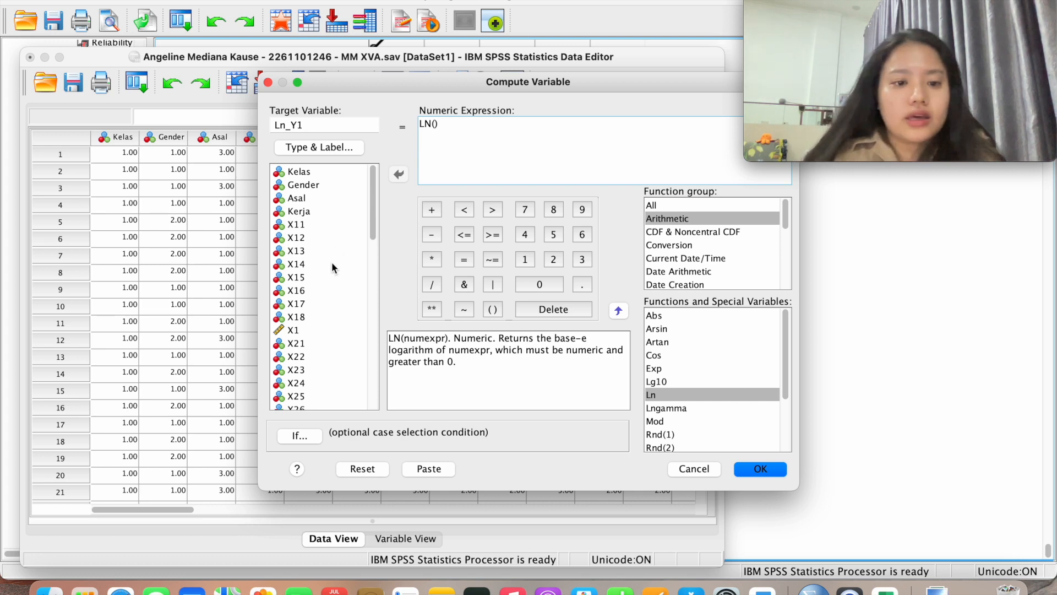
scroll(331, 262, "down", 15)
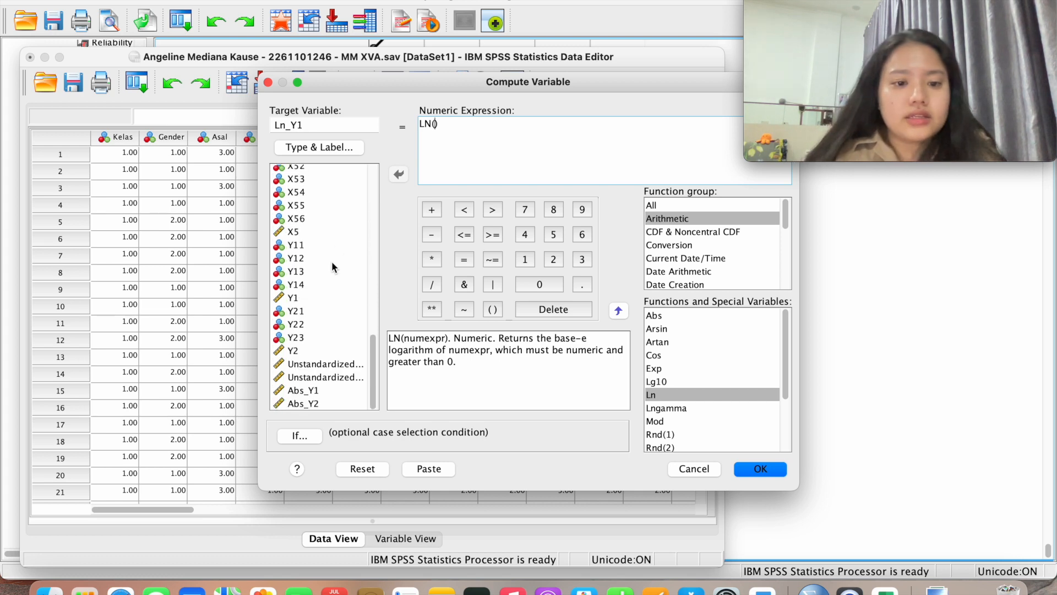
double_click(340, 364)
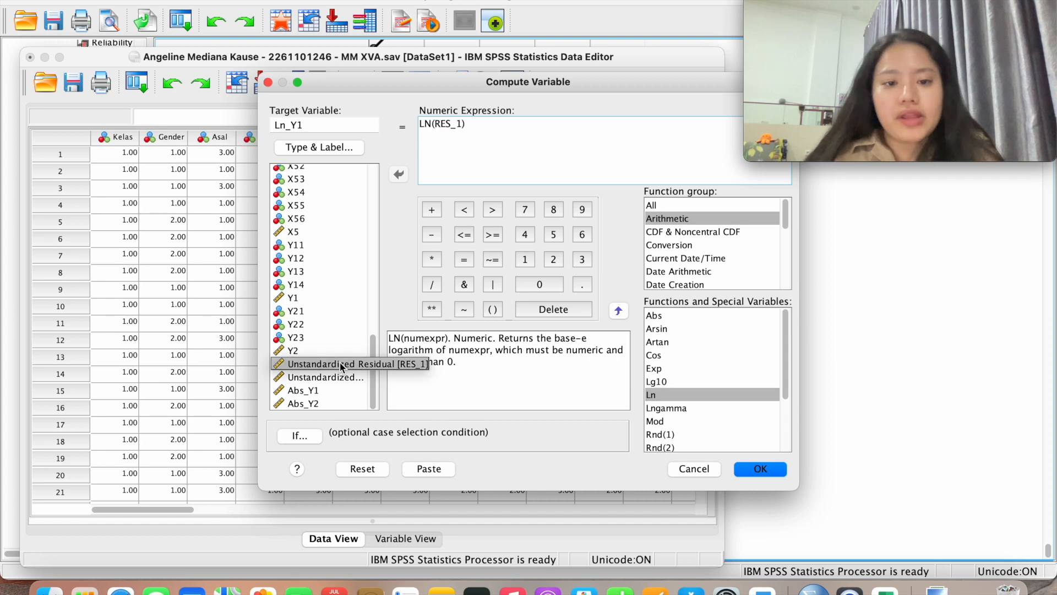
left_click(434, 313)
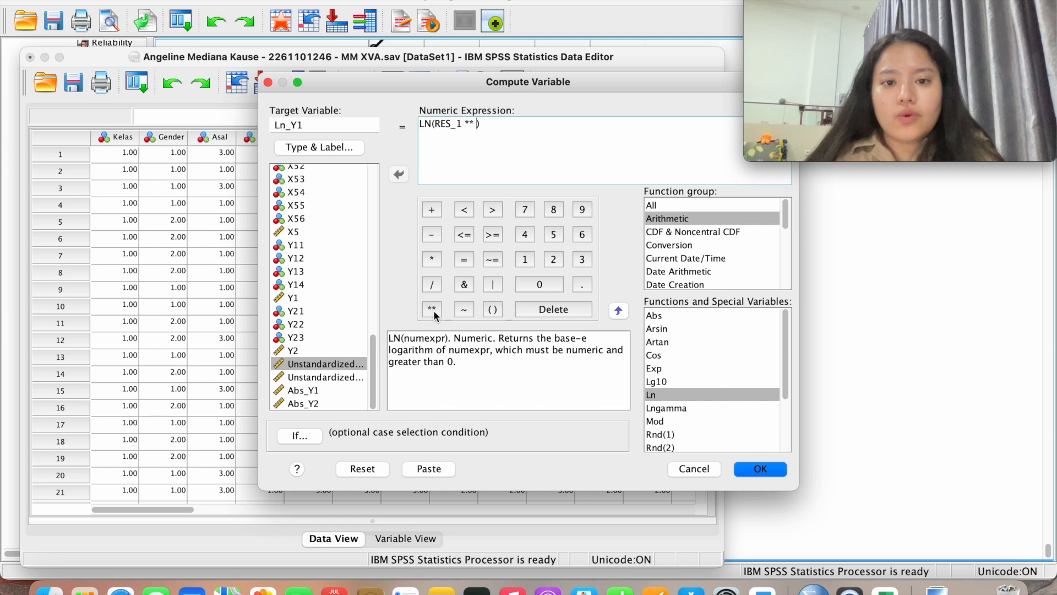
left_click(551, 259)
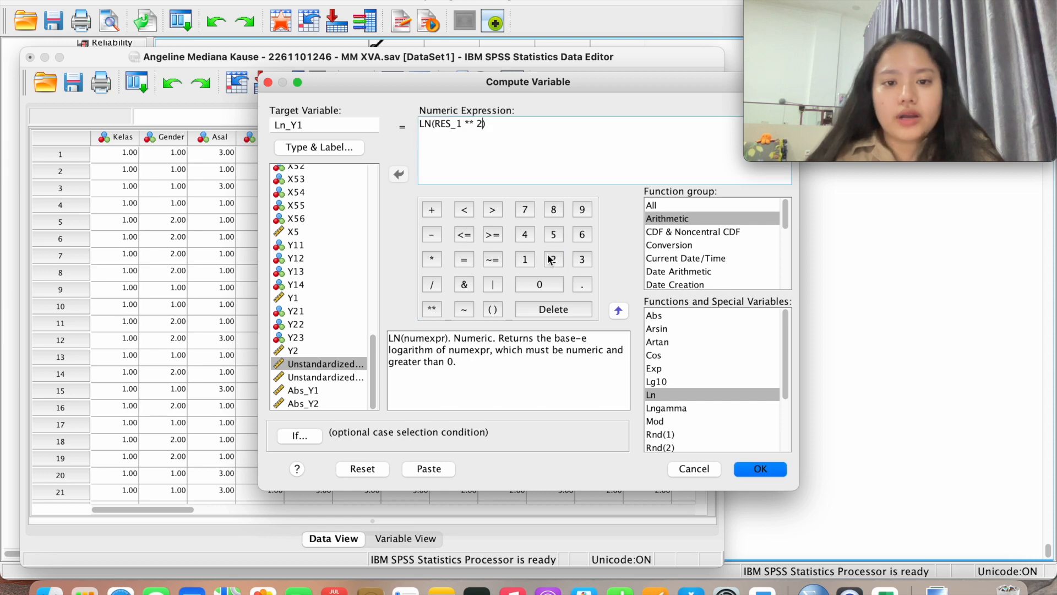
left_click(767, 474)
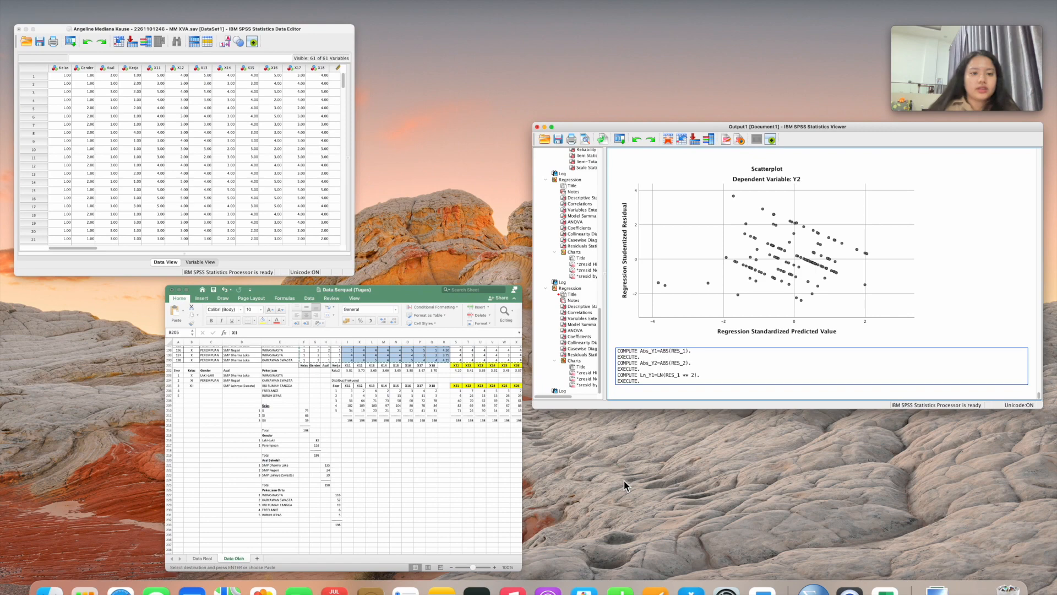
left_click(180, 180)
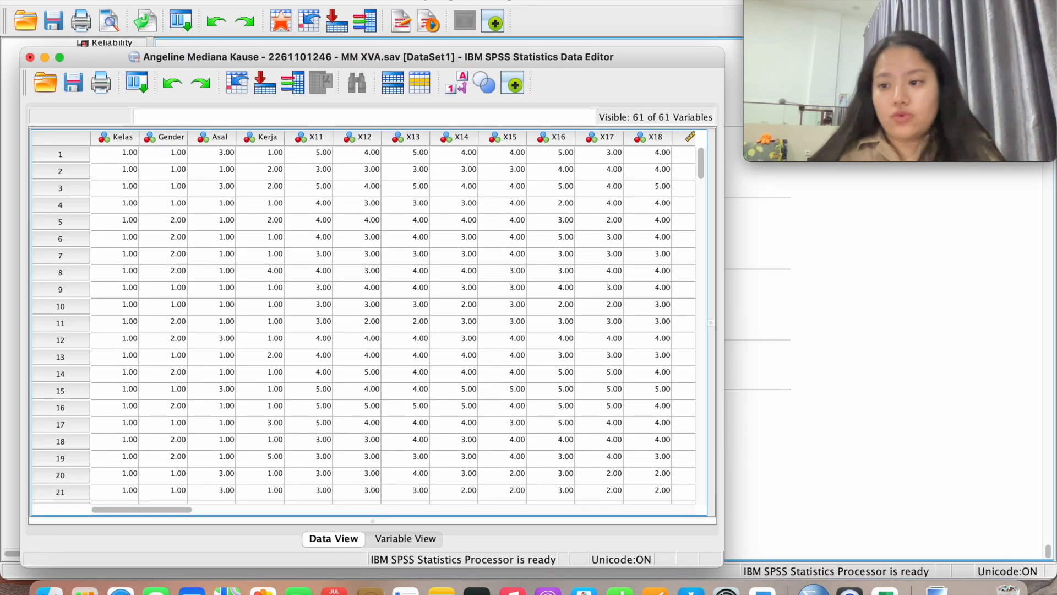
left_click(282, 0)
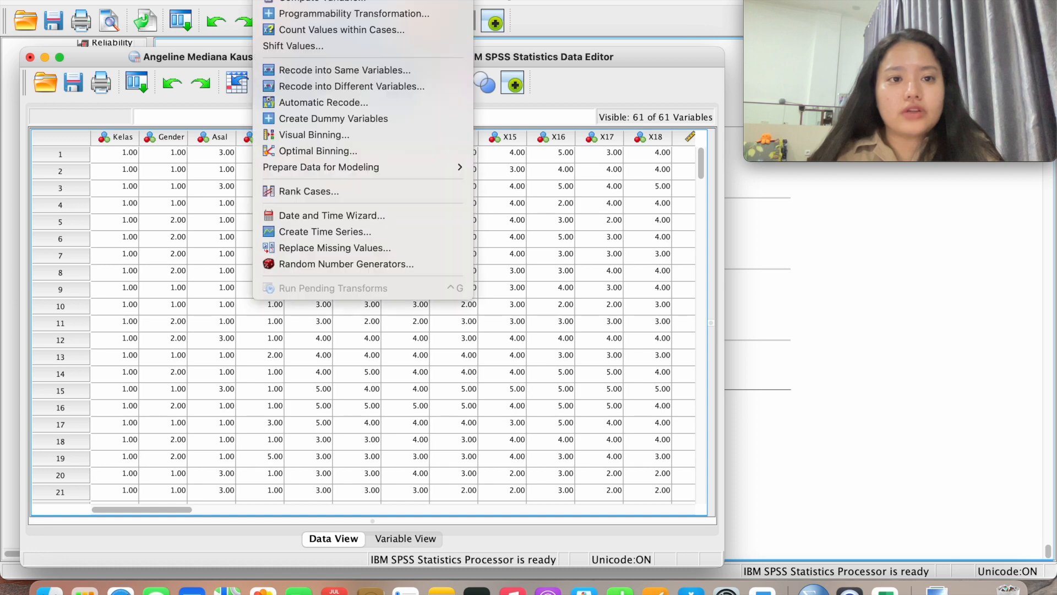
Rename the Compute Variable target from Ln_Y1 to Ln_Y2 and clear the old LN(RES_1 ** 2) expression
left_click(330, 0)
left_click(321, 126)
key("BackSpace")
type("2")
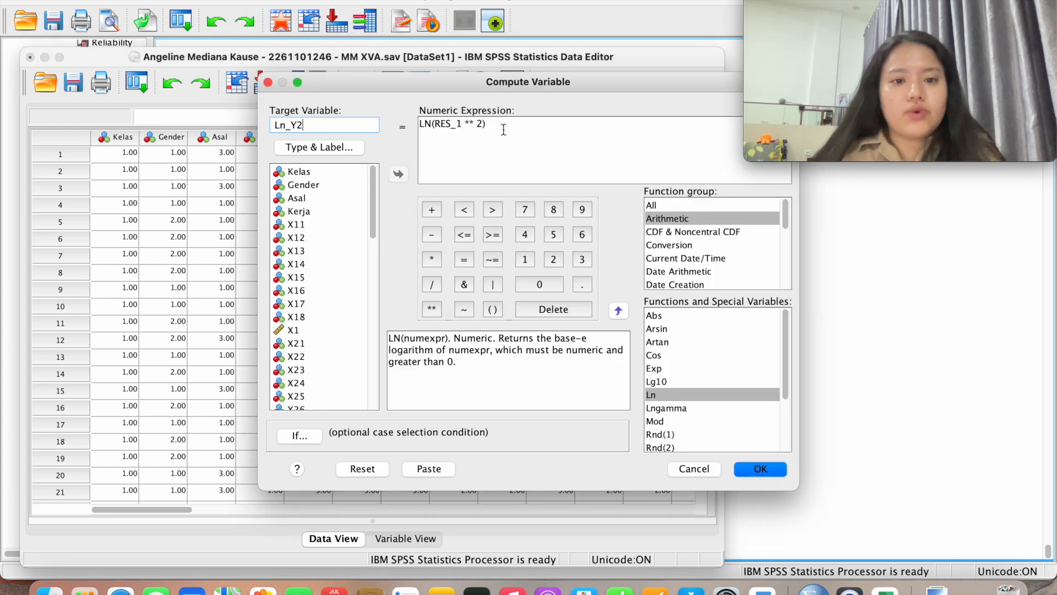
left_click_drag(500, 129, 392, 120)
key("BackSpace")
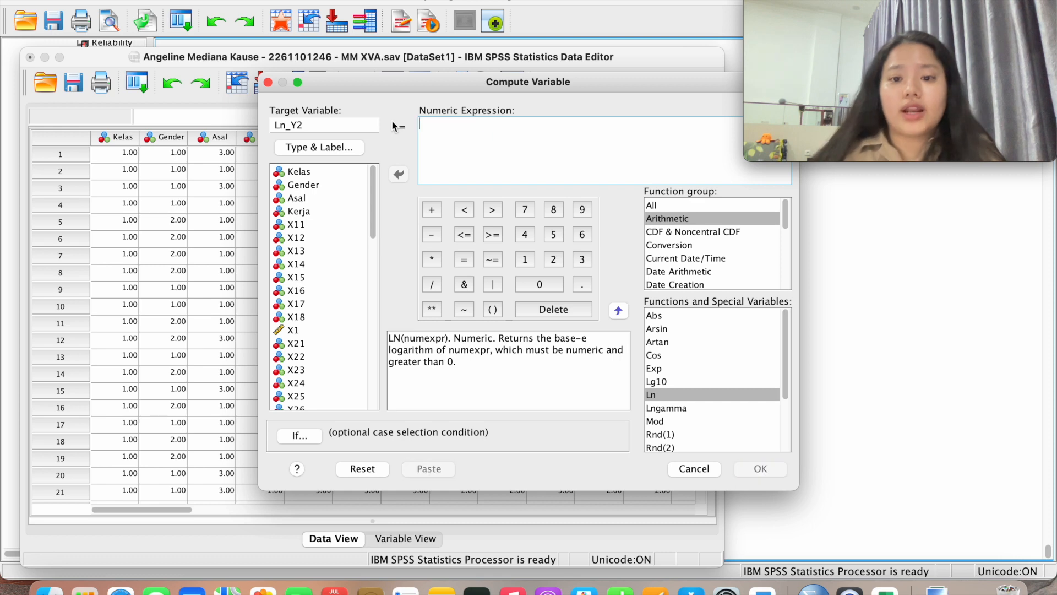
Build LN(RES_2 ** 2), redoing a malformed first attempt, and run the computation
left_click(675, 220)
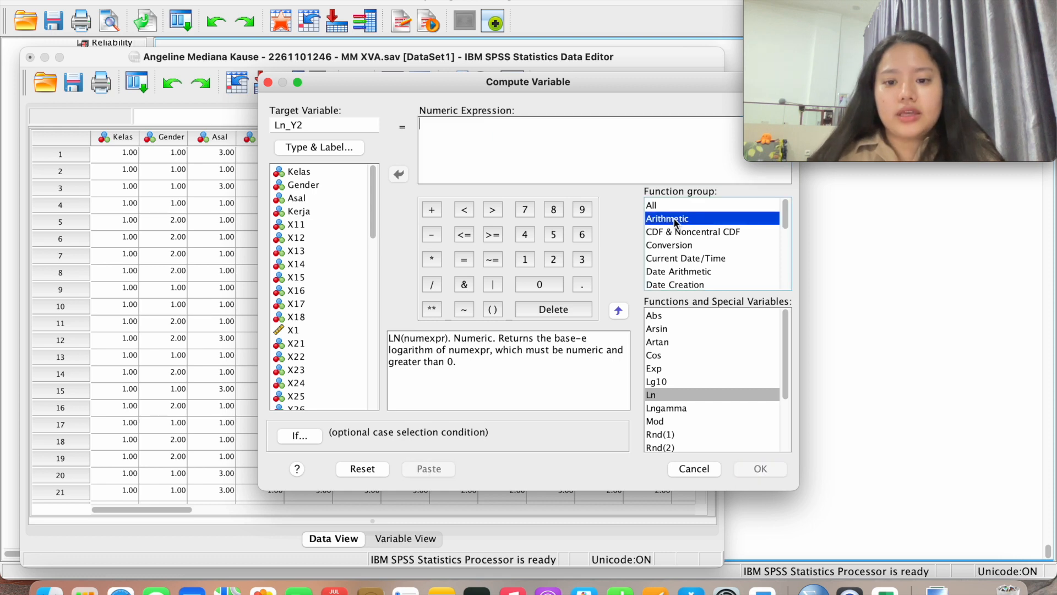
double_click(682, 390)
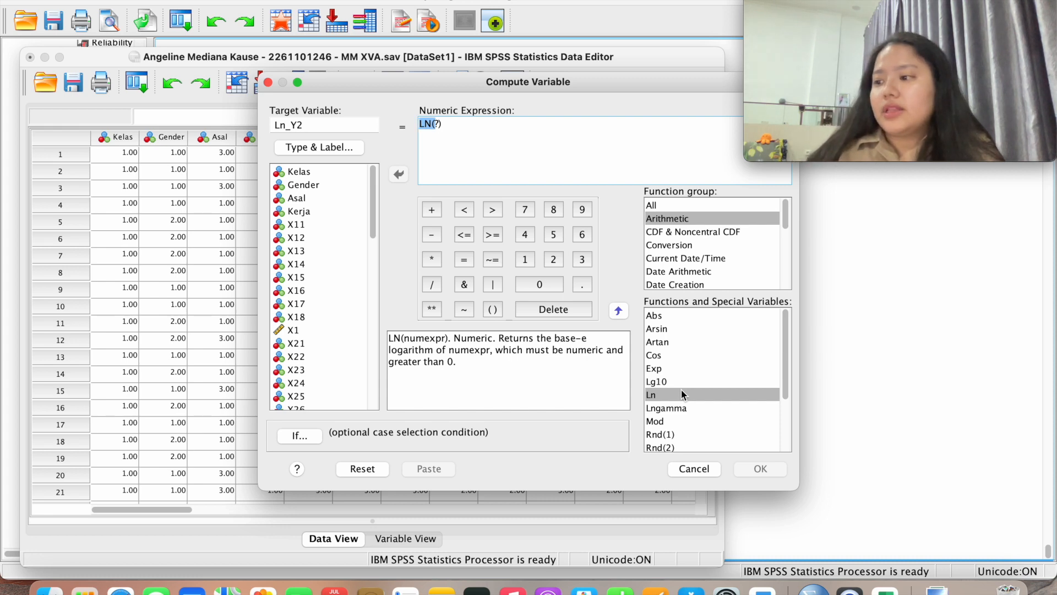
scroll(333, 363, "down", 10)
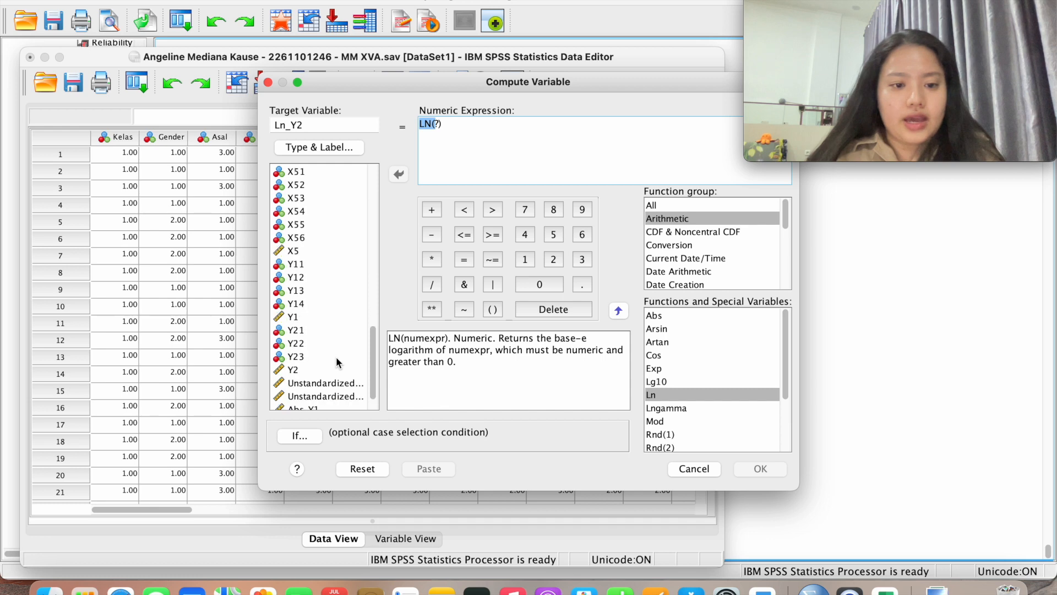
scroll(337, 361, "down", 3)
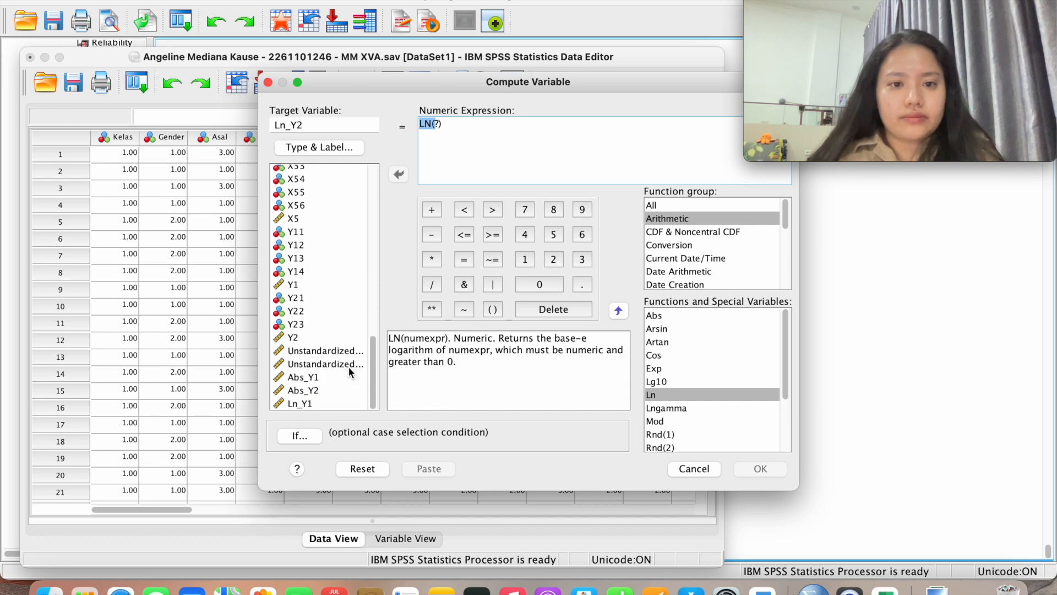
double_click(348, 364)
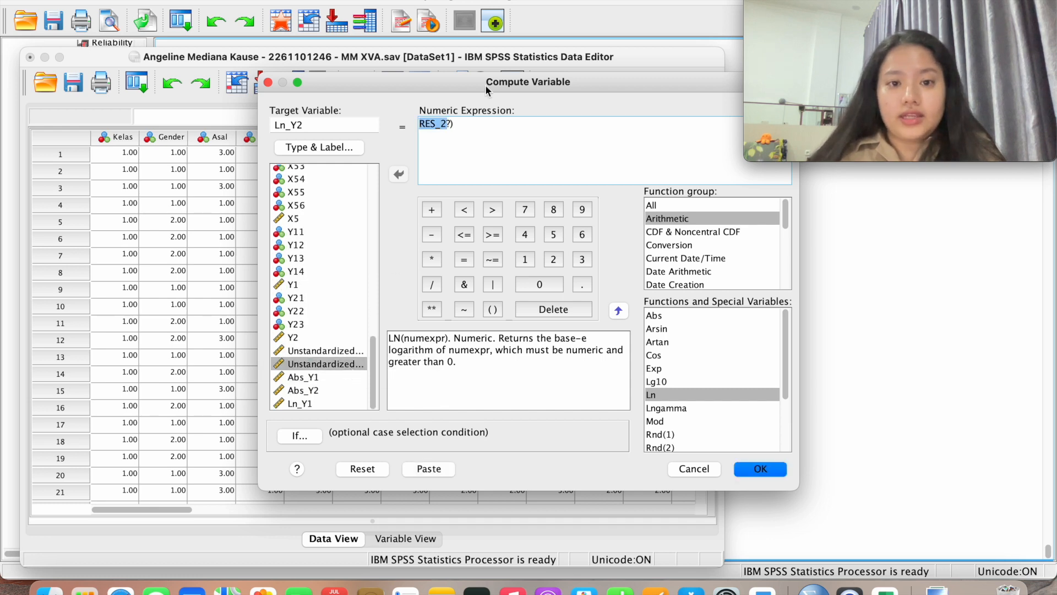
left_click_drag(489, 121, 418, 124)
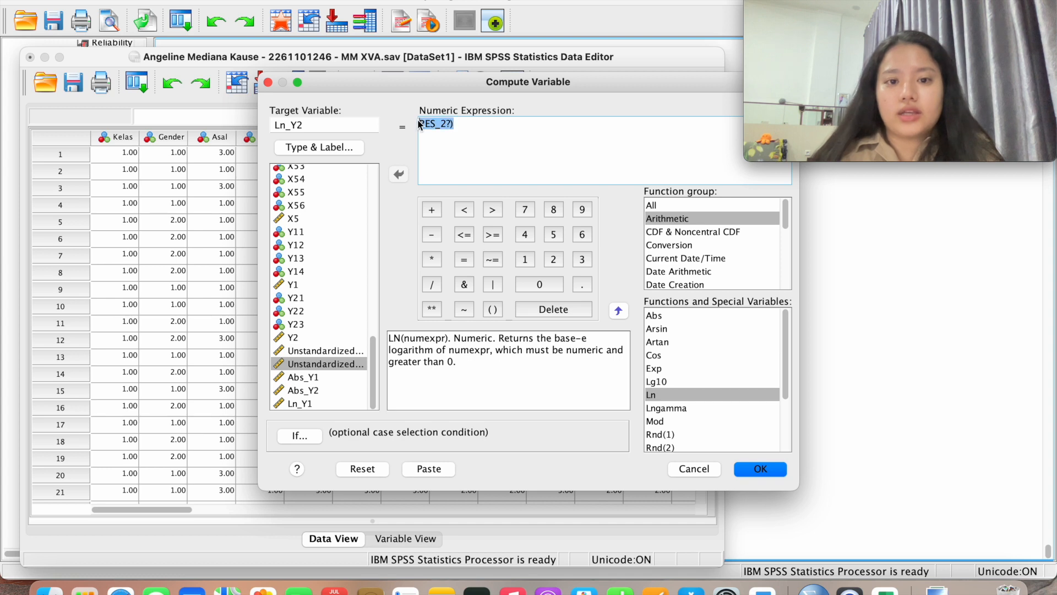
key("BackSpace")
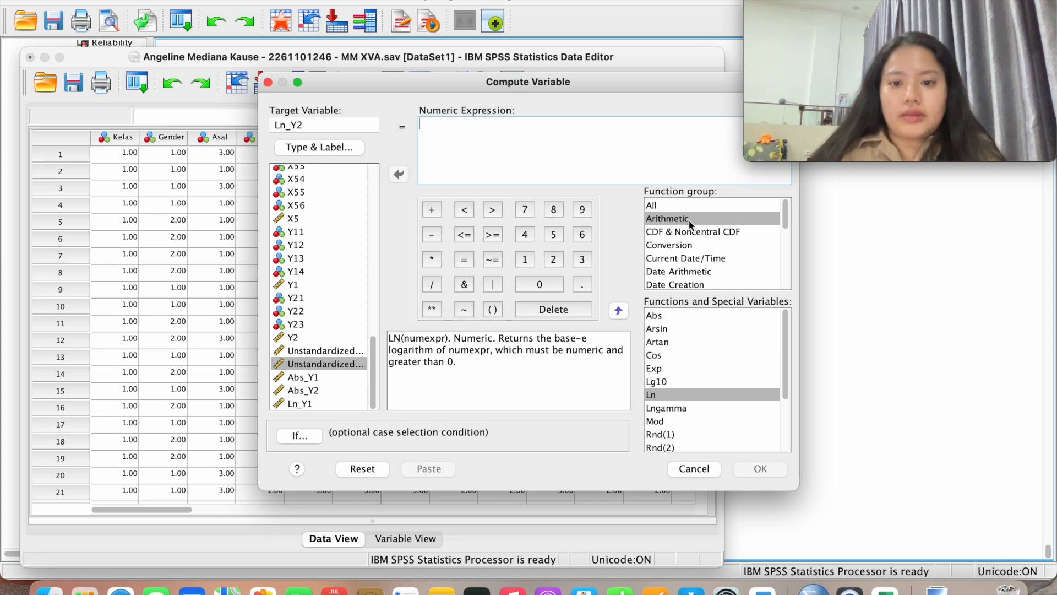
double_click(678, 393)
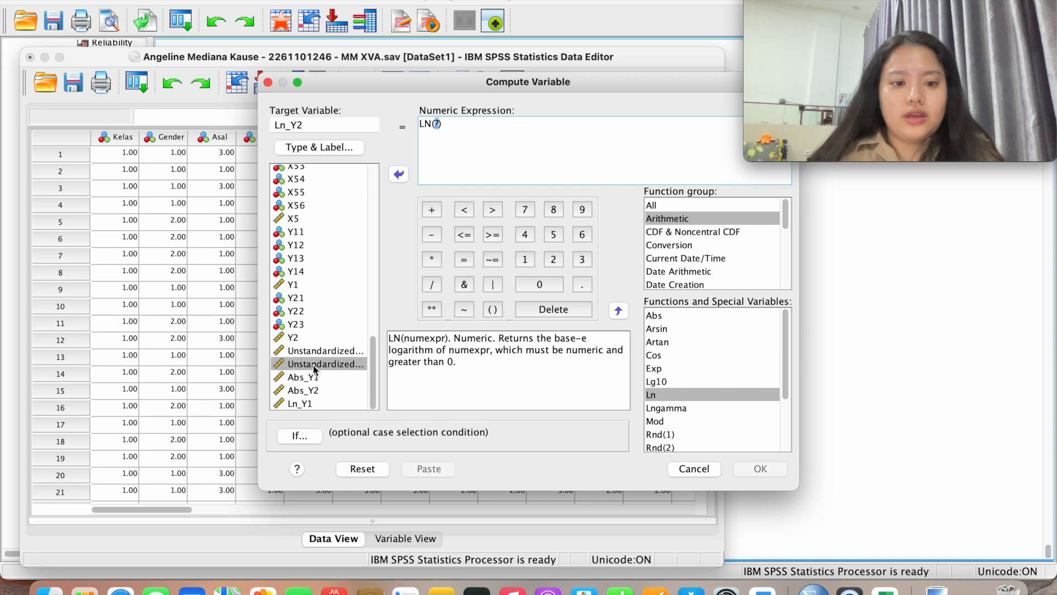
double_click(313, 365)
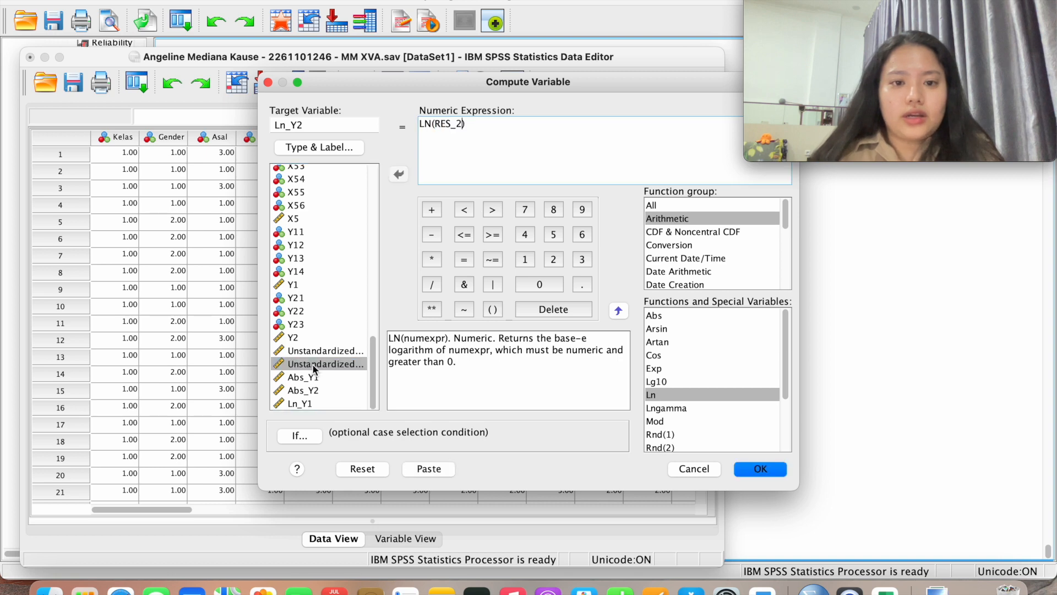
left_click(431, 310)
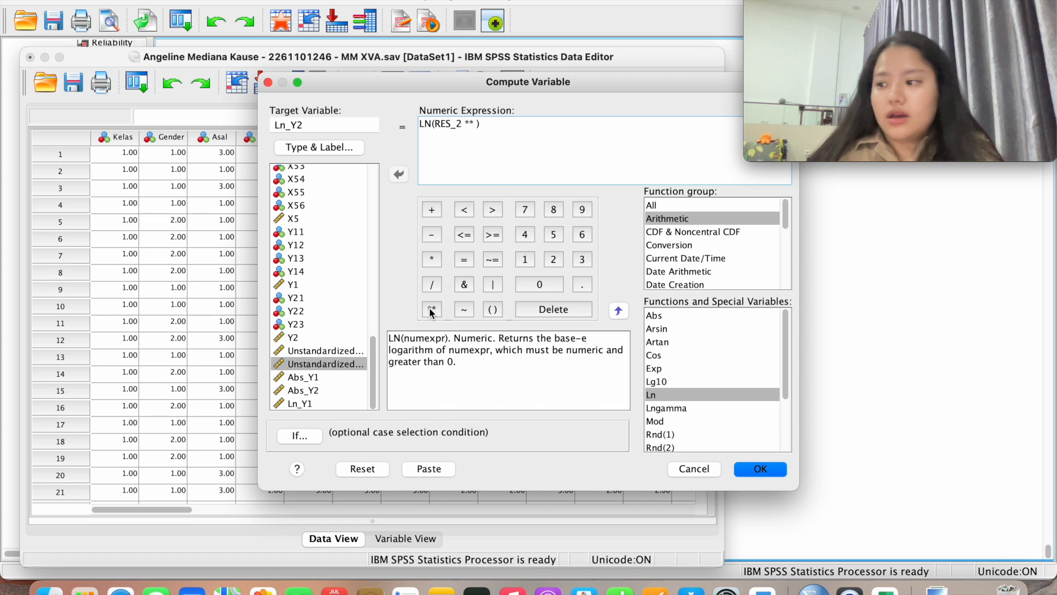
left_click(553, 260)
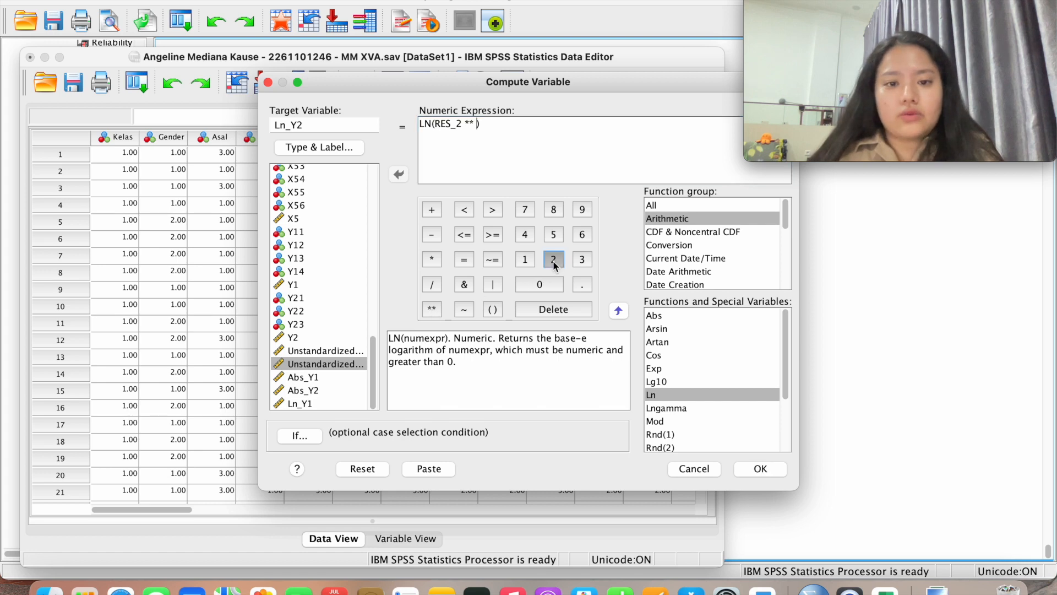
left_click(770, 471)
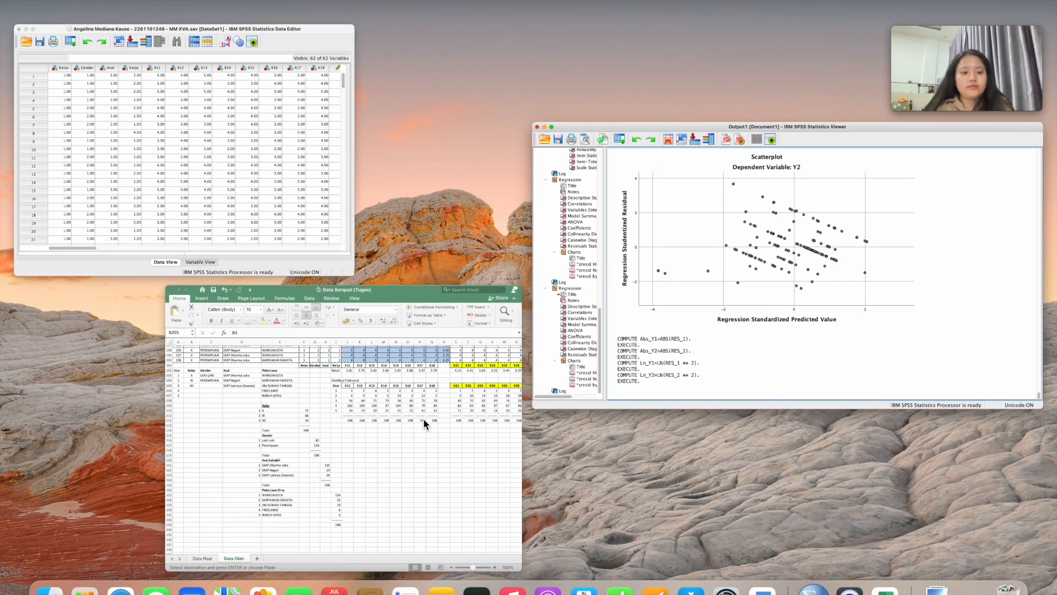
Check Variable View, then scroll Data View to the filled Abs_Y1, Abs_Y2, Ln_Y1 and Ln_Y2 columns
left_click(329, 176)
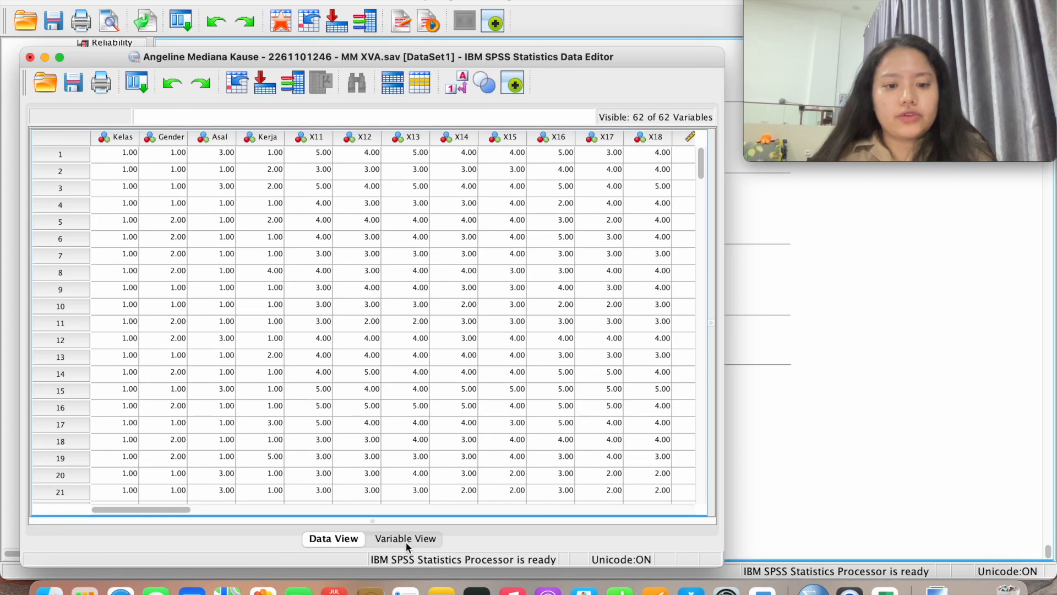
left_click(406, 539)
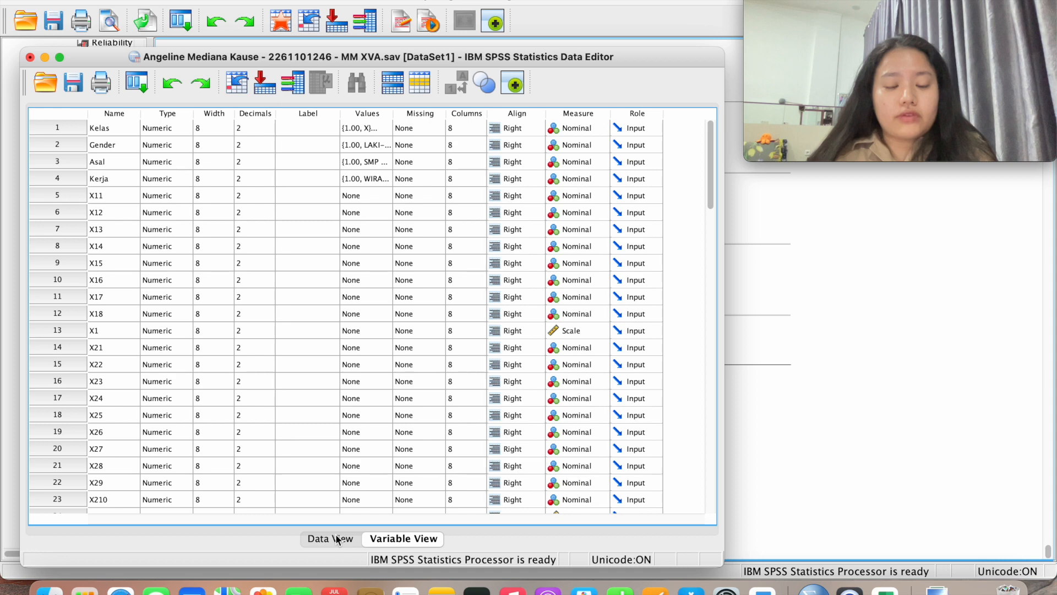
left_click(330, 539)
scroll(404, 398, "right", 10)
scroll(404, 404, "right", 10)
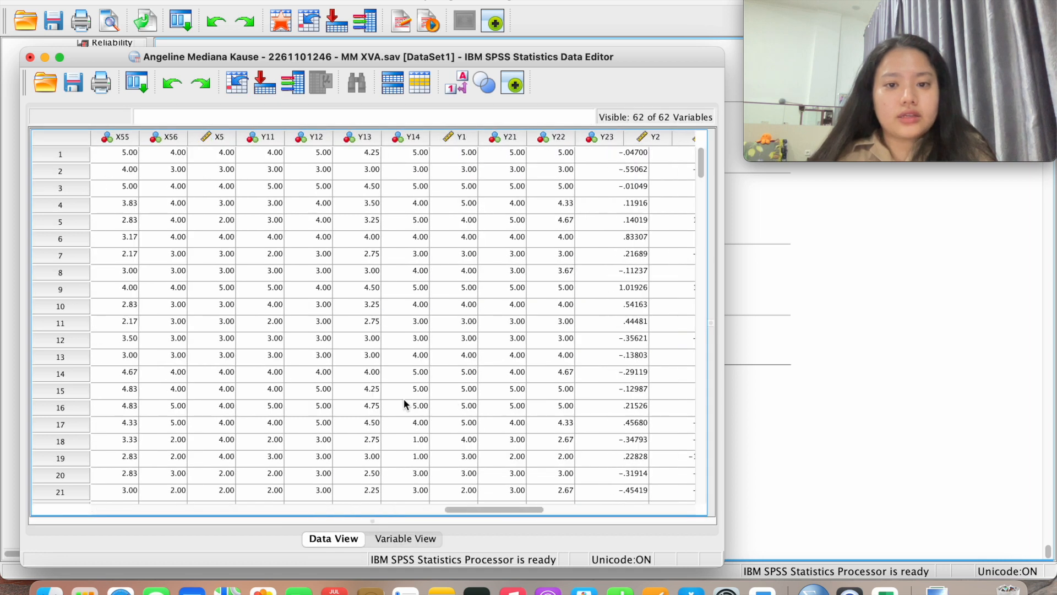
scroll(404, 405, "left", 3)
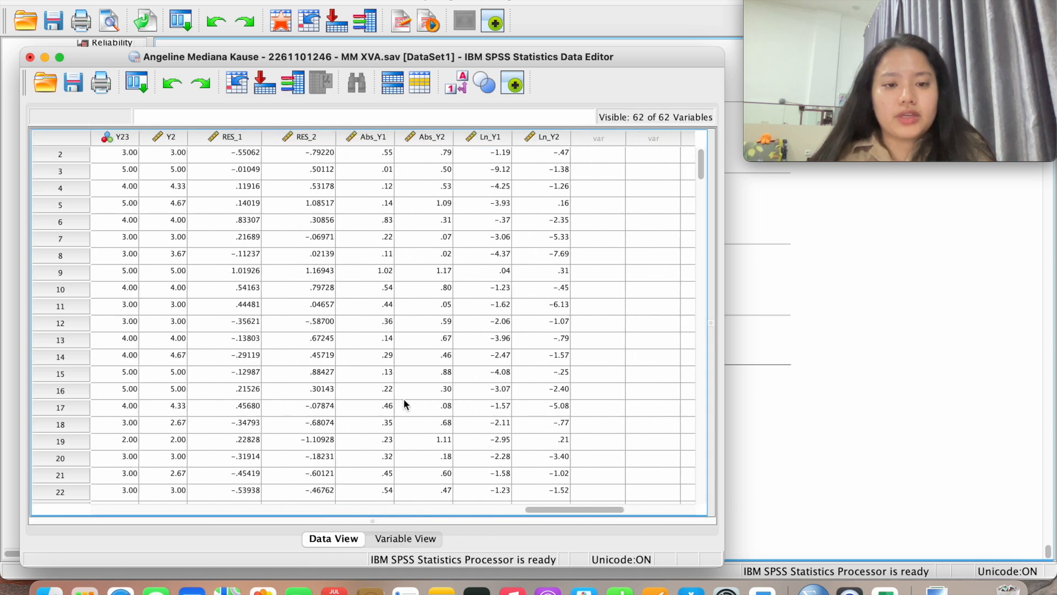
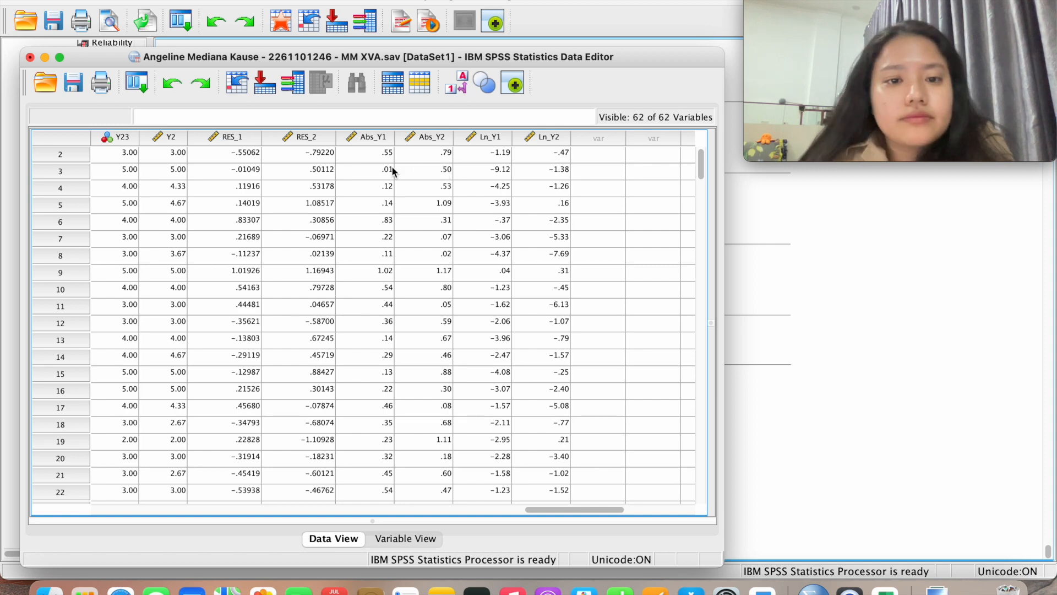
Select the RES_1 residual column, scroll across the dataset's variables, and bring up the Analyze menu
left_click(250, 139)
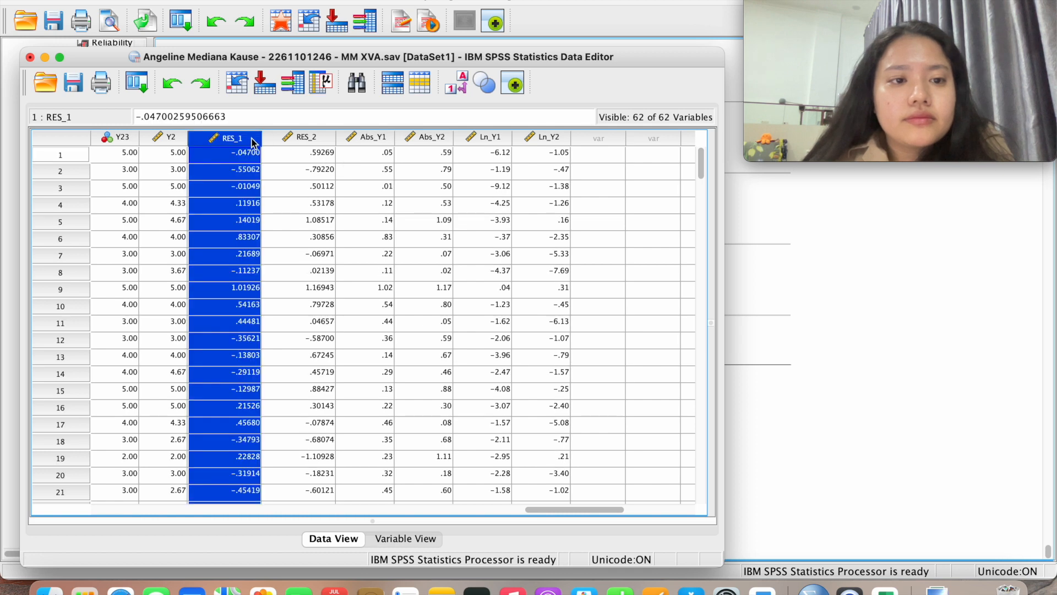
left_click(240, 159)
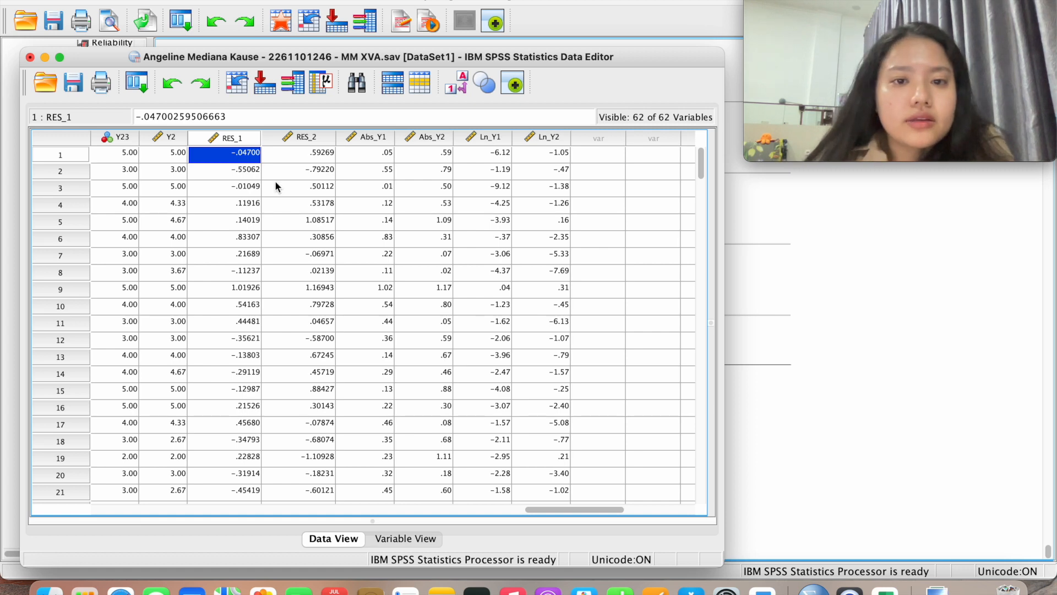
scroll(275, 182, "left", 10)
scroll(276, 186, "left", 15)
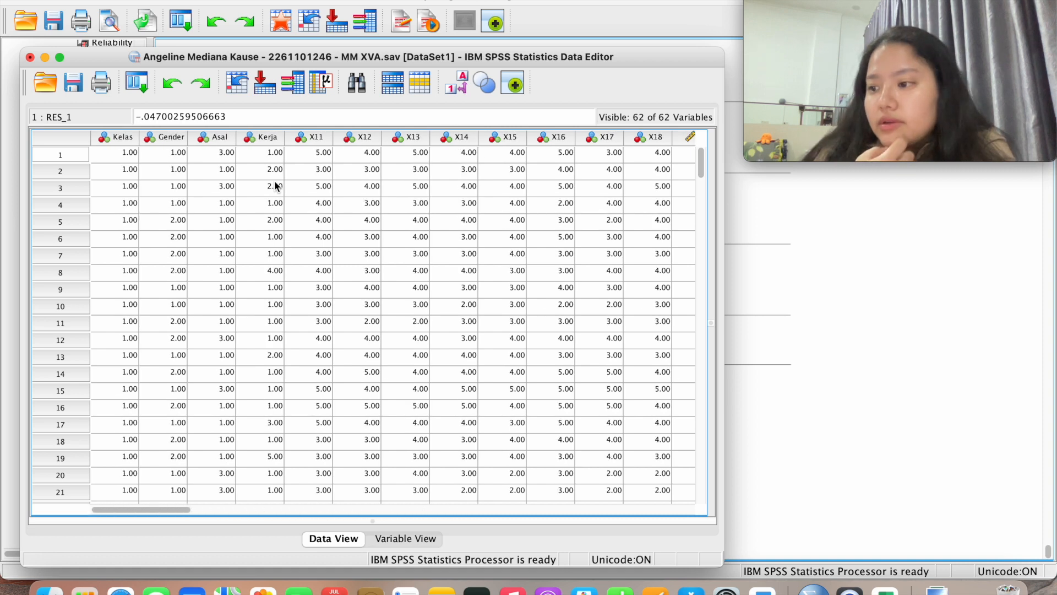
scroll(275, 186, "right", 20)
scroll(275, 186, "right", 8)
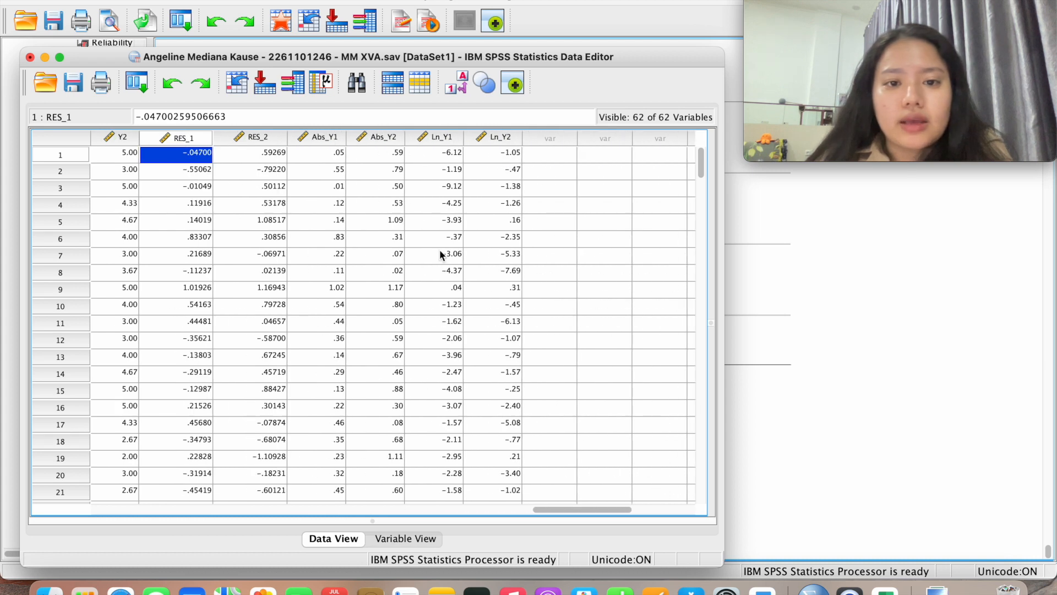
scroll(411, 289, "left", 5)
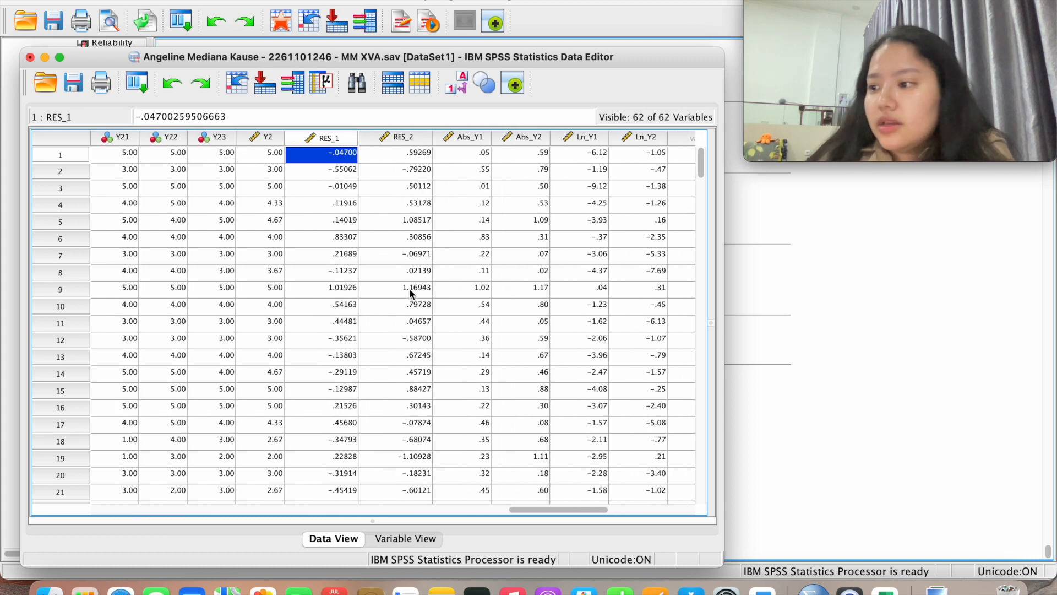
scroll(409, 292, "right", 4)
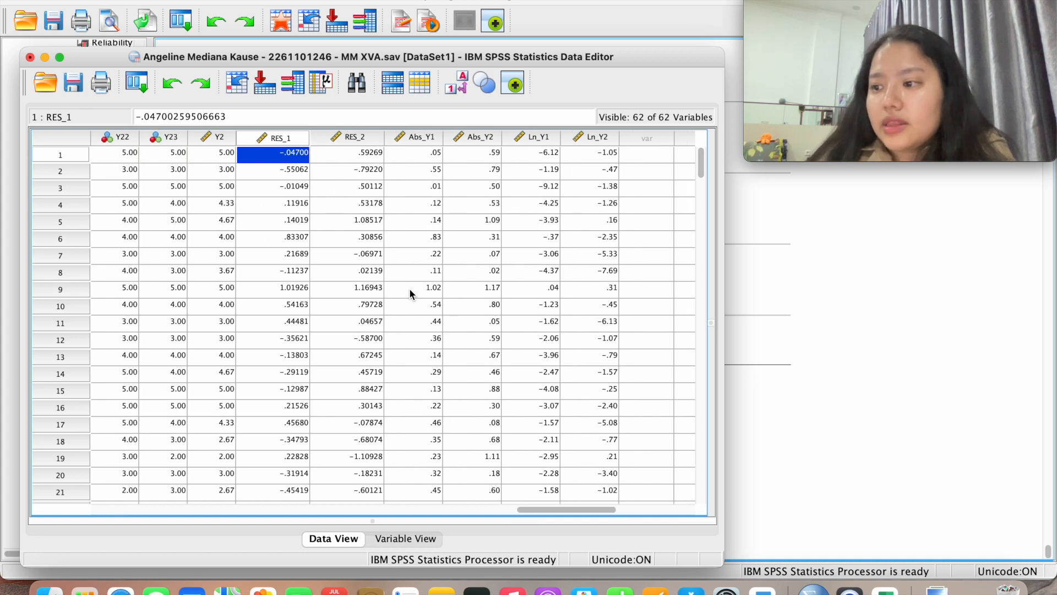
left_click(331, 0)
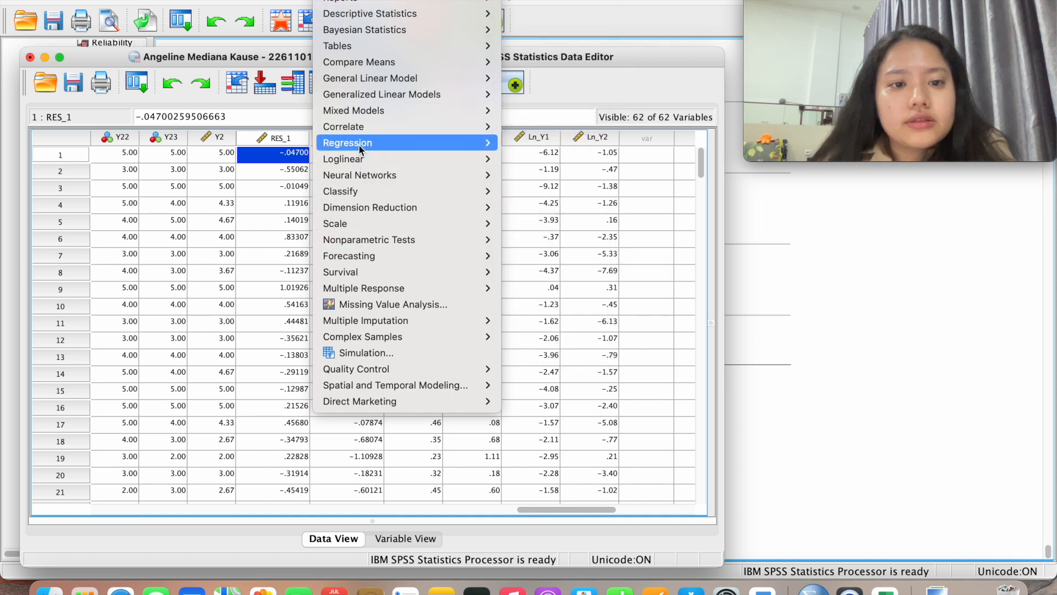
Go to the 1-Sample K-S test under Nonparametric Tests > Legacy Dialogs
mouse_move(358, 144)
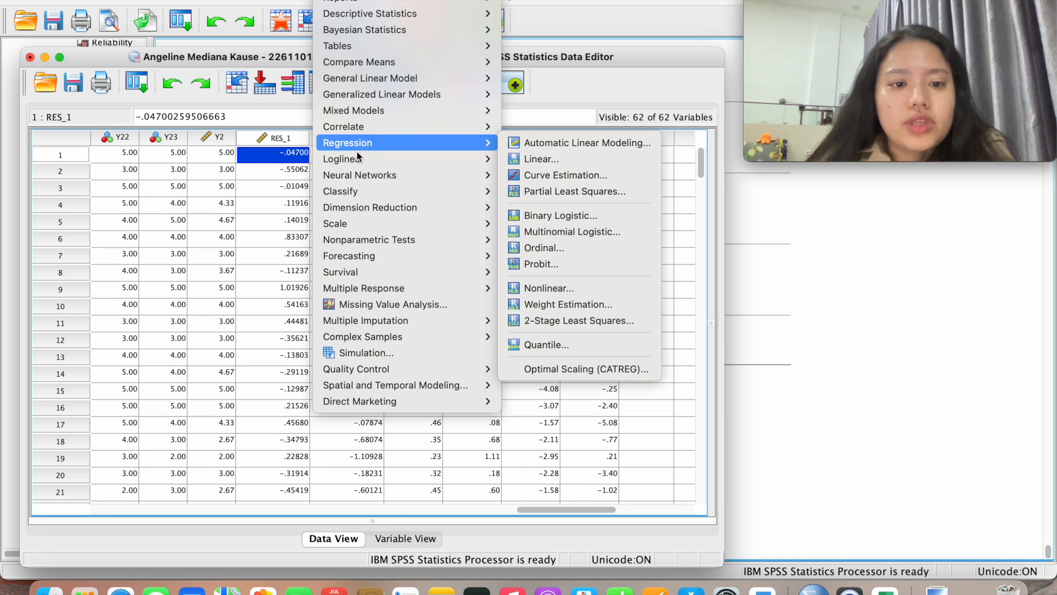
mouse_move(362, 210)
mouse_move(382, 242)
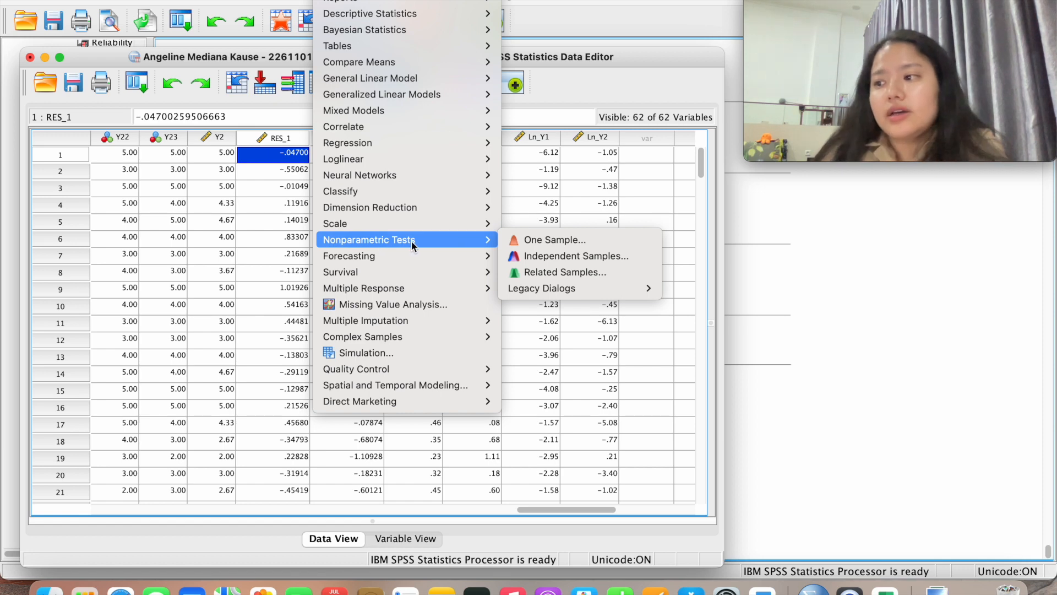
mouse_move(544, 290)
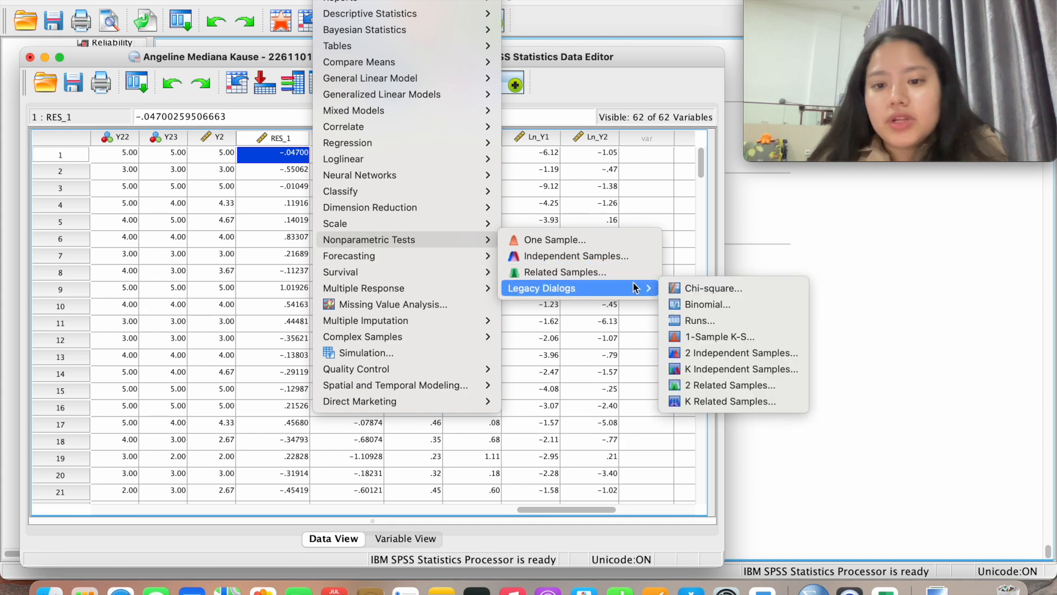
left_click(707, 337)
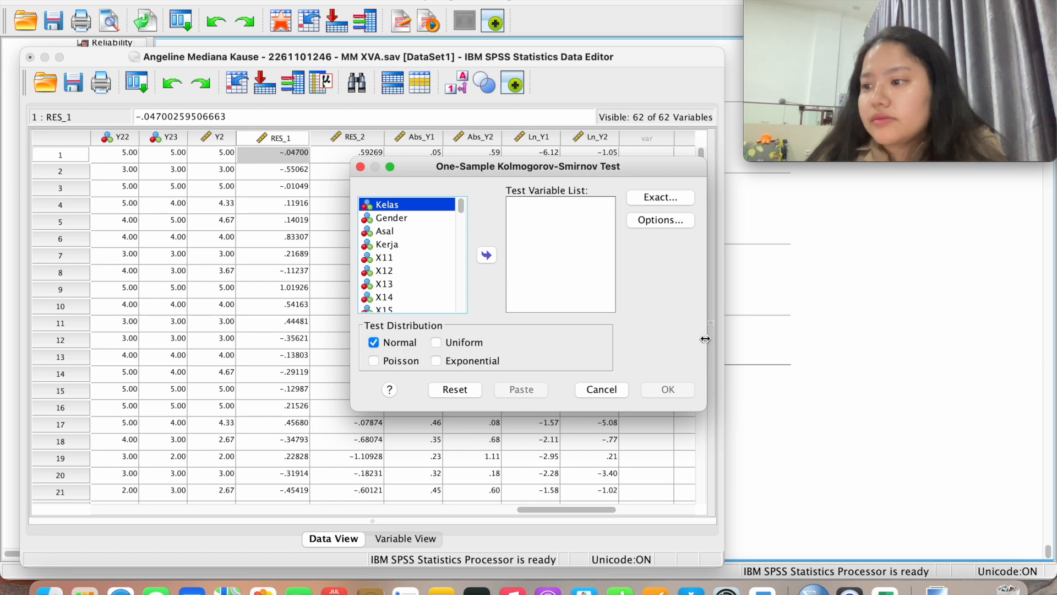
scroll(405, 263, "down", 10)
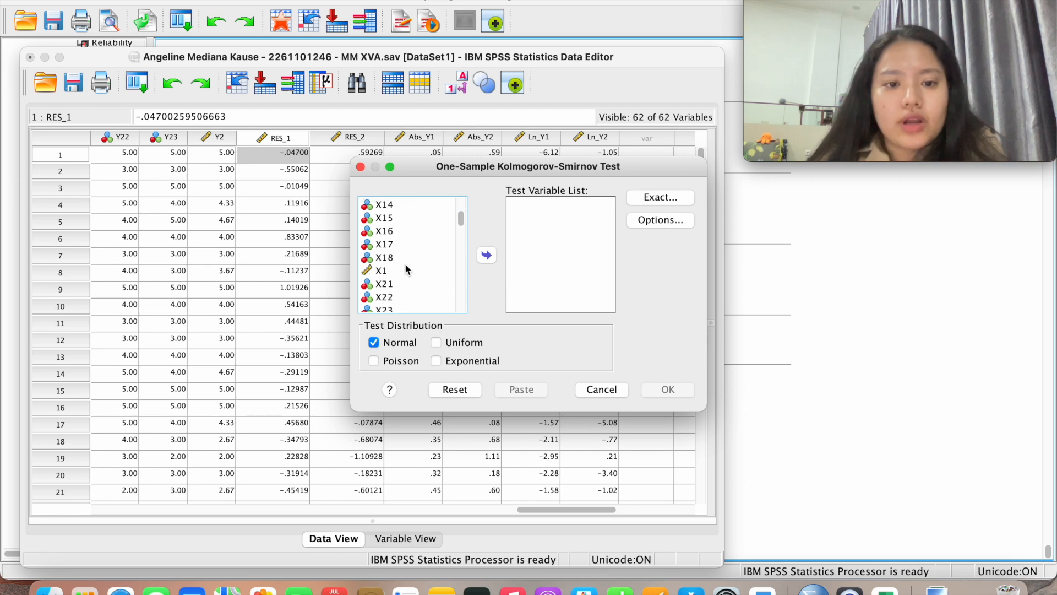
scroll(406, 268, "down", 10)
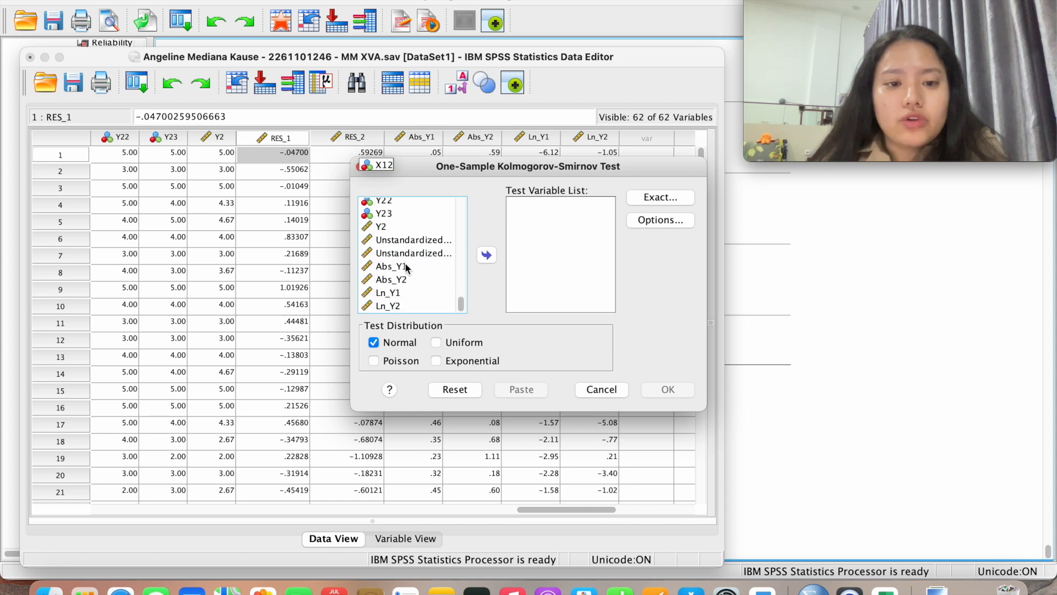
scroll(406, 268, "up", 4)
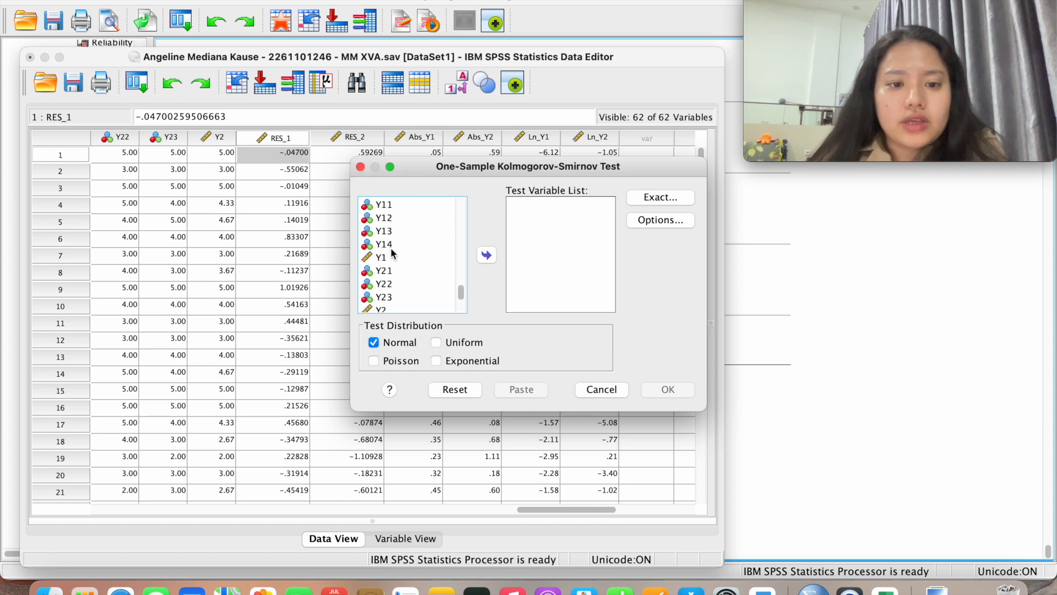
Add Y1 and Y2 as test variables and run the Kolmogorov-Smirnov normality test
left_click(391, 258)
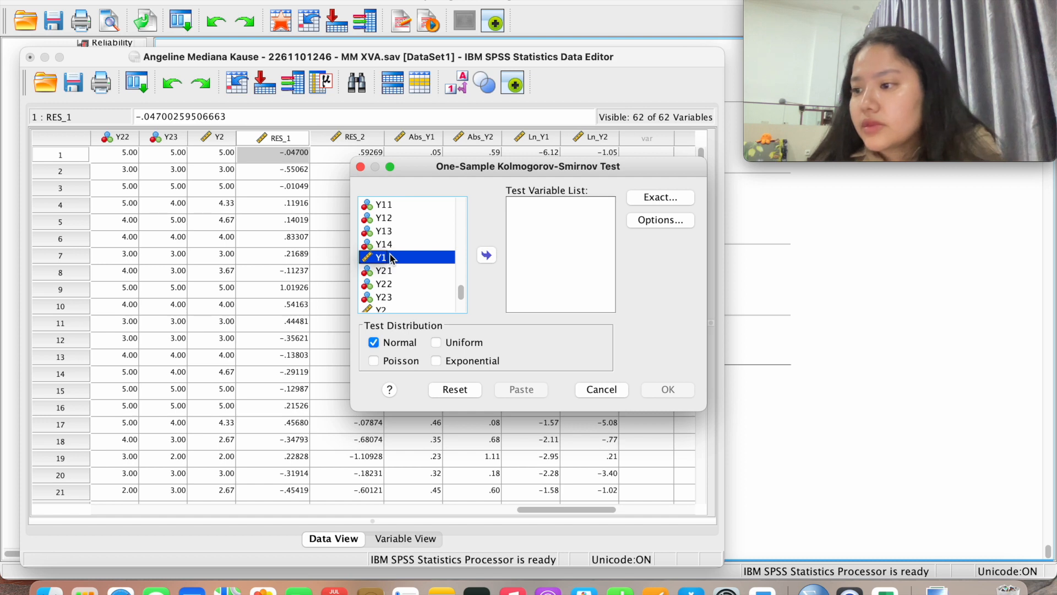
left_click(487, 255)
scroll(420, 265, "down", 2)
left_click(406, 270)
left_click(487, 255)
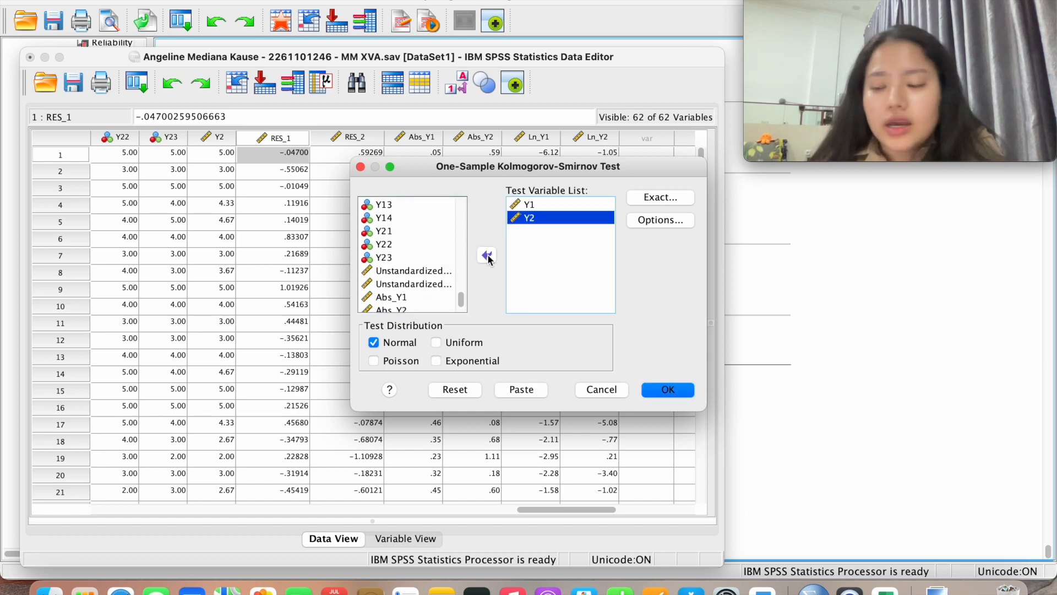
left_click(668, 390)
scroll(665, 387, "down", 1)
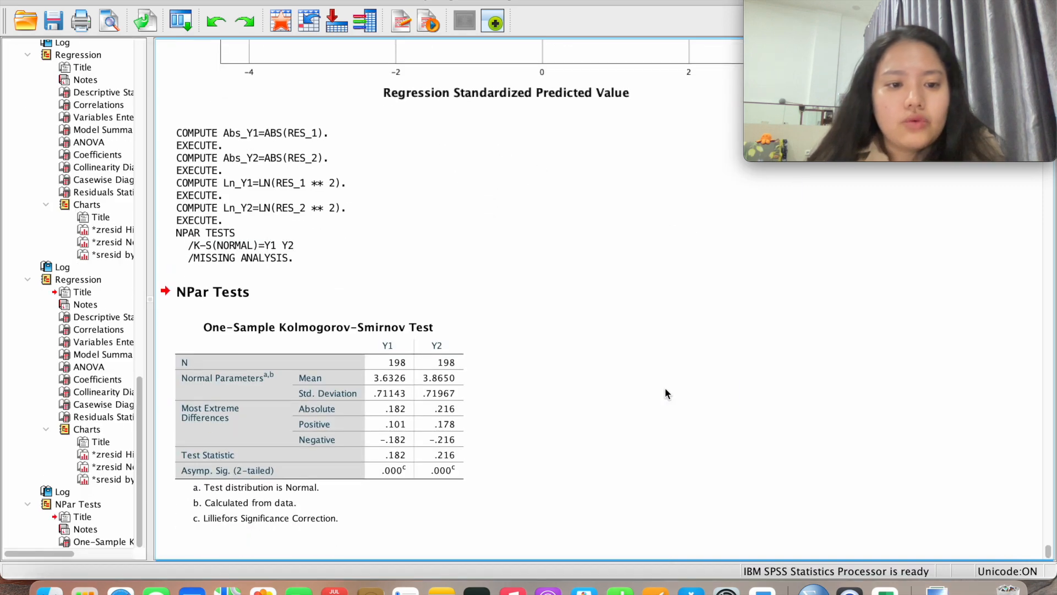
Select the Kolmogorov-Smirnov result table, then return to the Data Editor window
left_click(407, 416)
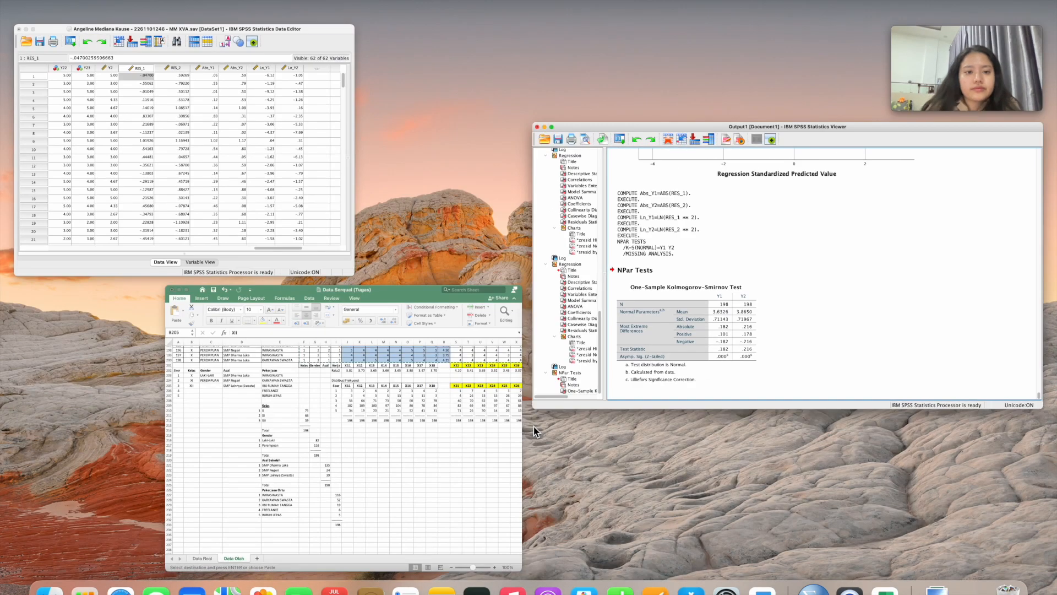
left_click(262, 177)
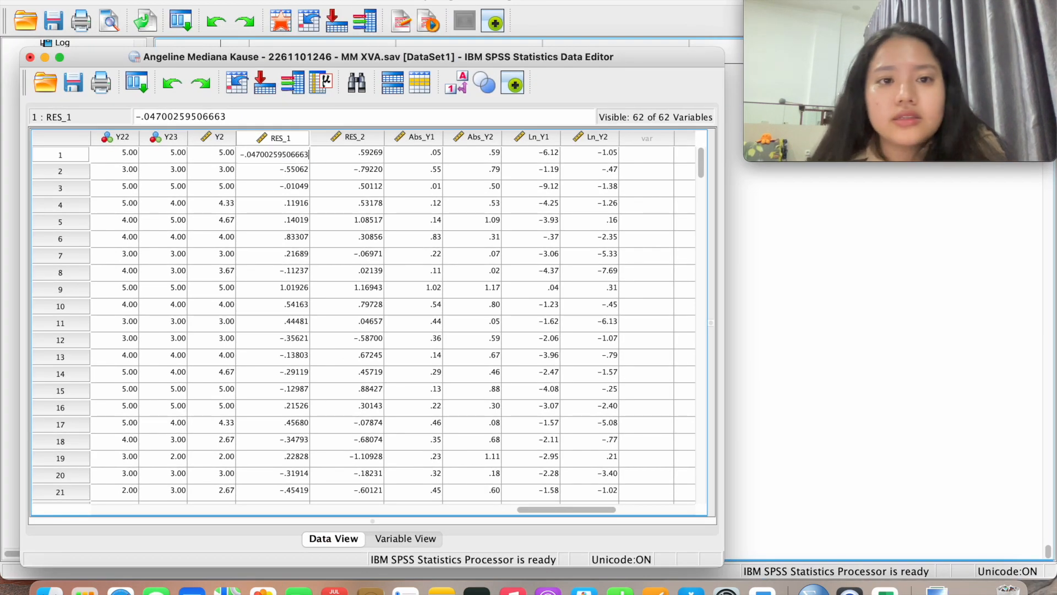
In Linear Regression, replace dependent Y2 with Abs_Y1, keeping X1–X5 as independents
left_click(332, 0)
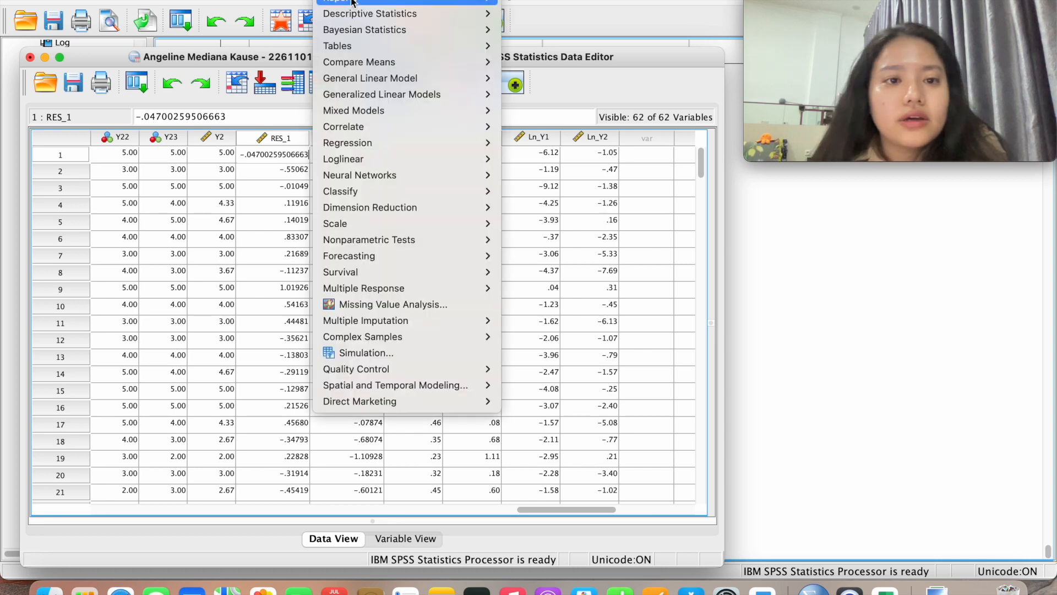
mouse_move(405, 143)
left_click(534, 159)
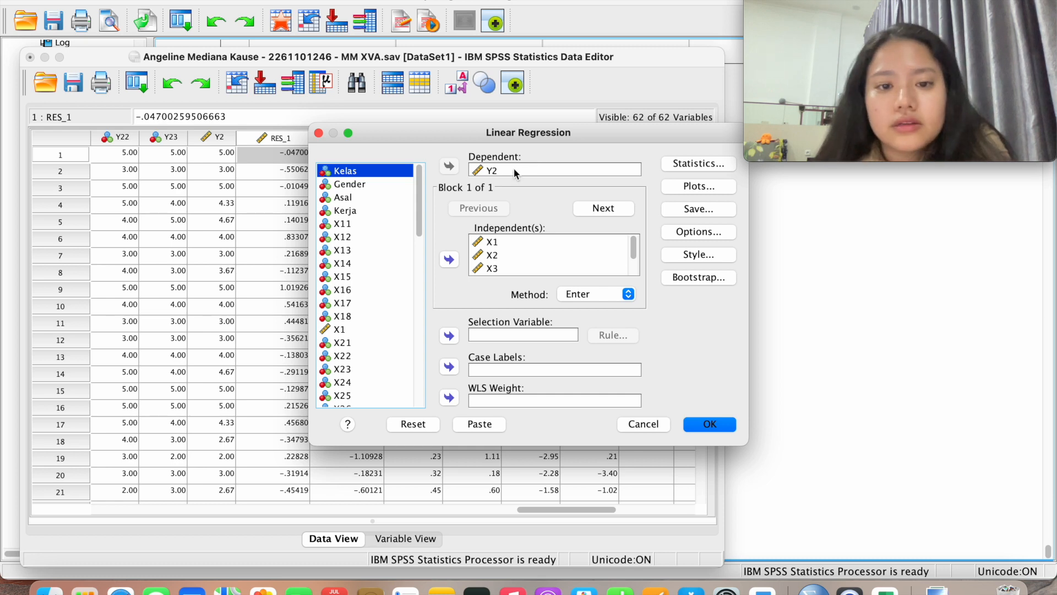
left_click(513, 170)
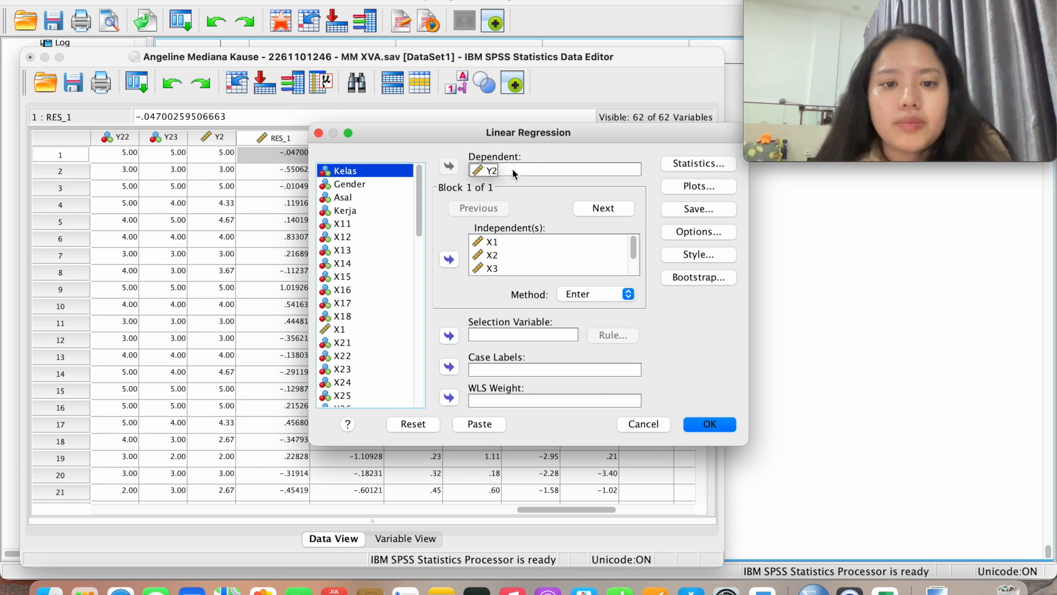
left_click(449, 166)
scroll(358, 339, "down", 5)
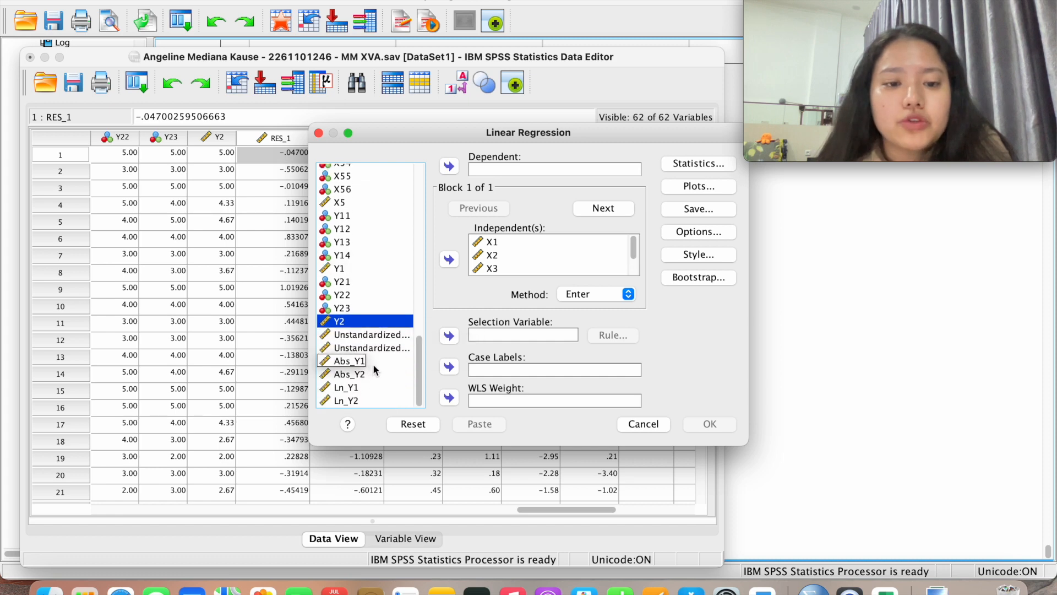
left_click(372, 362)
left_click(449, 165)
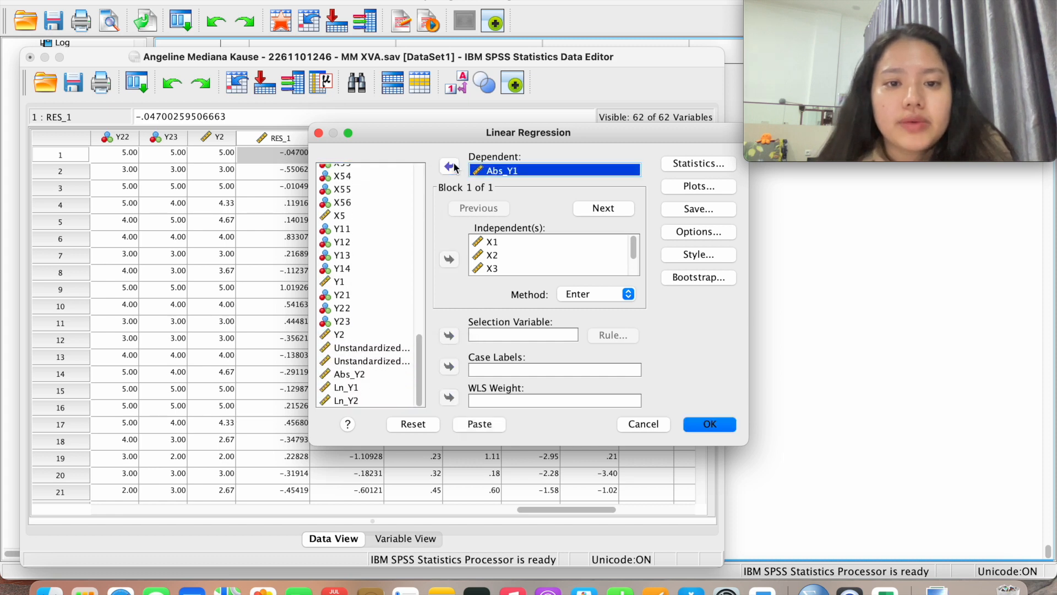
scroll(513, 270, "down", 2)
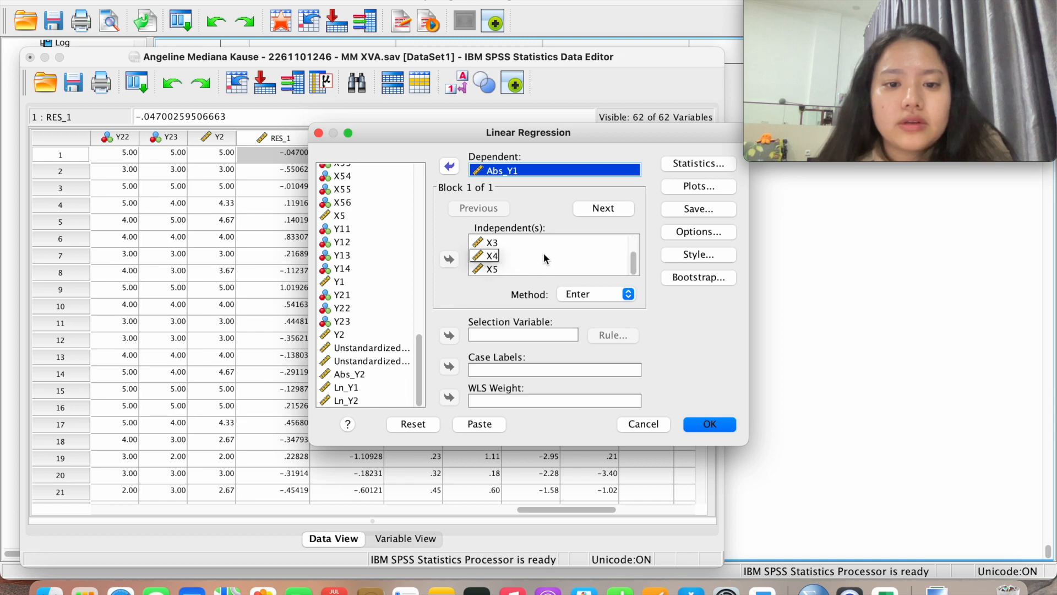
scroll(599, 273, "up", 2)
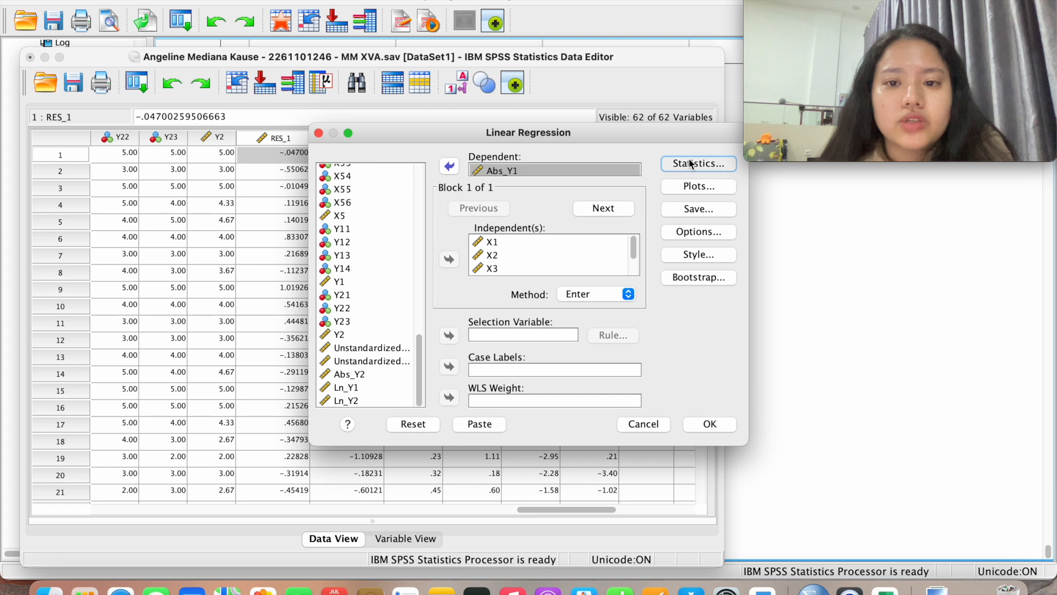
left_click(690, 163)
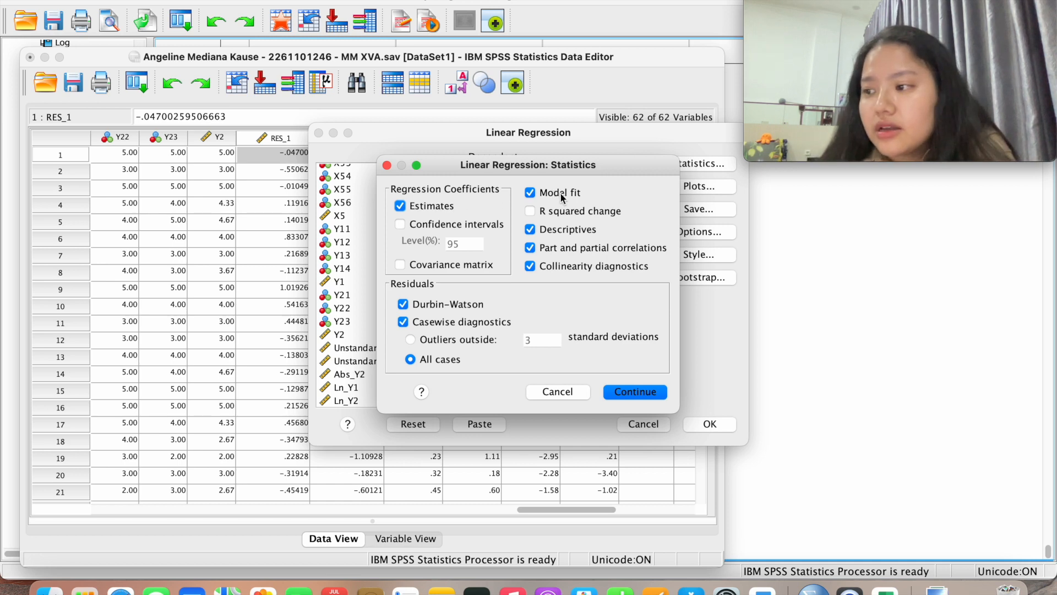
Turn off descriptives, part and partial correlations, collinearity diagnostics, Durbin-Watson and casewise diagnostics
left_click(562, 229)
left_click(563, 249)
left_click(560, 269)
left_click(444, 304)
left_click(440, 322)
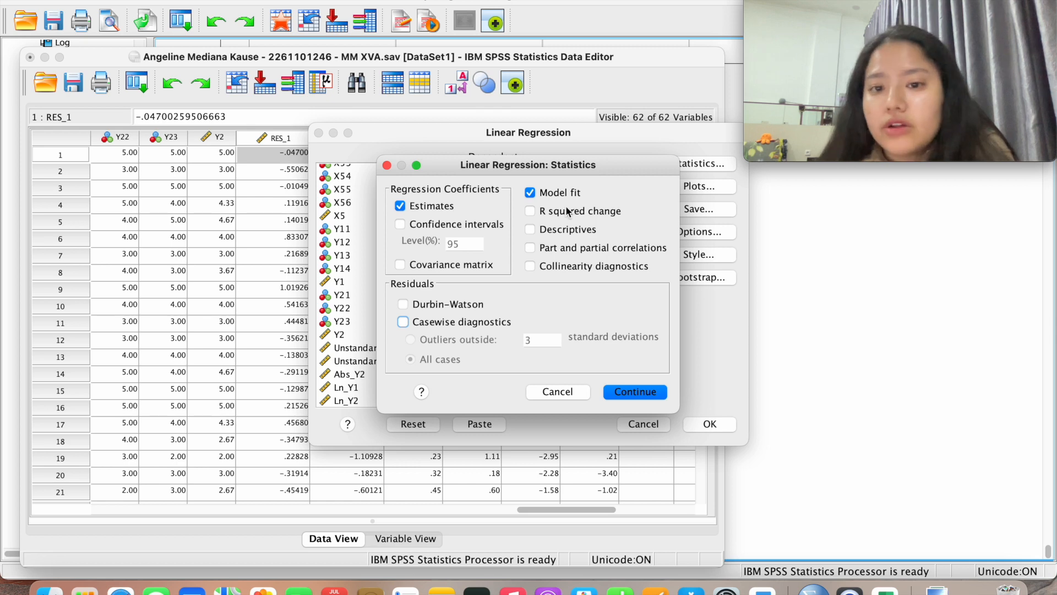
left_click(638, 392)
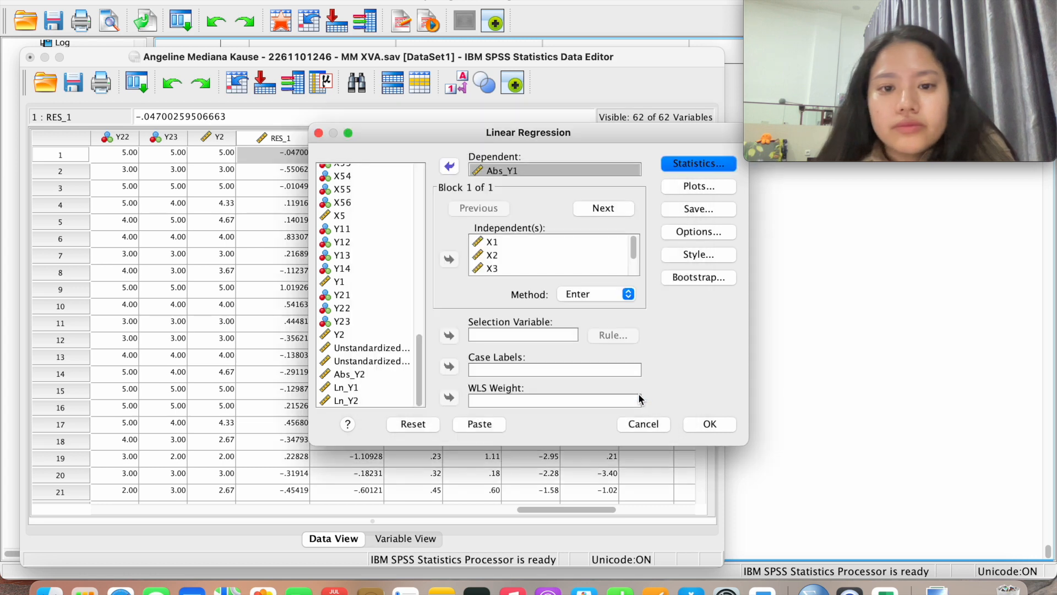
Drop the histogram and normal probability plot, and stop saving unstandardized residuals
left_click(699, 185)
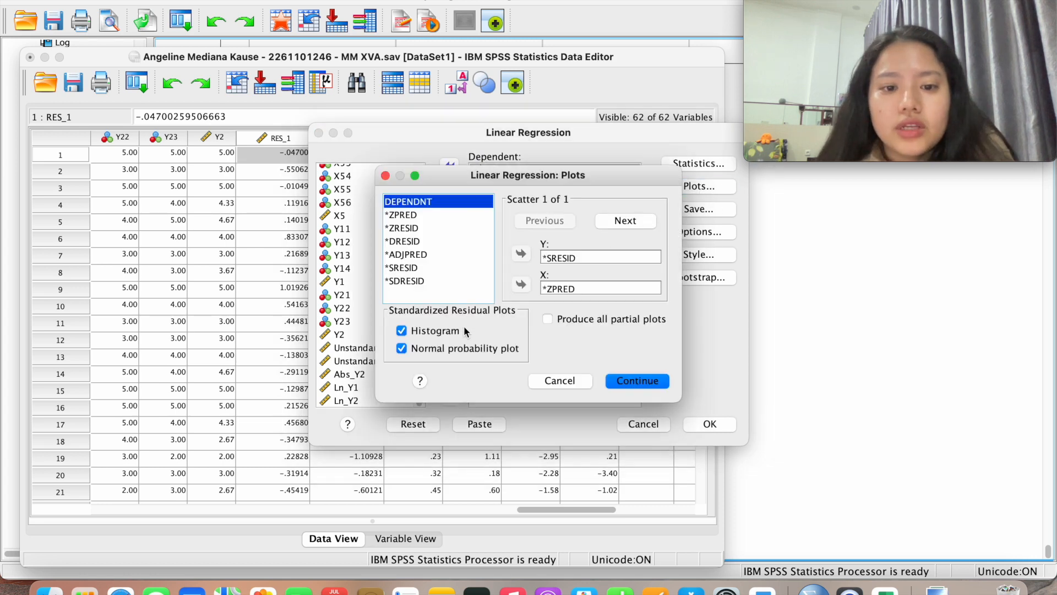
left_click(448, 331)
left_click(445, 349)
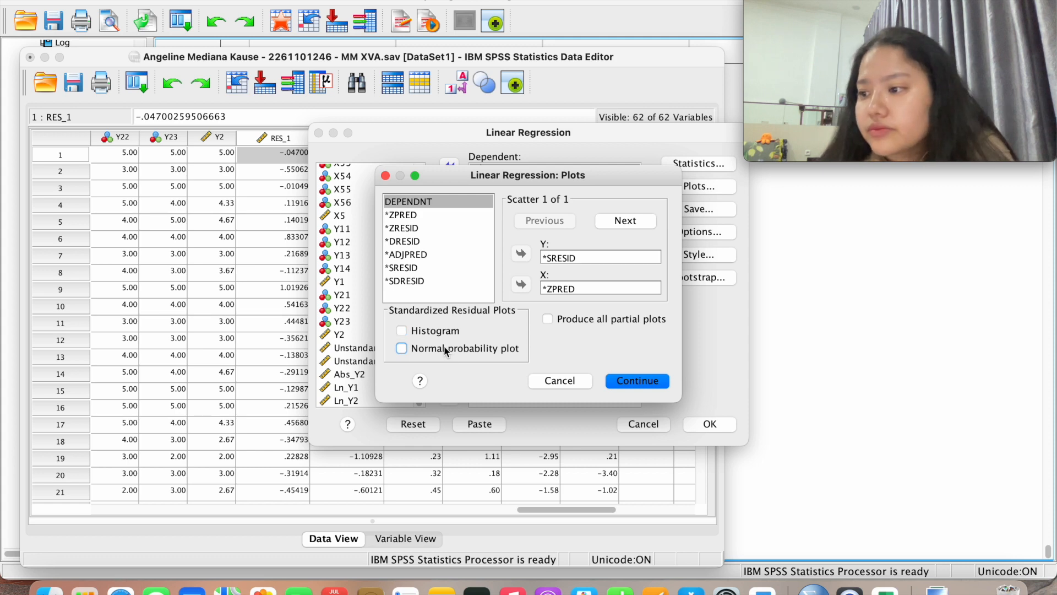
left_click(637, 380)
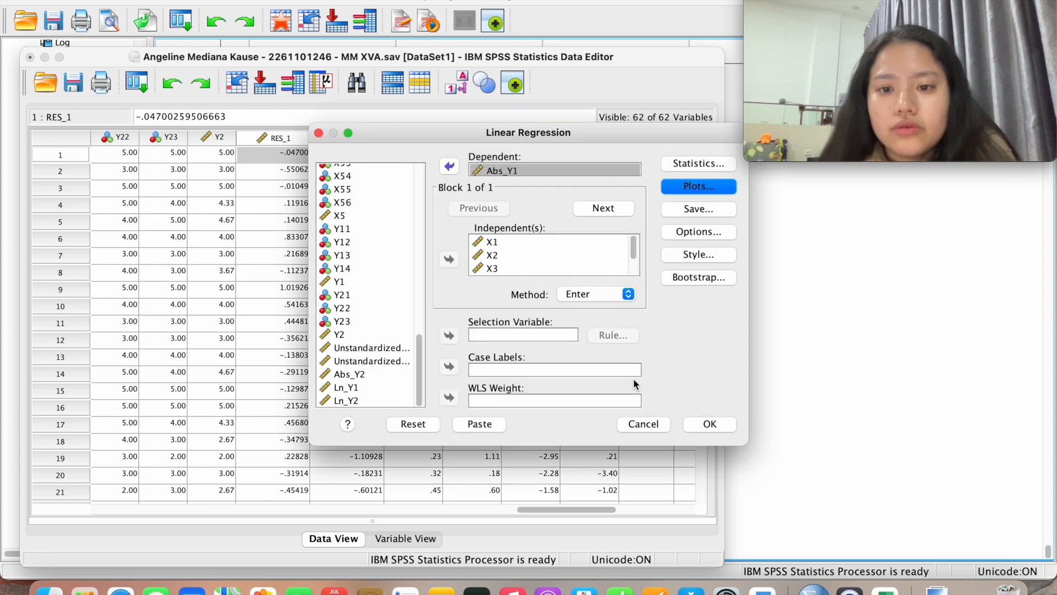
left_click(697, 209)
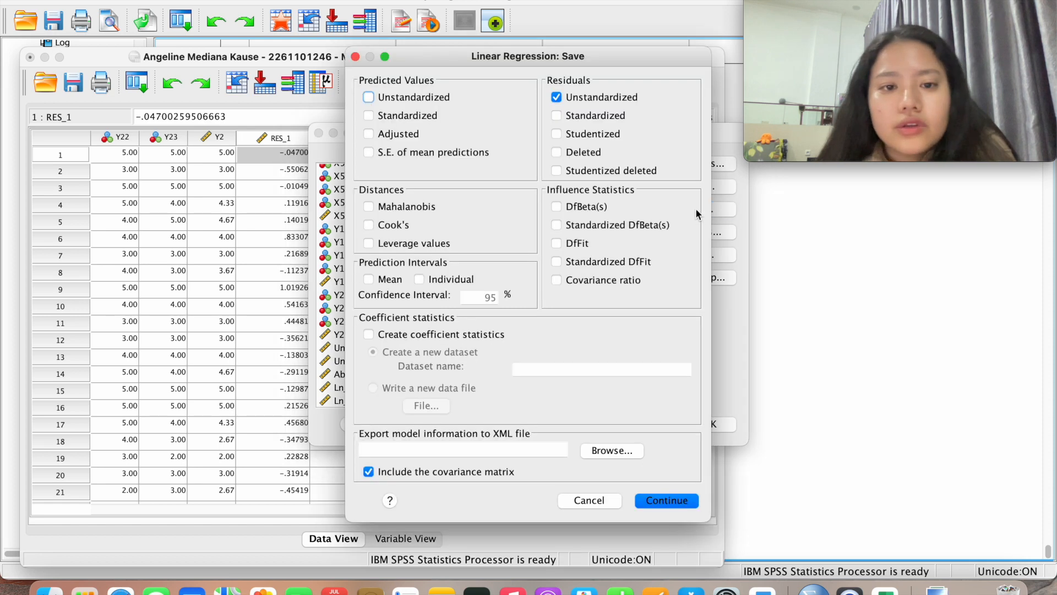
left_click(605, 101)
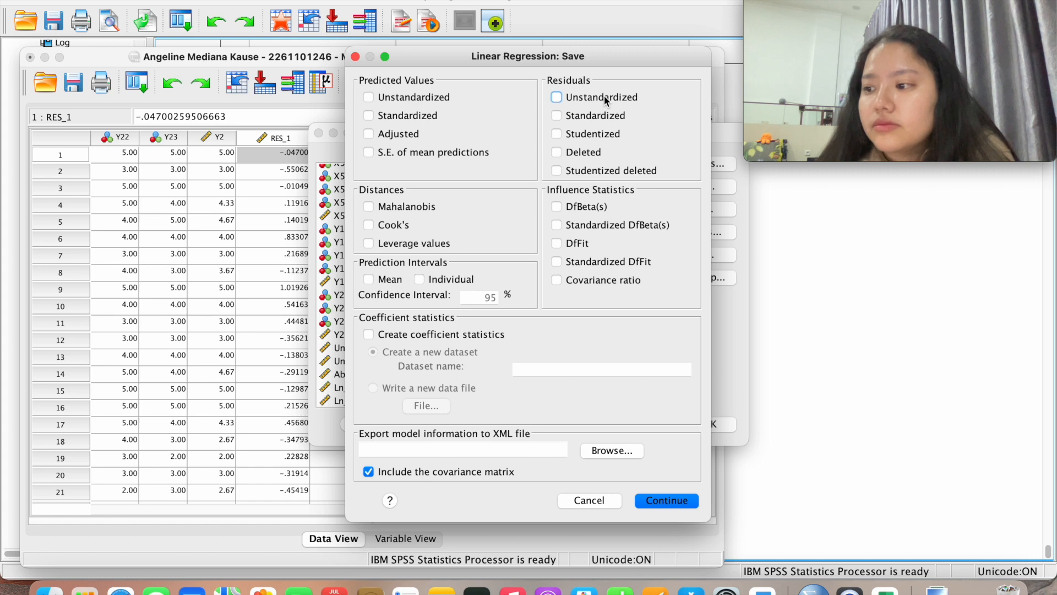
left_click(666, 500)
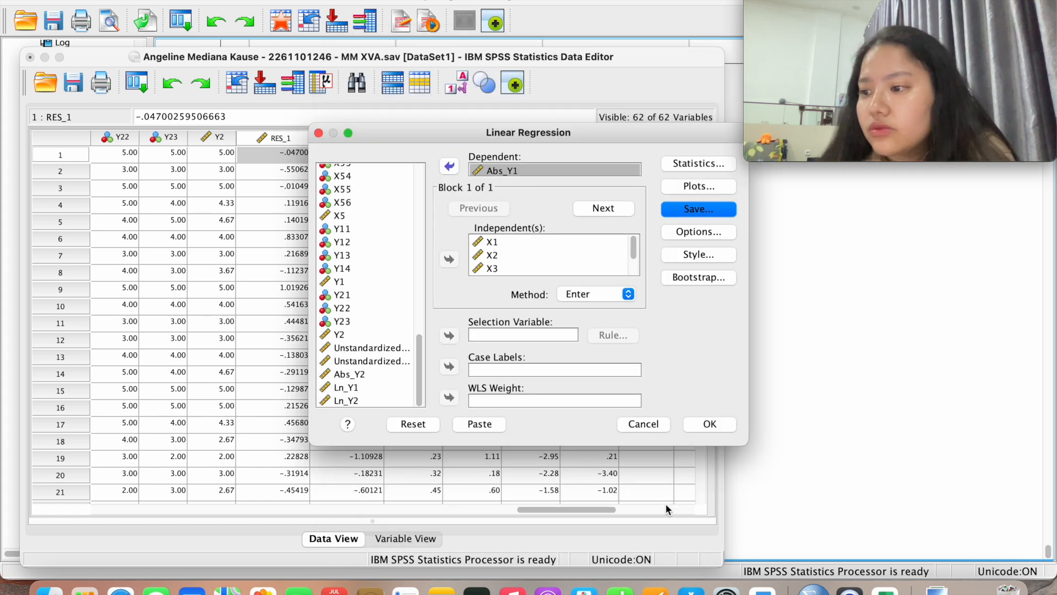
Run the Abs_Y1 regression and review R Square .070, ANOVA Sig. .016 and the scatterplot
left_click(710, 424)
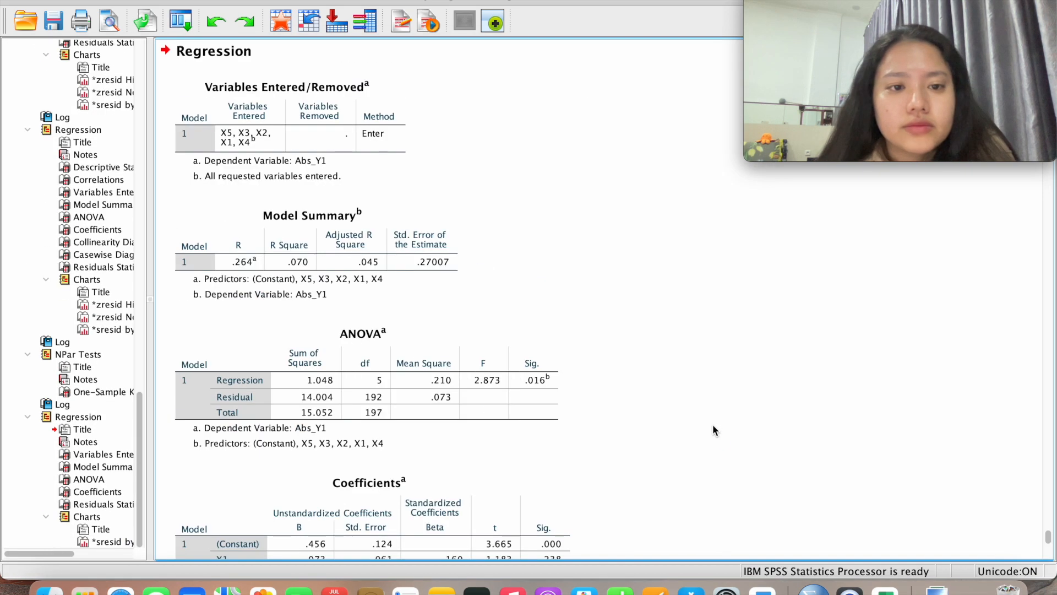
scroll(713, 425, "down", 2)
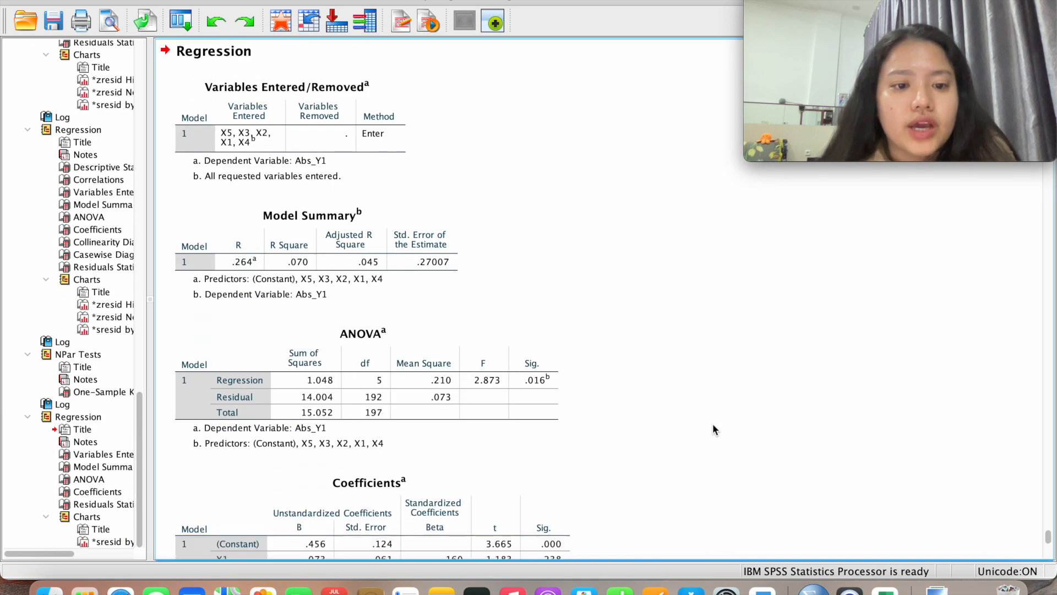
scroll(713, 425, "down", 10)
scroll(713, 424, "down", 9)
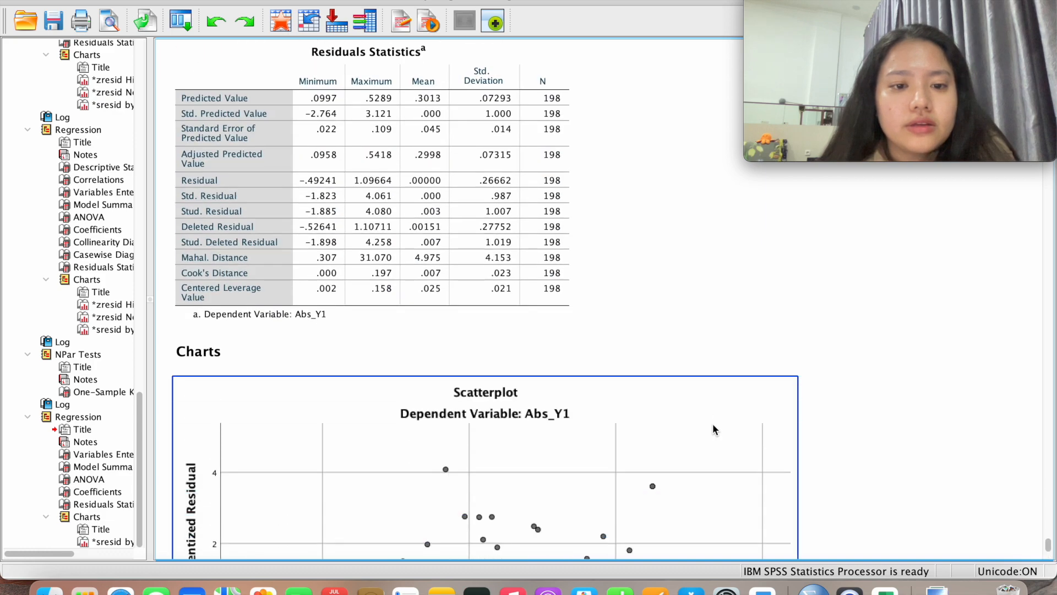
scroll(713, 425, "up", 20)
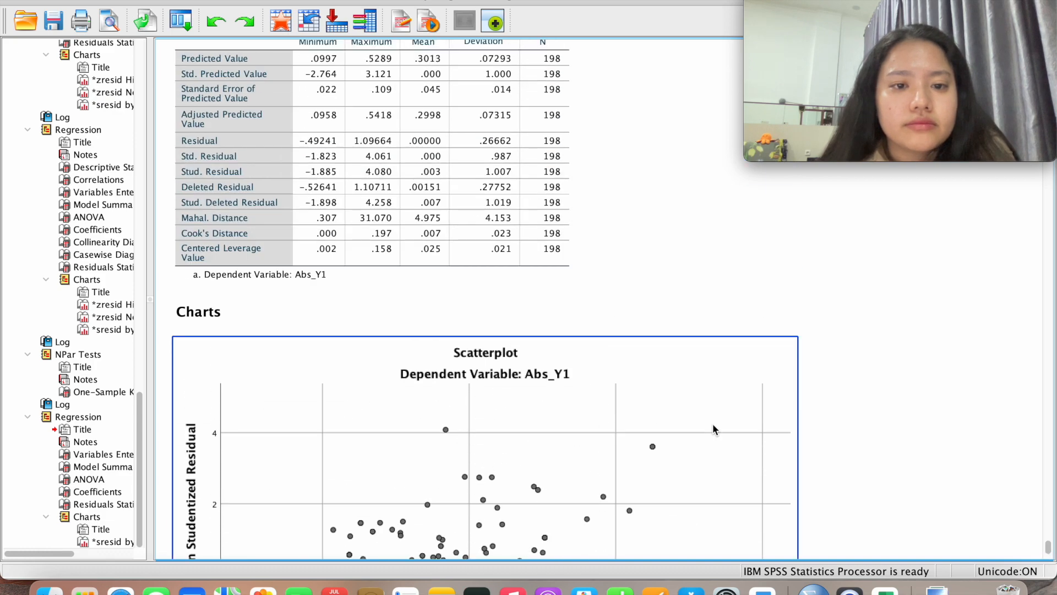
scroll(713, 425, "down", 18)
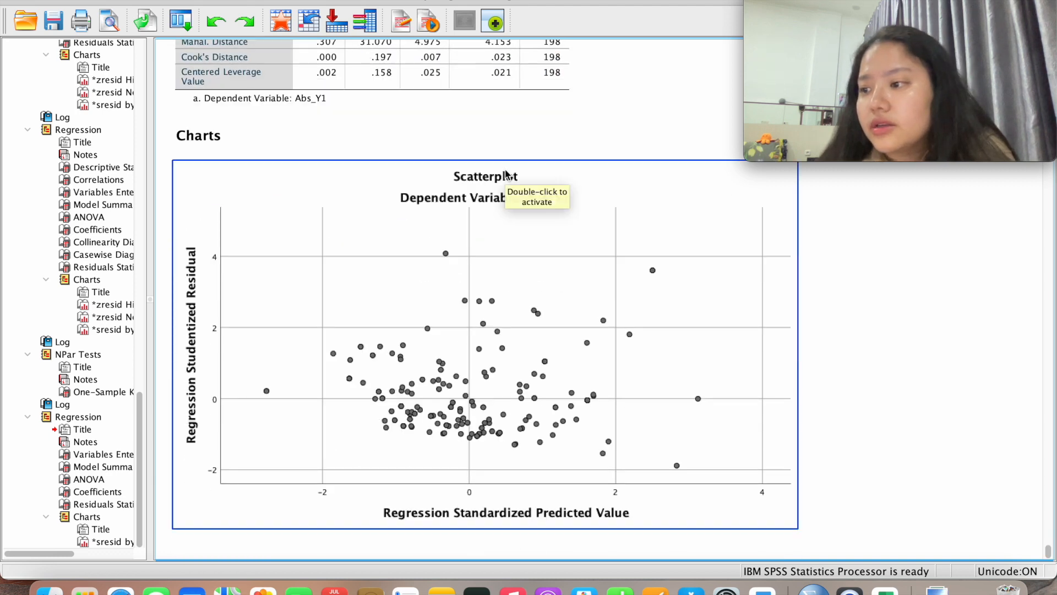
Reopen Linear Regression and swap the dependent variable from Abs_Y1 to Abs_Y2
left_click(418, 1)
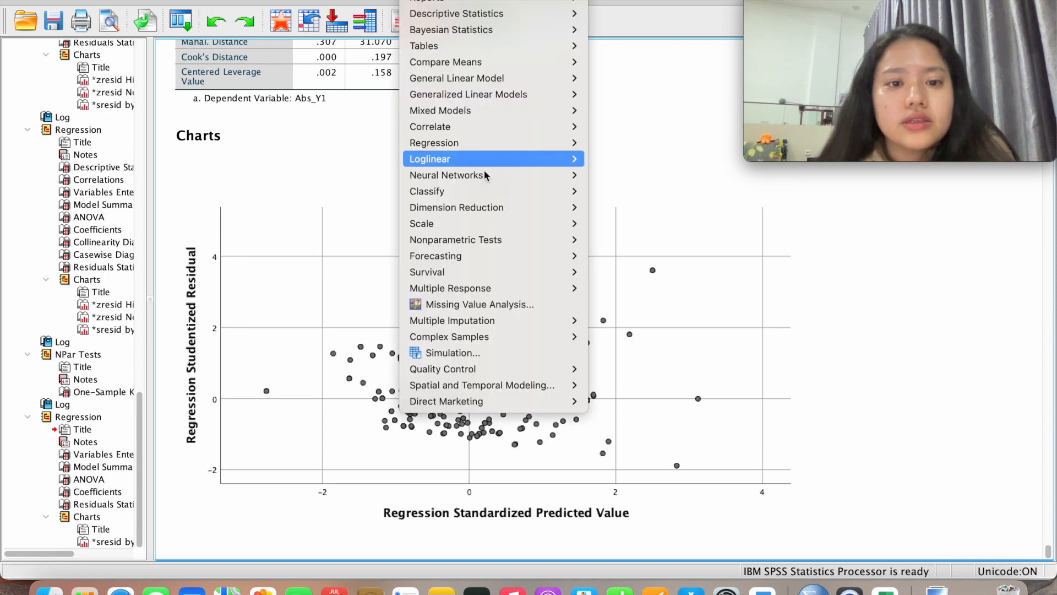
mouse_move(472, 223)
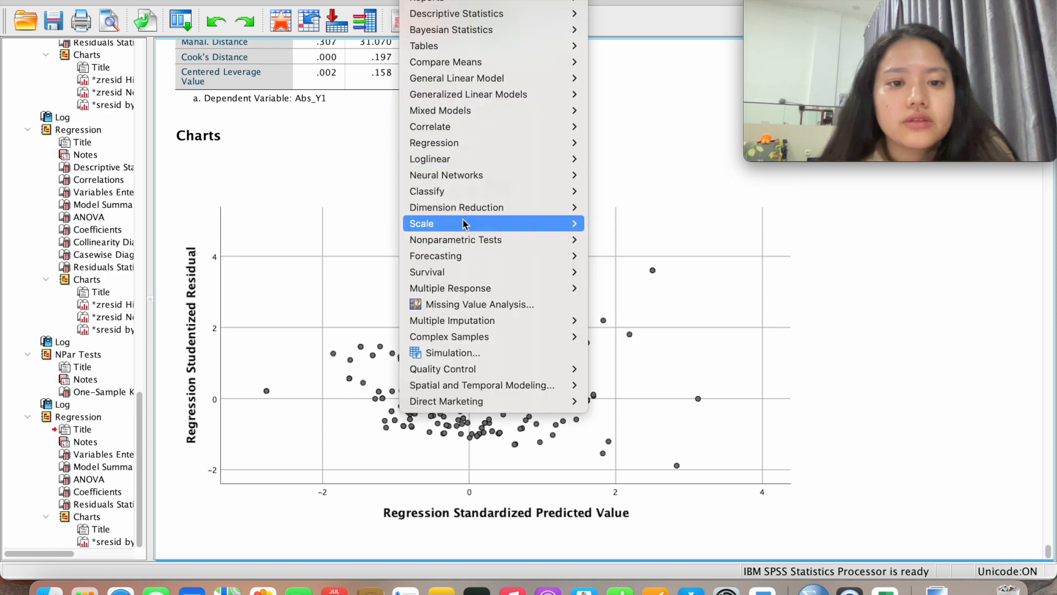
mouse_move(553, 143)
left_click(619, 165)
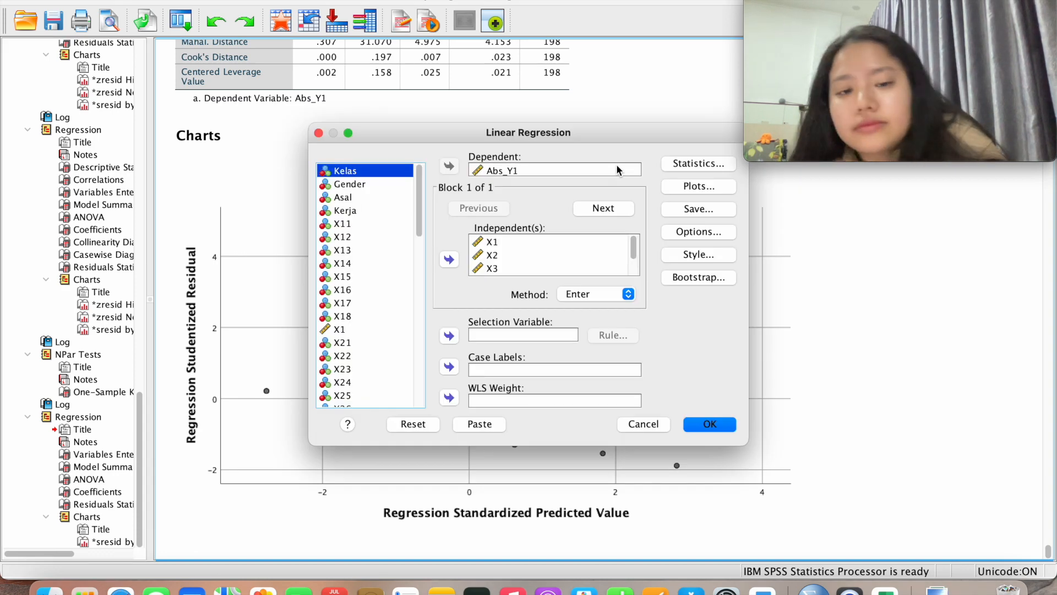
left_click(530, 171)
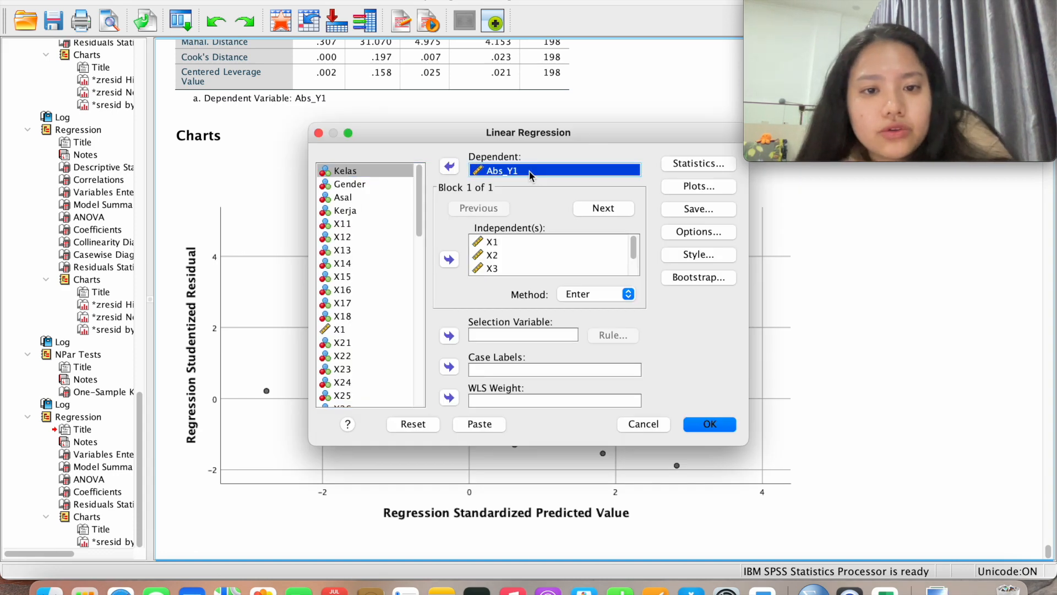
left_click(450, 166)
scroll(389, 308, "down", 2)
left_click(372, 376)
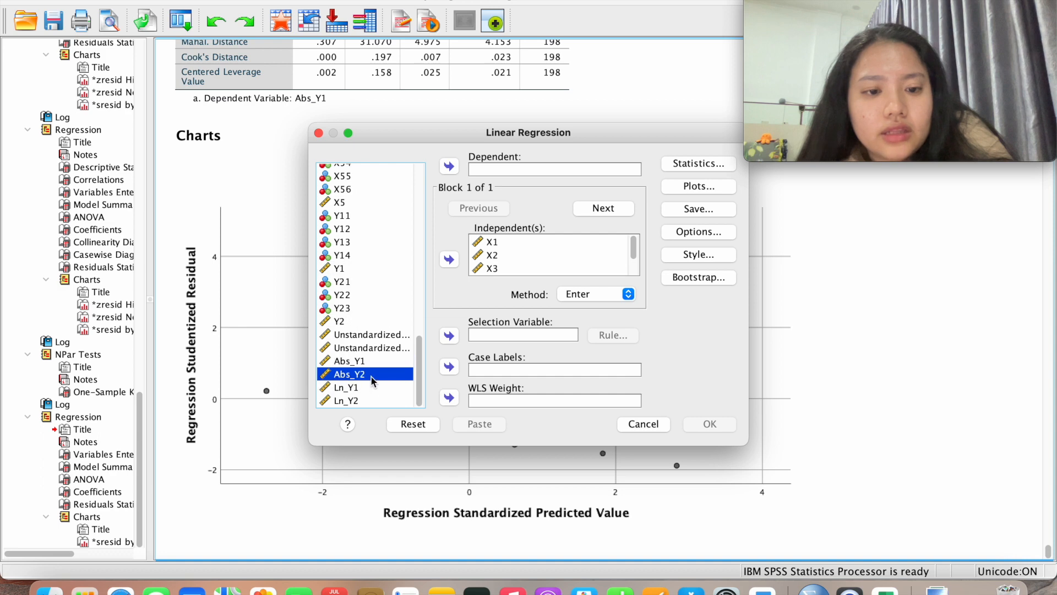
left_click(453, 168)
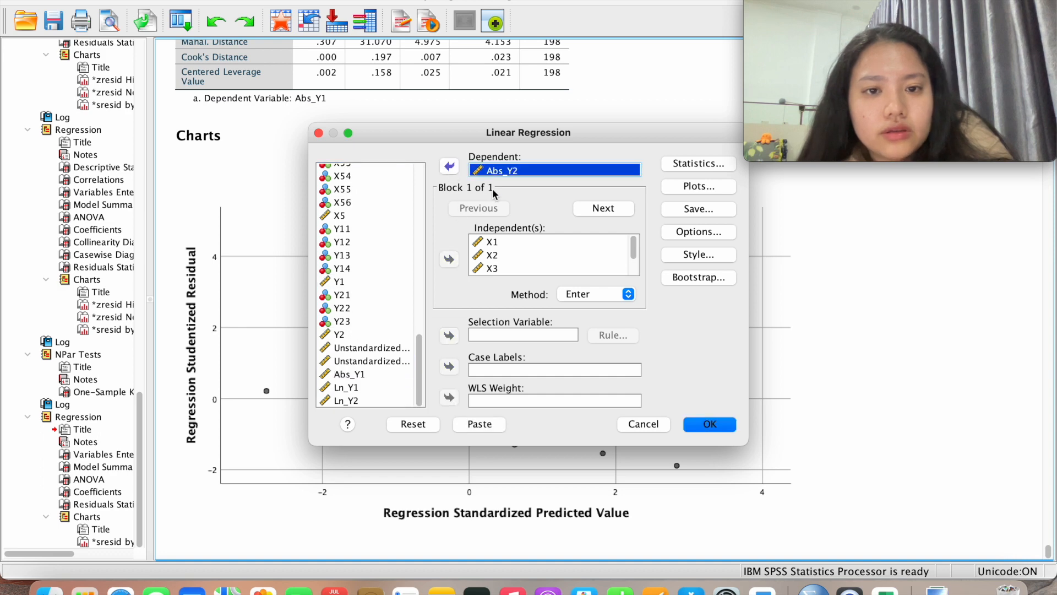
Run the Abs_Y2 regression (ANOVA Sig. .002) and select its Residuals Statistics table
left_click(682, 164)
left_click(631, 388)
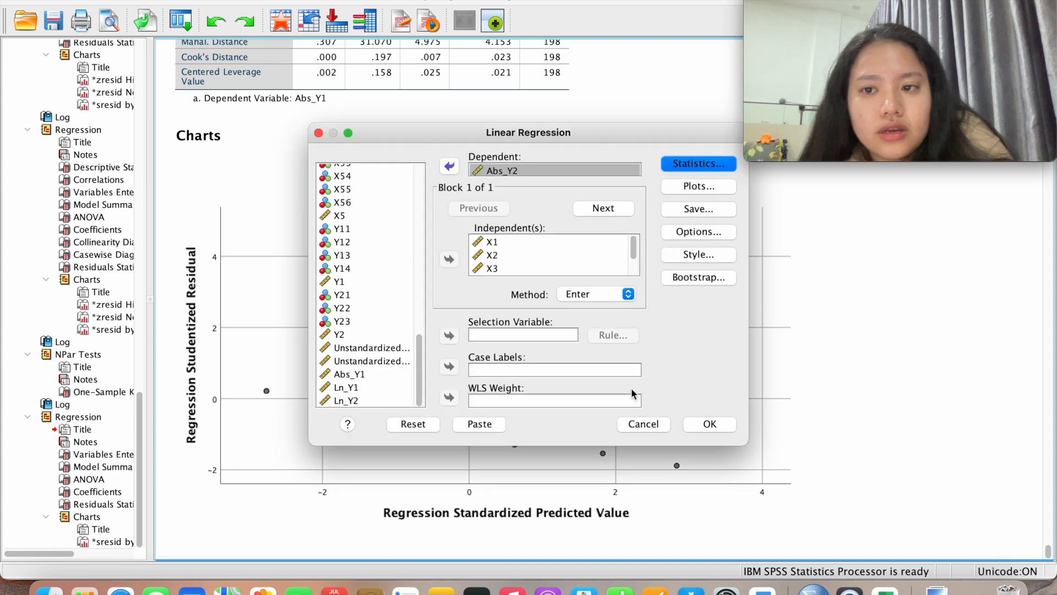
left_click(710, 423)
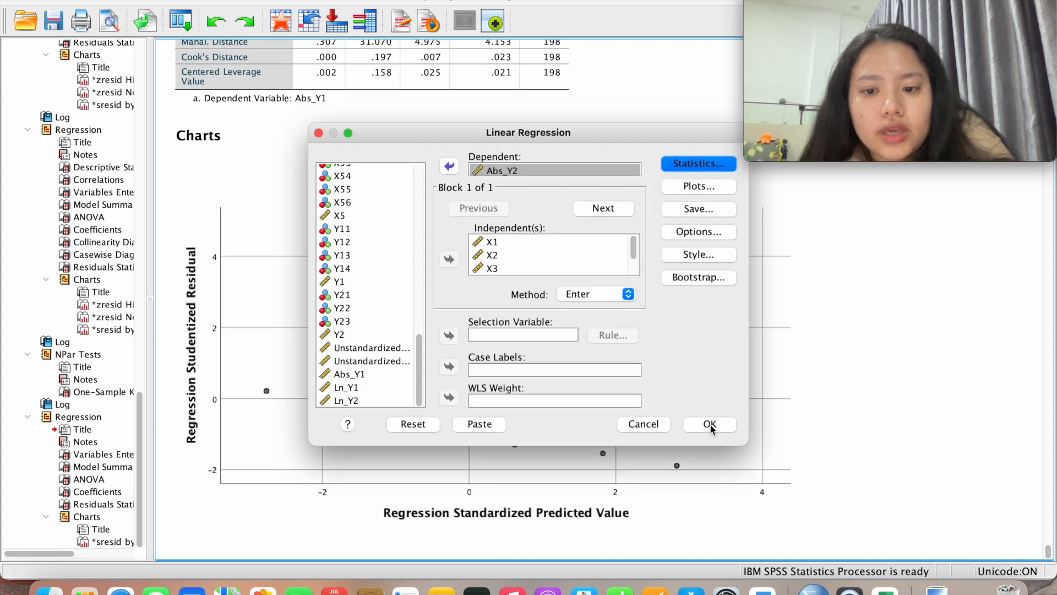
scroll(709, 424, "up", 2)
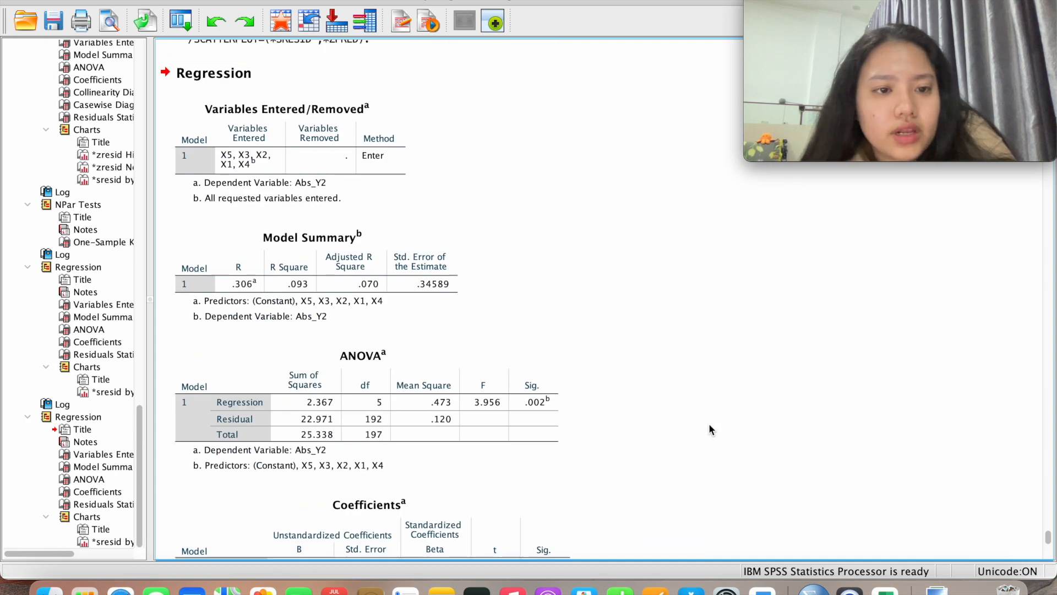
scroll(709, 425, "down", 5)
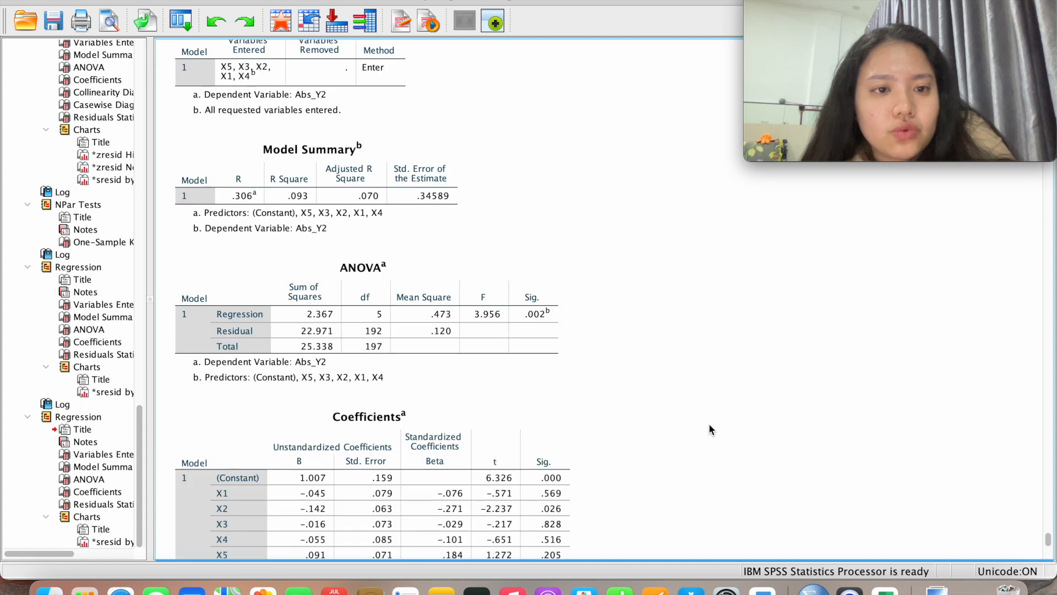
scroll(709, 429, "down", 15)
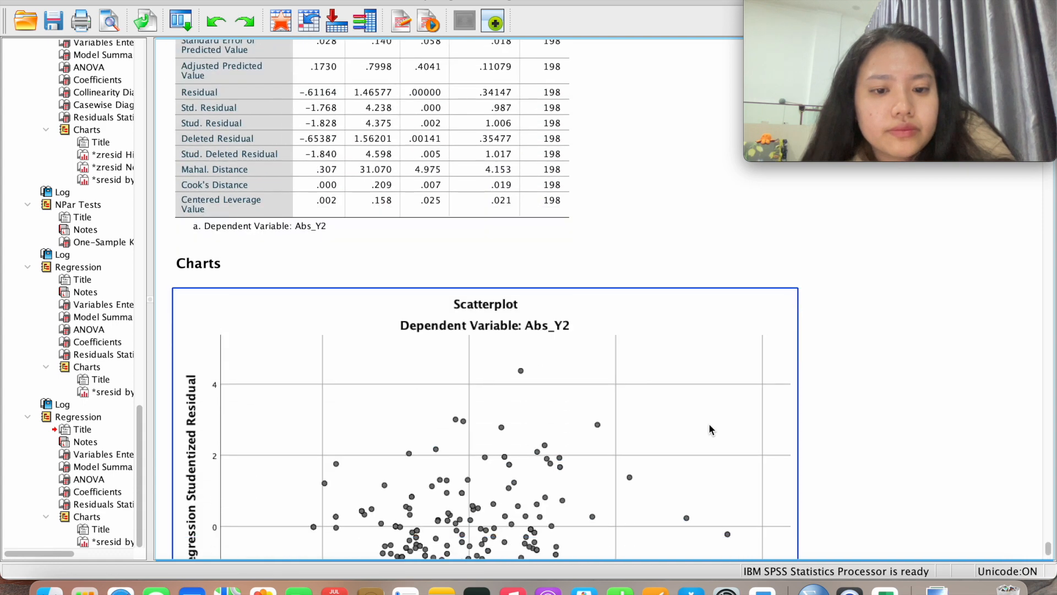
scroll(709, 429, "down", 5)
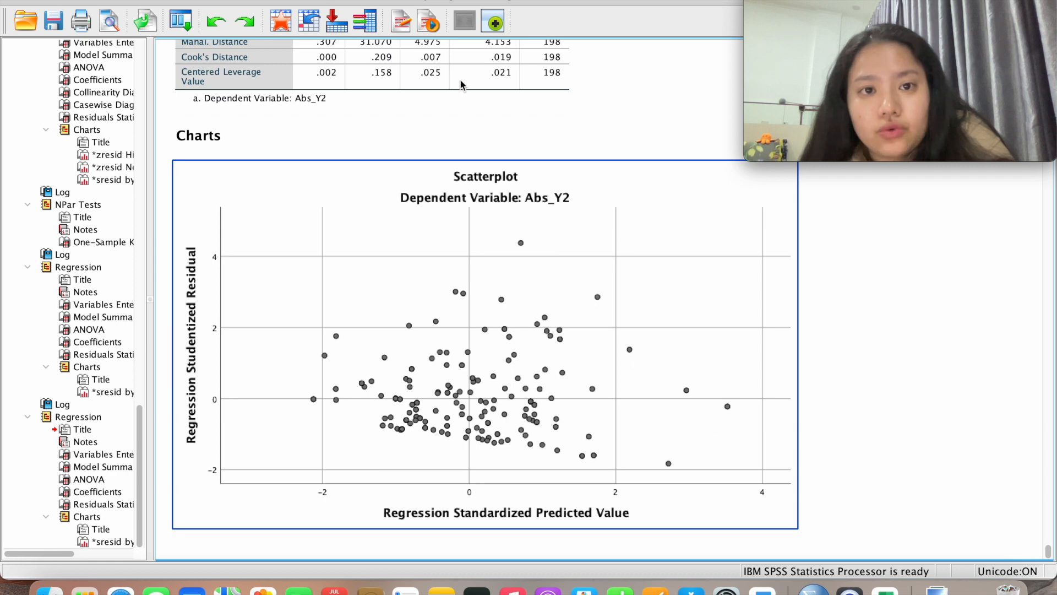
left_click(468, 95)
Run the regression with Ln_Y1 replacing Abs_Y2 as the dependent variable
left_click(421, 1)
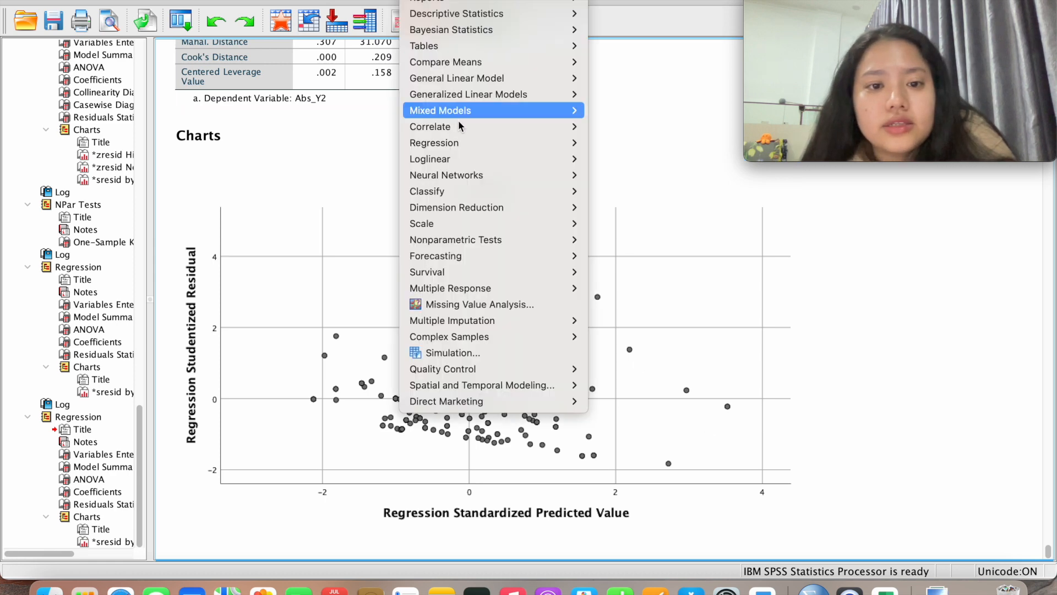
mouse_move(469, 148)
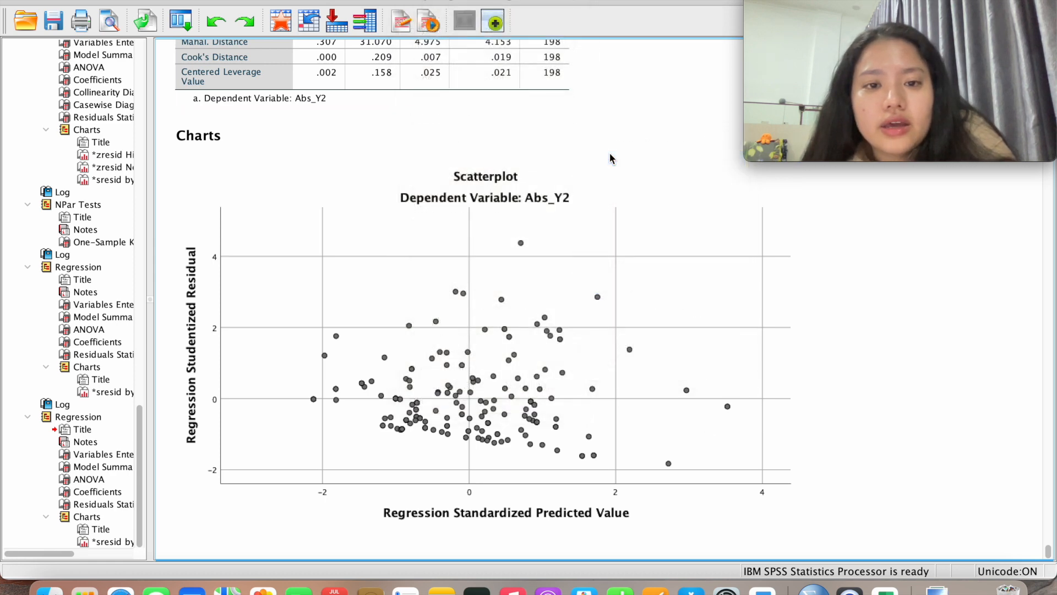
left_click(610, 158)
left_click(530, 172)
left_click(449, 166)
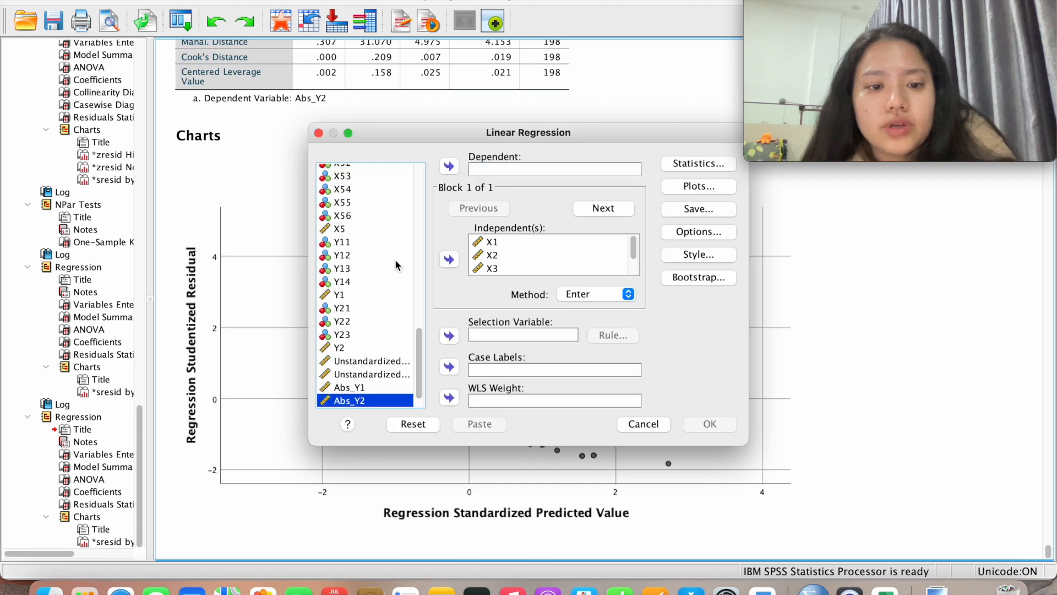
scroll(394, 278, "down", 2)
left_click(377, 388)
left_click(449, 166)
left_click(495, 169)
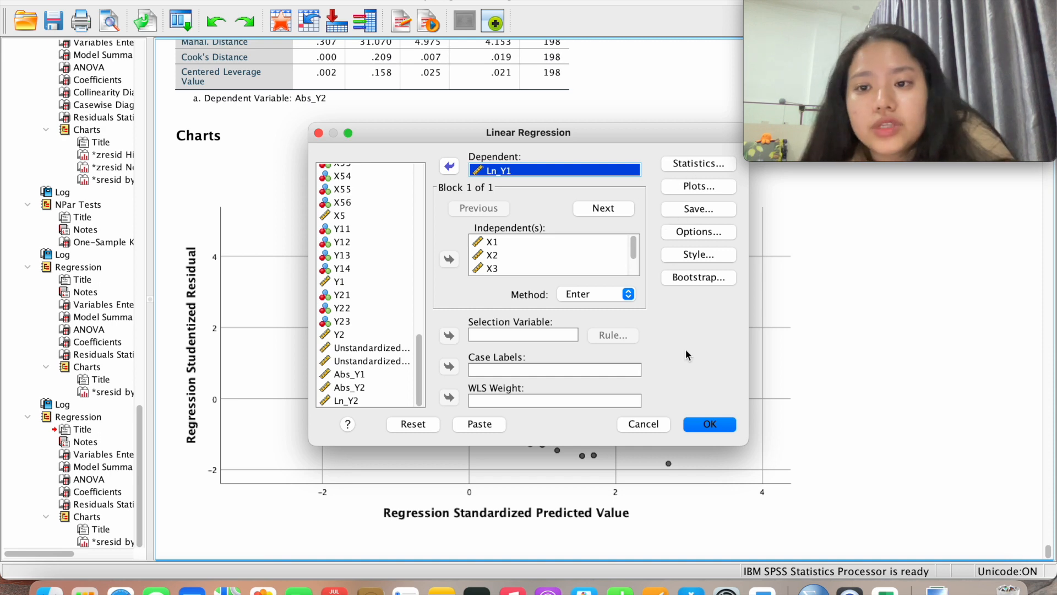
left_click(710, 424)
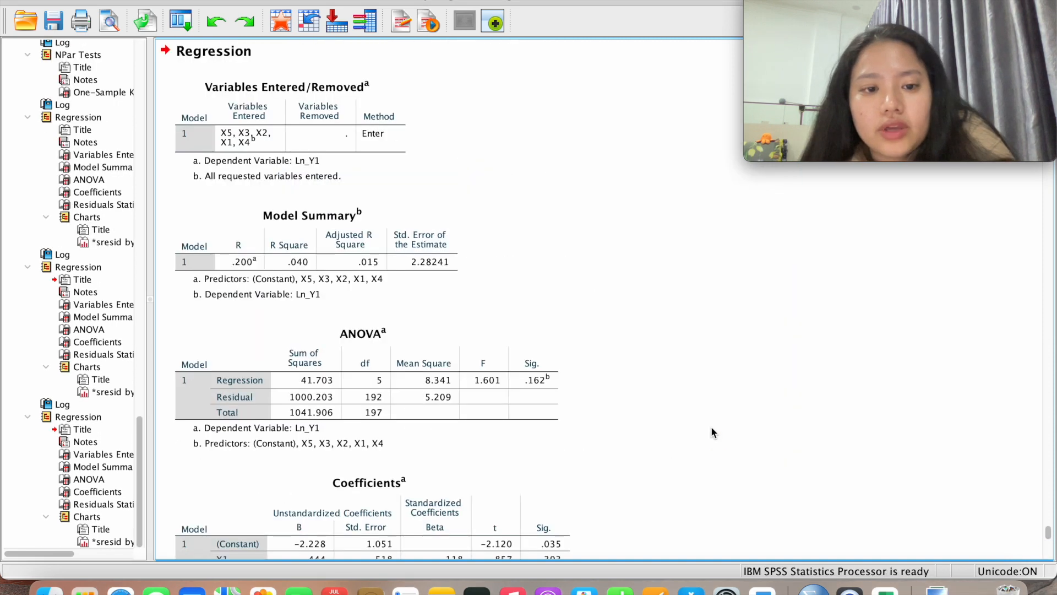
scroll(711, 432, "down", 15)
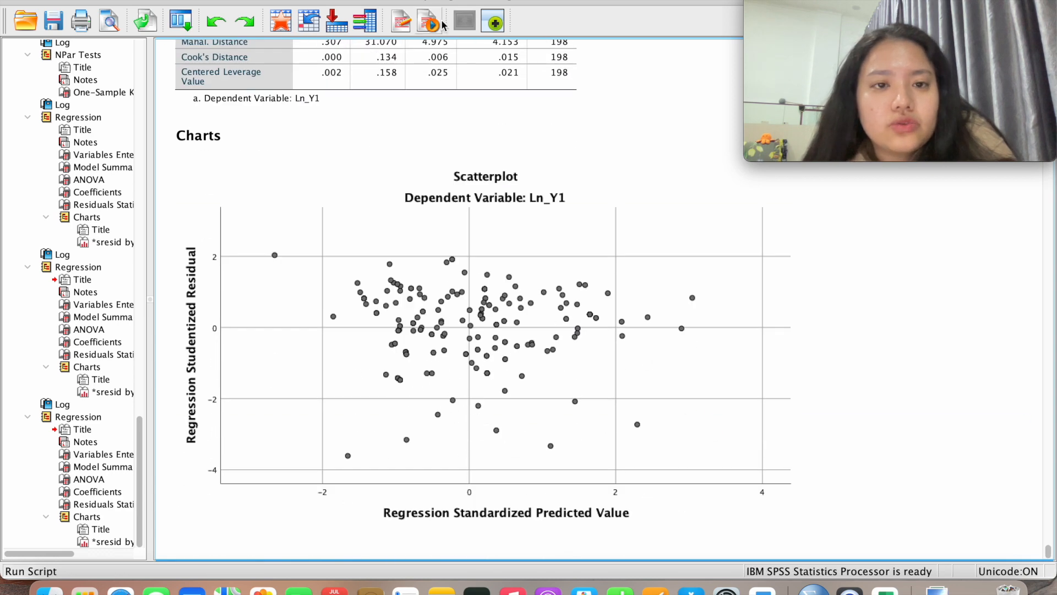
Rerun it with Ln_Y2 as dependent, giving R Square .080 and ANOVA Sig. .006
left_click(422, 0)
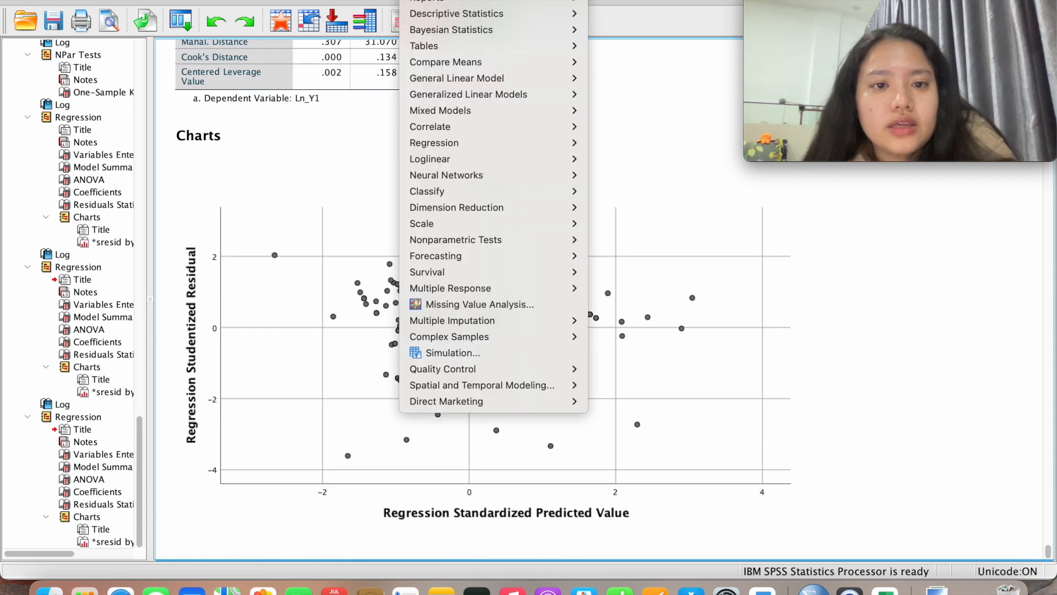
mouse_move(451, 145)
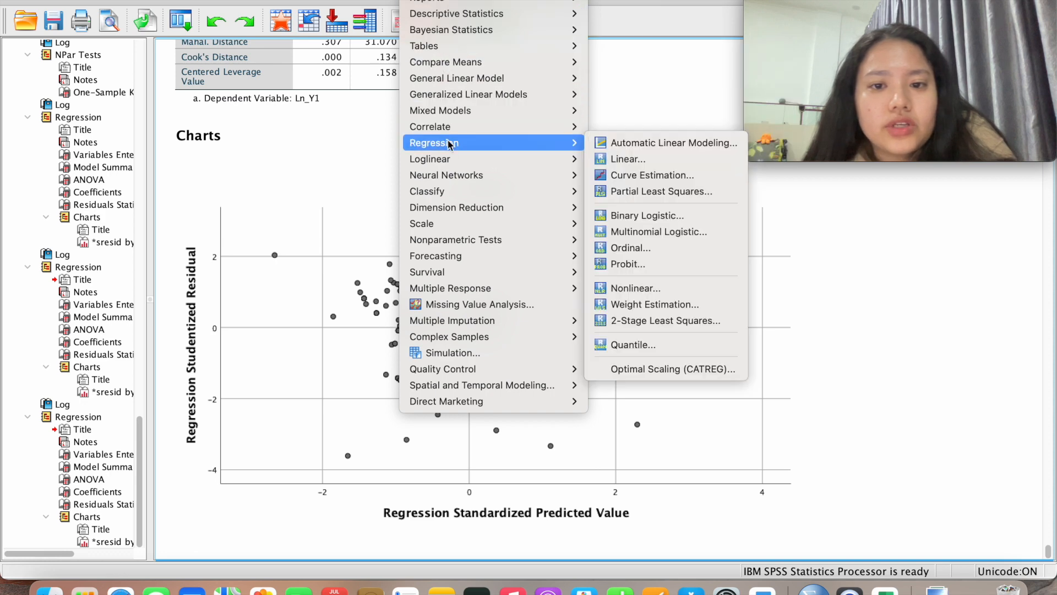
left_click(622, 158)
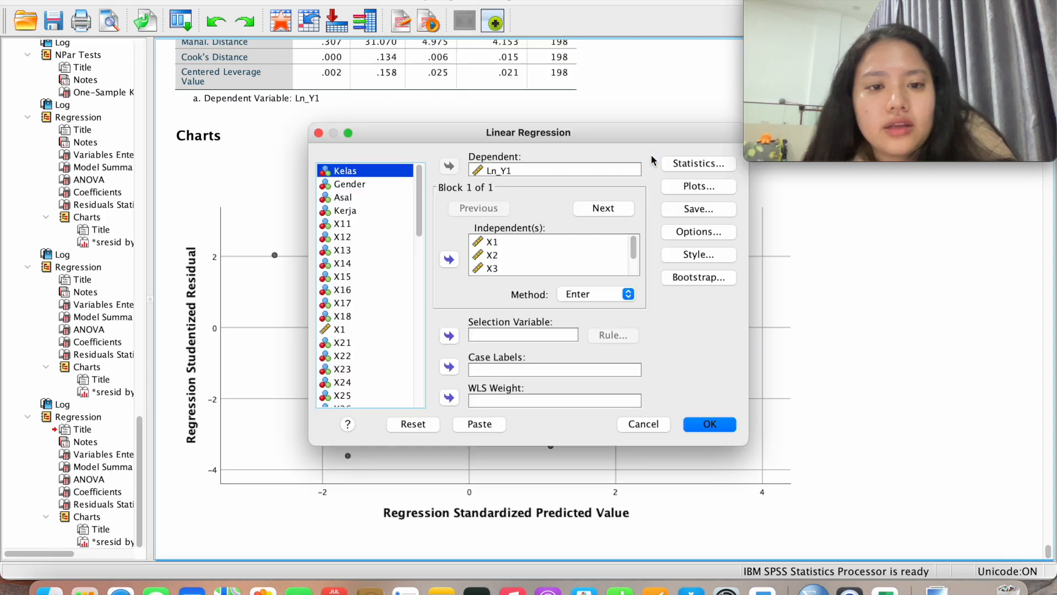
left_click(532, 171)
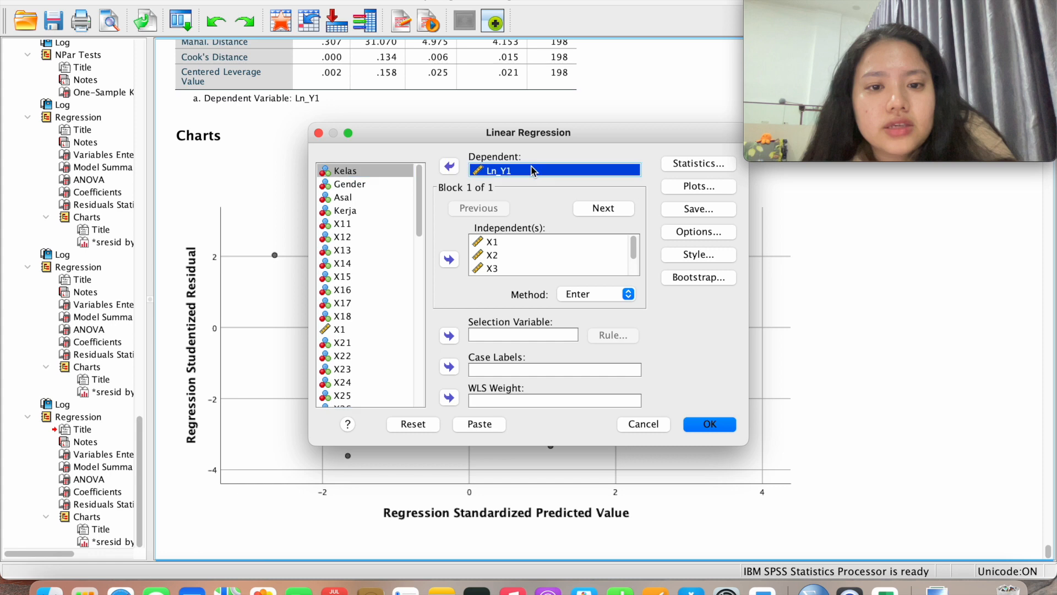
left_click(456, 171)
key("Down")
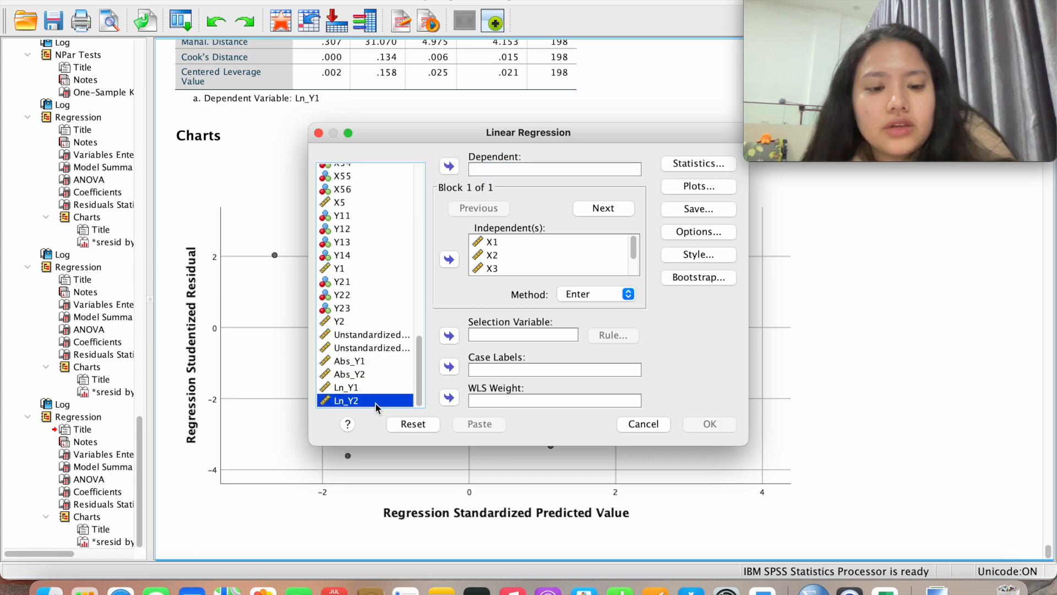
left_click(449, 167)
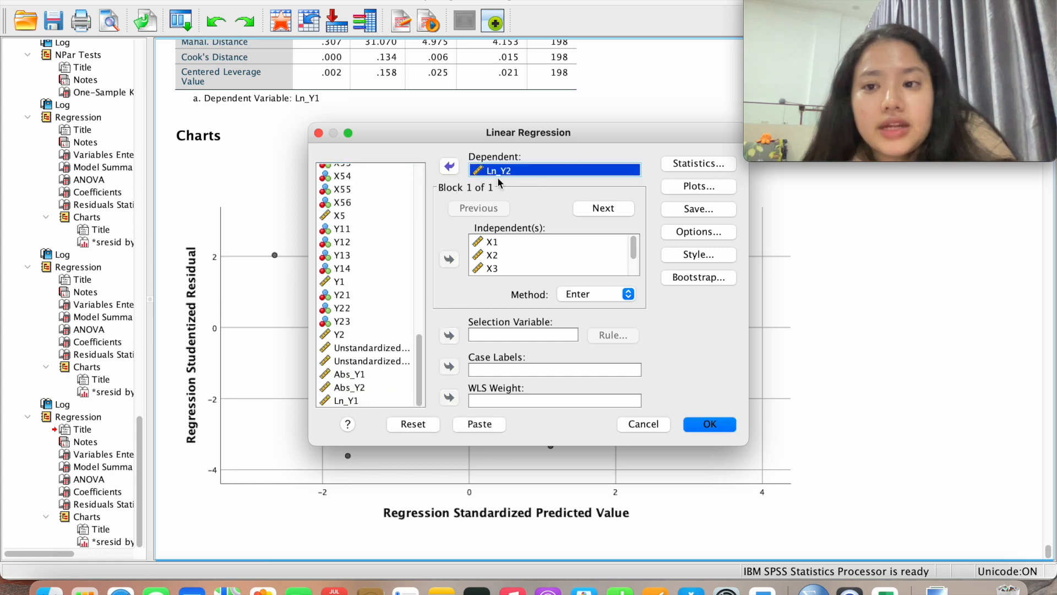
scroll(532, 256, "down", 2)
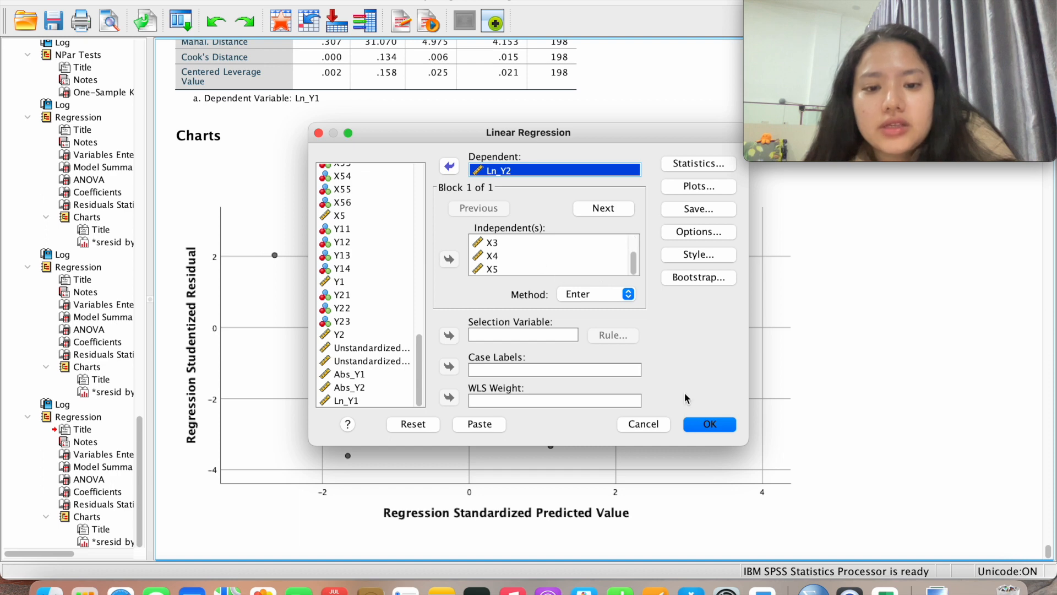
left_click(709, 424)
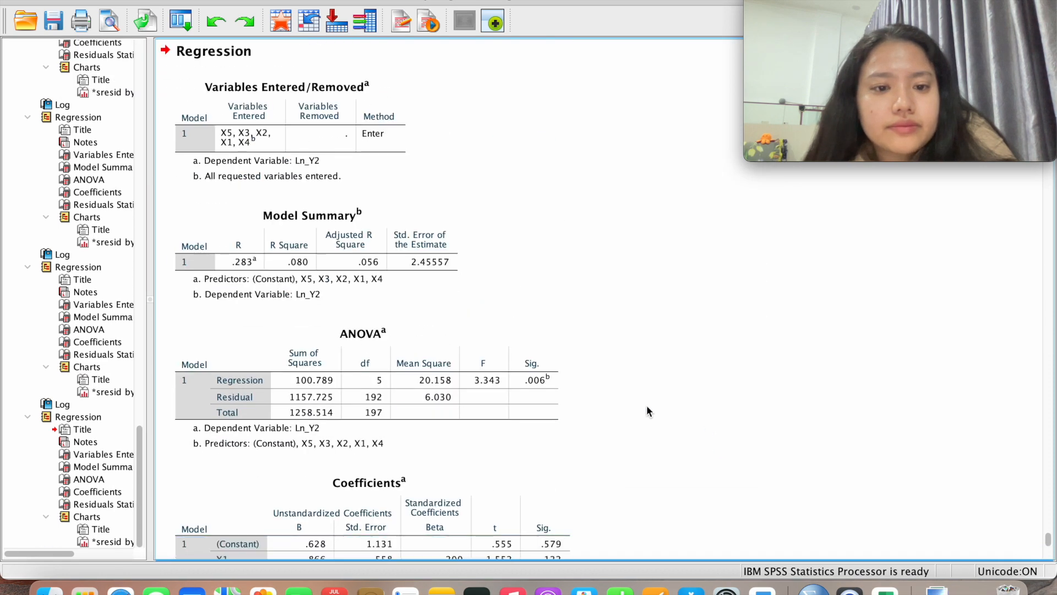
scroll(646, 407, "down", 15)
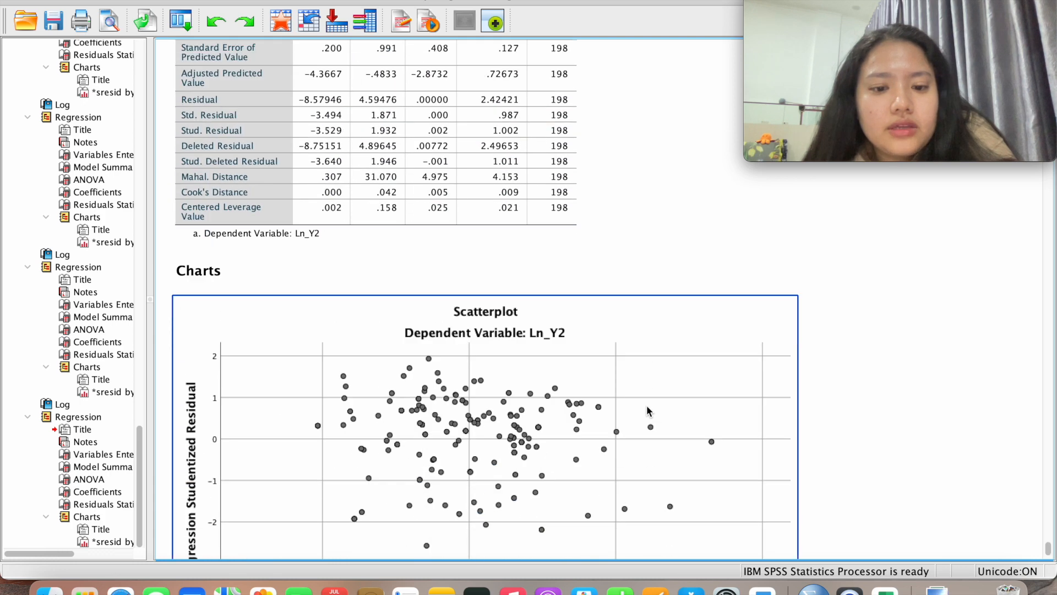
scroll(647, 410, "down", 5)
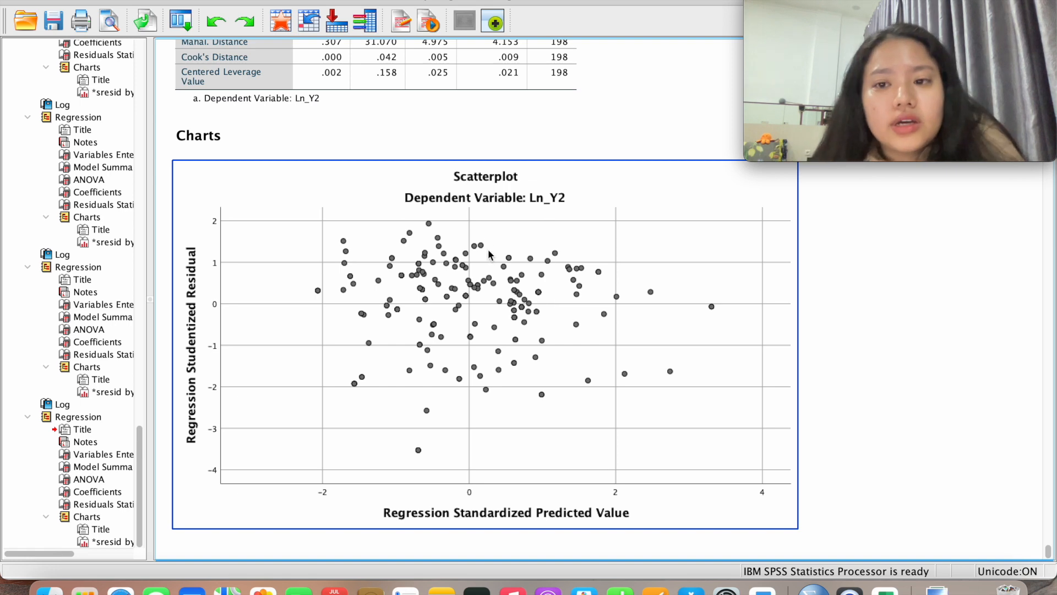
scroll(508, 242, "up", 10)
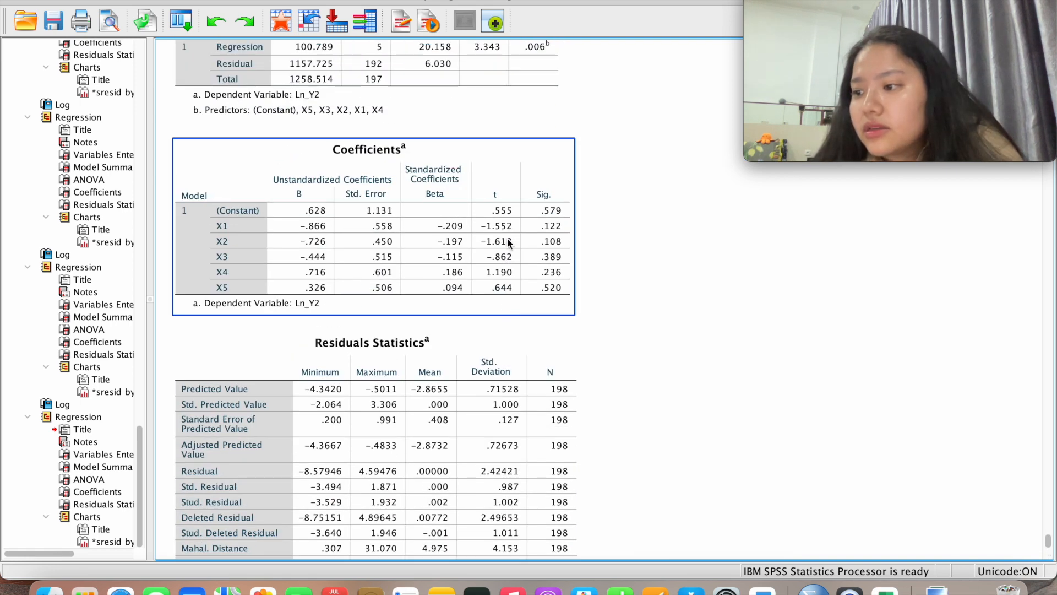
scroll(507, 243, "up", 3)
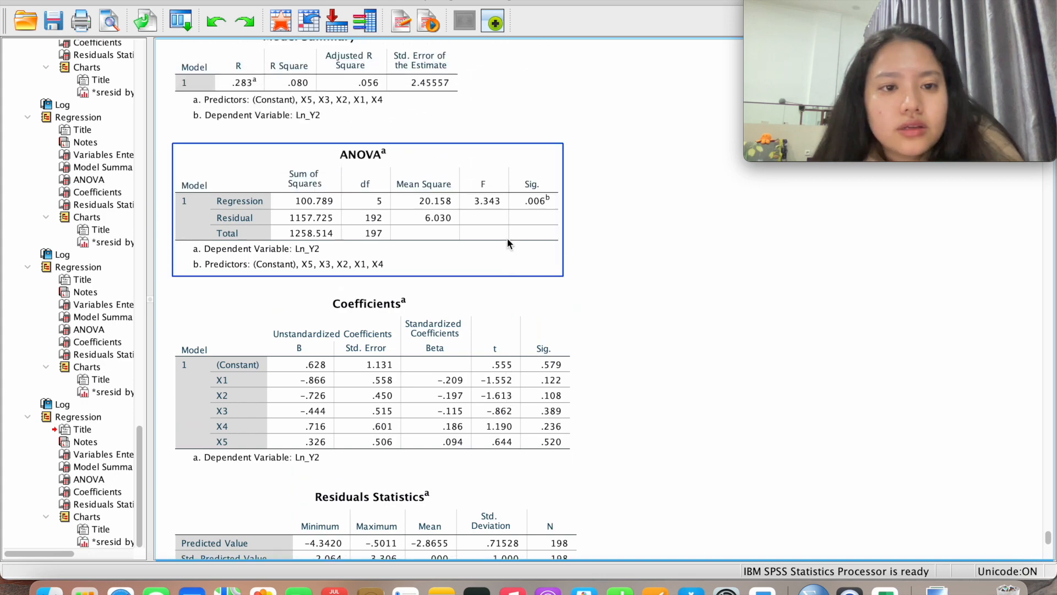
scroll(507, 238, "up", 15)
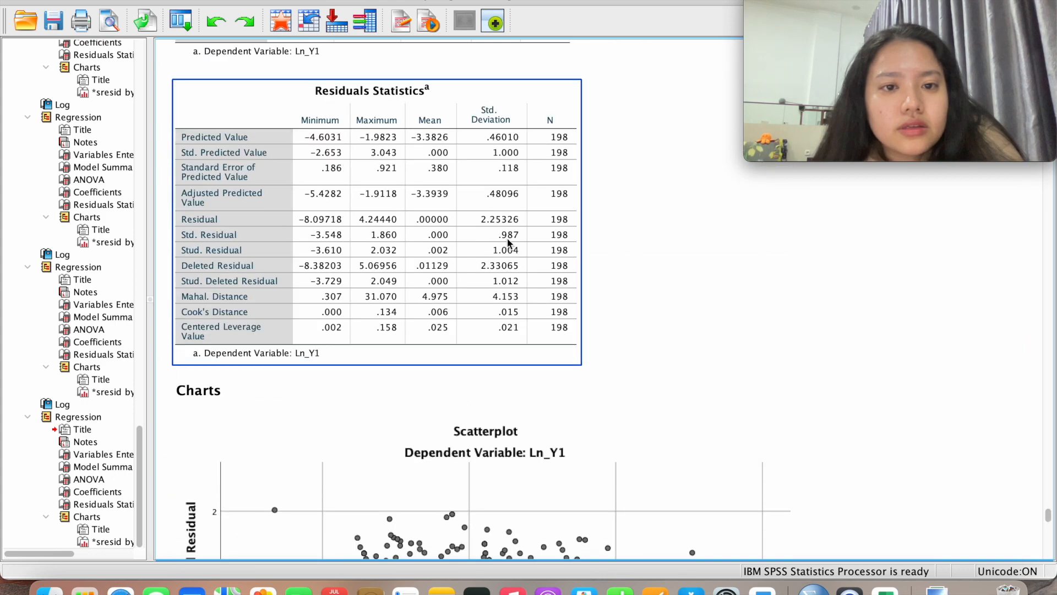
scroll(507, 243, "up", 15)
scroll(507, 238, "up", 15)
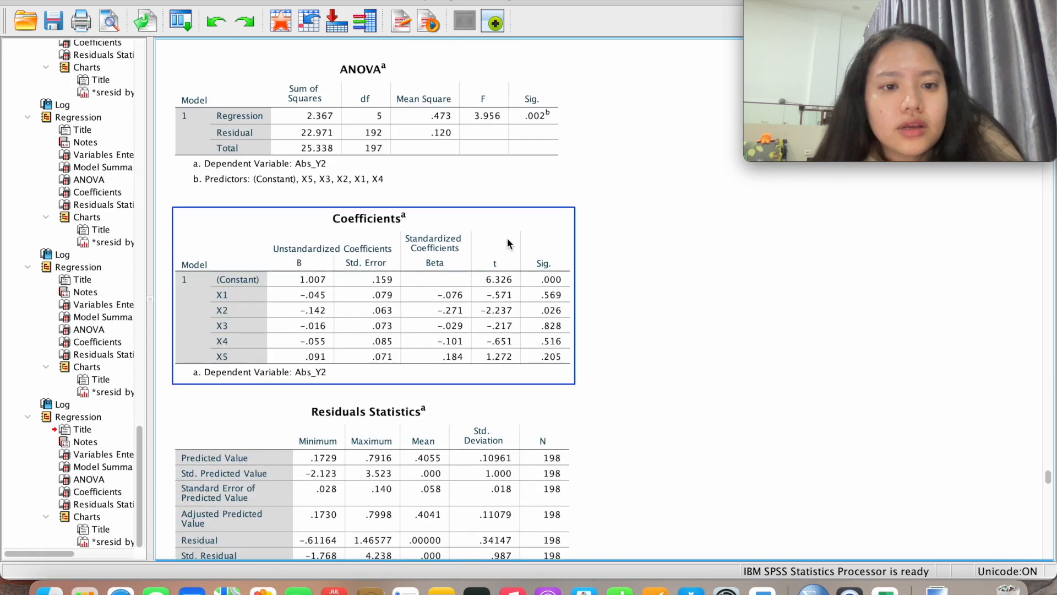
scroll(507, 238, "down", 20)
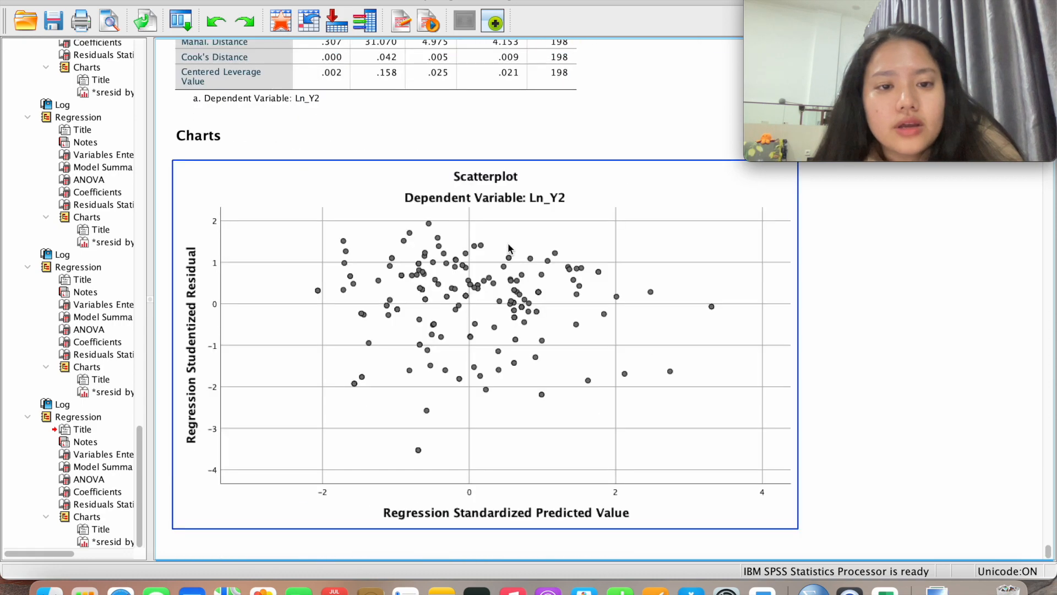
scroll(508, 243, "up", 15)
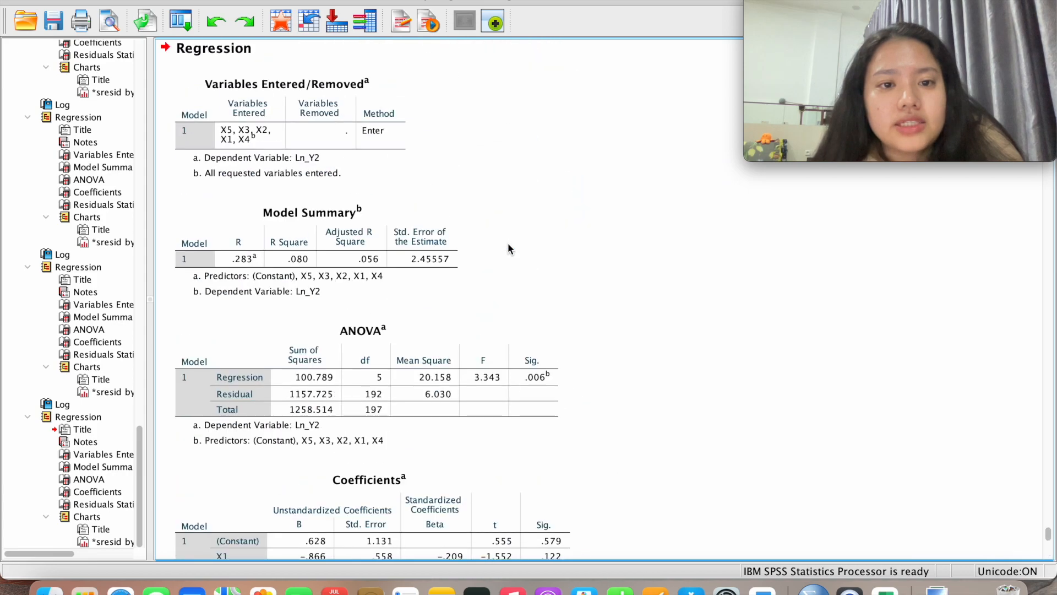
scroll(507, 243, "up", 20)
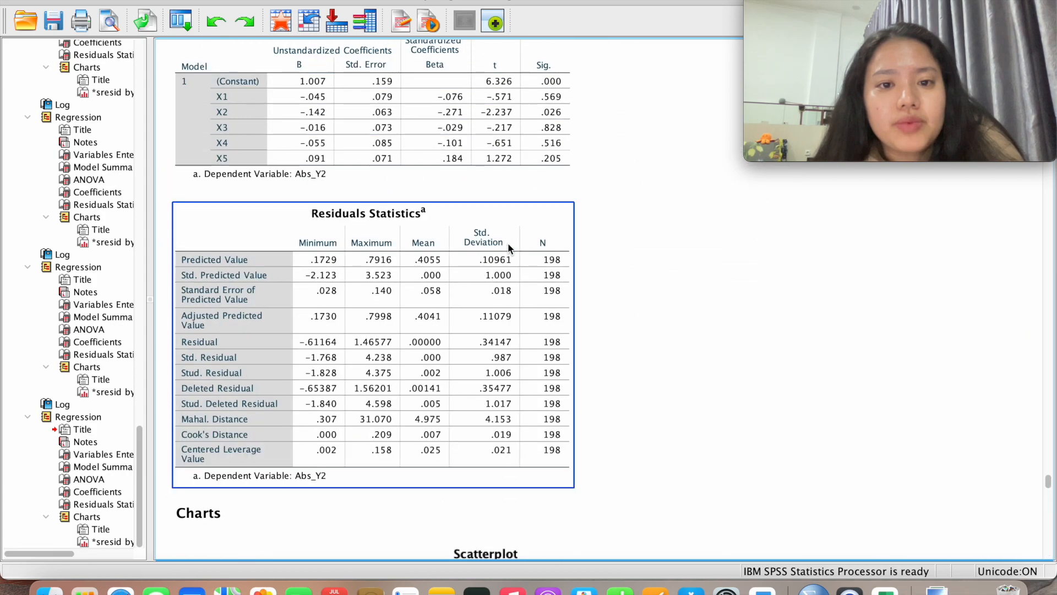
scroll(508, 244, "up", 20)
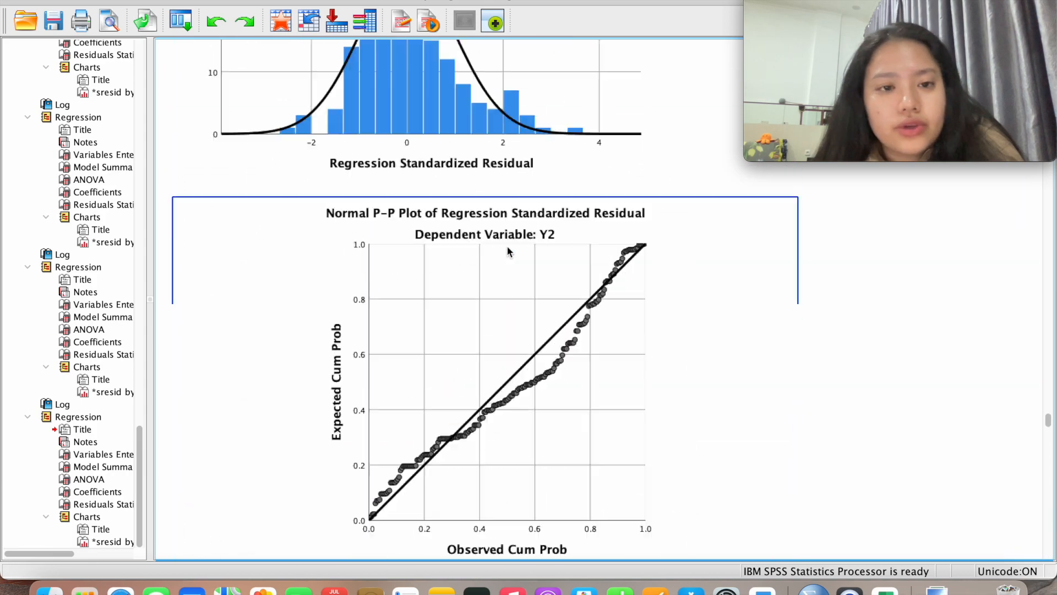
scroll(508, 251, "up", 20)
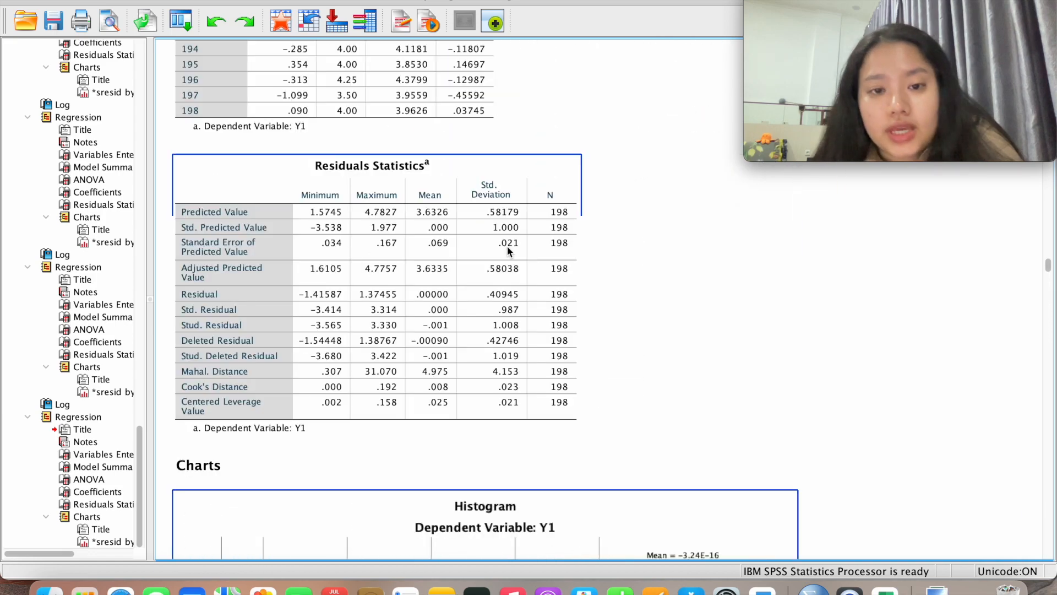
scroll(507, 245, "up", 20)
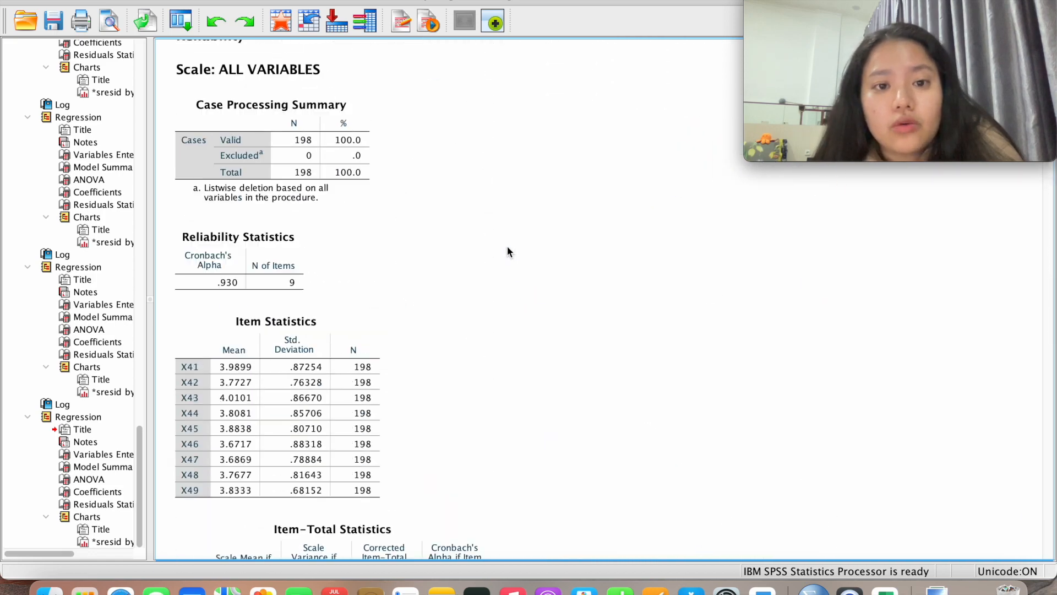
scroll(507, 246, "up", 15)
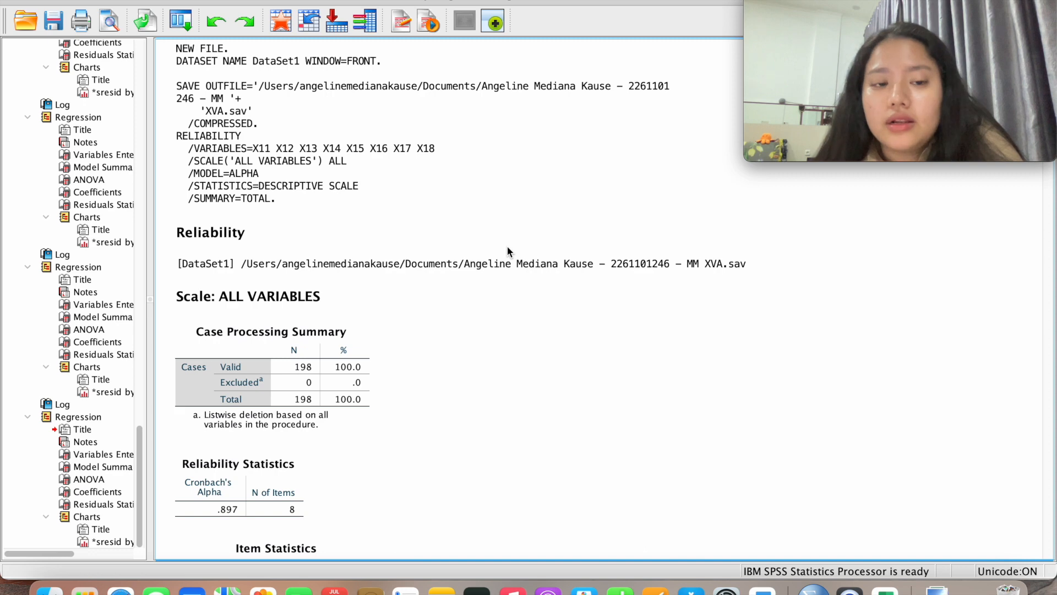
scroll(507, 246, "down", 8)
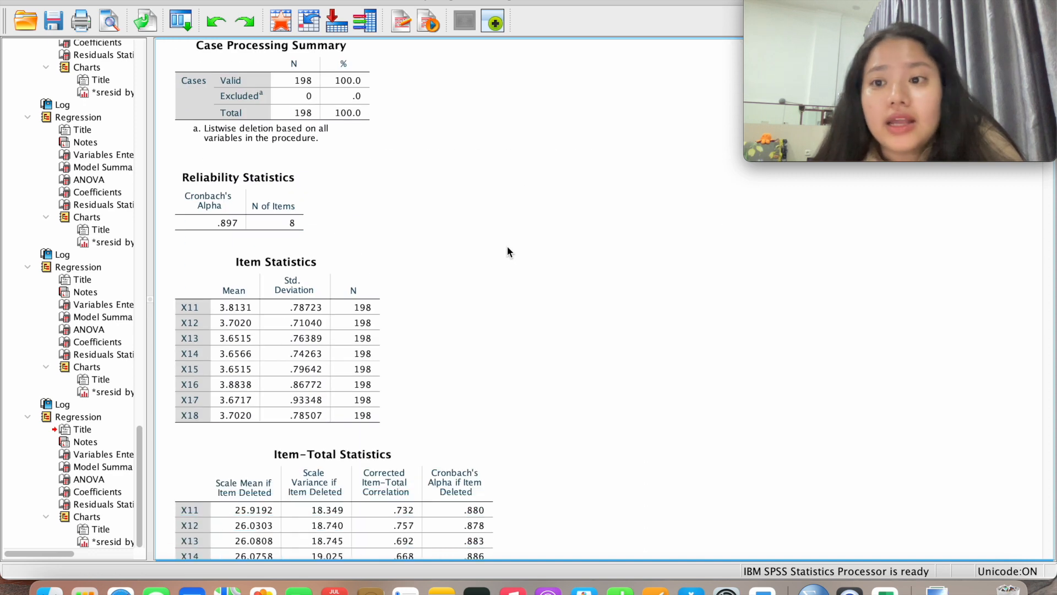
scroll(507, 246, "up", 5)
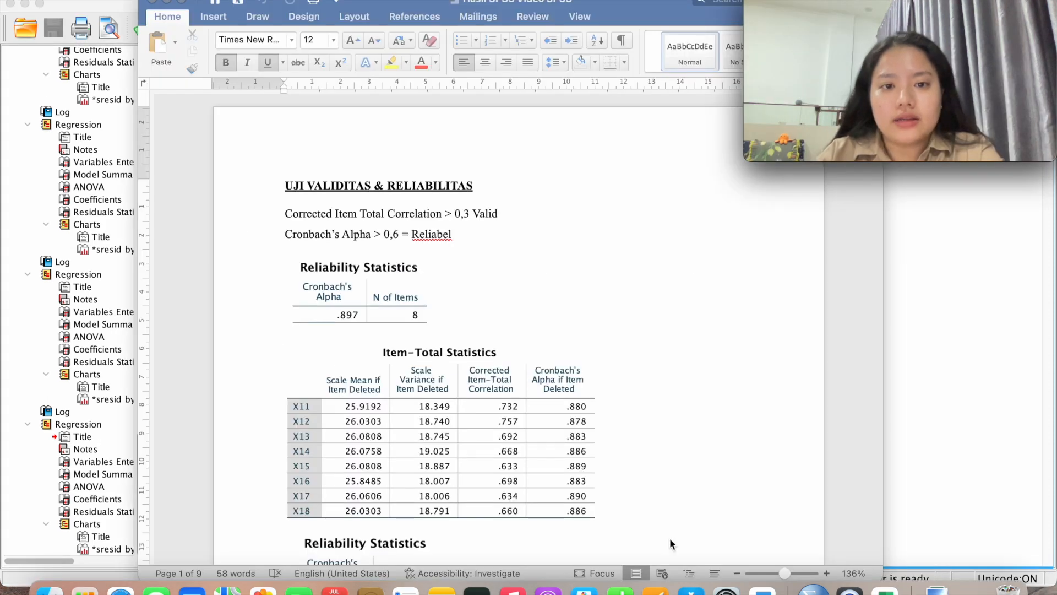
Scroll through the report's reliability tables, including Cronbach's Alpha .916 for 10 items
scroll(664, 457, "down", 2)
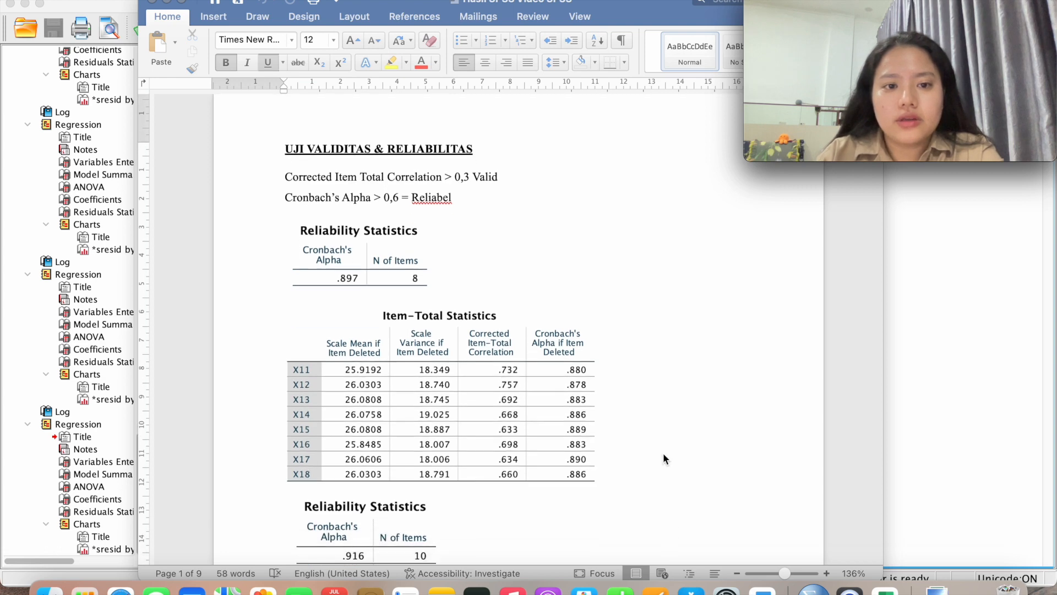
scroll(662, 458, "down", 1)
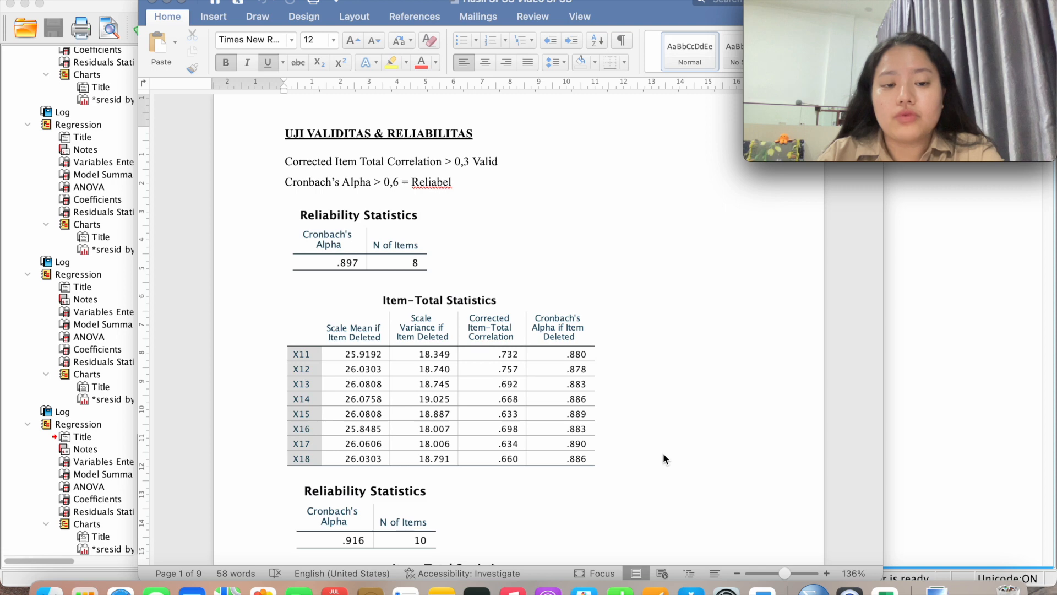
scroll(664, 458, "down", 3)
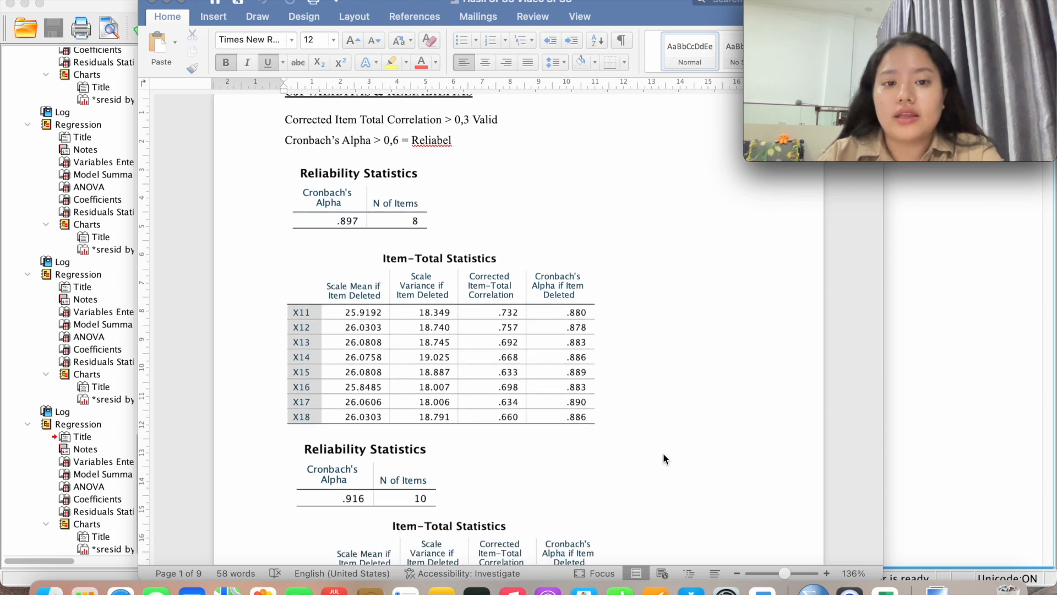
scroll(663, 459, "up", 2)
scroll(664, 458, "down", 1)
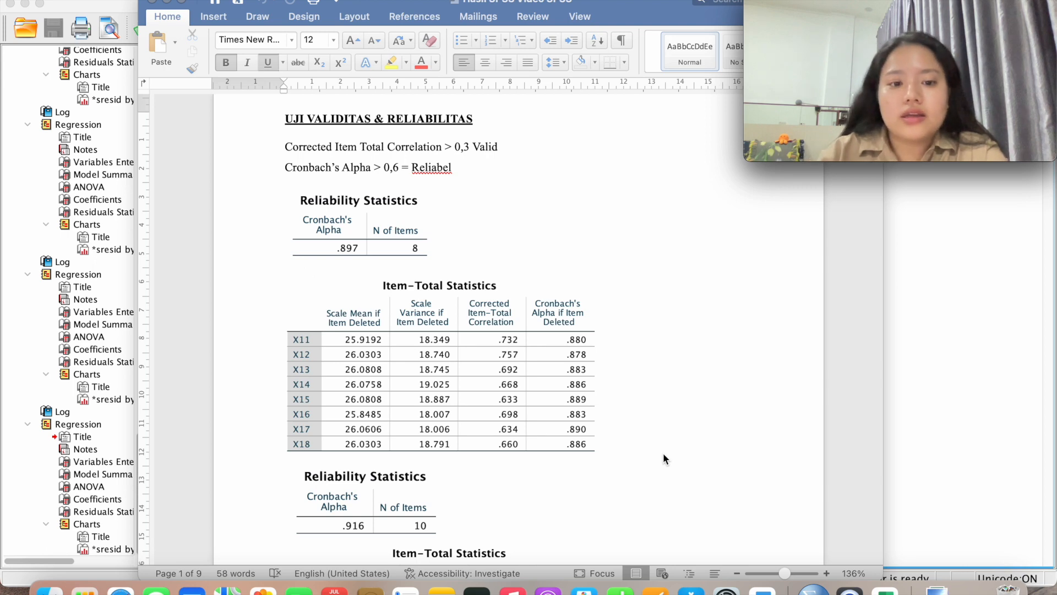
scroll(664, 458, "down", 2)
scroll(664, 458, "up", 1)
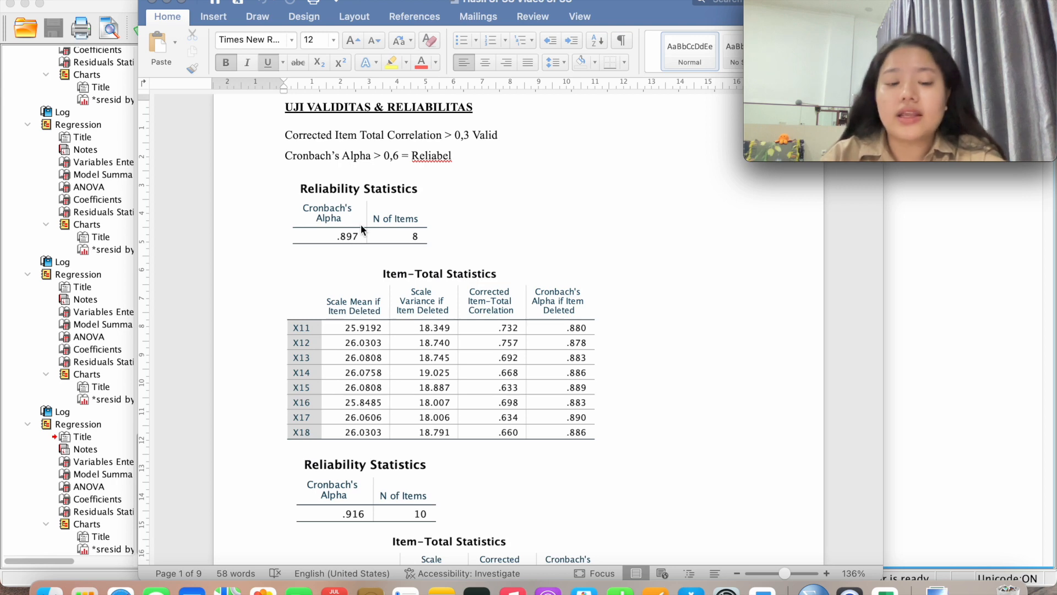
Scroll past the Y21–Y23 reliability tables to the UJI NORMALITAS section with Y1 and Y2 P-P plots
scroll(469, 372, "down", 2)
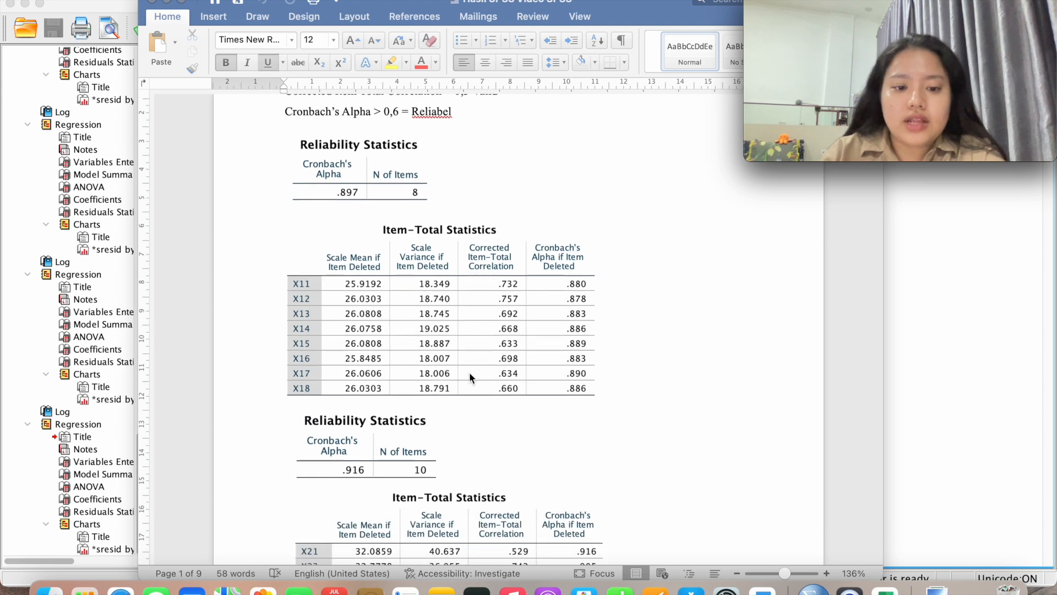
scroll(469, 376, "down", 7)
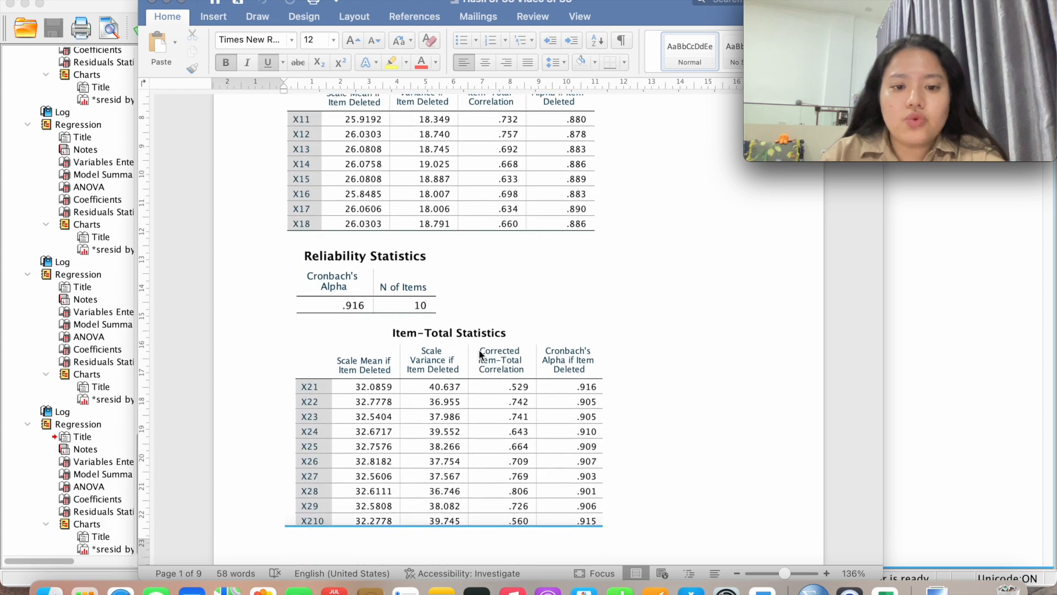
scroll(479, 350, "down", 6)
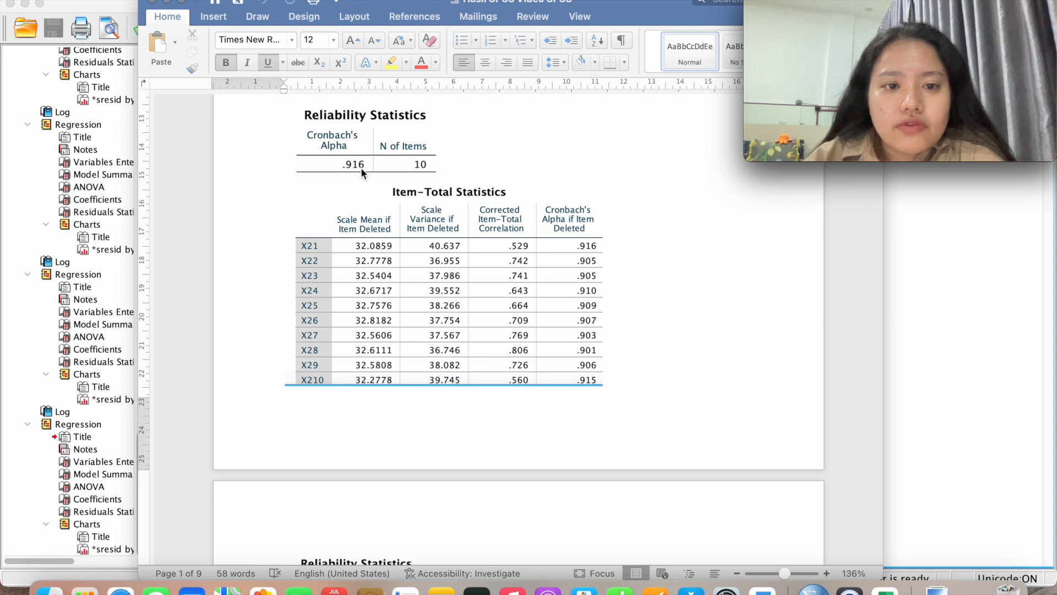
scroll(362, 167, "up", 10)
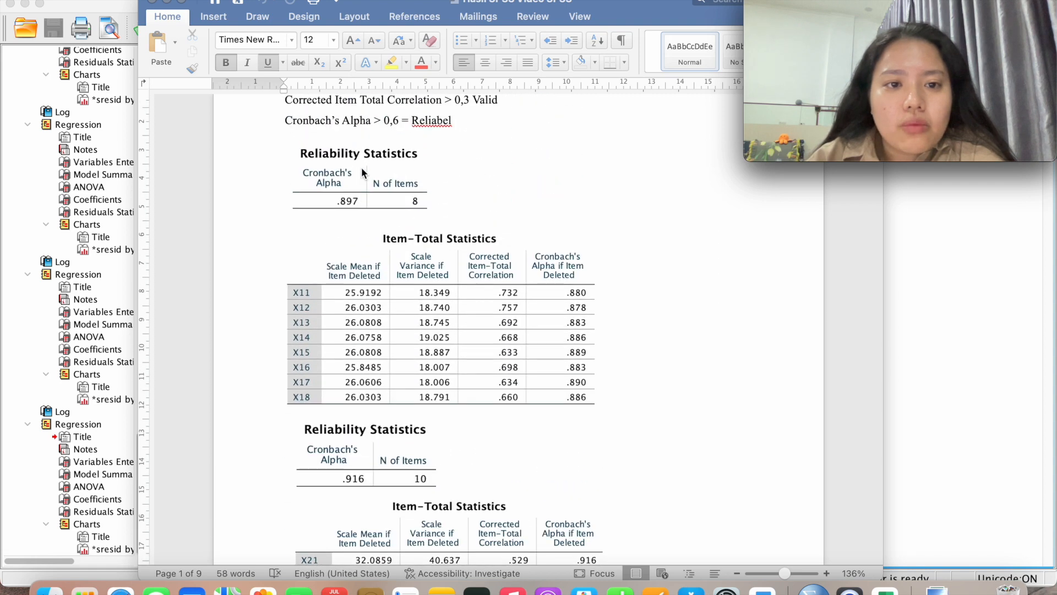
scroll(361, 167, "down", 8)
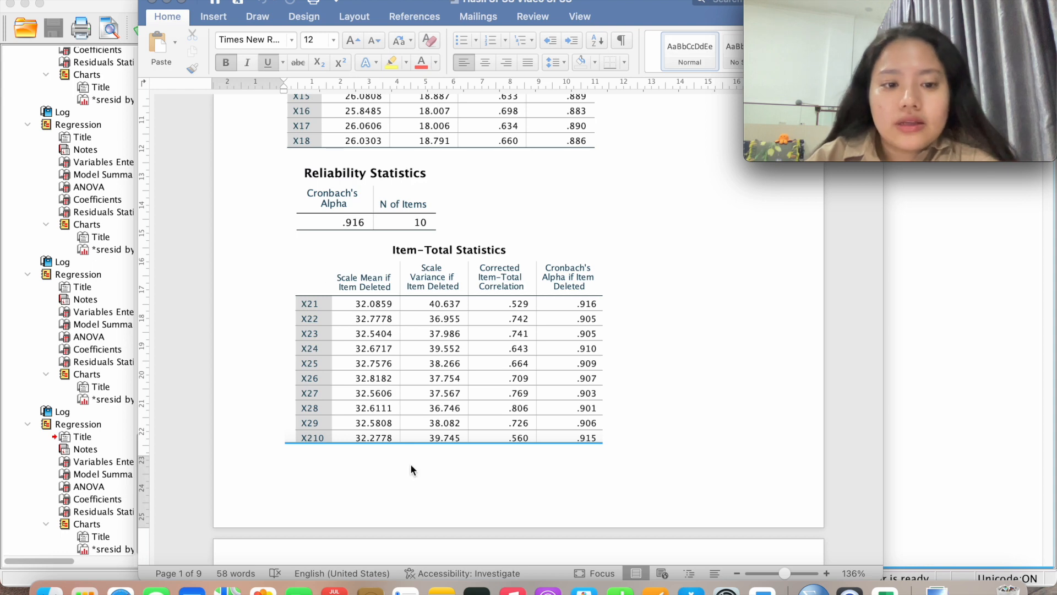
scroll(410, 464, "down", 15)
scroll(411, 468, "down", 1)
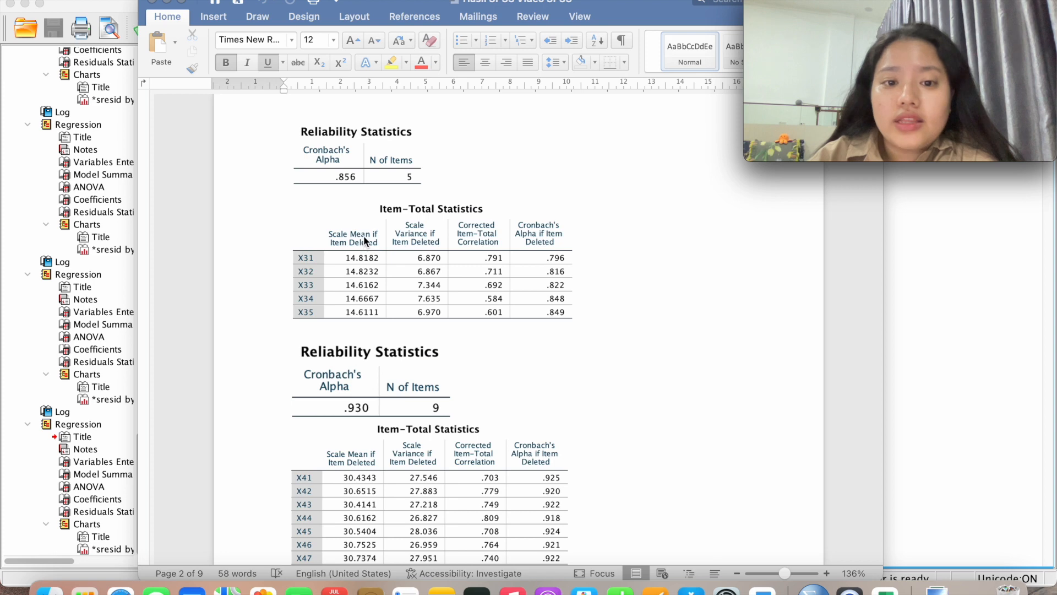
scroll(533, 372, "down", 5)
scroll(533, 374, "down", 4)
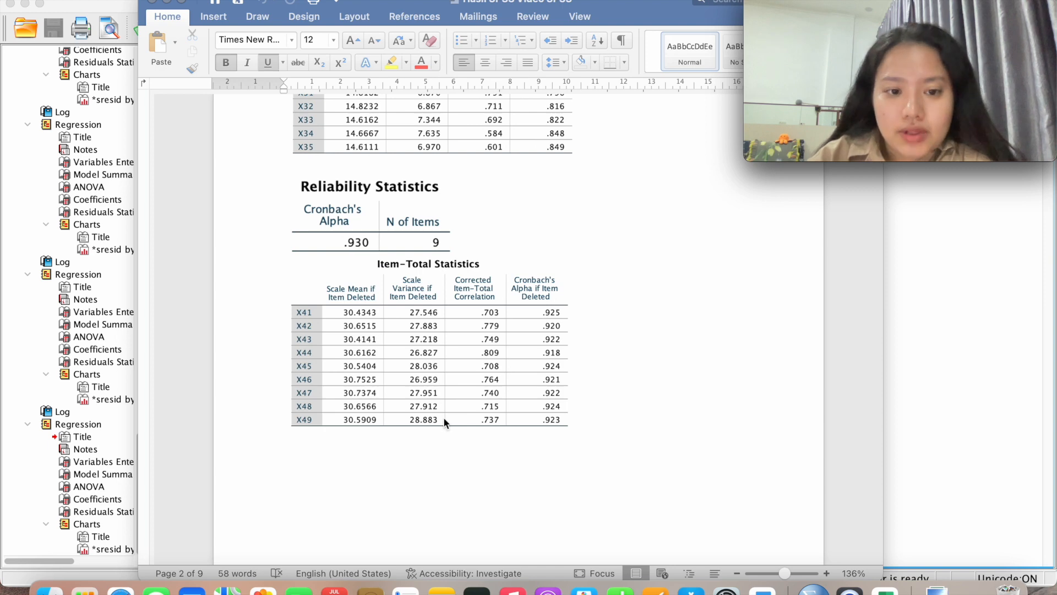
scroll(443, 422, "down", 15)
scroll(443, 417, "down", 3)
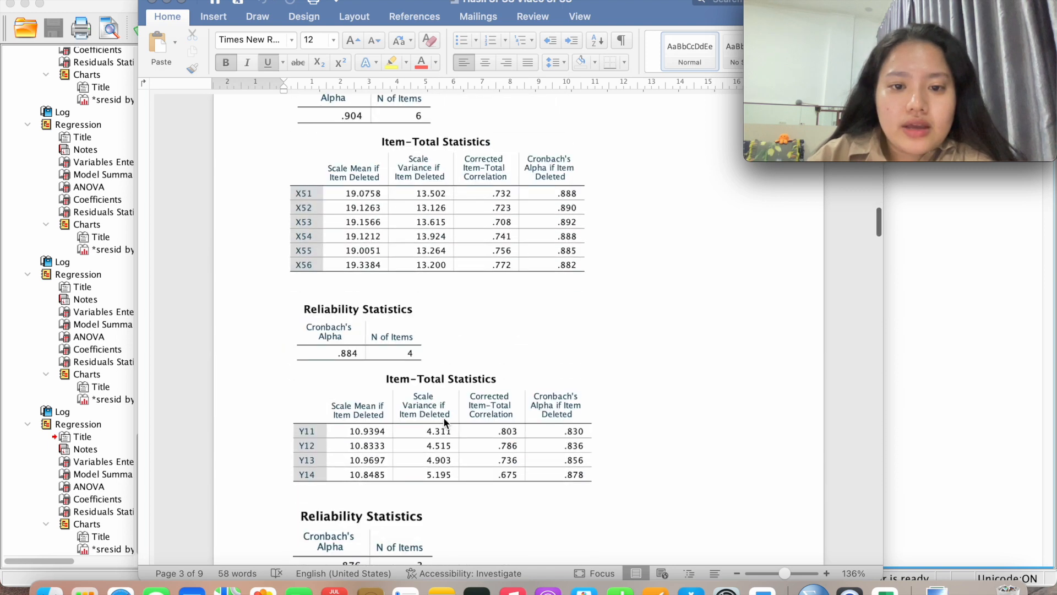
scroll(480, 198, "up", 1)
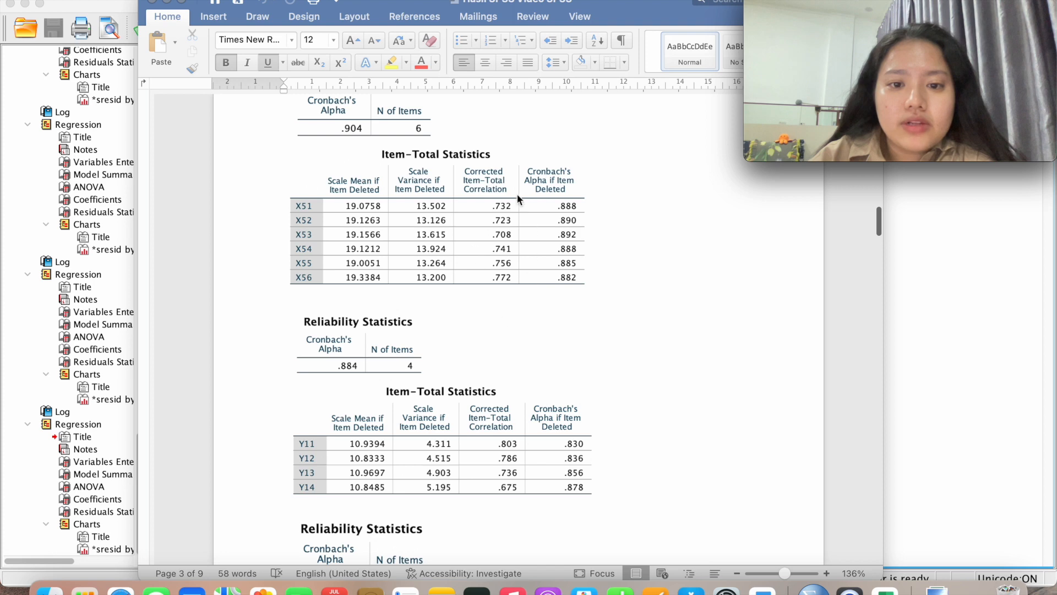
scroll(502, 189, "down", 8)
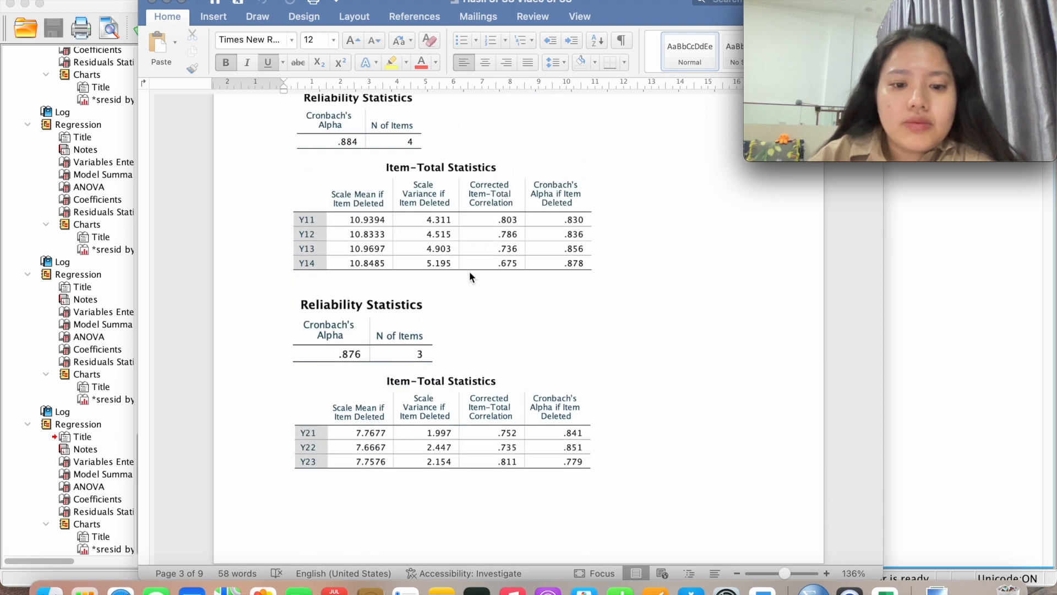
scroll(470, 273, "down", 4)
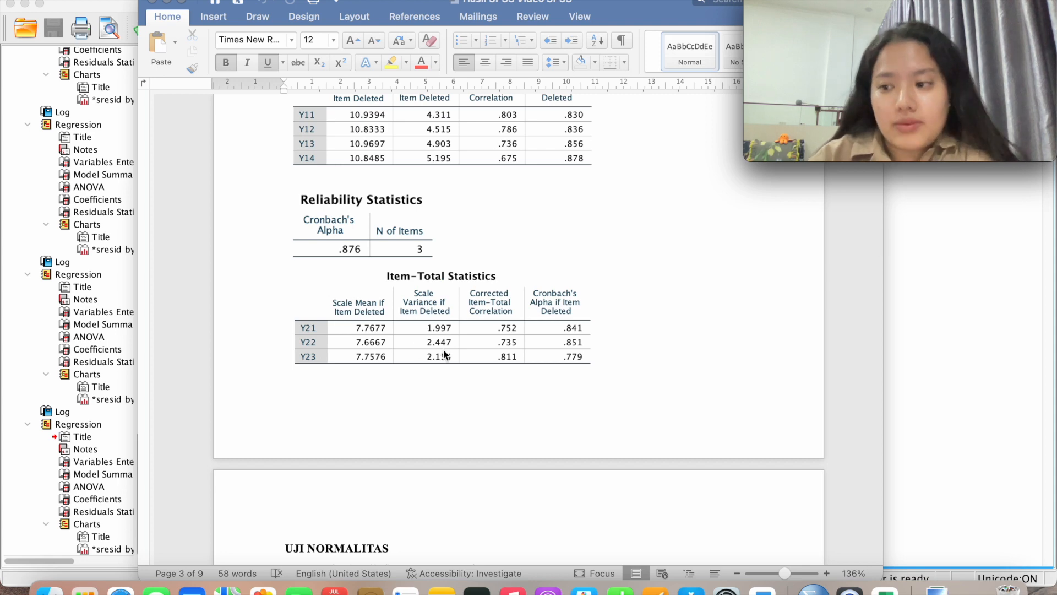
scroll(491, 398, "down", 5)
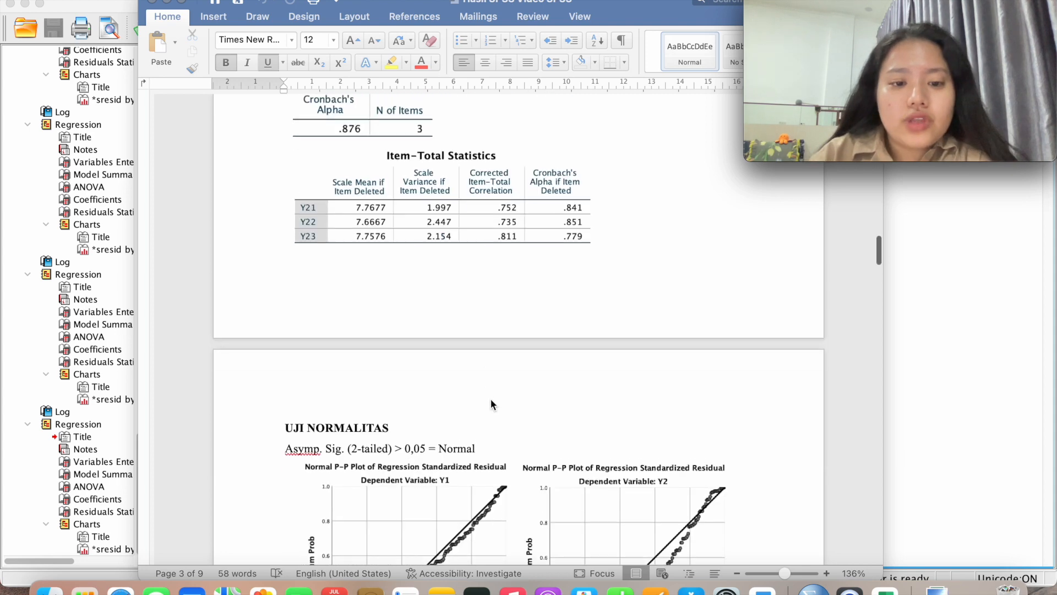
Point out the Y1 and Y2 normal P-P plot pictures in the report
scroll(490, 398, "down", 2)
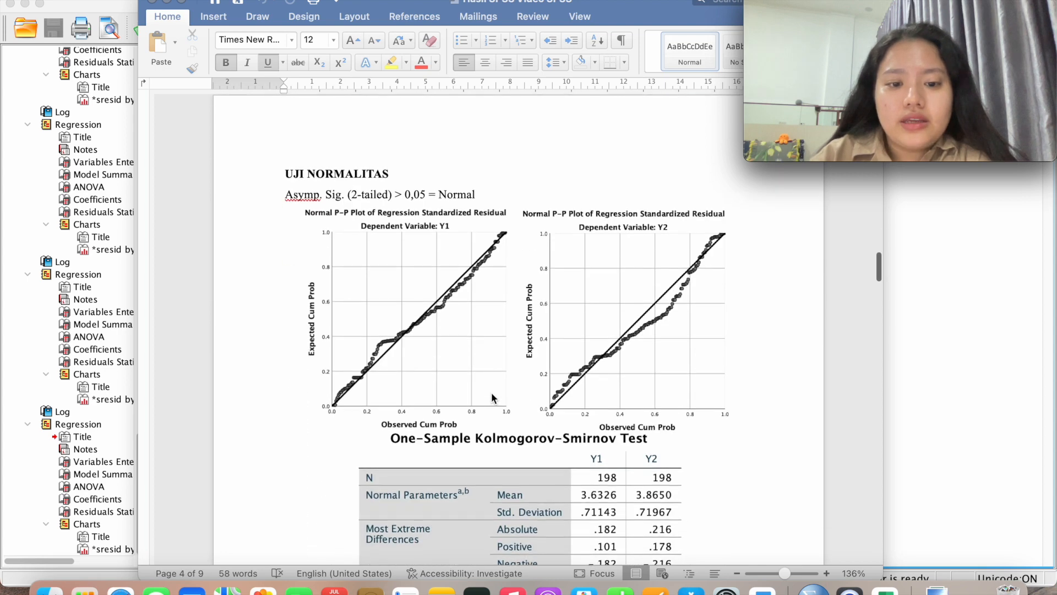
scroll(491, 392, "down", 1)
scroll(492, 397, "up", 1)
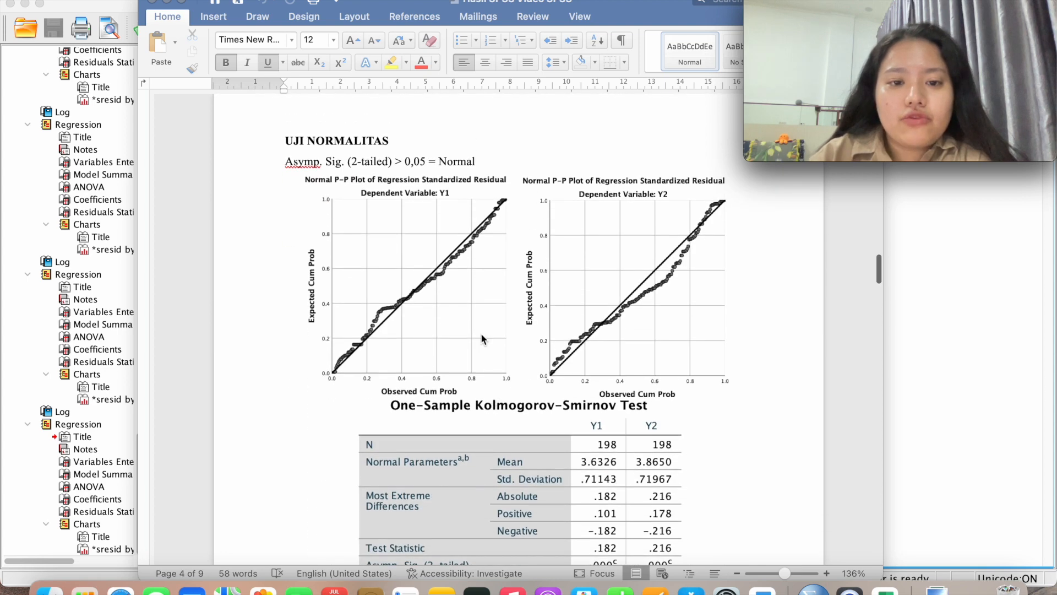
left_click(450, 254)
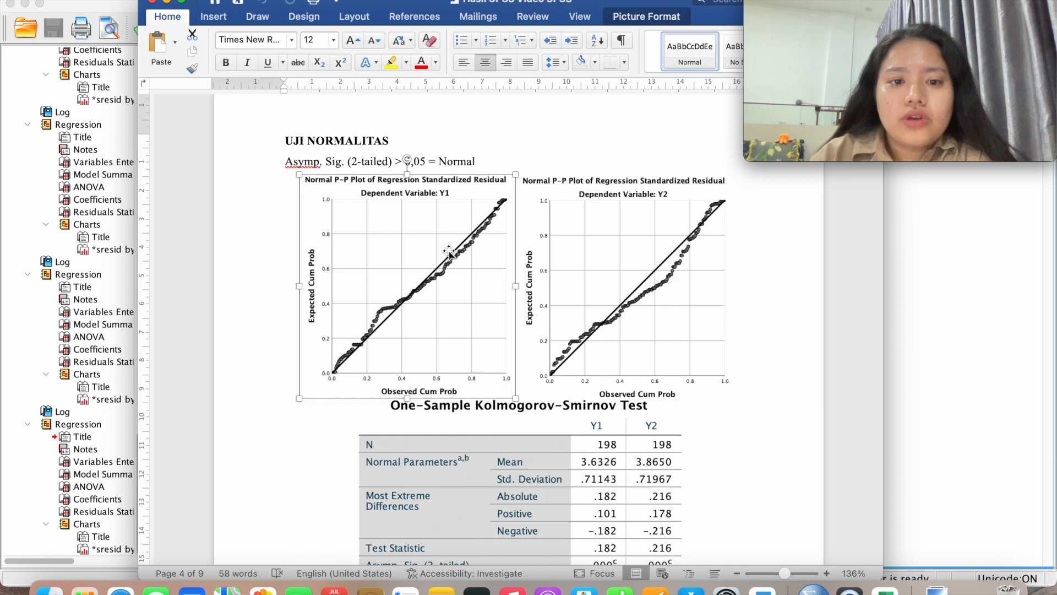
left_click(570, 268)
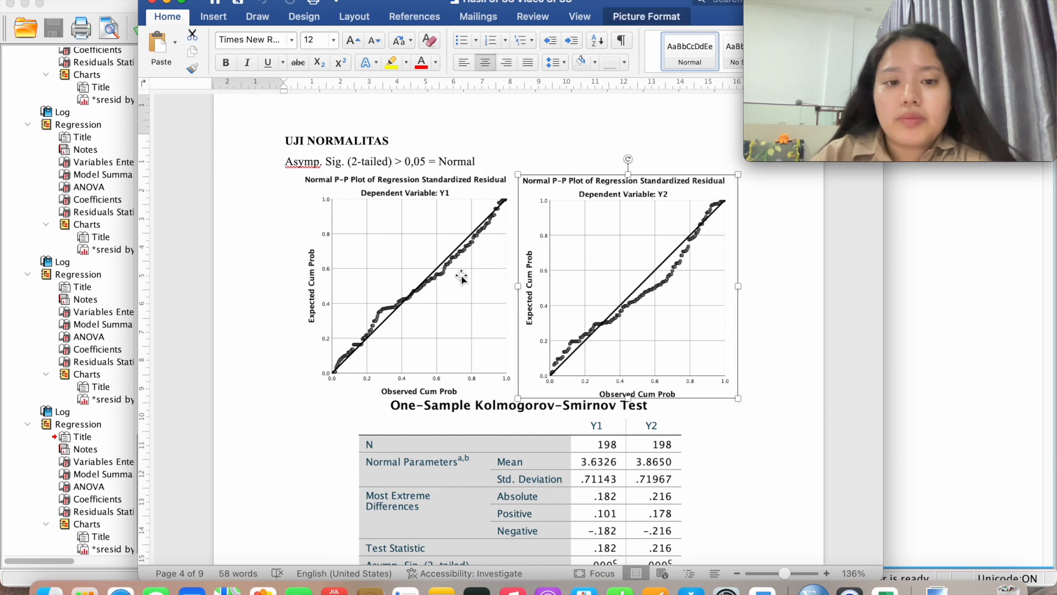
left_click(461, 278)
left_click(545, 271)
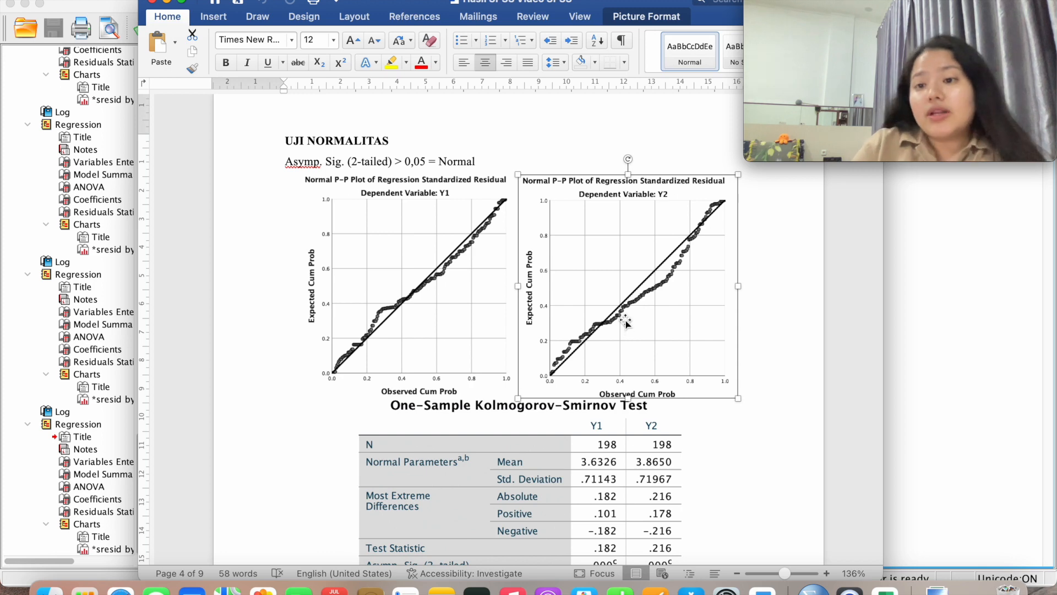
Scroll down and point out the Kolmogorov-Smirnov test table picture
scroll(630, 330, "down", 5)
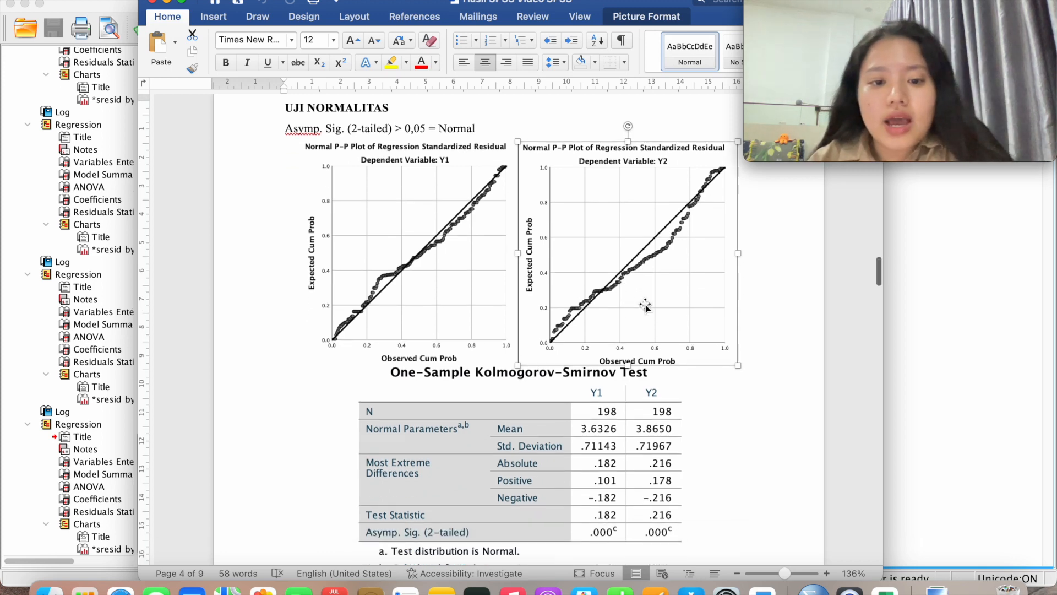
scroll(647, 306, "up", 1)
scroll(646, 307, "down", 3)
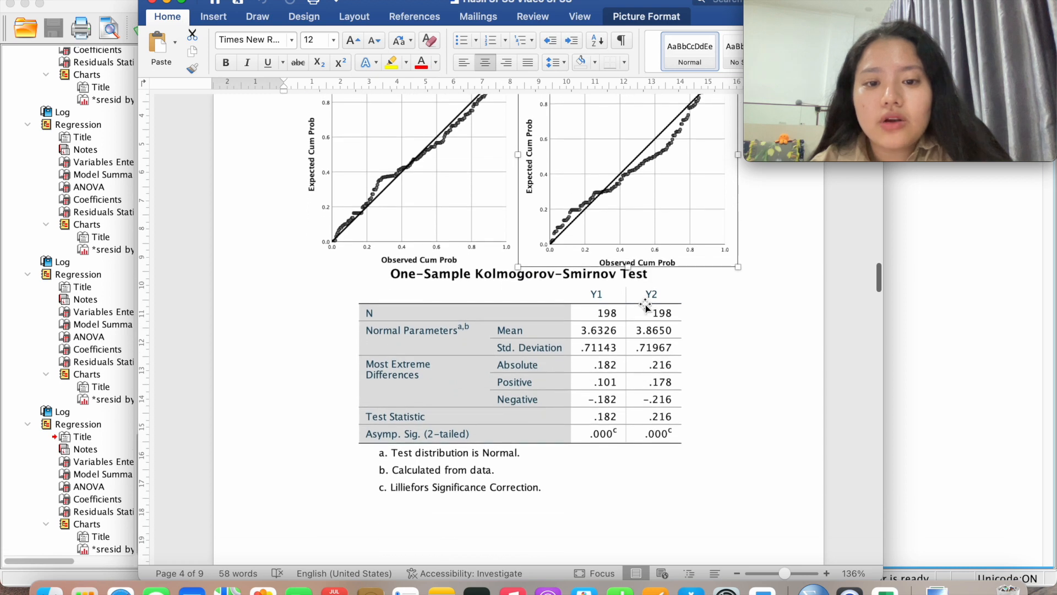
scroll(647, 306, "down", 3)
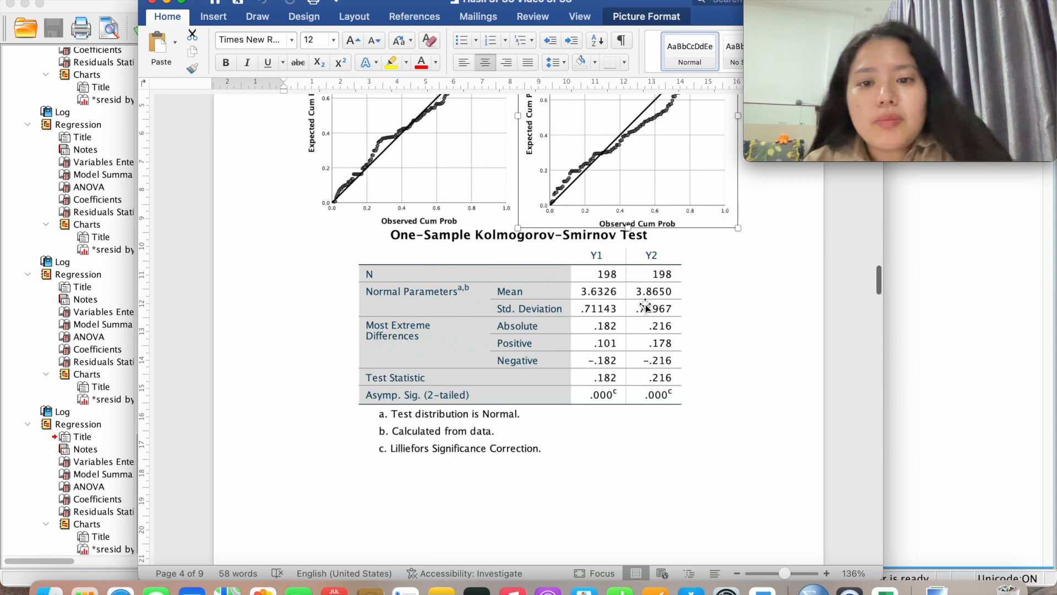
scroll(647, 306, "up", 10)
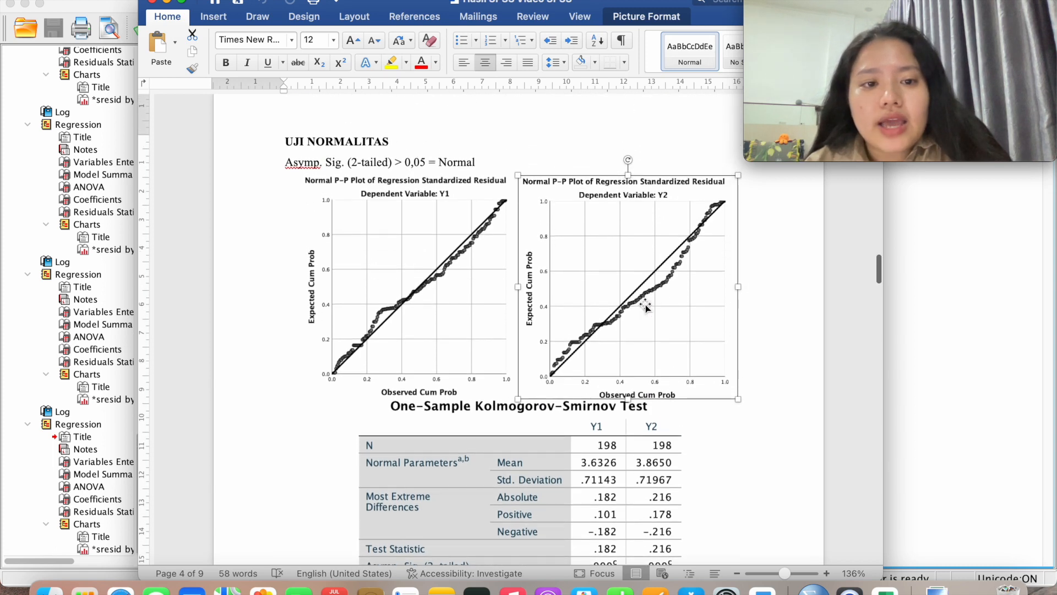
scroll(646, 306, "down", 3)
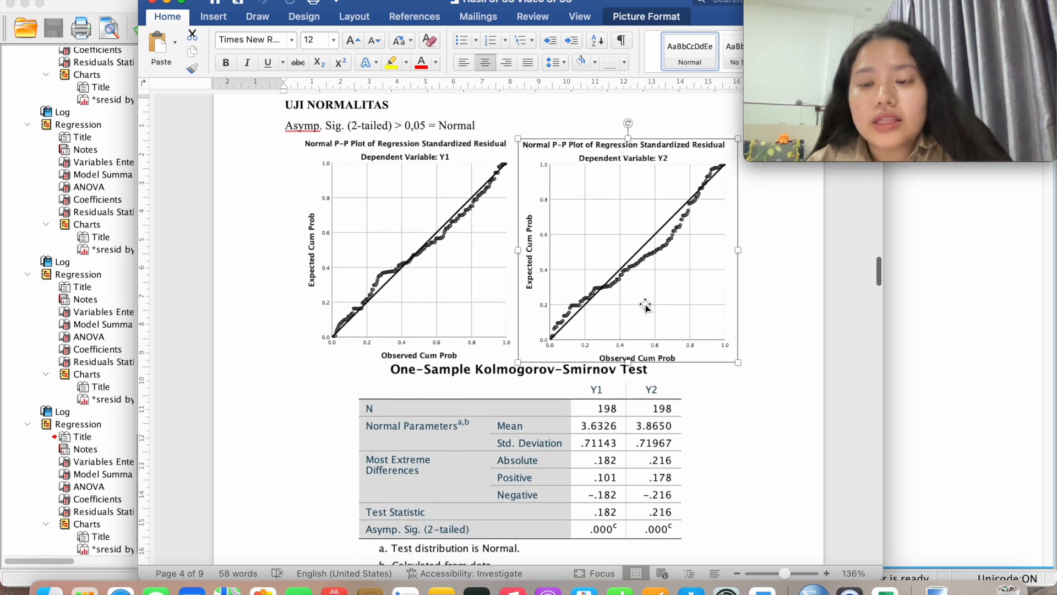
scroll(645, 306, "down", 3)
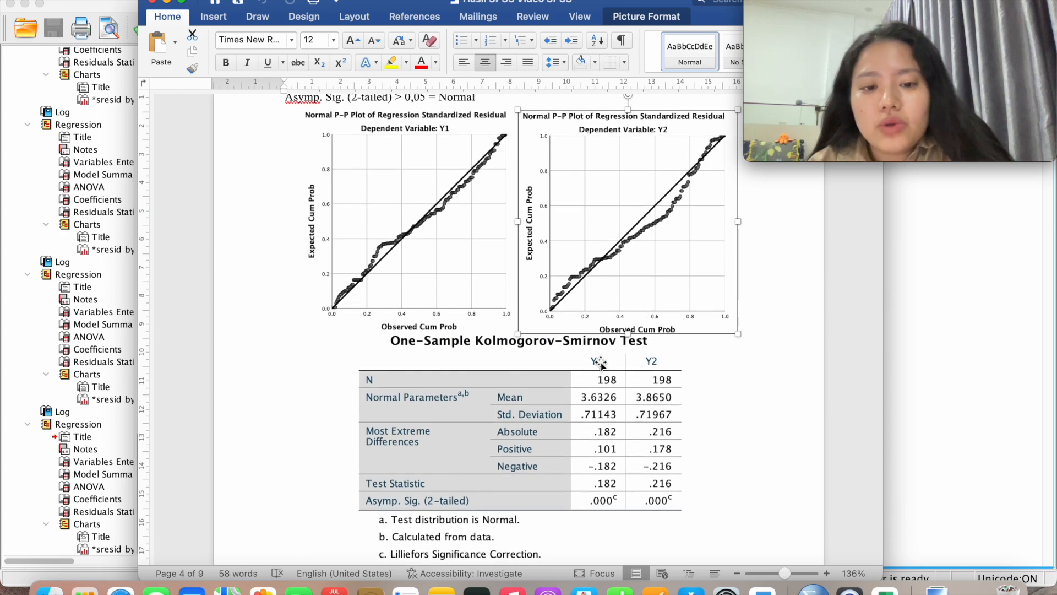
scroll(601, 364, "down", 3)
left_click(580, 359)
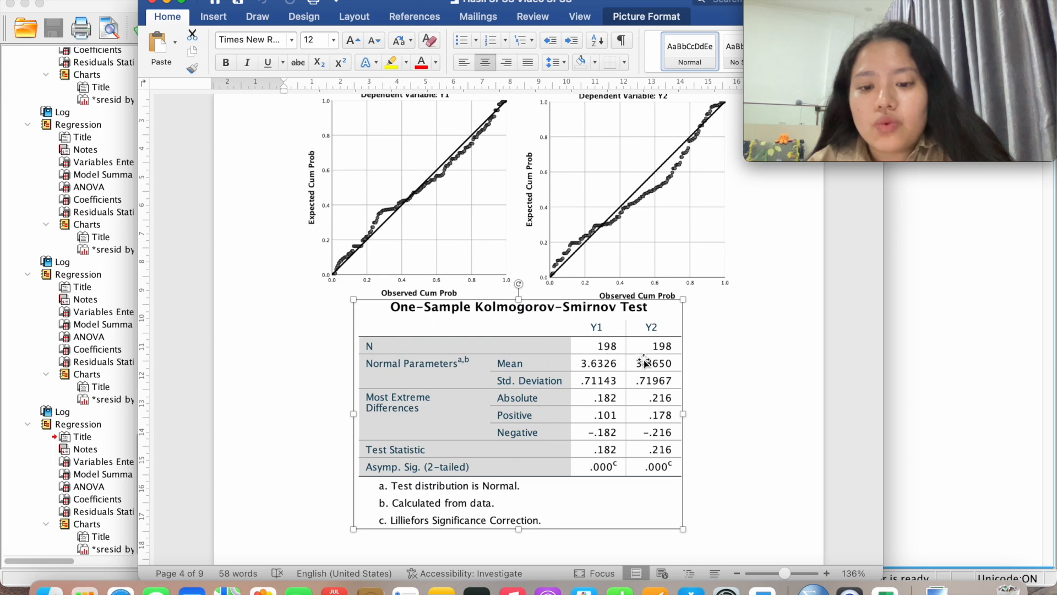
Recheck the Y1 and Y2 P-P plots, then move down to UJI MULTIKOLINIERITAS
scroll(644, 359, "up", 3)
scroll(644, 361, "down", 1)
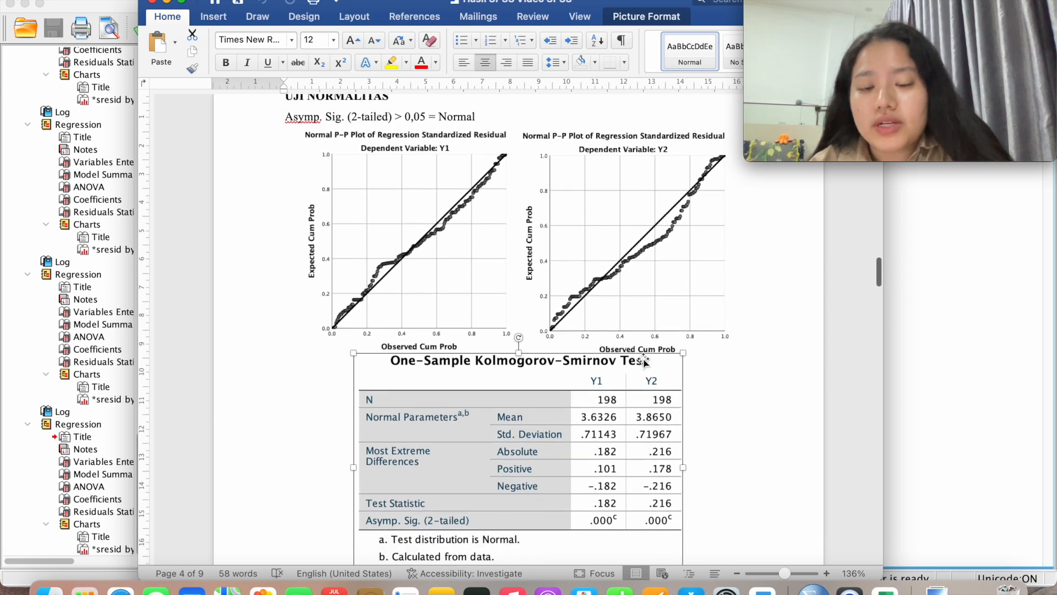
scroll(645, 361, "down", 2)
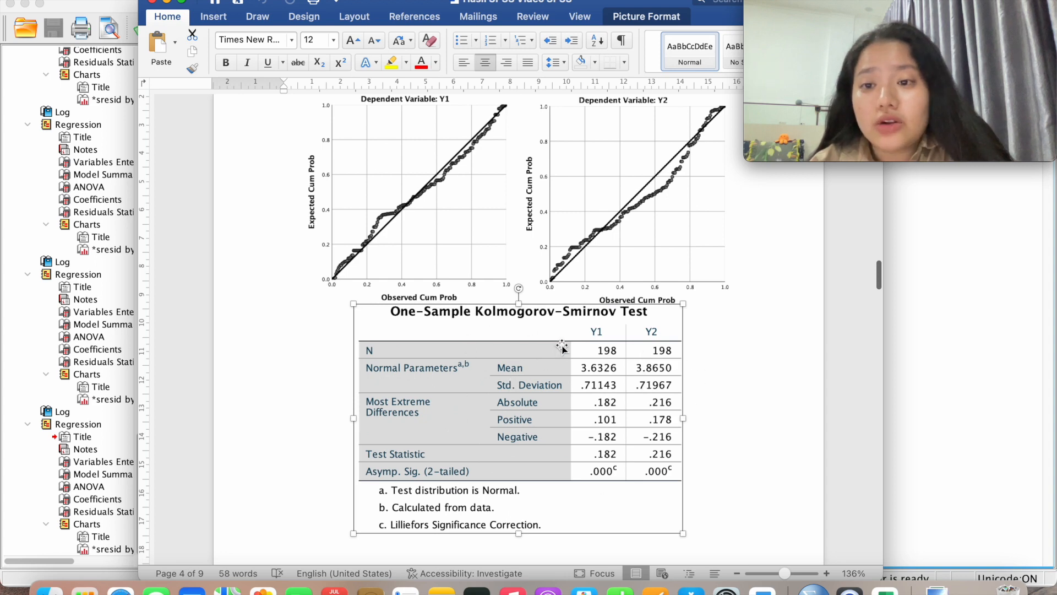
scroll(561, 348, "up", 3)
scroll(562, 348, "down", 1)
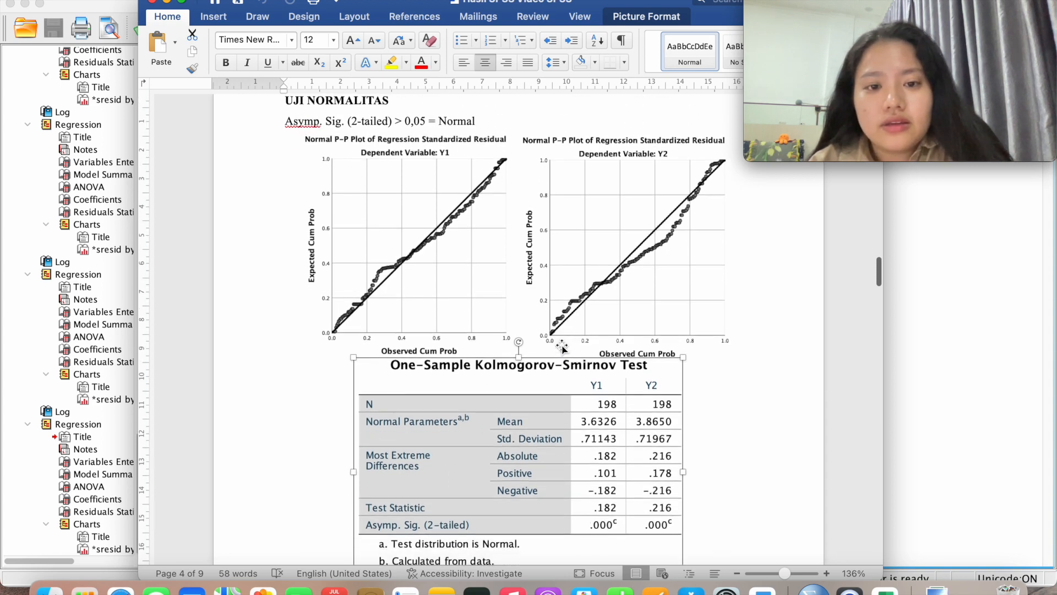
scroll(479, 290, "up", 2)
left_click(480, 289)
left_click(583, 295)
left_click(461, 325)
left_click(606, 317)
scroll(611, 308, "down", 15)
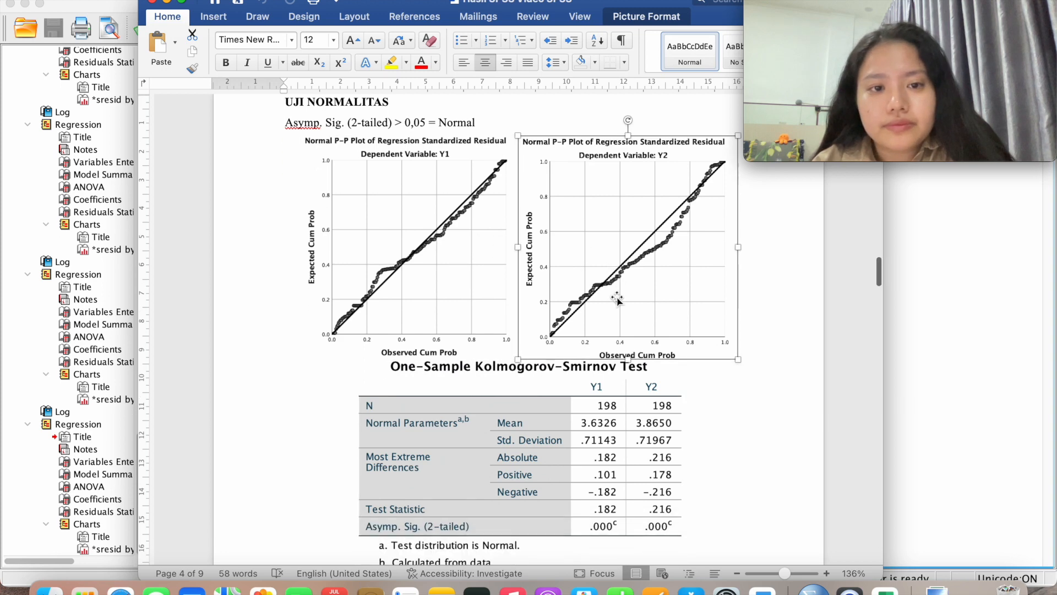
scroll(617, 292, "down", 5)
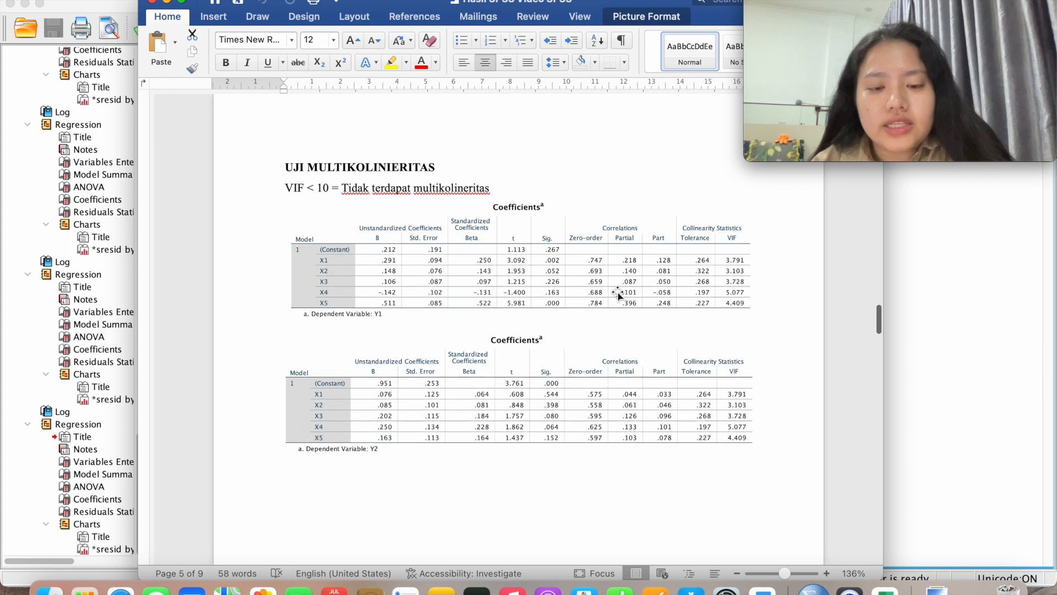
Point out the VIF values in the Y1 and Y2 Coefficients tables, then reach UJI HETEROSKEDASTISITAS
scroll(618, 295, "down", 2)
scroll(618, 294, "up", 1)
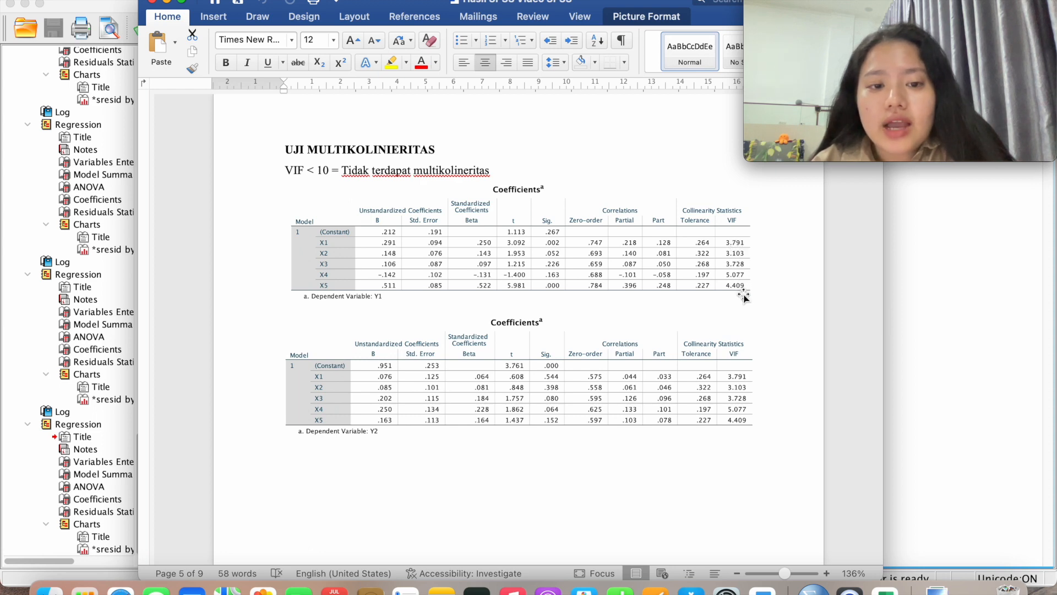
left_click(704, 272)
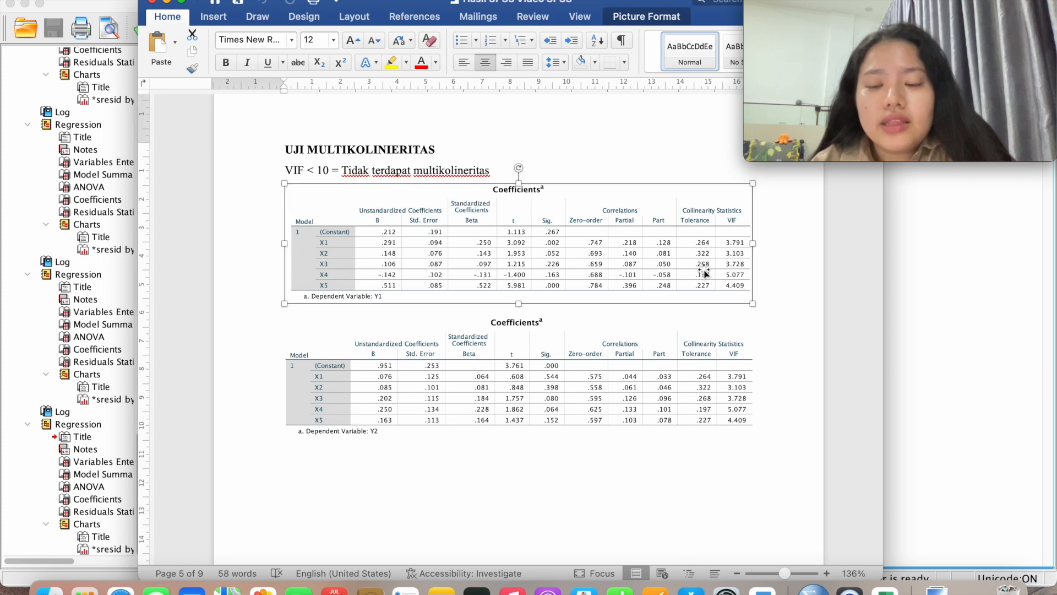
scroll(704, 272, "down", 2)
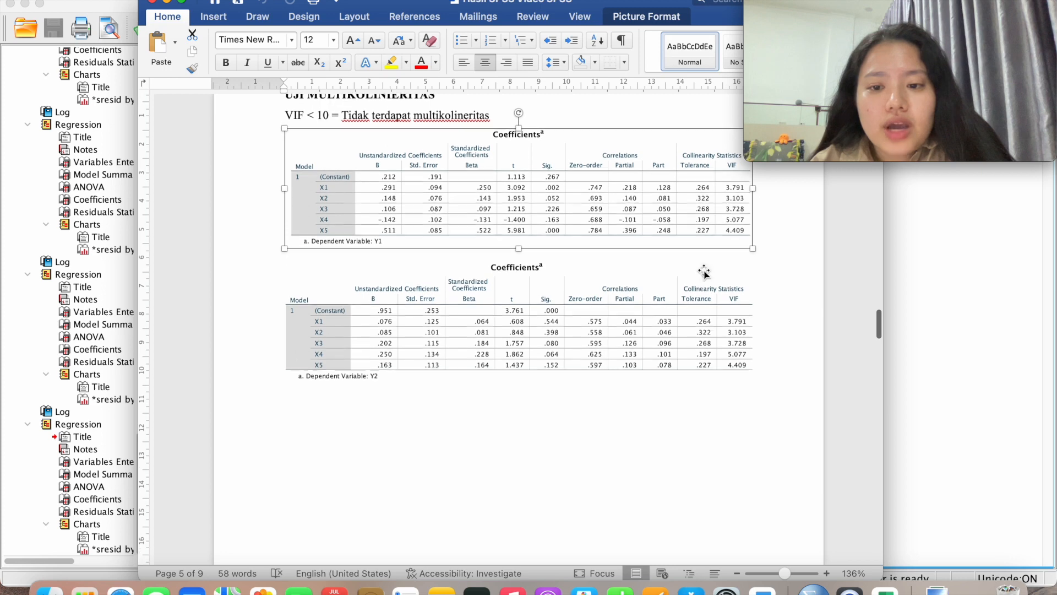
scroll(704, 272, "down", 1)
left_click(726, 313)
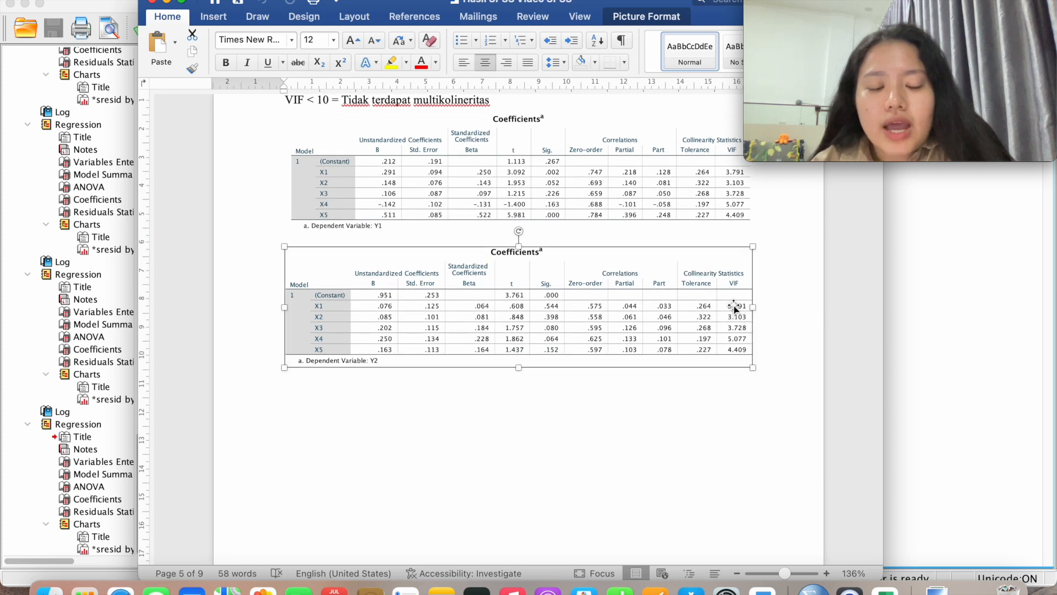
scroll(733, 309, "up", 1)
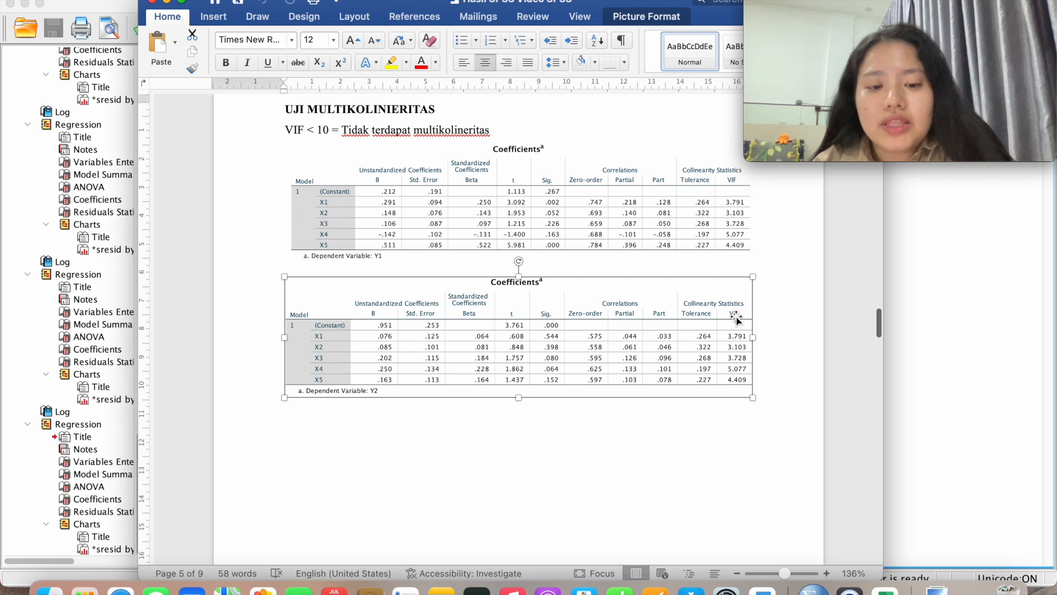
scroll(736, 319, "down", 1)
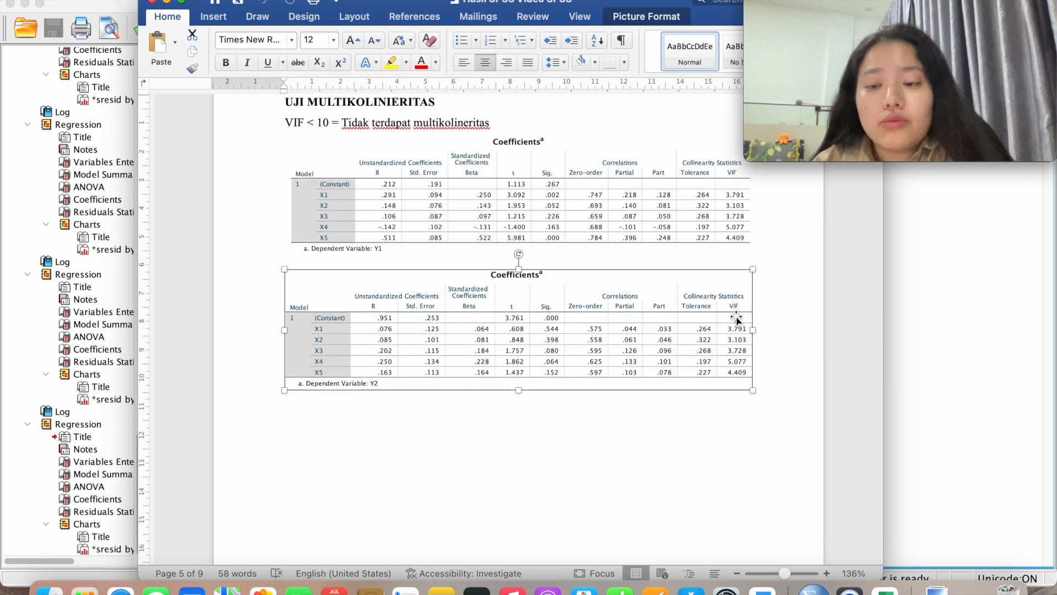
scroll(737, 318, "down", 10)
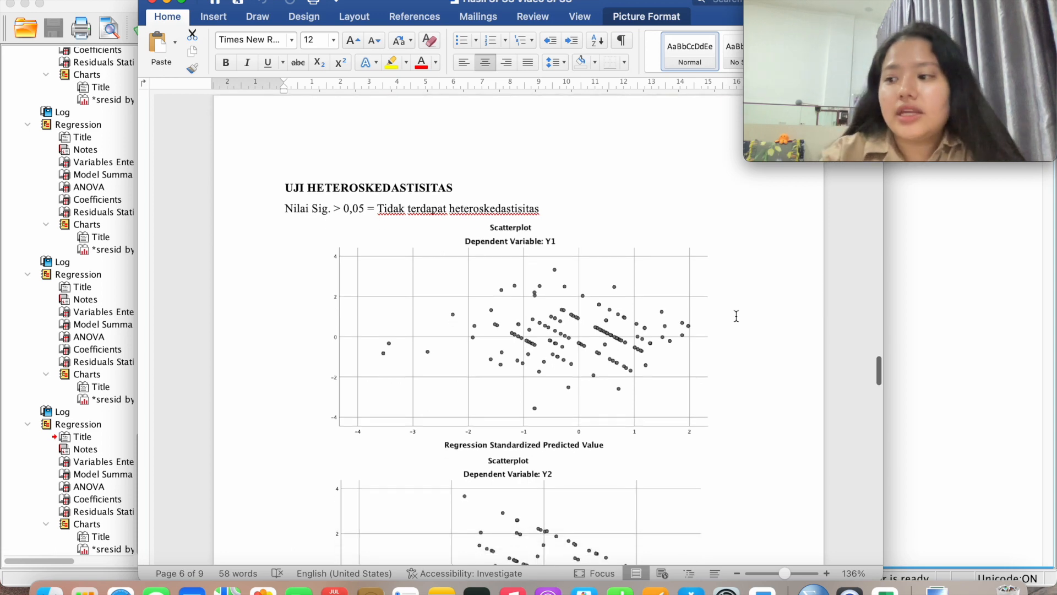
Check the Y1 and Y2 heteroskedasticity scatterplots, then continue to the Uji Glejser table
scroll(737, 316, "down", 3)
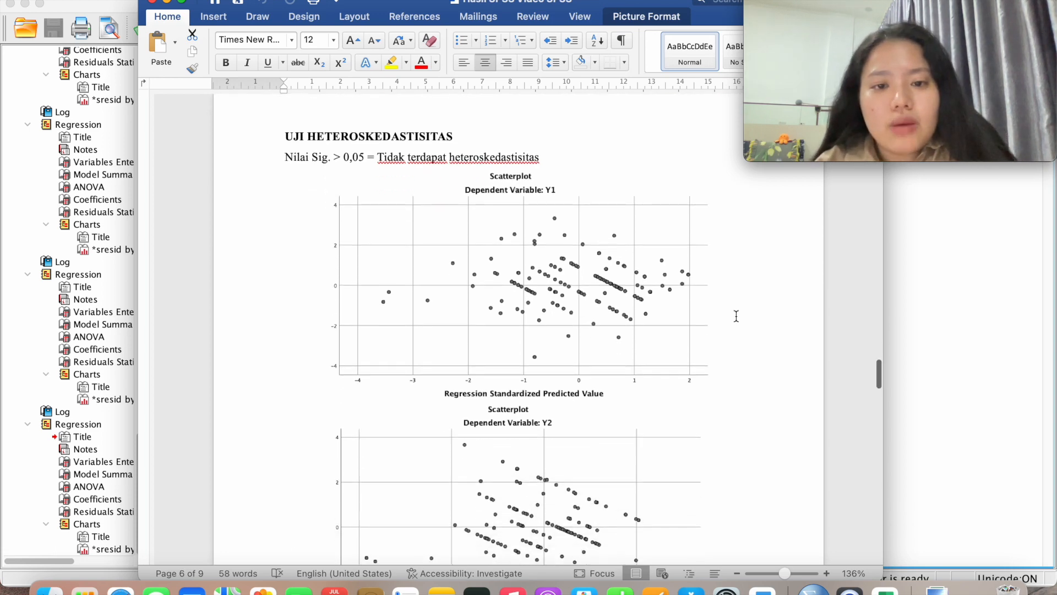
left_click(625, 242)
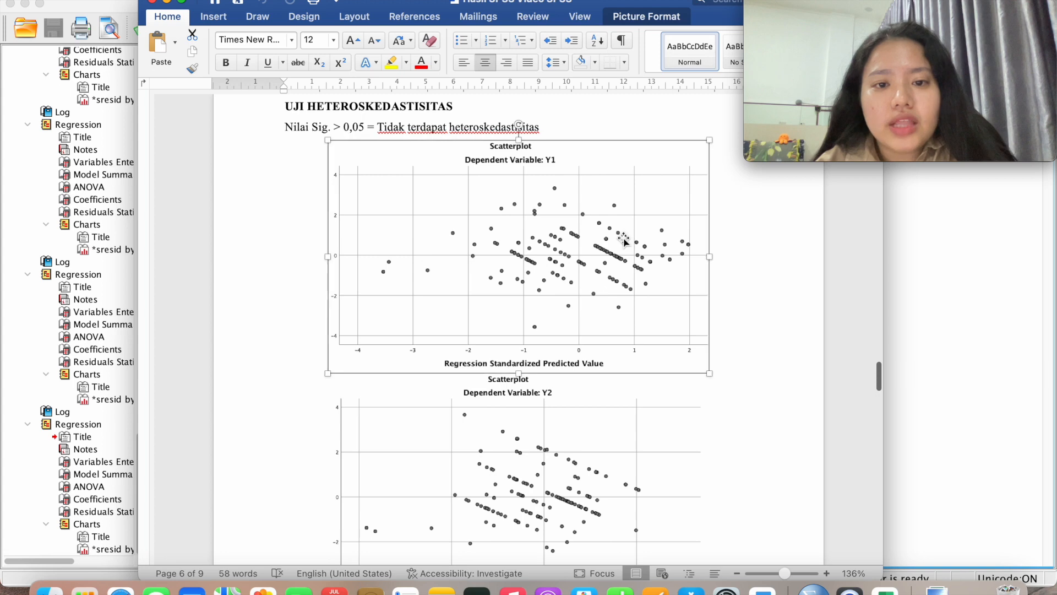
scroll(622, 308, "down", 2)
left_click(619, 379)
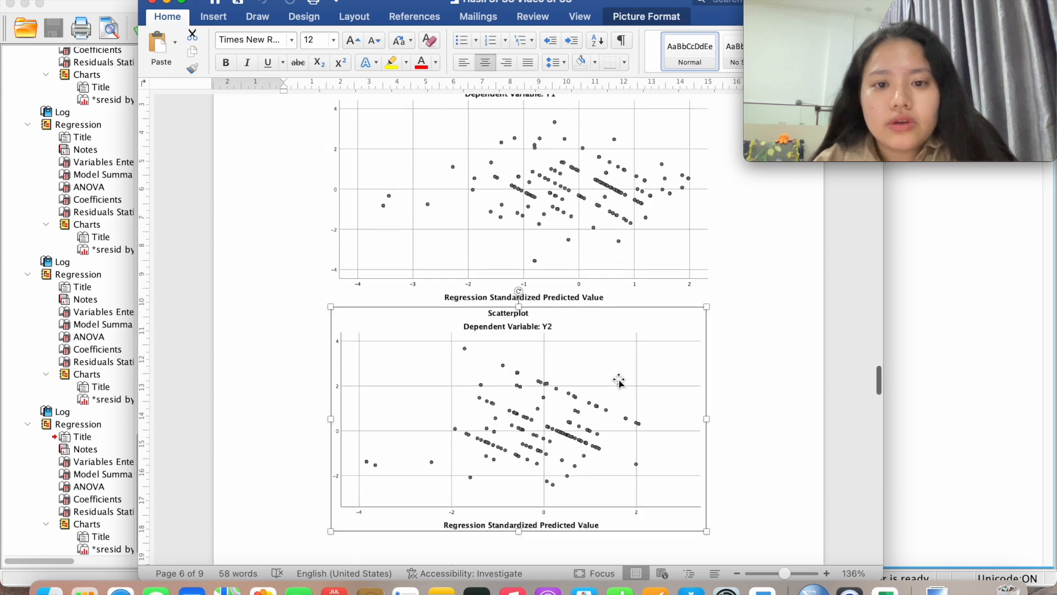
scroll(619, 380, "up", 2)
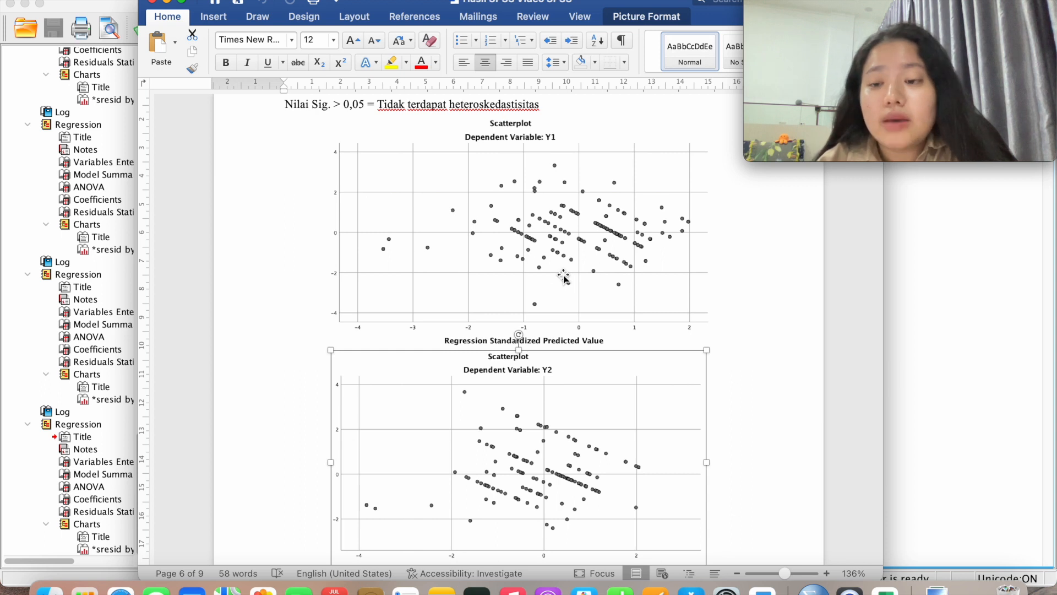
scroll(564, 278, "up", 2)
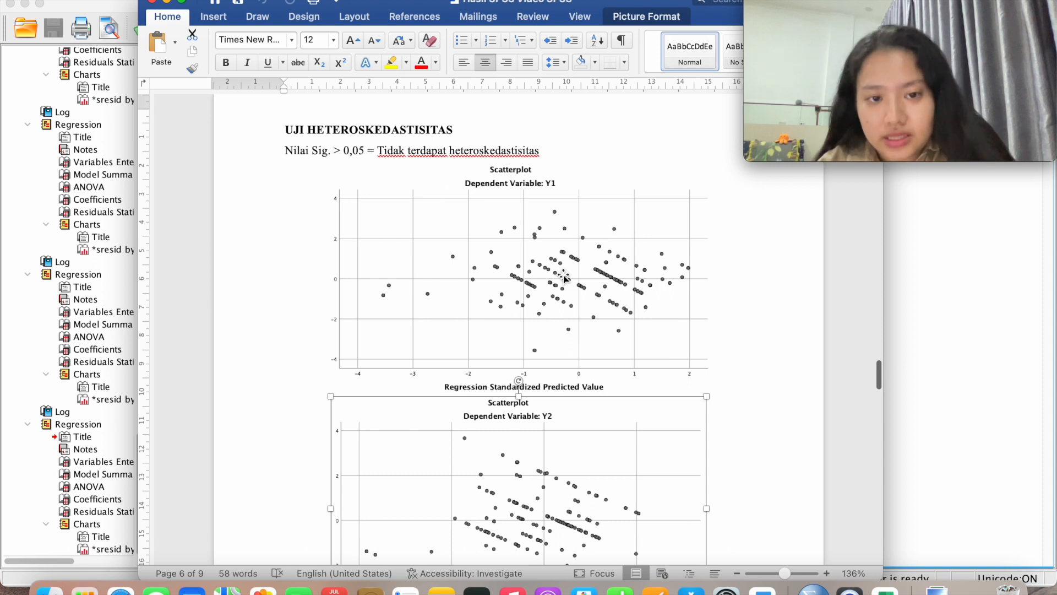
scroll(564, 278, "down", 3)
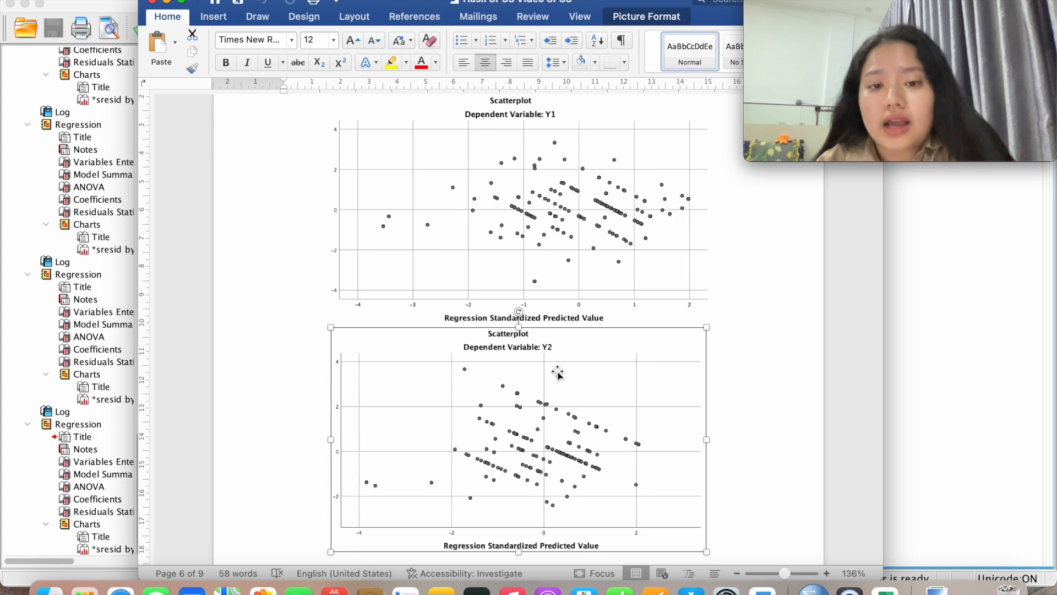
scroll(558, 373, "up", 2)
left_click(578, 292)
left_click(600, 465)
scroll(600, 465, "down", 10)
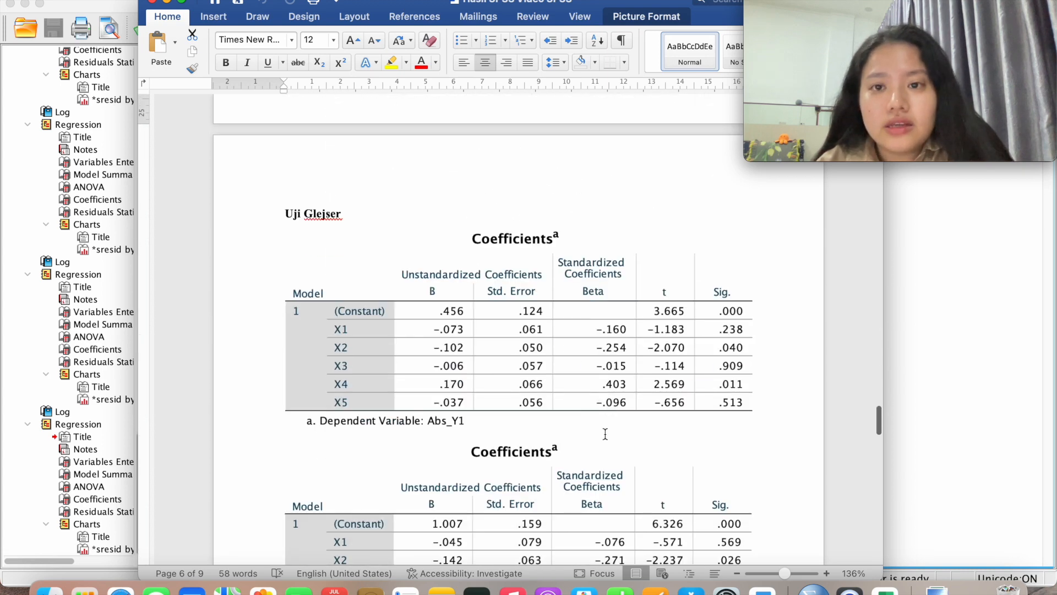
Point out the Abs_Y1 and Abs_Y2 Glejser Coefficients table pictures
scroll(605, 434, "down", 2)
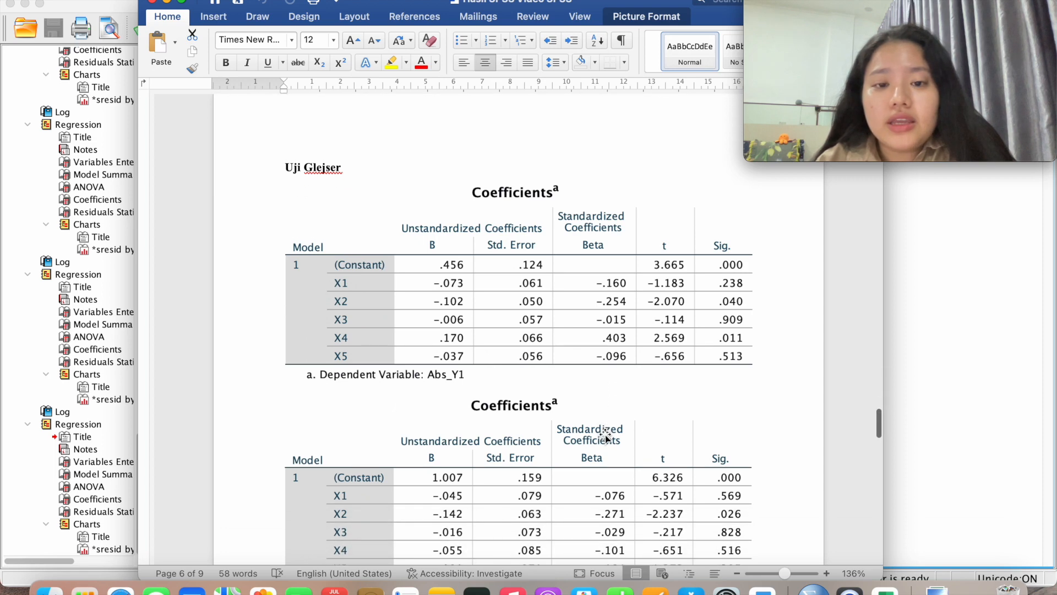
scroll(605, 435, "down", 2)
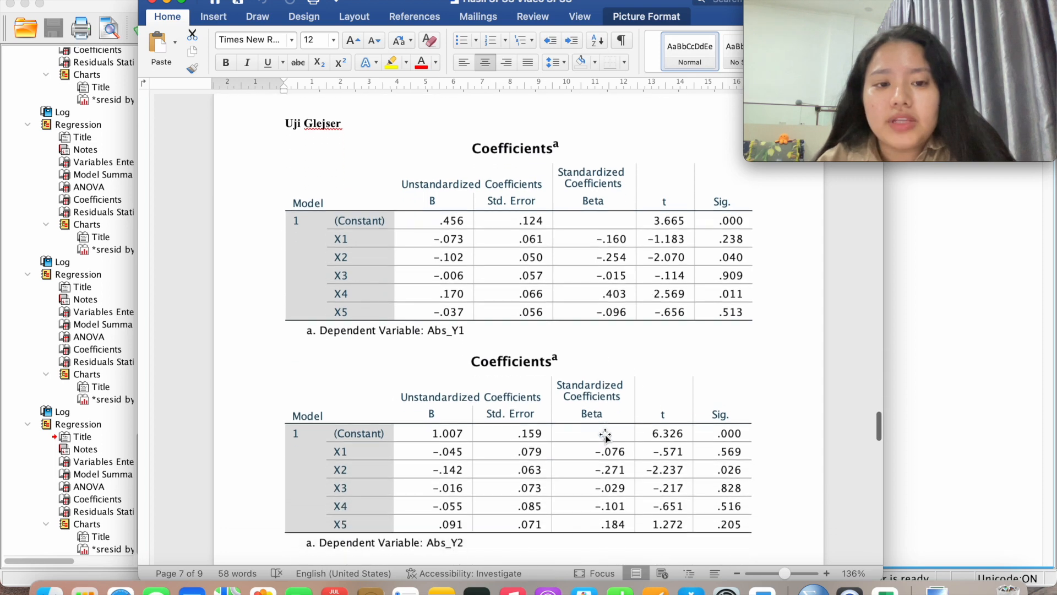
left_click(512, 328)
scroll(512, 328, "down", 2)
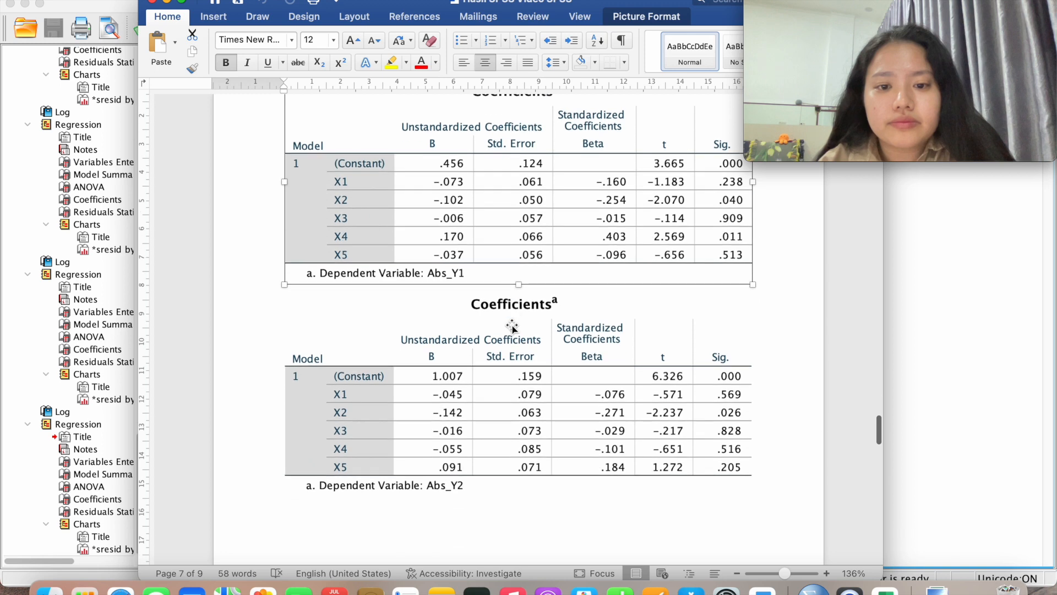
left_click(512, 327)
scroll(515, 330, "up", 2)
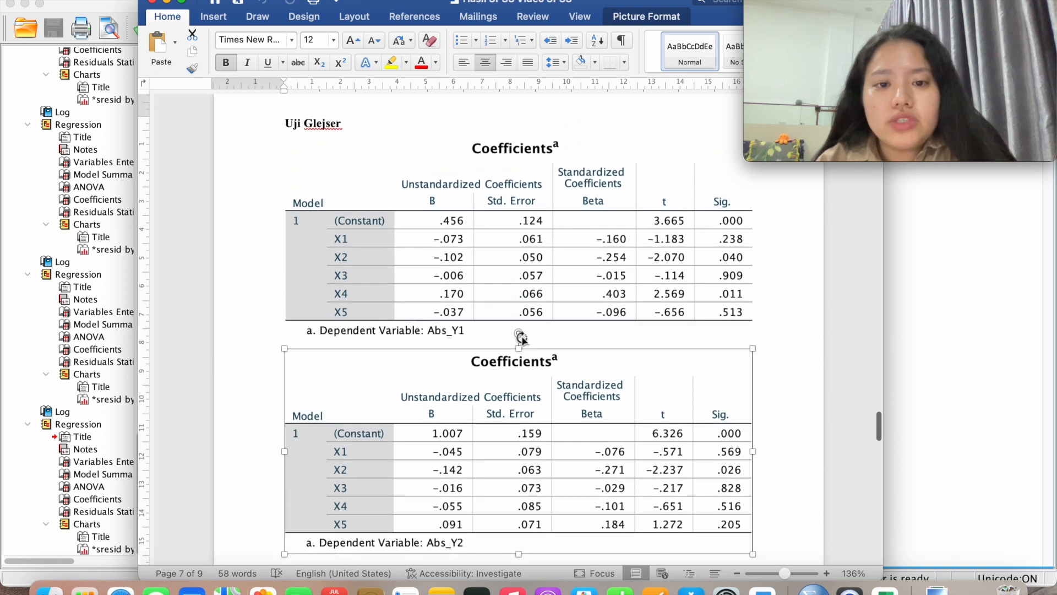
left_click(553, 287)
scroll(551, 284, "up", 15)
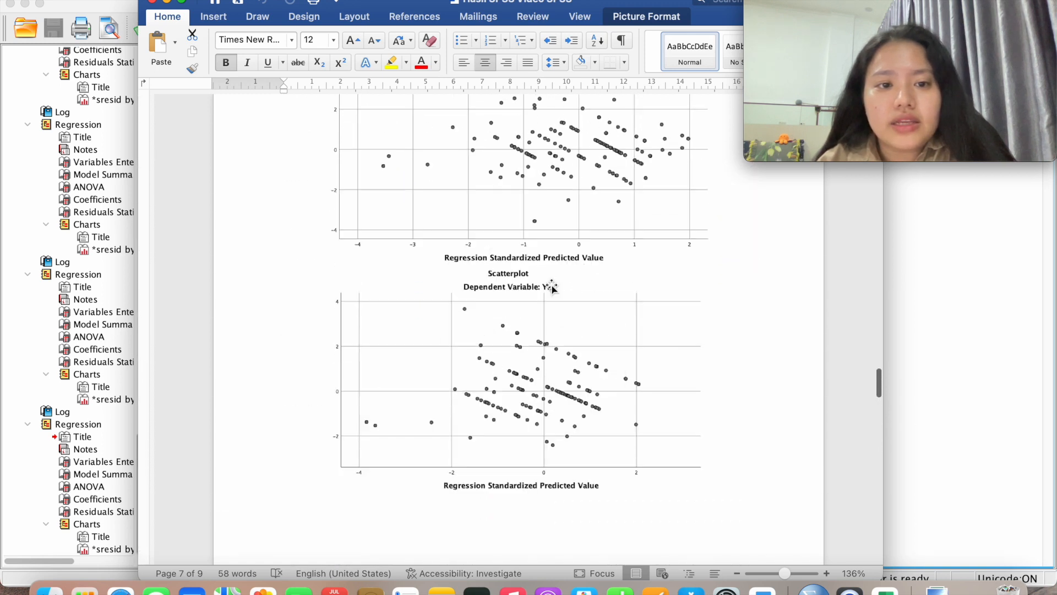
scroll(552, 288, "down", 15)
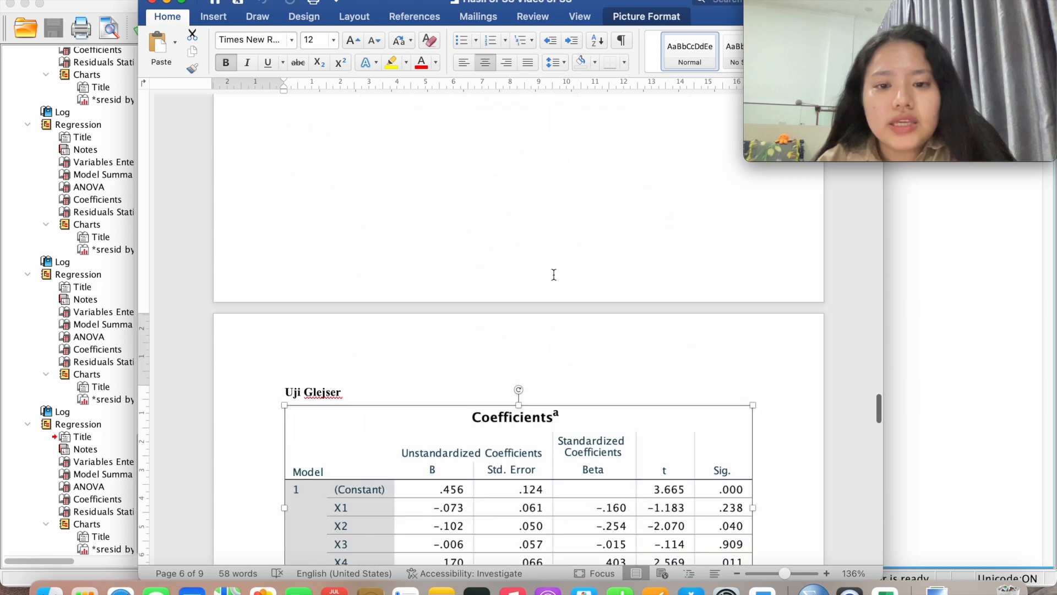
Scroll down to the Uji Park section and its Ln_Y1 Coefficients table on page 8
scroll(554, 278, "up", 15)
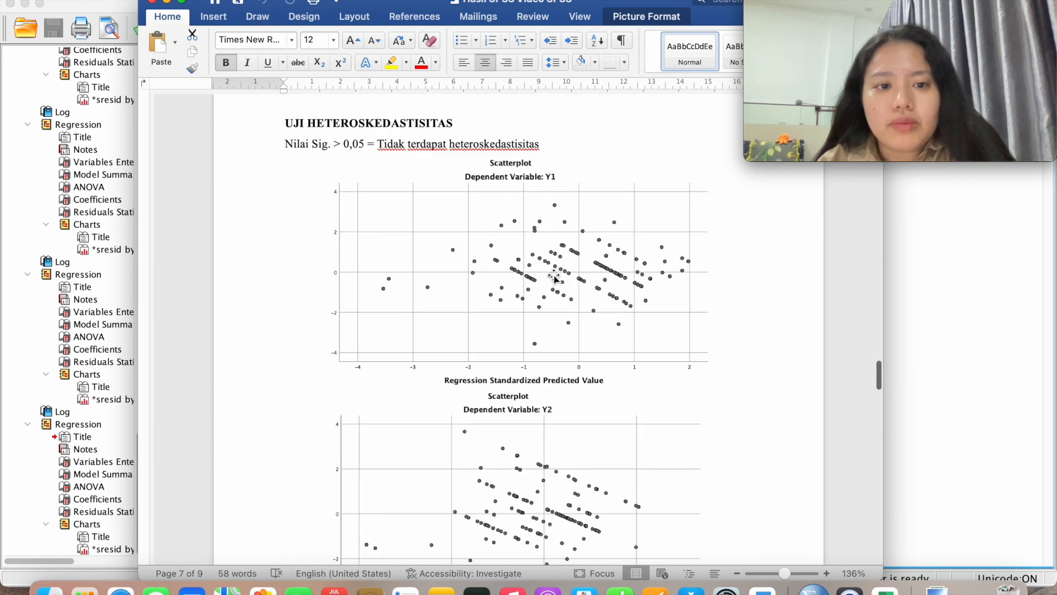
scroll(553, 278, "down", 2)
scroll(554, 277, "down", 8)
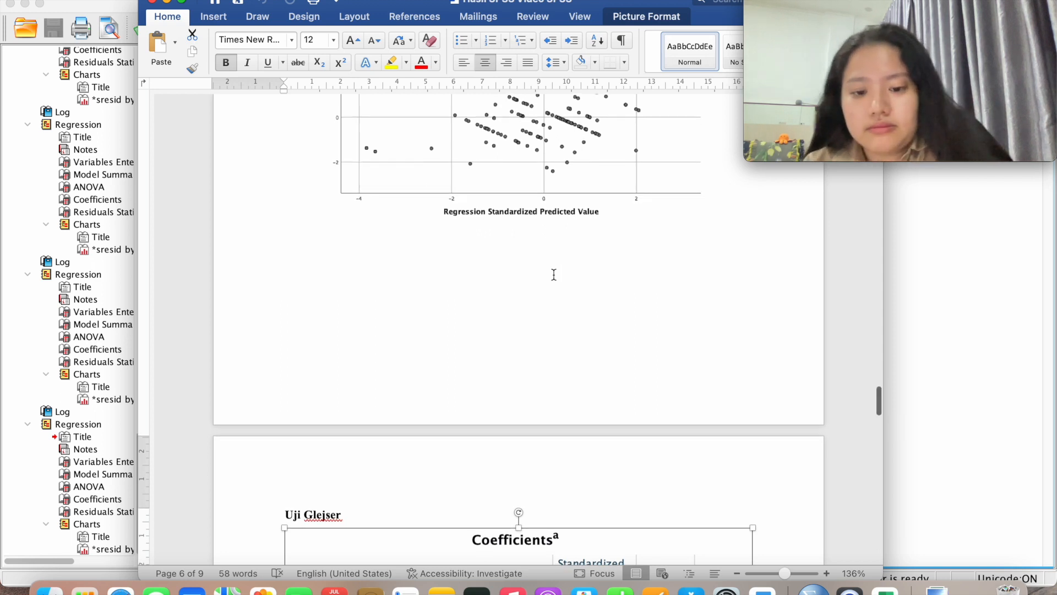
scroll(554, 275, "down", 5)
scroll(554, 275, "down", 2)
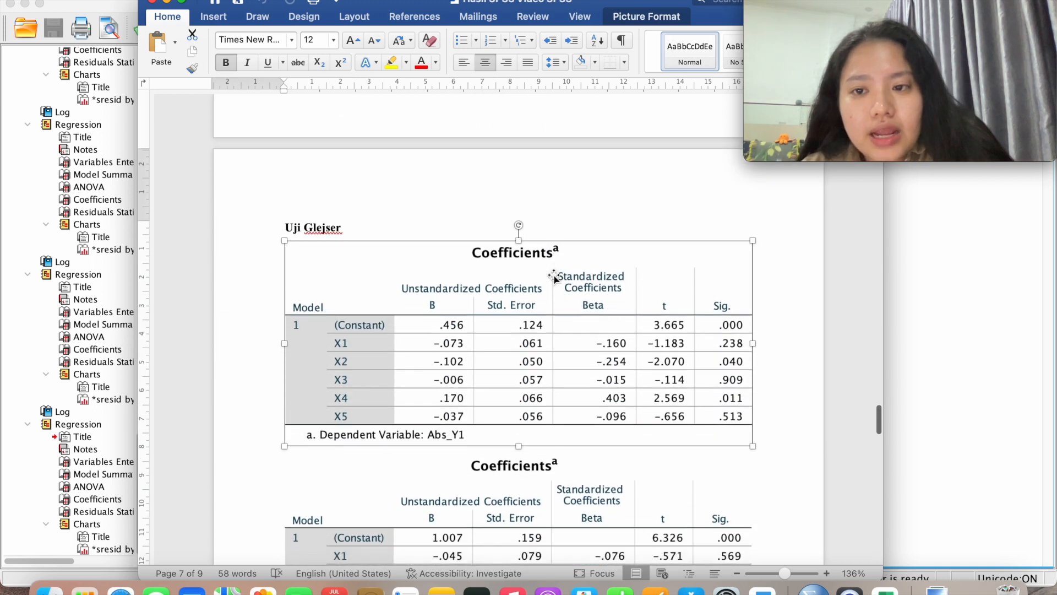
scroll(554, 277, "down", 2)
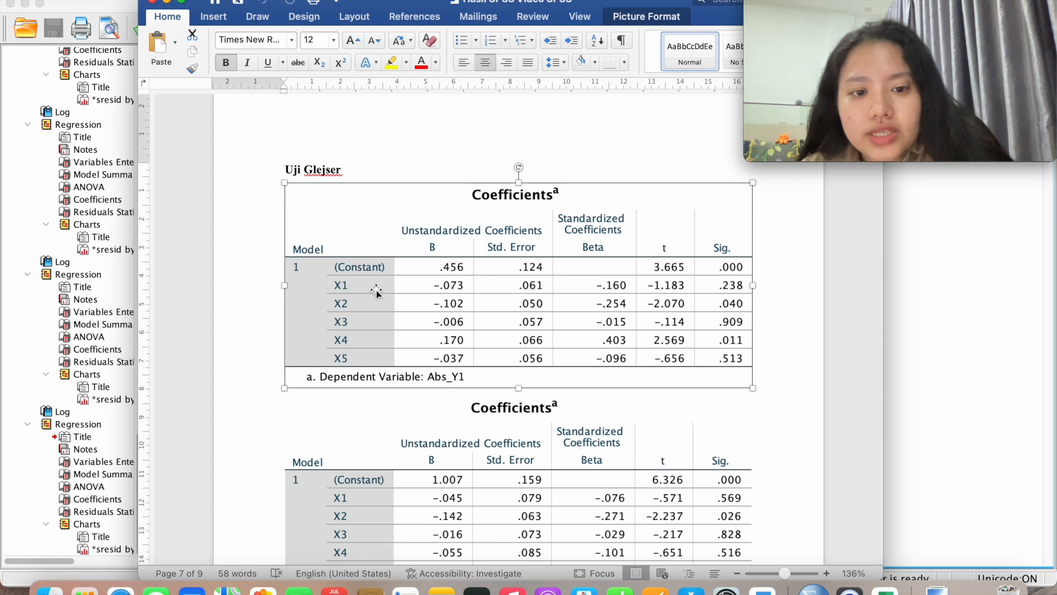
scroll(376, 288, "down", 15)
scroll(376, 287, "up", 5)
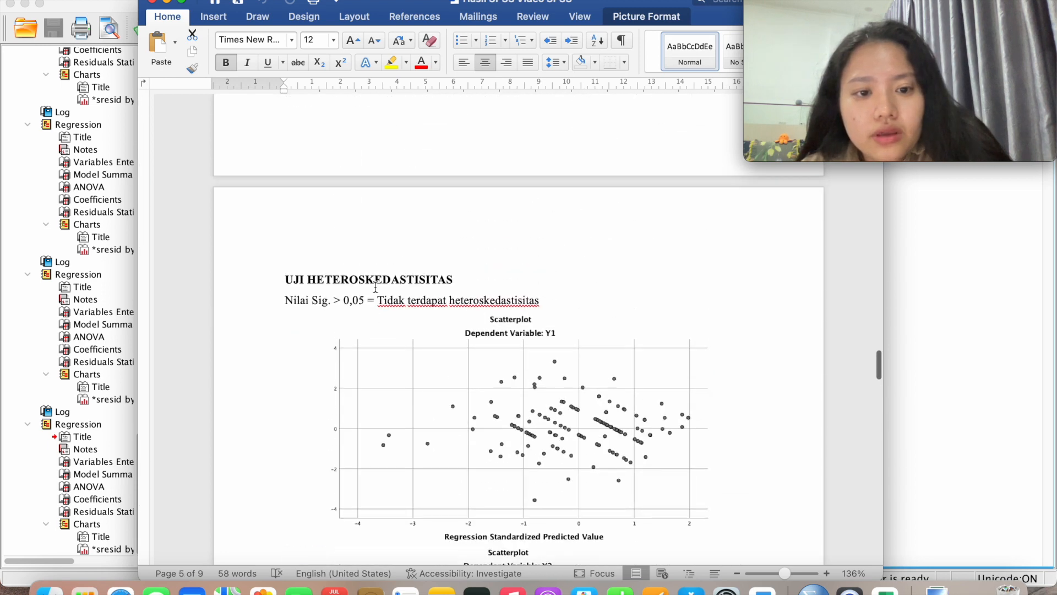
scroll(376, 287, "up", 5)
scroll(376, 288, "up", 5)
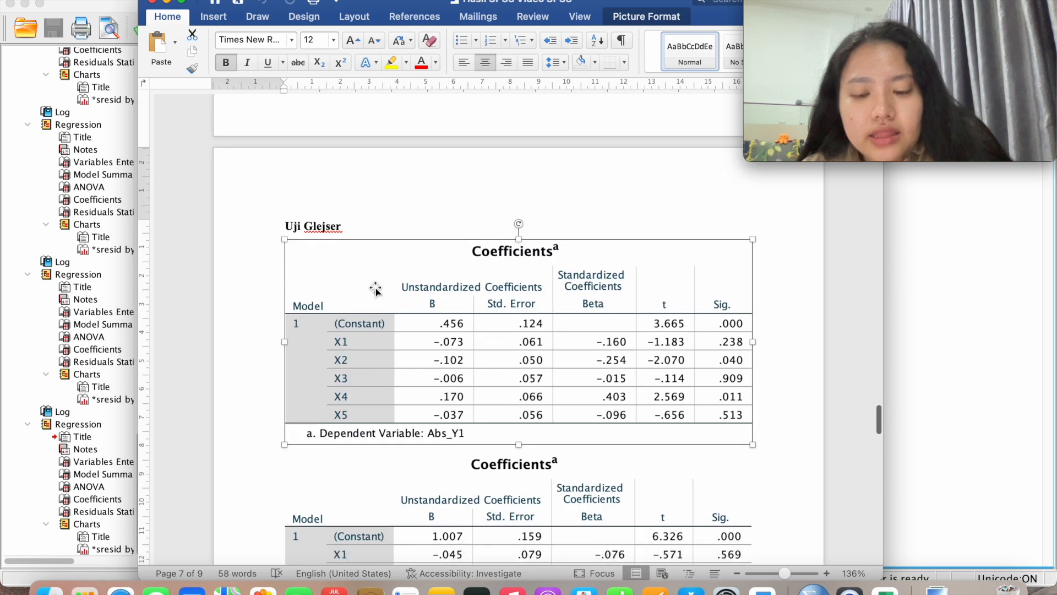
scroll(374, 290, "down", 1)
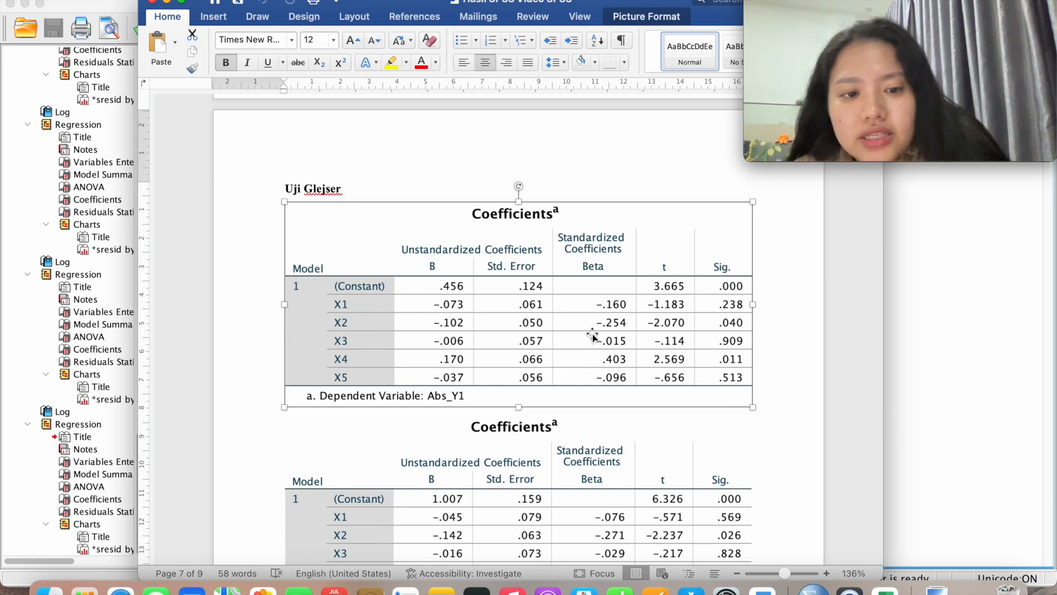
scroll(472, 321, "down", 3)
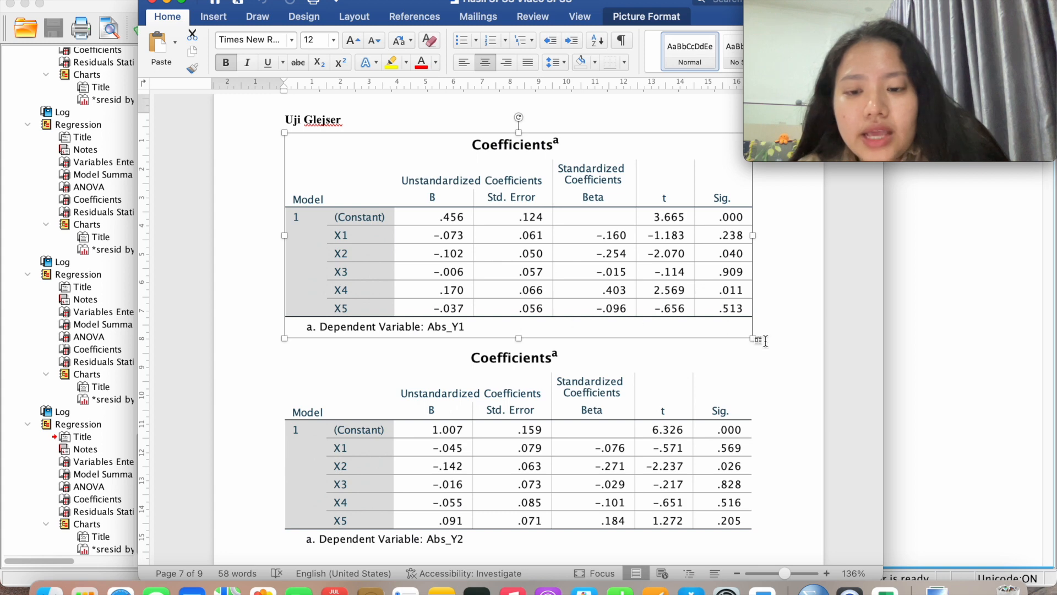
scroll(729, 329, "down", 2)
scroll(731, 326, "up", 2)
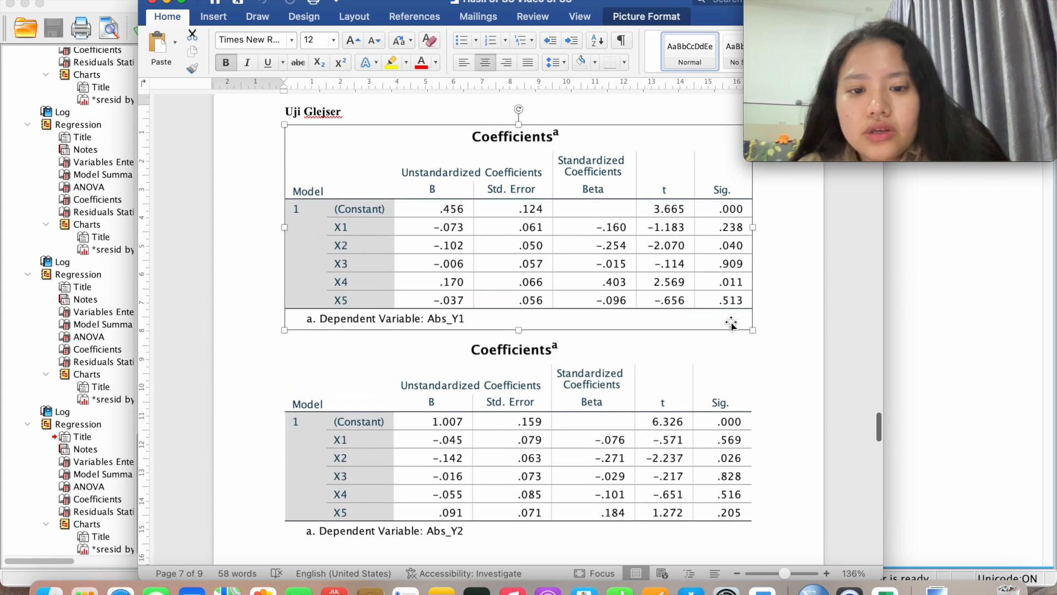
scroll(730, 324, "down", 3)
scroll(731, 325, "up", 2)
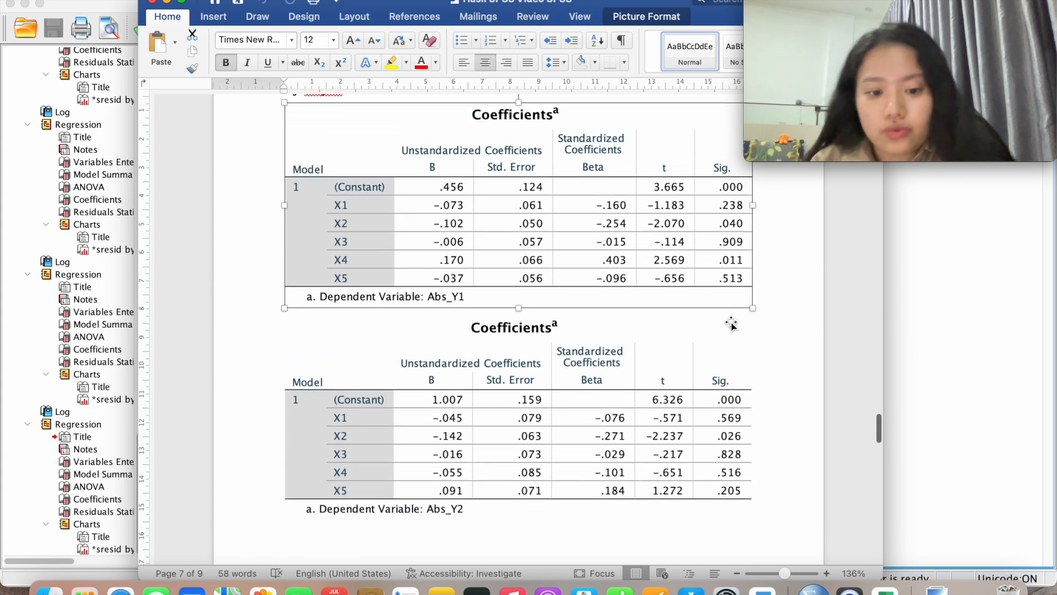
scroll(731, 325, "down", 5)
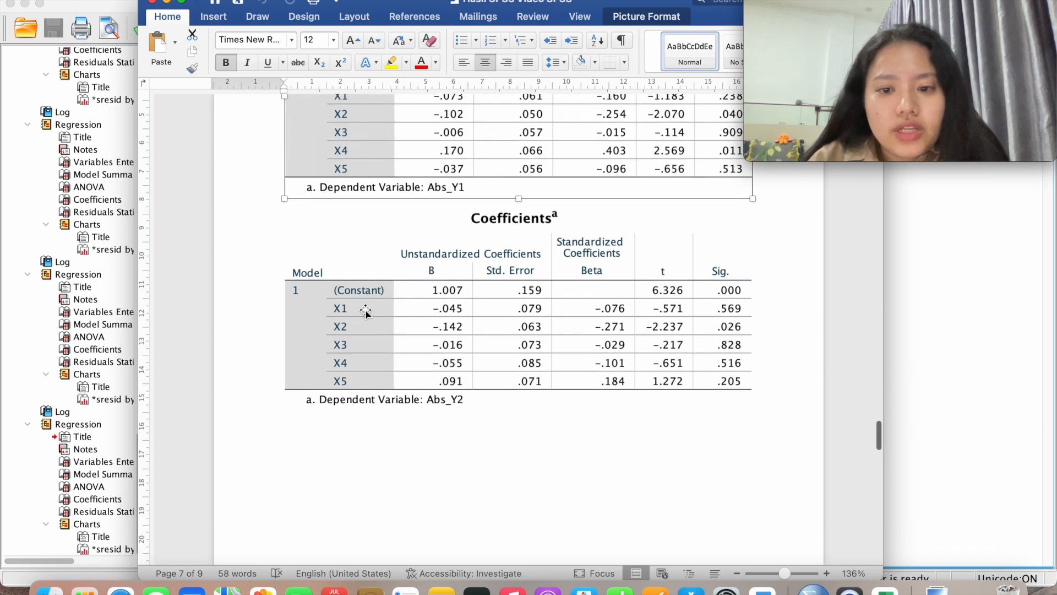
scroll(370, 312, "up", 3)
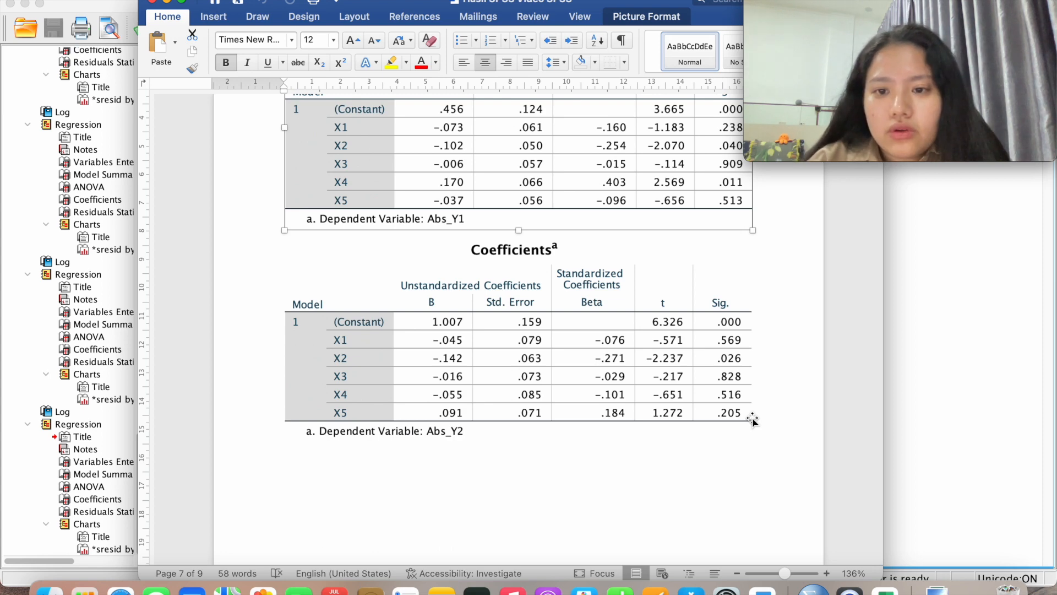
scroll(753, 419, "up", 2)
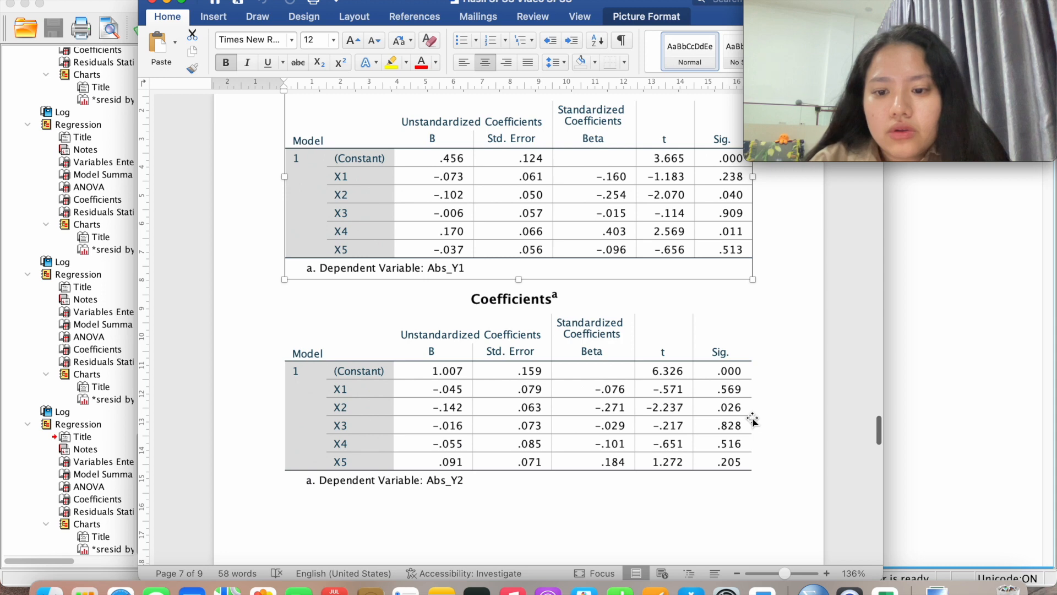
scroll(752, 419, "down", 1)
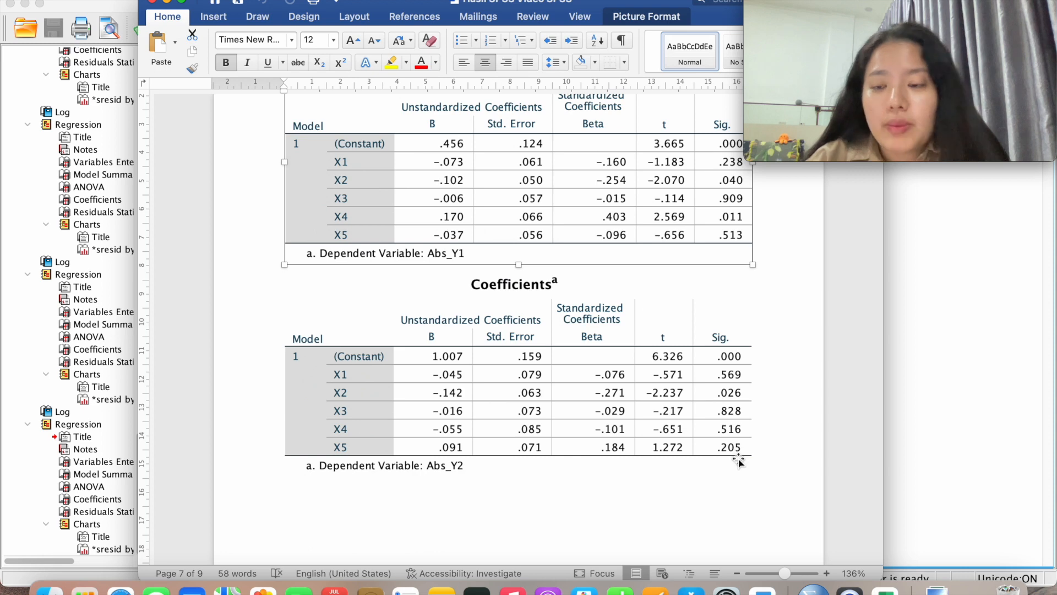
scroll(737, 460, "up", 2)
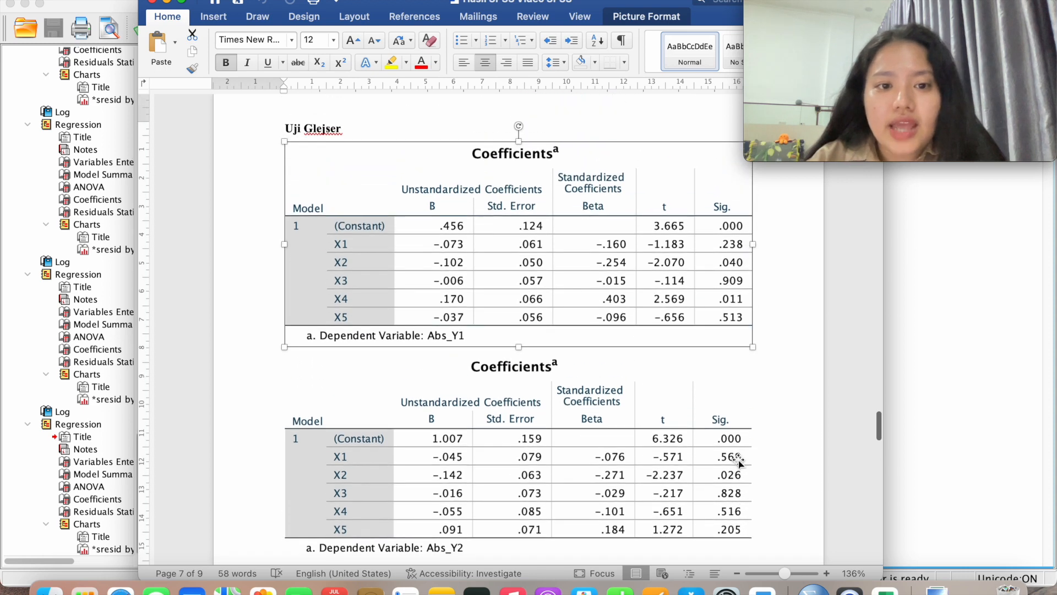
scroll(732, 455, "down", 3)
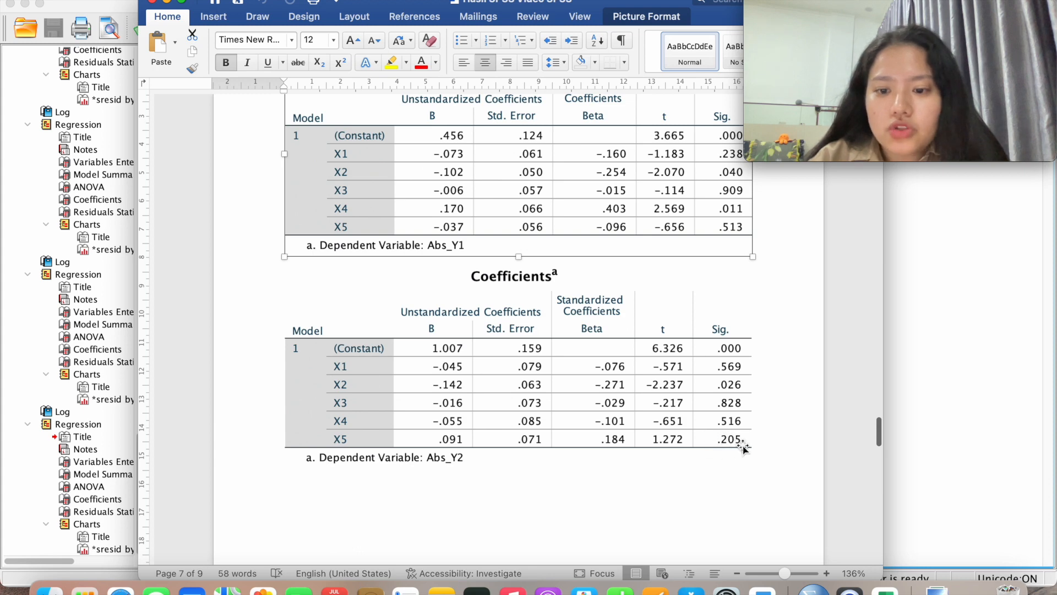
scroll(743, 440, "down", 5)
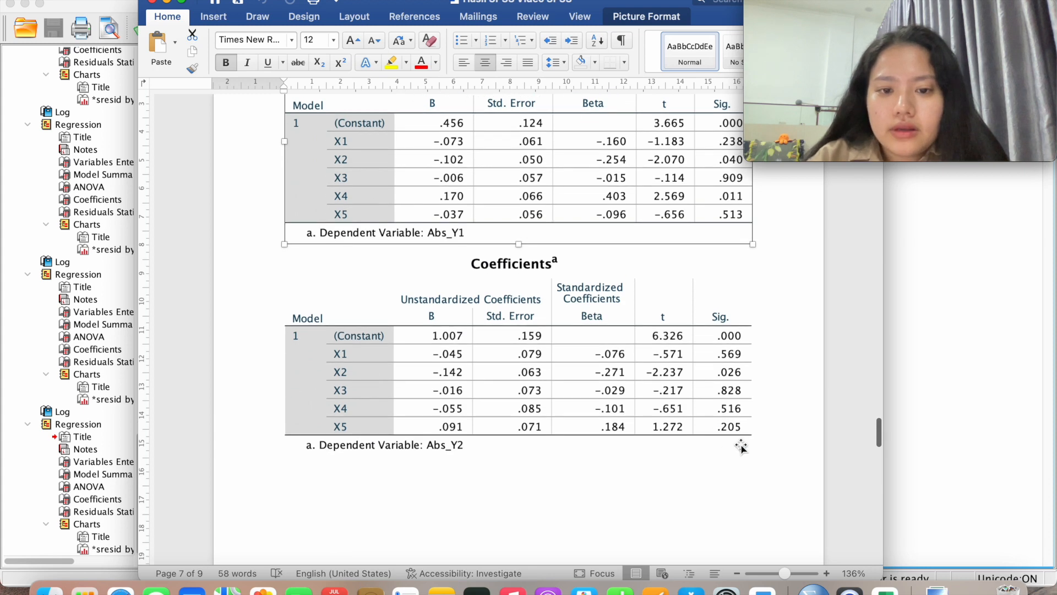
scroll(746, 420, "down", 15)
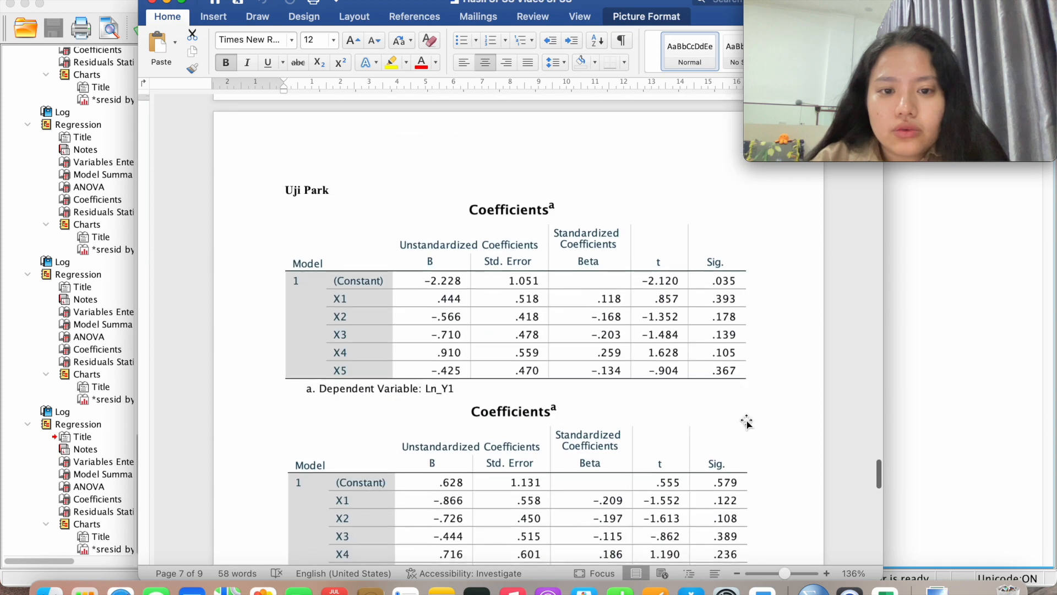
Check the Ln_Y1 and Ln_Y2 Uji Park Coefficients tables, then move on to the UJI t page
scroll(746, 421, "down", 1)
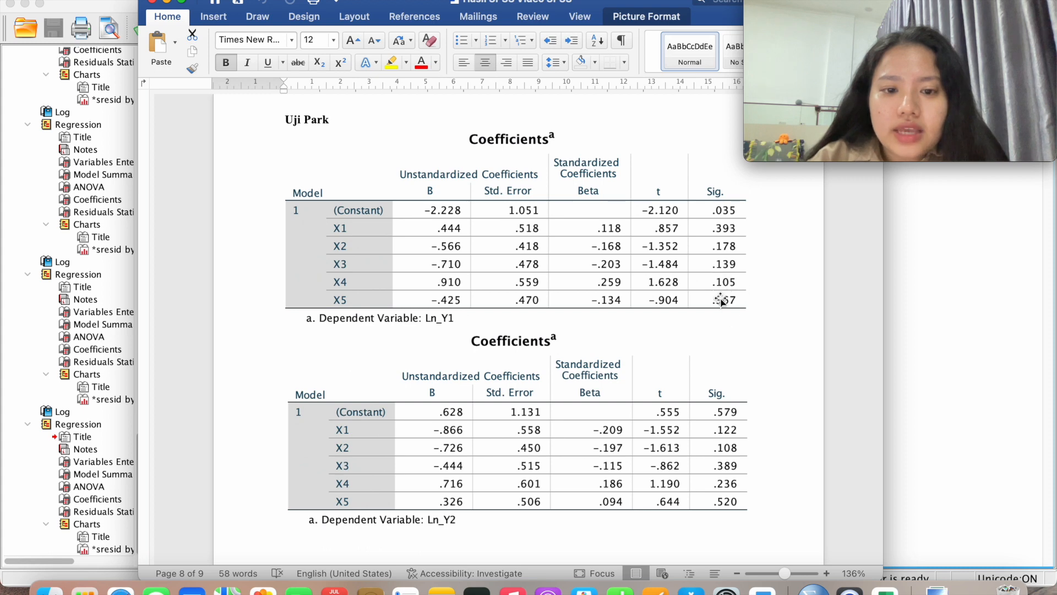
scroll(735, 326, "down", 5)
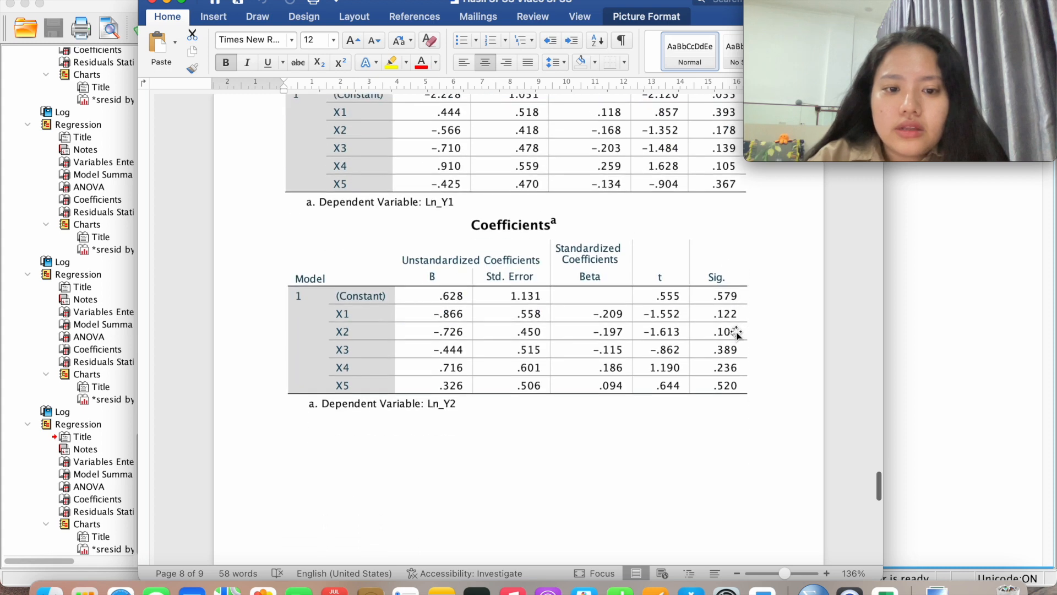
scroll(737, 333, "down", 1)
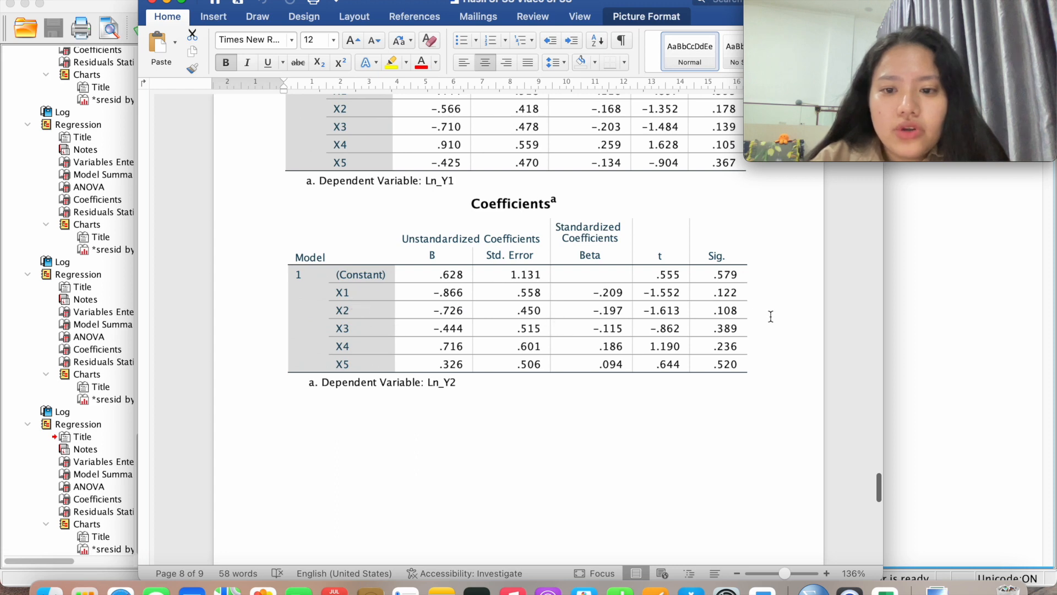
left_click(710, 296)
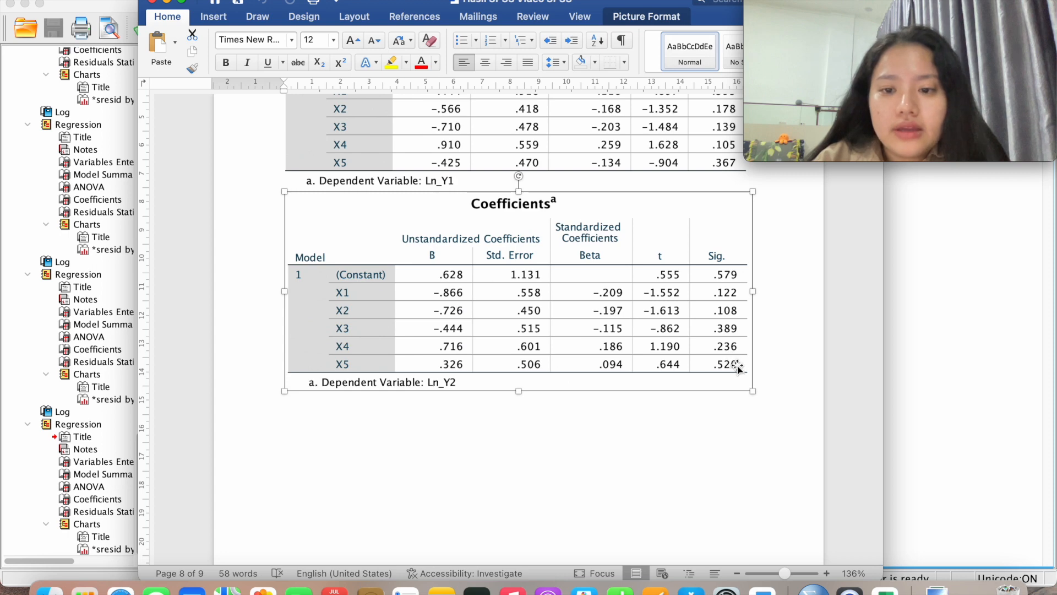
left_click(768, 368)
scroll(771, 369, "up", 4)
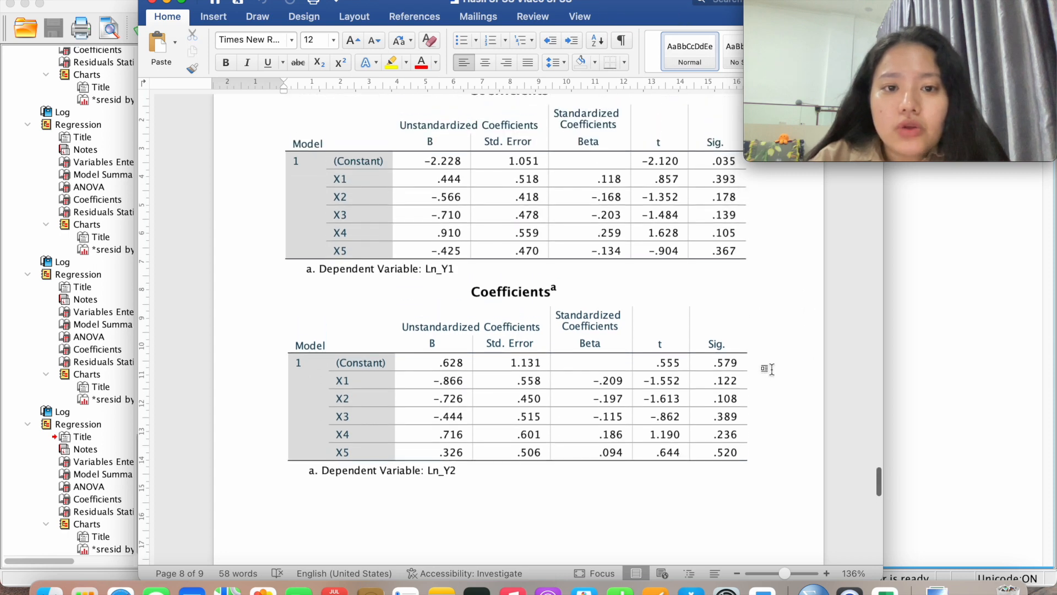
scroll(769, 369, "up", 3)
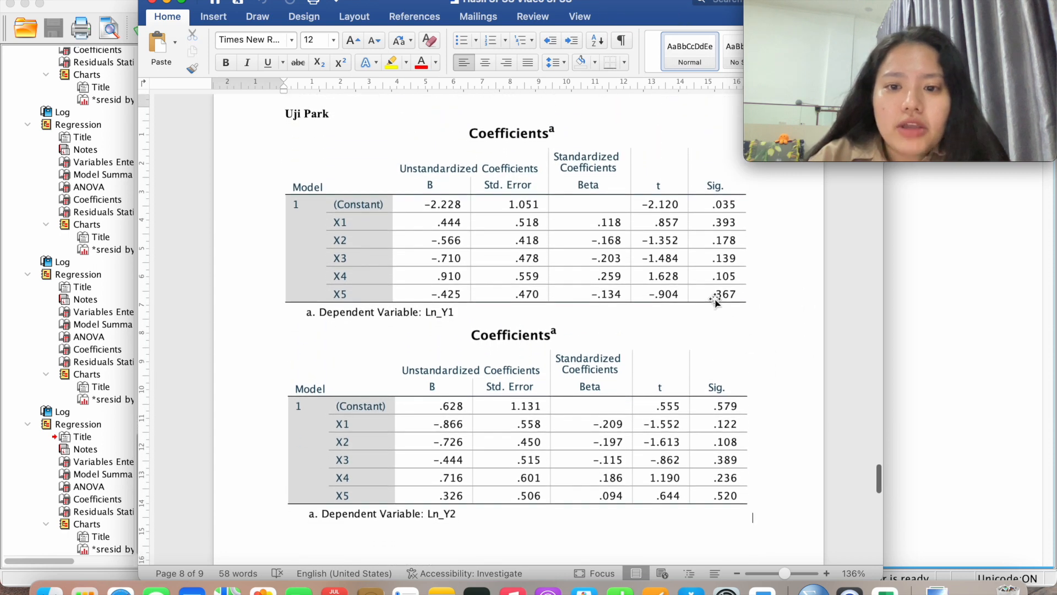
left_click(702, 285)
left_click(680, 444)
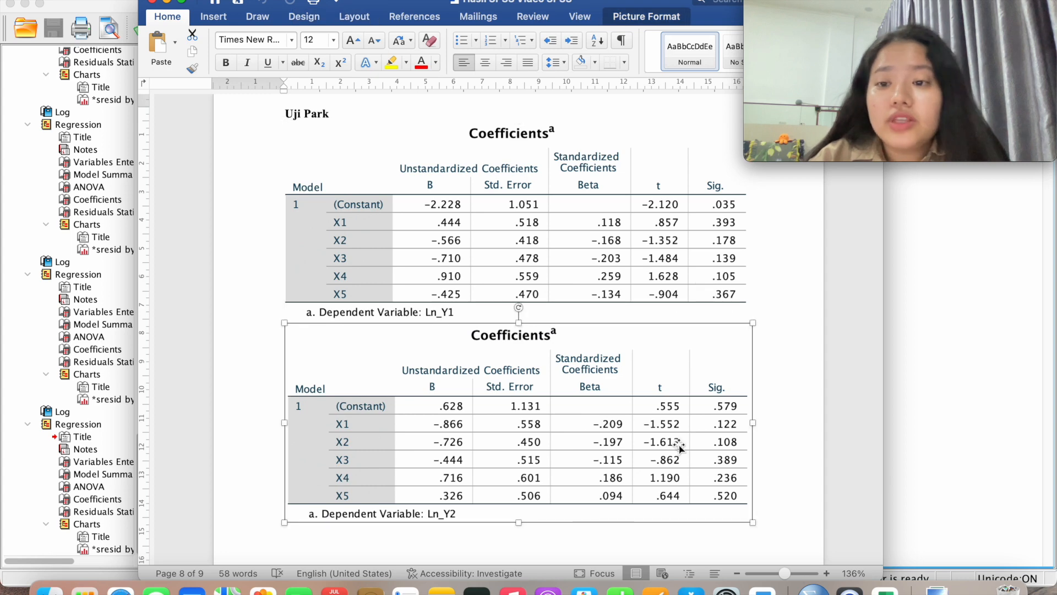
scroll(681, 444, "down", 10)
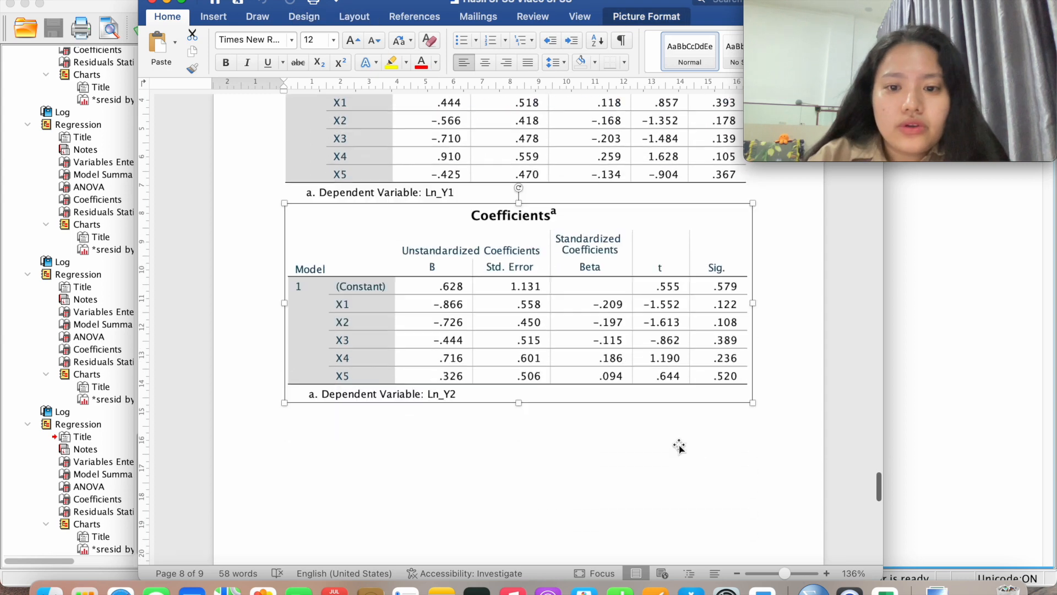
scroll(681, 447, "down", 5)
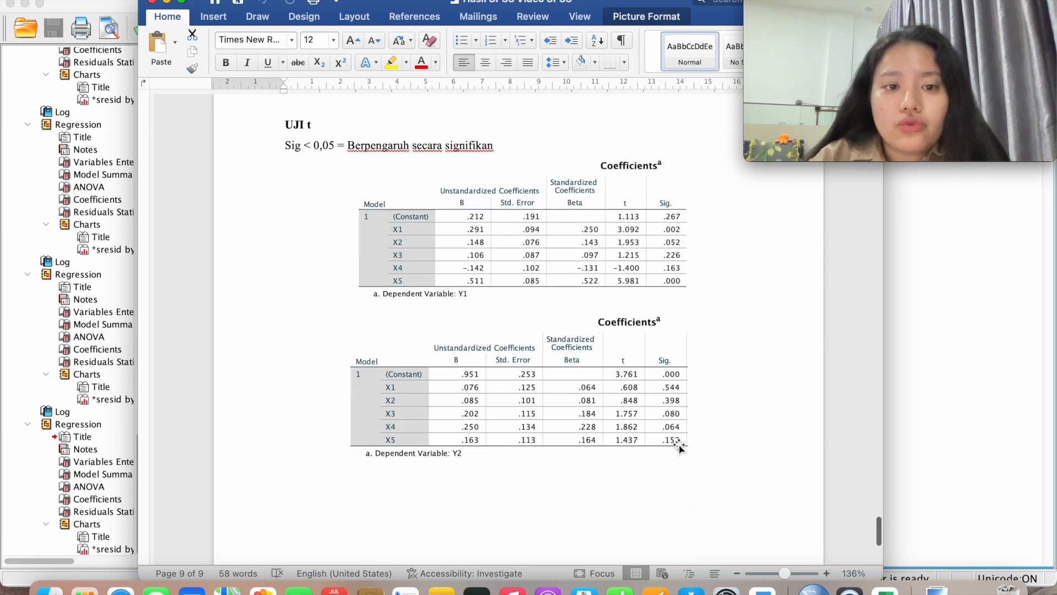
scroll(680, 447, "up", 1)
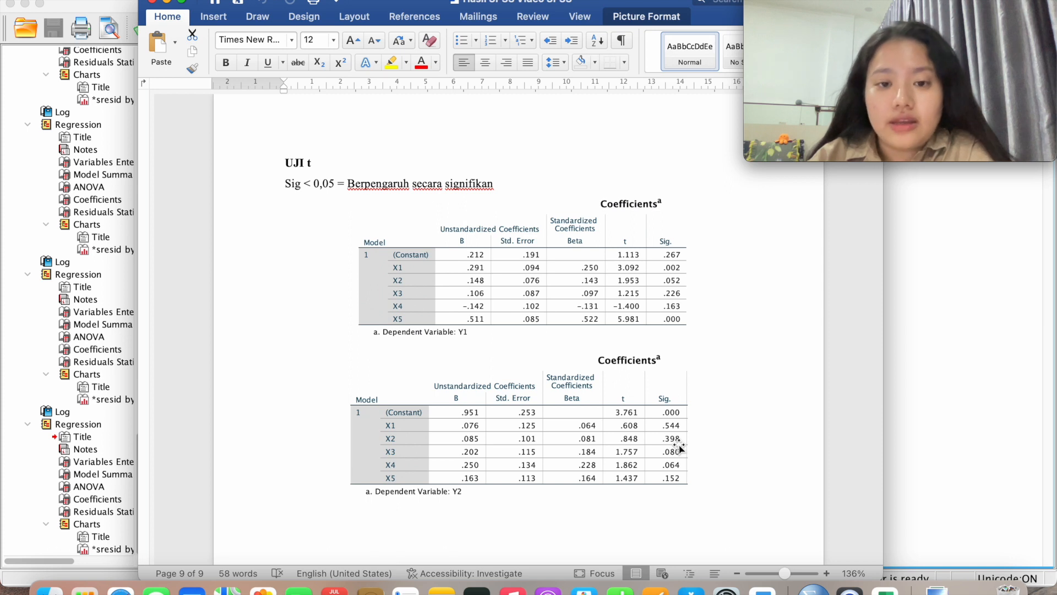
scroll(679, 447, "down", 1)
left_click(598, 285)
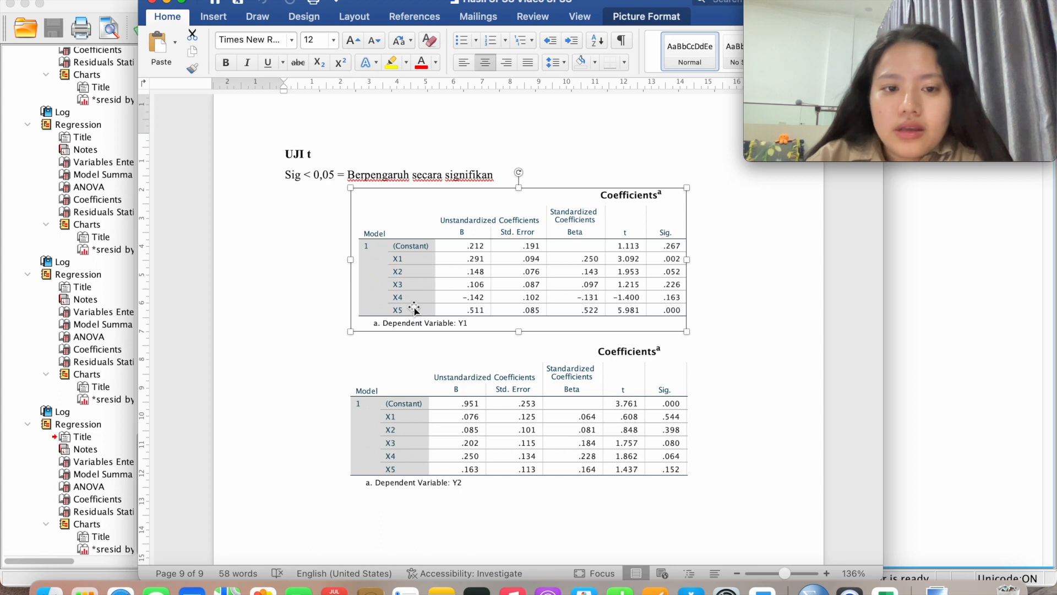
scroll(414, 309, "down", 1)
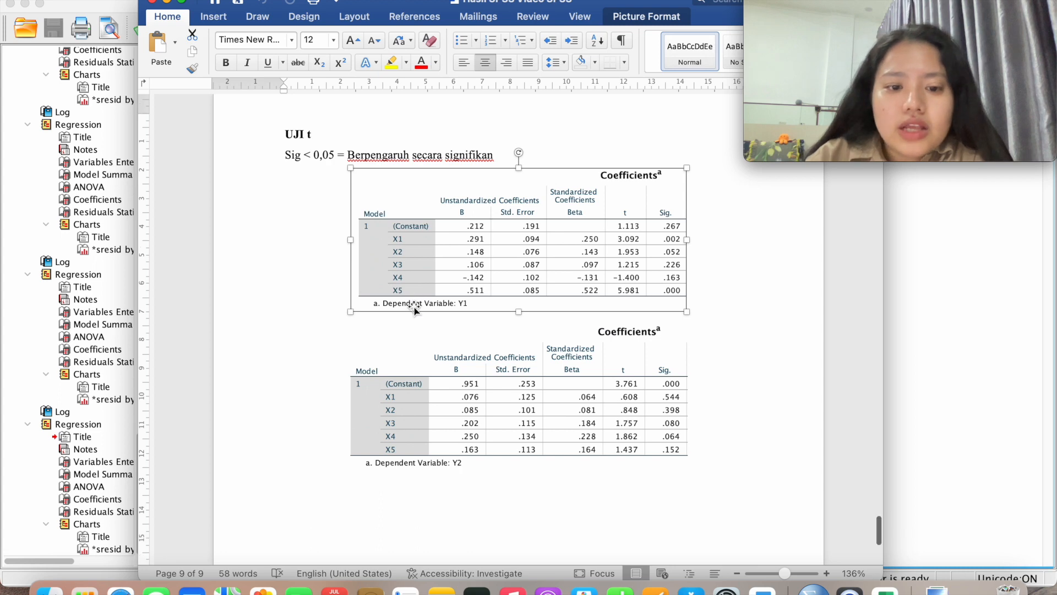
left_click(425, 407)
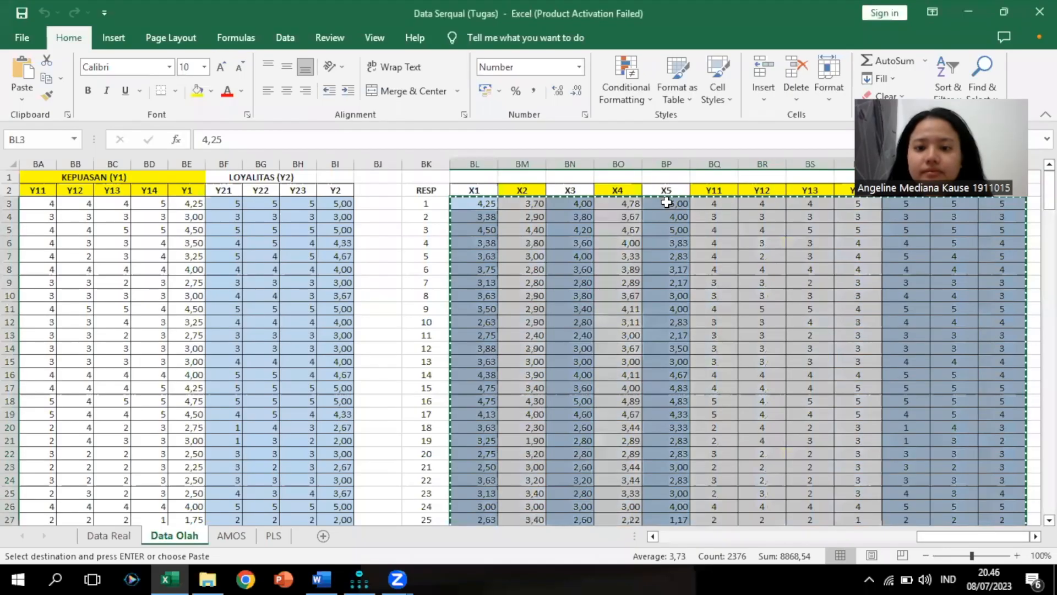
Cancel the pending copy and browse across the Data Olah score columns
key("Return")
left_click(665, 203)
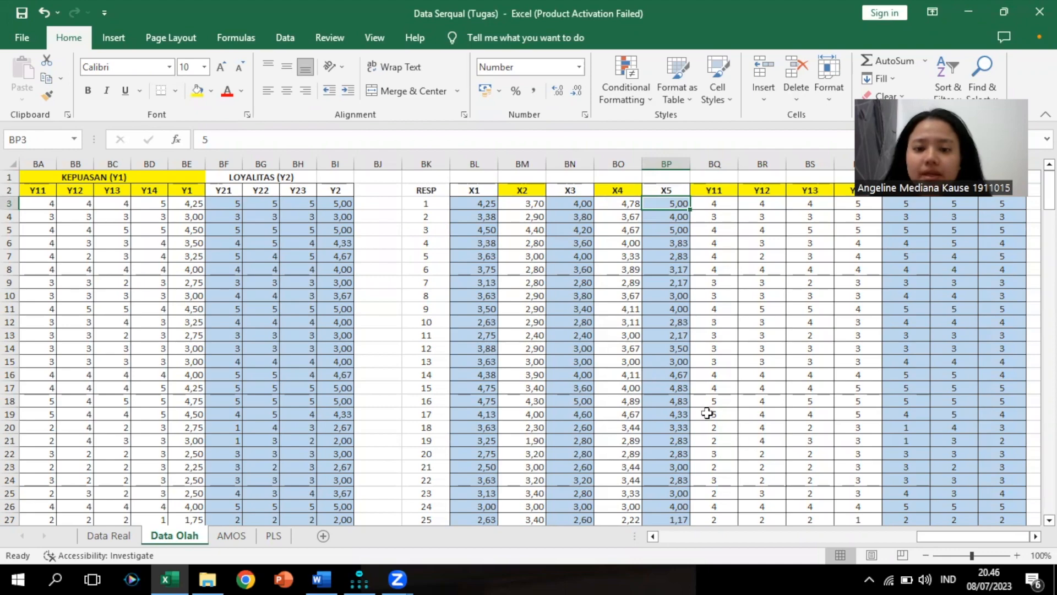
scroll(743, 452, "down", 1)
scroll(743, 451, "up", 1)
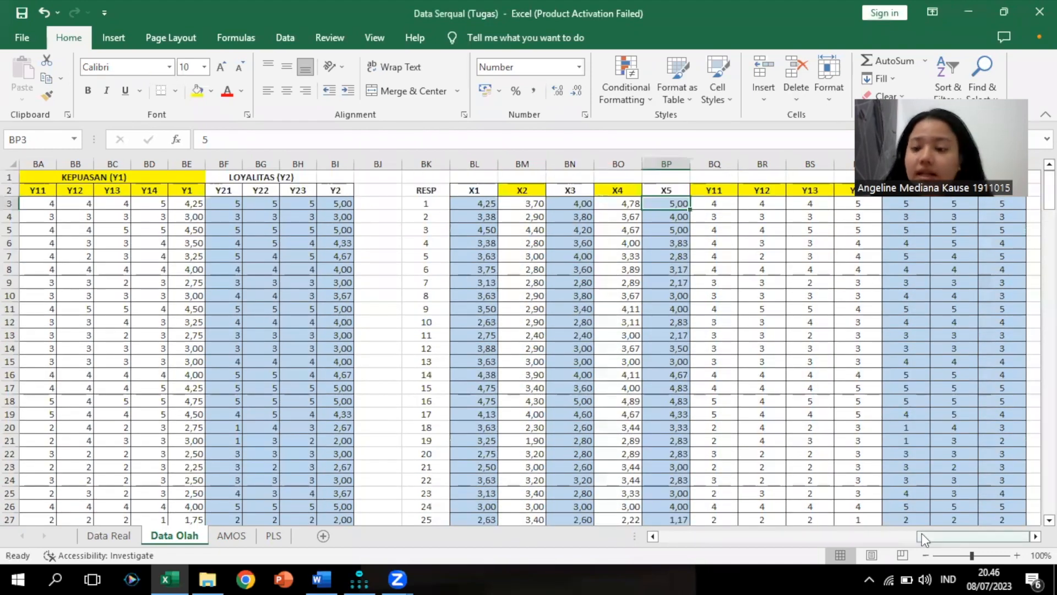
left_click_drag(936, 538, 915, 541)
left_click_drag(850, 543, 715, 544)
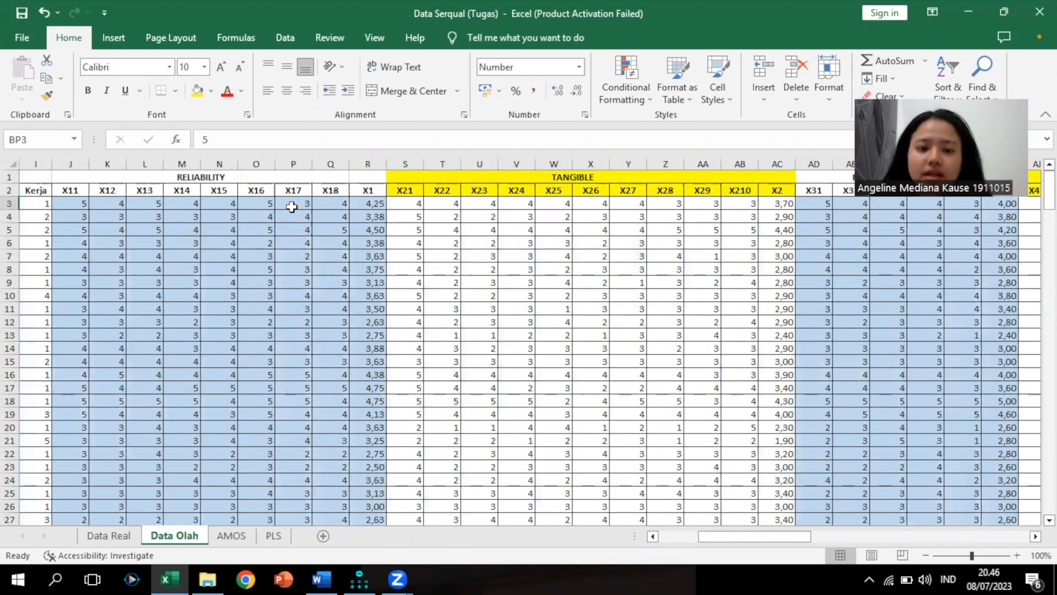
left_click_drag(784, 541, 1011, 545)
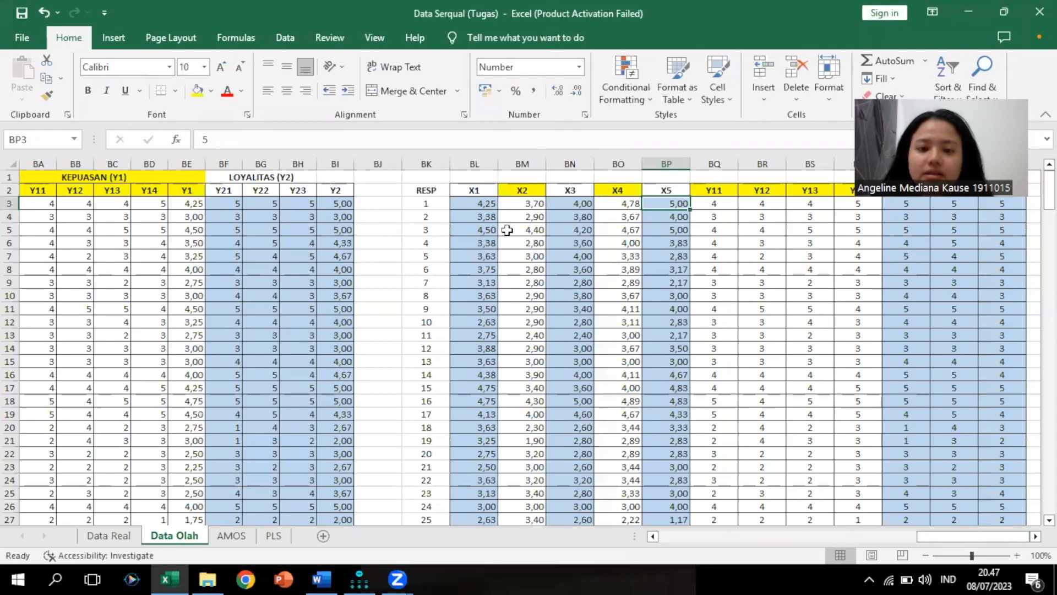
Copy the respondent scores BL3:BW200 on Data Olah and bring AMOS Graphics forward
left_click(479, 205)
mouse_move(1049, 181)
left_mouse_down()
mouse_move(1049, 469)
mouse_move(1049, 178)
left_mouse_up()
left_click(1001, 310, "shift")
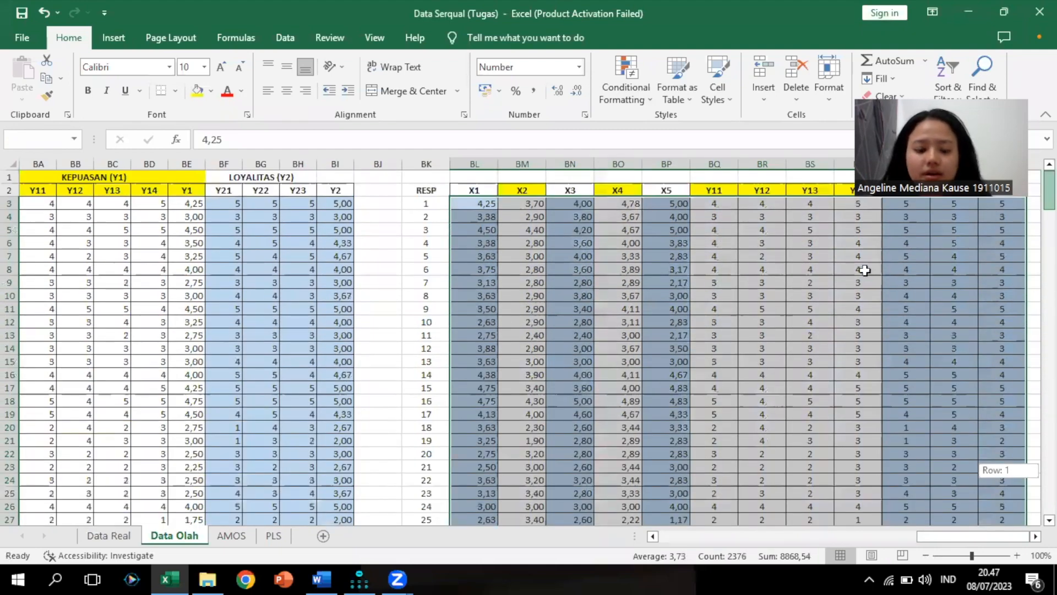
key("ctrl+c")
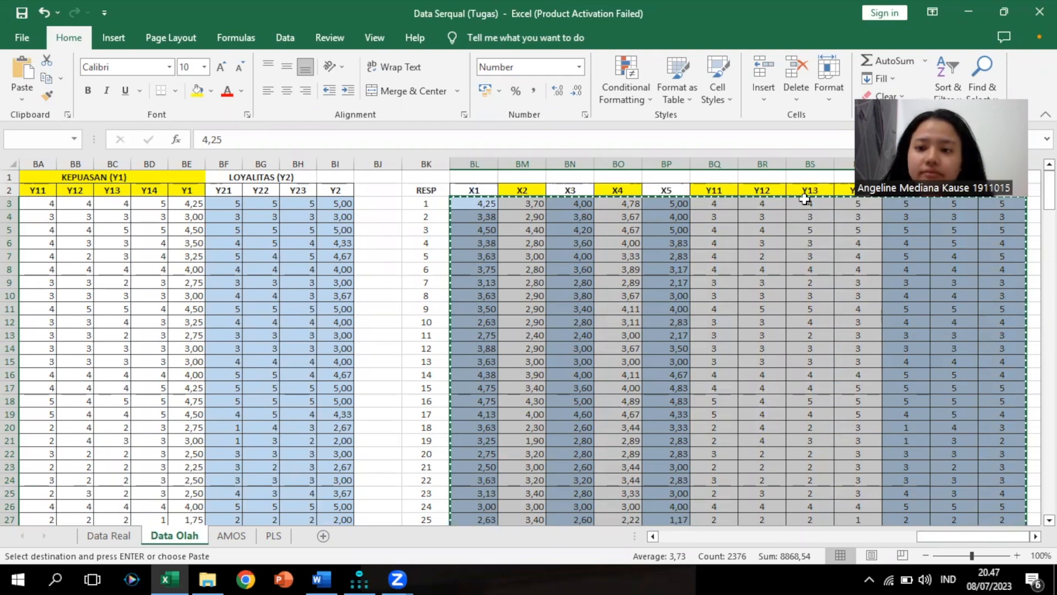
left_click(361, 575)
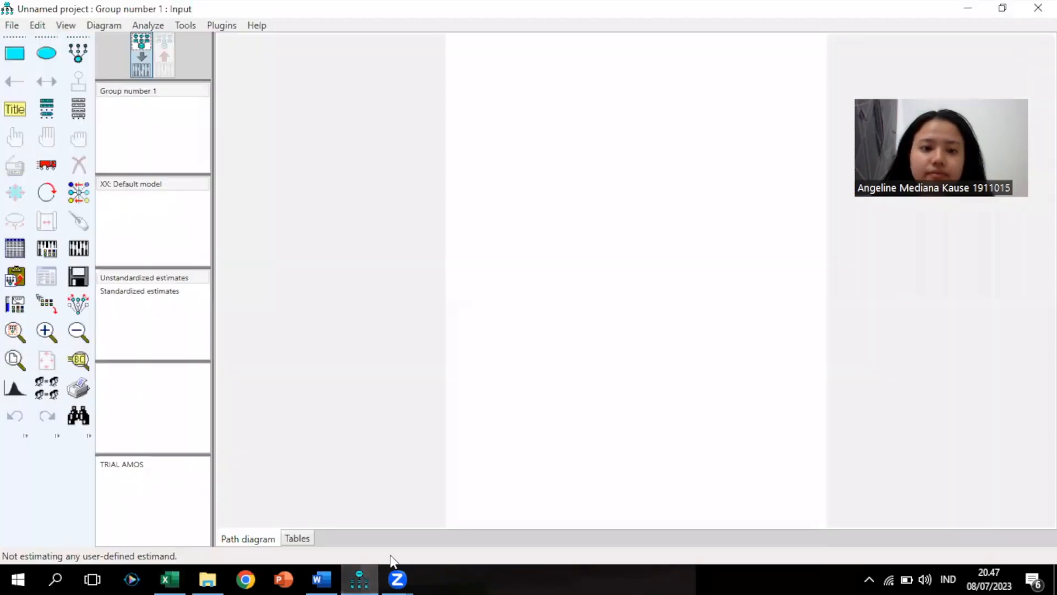
Set the AMOS path diagram paper size to Landscape - A4 and minimise the Rumus AMOS document
left_click(852, 159)
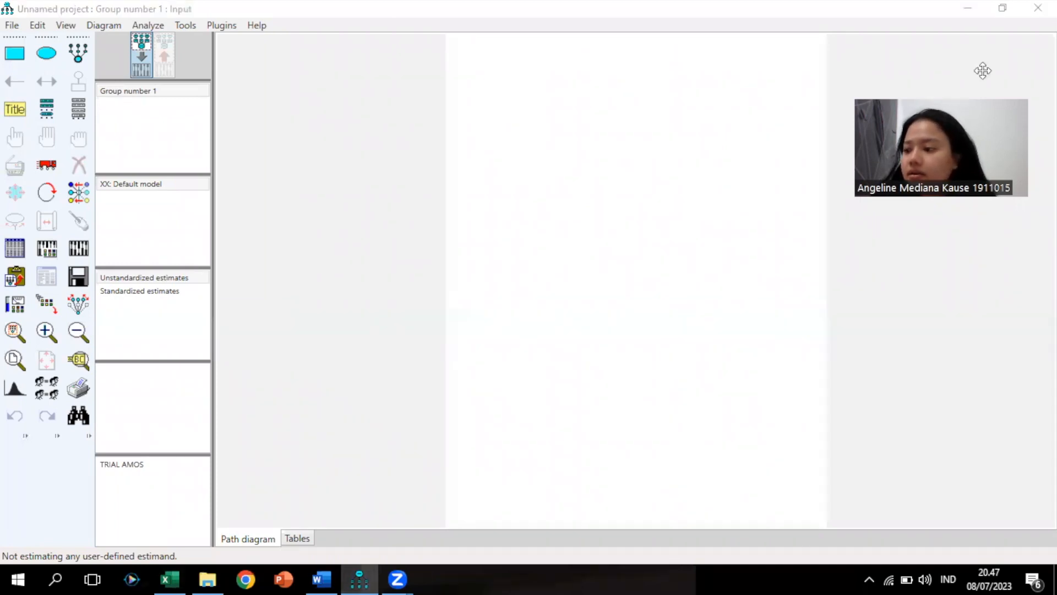
left_click_drag(981, 71, 994, 21)
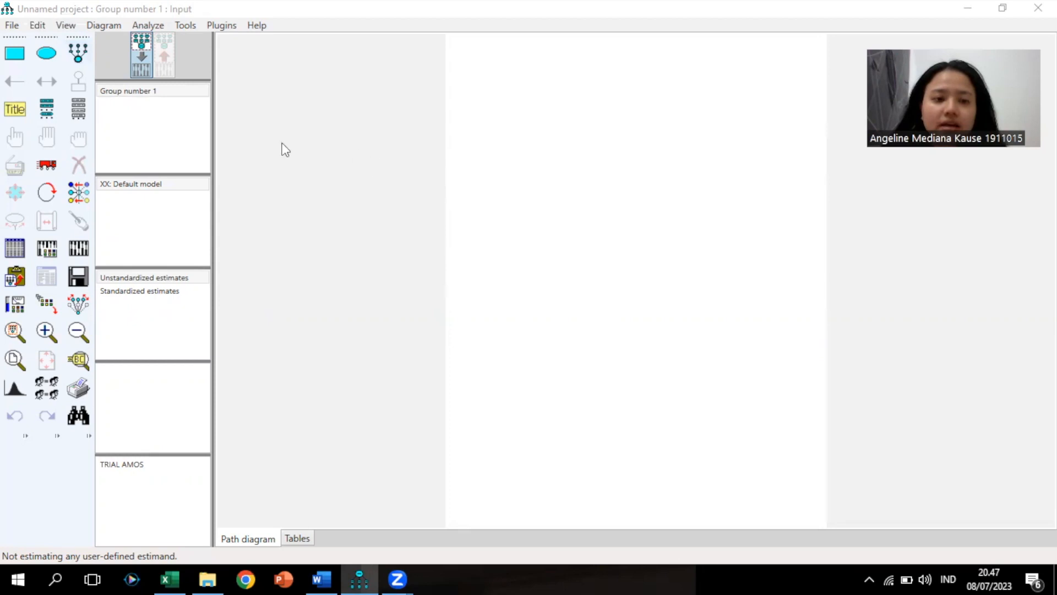
left_click(65, 25)
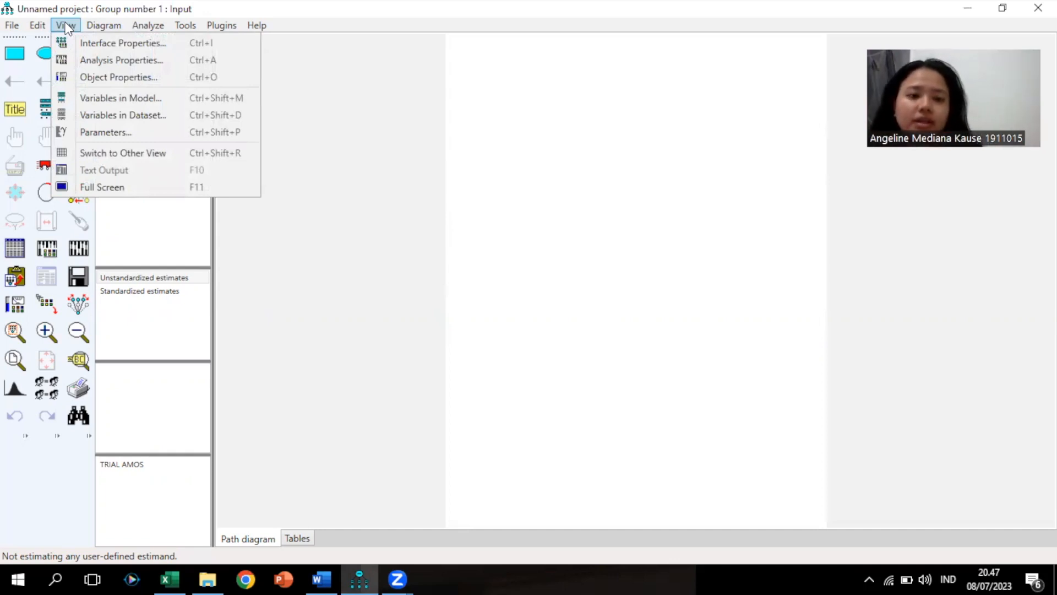
left_click(83, 45)
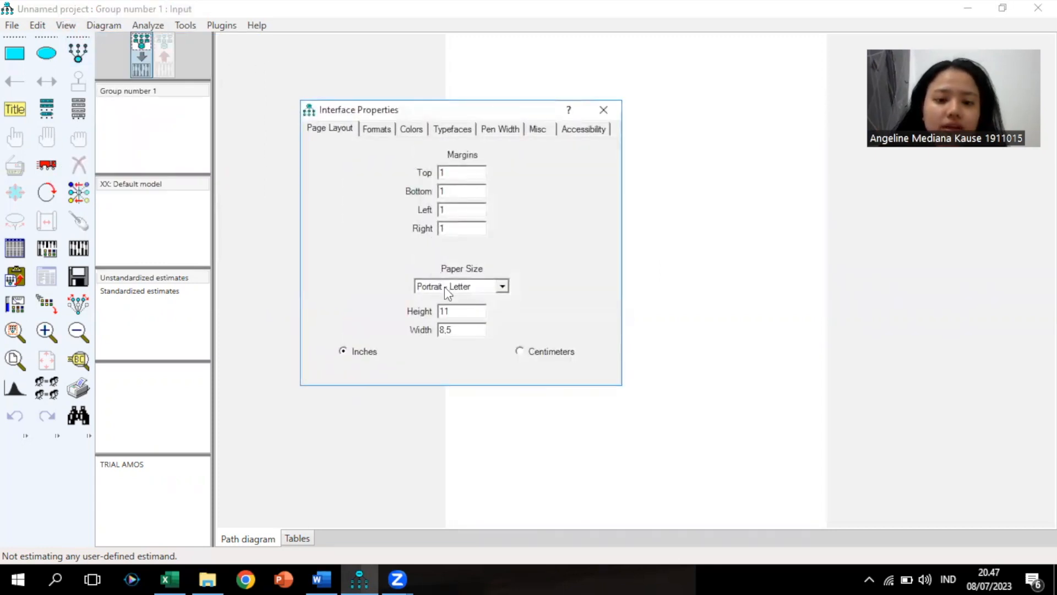
left_click(445, 289)
left_click(468, 328)
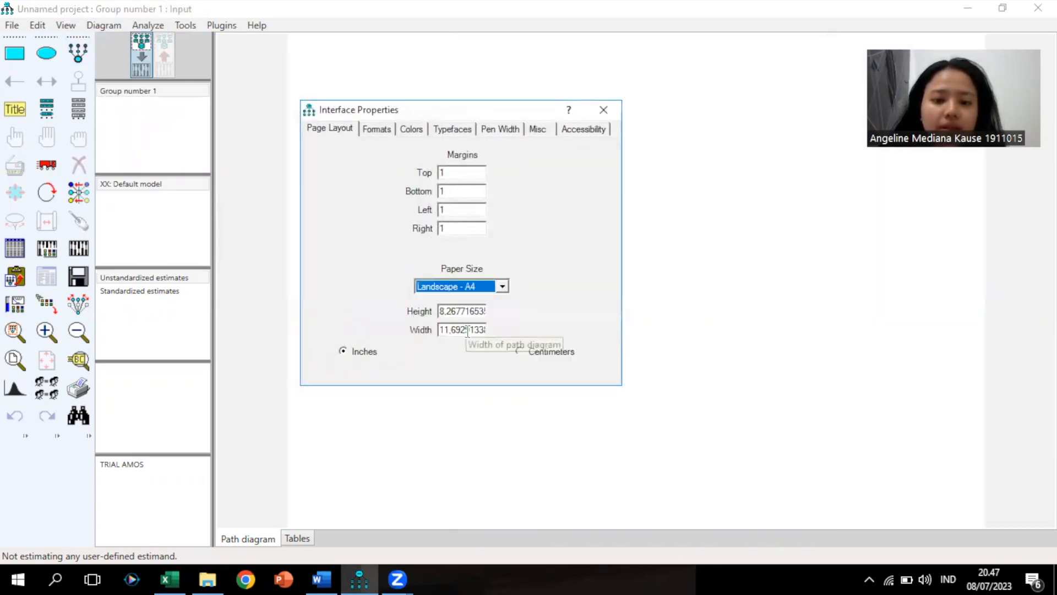
left_click(602, 109)
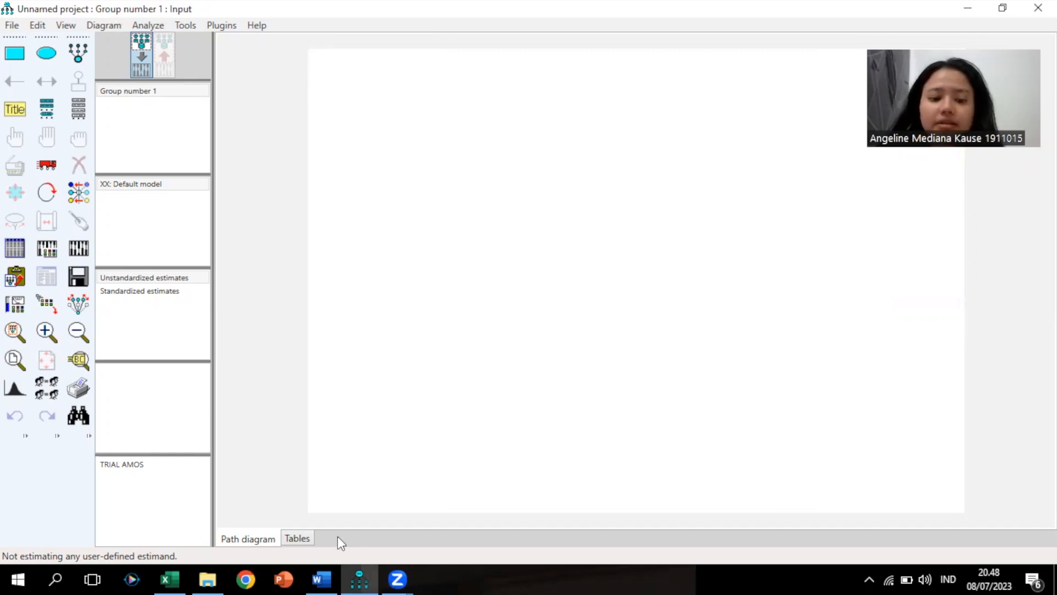
left_click(325, 579)
left_click(328, 577)
Select the X1–X5 headers BL2:BP2 in Excel, then pick AMOS's 'Draw a latent variable or add an indicator' tool
left_click(174, 575)
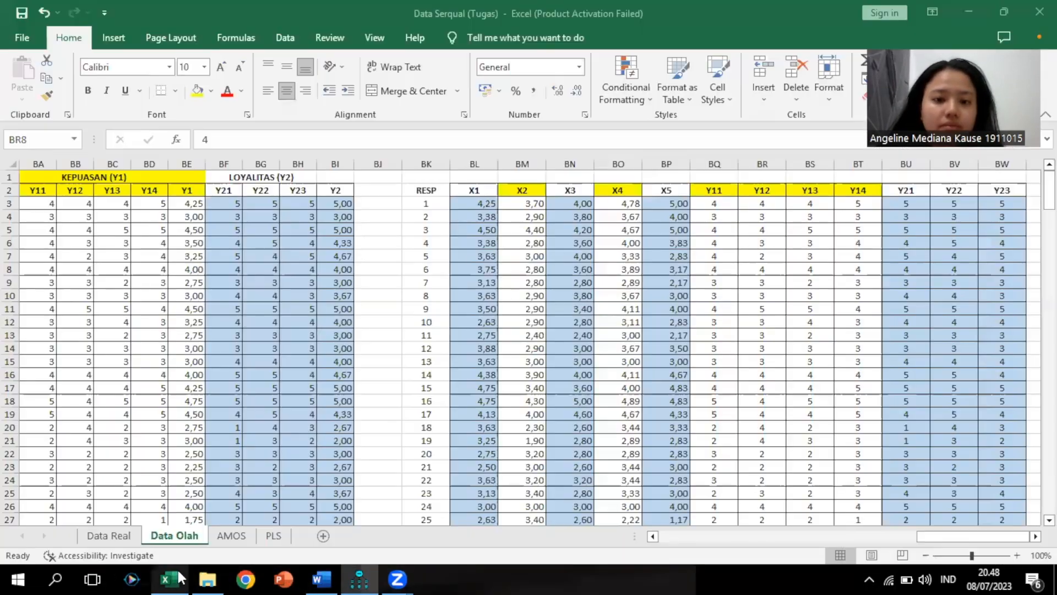
mouse_move(920, 534)
left_mouse_down()
mouse_move(869, 538)
mouse_move(915, 537)
left_mouse_up()
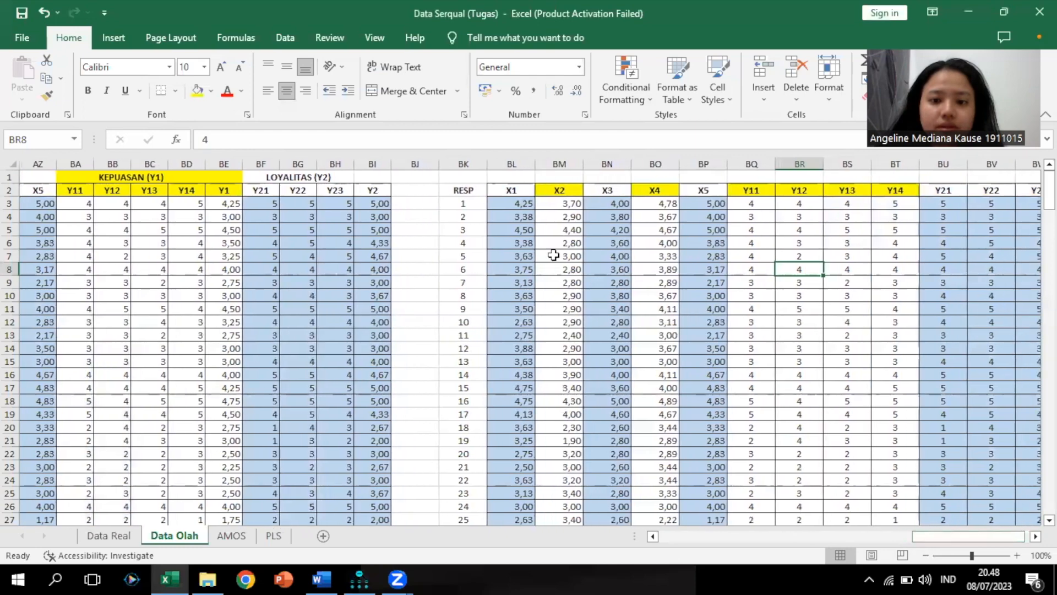
left_click_drag(507, 193, 708, 193)
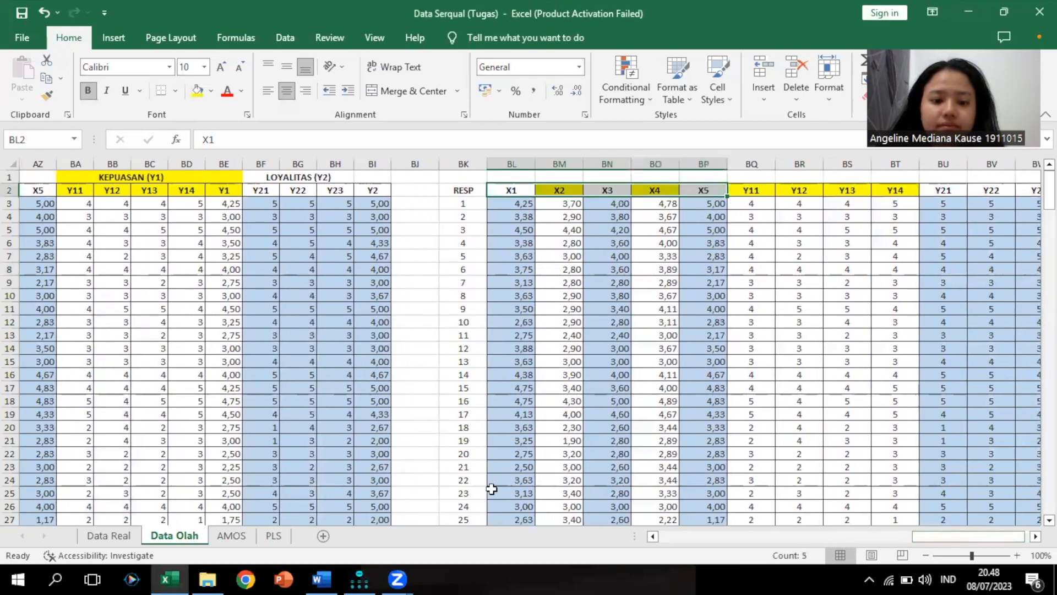
left_click(359, 572)
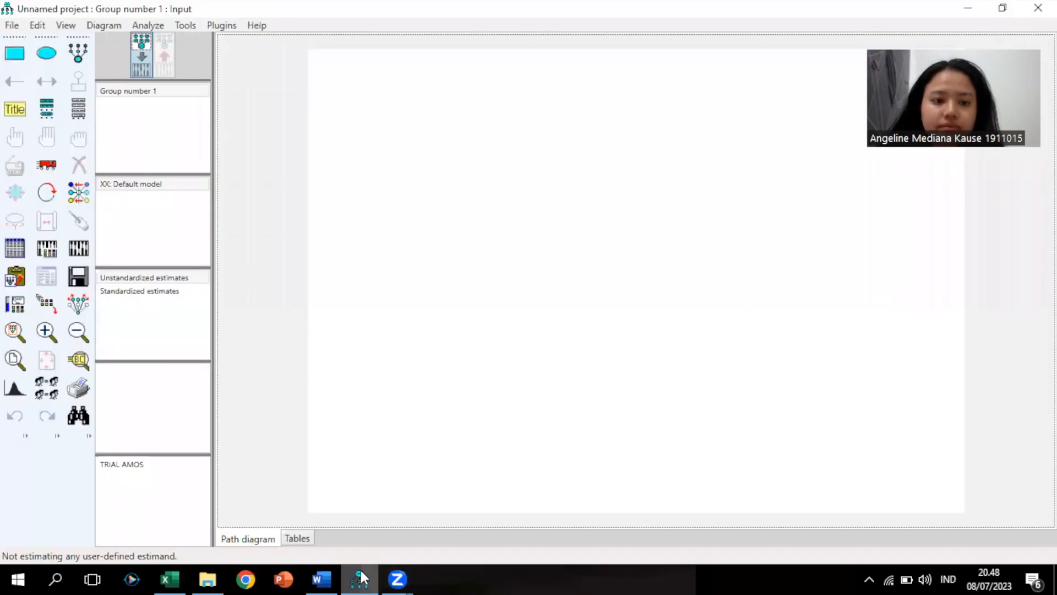
left_click(78, 55)
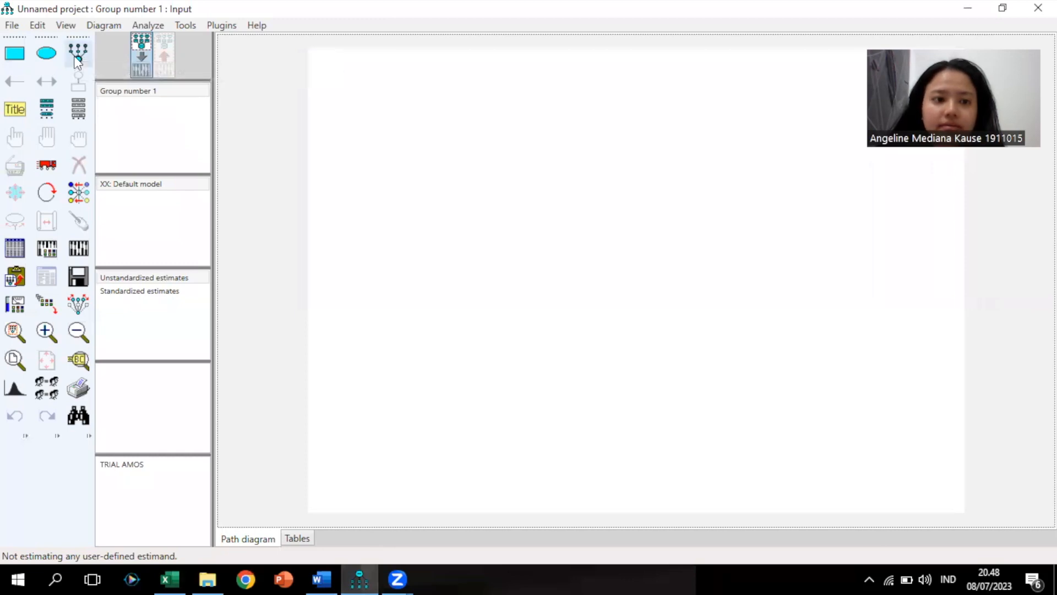
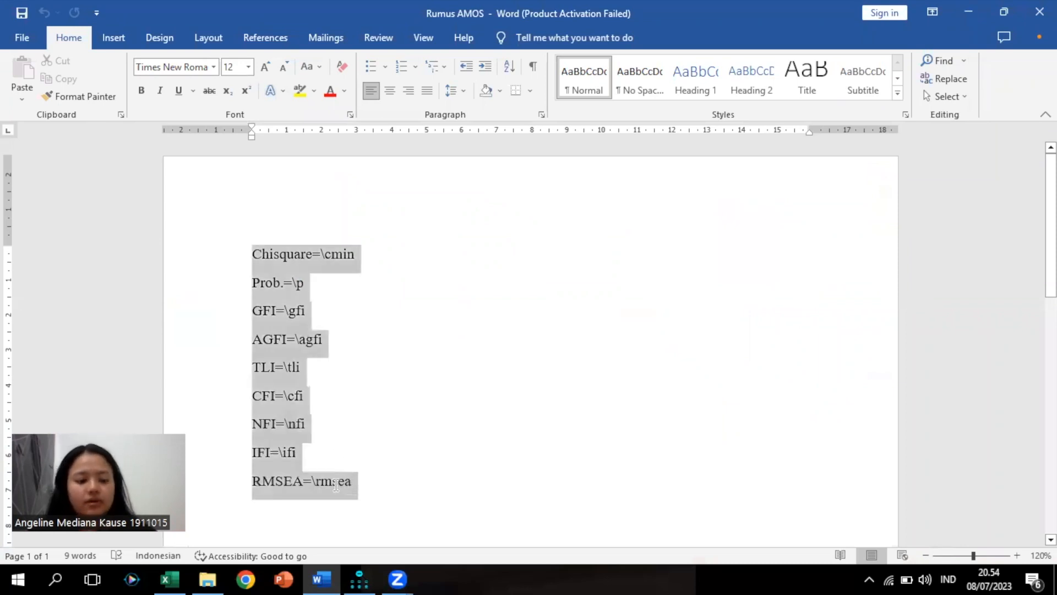
Paste the Chisquare-through-RMSEA fit-index list as a left-aligned figure caption, and move it below X5
left_click(359, 578)
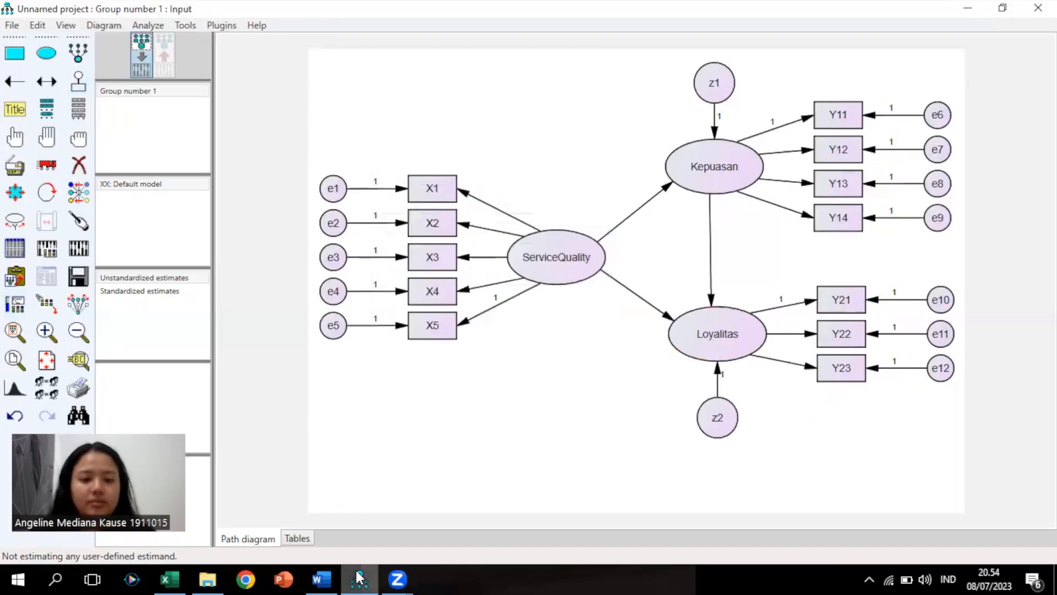
left_click(366, 397)
type("NFI=\\nfi IFI=\\ifi RMSEA=\\rmsea")
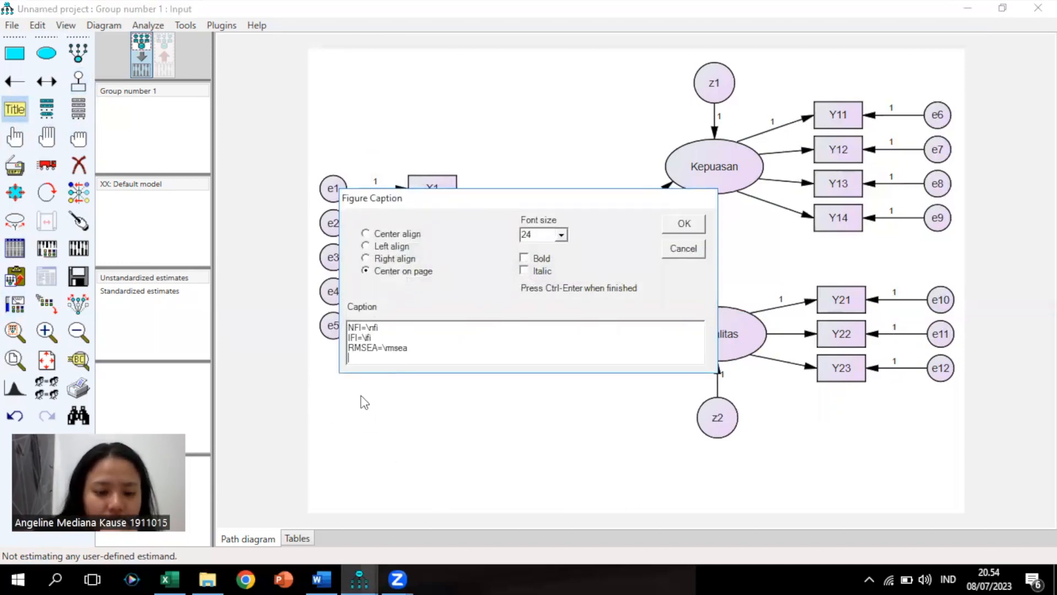
left_click(384, 245)
left_click(686, 226)
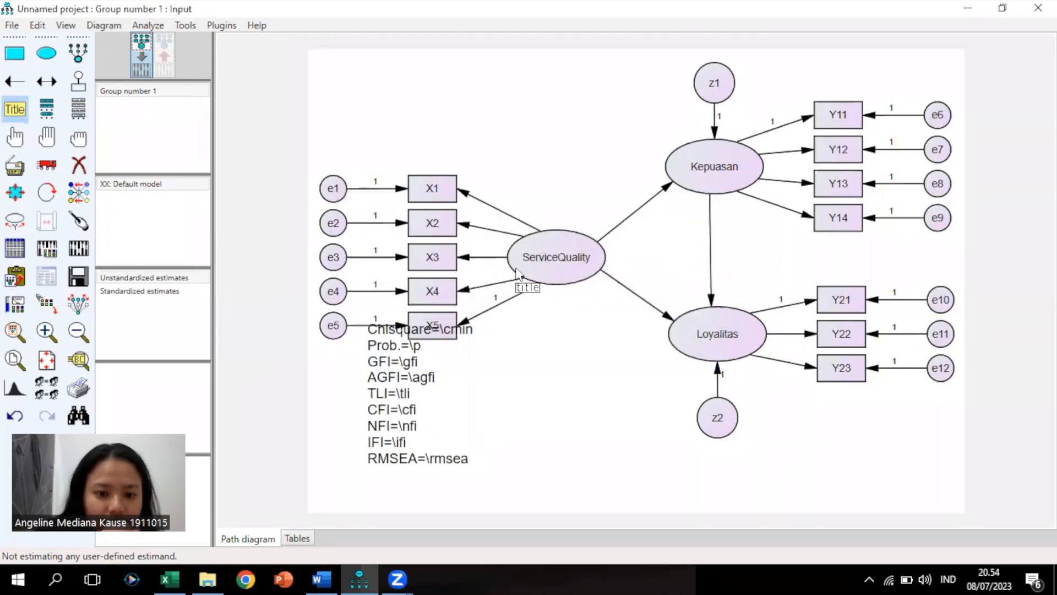
left_click(46, 164)
left_click_drag(384, 369, 355, 396)
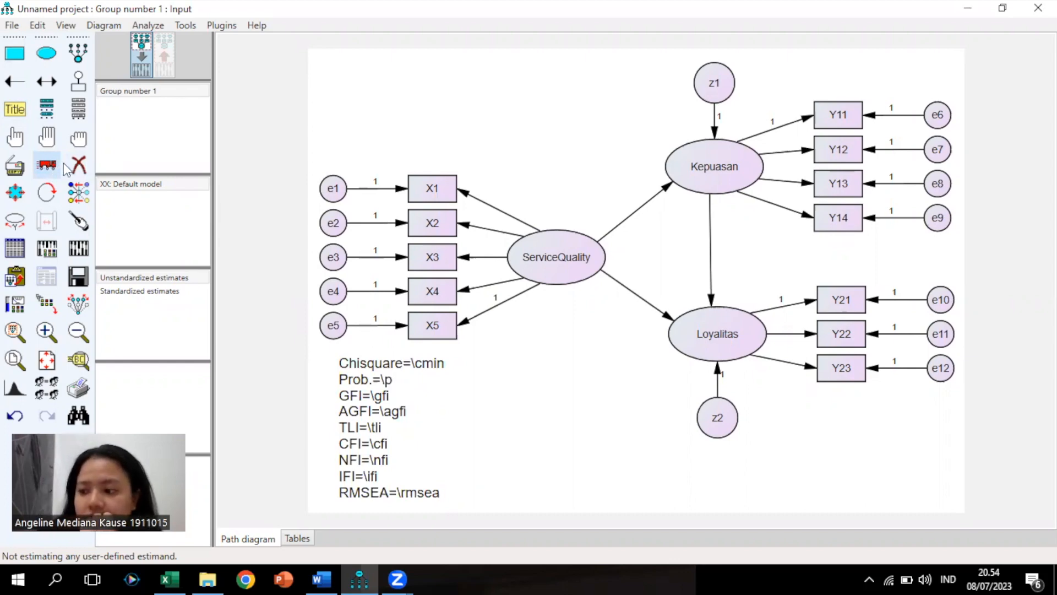
In Analysis Properties Output, tick standardized estimates, all moments, modification indices, normality tests, factor scores and effects
left_click(66, 24)
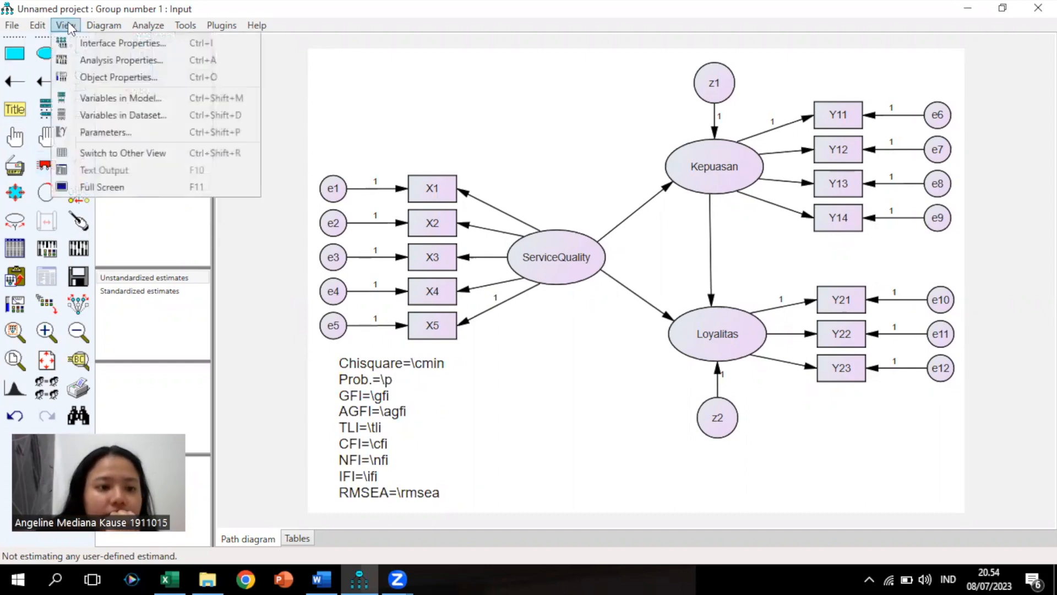
left_click(87, 60)
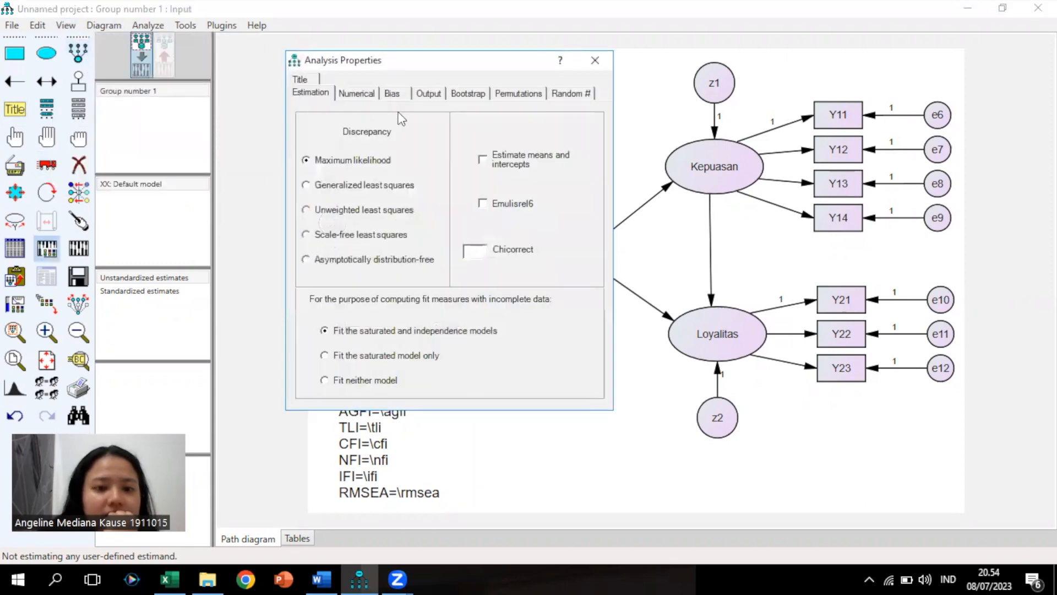
left_click(428, 93)
left_click(351, 171)
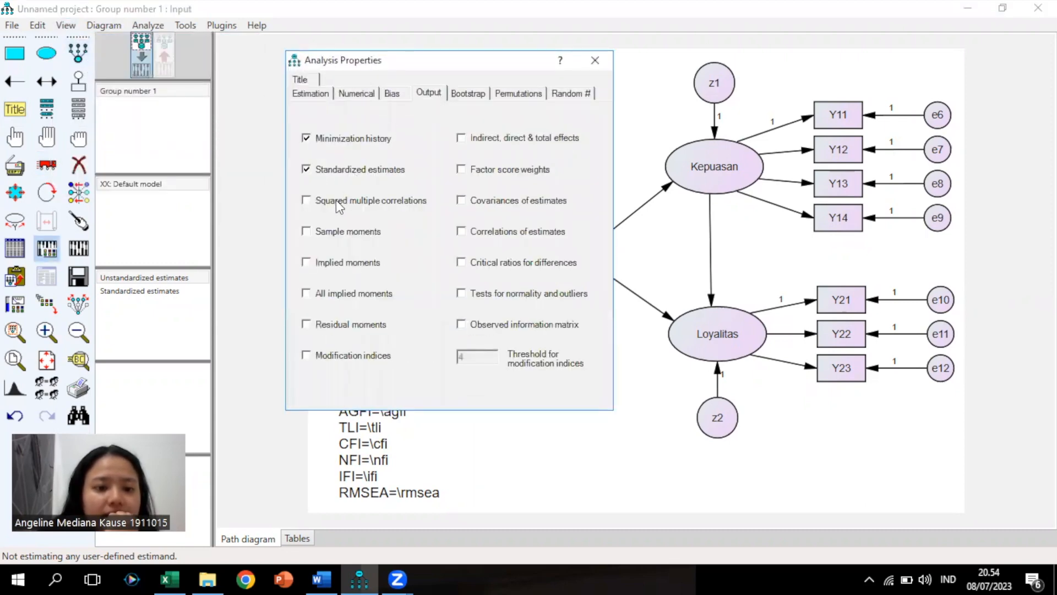
left_click(336, 263)
left_click(336, 293)
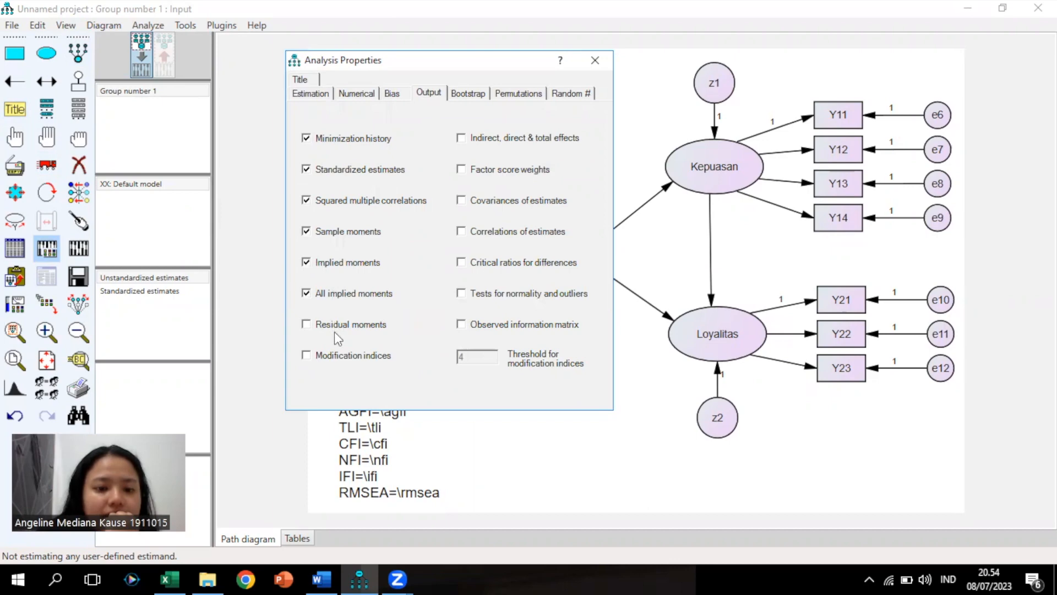
left_click(335, 326)
left_click(343, 356)
left_click(460, 324)
left_click(461, 293)
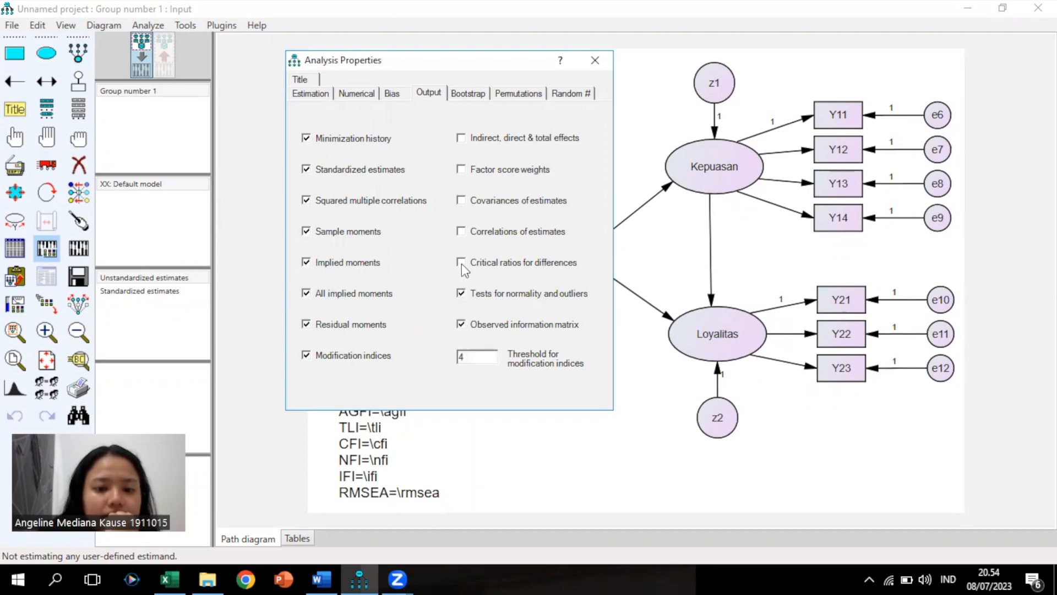
left_click(461, 169)
left_click(462, 137)
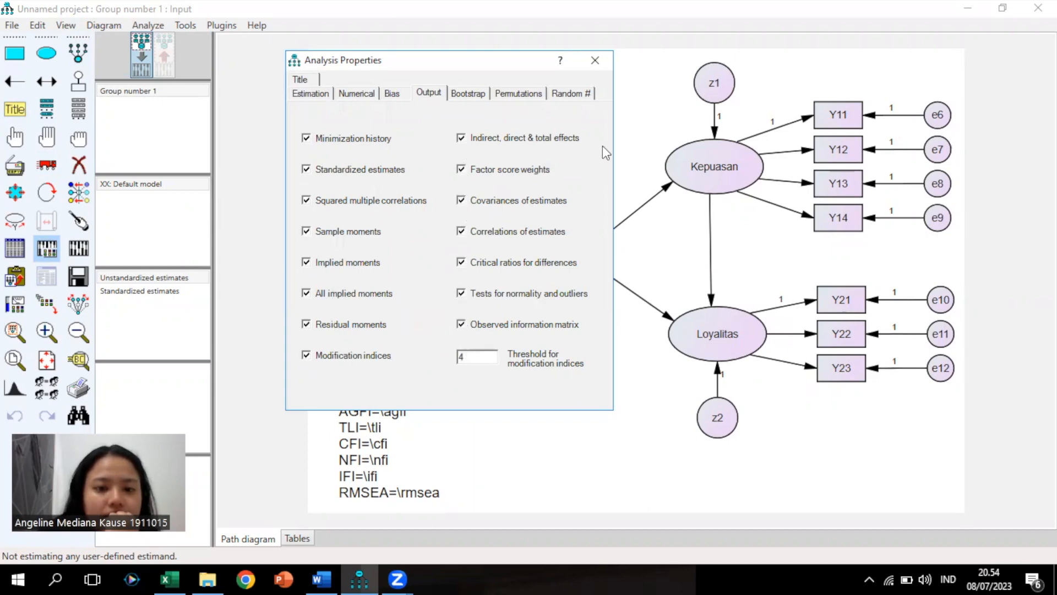
left_click(596, 62)
Save the untitled model as an .amw file named with the student's name, ID and class
left_click(12, 25)
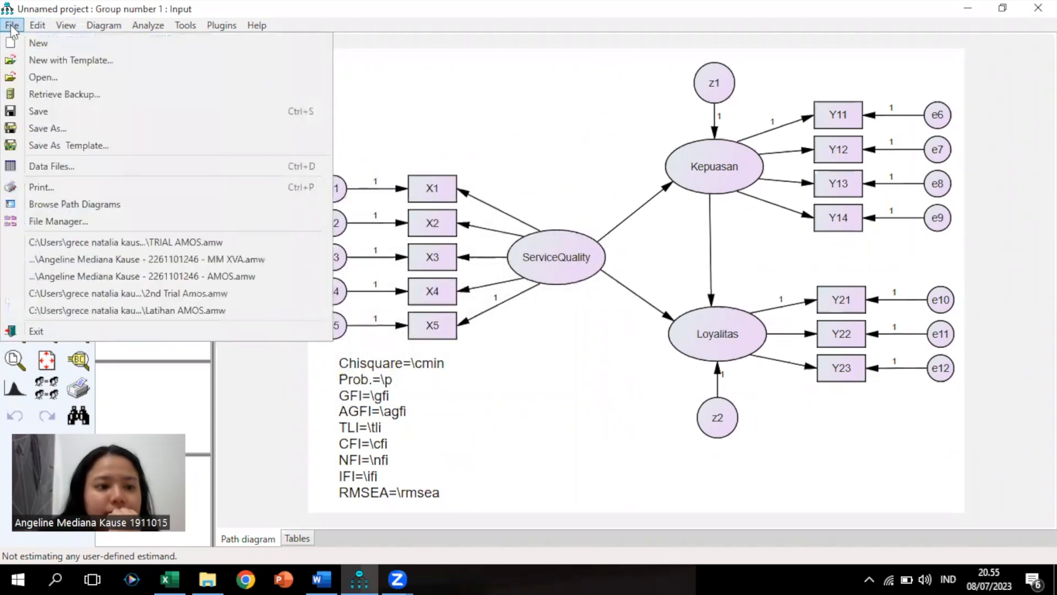
left_click(45, 112)
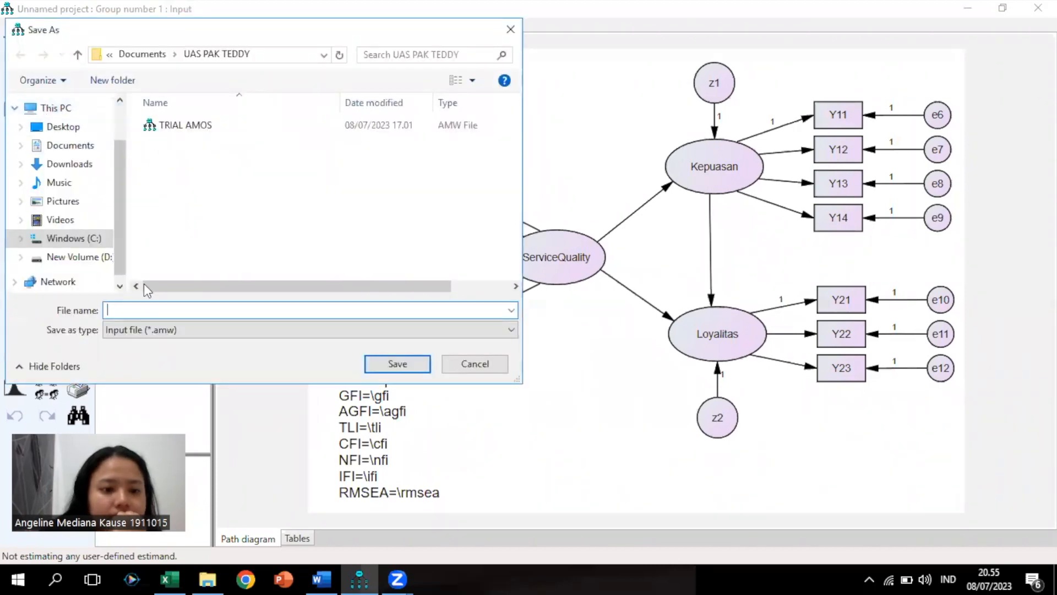
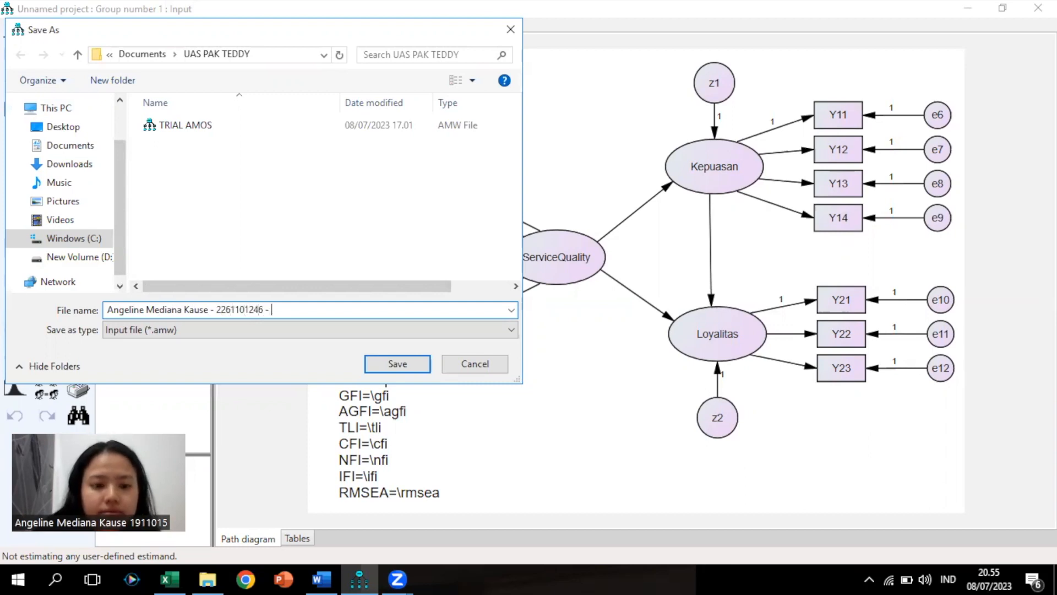
type(" MM XVA")
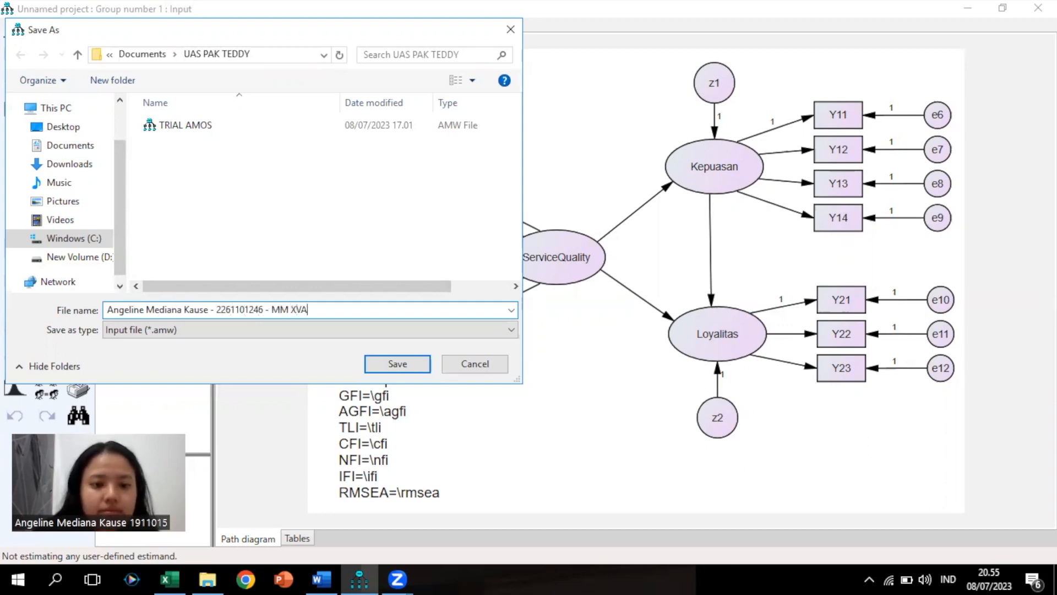
left_click(423, 366)
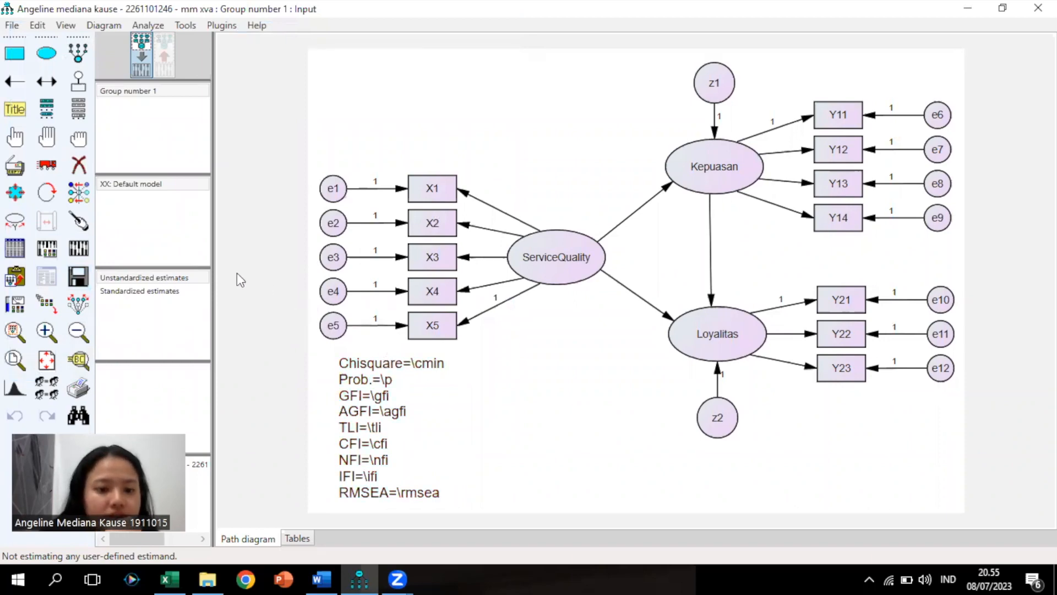
Calculate estimates and show them on the diagram: Chisquare=260,639, CFI=,902, RMSEA=,144
left_click(79, 249)
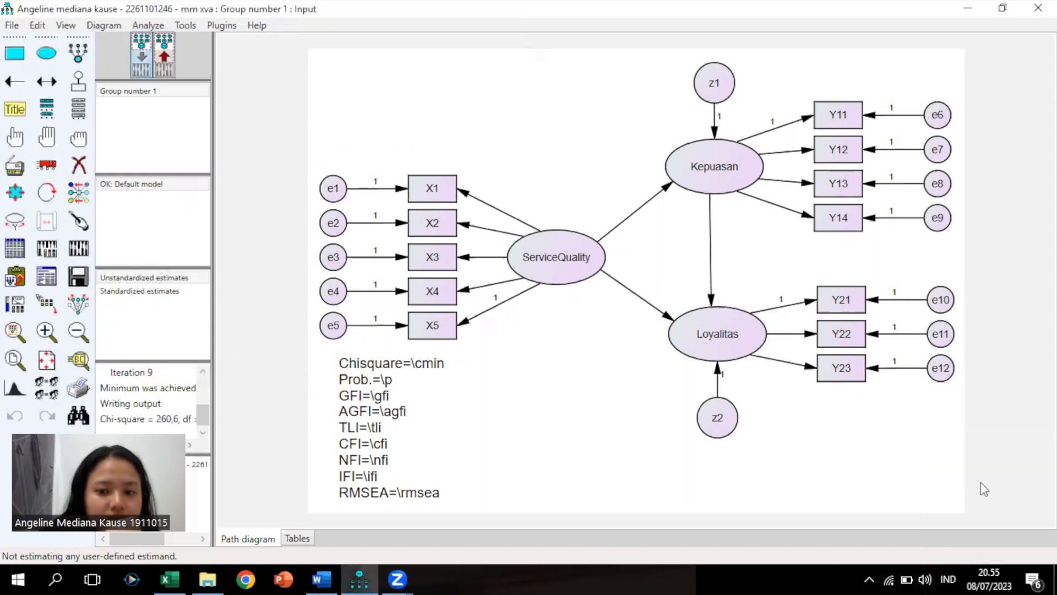
left_click(165, 57)
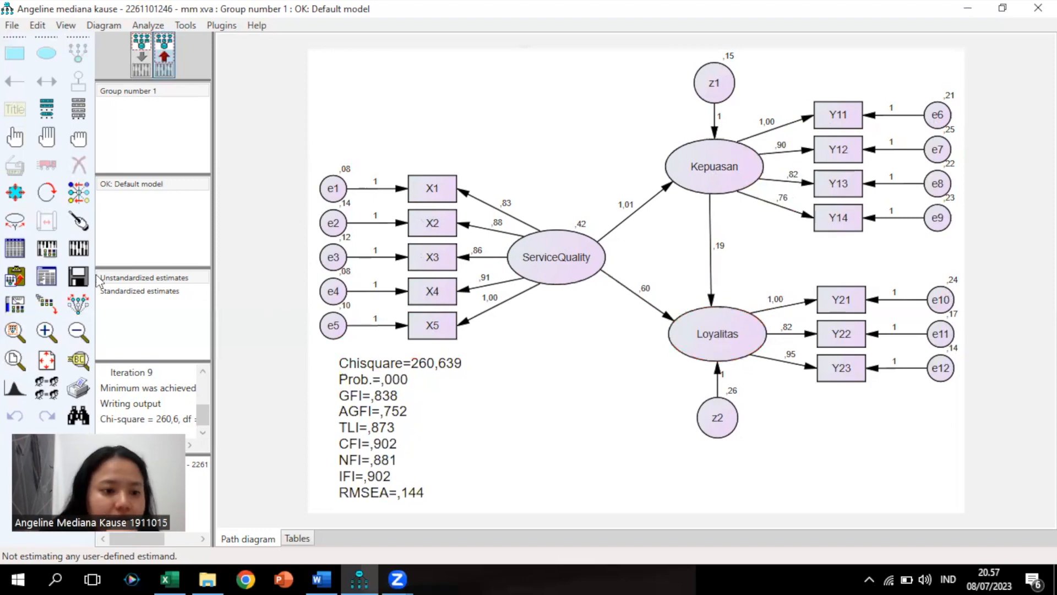
Review the Modification Indices table in the Amos text output, then bring the path diagram back
left_click(49, 278)
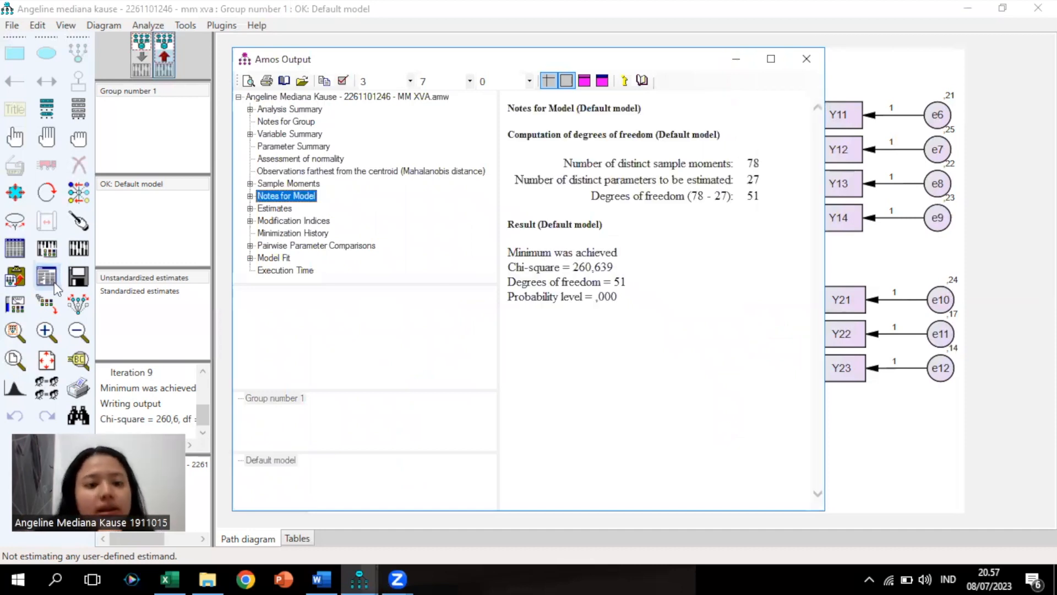
left_click(290, 221)
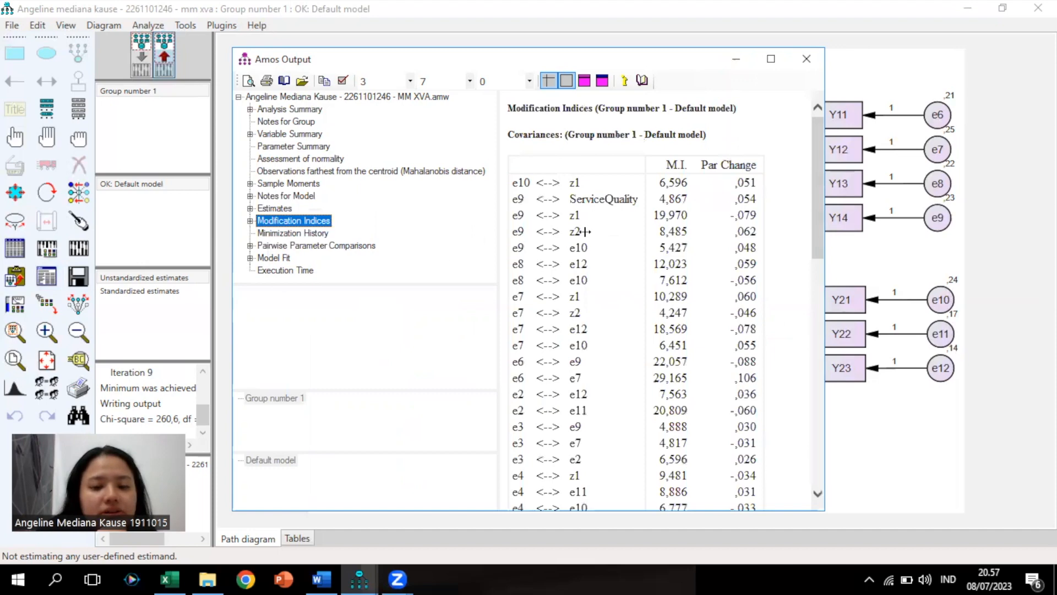
scroll(593, 241, "down", 1)
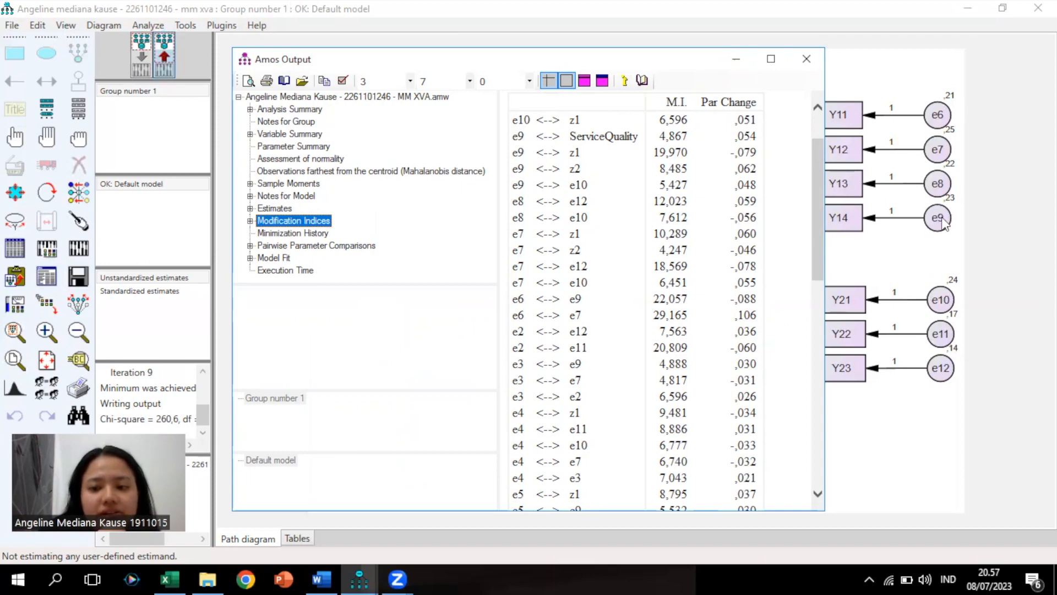
left_click(903, 246)
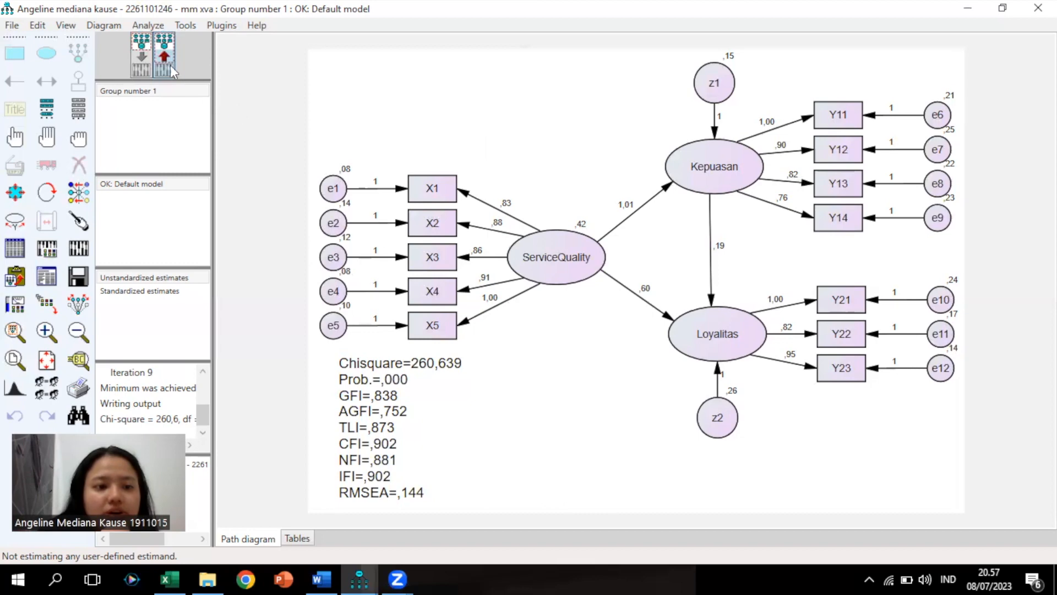
Draw a covariance between error terms e9 and e10 on the input diagram, rechecking the modification indices output
left_click(142, 61)
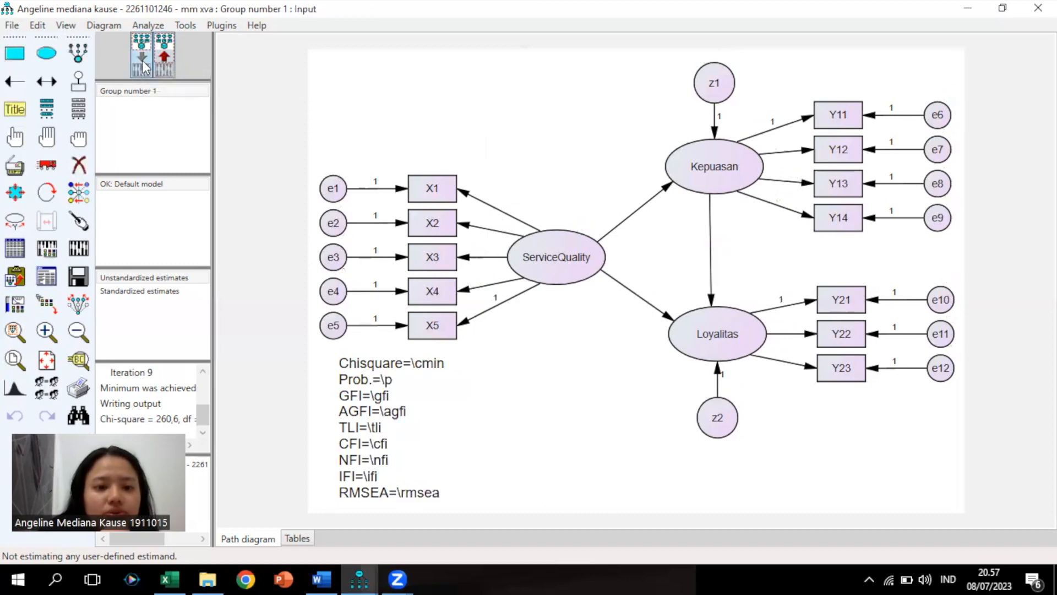
left_click(53, 84)
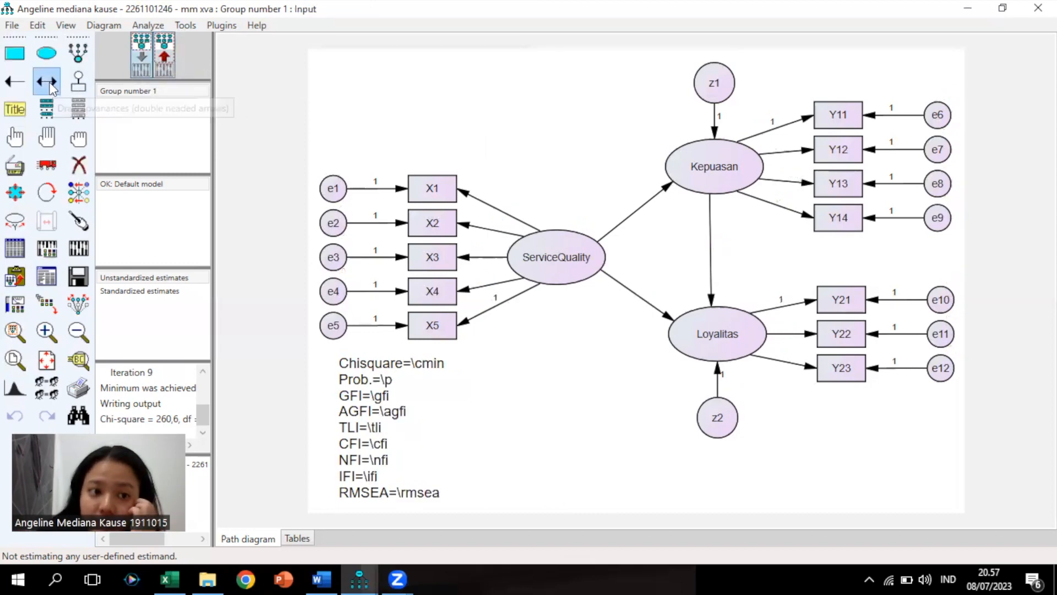
left_click_drag(950, 221, 954, 305)
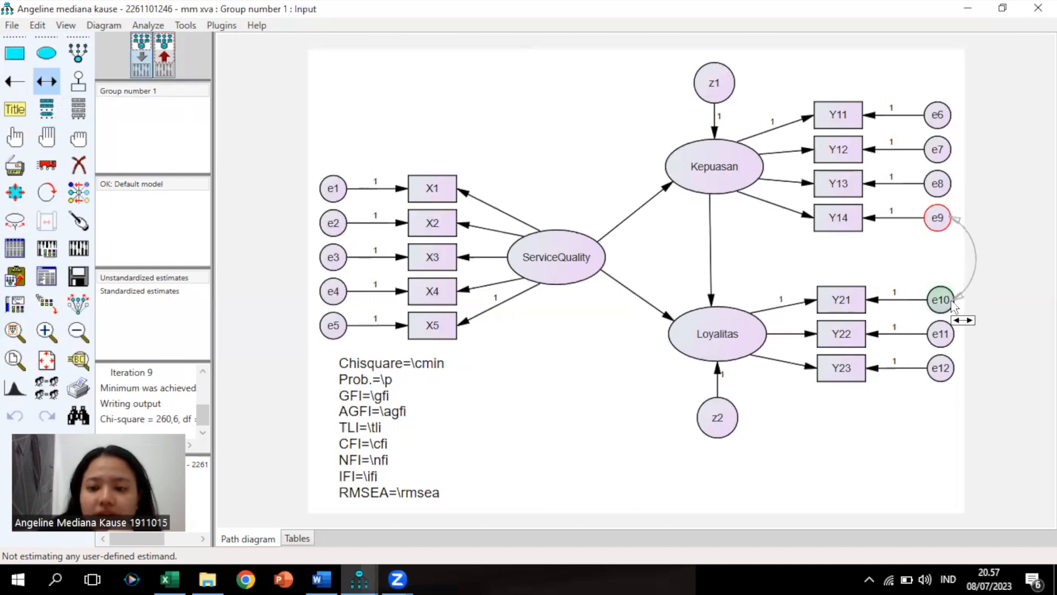
left_click_drag(953, 306, 953, 306)
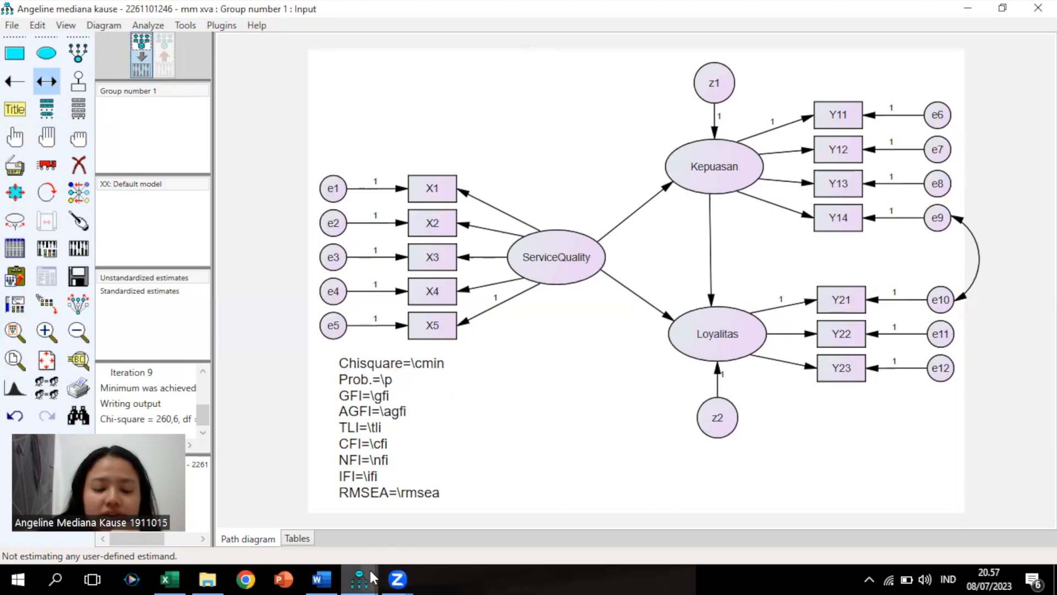
mouse_move(373, 577)
left_click(444, 527)
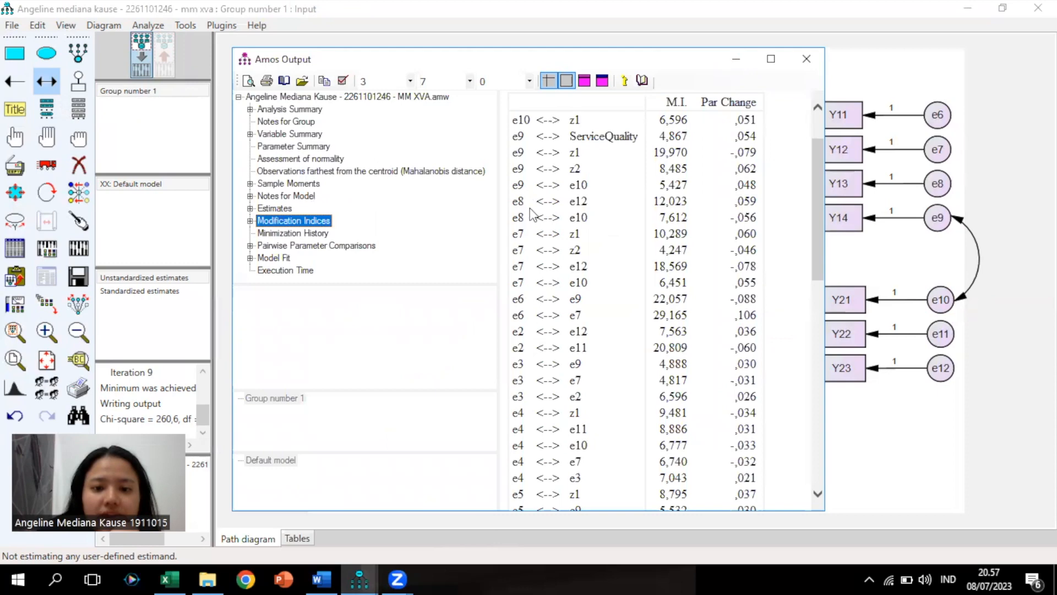
left_click(854, 260)
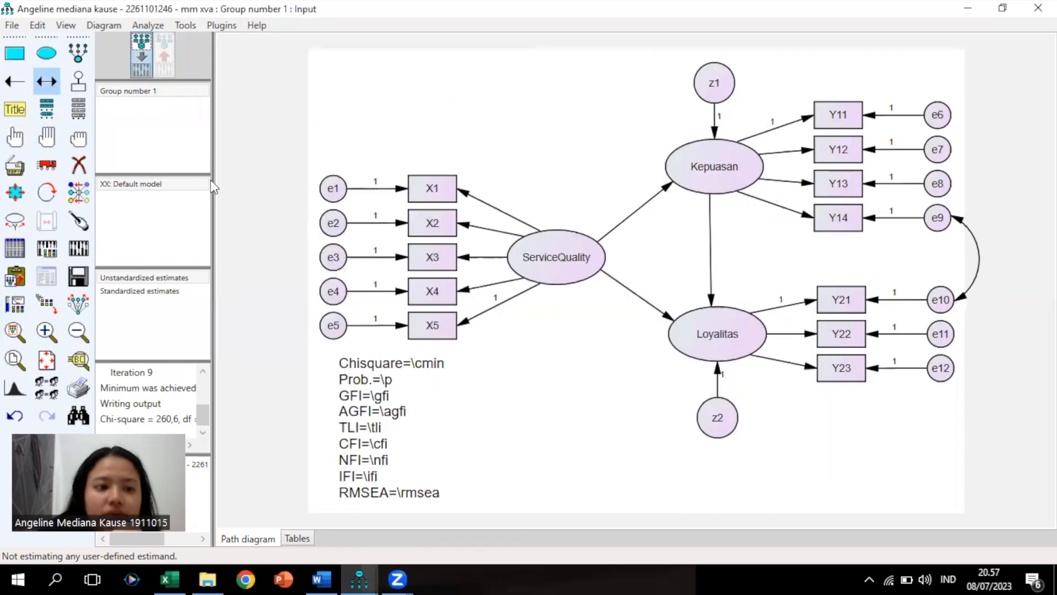
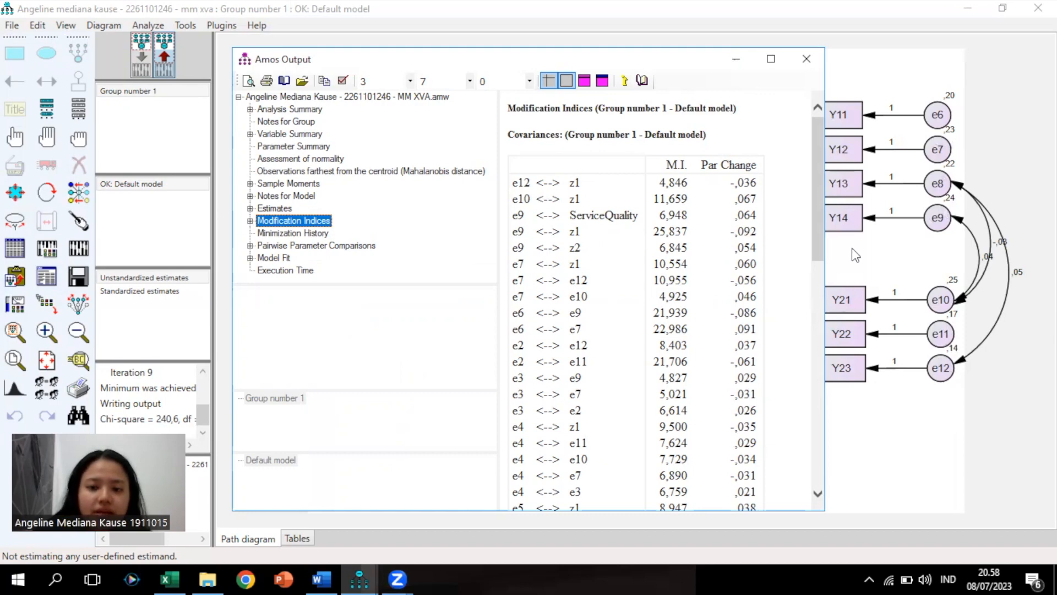
Switch the path diagram back to the editable input model
left_click(141, 55)
Draw a covariance between e7 and e12, checking the modification indices output
left_click(12, 83)
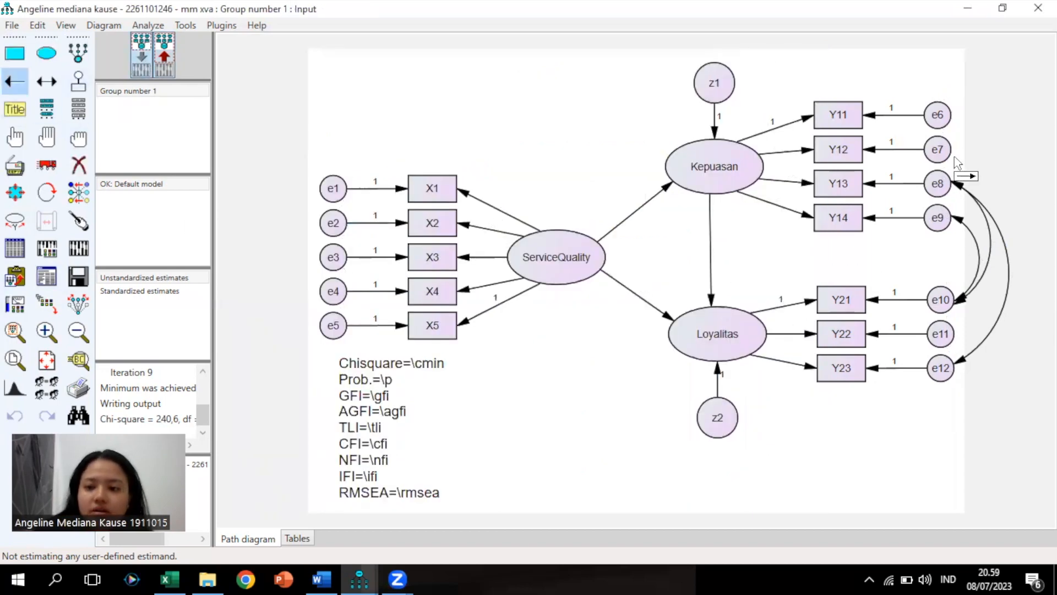
mouse_move(946, 155)
left_mouse_down()
mouse_move(969, 357)
mouse_move(958, 365)
mouse_move(947, 151)
left_mouse_up()
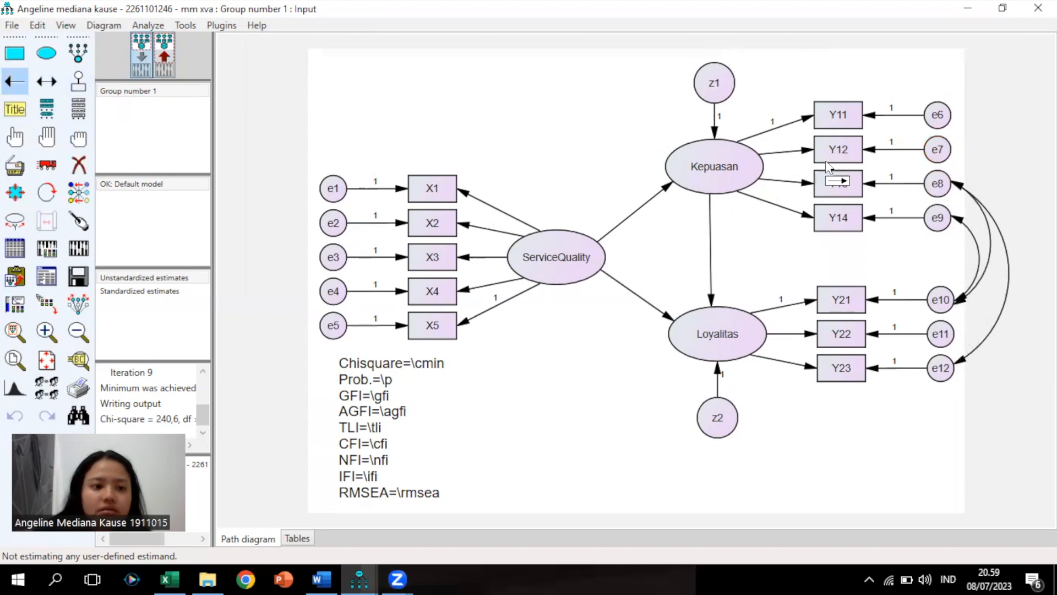
left_click(47, 82)
left_click_drag(951, 156, 955, 370)
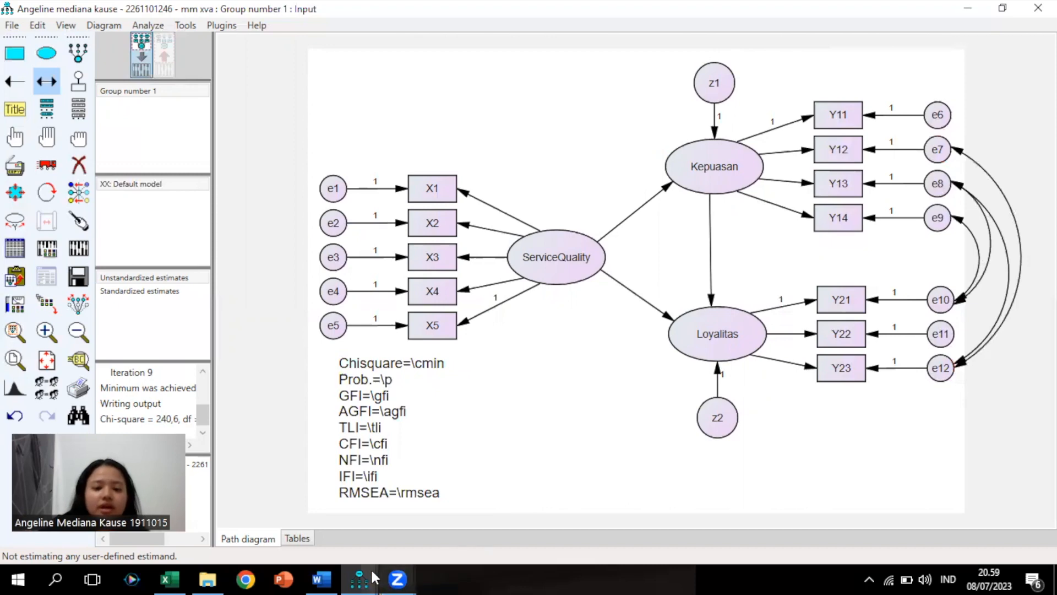
mouse_move(372, 573)
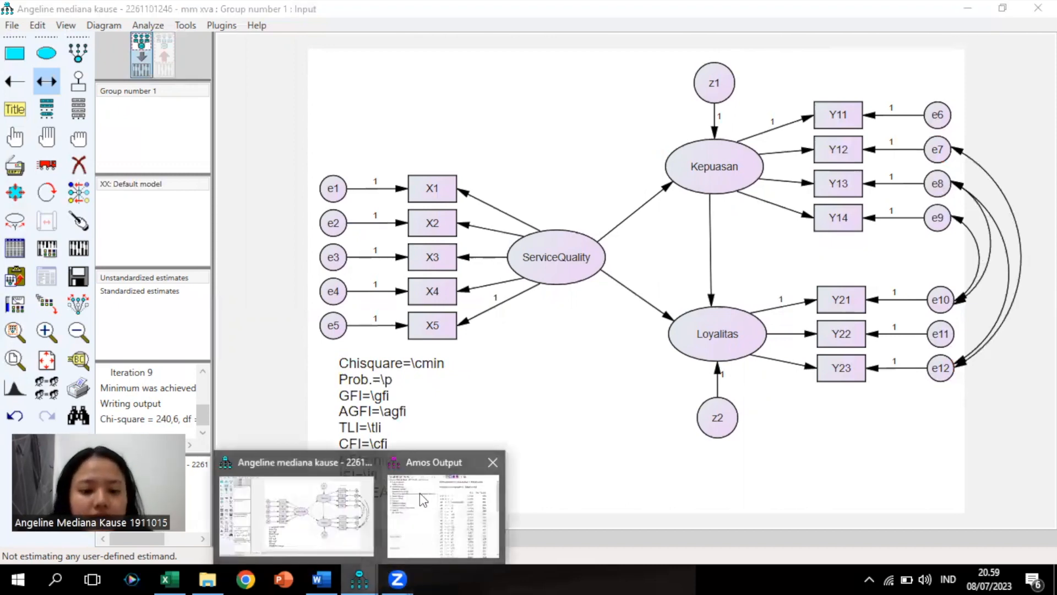
left_click(420, 491)
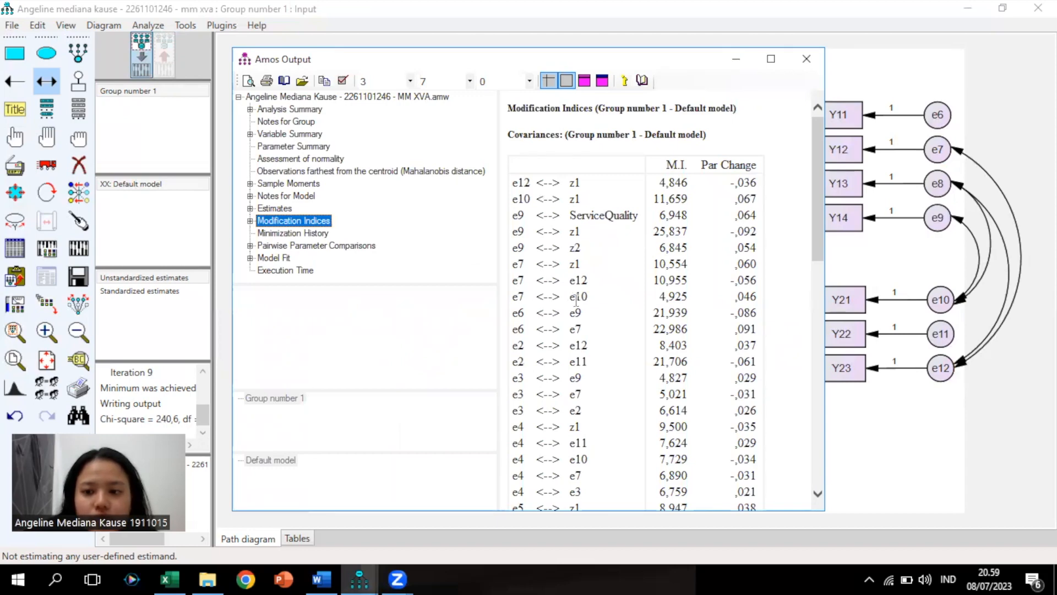
left_click(933, 223)
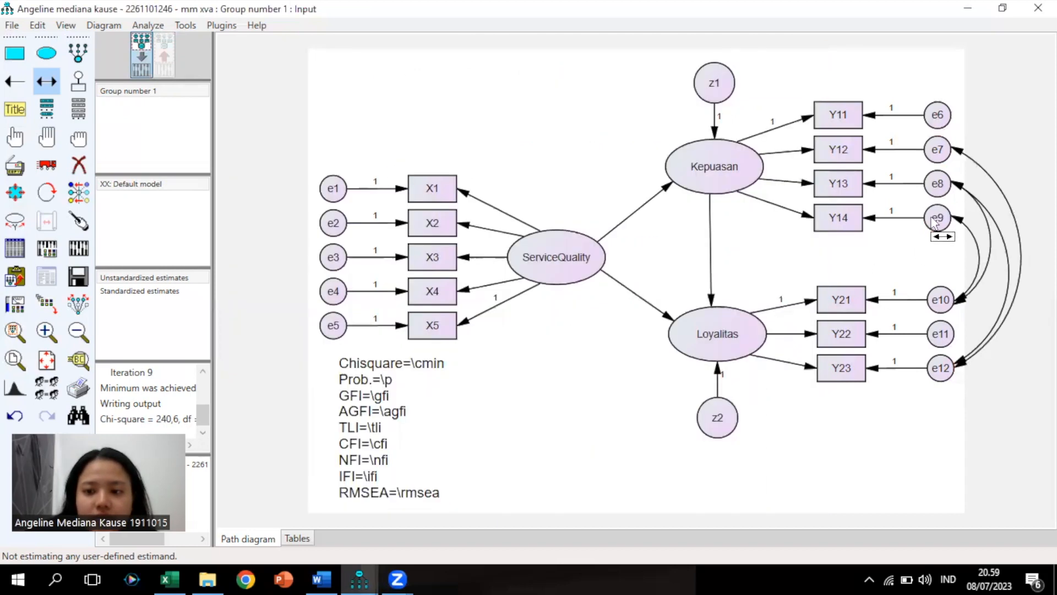
Add a covariance between e7 and e10, recheck modification indices, and re-estimate the model
left_click_drag(942, 153, 955, 306)
left_click(359, 579)
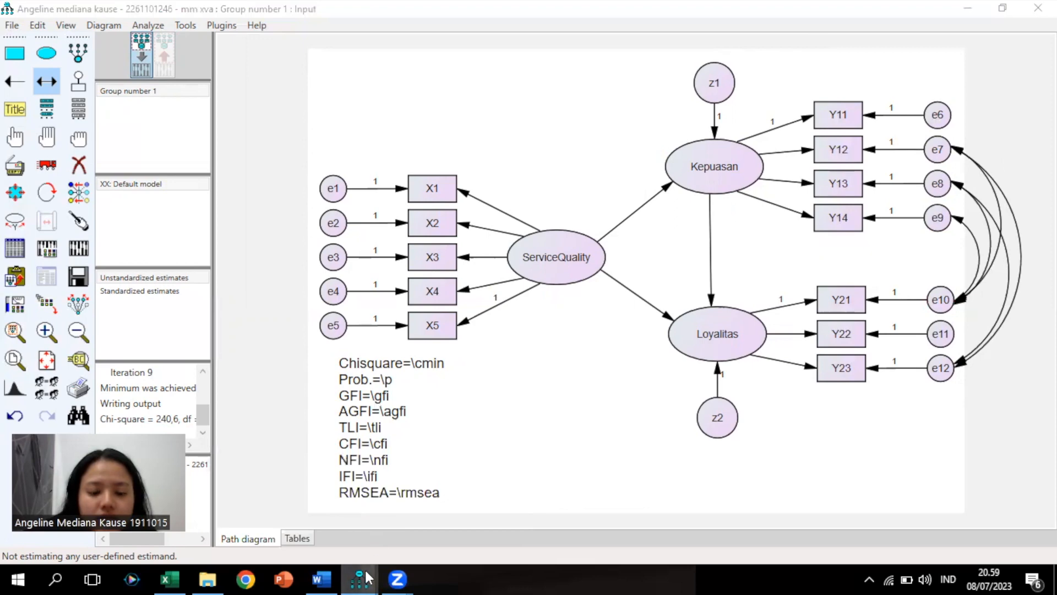
mouse_move(366, 578)
left_click(479, 498)
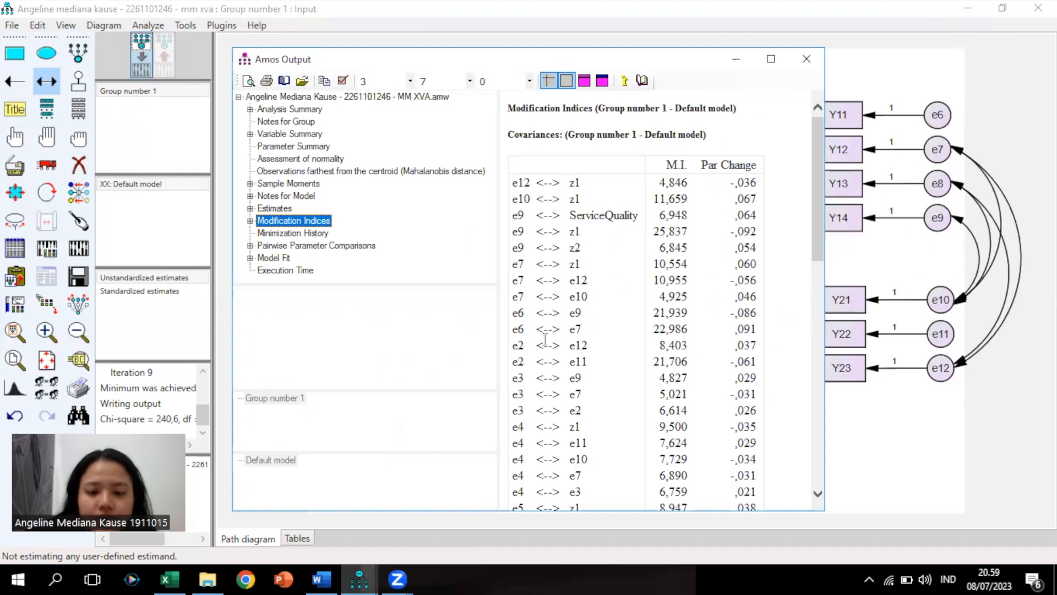
left_click(892, 263)
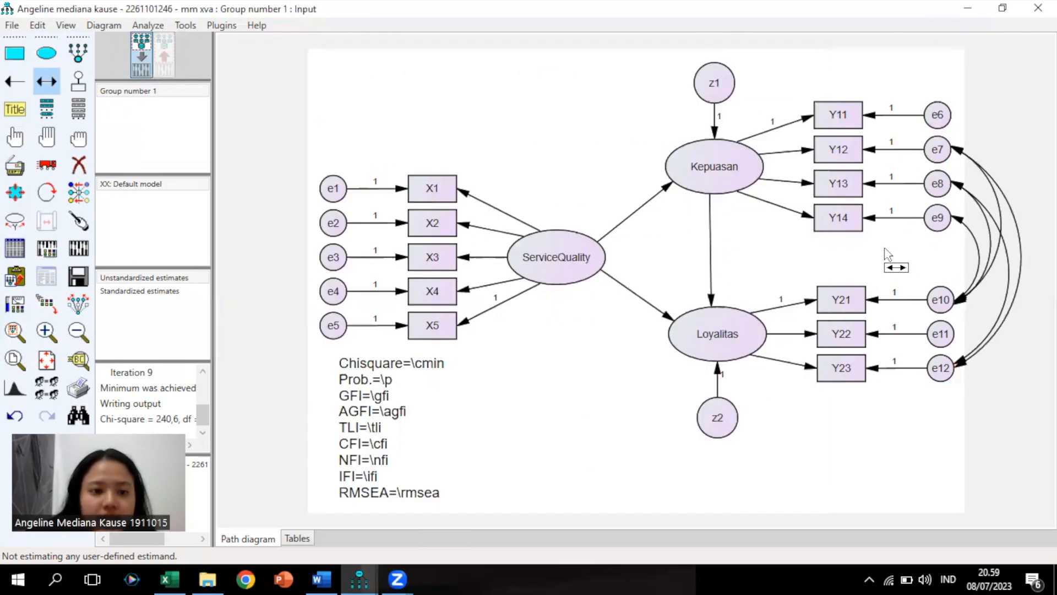
left_click(83, 247)
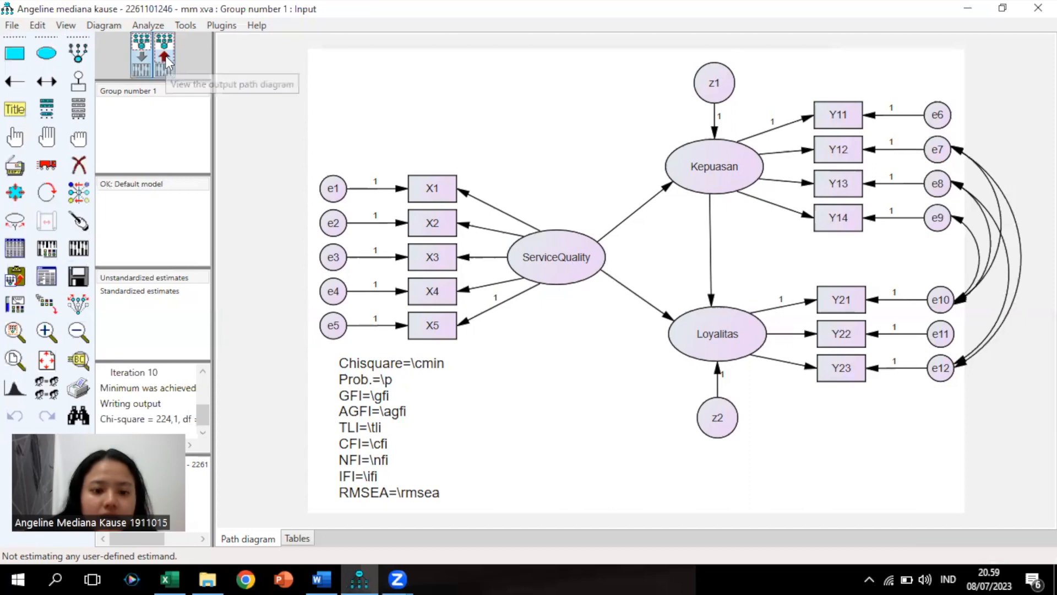
Show the new estimates (RMSEA ,140), then view the updated Modification Indices table
left_click(165, 55)
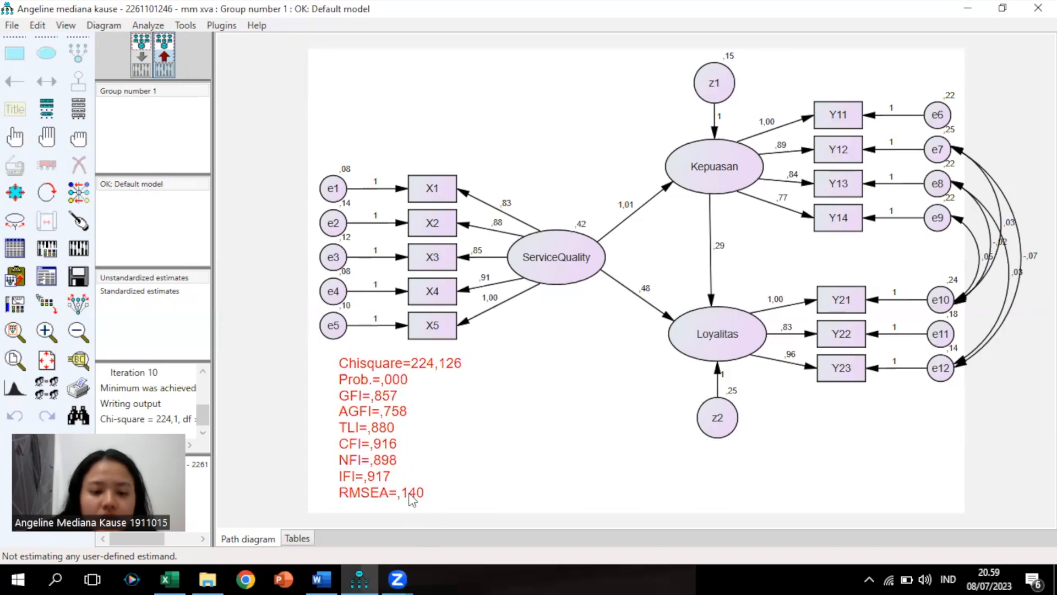
left_click(143, 59)
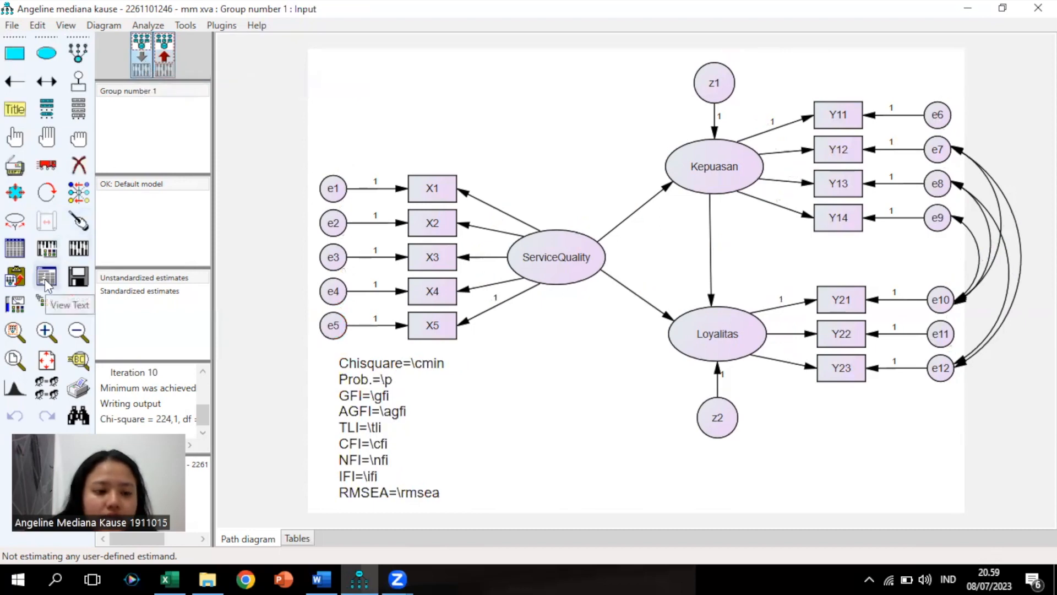
left_click(46, 277)
left_click(294, 220)
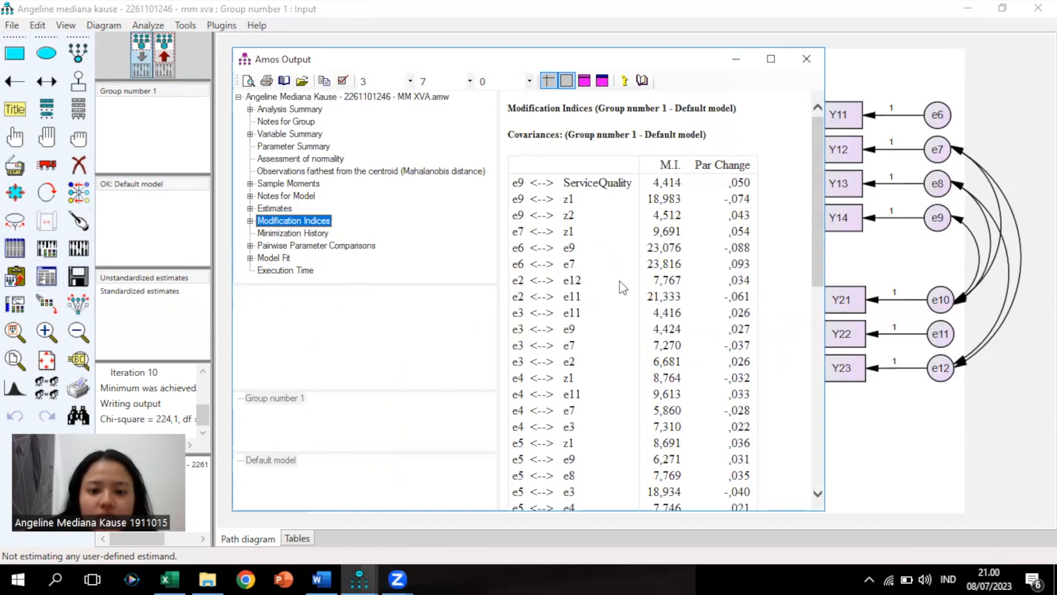
Draw a covariance between e2 and e11, checking the modification indices output
left_click(855, 266)
left_click(47, 81)
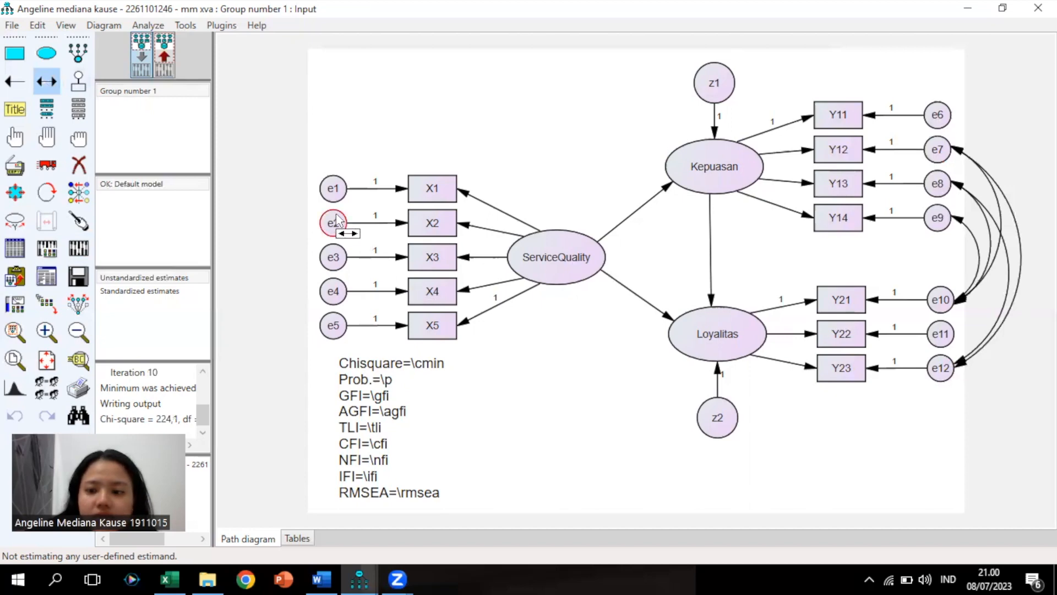
left_click_drag(343, 221, 931, 376)
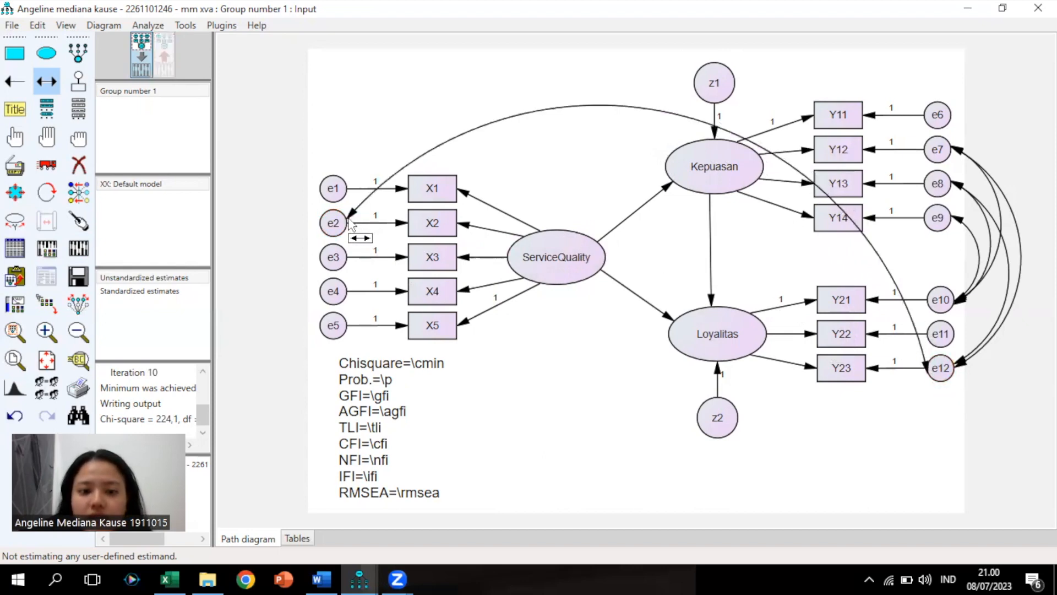
left_click_drag(348, 223, 931, 334)
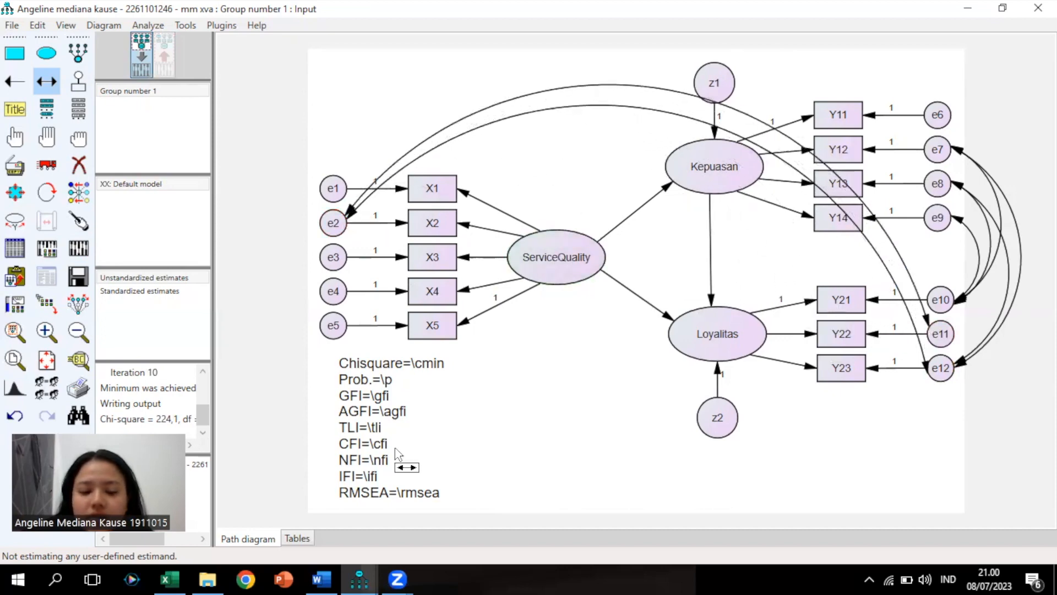
mouse_move(366, 573)
left_click(458, 521)
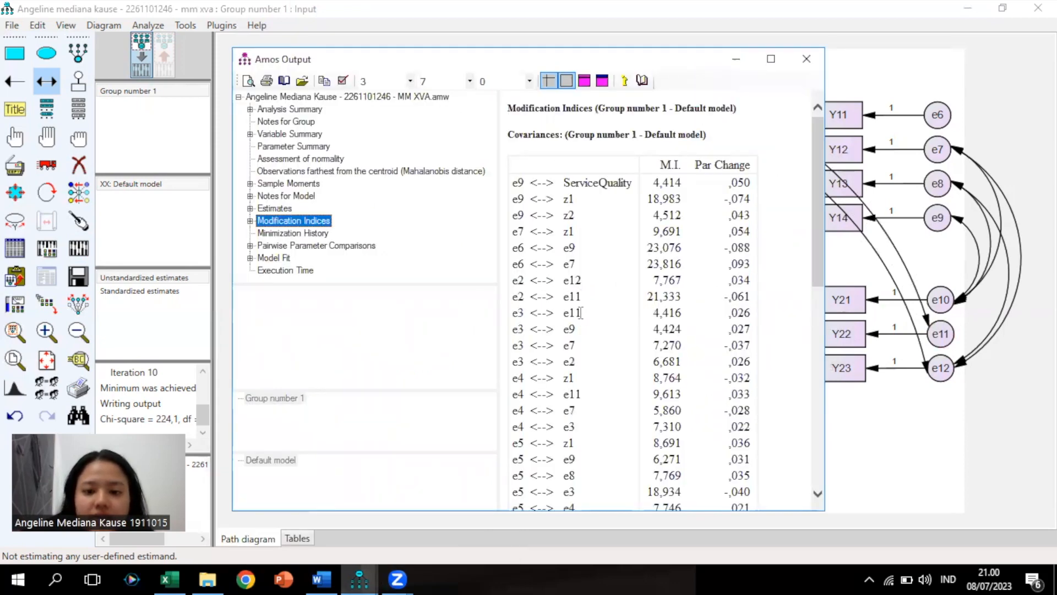
left_click(926, 433)
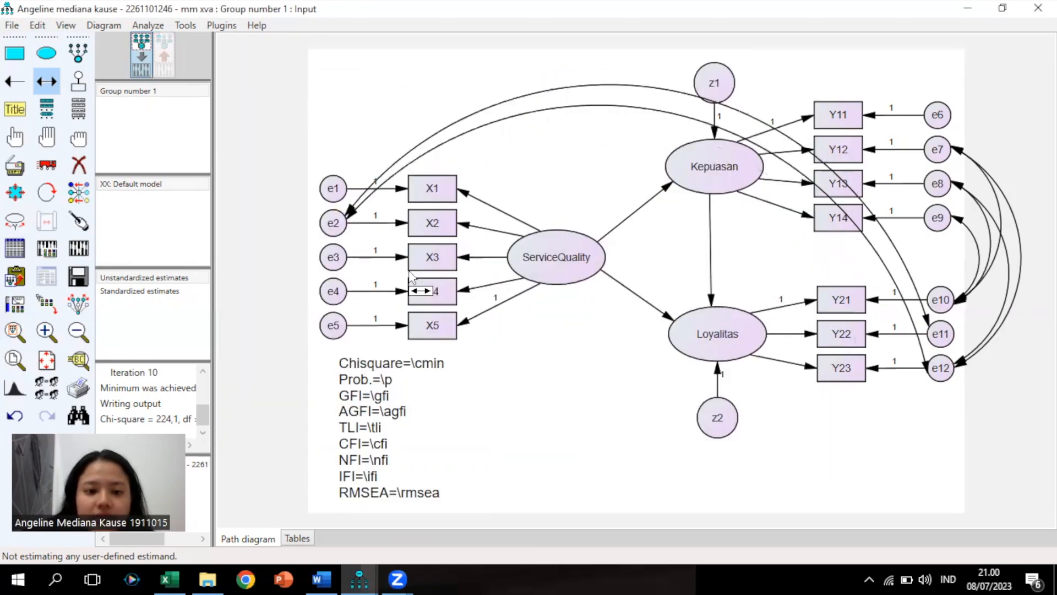
Add covariances from e3 to e11 and e9, rechecking the modification indices
left_click_drag(348, 257, 926, 338)
left_click_drag(346, 258, 940, 227)
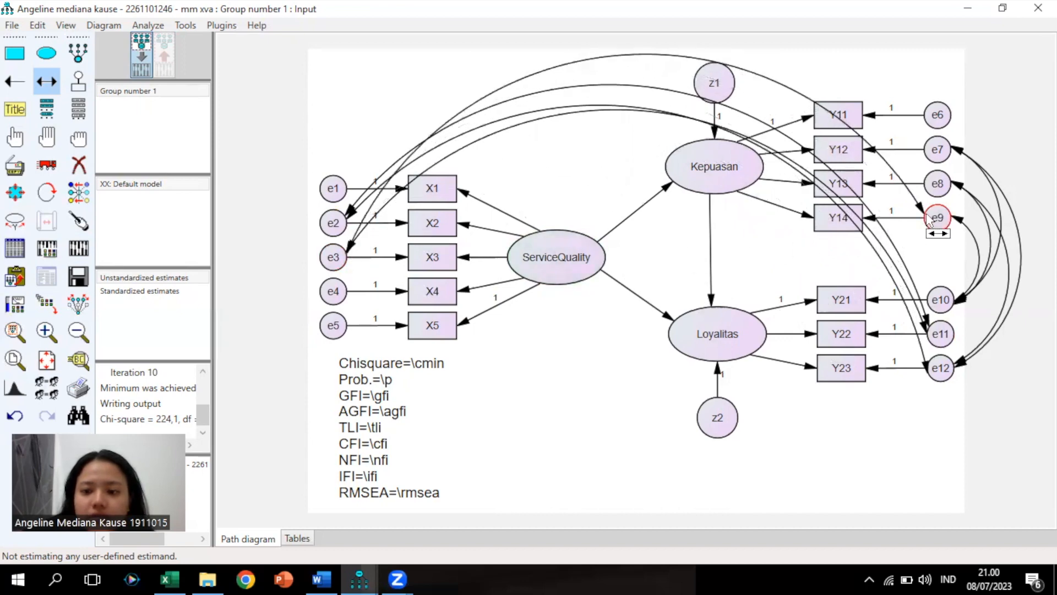
left_click(368, 577)
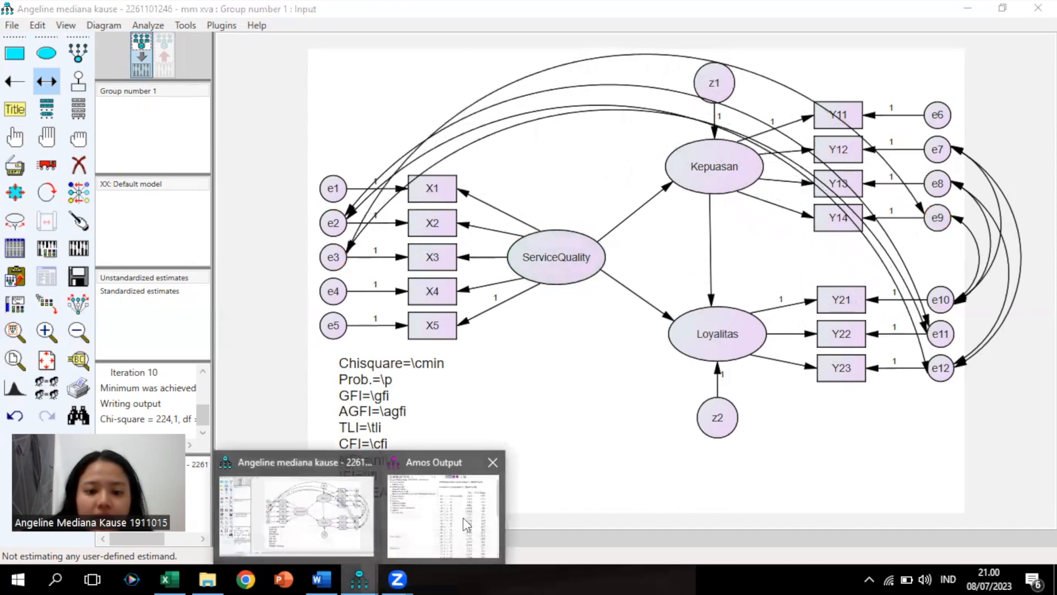
left_click(405, 516)
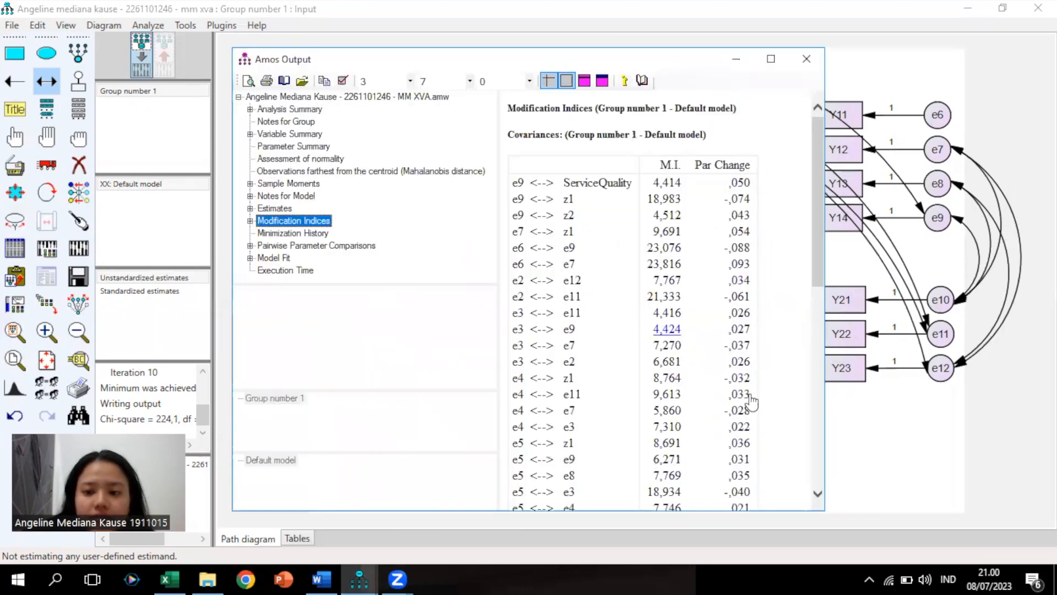
left_click(855, 430)
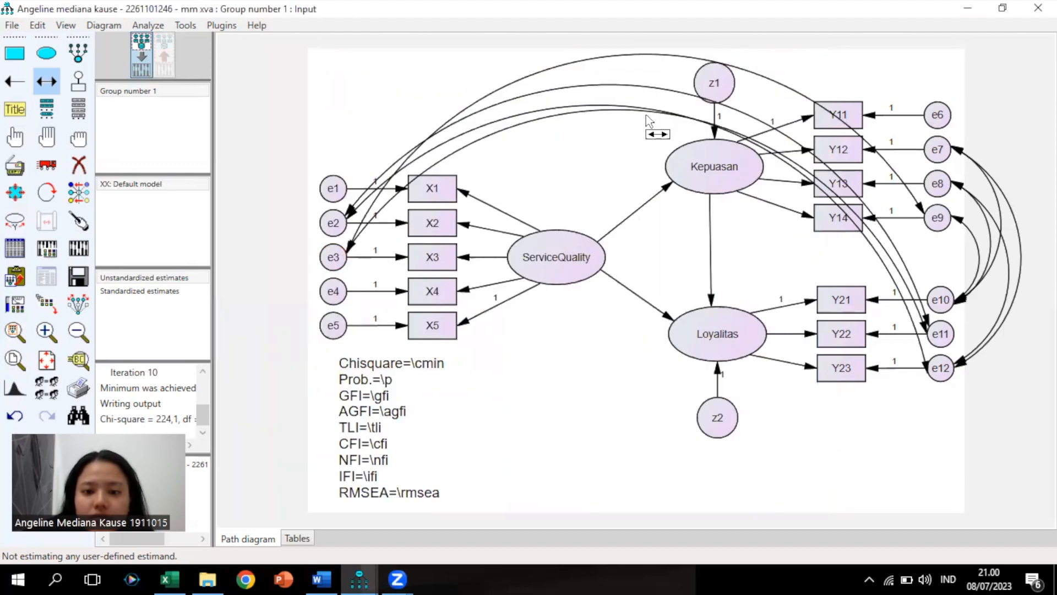
left_click(373, 556)
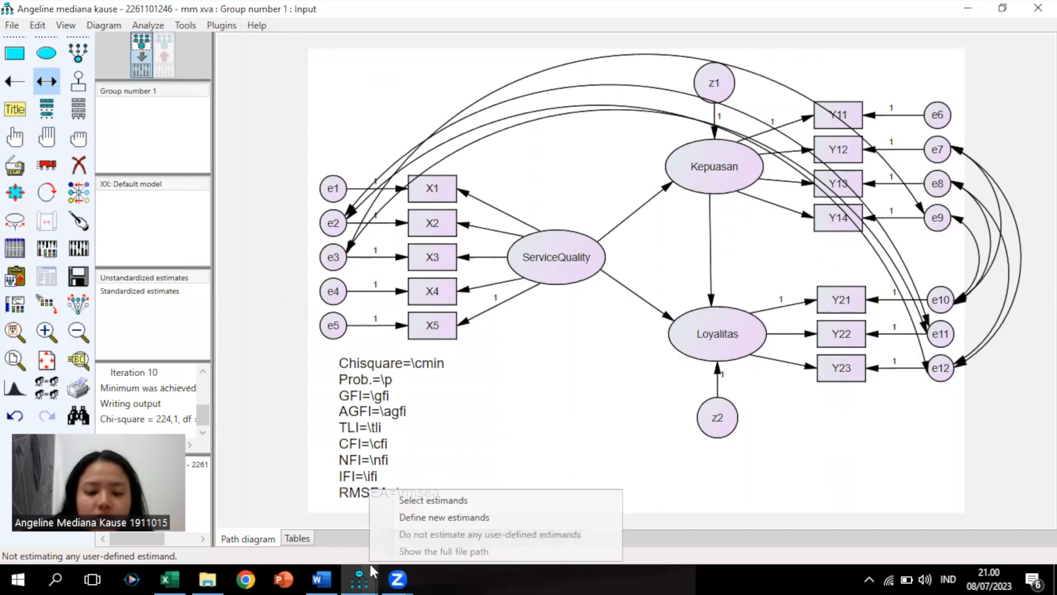
left_click(364, 574)
left_click(417, 517)
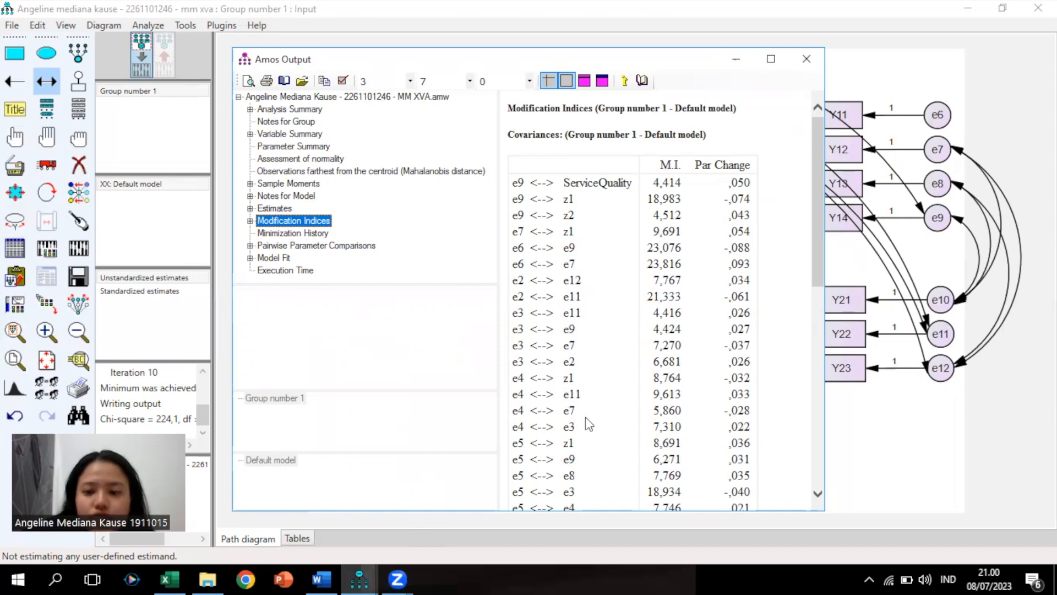
left_click(889, 398)
Connect e4 and e11 with a covariance and re-estimate, bringing chi-square to 181,8
left_click_drag(341, 292, 937, 150)
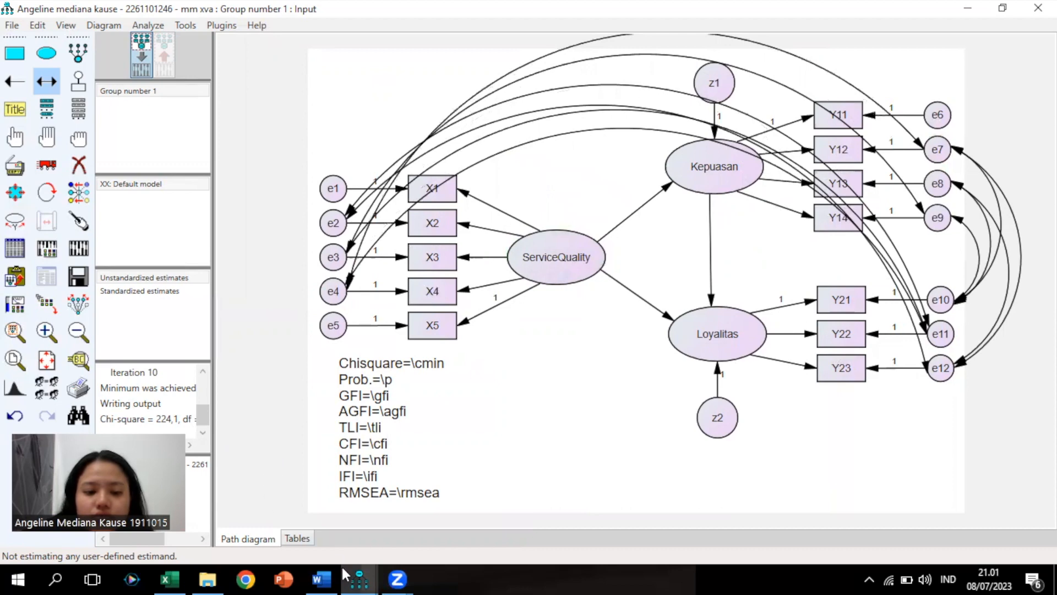
left_click(360, 578)
left_click(538, 385)
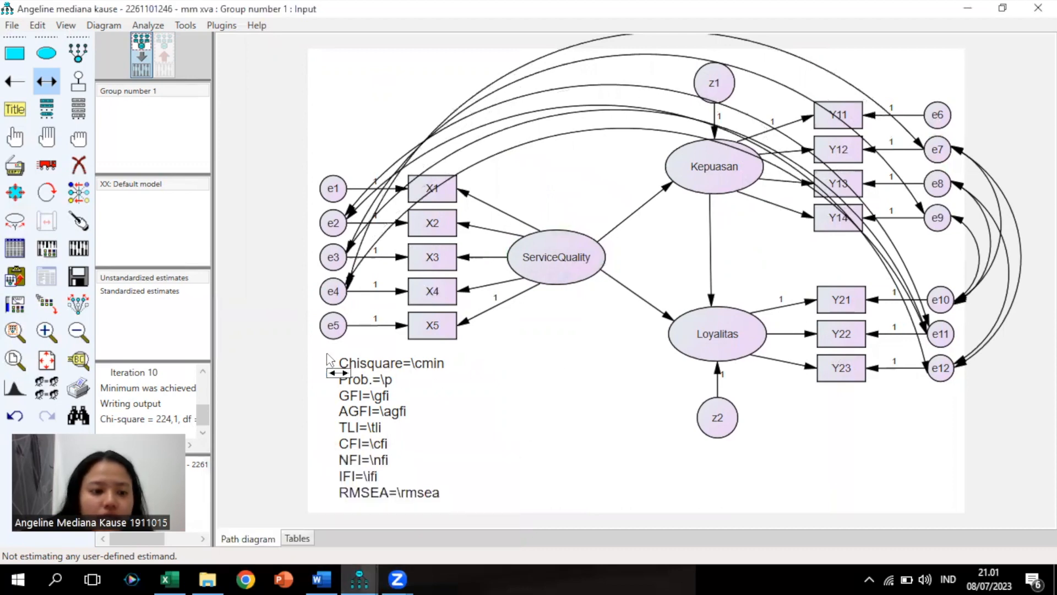
left_click(81, 251)
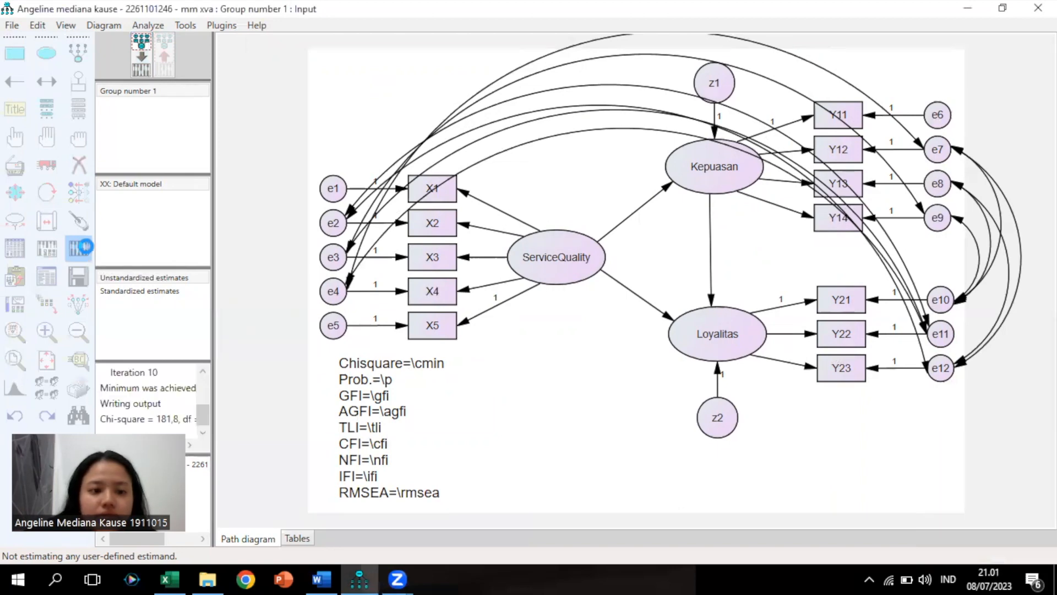
Review the estimates, model notes (chi-square 181,843, 40 df) and modification indices, then return to the diagram
left_click(164, 60)
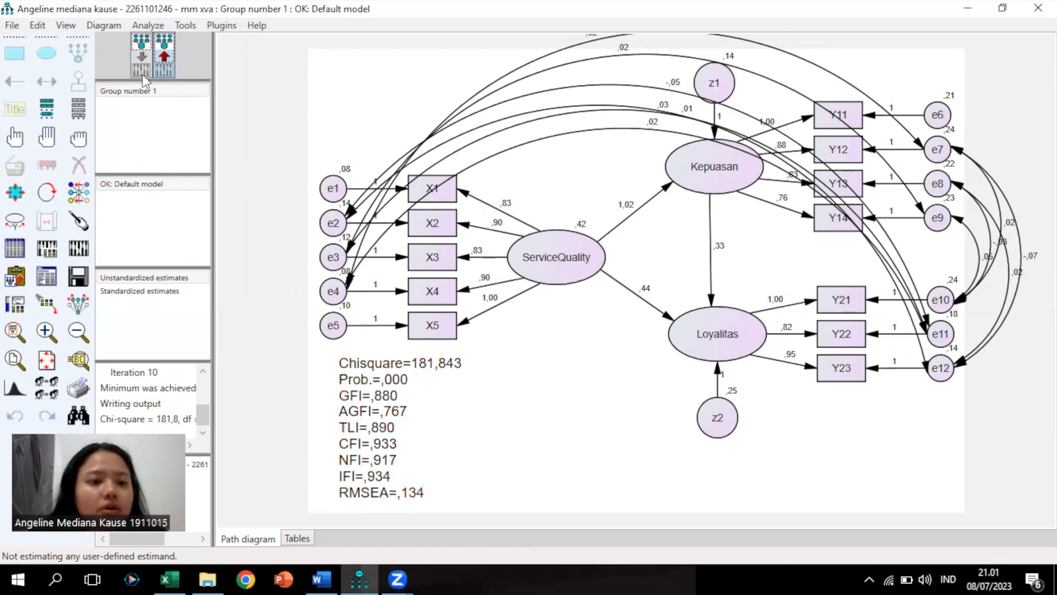
left_click(140, 59)
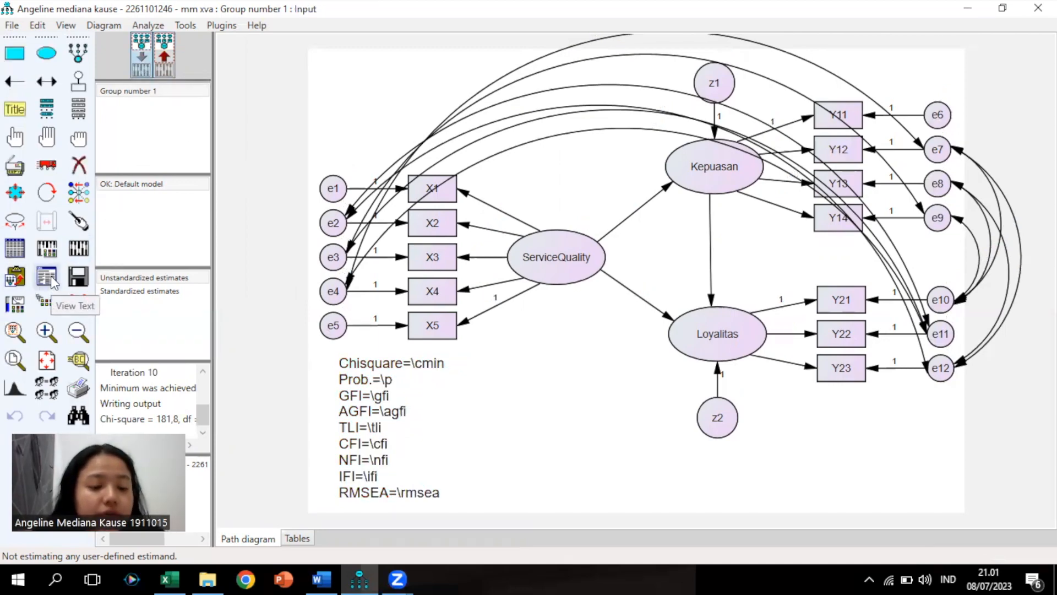
left_click(51, 278)
left_click(315, 197)
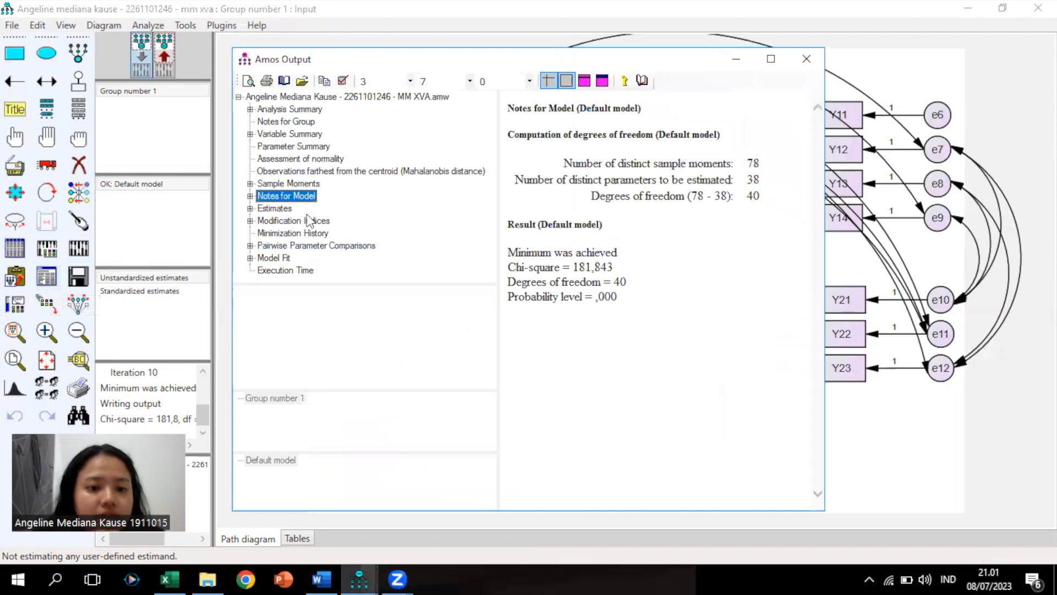
left_click(310, 221)
scroll(666, 286, "down", 2)
scroll(655, 280, "up", 2)
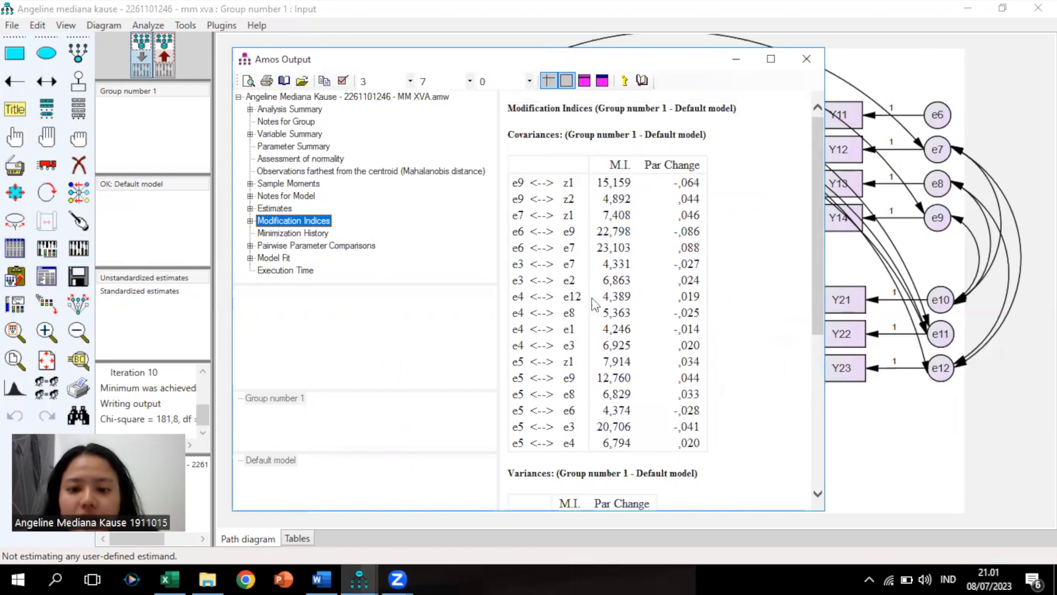
left_click(864, 267)
Add covariances e4–e12 and e4–e8, checking modification indices, and re-estimate (chi-square 169,0)
left_click(46, 81)
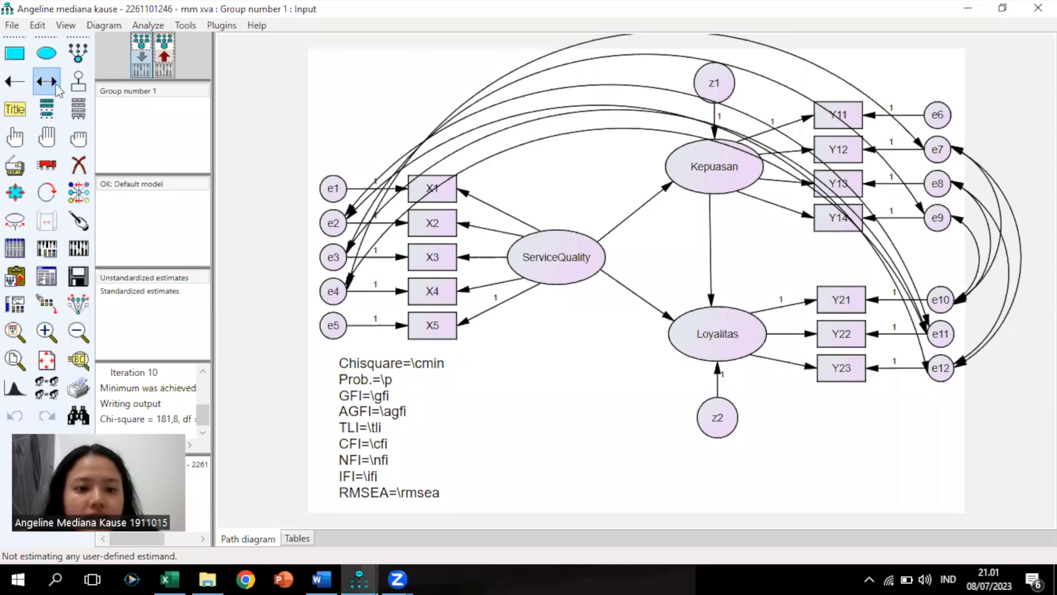
left_click_drag(345, 292, 929, 370)
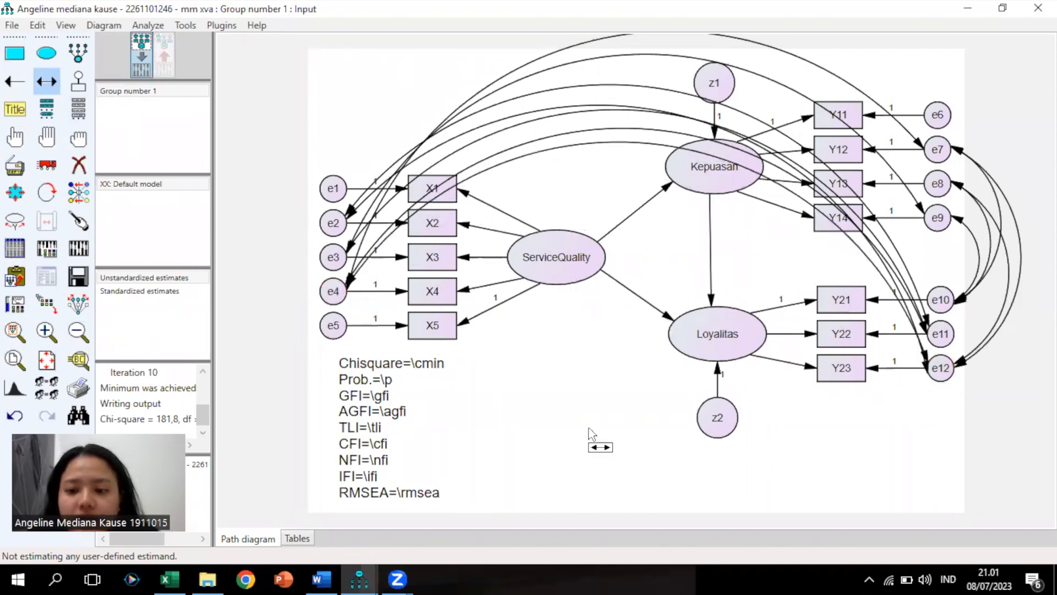
mouse_move(359, 578)
left_click(435, 515)
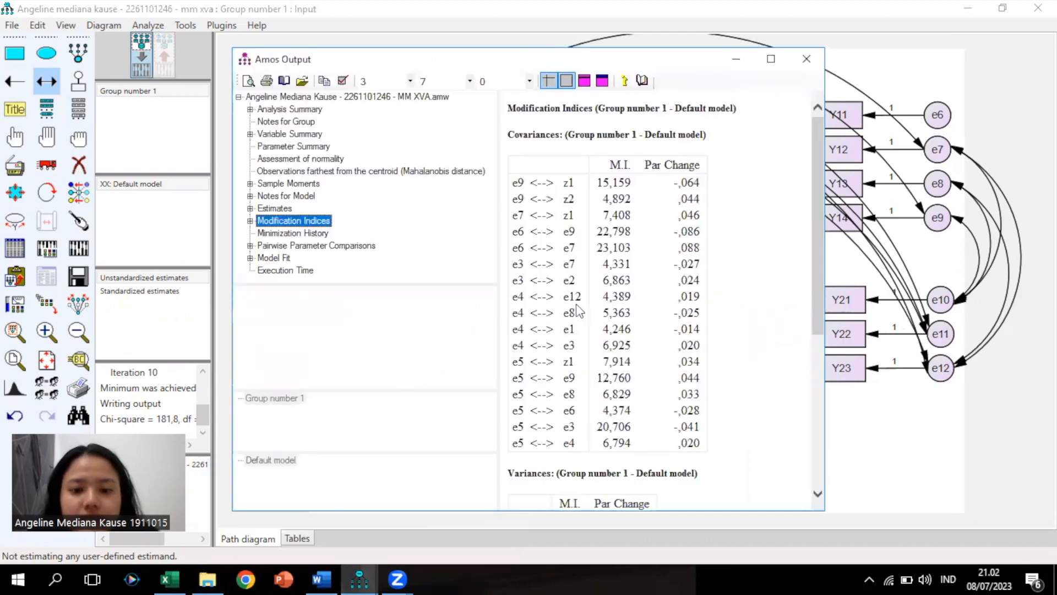
left_click(870, 424)
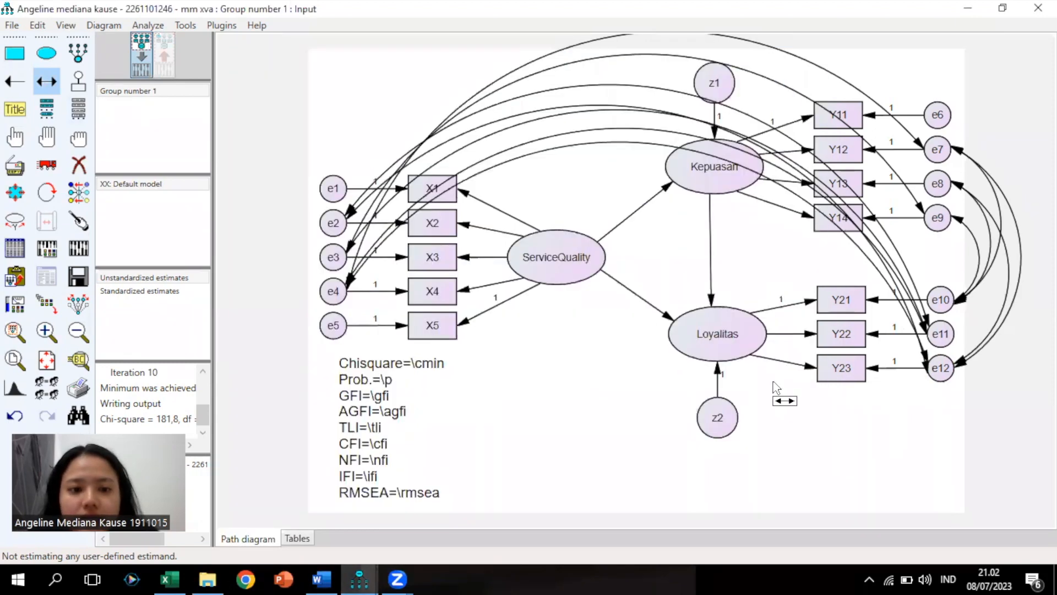
left_click_drag(343, 289, 928, 185)
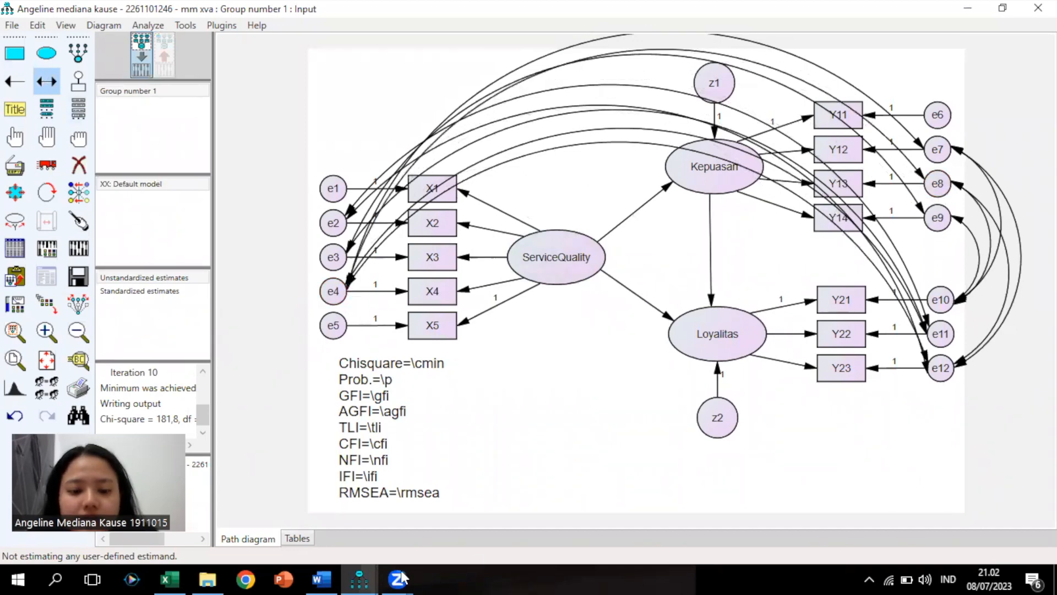
left_click(358, 579)
left_click(429, 527)
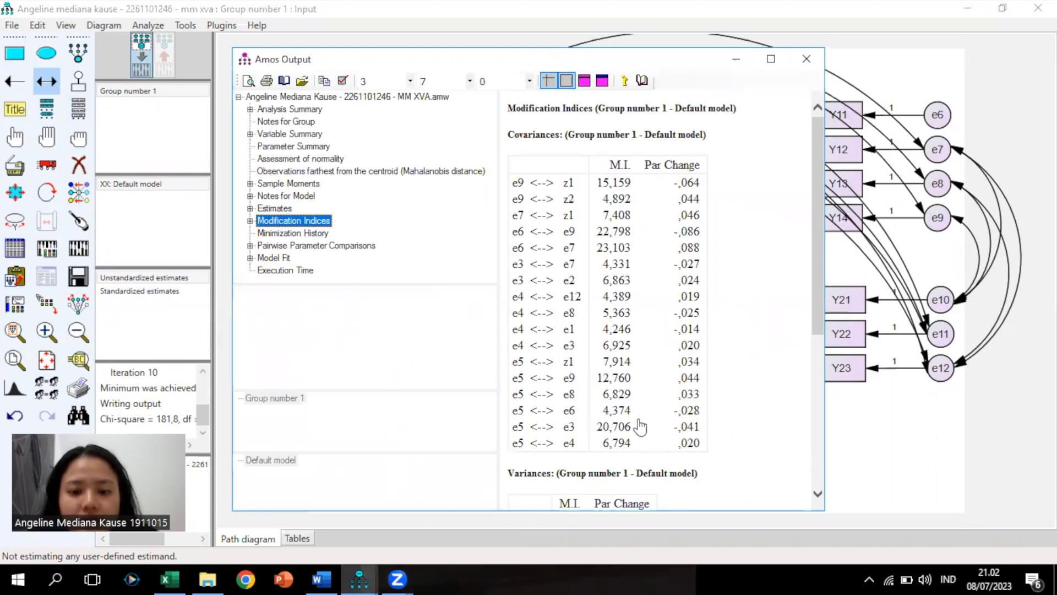
left_click(881, 435)
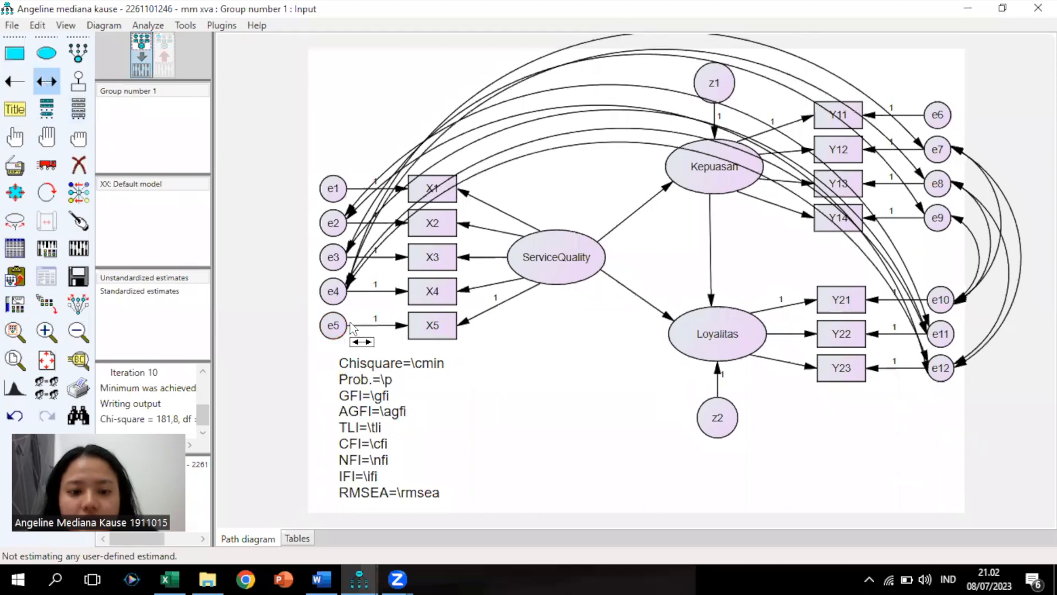
left_click(81, 256)
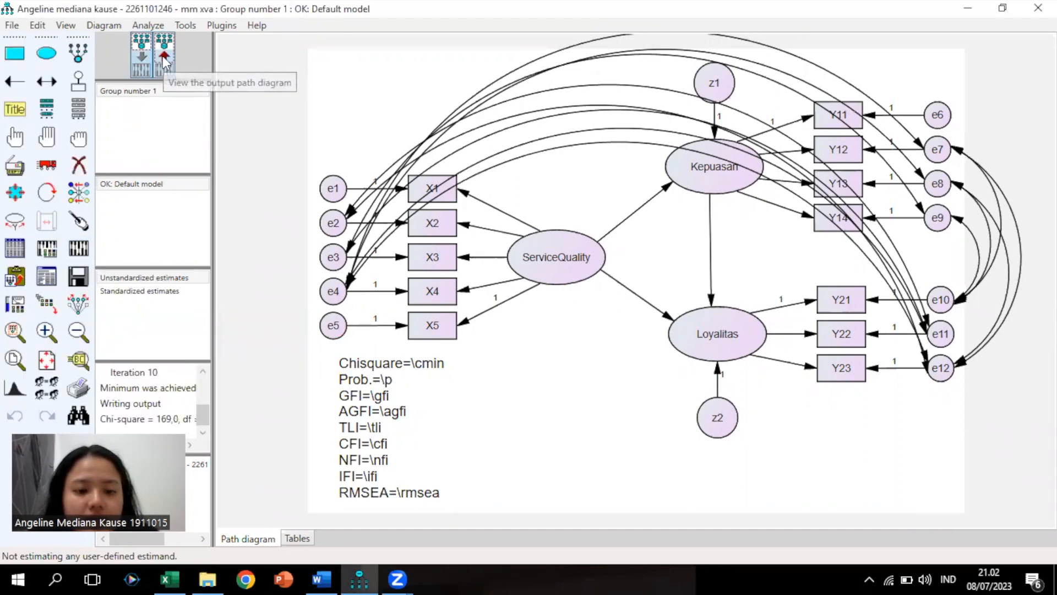
Show estimates on the diagram (Chisquare=168,962, RMSEA=,132) and open the text output
left_click(164, 58)
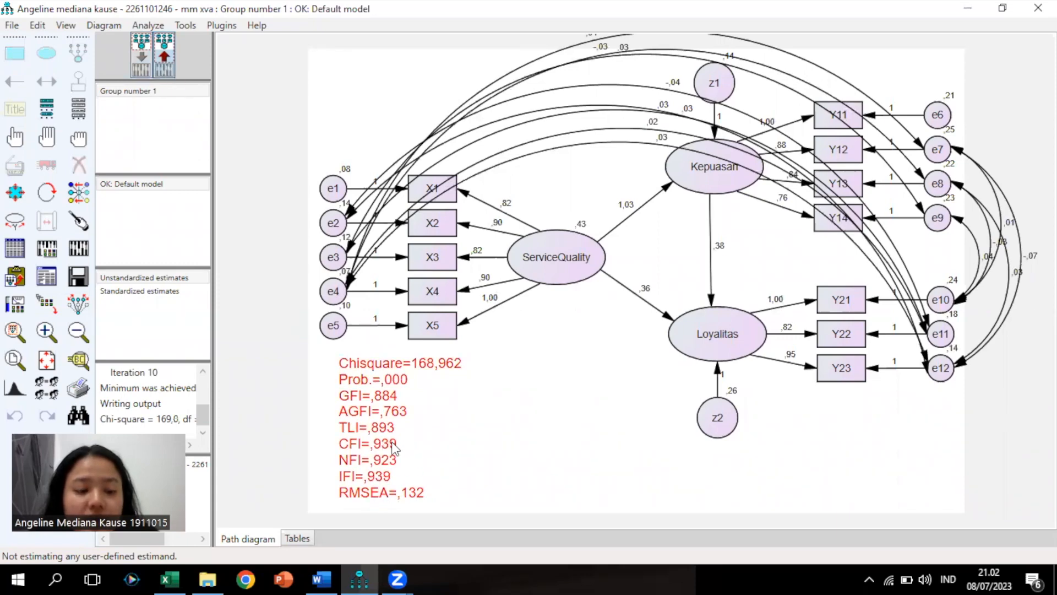
left_click(50, 277)
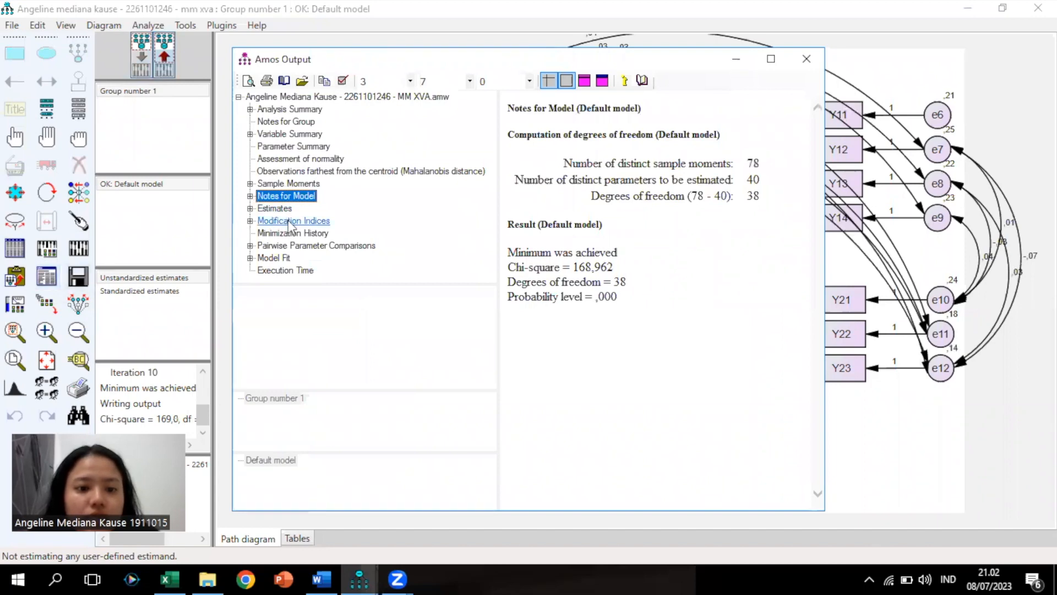
Check the updated modification indices, led by e6–e7 at 23,991, then return to the diagram
left_click(292, 222)
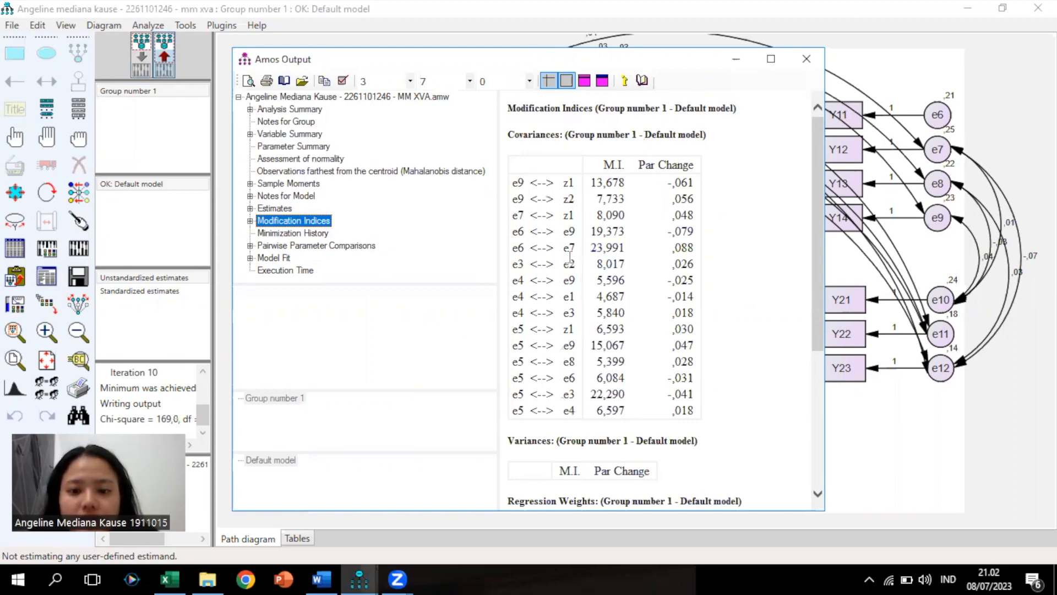
left_click(896, 430)
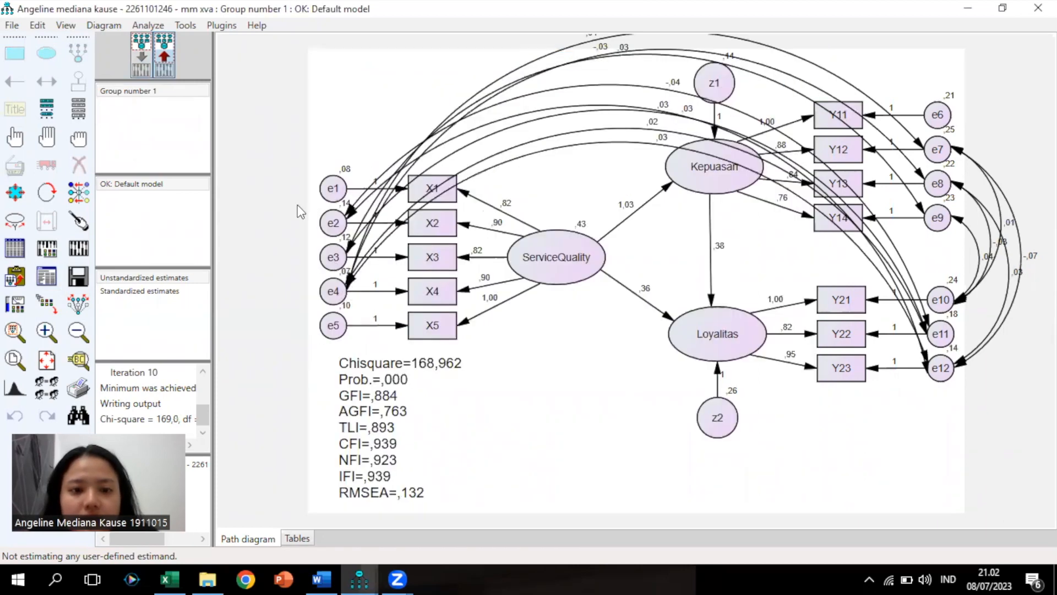
Draw another covariance starting from e4 on the input diagram, checking the modification indices
left_click(142, 59)
left_click(45, 84)
left_click_drag(345, 292, 939, 220)
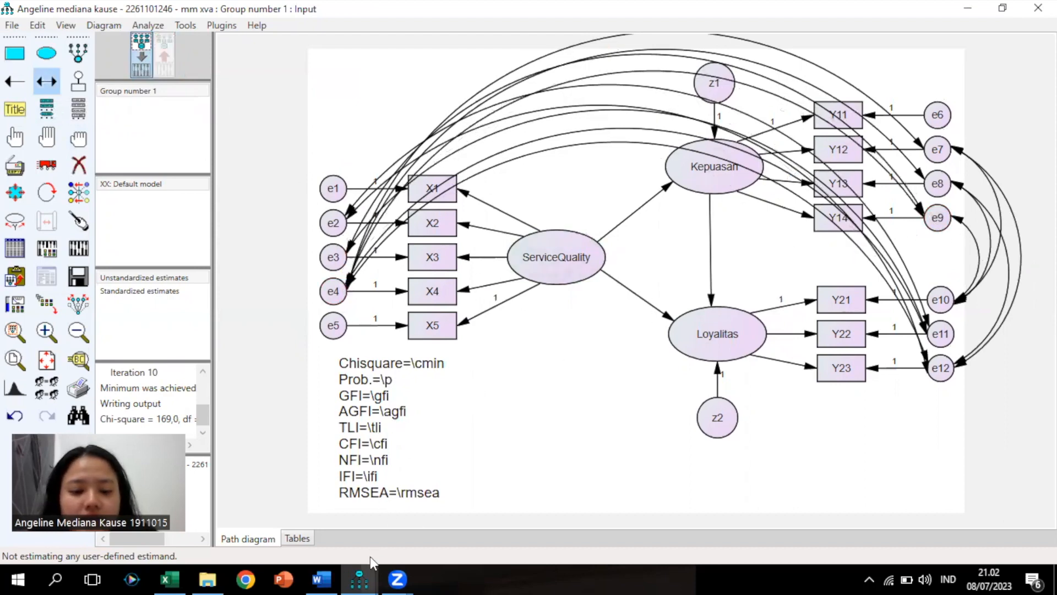
mouse_move(359, 578)
left_click(428, 513)
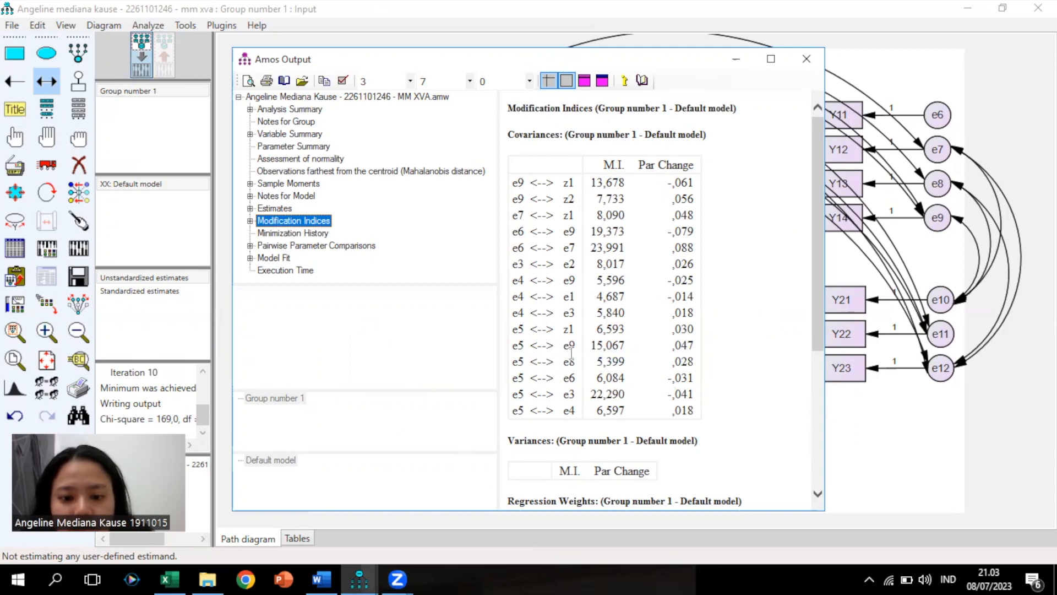
left_click(901, 441)
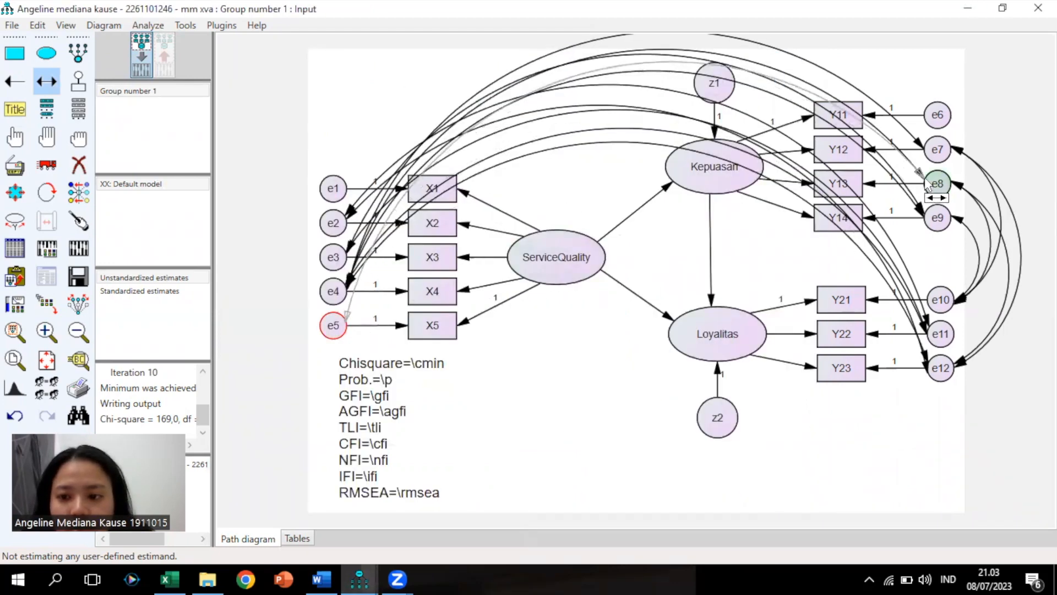
Connect e5 with e9 and with e6 by covariances, then re-estimate (chi-square 132,0)
left_click_drag(343, 327, 927, 220)
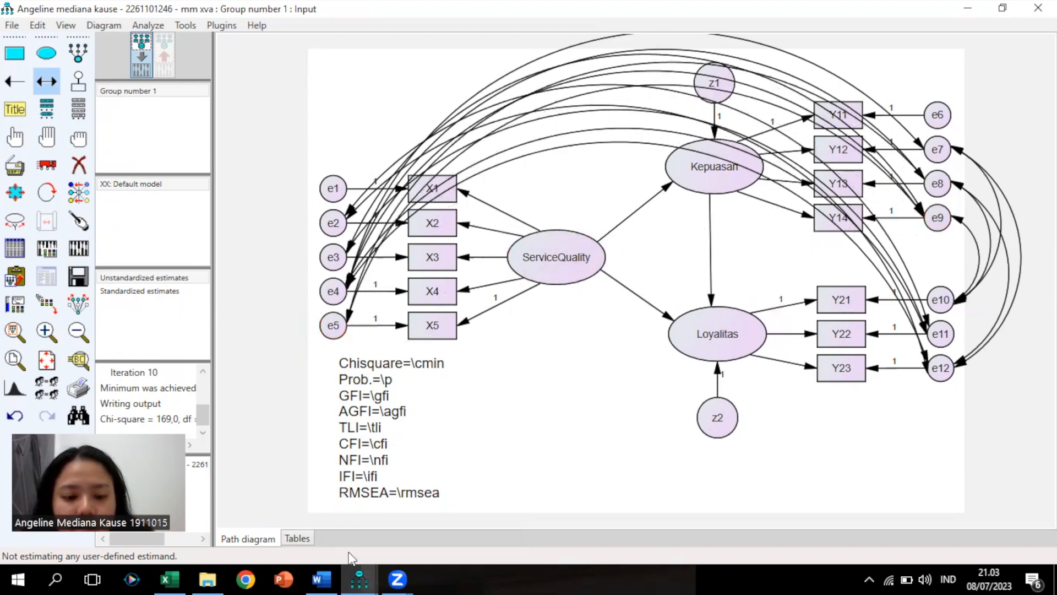
mouse_move(359, 577)
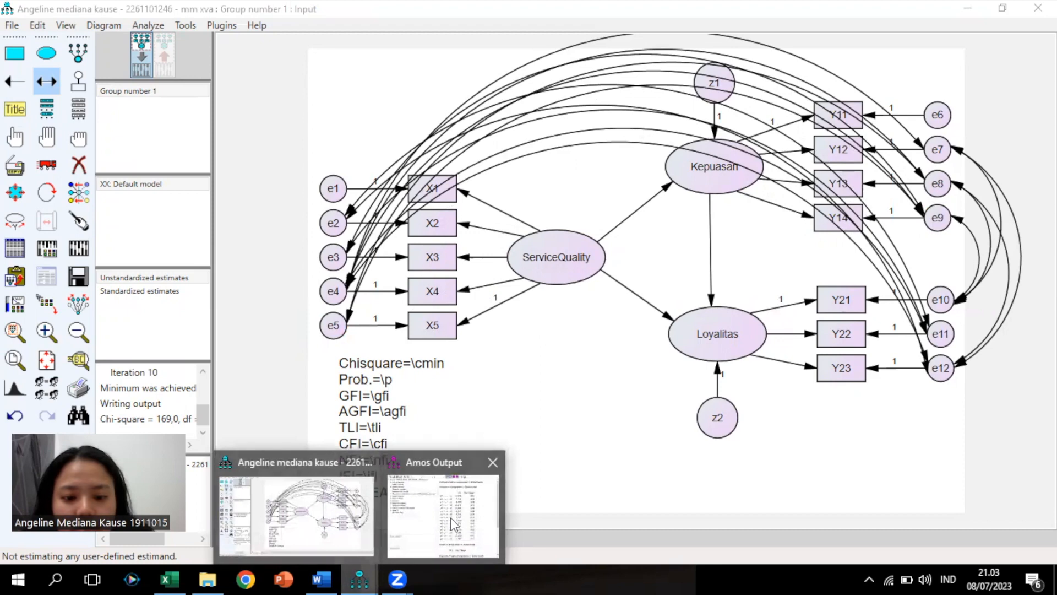
left_click(451, 520)
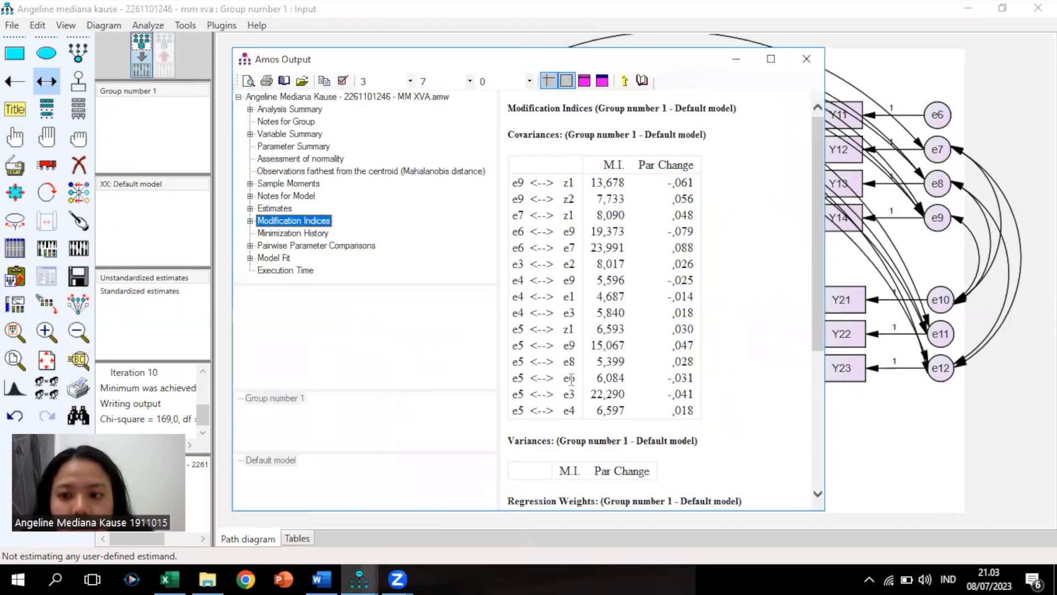
left_click(870, 417)
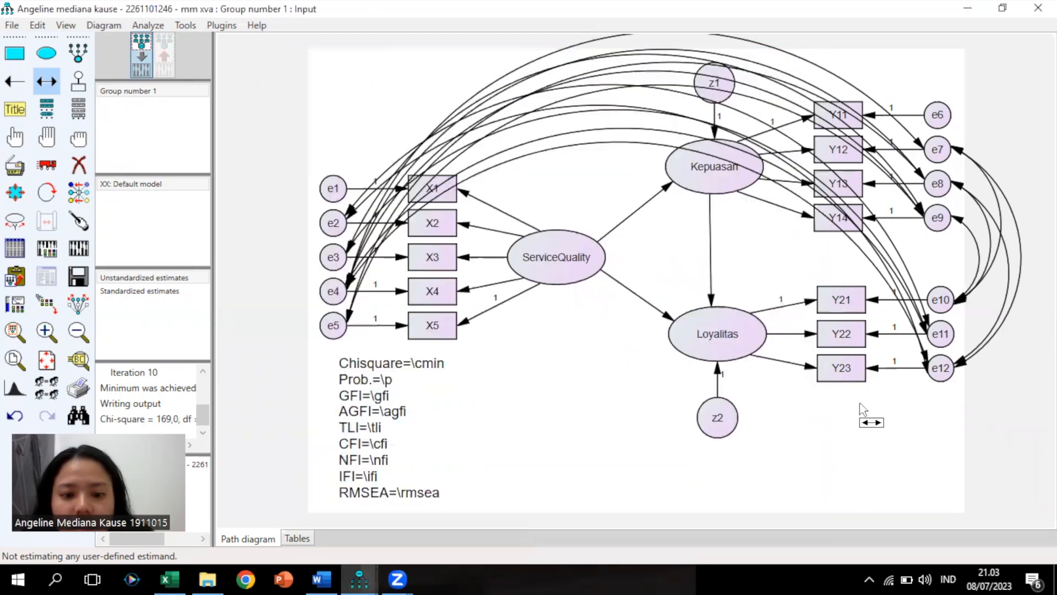
mouse_move(333, 325)
left_mouse_down()
mouse_move(797, 219)
mouse_move(936, 114)
left_mouse_up()
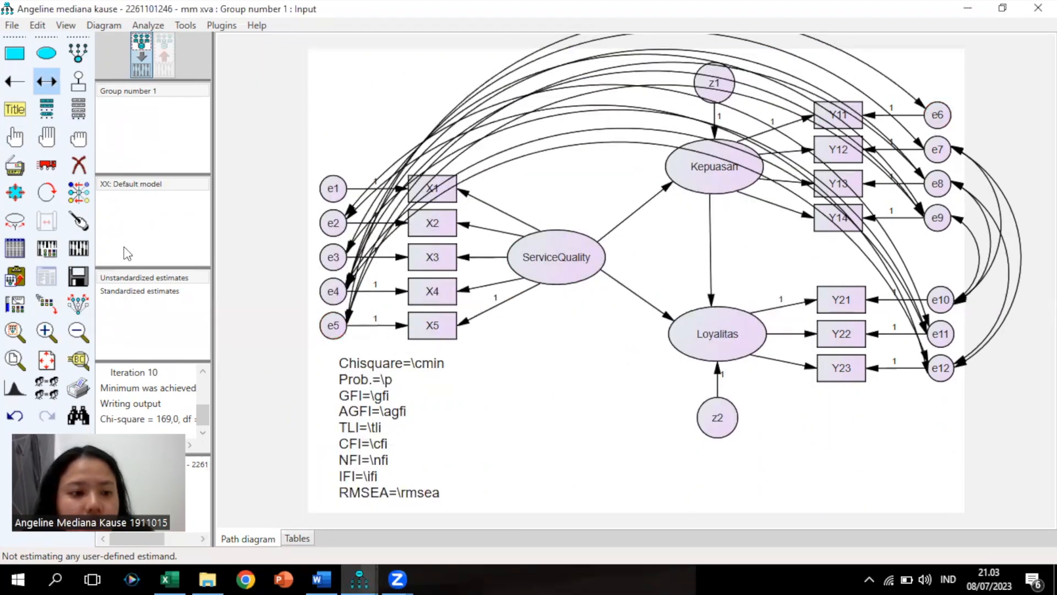
left_click(78, 249)
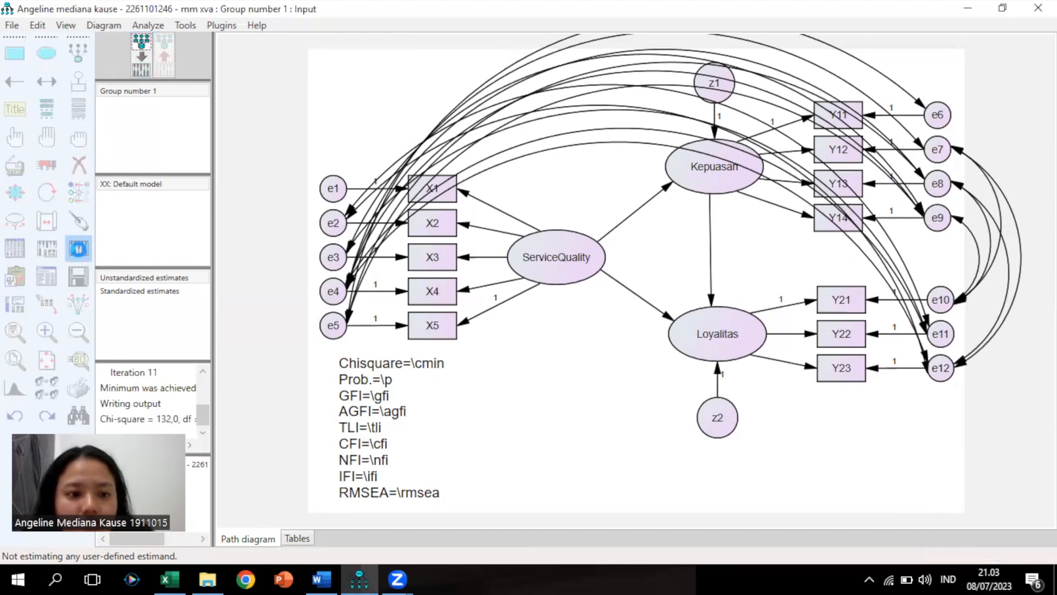
Display the re-estimated diagram with chi-square about 132 and its fit indices
left_click(159, 58)
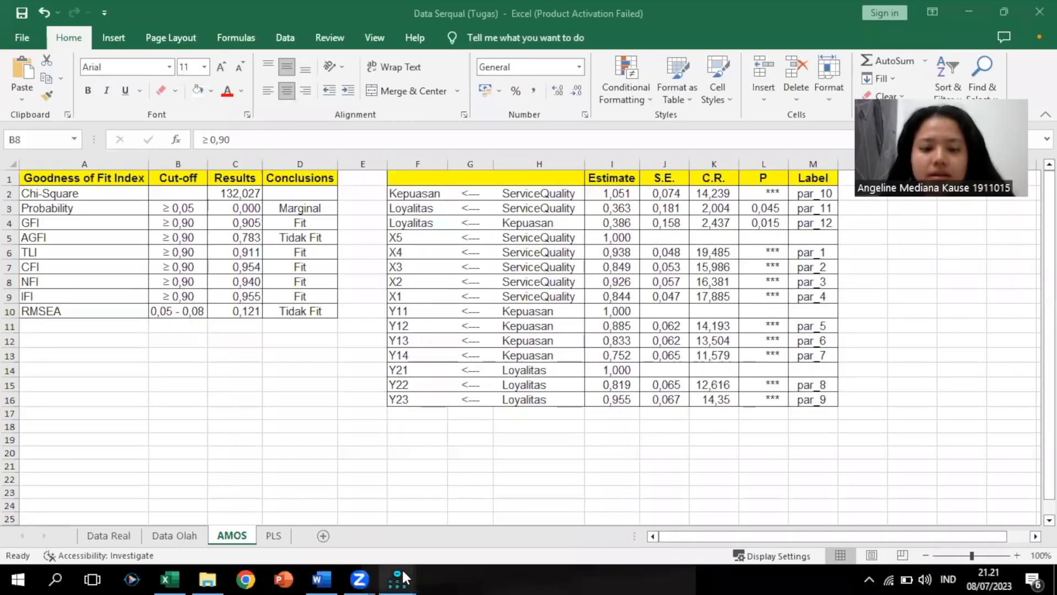
mouse_move(404, 579)
left_click(337, 512)
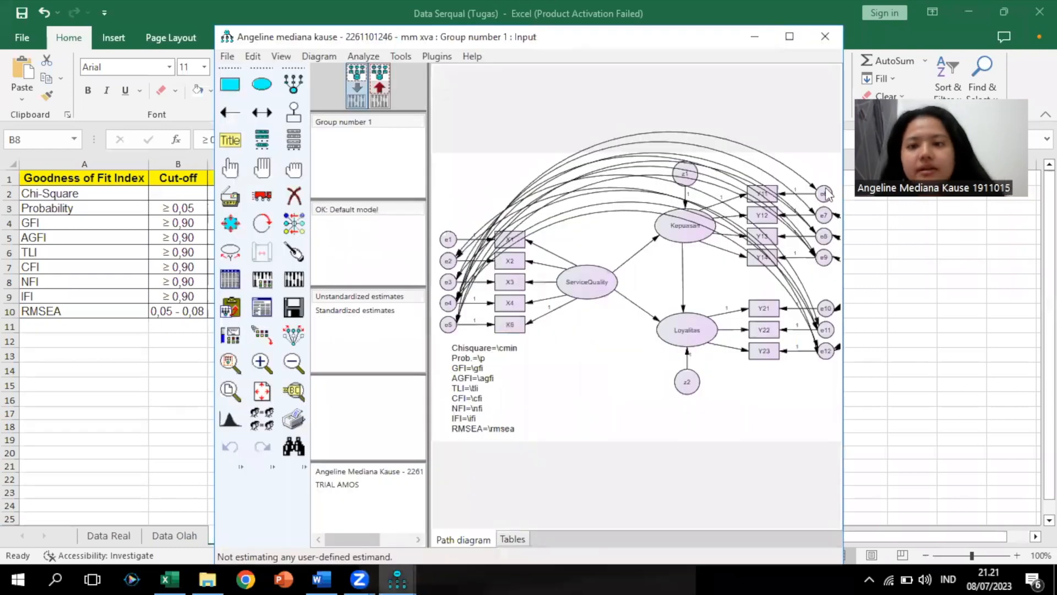
left_click(789, 36)
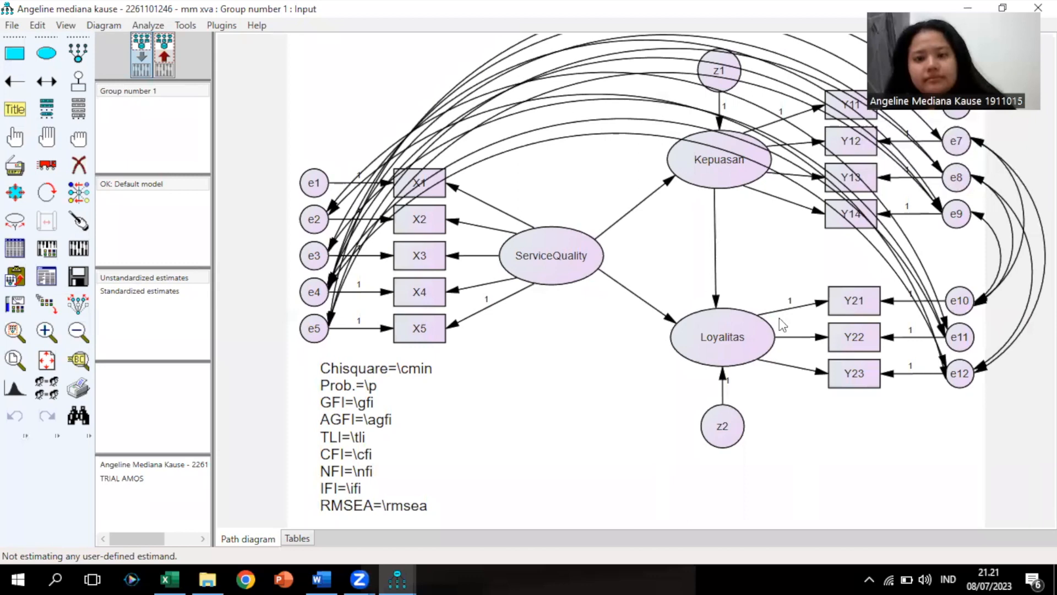
scroll(782, 323, "down", 4)
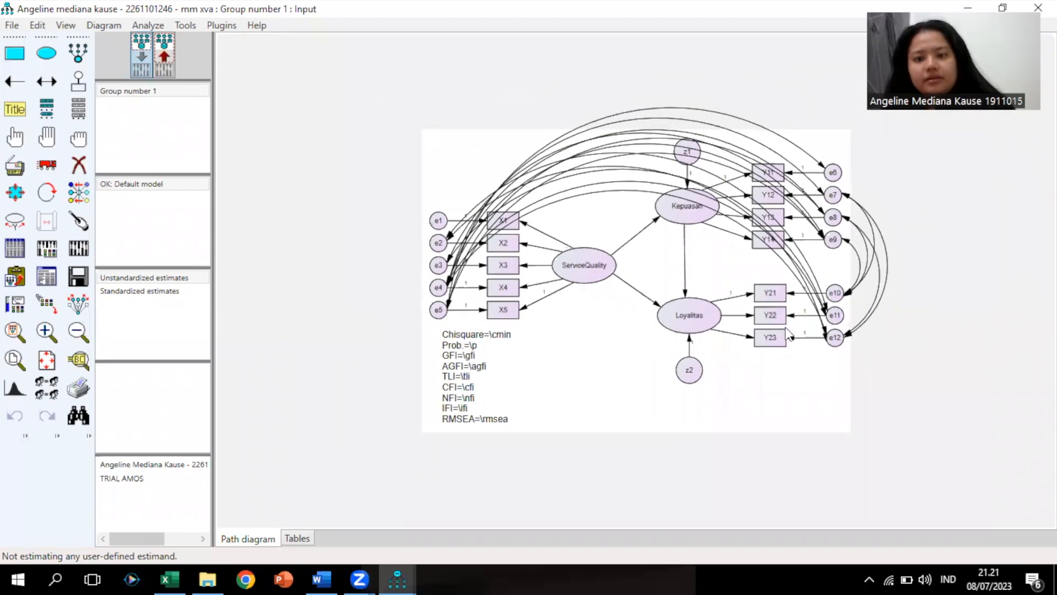
scroll(785, 327, "down", 1)
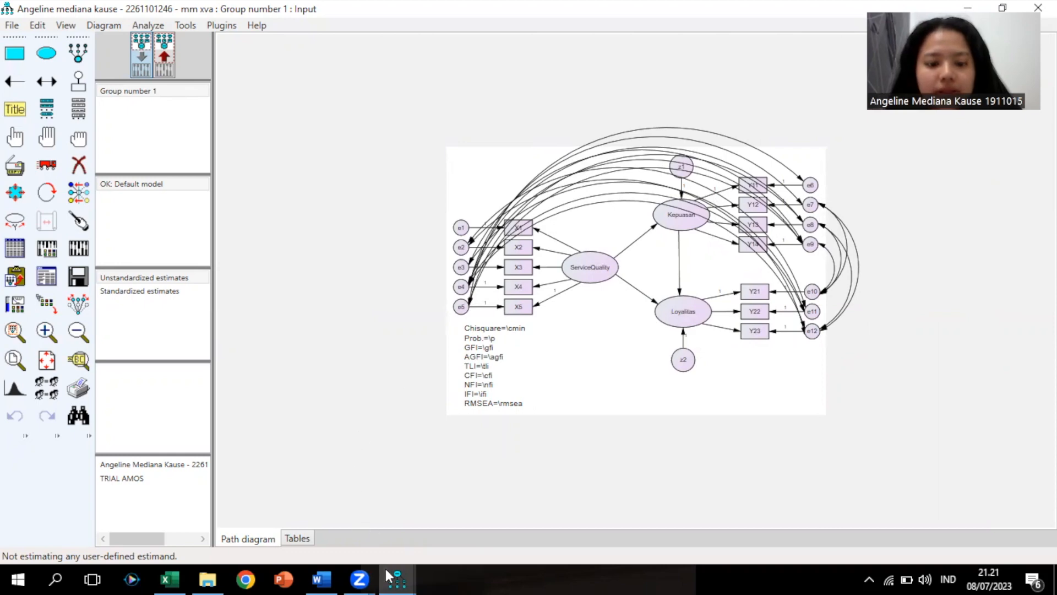
left_click(169, 578)
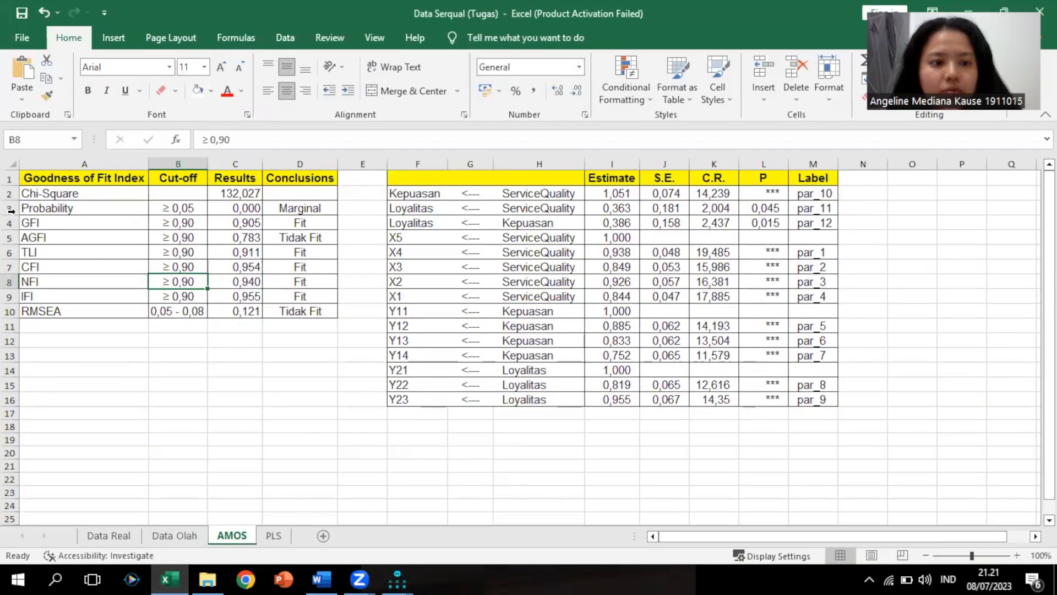
left_click(11, 210)
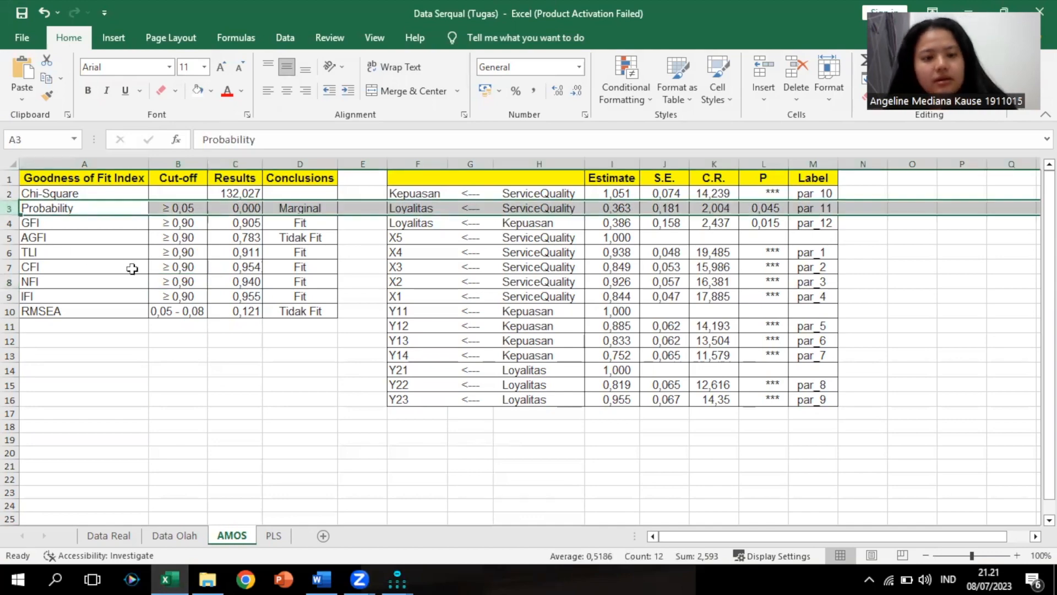
scroll(135, 273, "up", 6)
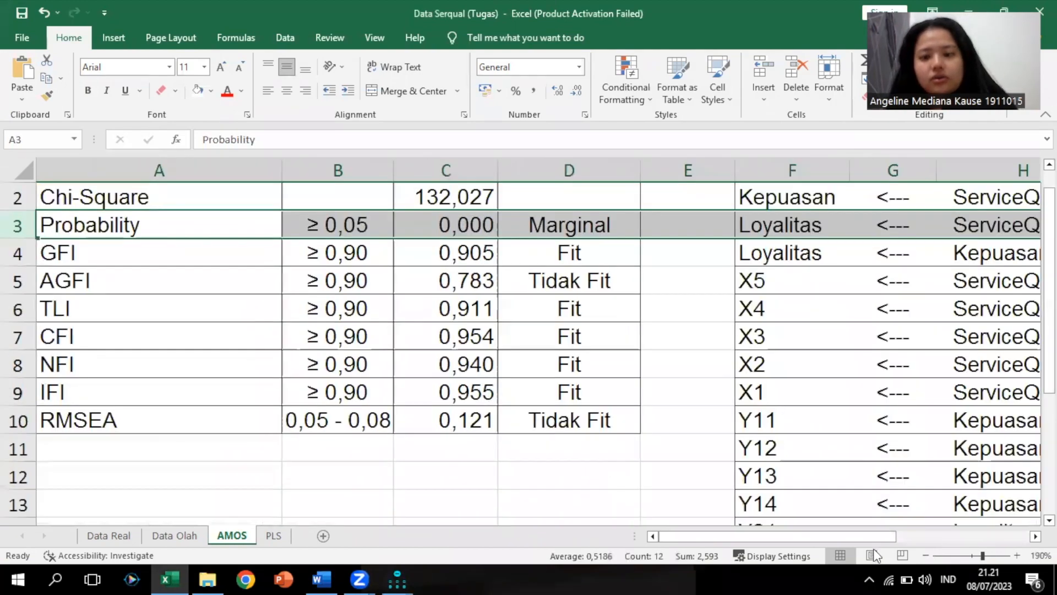
scroll(233, 285, "up", 1)
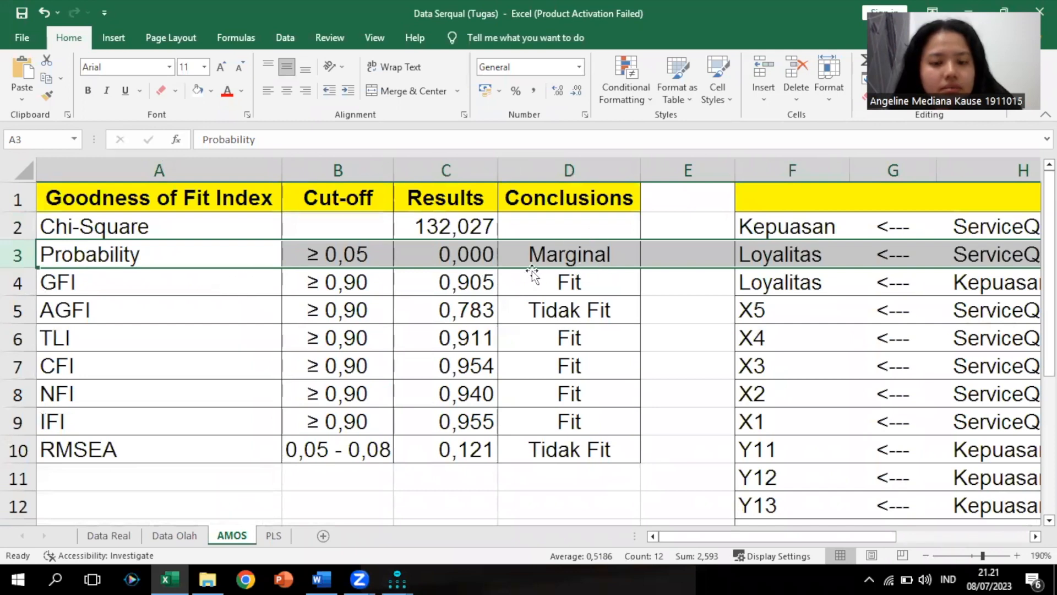
left_click(17, 281)
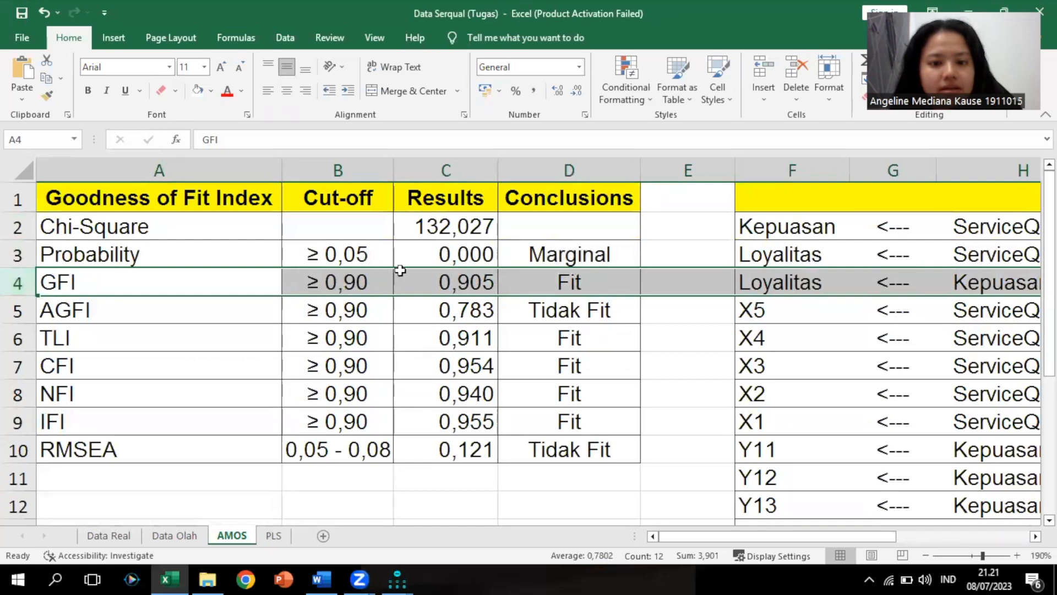
left_click(15, 311)
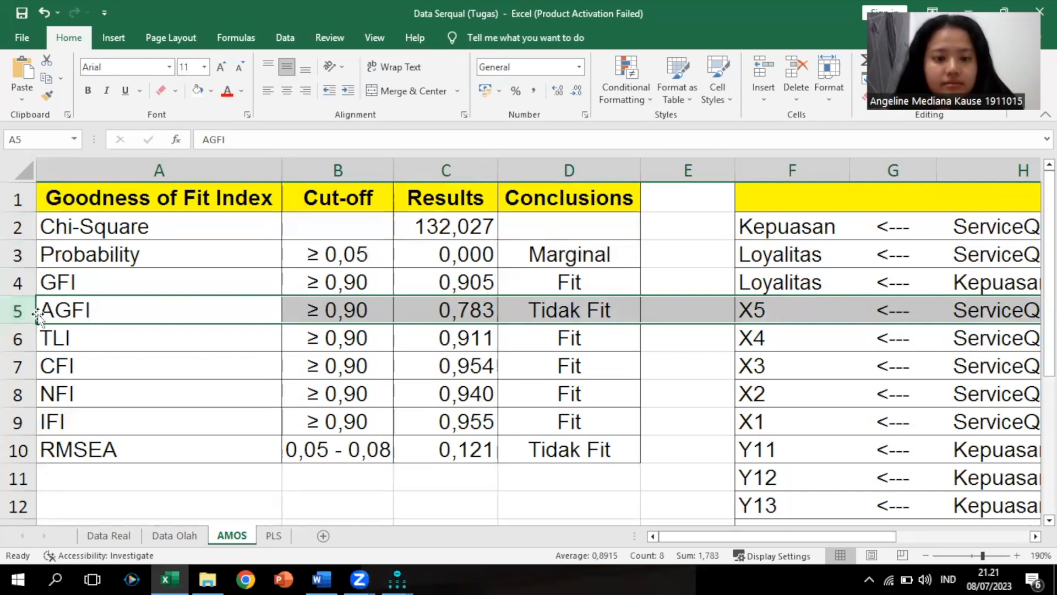
left_click(27, 332)
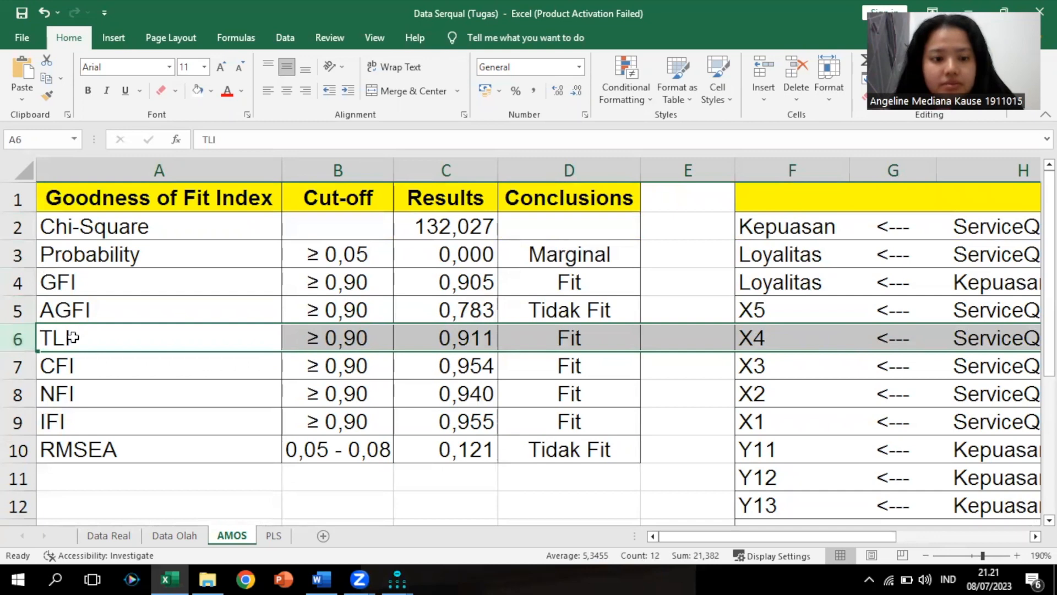
left_click(14, 364)
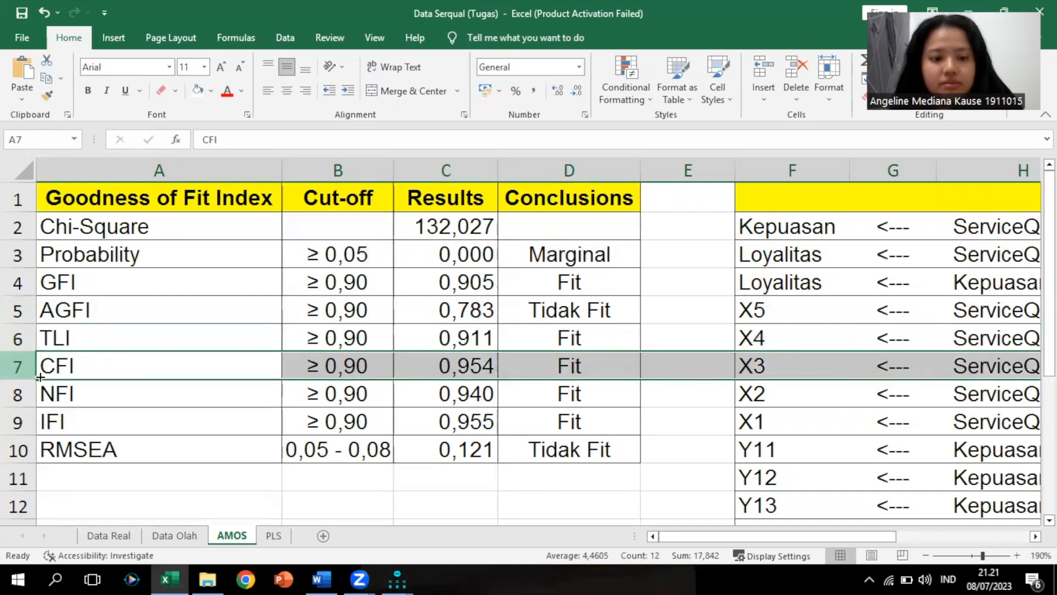
left_click(20, 393)
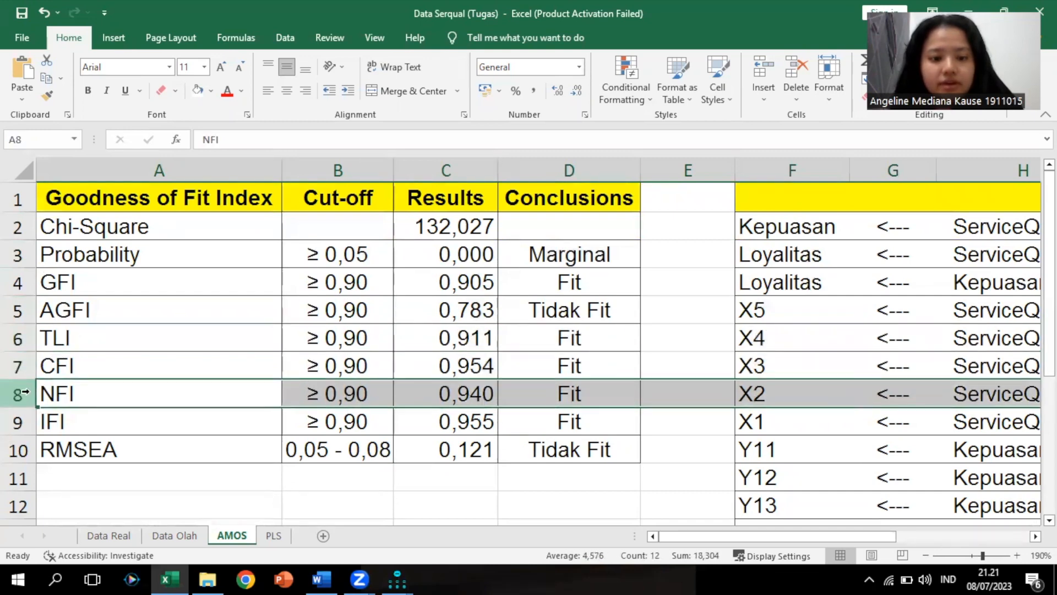
left_click(22, 424)
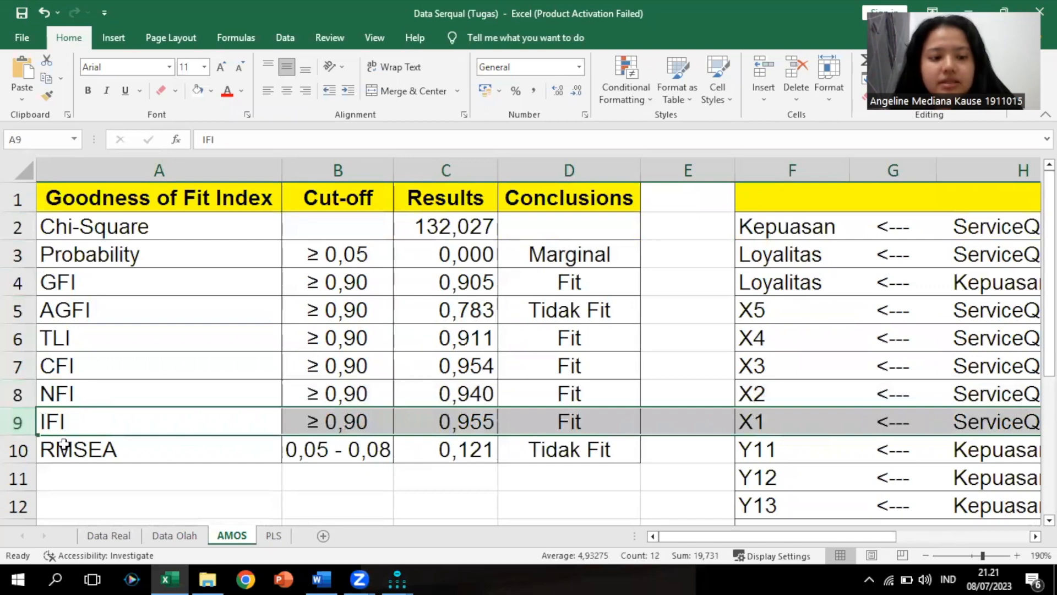
left_click(22, 450)
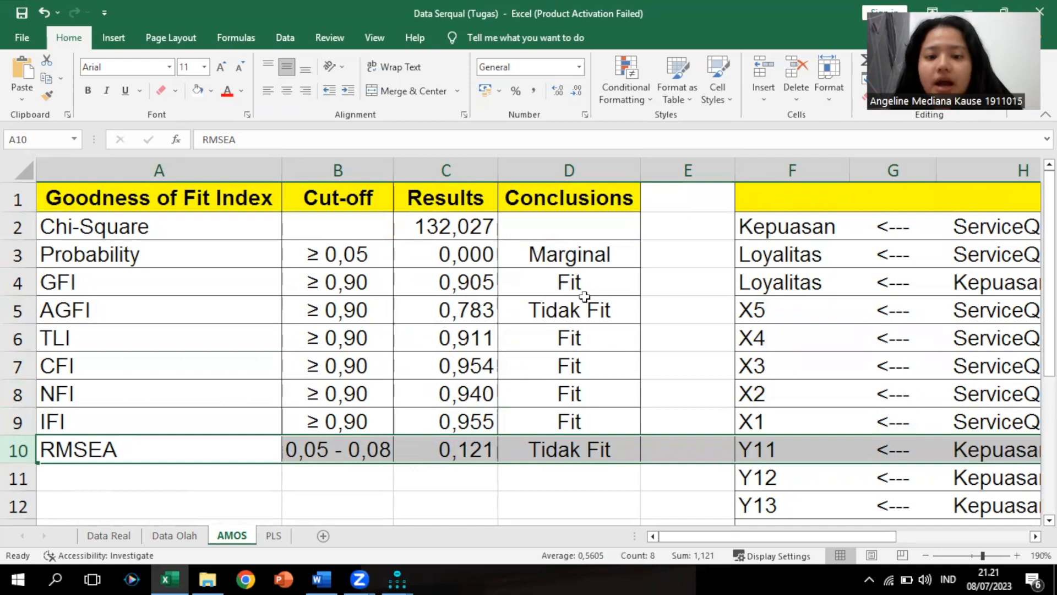
left_click(567, 284)
left_click(575, 337)
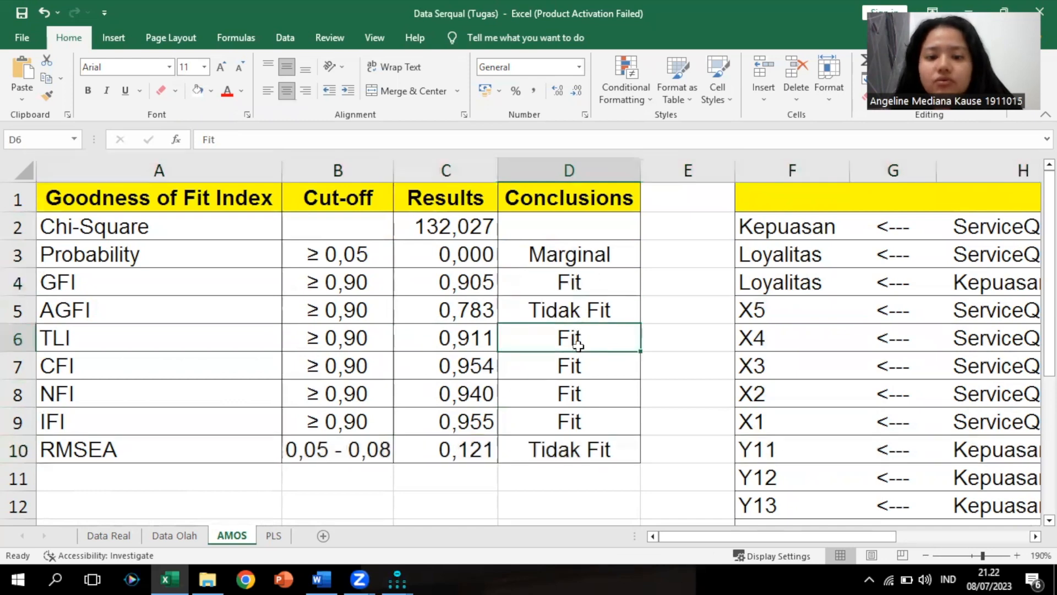
left_click(576, 368)
left_click(574, 393)
left_click(576, 414)
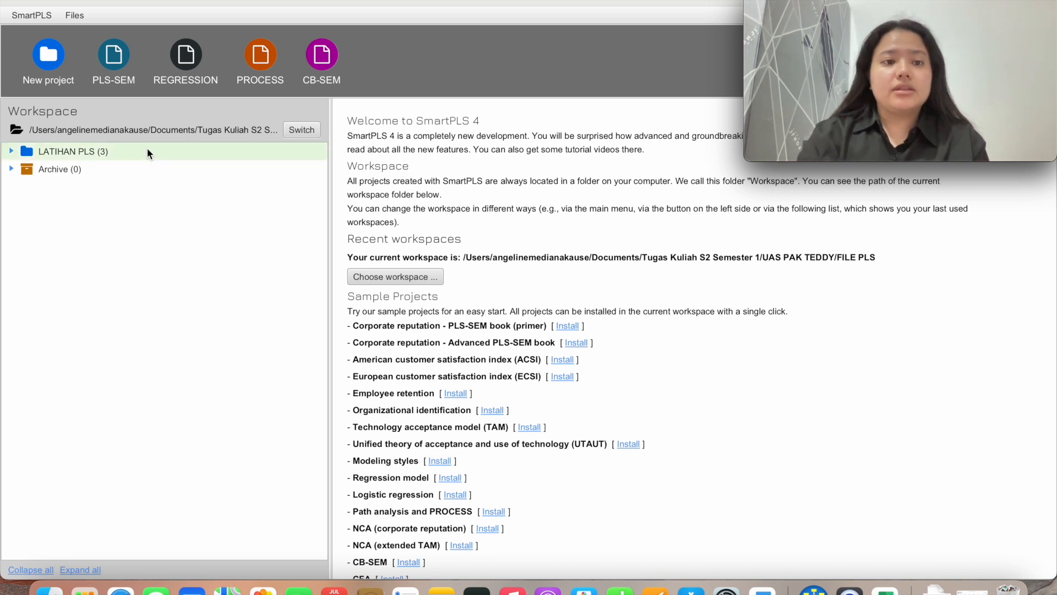
Create a new SmartPLS 4 project named 'PLS VIDEO' in the workspace
left_click(45, 62)
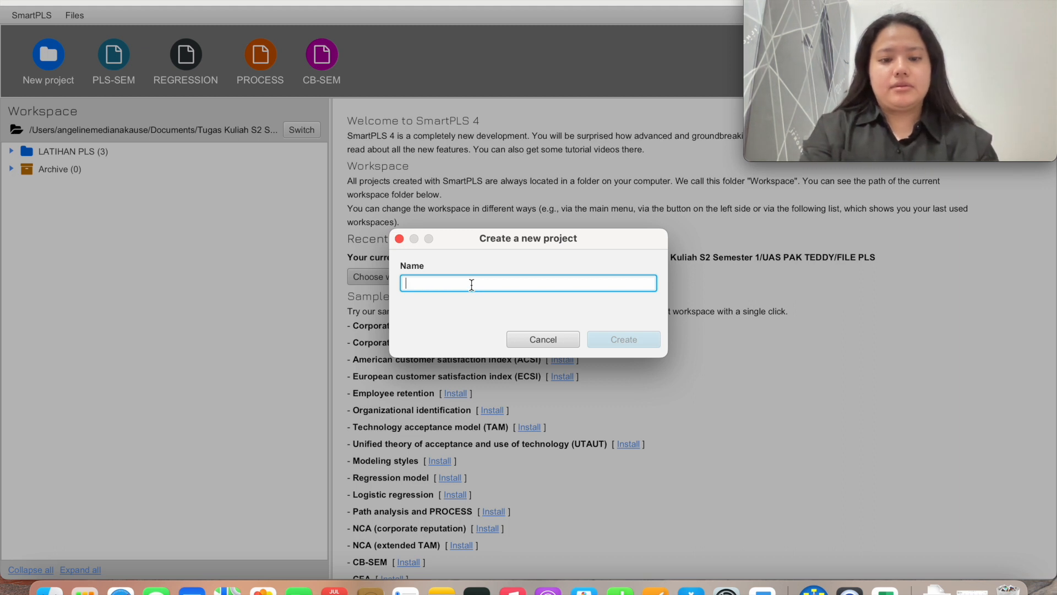
type("PLS VIDEO")
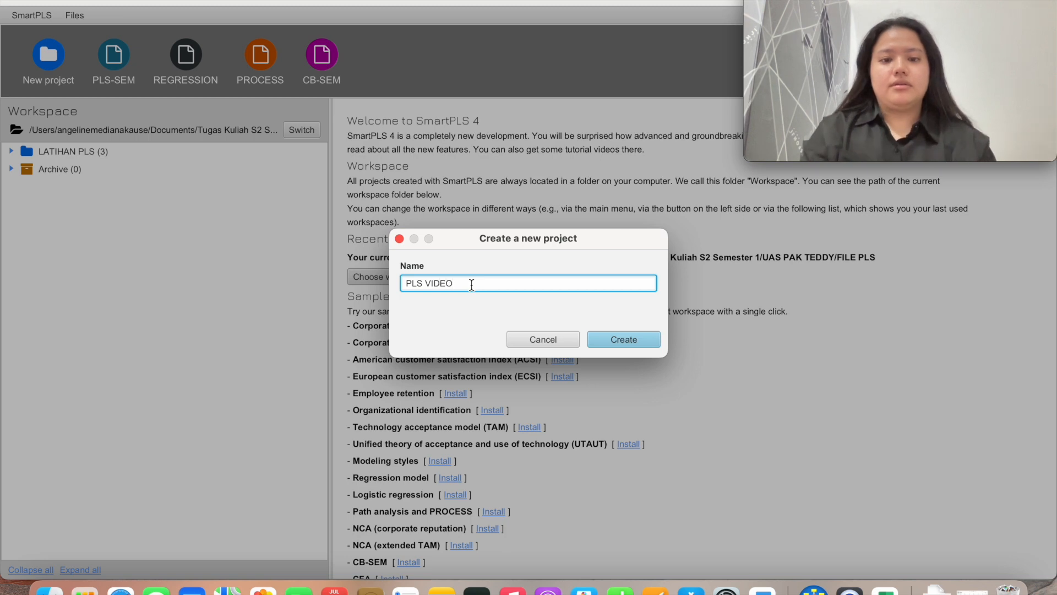
left_click(634, 340)
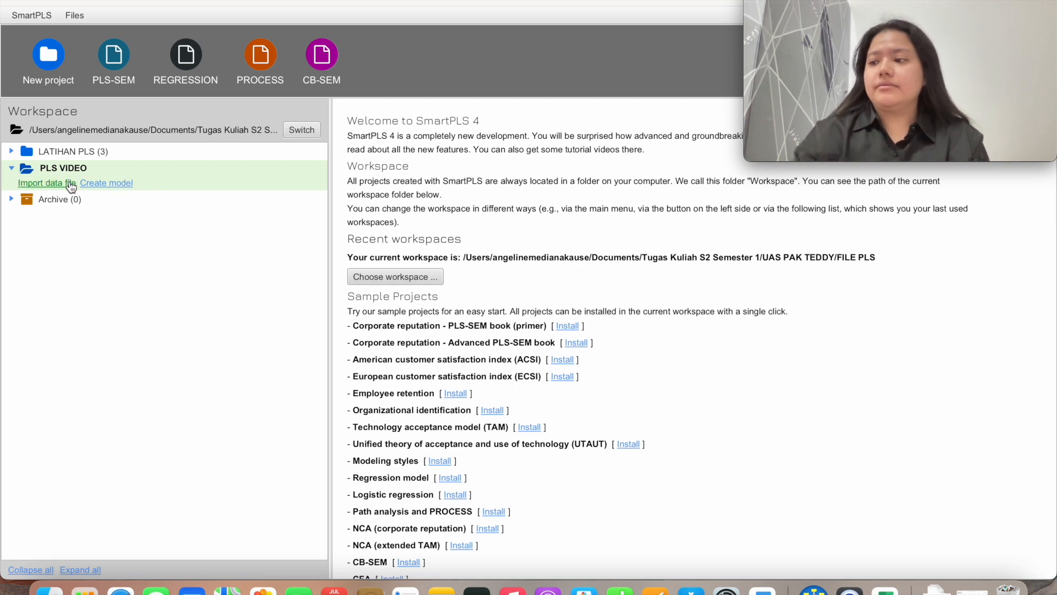
Import DATA PLS.csv (198 cases, 13 indicators) into PLS VIDEO and return to the workspace
left_click(71, 185)
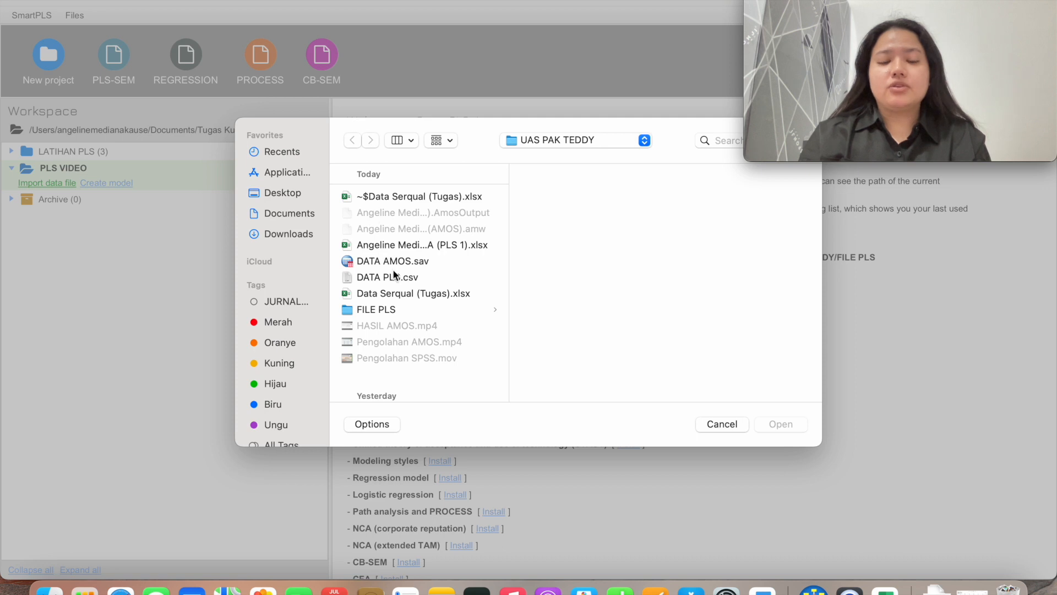
left_click(378, 278)
left_click(766, 424)
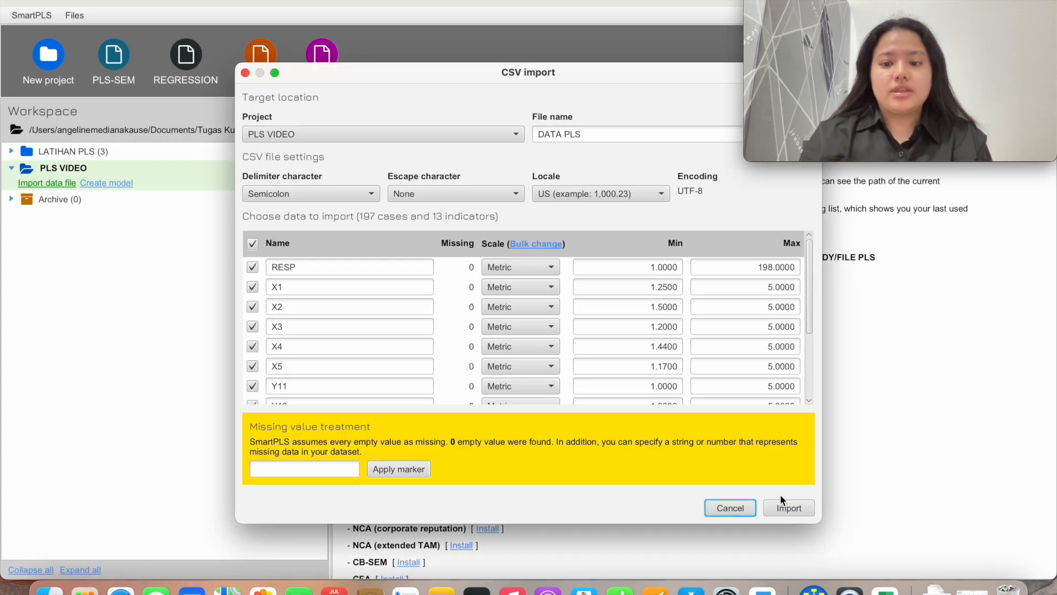
left_click(788, 509)
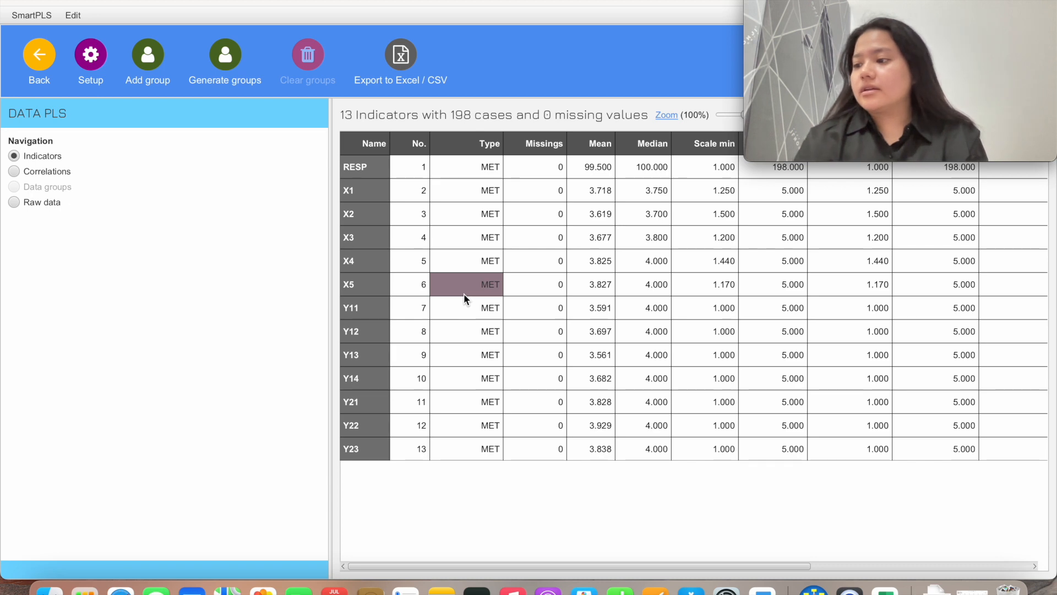
left_click(39, 54)
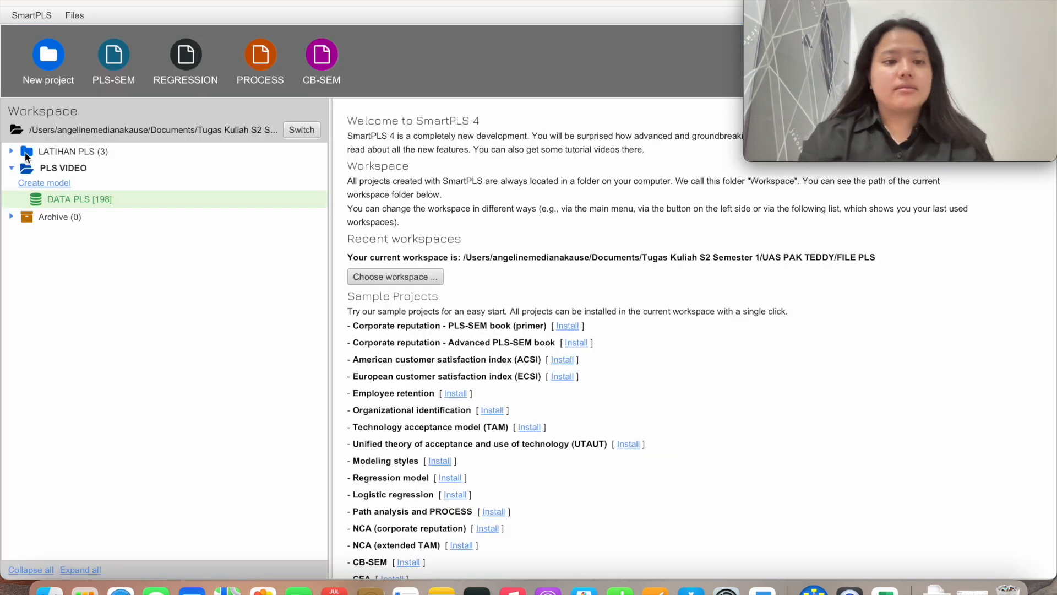
Save a new PLS-SEM model named with the student's name, ID and 'PLS'
left_click(54, 183)
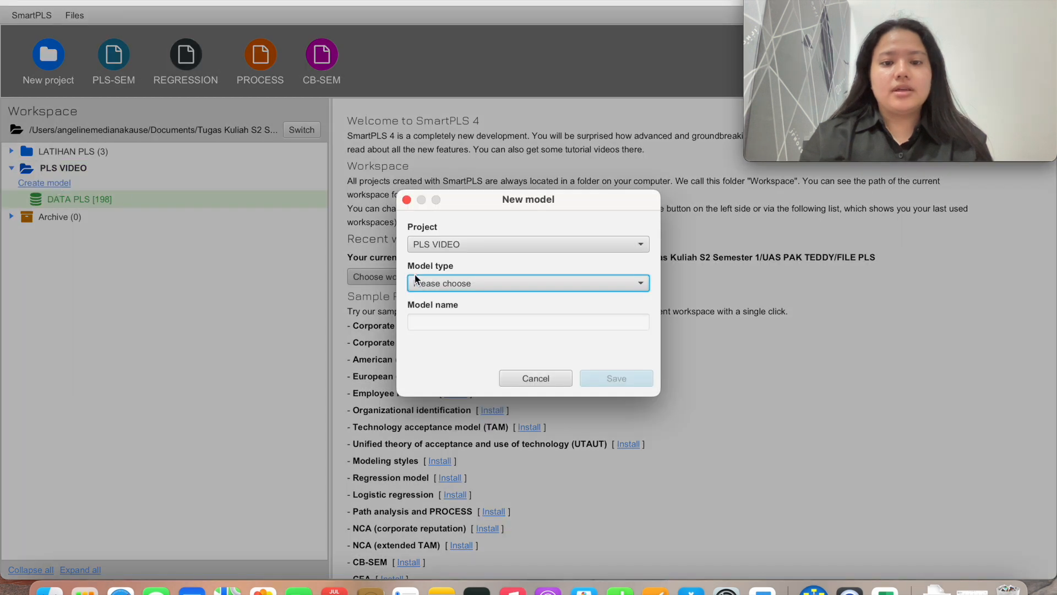
left_click(454, 285)
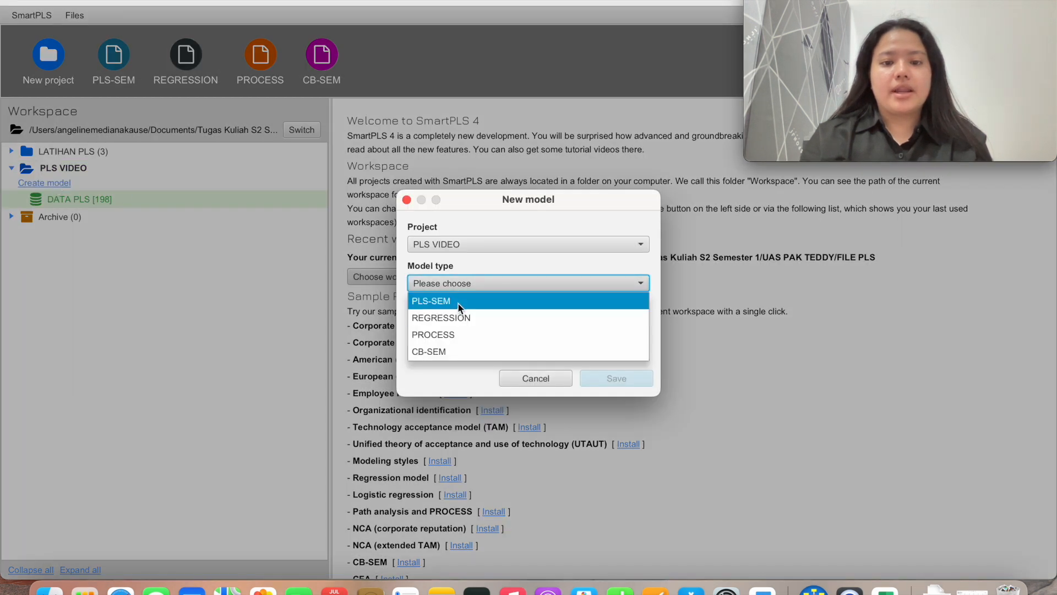
left_click(458, 302)
left_click(461, 321)
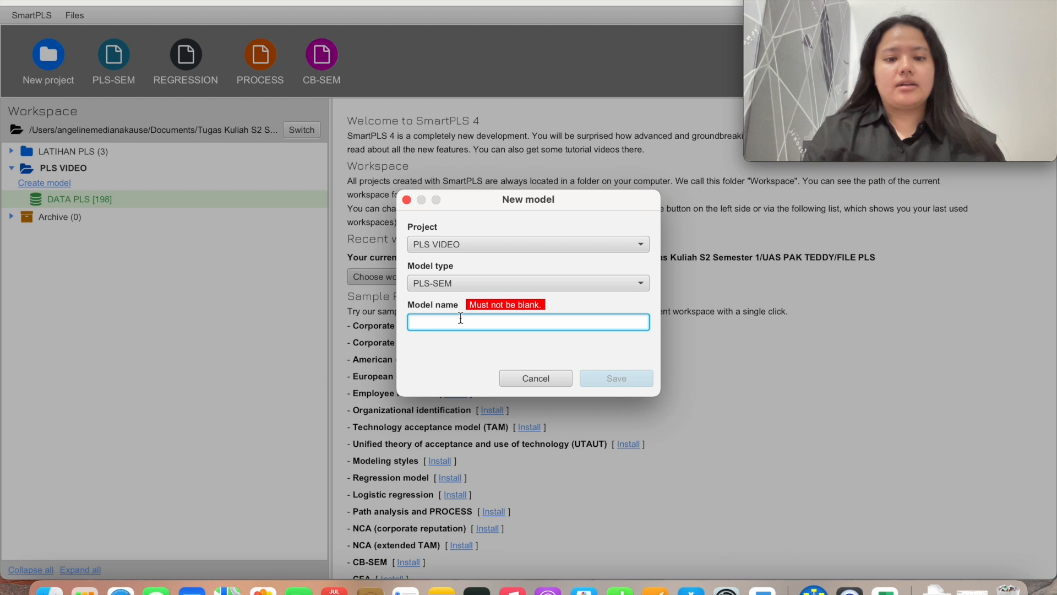
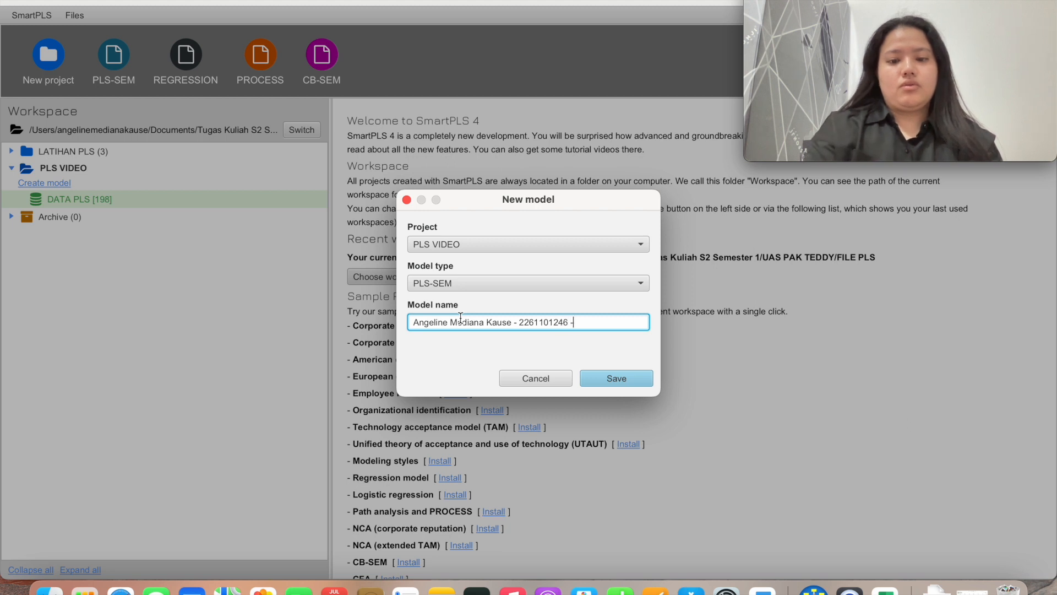
type(" - MM XVA (p")
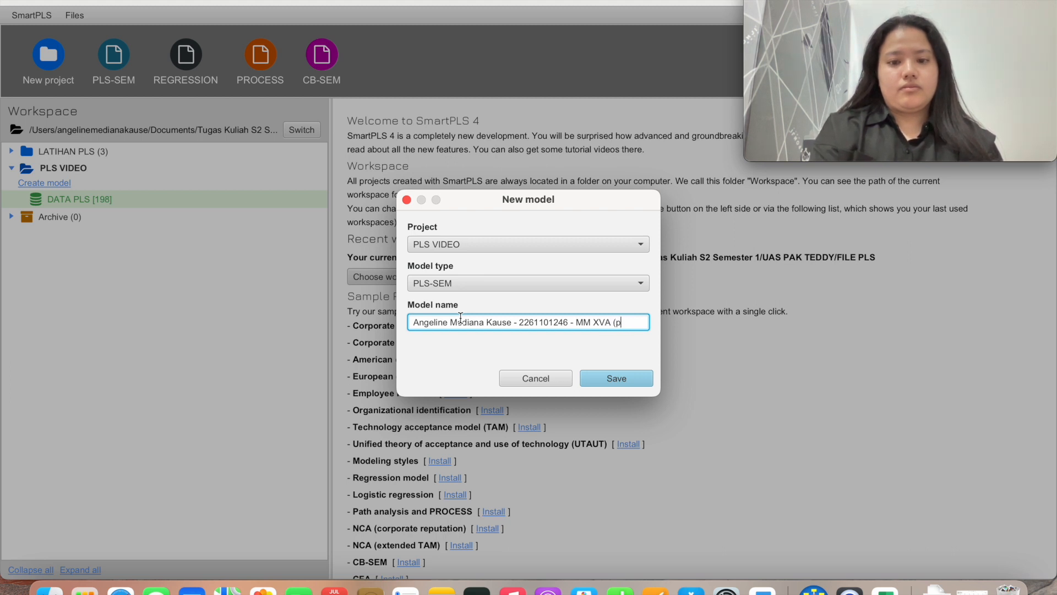
key("BackSpace")
type("PLS")
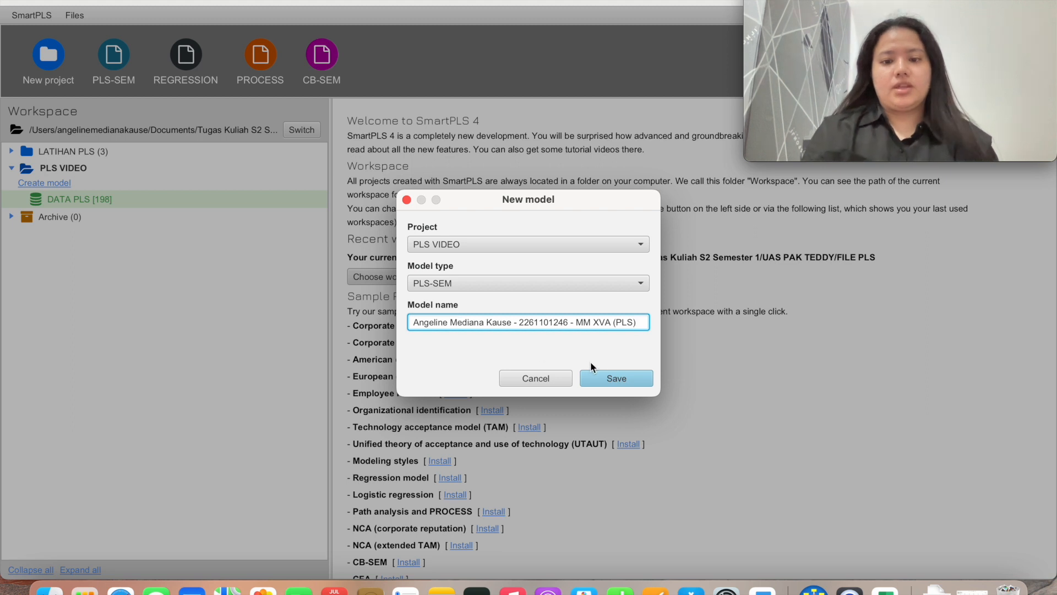
left_click(616, 382)
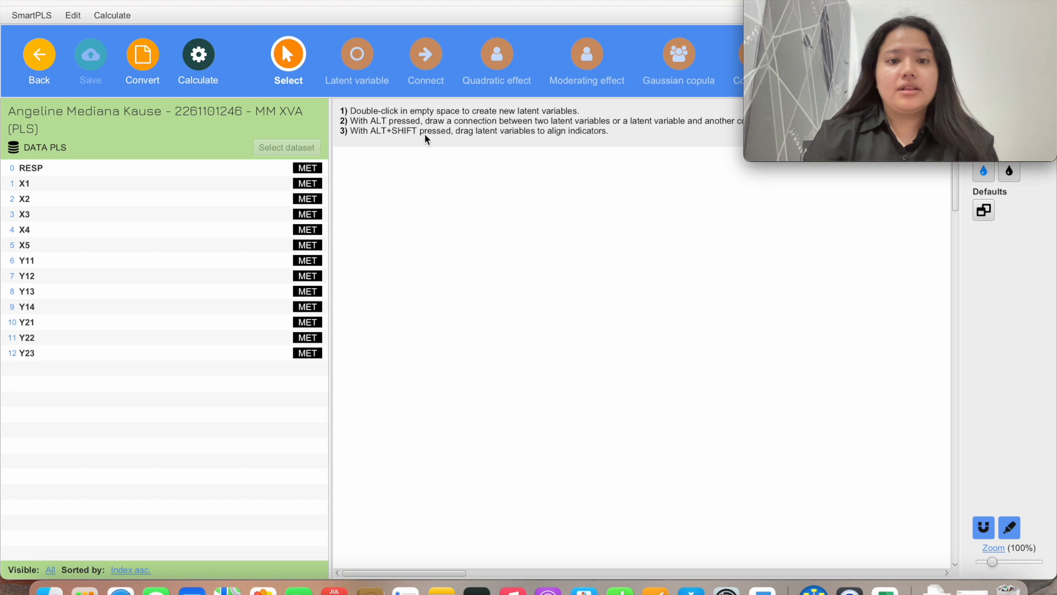
Add a first latent variable to the canvas and name it Service Quality
left_click(359, 61)
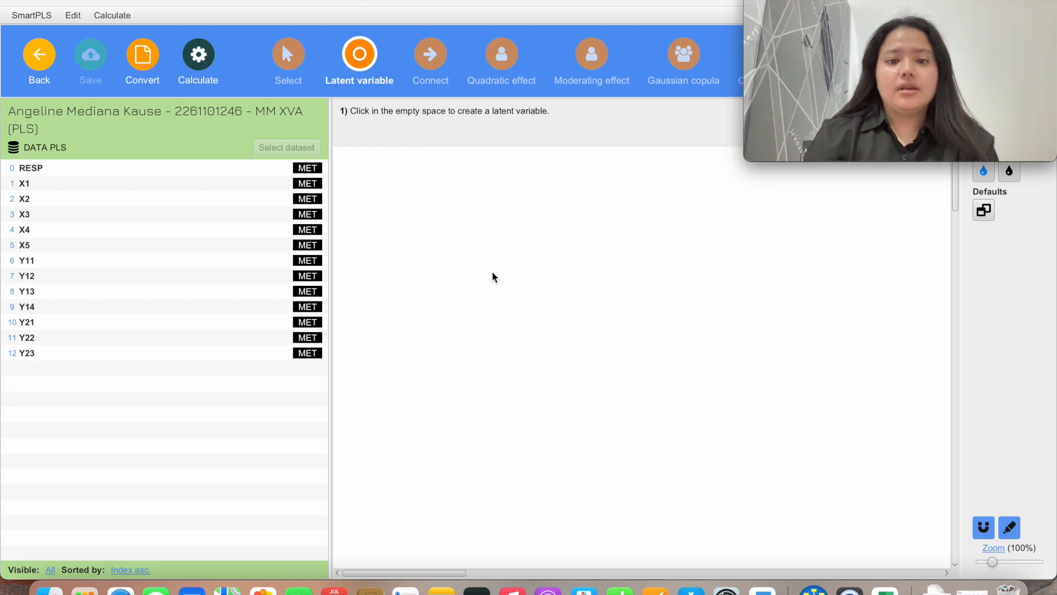
left_click(503, 283)
left_click_drag(465, 288, 380, 288)
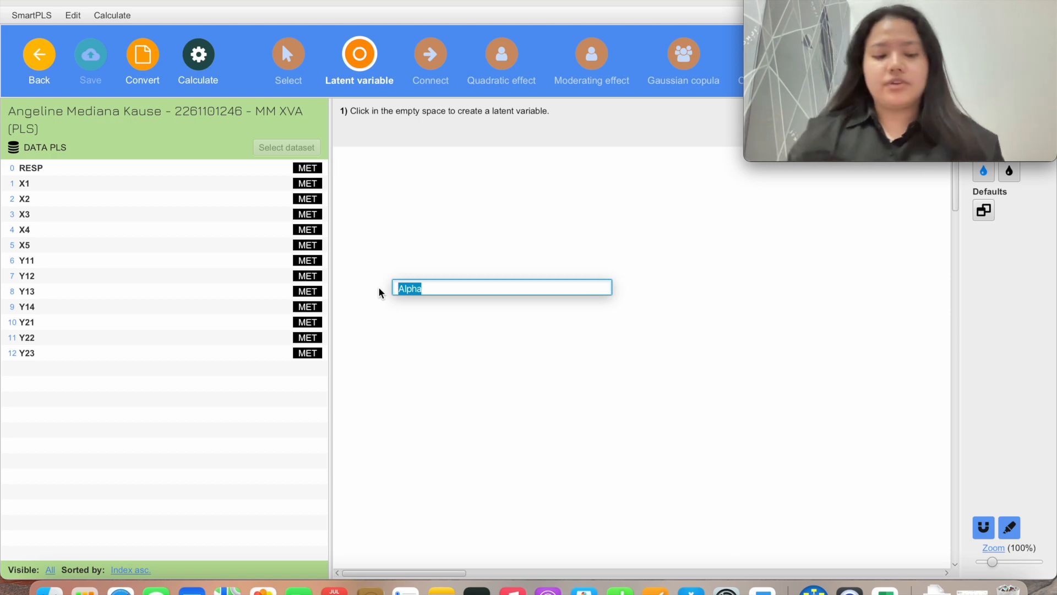
type("Service Quality")
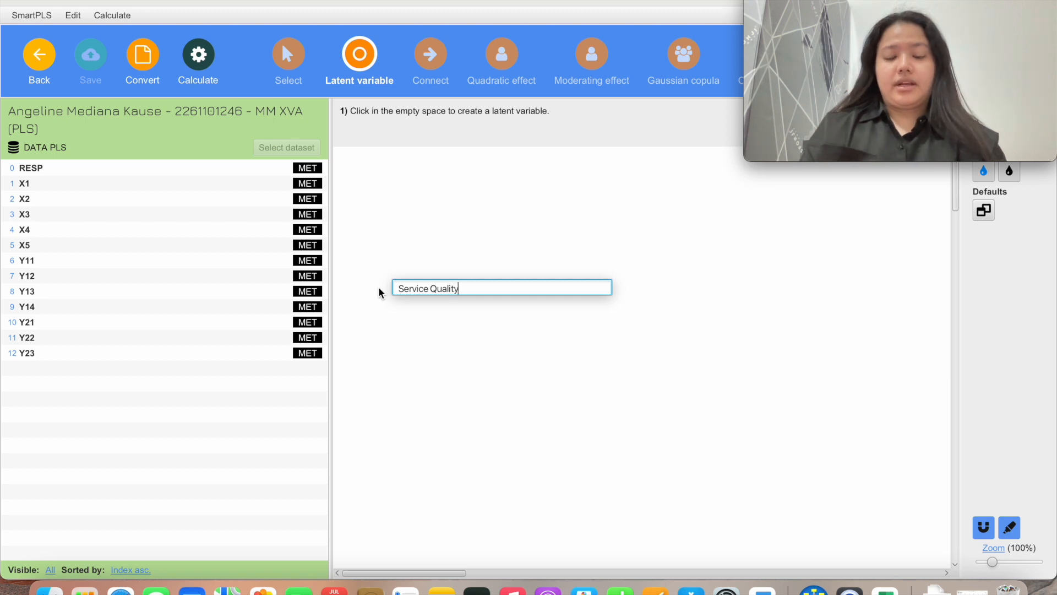
key("Return")
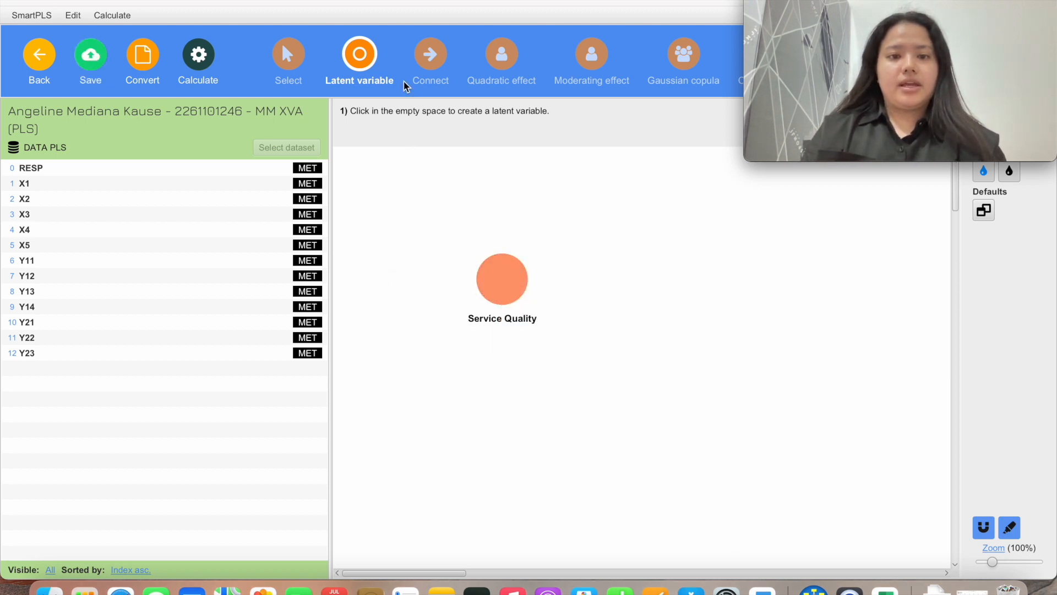
Add two more latent variables named Kepuasan Siswa and Loyalitas Siswa
left_click(675, 307)
left_click_drag(637, 306, 555, 312)
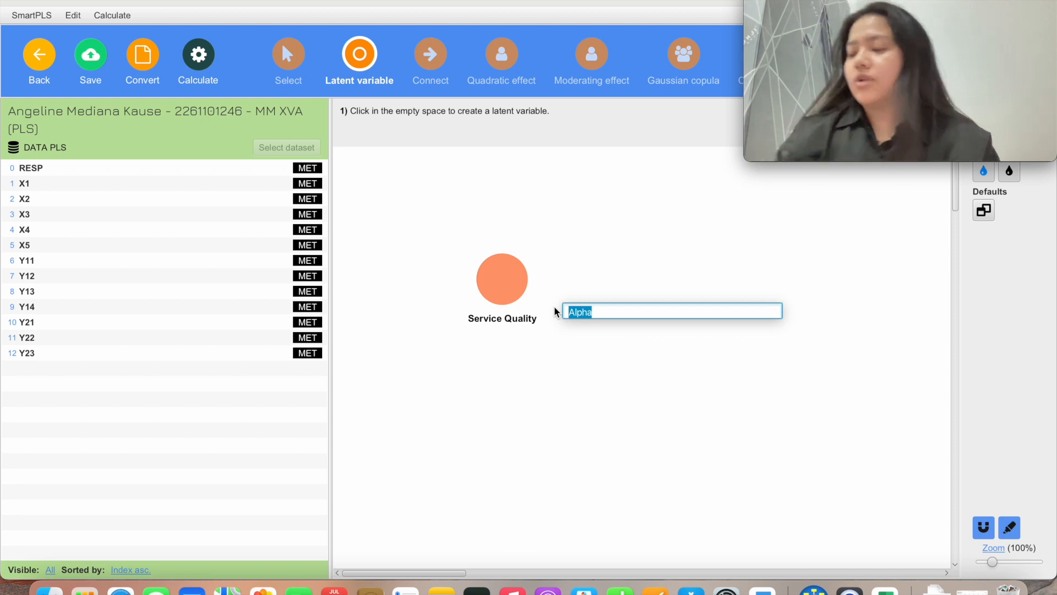
type("Kepuasa")
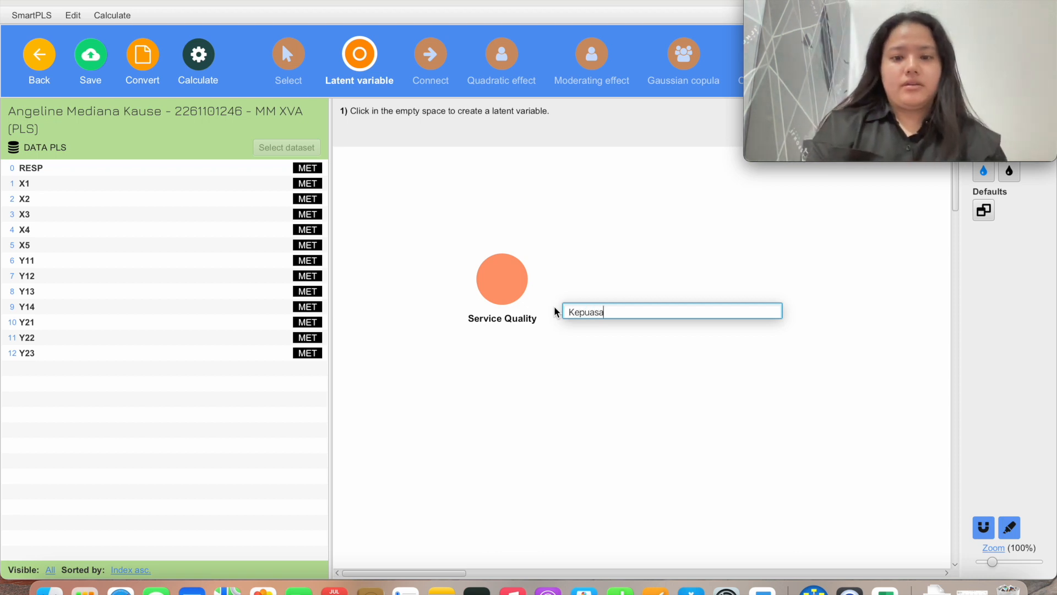
type("n Siswa")
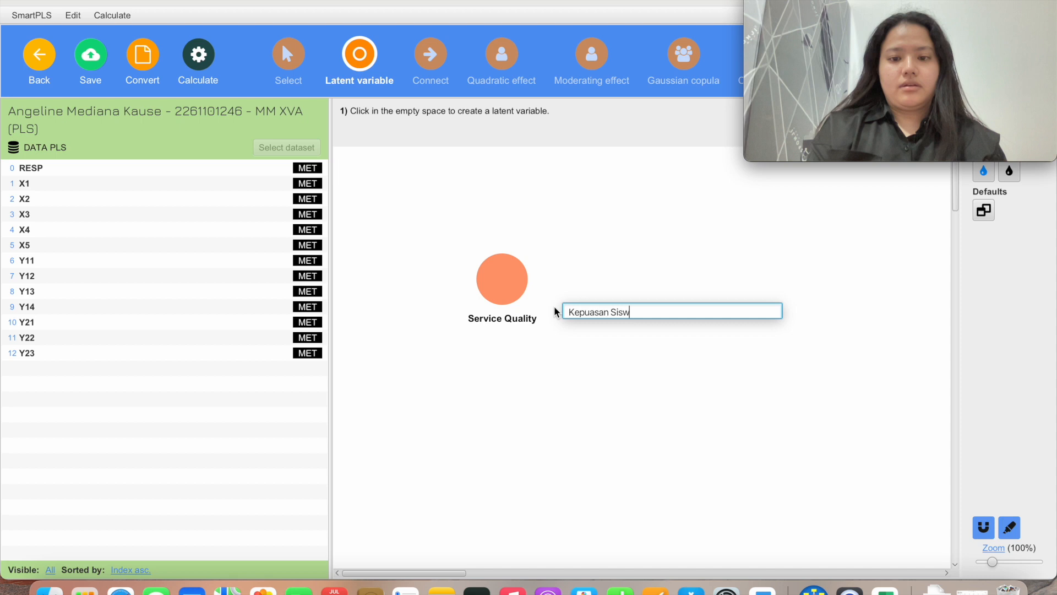
key("Return")
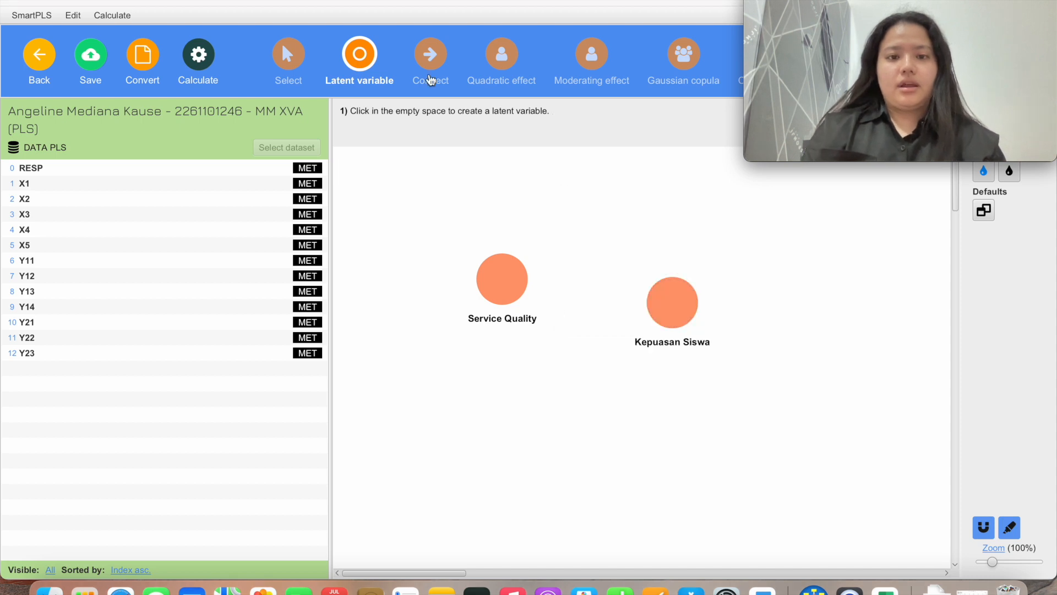
left_click(678, 424)
type("Alpha")
double_click(659, 422)
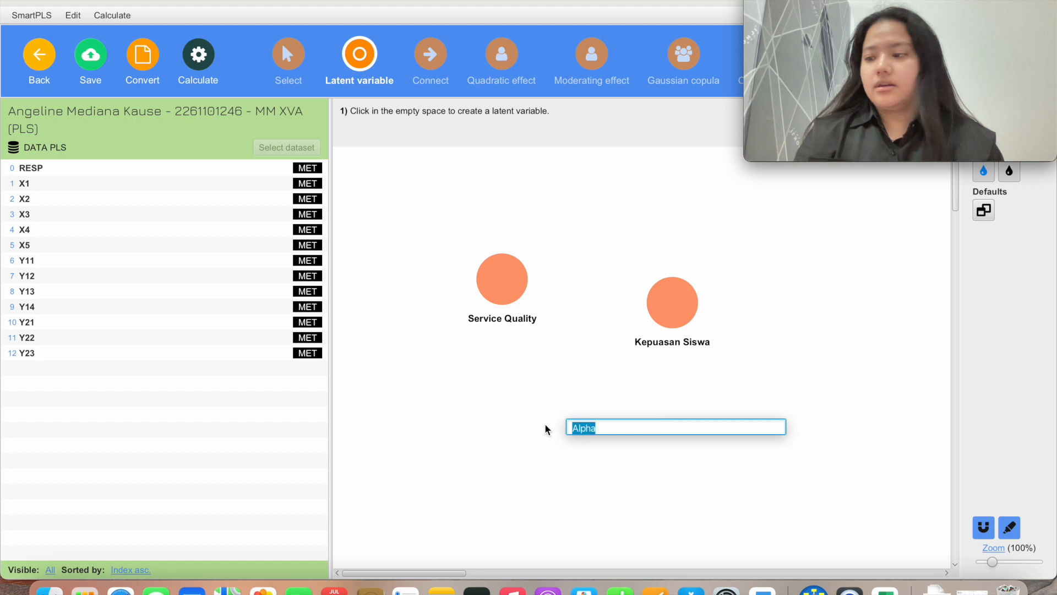
type("Loyalitas S")
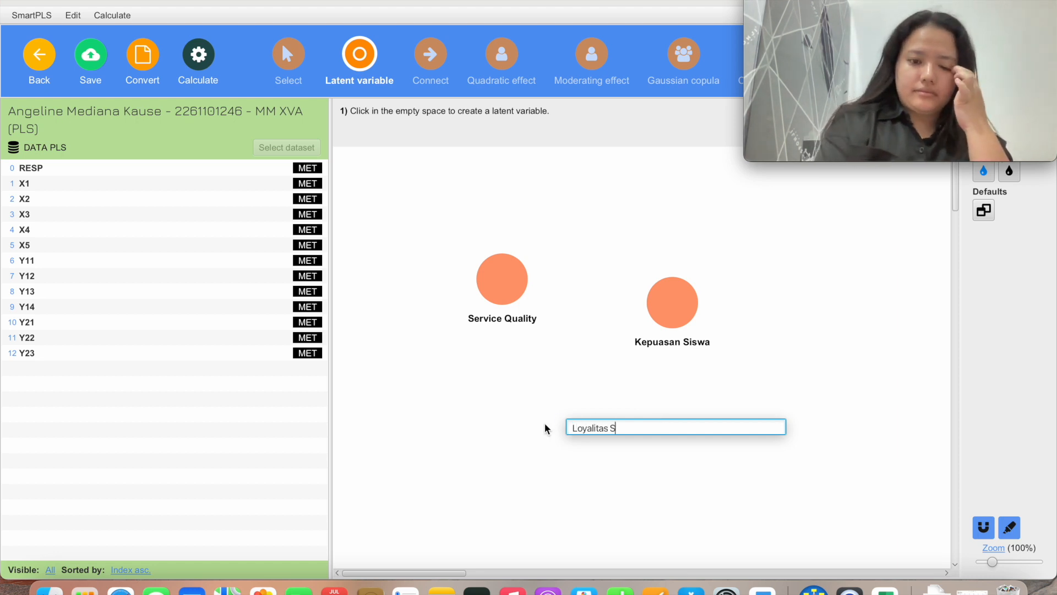
type("iswa")
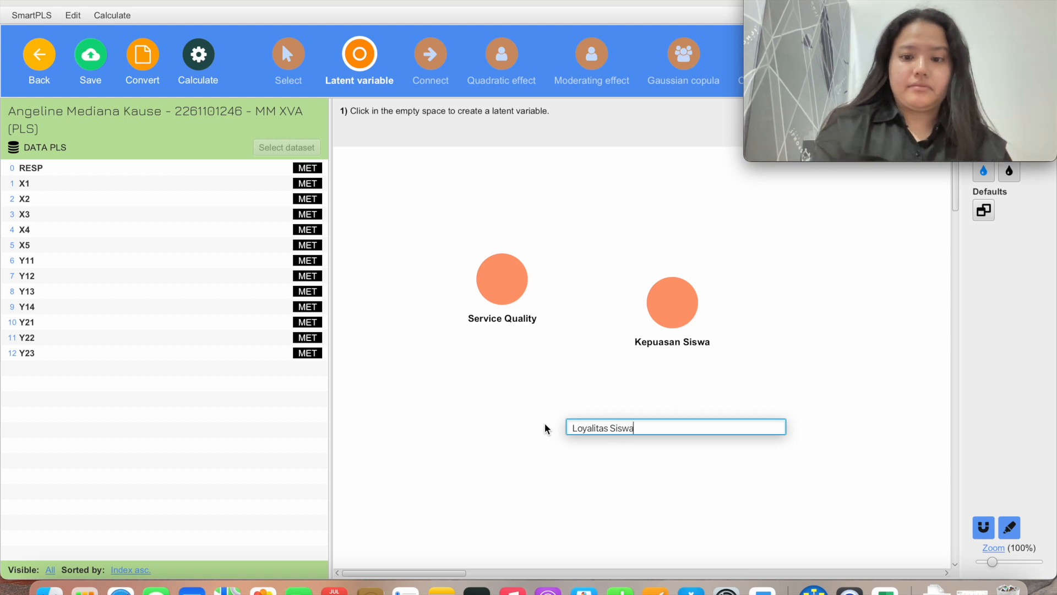
key("Return")
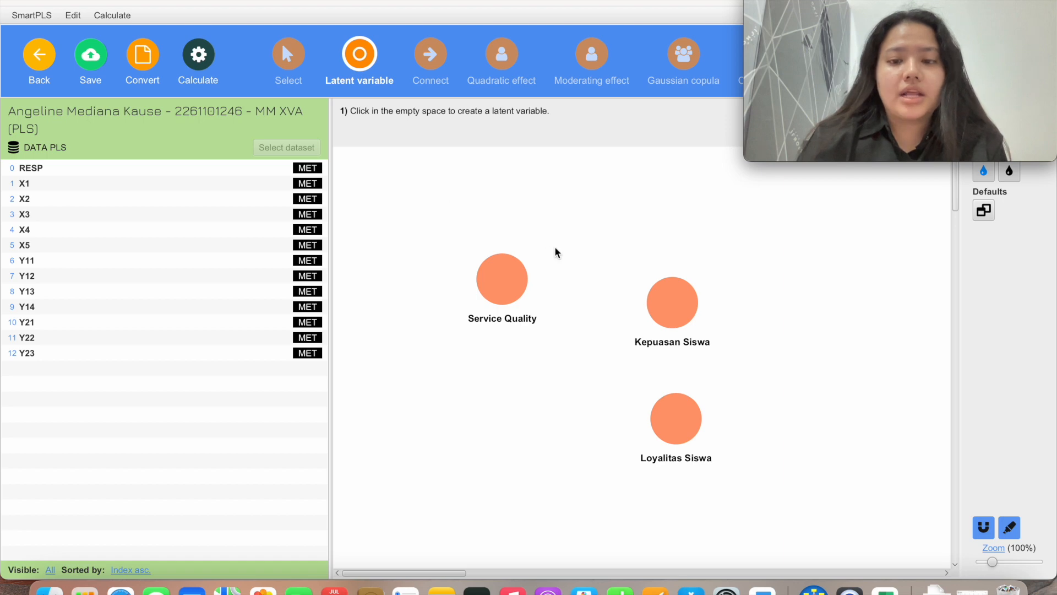
Assign indicators X1–X5 to Service Quality
left_click(236, 185)
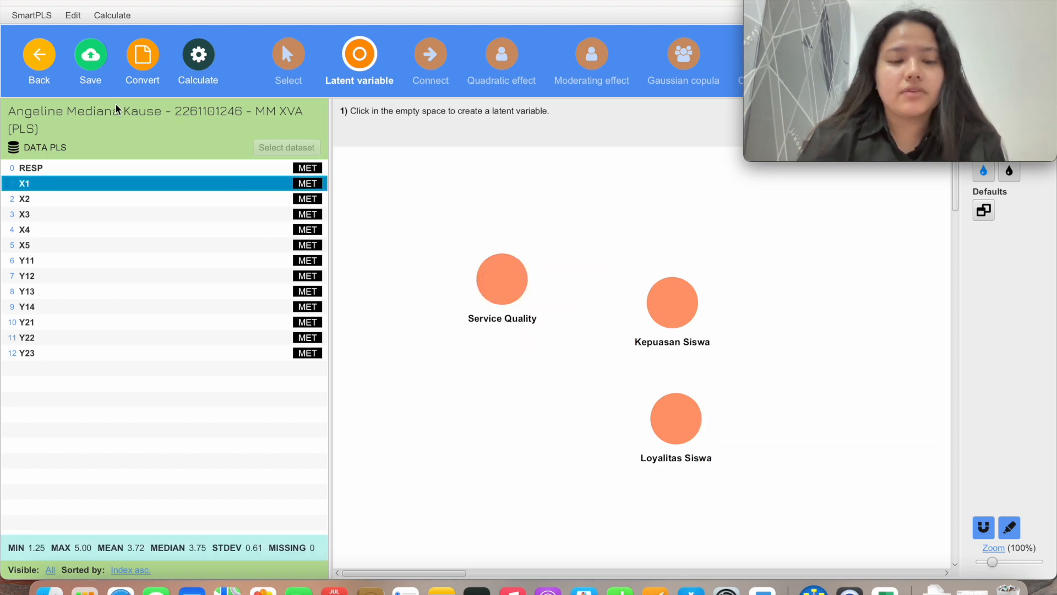
left_click_drag(182, 186, 507, 270)
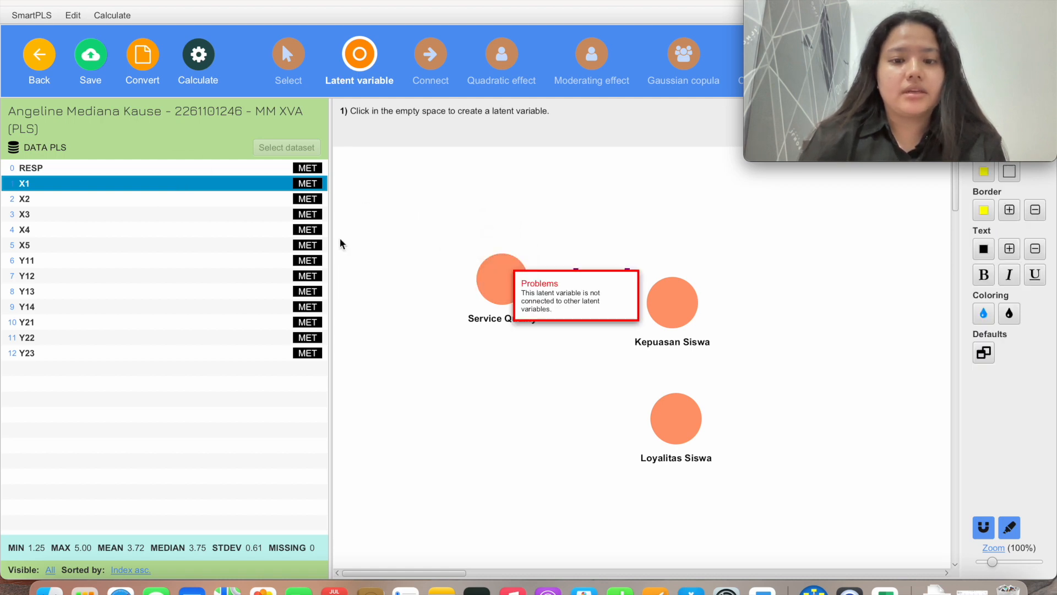
left_click(236, 201)
left_click_drag(236, 202, 504, 280)
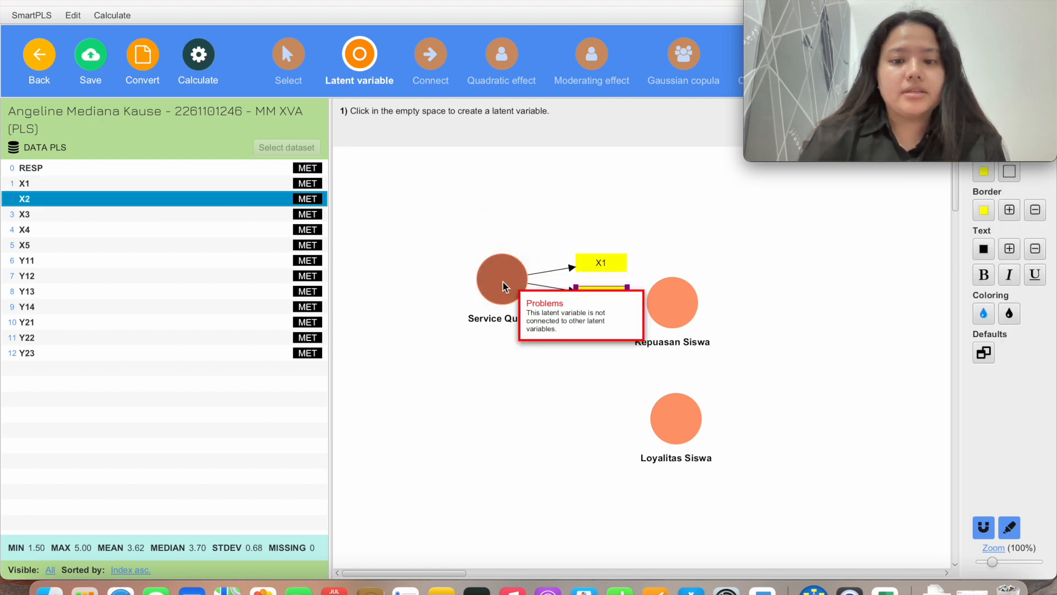
left_click_drag(257, 221, 501, 284)
left_click_drag(255, 239, 512, 306)
left_click_drag(283, 247, 507, 287)
Assign indicators Y11–Y14 to Kepuasan Siswa
left_click_drag(243, 261, 662, 303)
left_click_drag(236, 281, 673, 317)
left_click_drag(275, 293, 676, 314)
left_click_drag(282, 307, 685, 330)
Assign indicators Y21–Y23 to Loyalitas Siswa
left_click_drag(269, 325, 687, 448)
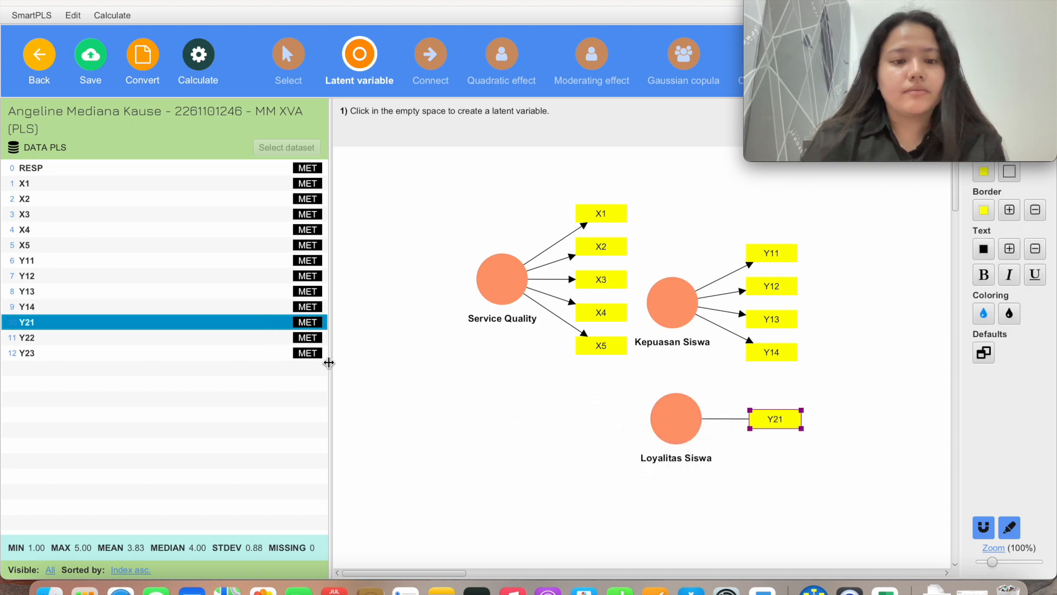
left_click(265, 346)
left_click_drag(264, 345, 670, 412)
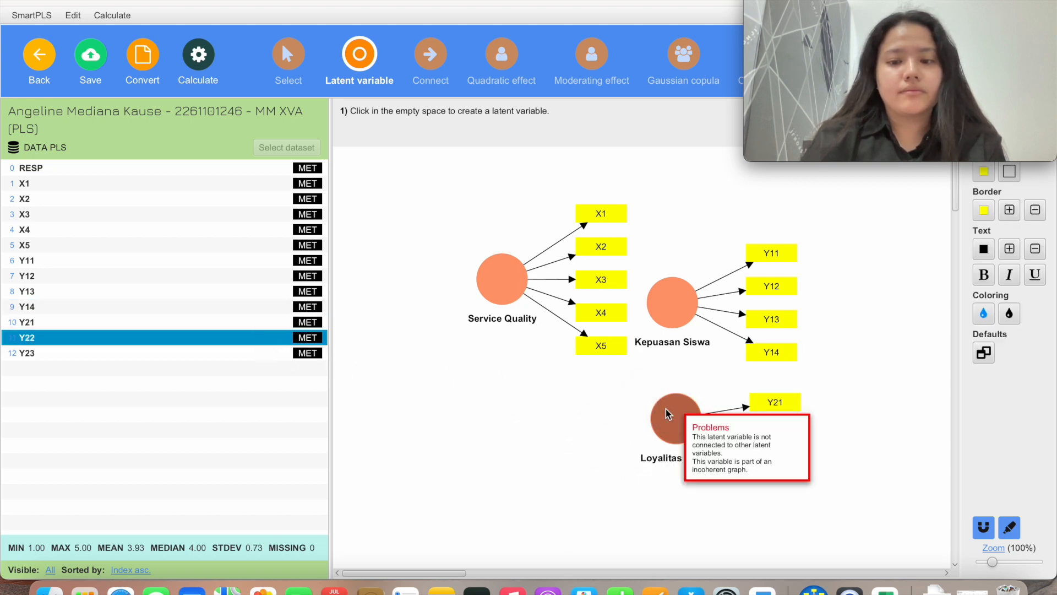
left_click(274, 360)
left_click_drag(274, 360, 677, 446)
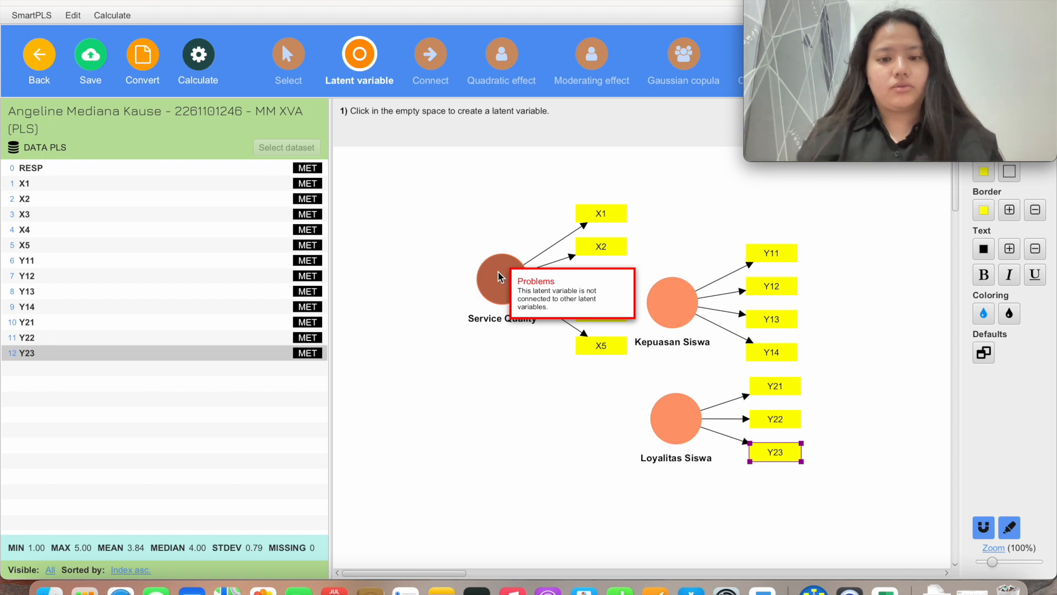
right_click(499, 277)
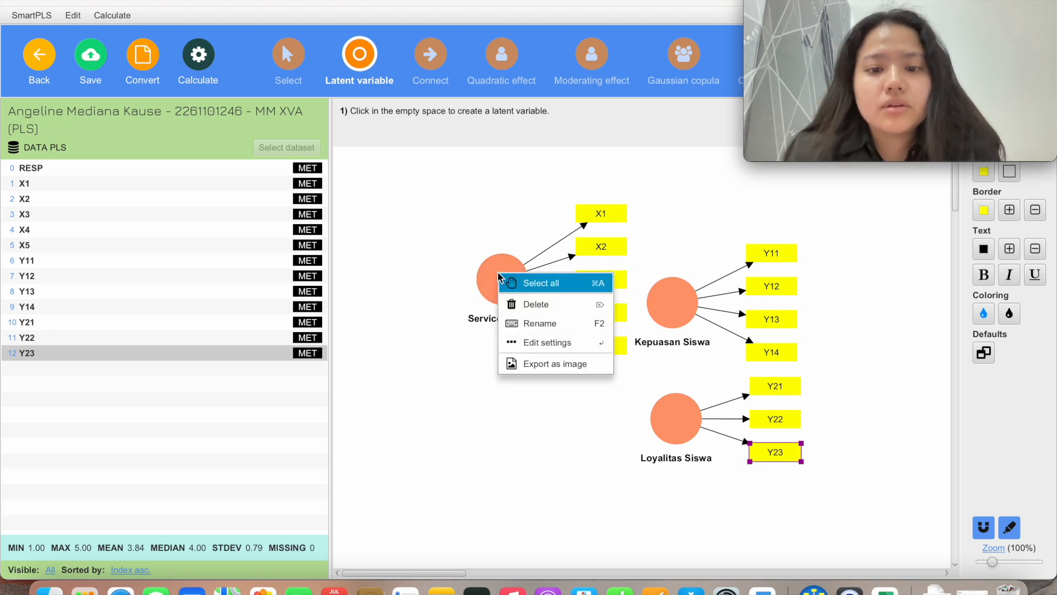
left_click(481, 275)
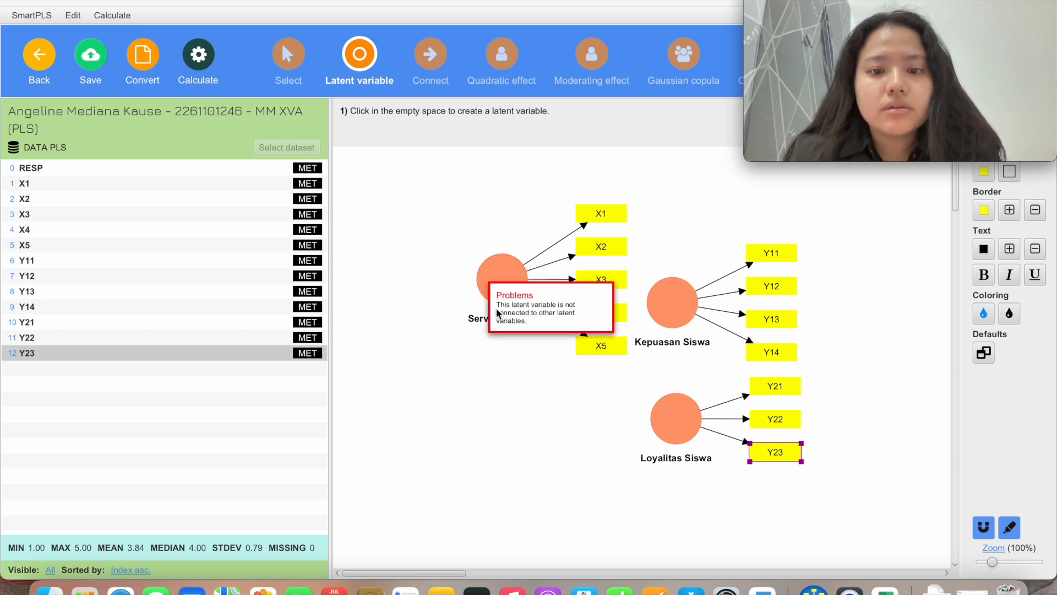
right_click(502, 281)
left_click(502, 282)
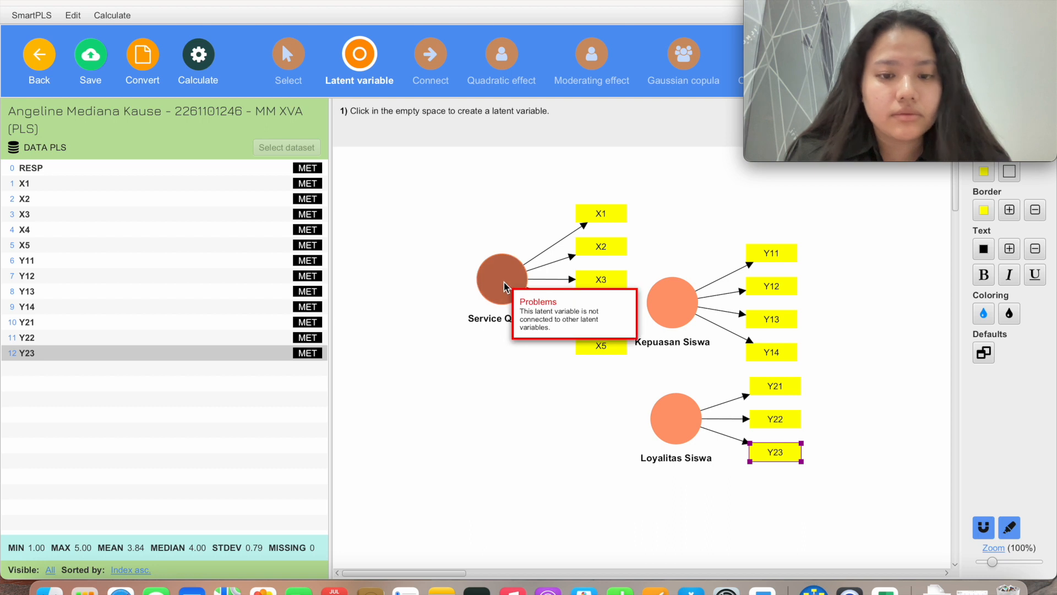
right_click(505, 287)
left_click(506, 271)
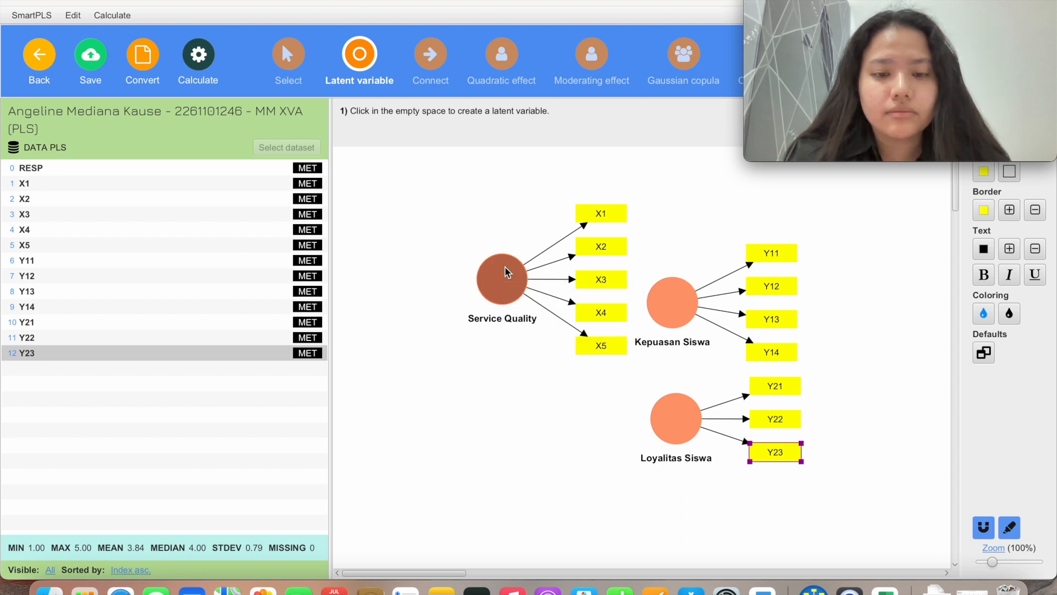
right_click(506, 272)
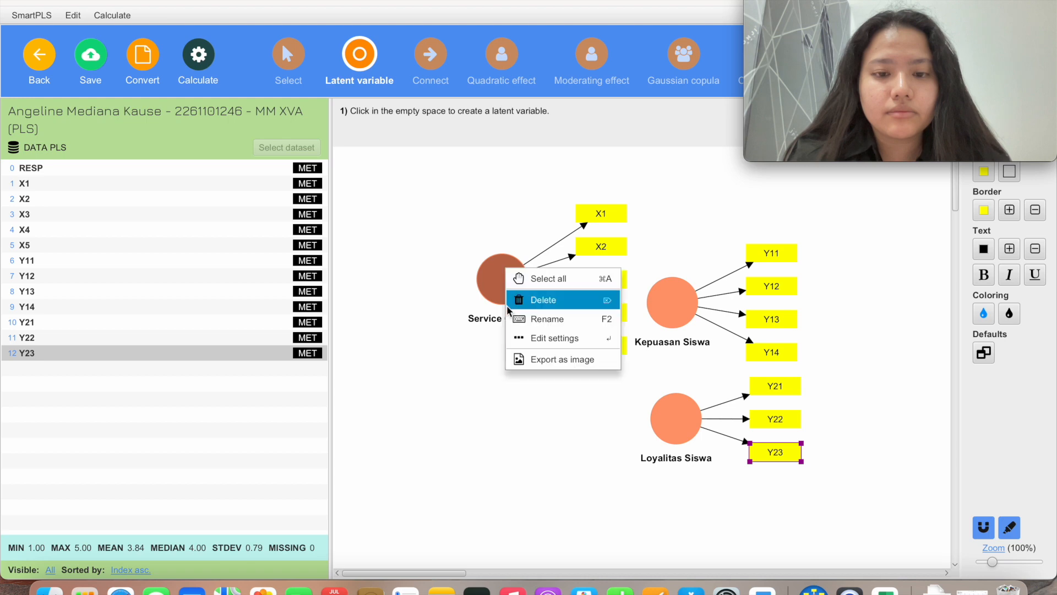
left_click(555, 338)
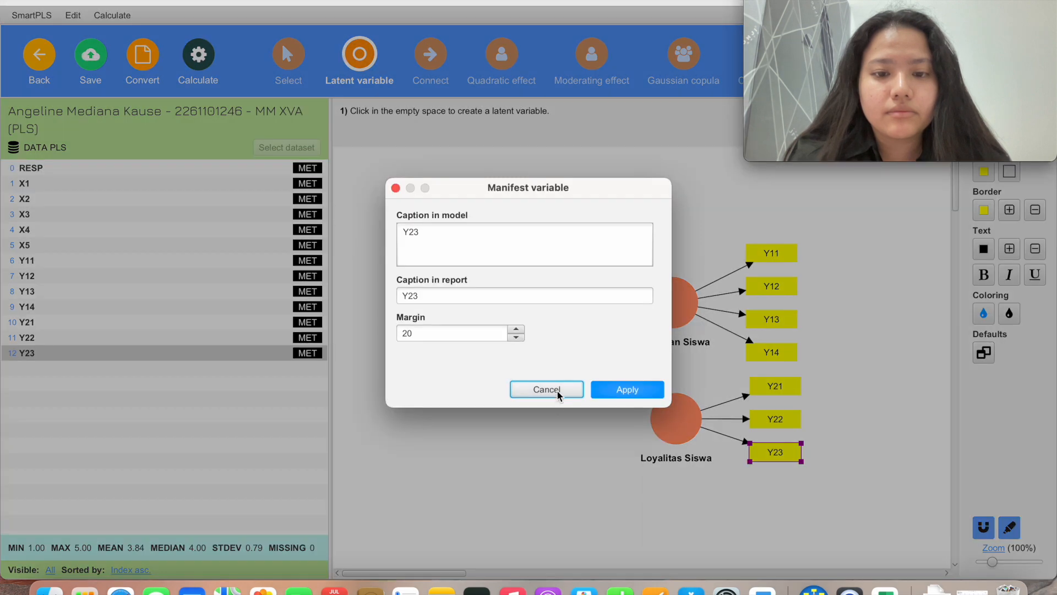
left_click(558, 390)
left_click(505, 372)
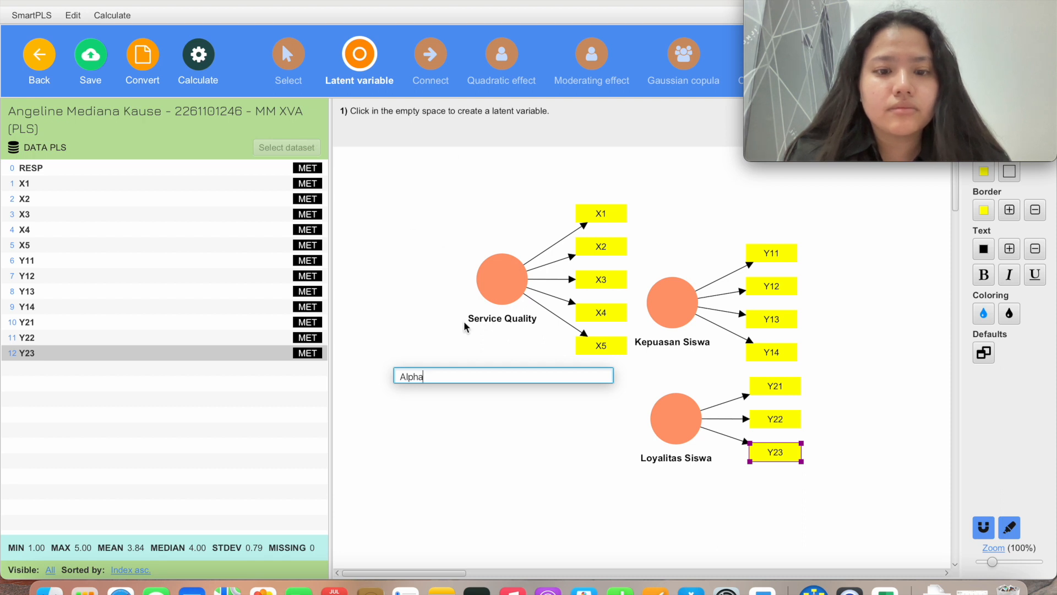
left_click(803, 81)
left_click_drag(803, 77, 804, 194)
left_click(797, 90)
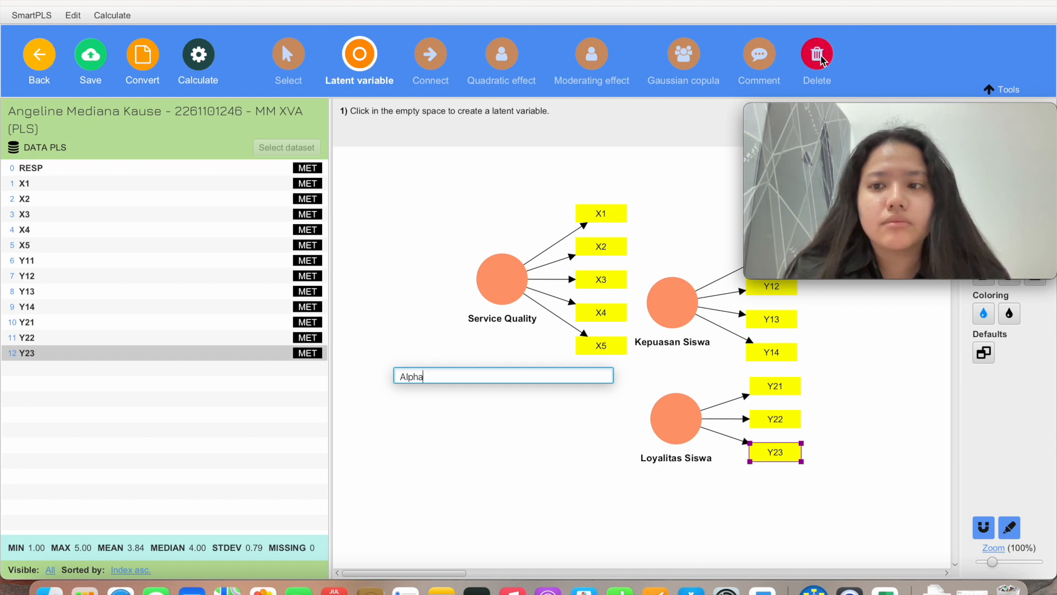
key("Return")
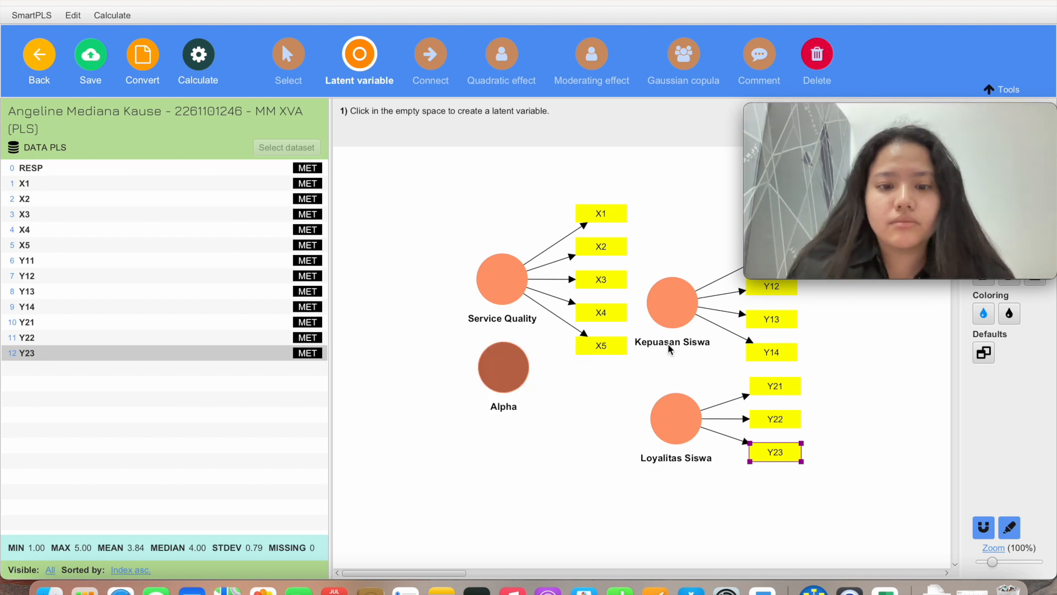
left_click(817, 54)
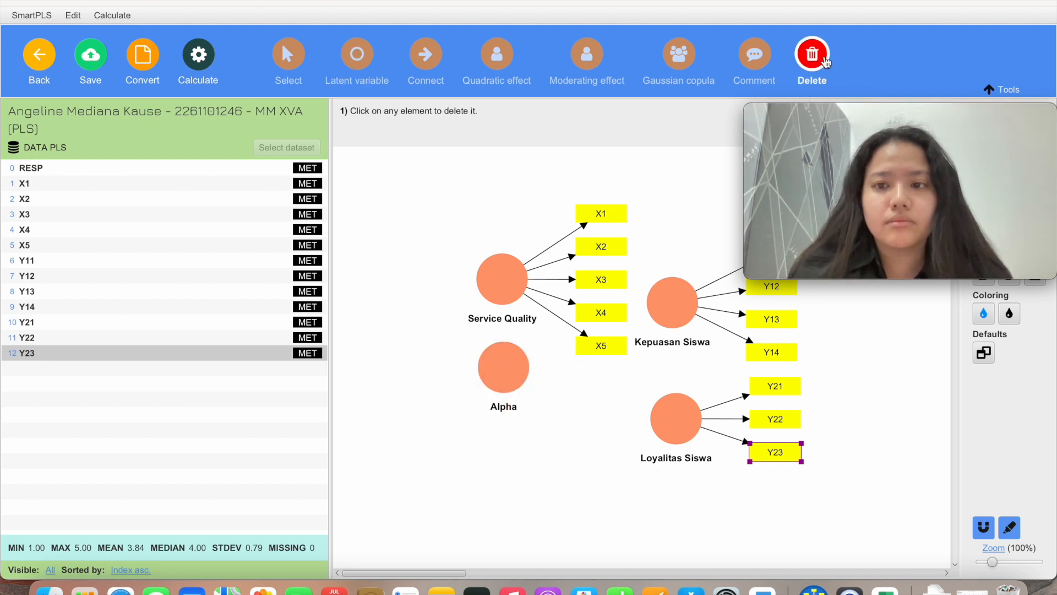
left_click(510, 378)
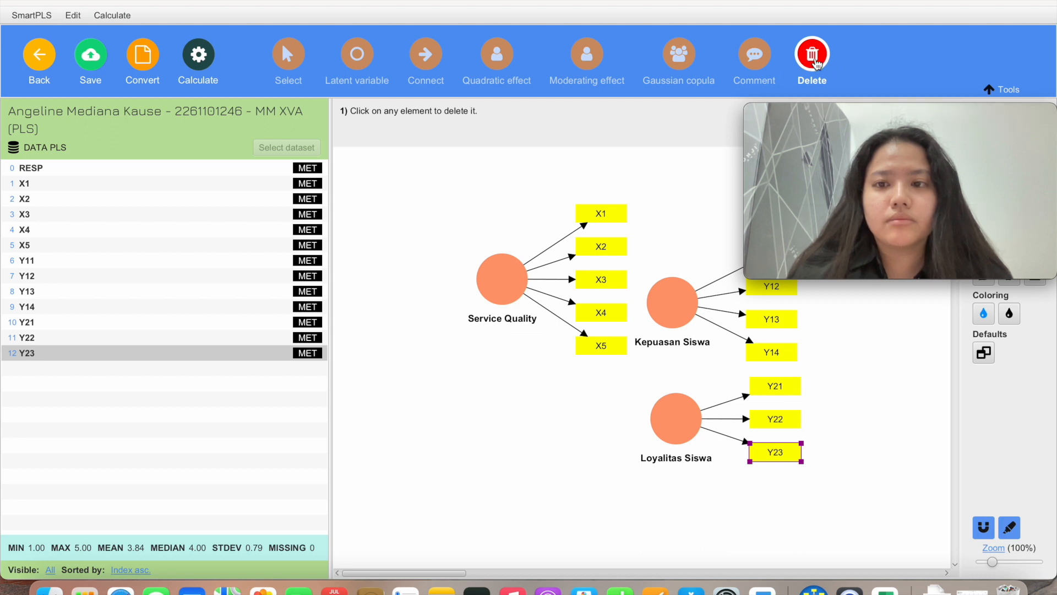
left_click(289, 55)
Reposition Service Quality and align its indicators X1–X5 to its left side
left_click_drag(507, 276, 464, 315)
right_click(460, 315)
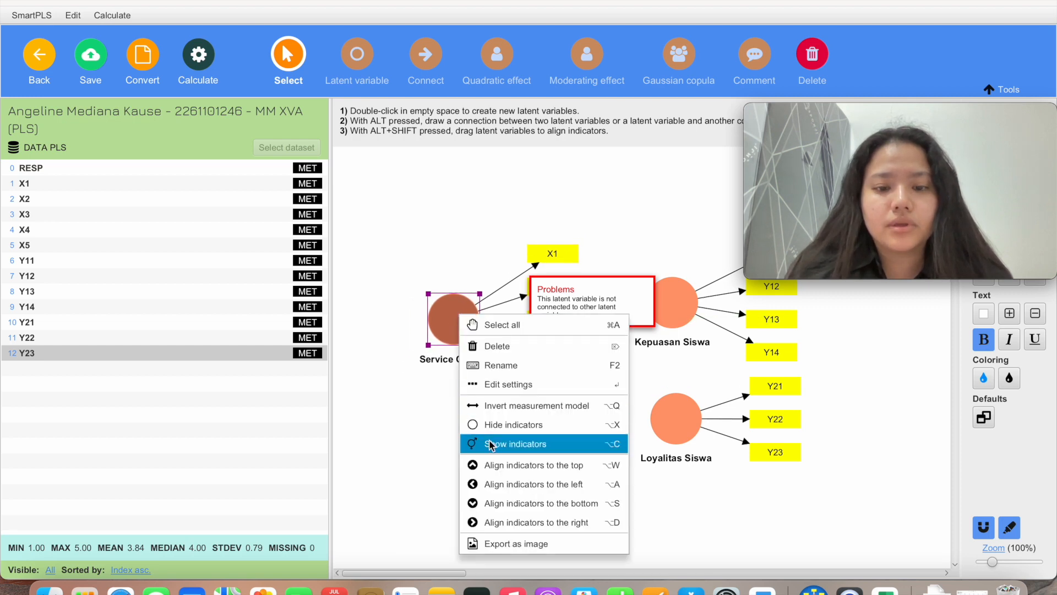
left_click(504, 483)
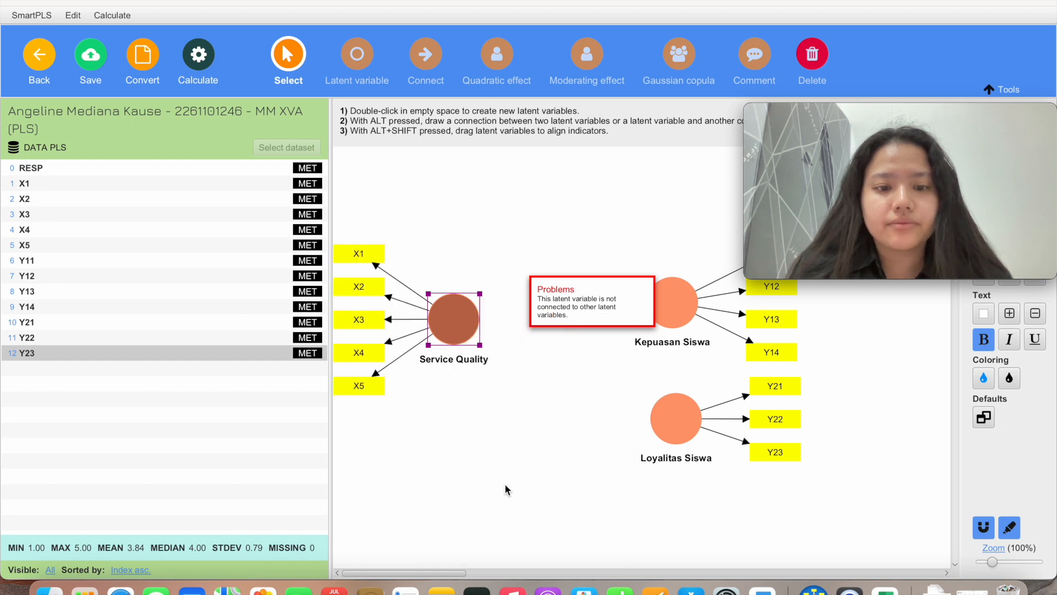
left_click_drag(480, 326, 533, 331)
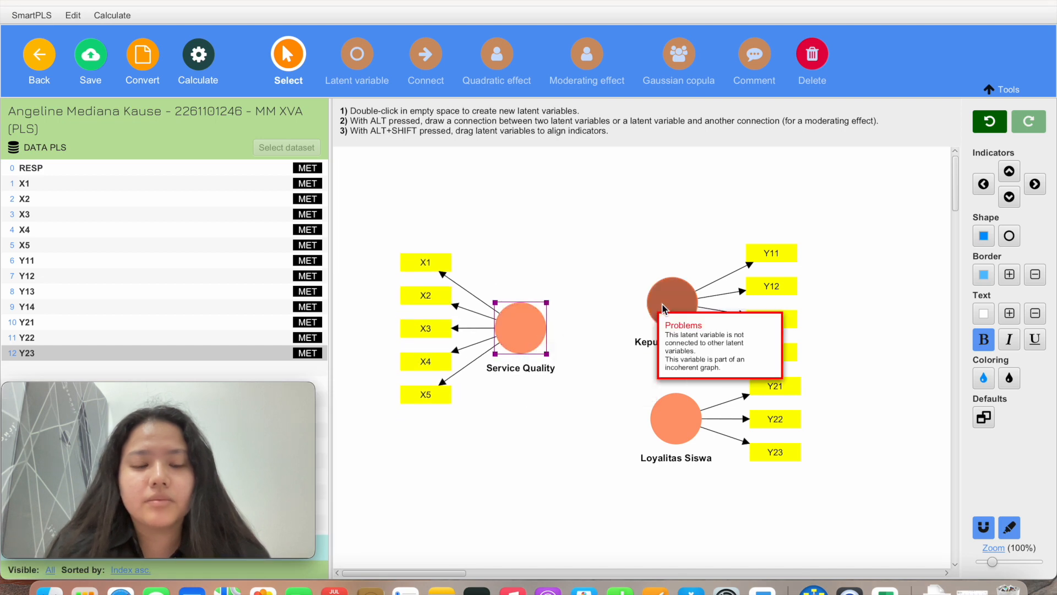
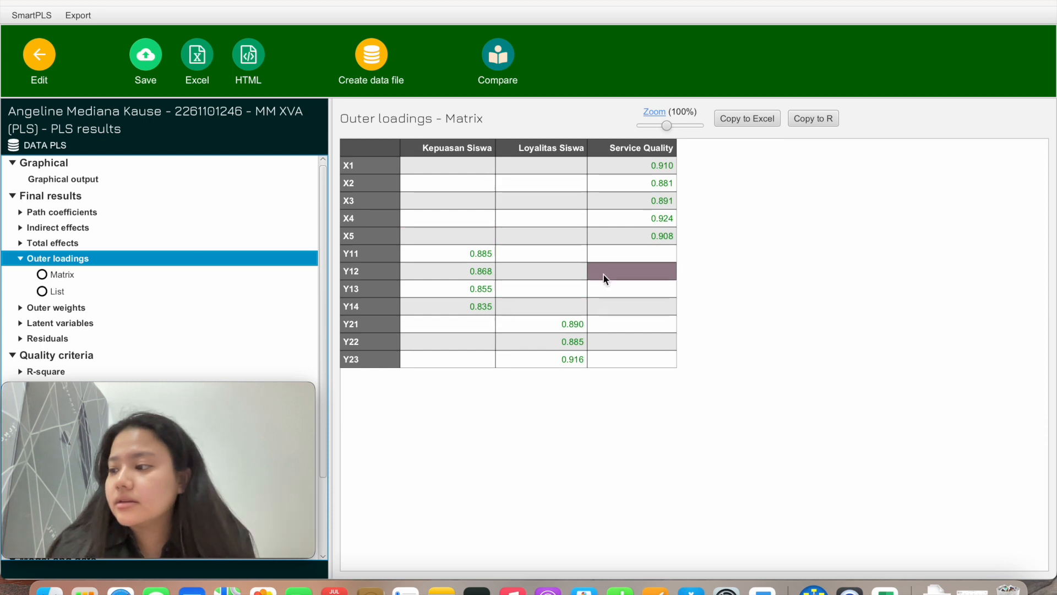
Open the R-square overview: Kepuasan Siswa 0.645 and Loyalitas Siswa 0.454
scroll(88, 287, "down", 3)
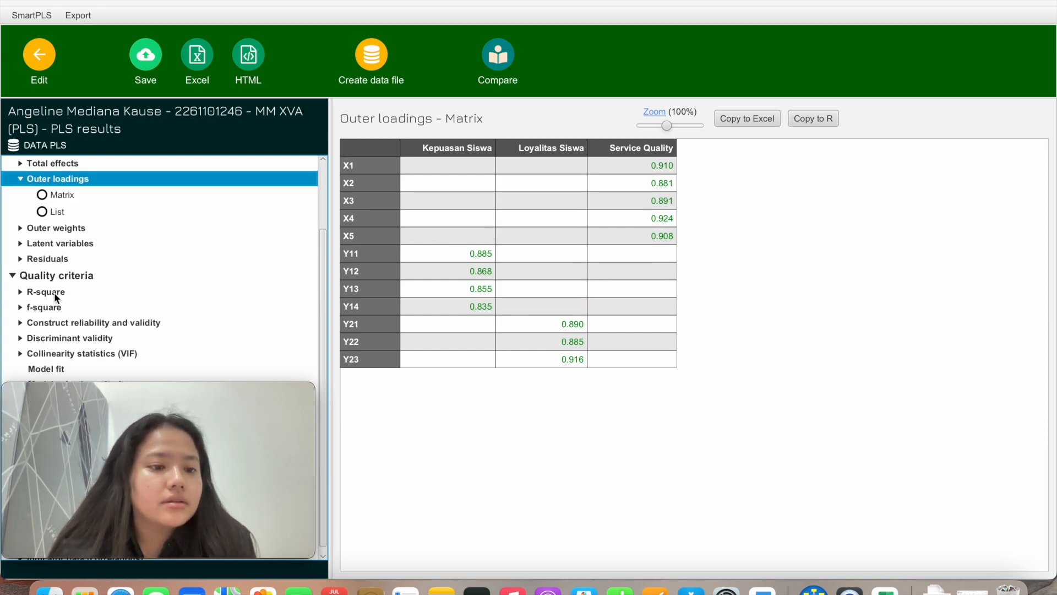
left_click(62, 294)
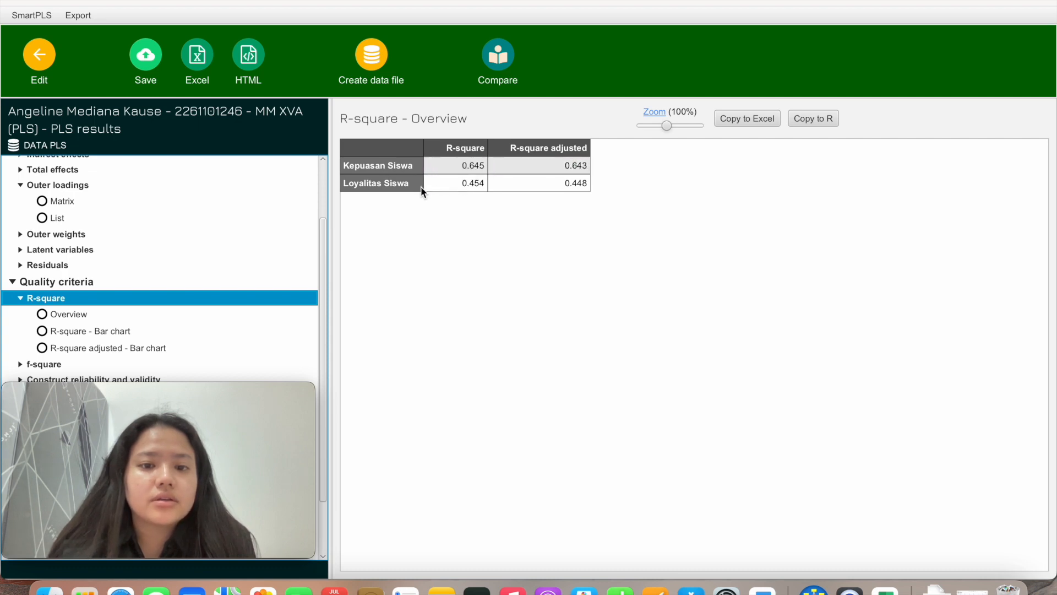
Show the outer-model VIF values, highlighting X4's high 5.077, then begin saving a report
scroll(241, 295, "down", 2)
scroll(240, 294, "down", 1)
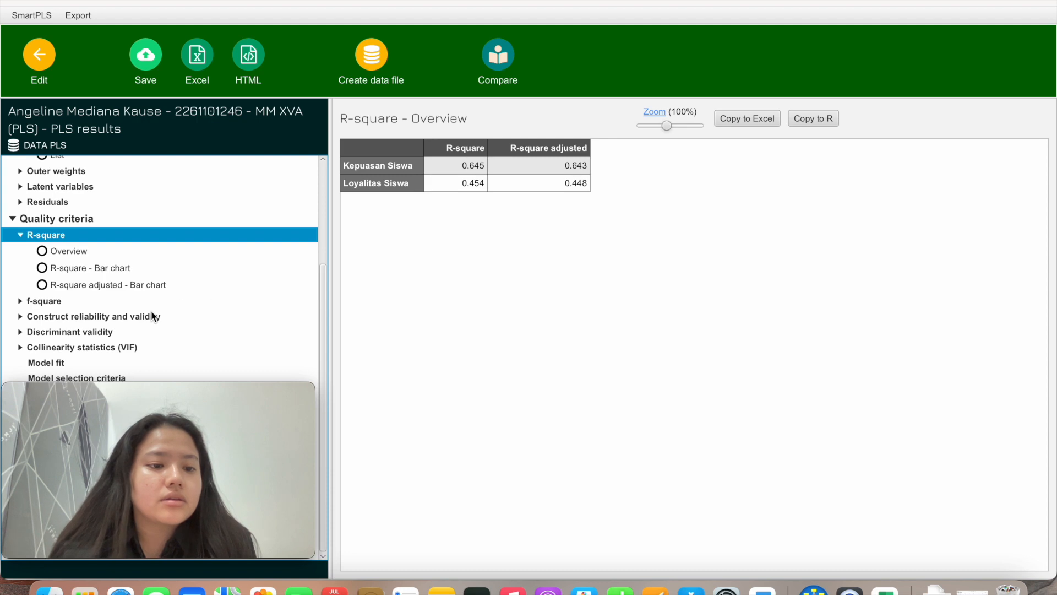
left_click(106, 352)
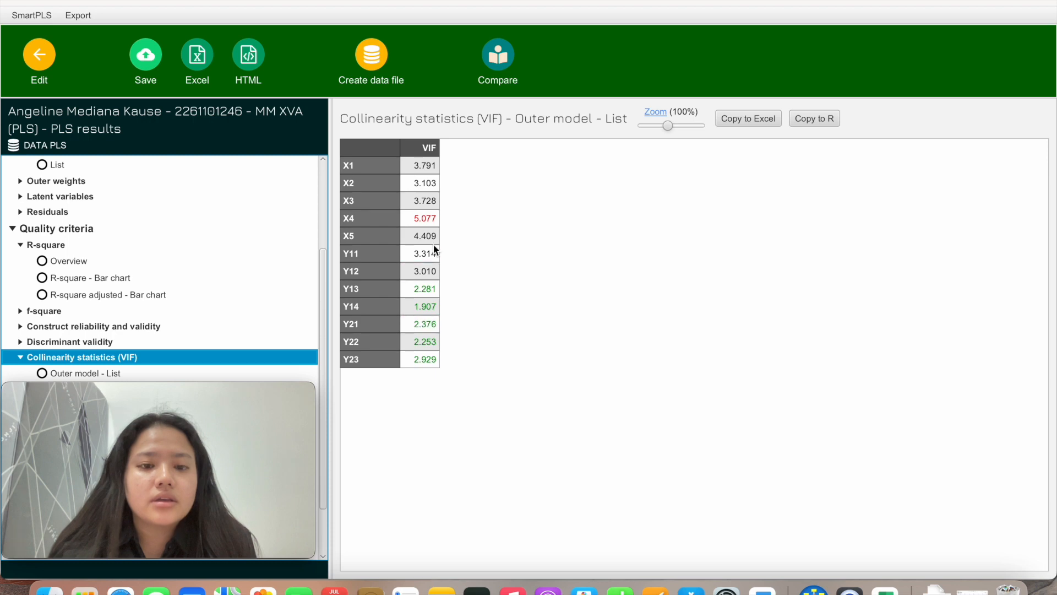
left_click(425, 218)
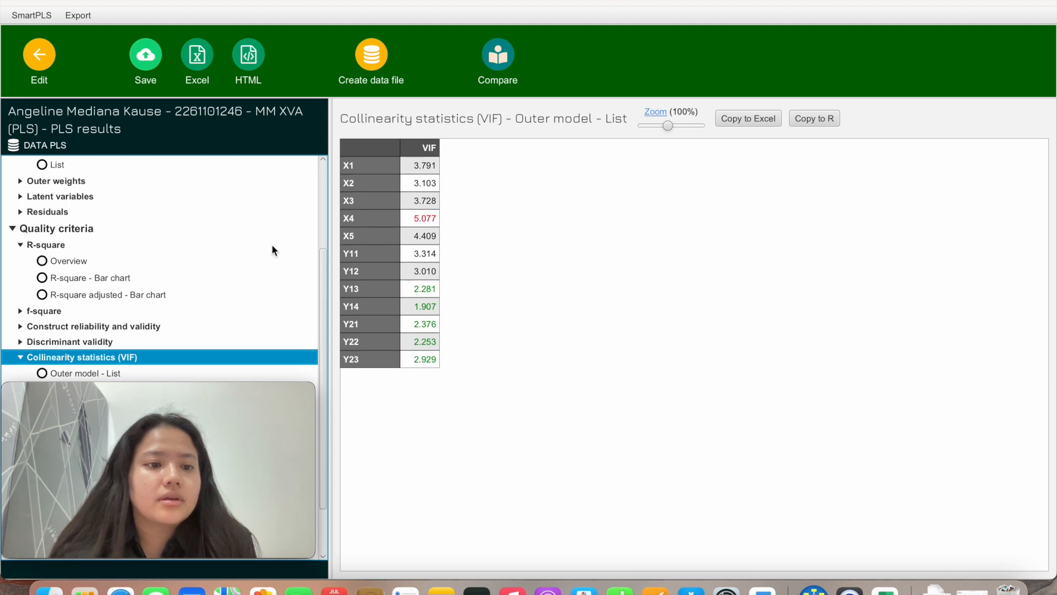
scroll(272, 245, "up", 5)
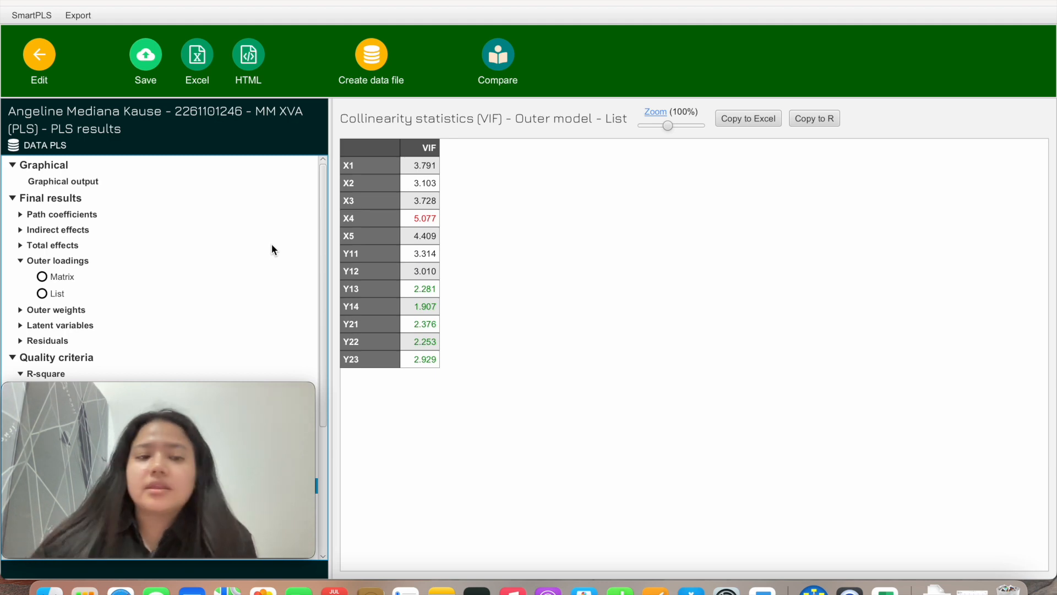
left_click(156, 59)
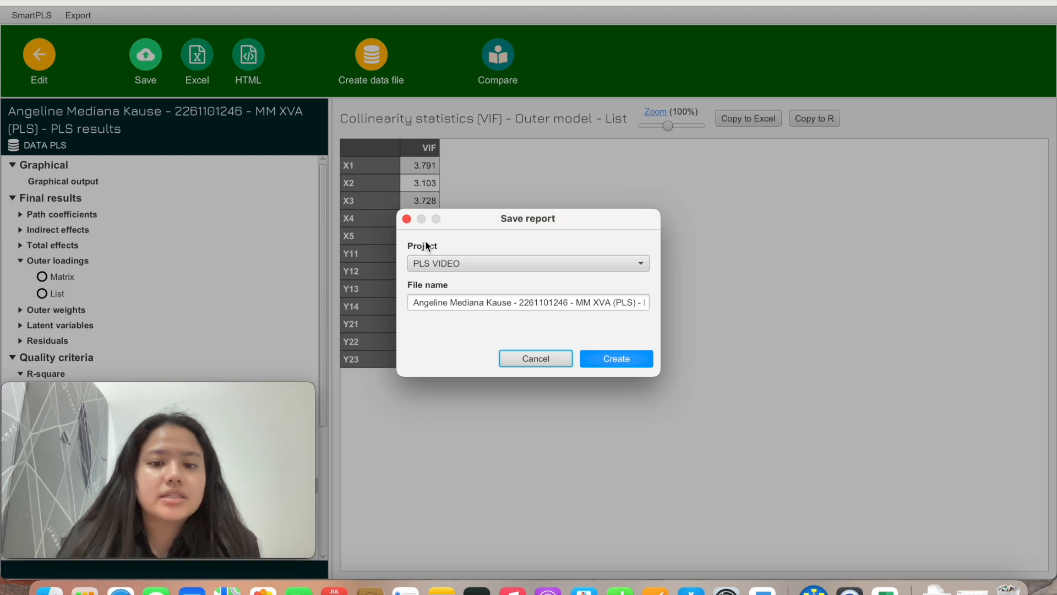
Save the PLS results as report 'PLS 1' in PLS VIDEO and return to the model editor
left_click(626, 303)
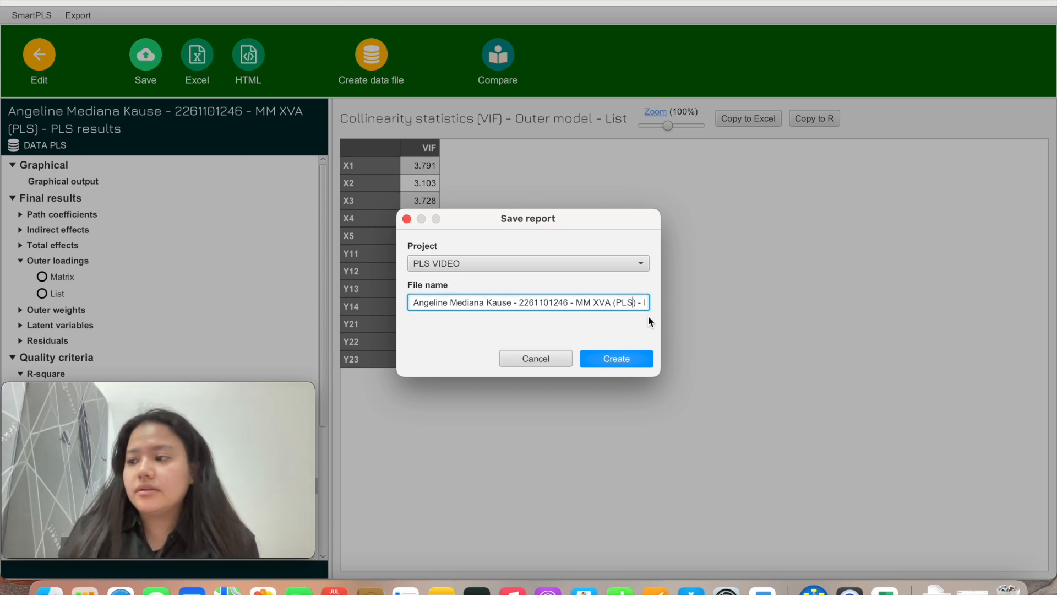
key("Right")
key("Right")
key("Right")
key("Right")
key("Right")
key("Right")
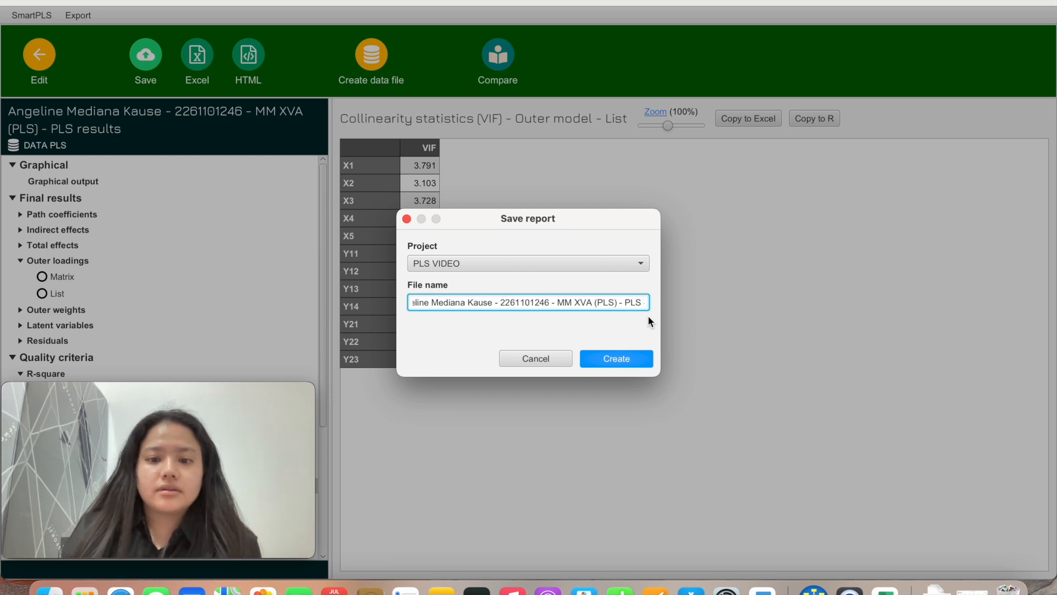
type("-")
key("BackSpace")
type("1")
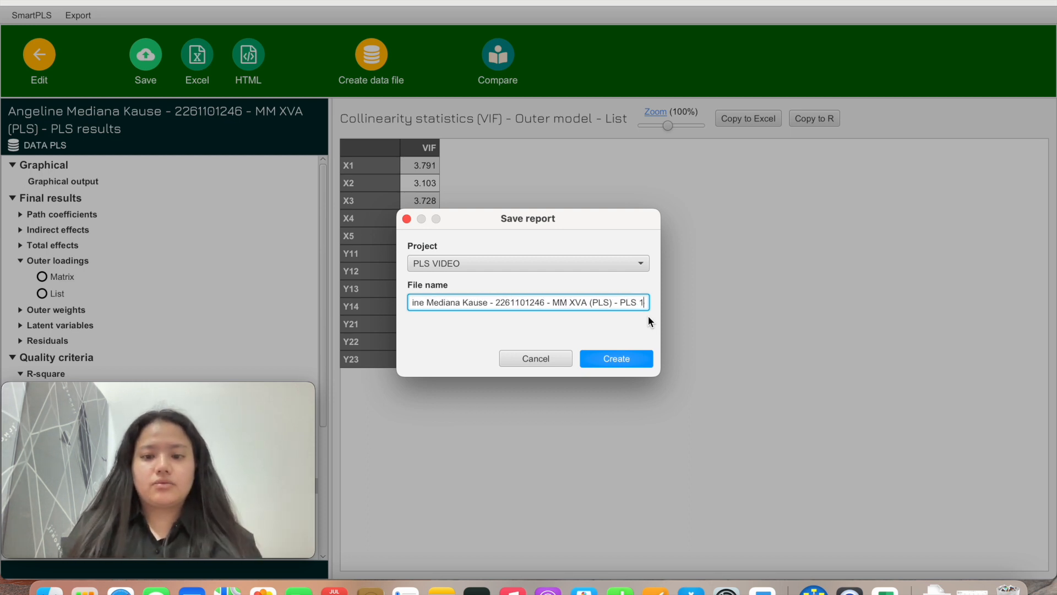
left_click(644, 361)
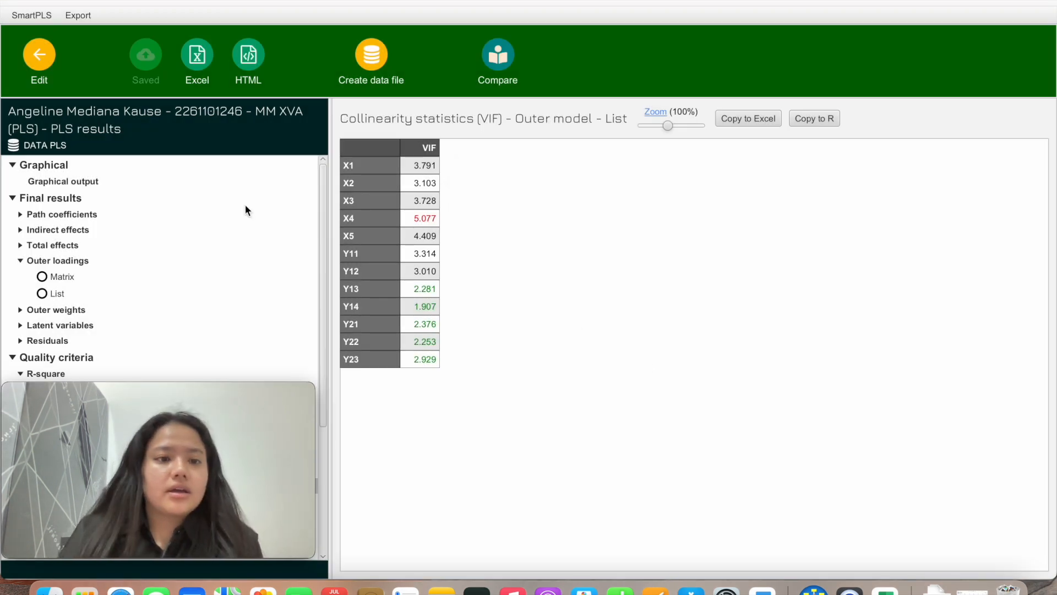
left_click(47, 58)
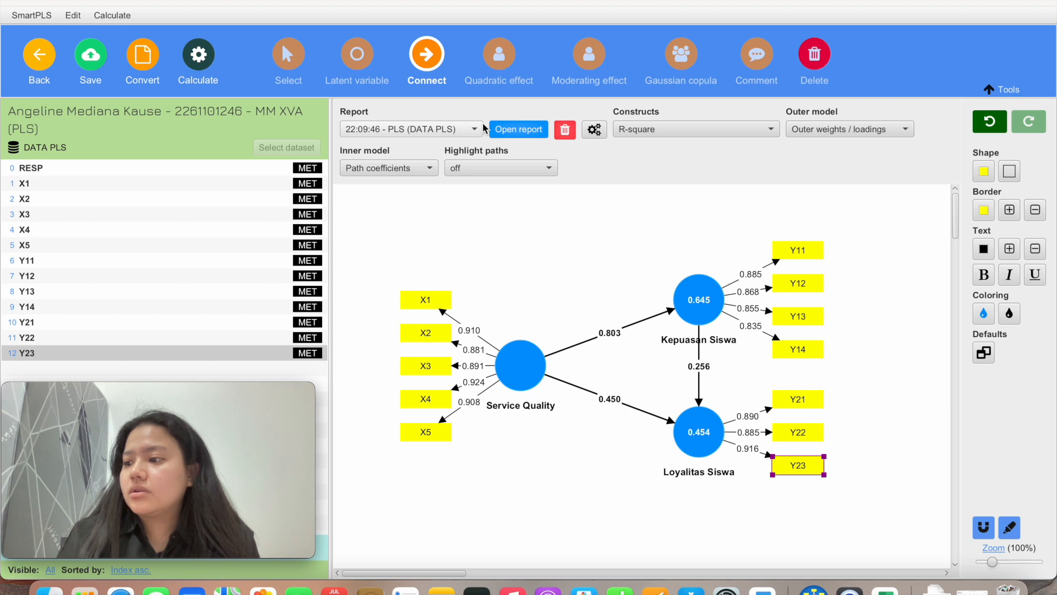
Export the PLS results to an Excel workbook with model image and graphs, adding ' 1' to the name
left_click(520, 131)
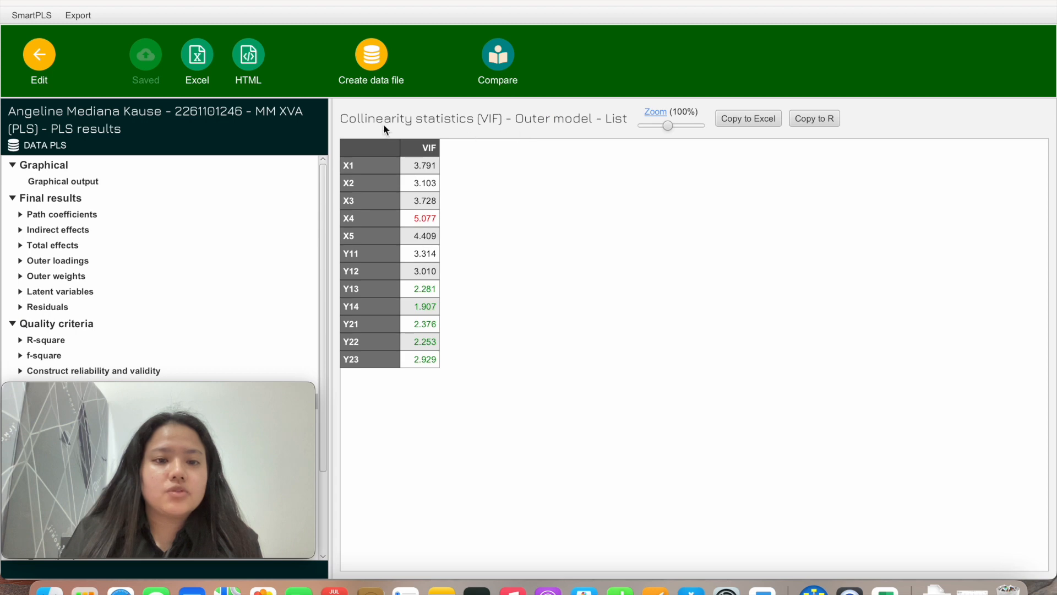
left_click(200, 62)
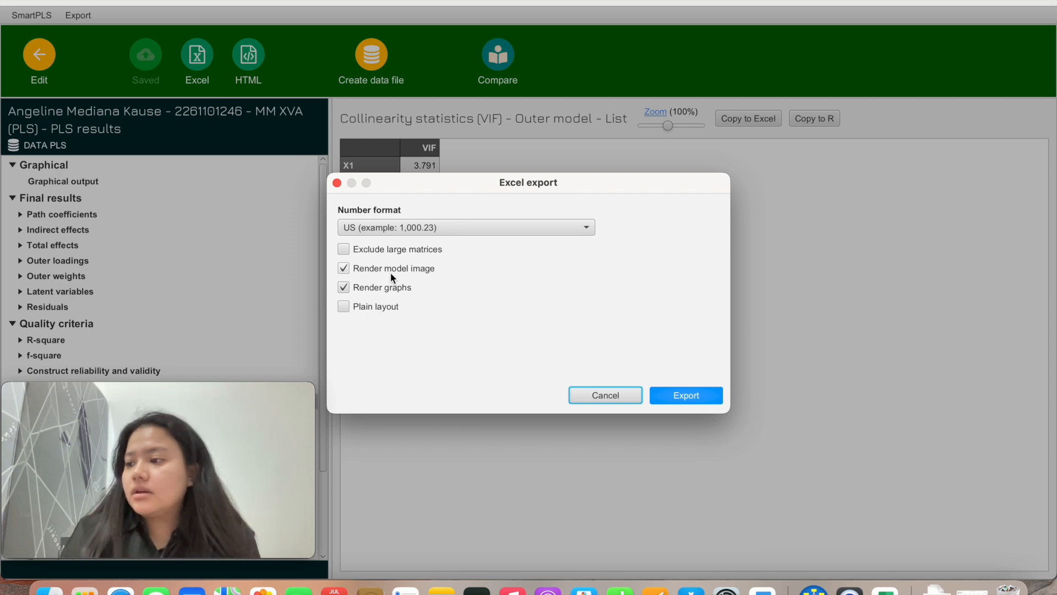
left_click(687, 395)
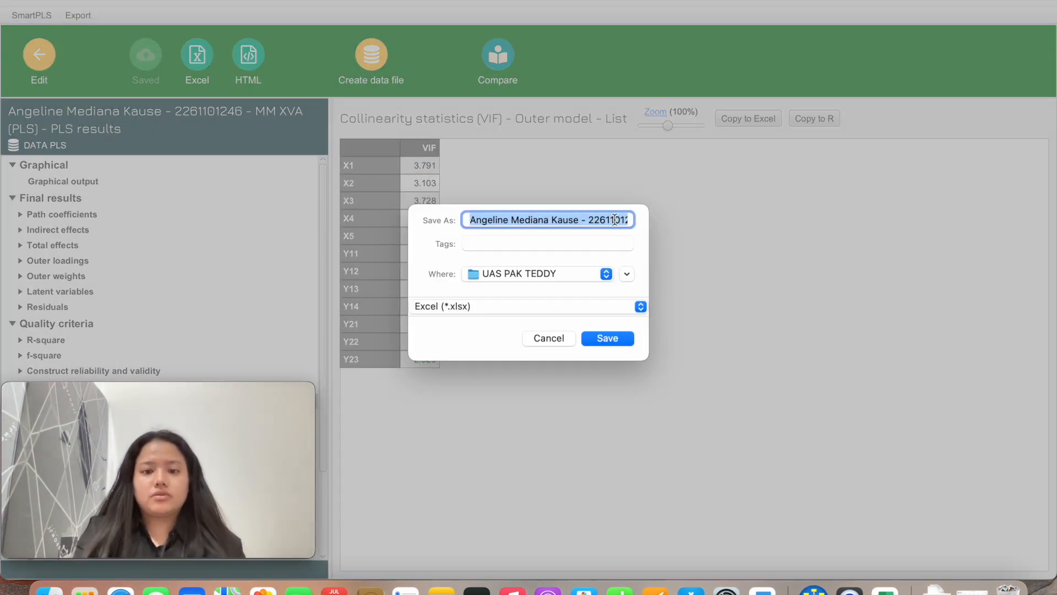
left_click(616, 220)
key("Right")
key("Right")
key("Right")
key("Right")
key("Right")
key("Right")
key("Right")
key("Right")
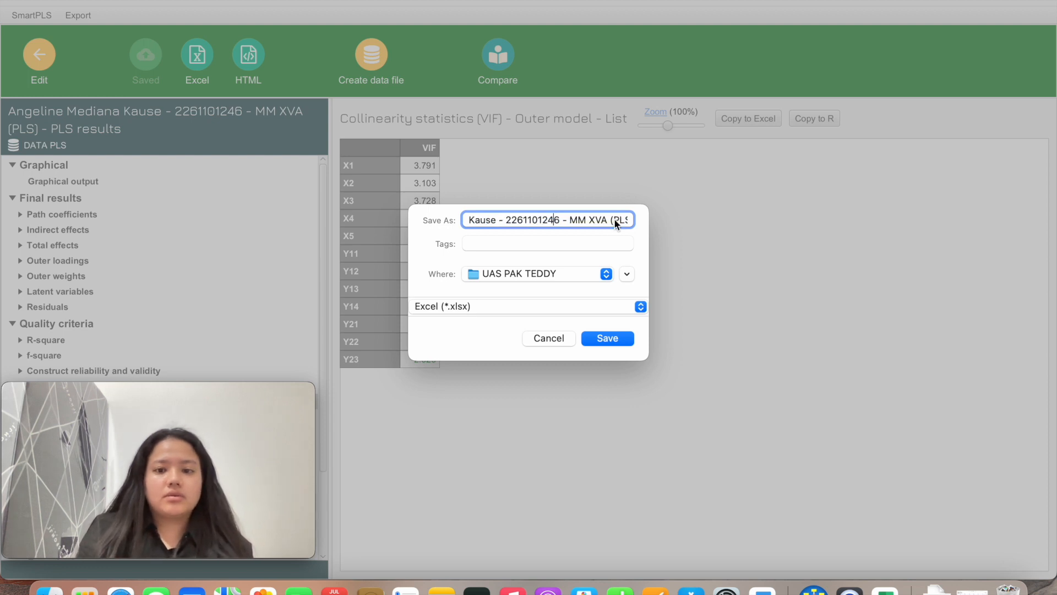
key("Right")
key("Right")
key("Right")
key("Right")
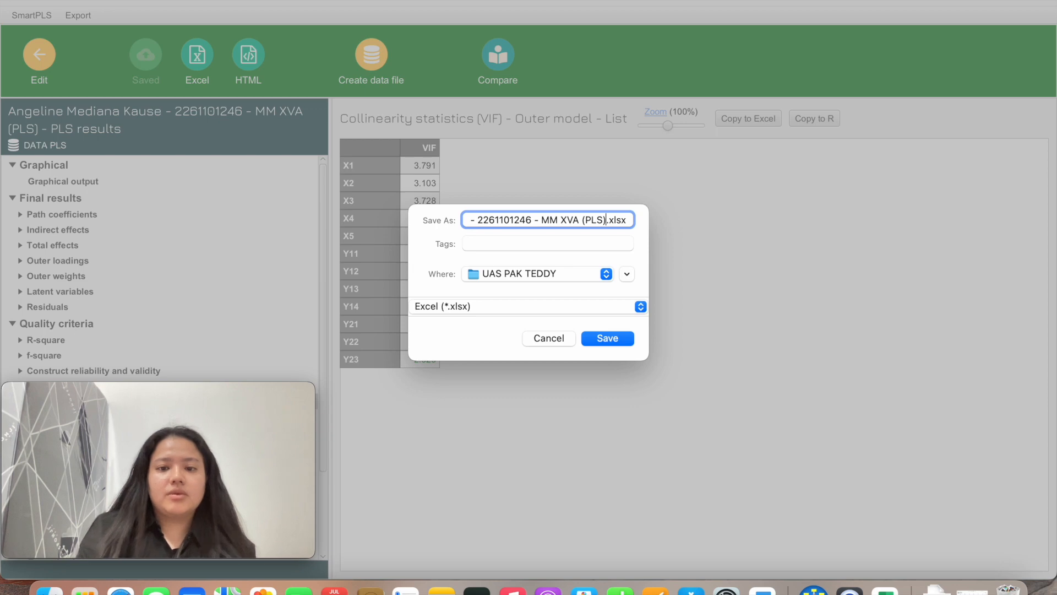
type("1")
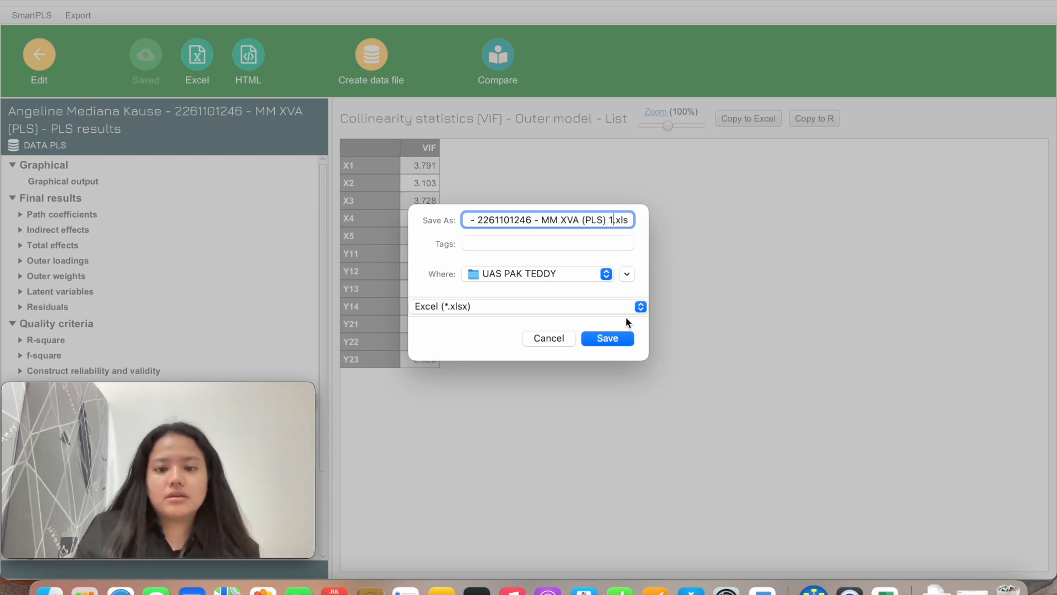
left_click(608, 338)
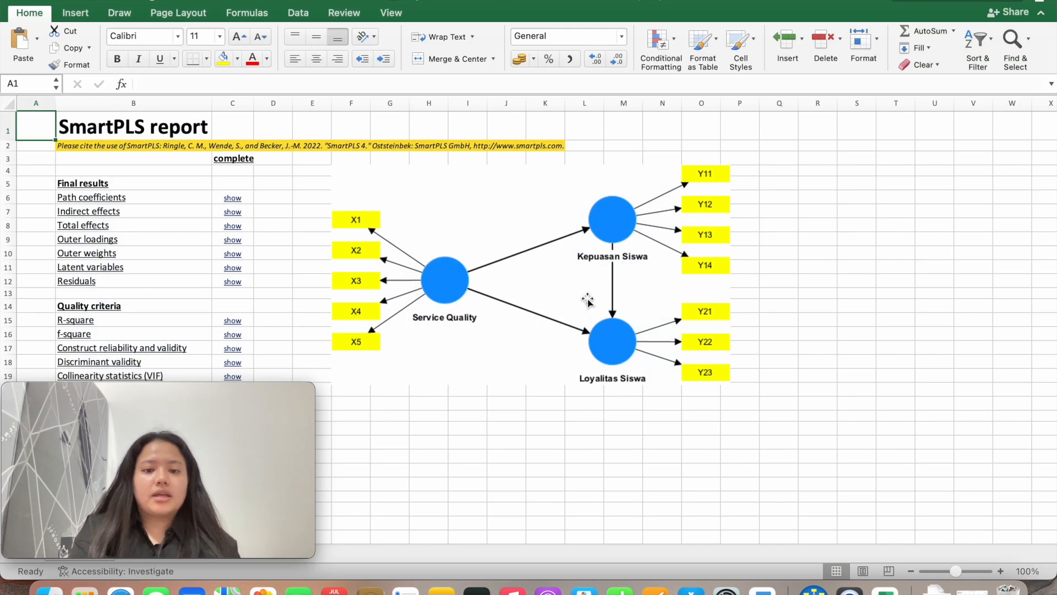
Scroll through the exported SmartPLS report in Excel, then switch back to SmartPLS
scroll(547, 455, "down", 4)
scroll(548, 456, "down", 6)
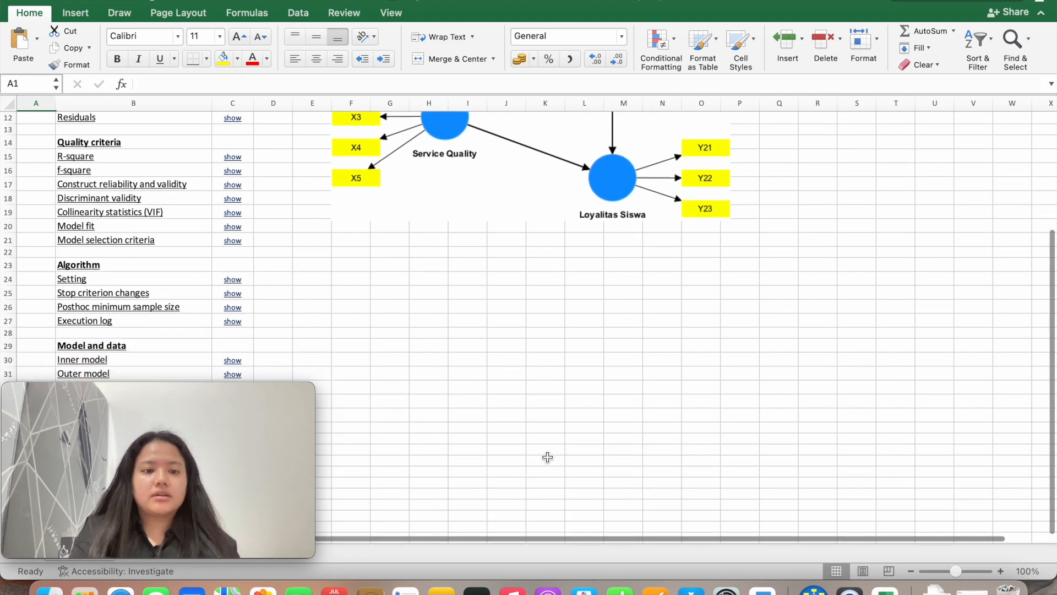
scroll(547, 456, "up", 10)
scroll(547, 457, "down", 1)
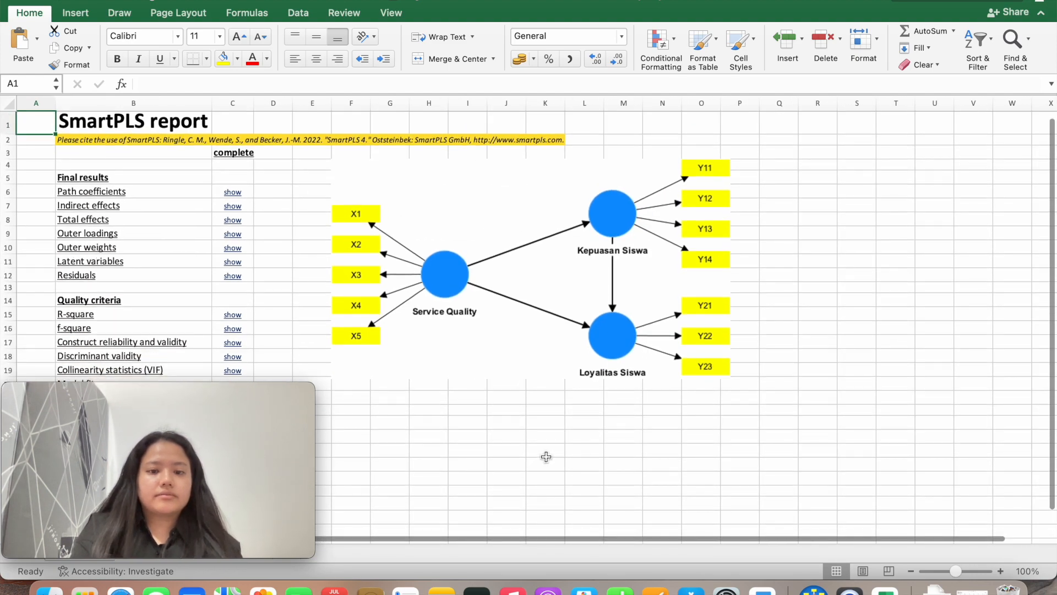
key("ctrl+Up")
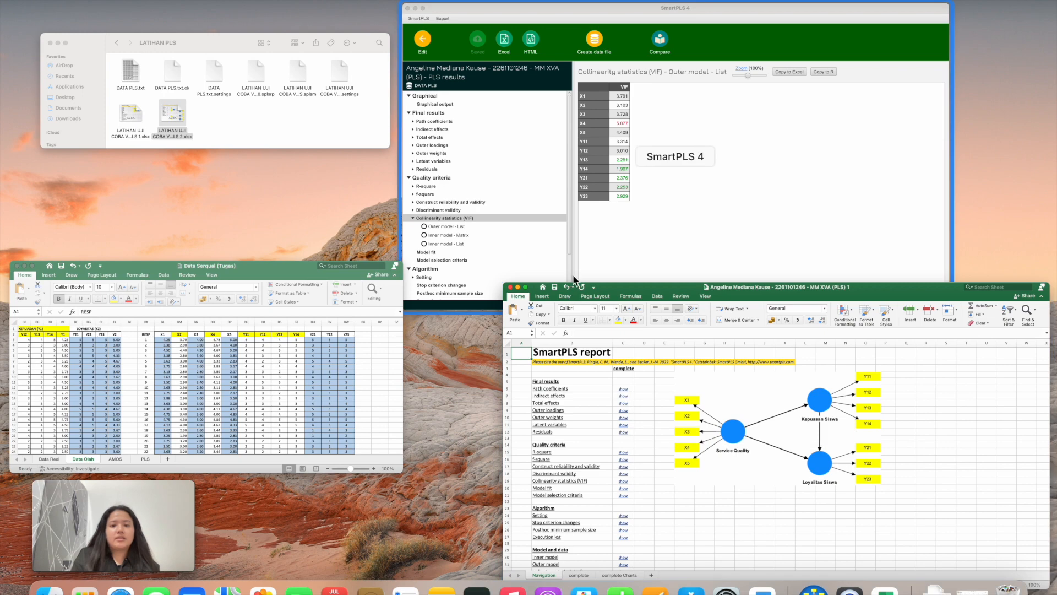
left_click(622, 235)
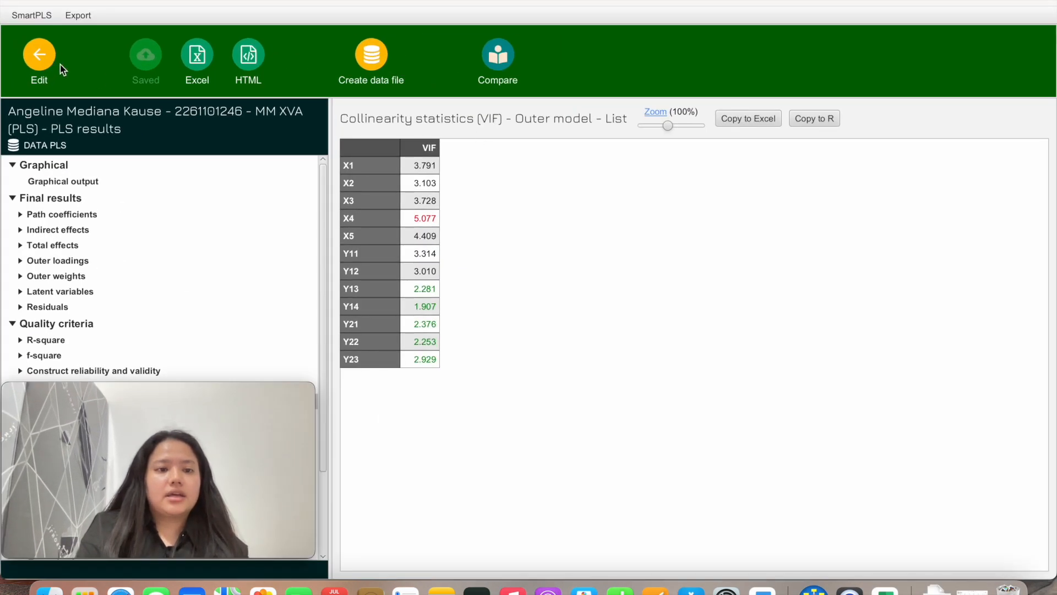
Run bootstrapping on the path model with 5000 subsamples
left_click(50, 63)
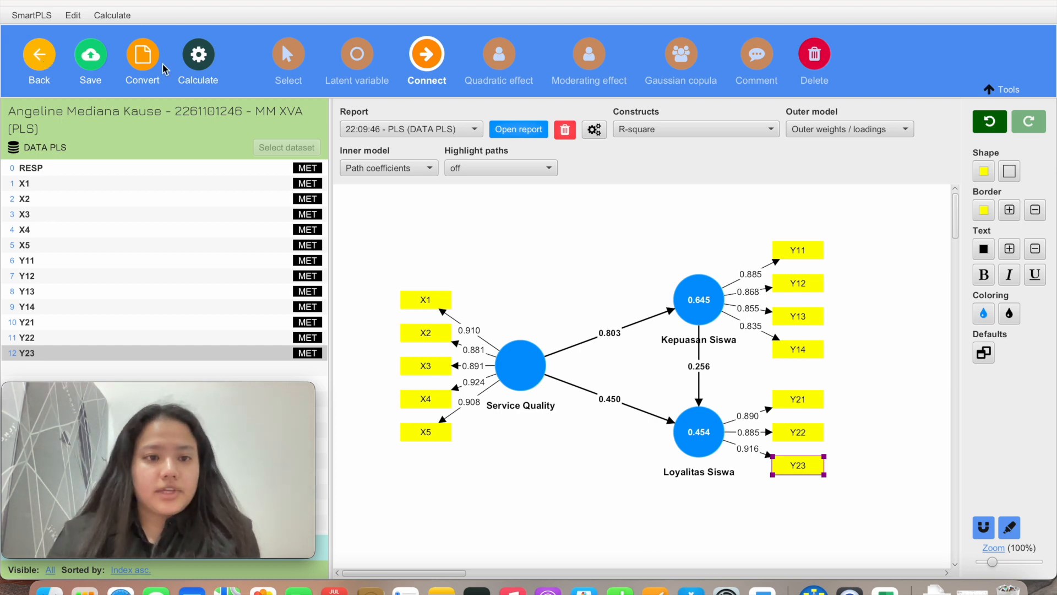
left_click(200, 64)
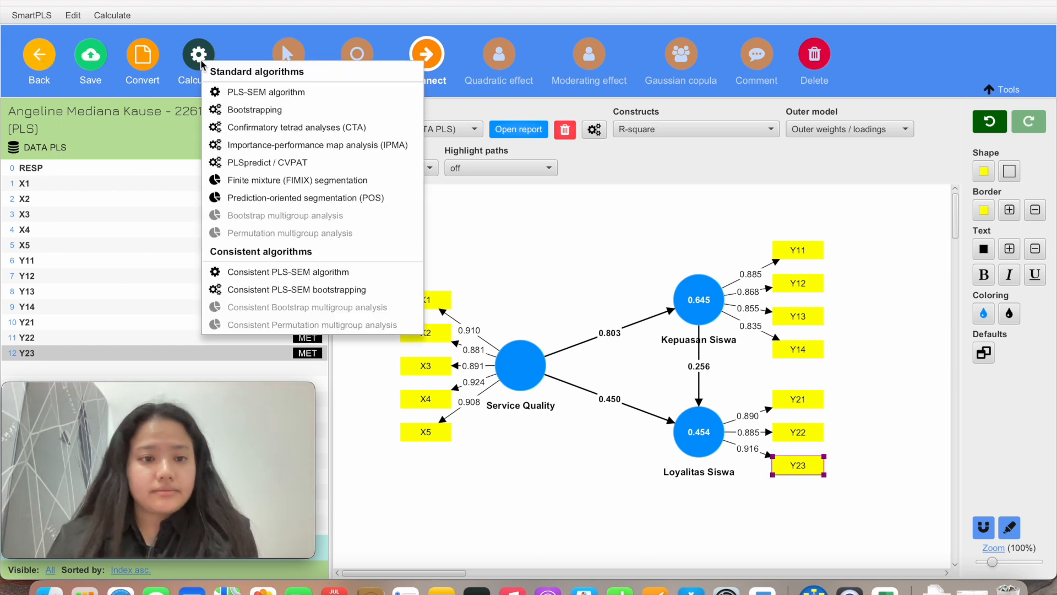
left_click(220, 111)
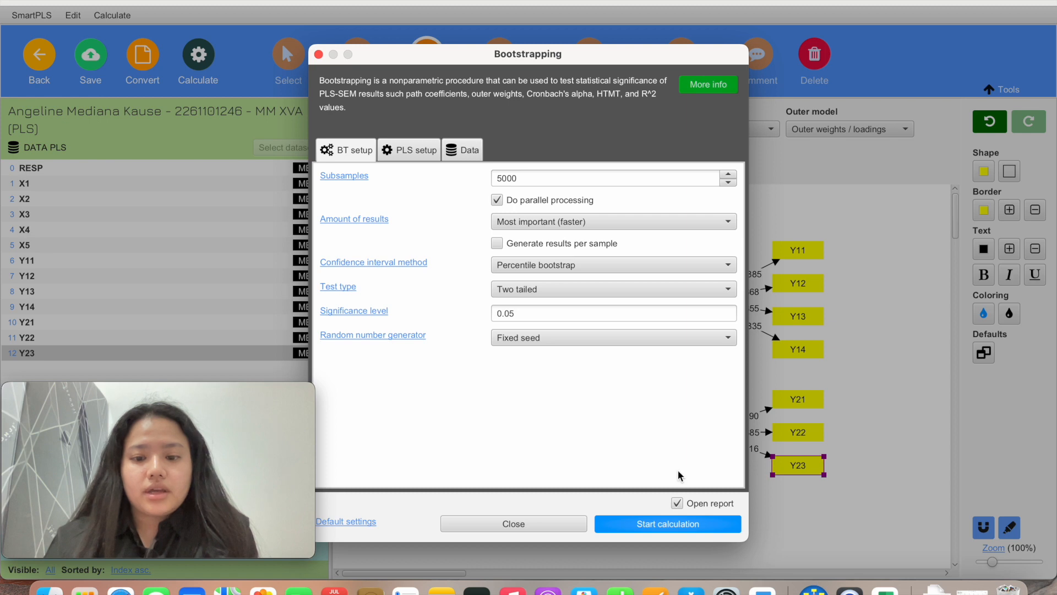
left_click(687, 527)
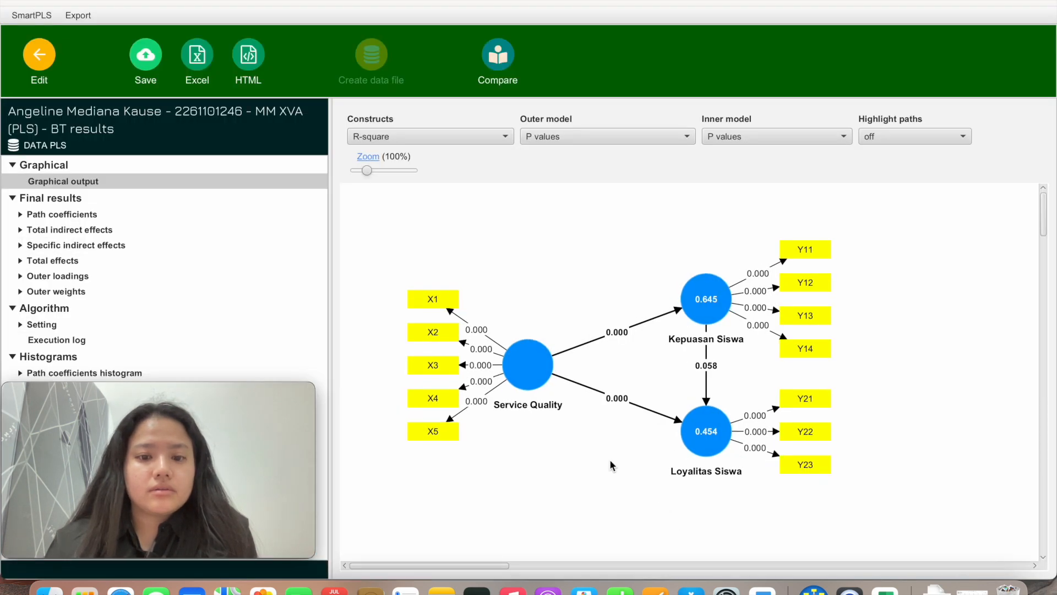
Display outer loadings and path coefficients with p values, and open the path coefficients table
left_click(542, 362)
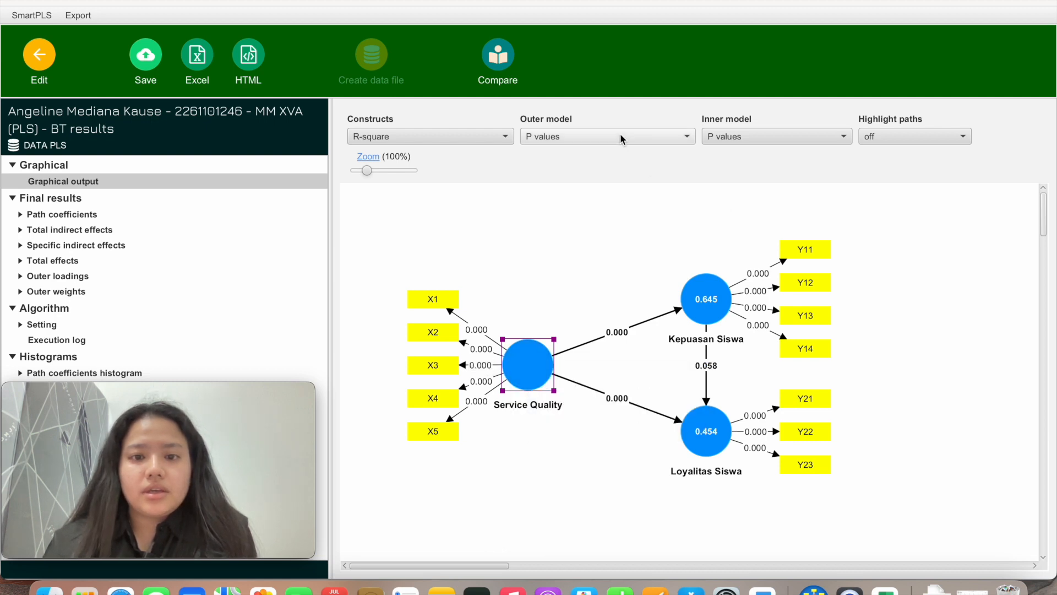
left_click(592, 138)
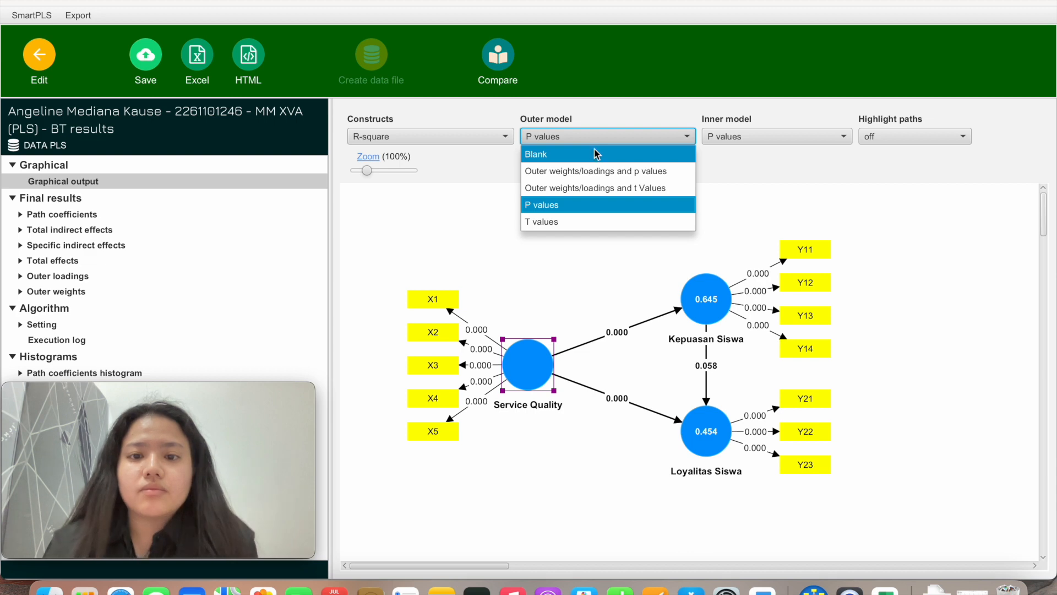
left_click(600, 172)
left_click(772, 136)
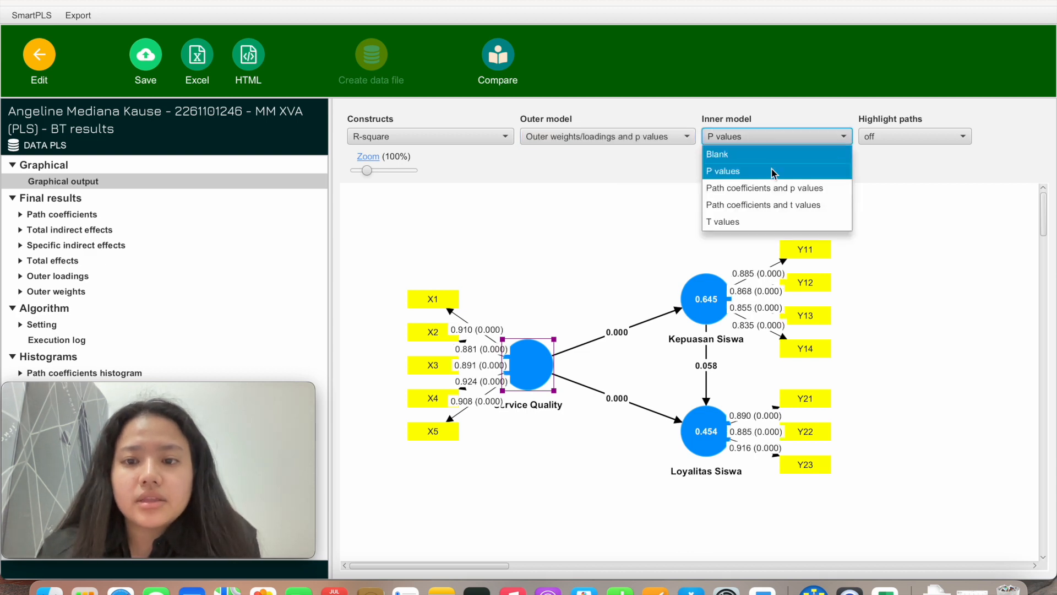
left_click(777, 189)
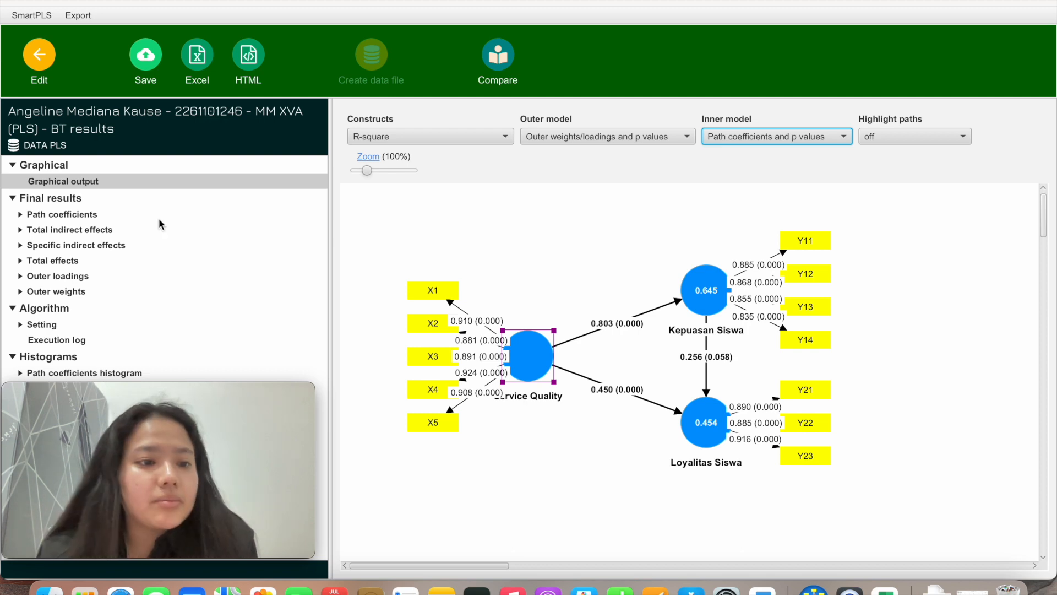
left_click(87, 215)
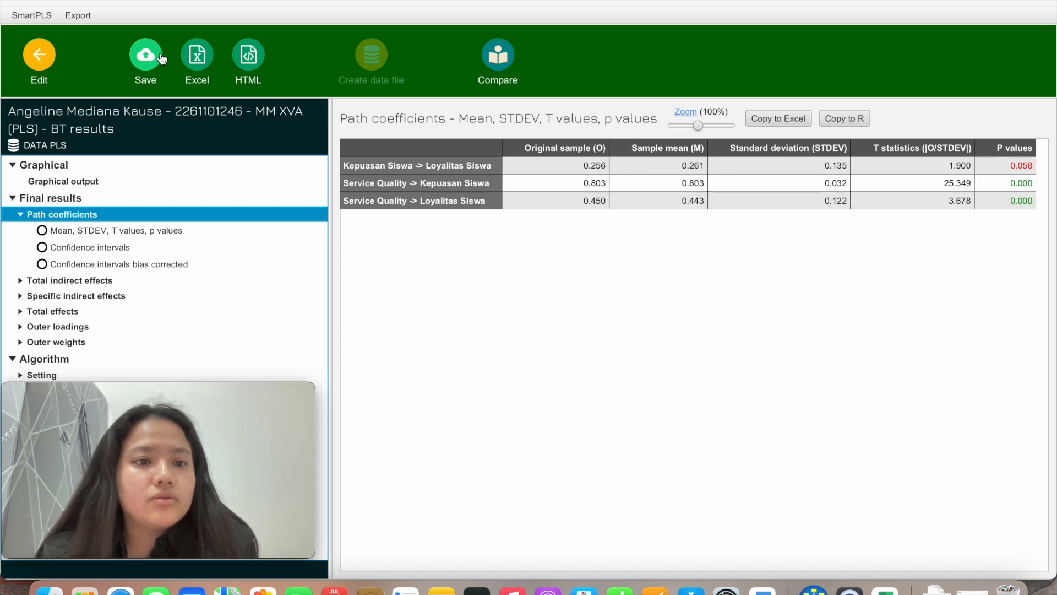
Save the bootstrap results as report 'BT - 2023-07-08' marked 'PLS 2' in PLS VIDEO
left_click(150, 69)
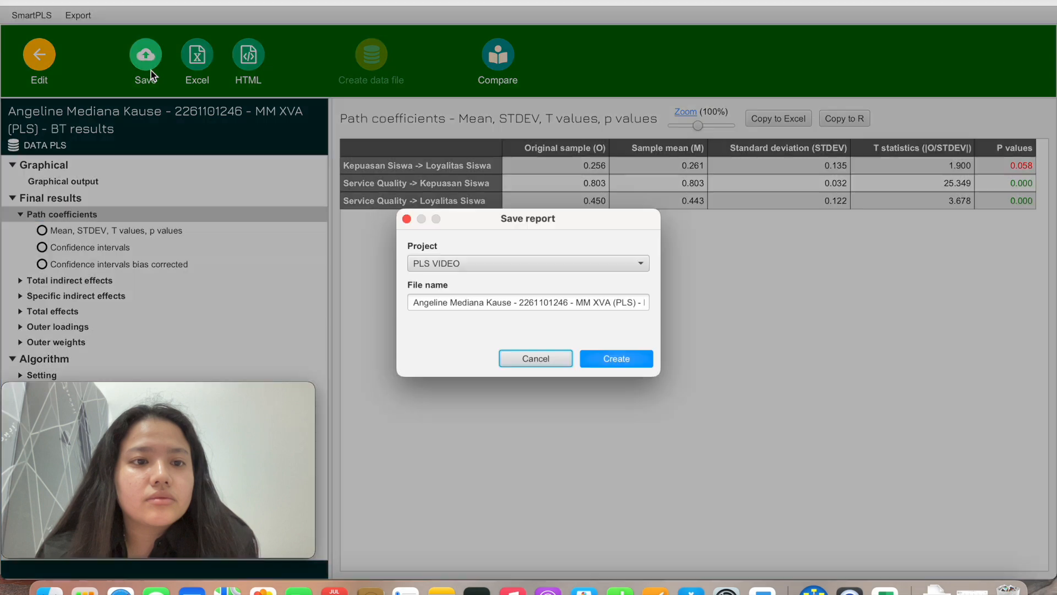
left_click(628, 303)
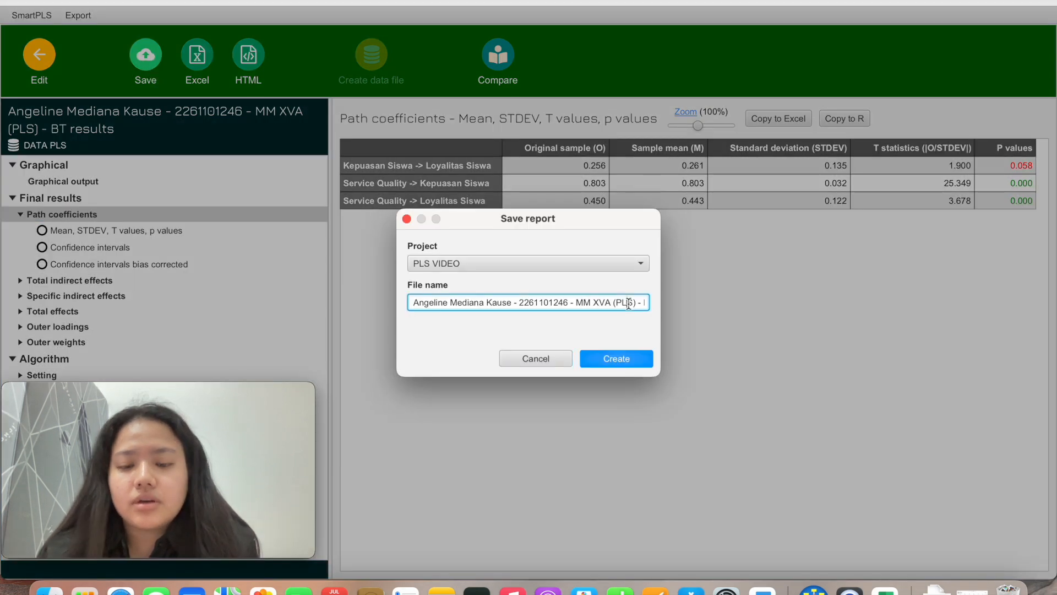
type("BT - ")
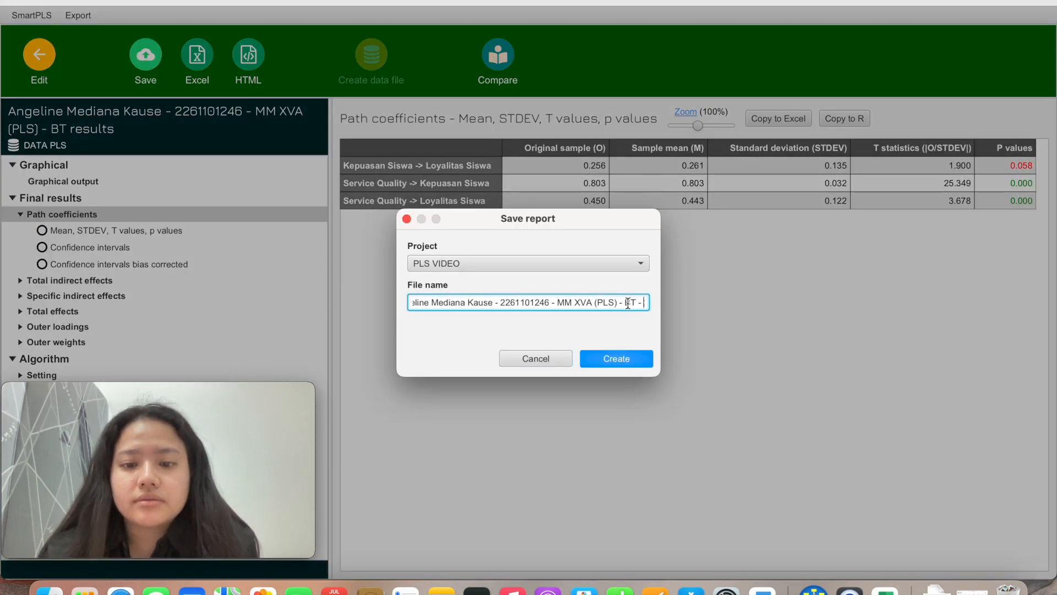
type("2023")
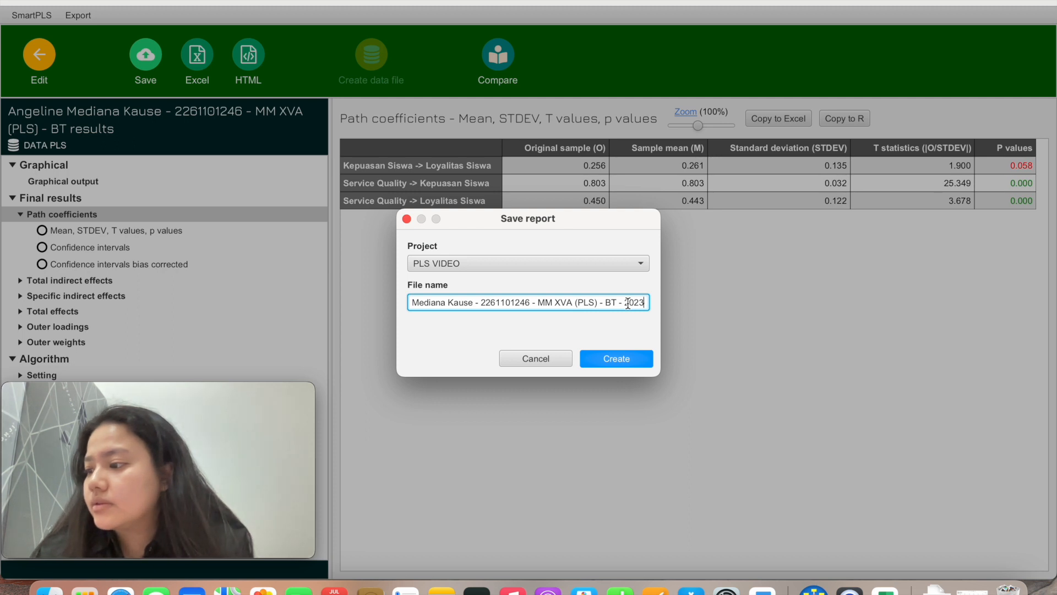
type("-0")
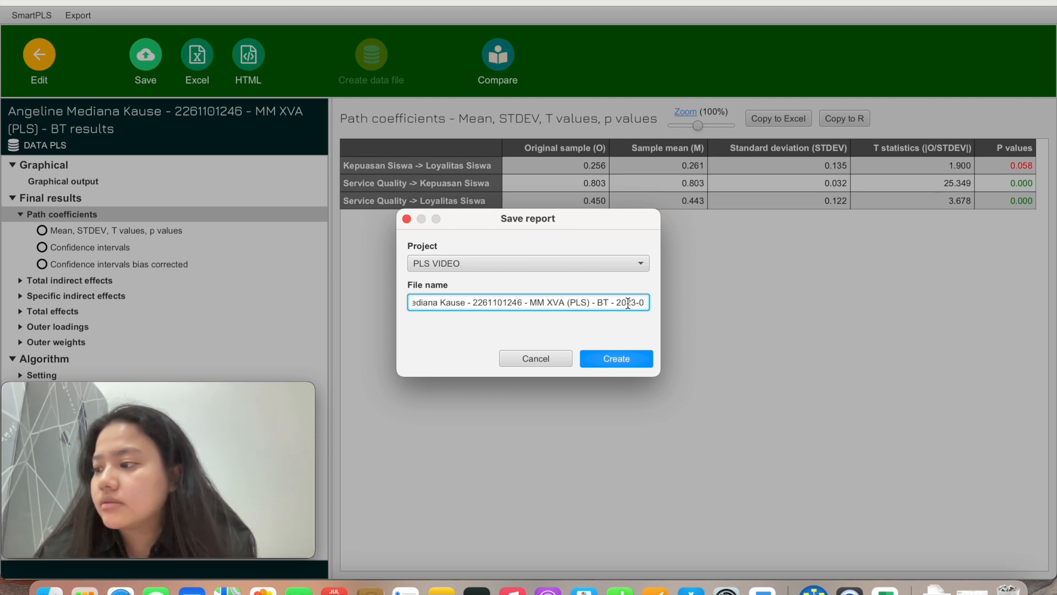
type("7-08")
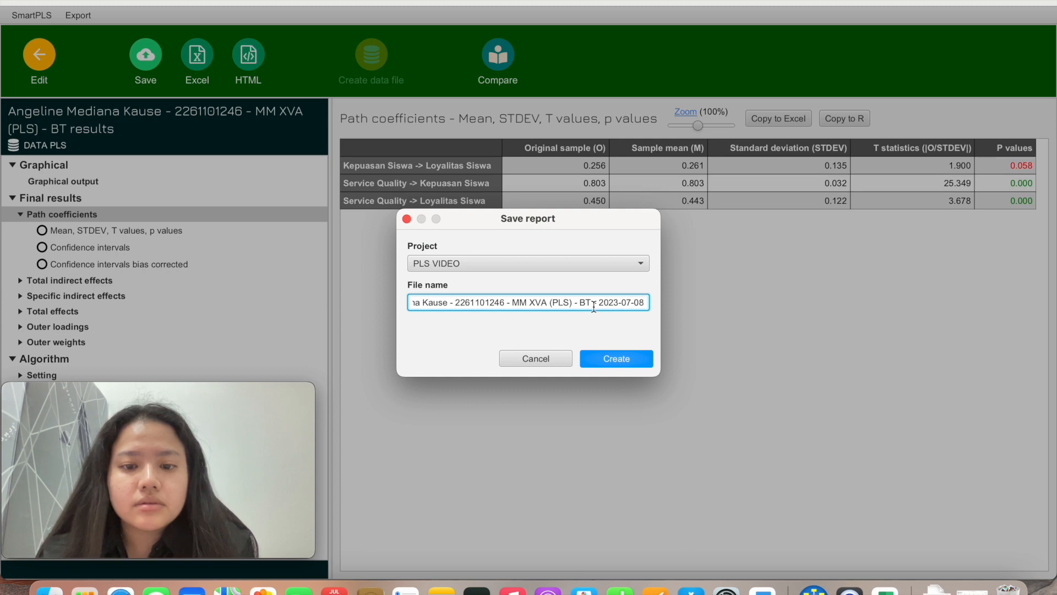
key("Left")
key("Left")
key("Left")
key("Left")
key("Left")
key("Left")
key("Left")
key("Left")
key("Left")
key("Left")
key("Left")
key("Left")
key("Left")
key("Left")
key("Left")
key("Left")
key("Left")
key("Left")
key("Left")
type("2")
left_click(610, 357)
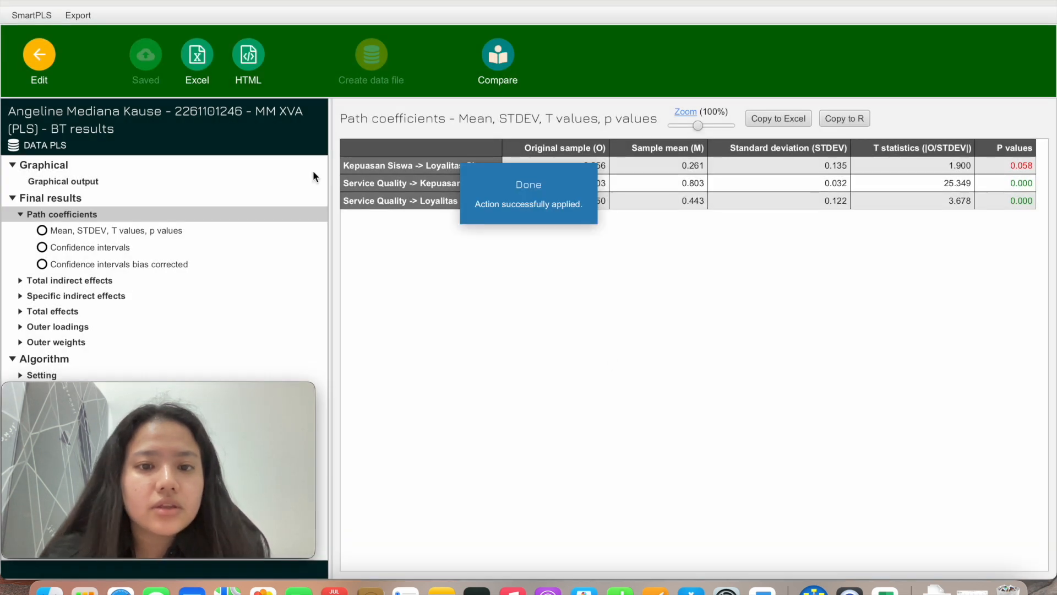
left_click(198, 63)
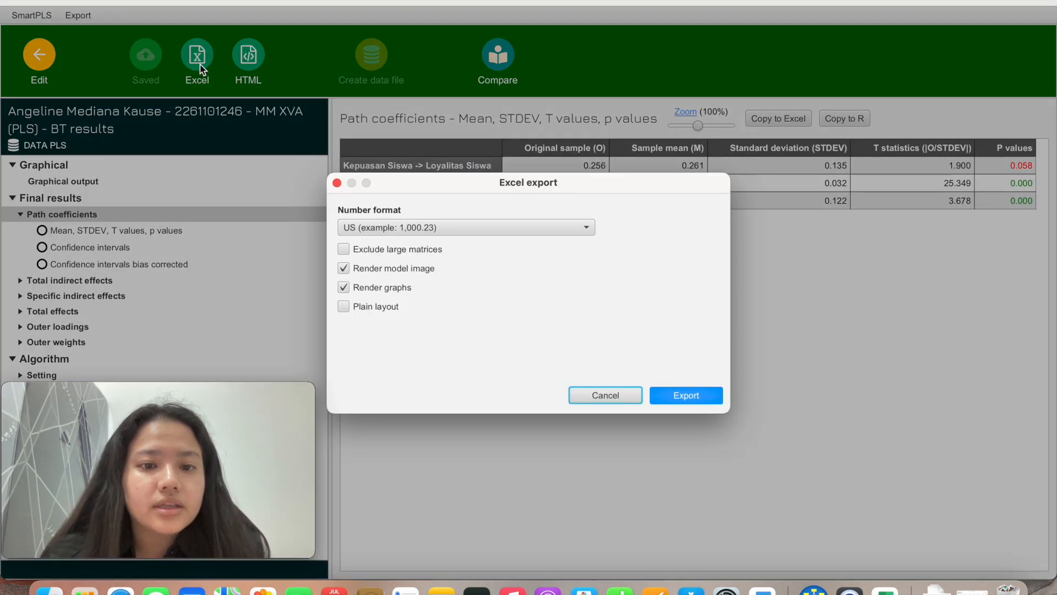
Export the bootstrap results to an .xlsx workbook named with 'PLS 2'
left_click(685, 394)
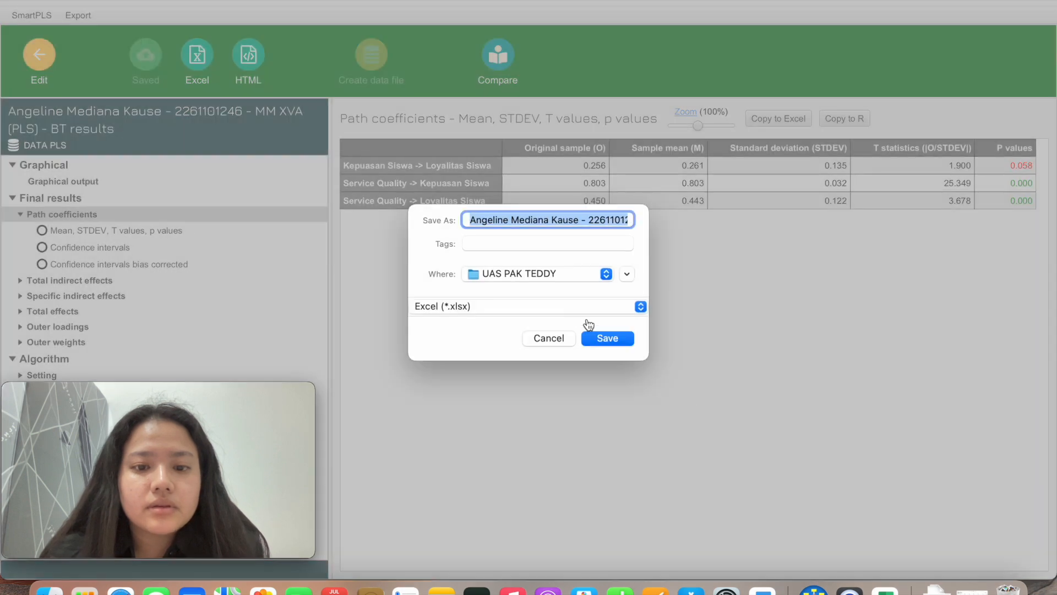
left_click(585, 219)
key("Right")
key("Right")
key("Right")
key("Right")
key("Right")
key("Right")
key("Right")
key("Right")
key("Right")
key("Right")
key("Right")
key("Right")
key("Right")
key("Right")
key("Right")
key("Right")
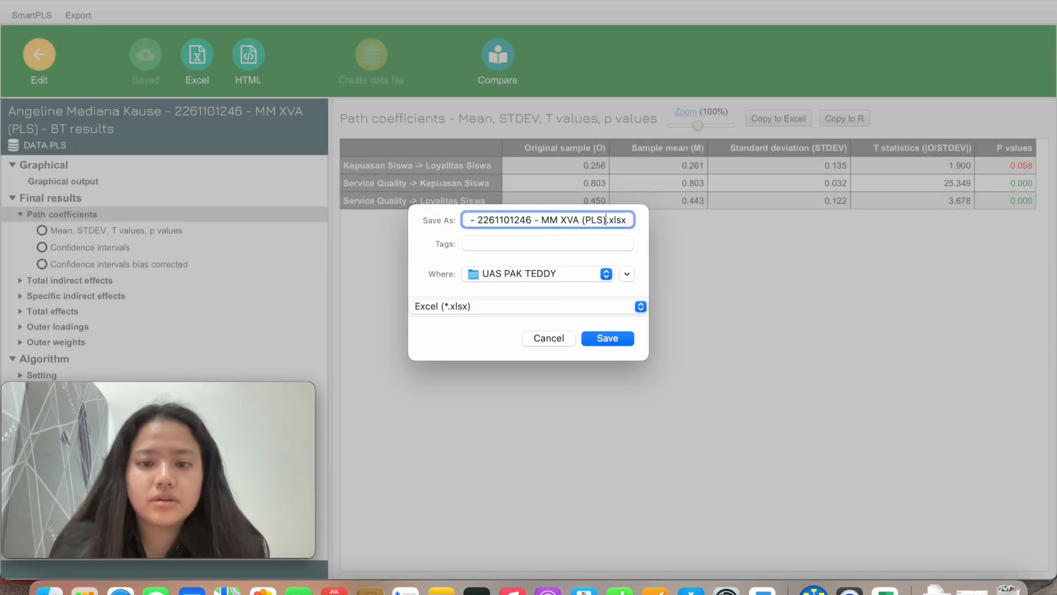
type("2")
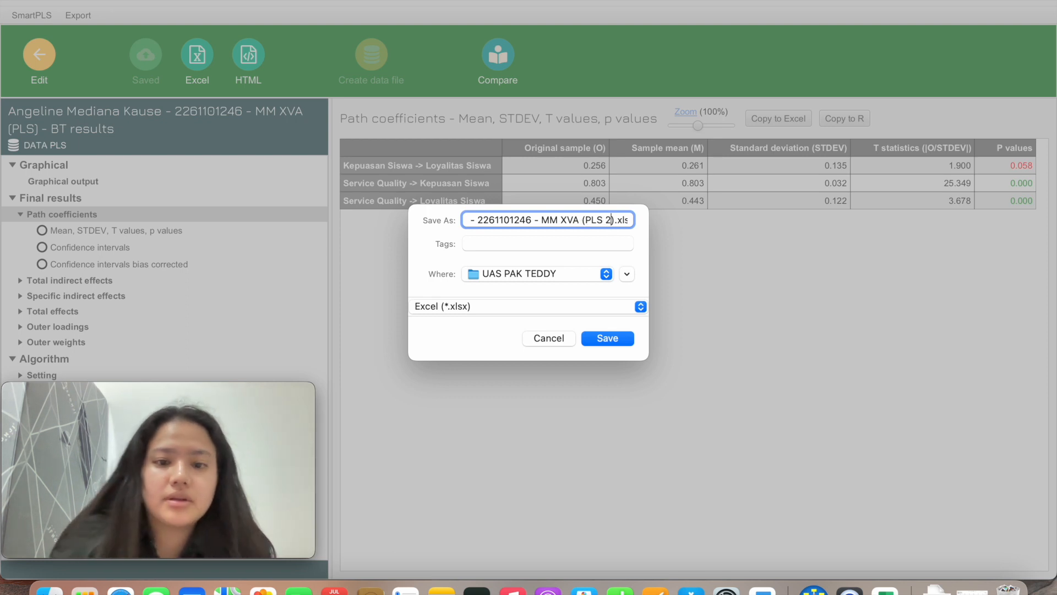
left_click(620, 339)
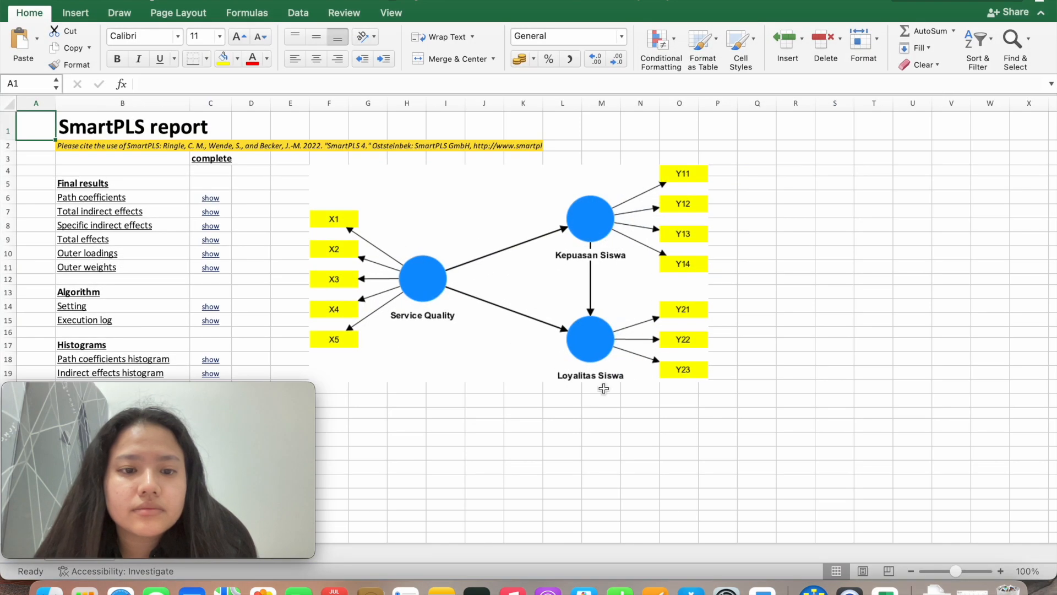
Inspect the model diagram in the exported PLS 2 workbook, then switch back to SmartPLS
scroll(603, 388, "down", 3)
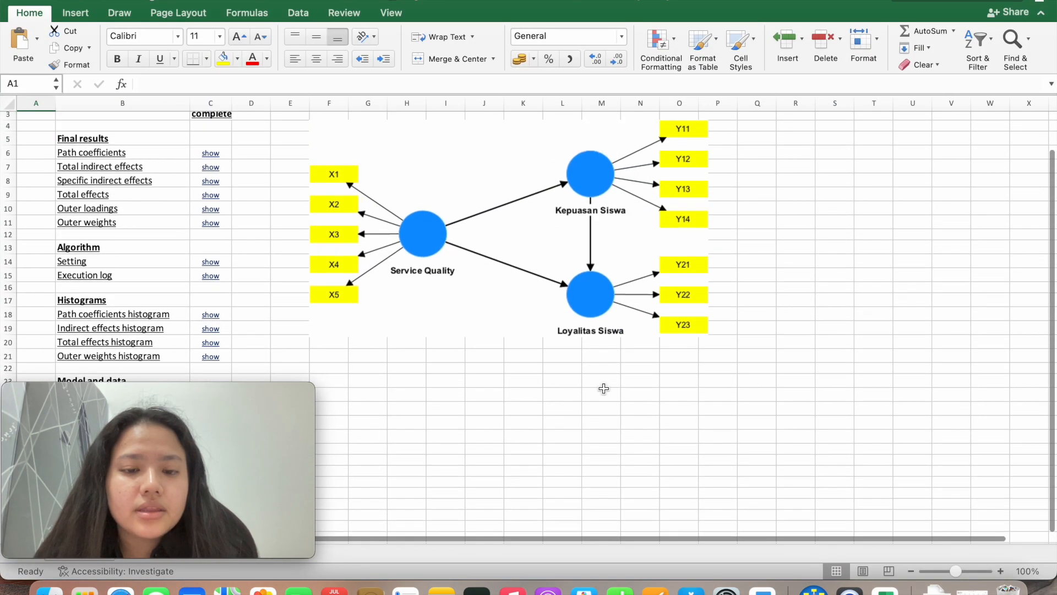
left_click(507, 300)
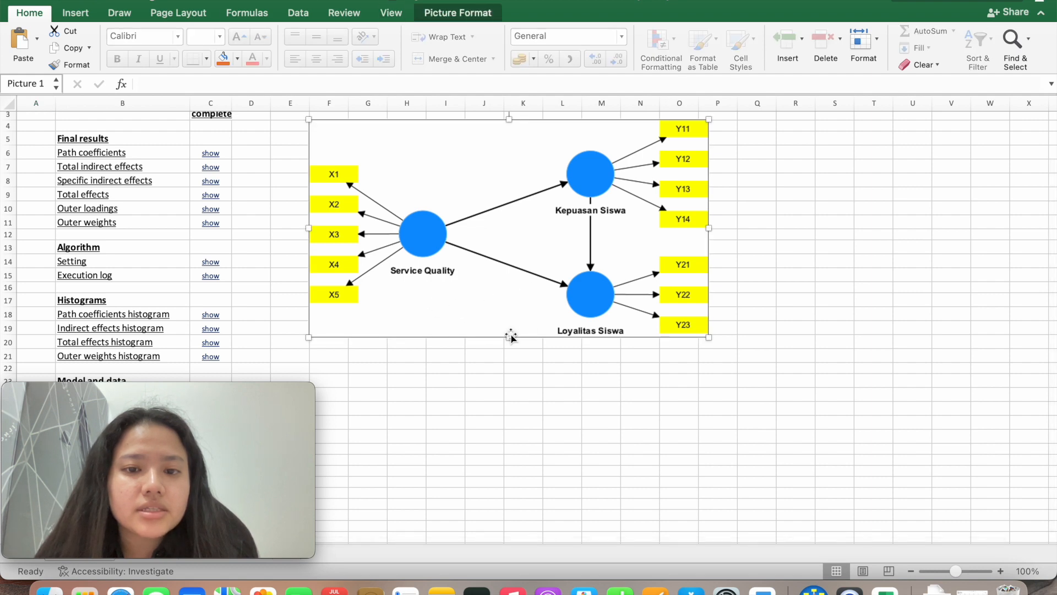
scroll(511, 337, "up", 2)
scroll(511, 337, "down", 2)
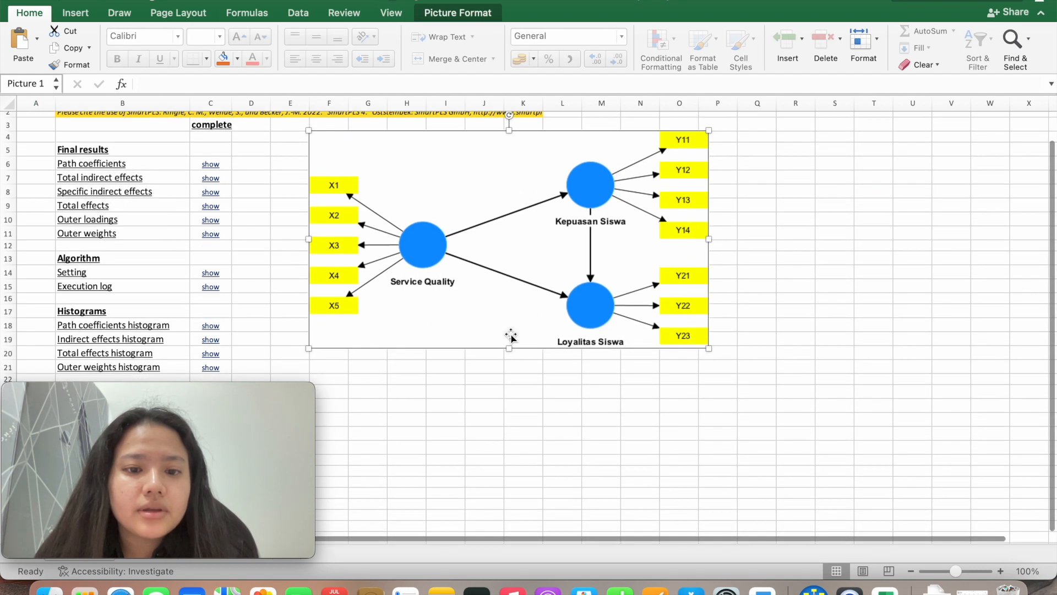
scroll(511, 337, "down", 3)
scroll(510, 337, "up", 2)
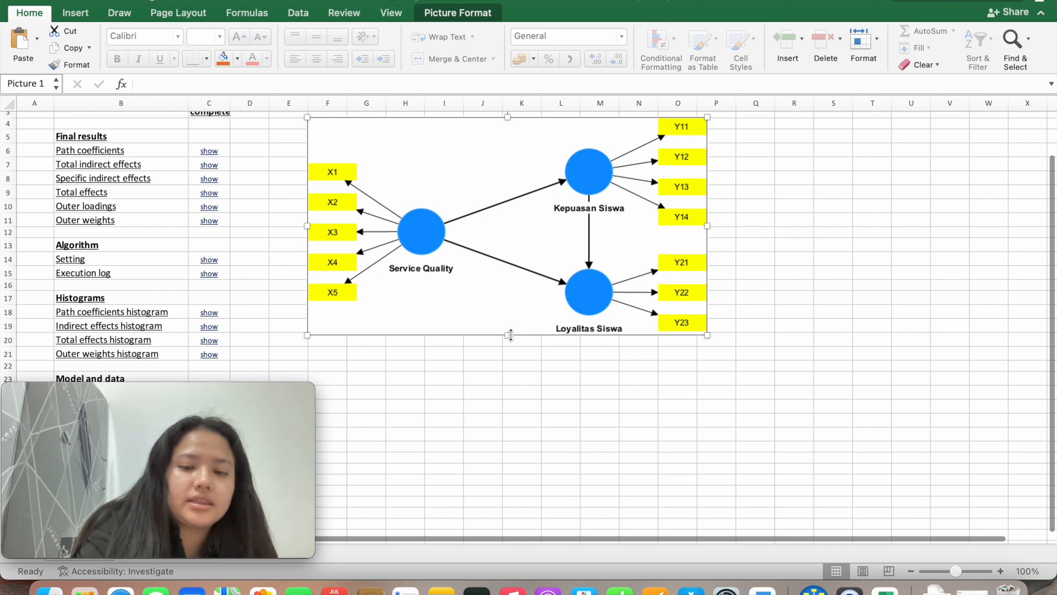
key("ctrl+Up")
left_click(658, 216)
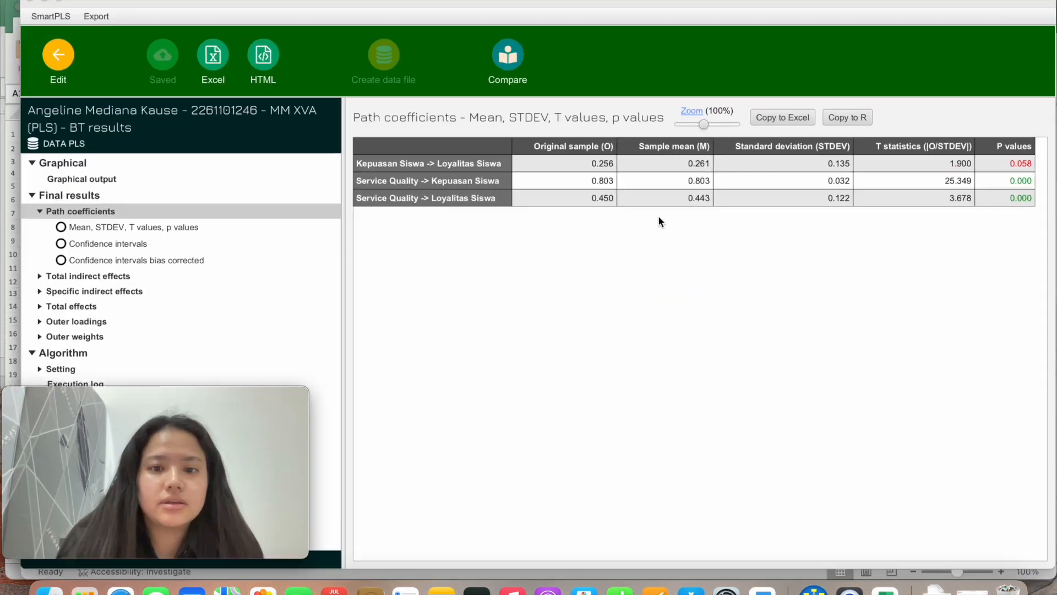
Copy the bootstrap path diagram with loadings, coefficients and p values to the clipboard as an image
left_click(47, 67)
scroll(561, 238, "down", 3)
scroll(579, 307, "up", 3)
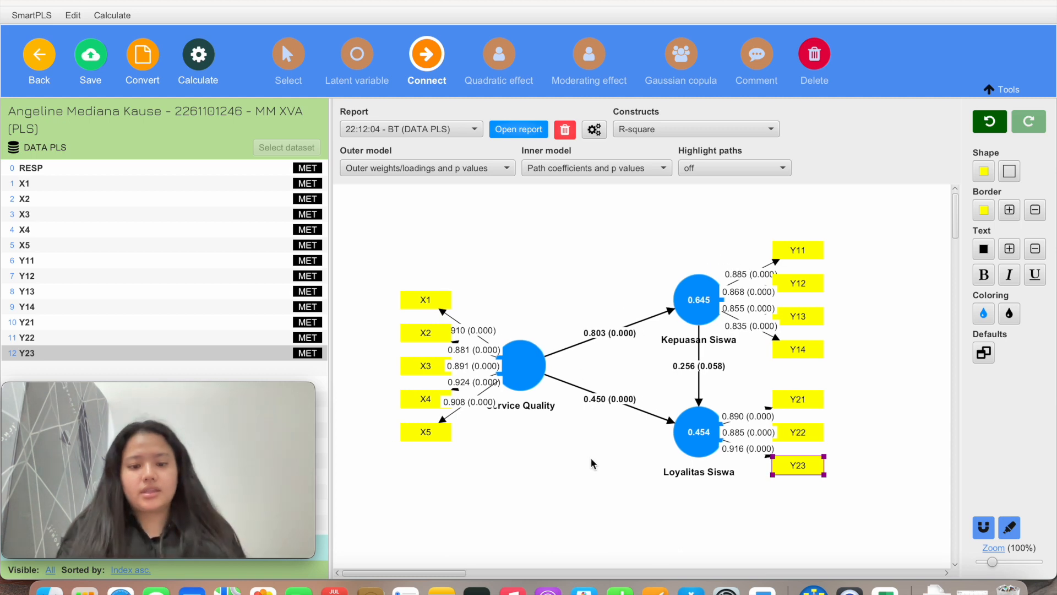
right_click(584, 474)
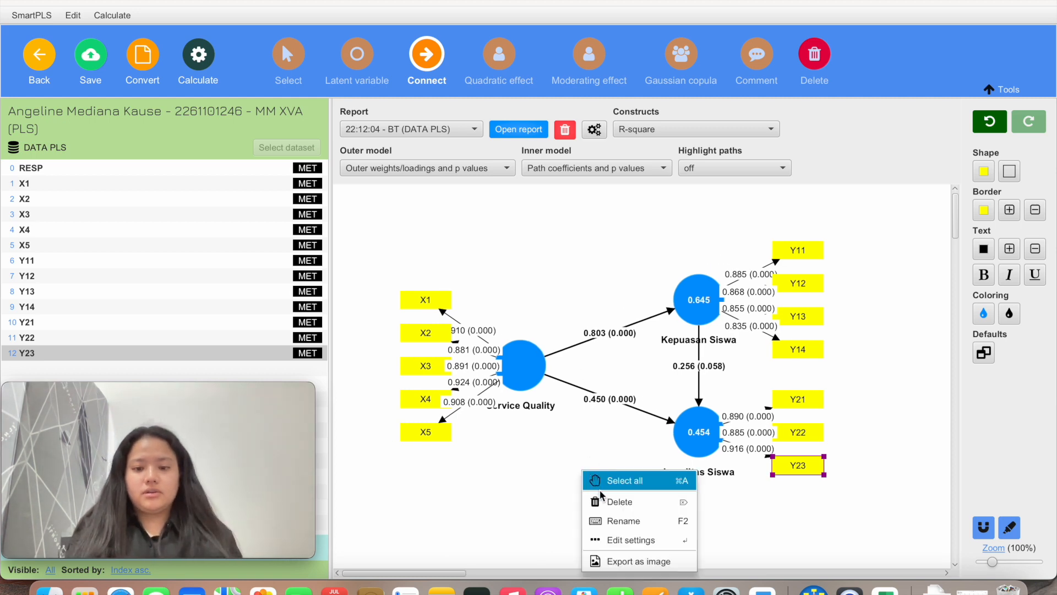
left_click(620, 561)
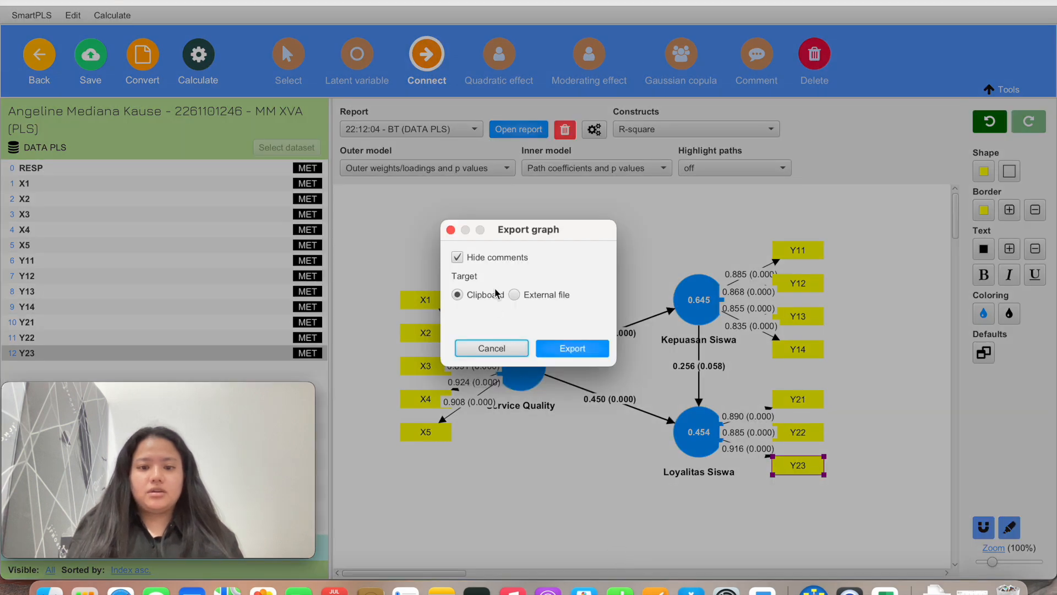
left_click(558, 357)
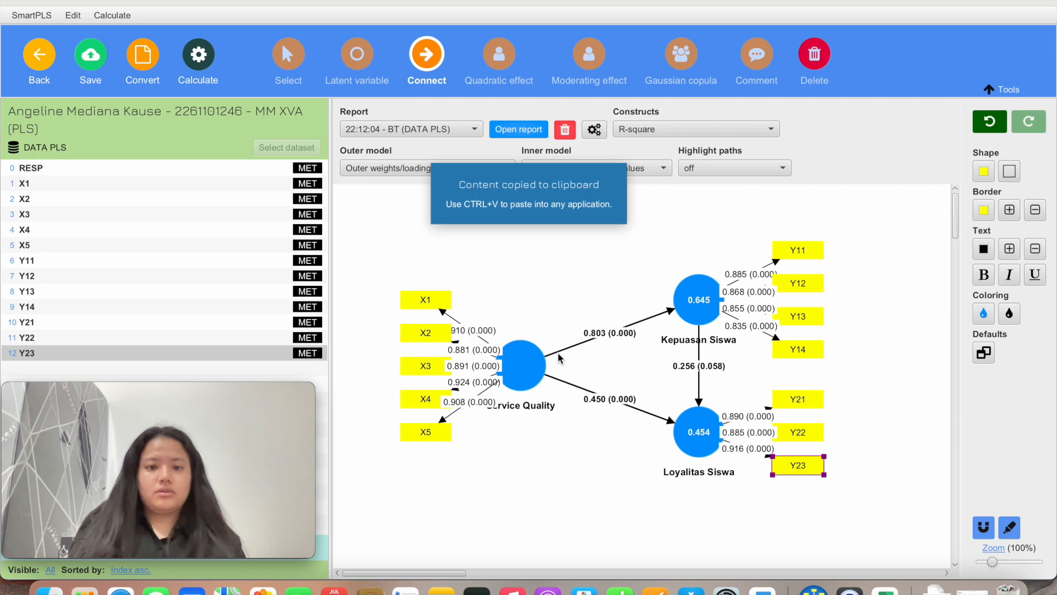
key("ctrl+Up")
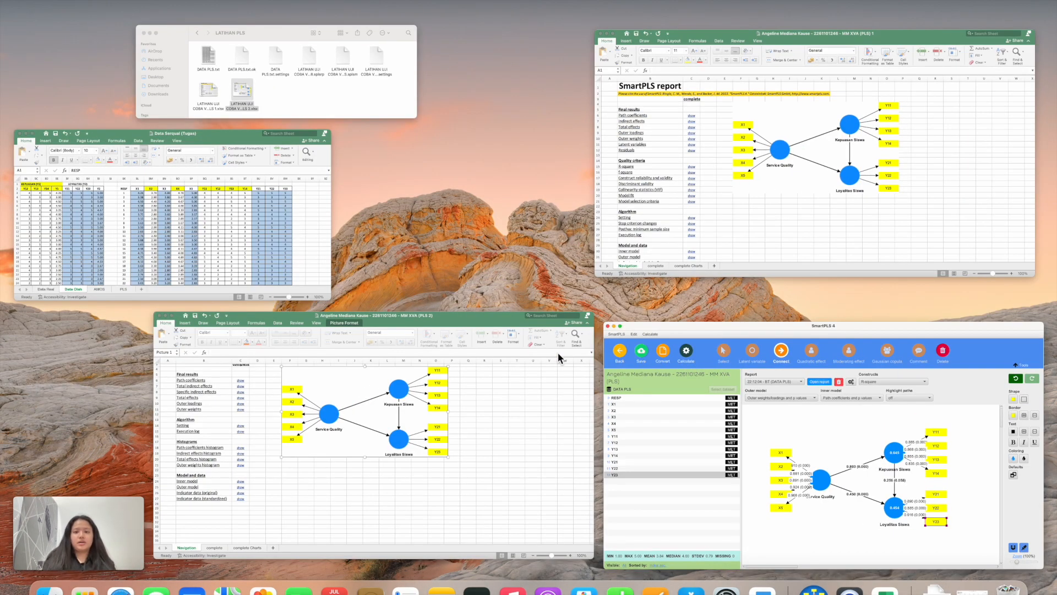
Paste the bootstrap diagram at cell F22 of the PLS 2 workbook and enlarge it
left_click(513, 377)
scroll(453, 370, "down", 3)
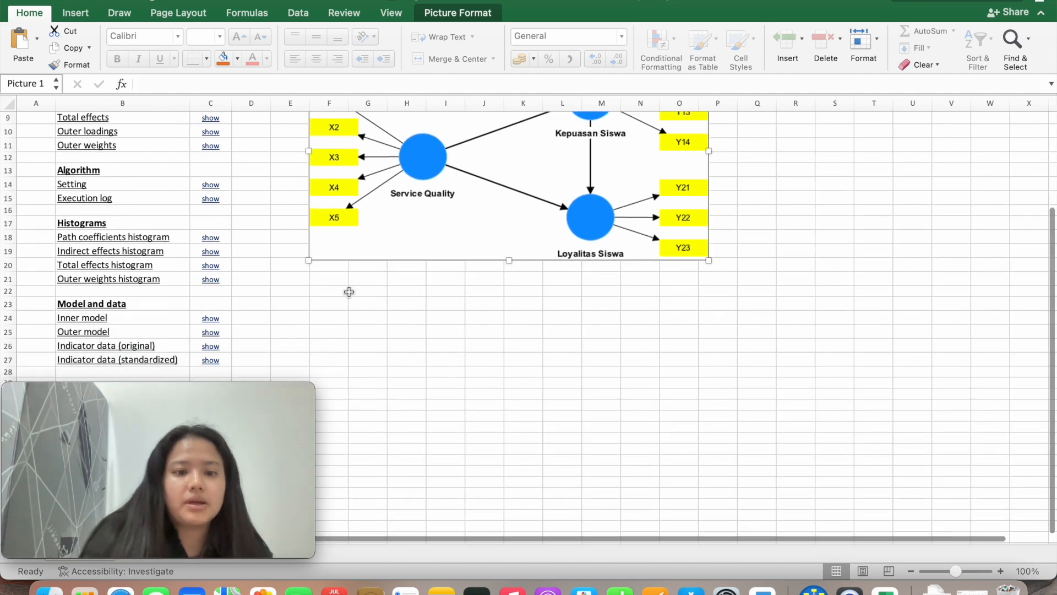
left_click(349, 291)
key("super+v")
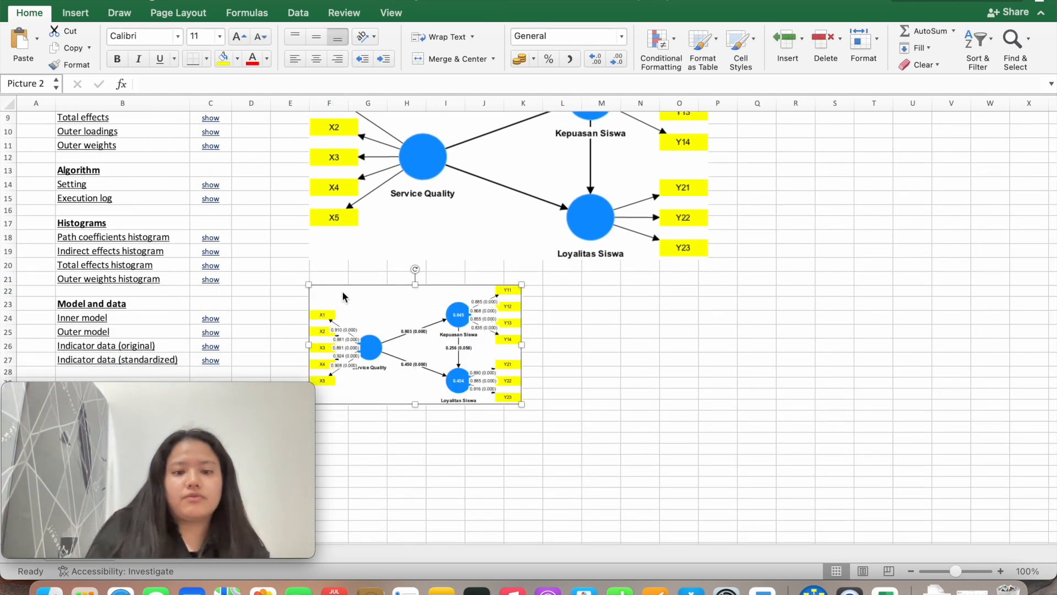
left_click_drag(521, 404, 711, 474)
left_click(757, 405)
Bring the first exported SmartPLS report workbook to the front
scroll(758, 408, "down", 4)
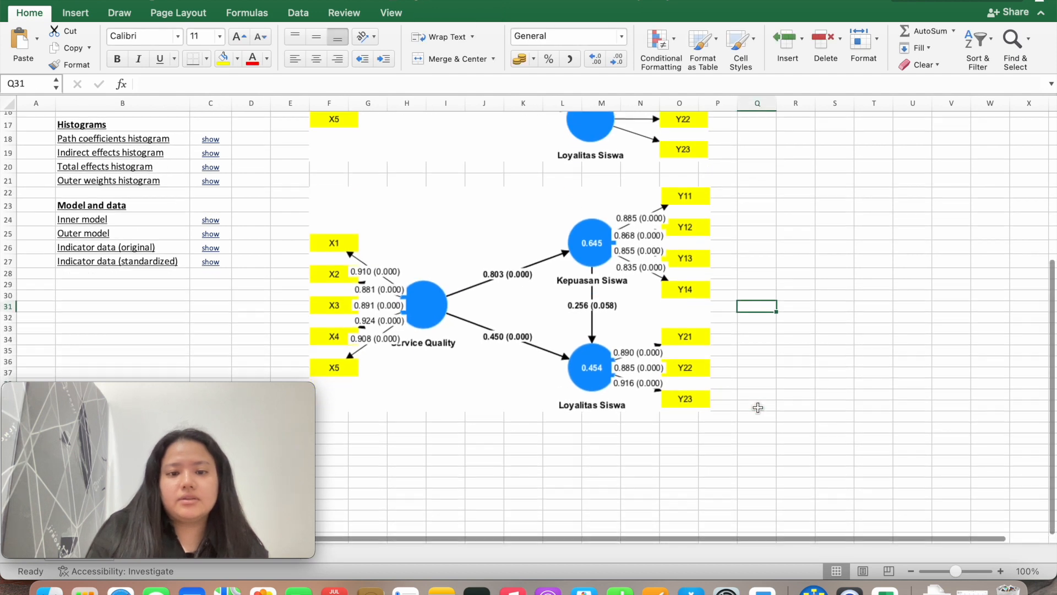
scroll(582, 323, "up", 1)
scroll(582, 323, "down", 2)
scroll(582, 323, "up", 1)
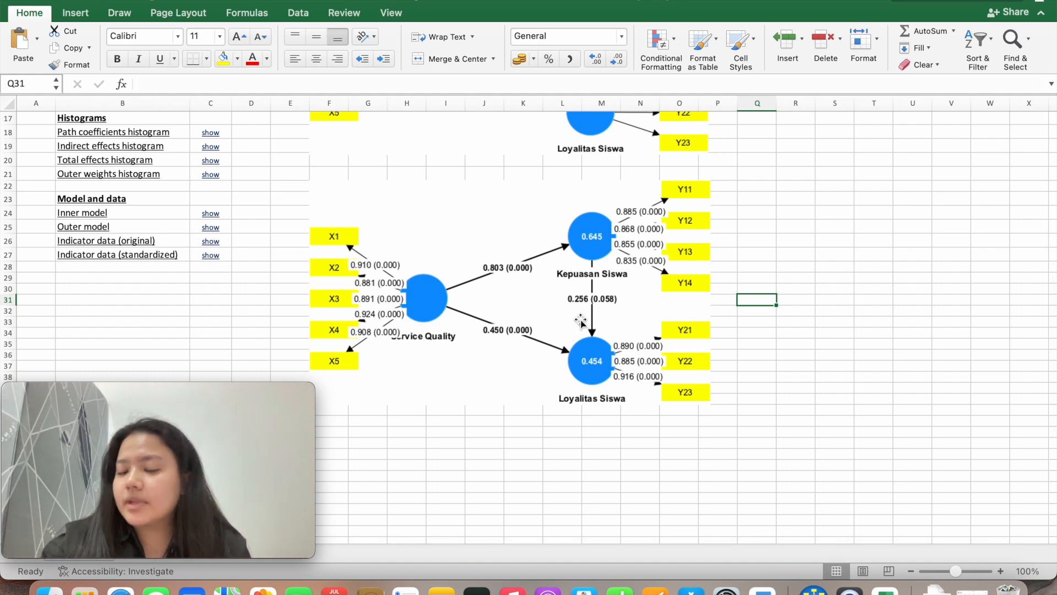
mouse_move(242, 414)
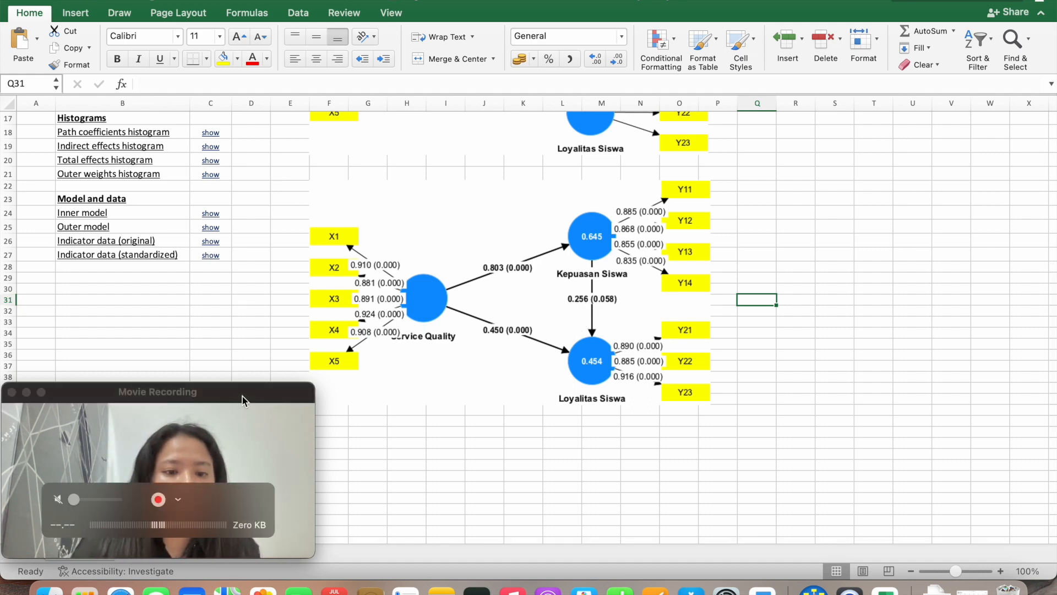
left_click_drag(242, 397, 1015, 44)
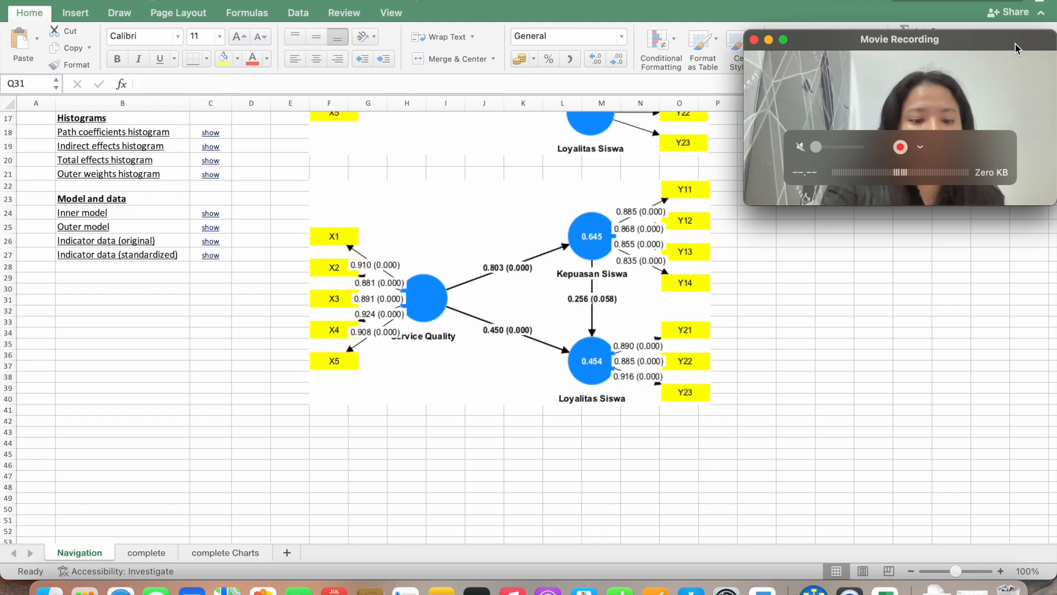
key("ctrl+Up")
left_click(704, 188)
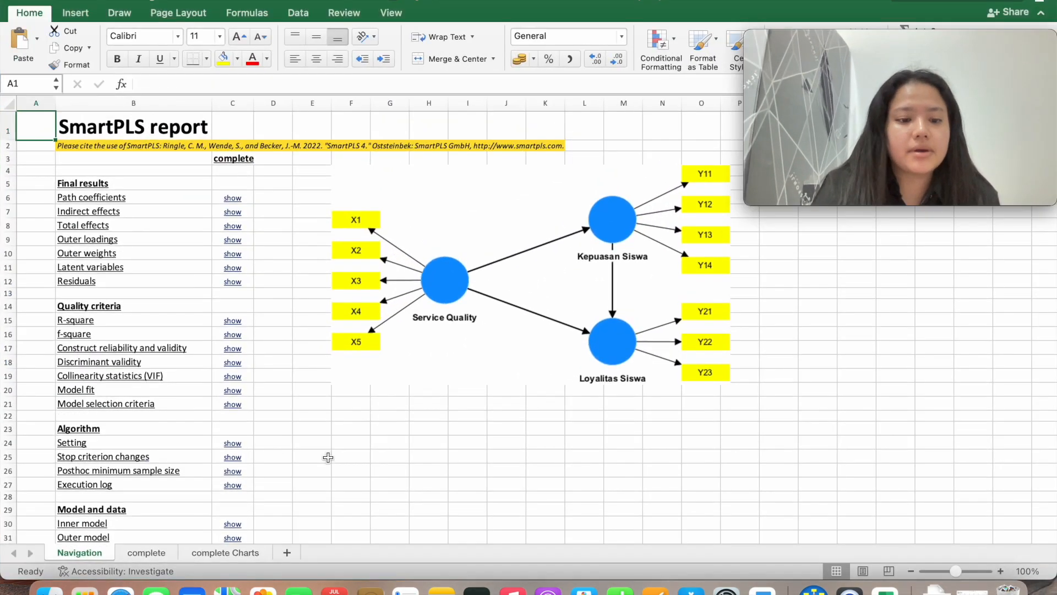
Review the complete and complete Charts sheets of the first report
left_click(165, 553)
left_click(212, 551)
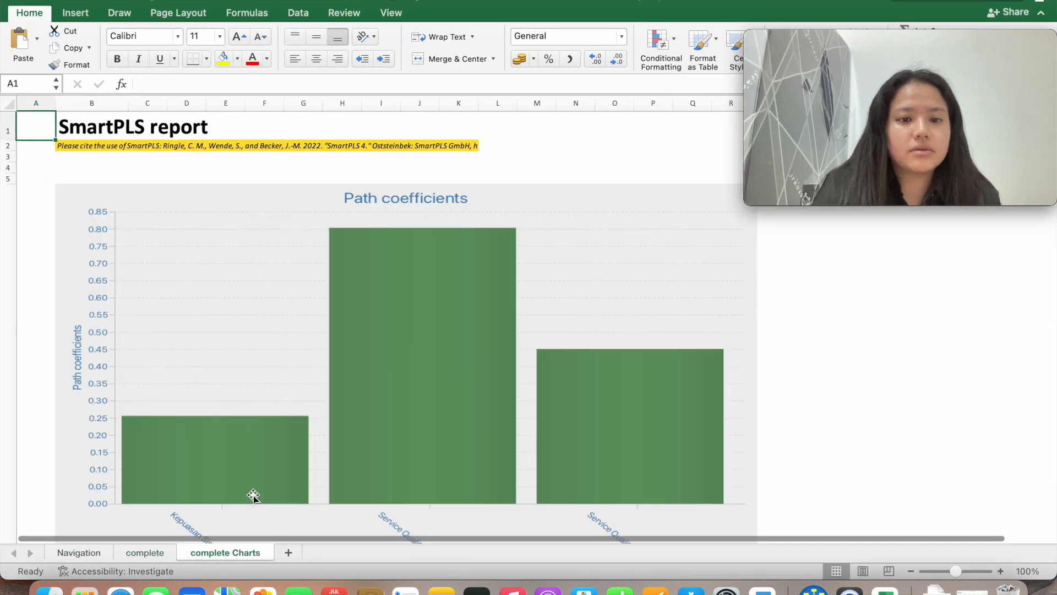
scroll(293, 441, "down", 20)
scroll(292, 443, "up", 20)
In PLS 2, browse the complete Charts and complete sheets, then return to Navigation
key("ctrl+Up")
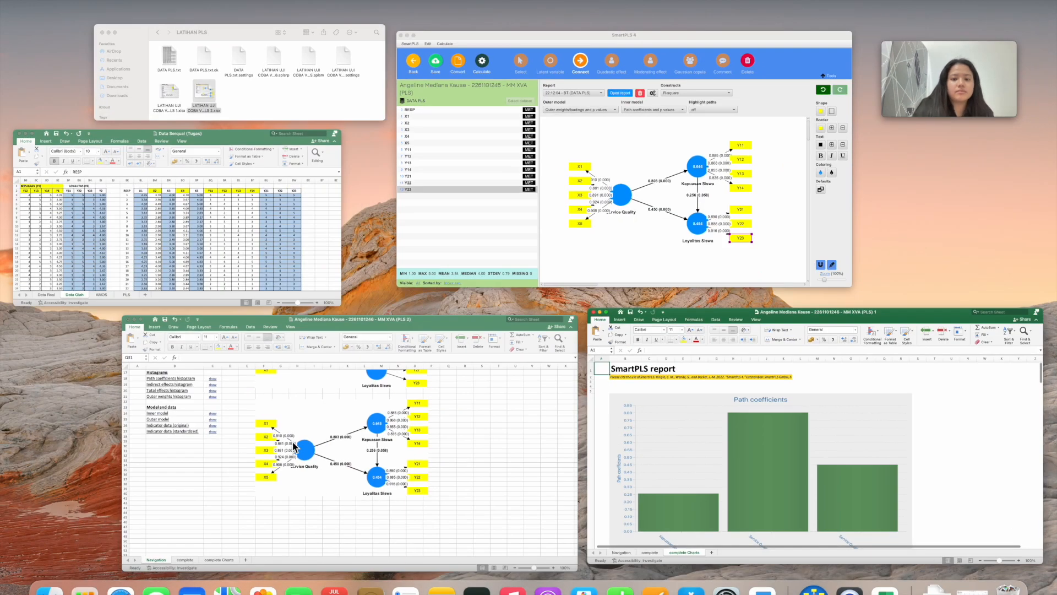
left_click(365, 381)
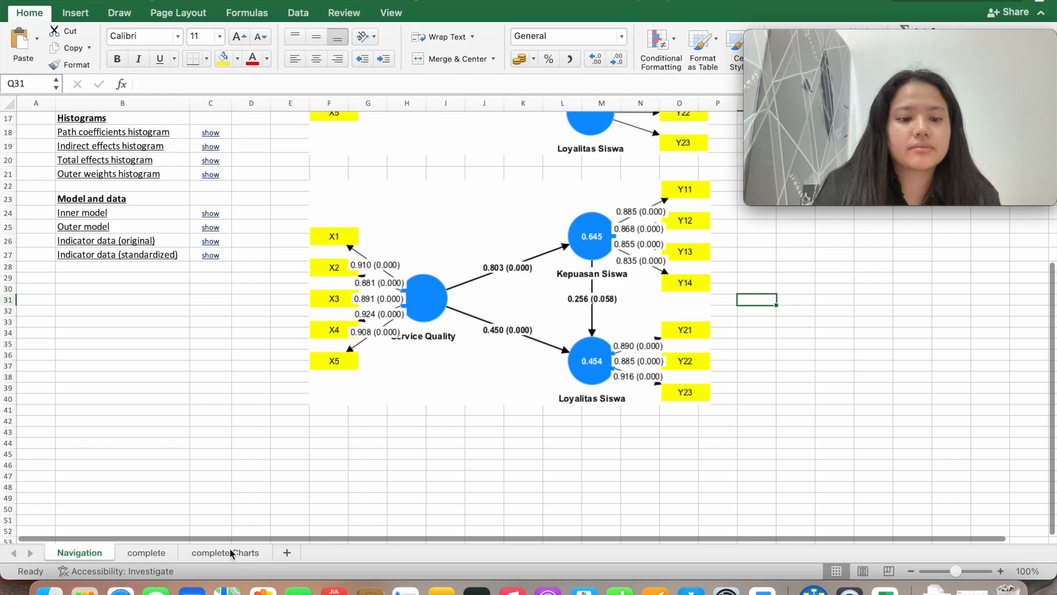
left_click(229, 553)
scroll(277, 428, "down", 15)
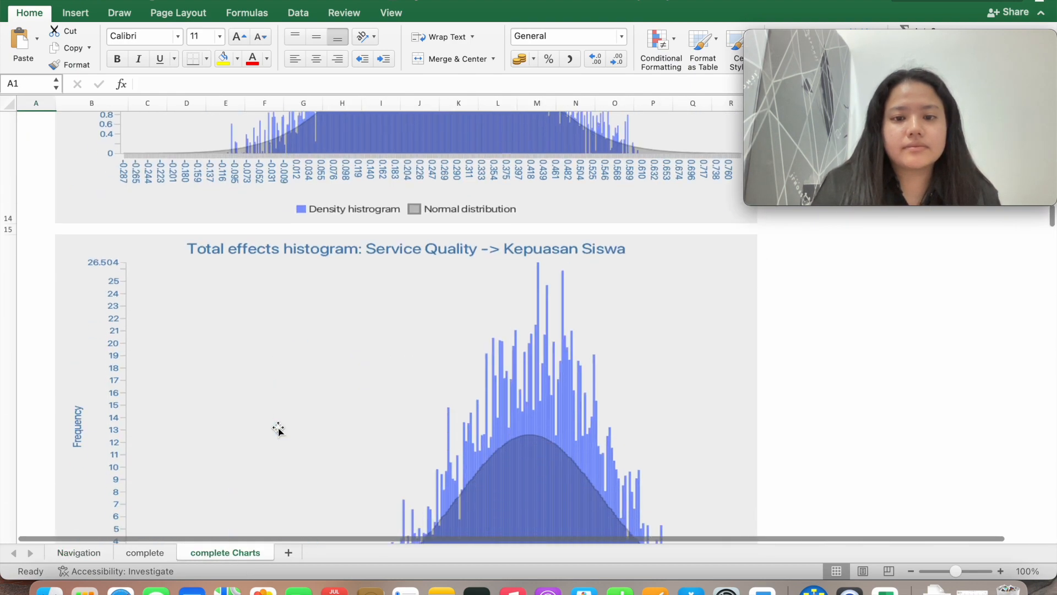
scroll(278, 429, "up", 15)
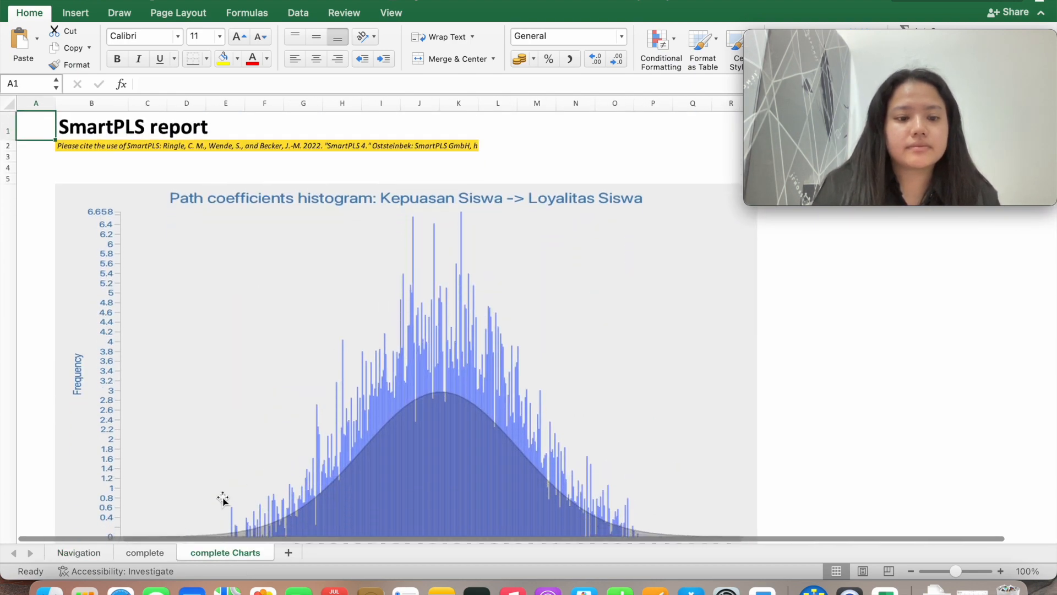
left_click(152, 553)
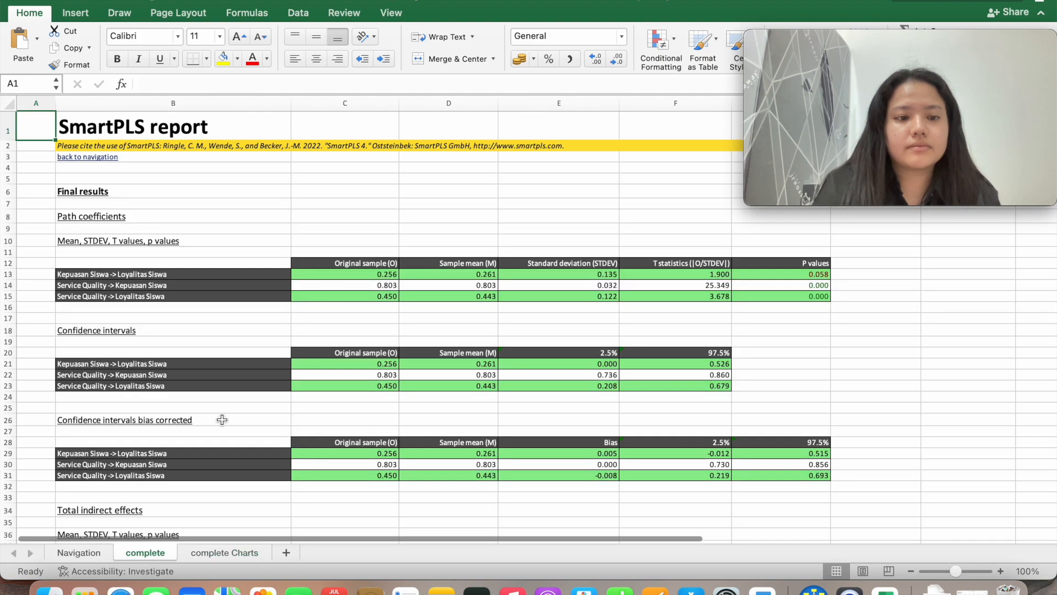
scroll(220, 419, "down", 10)
scroll(219, 418, "up", 10)
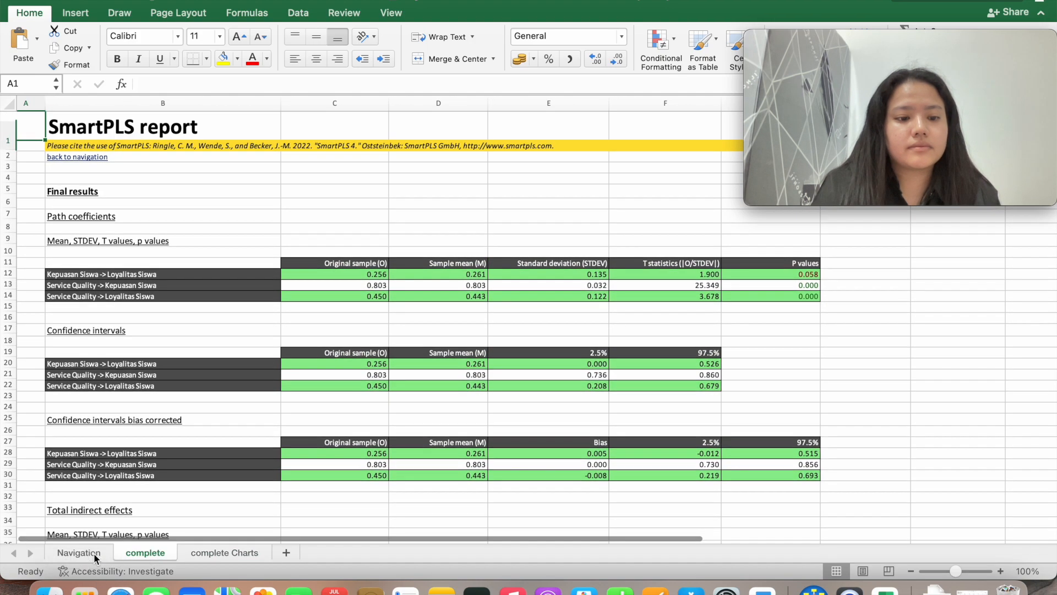
left_click(78, 552)
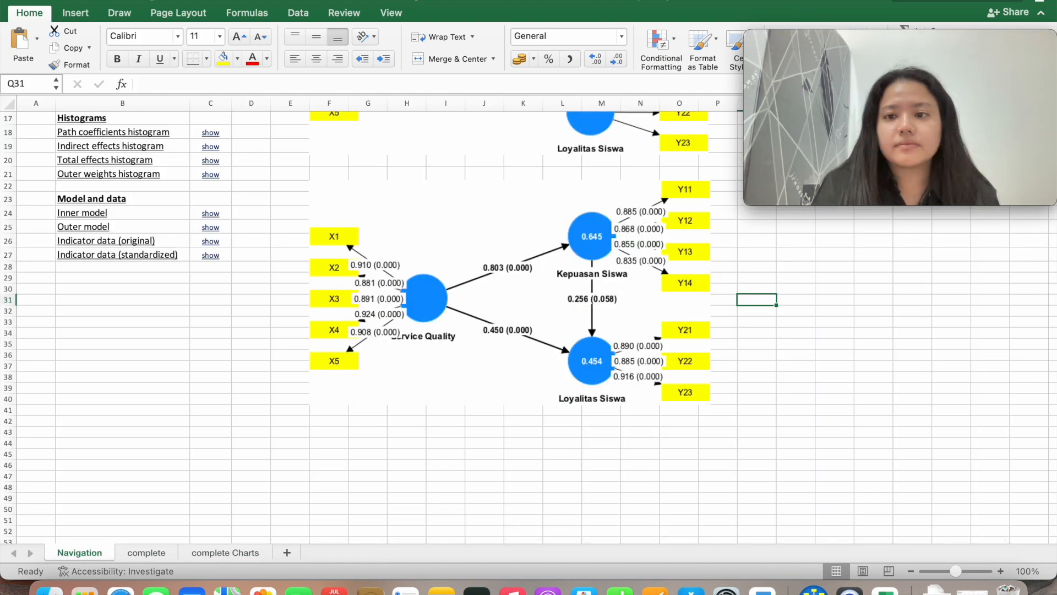
scroll(662, 532, "up", 2)
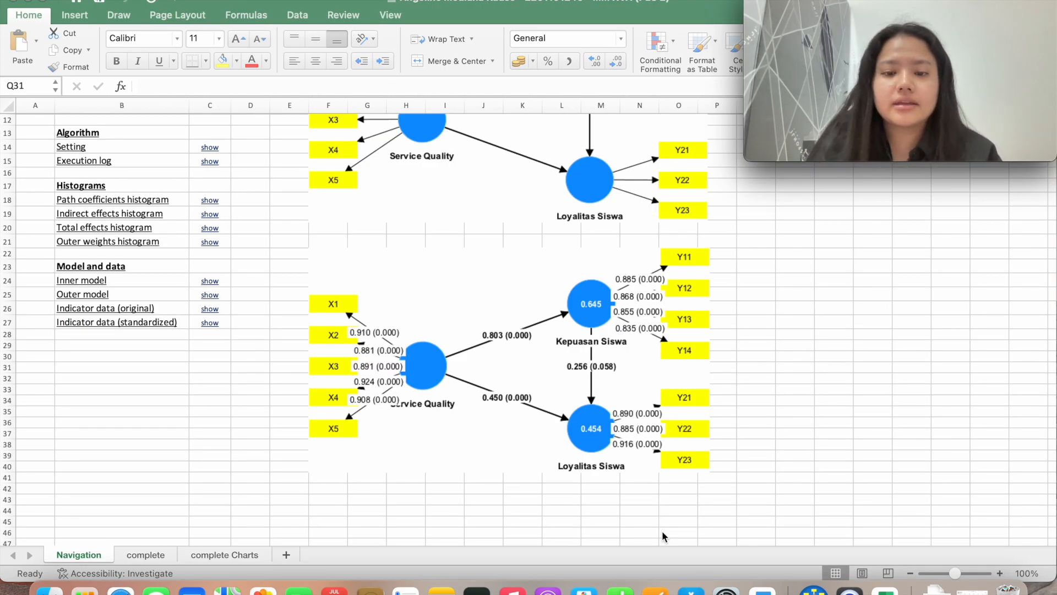
Check the pasted diagram in PLS 2, then bring forward the data workbook's VIF table
left_click(589, 395)
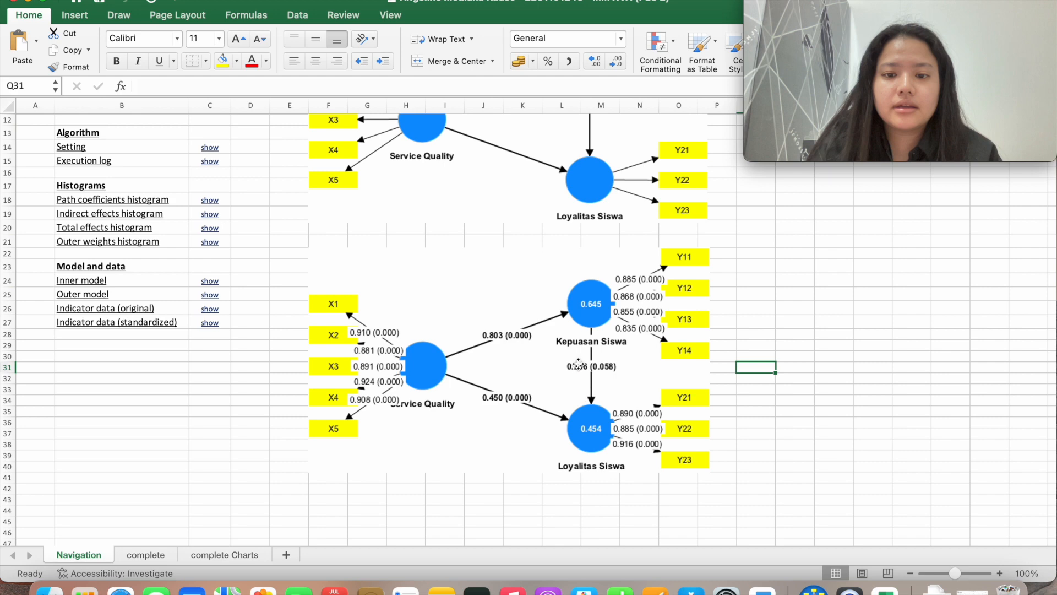
left_click(579, 366)
scroll(579, 366, "down", 2)
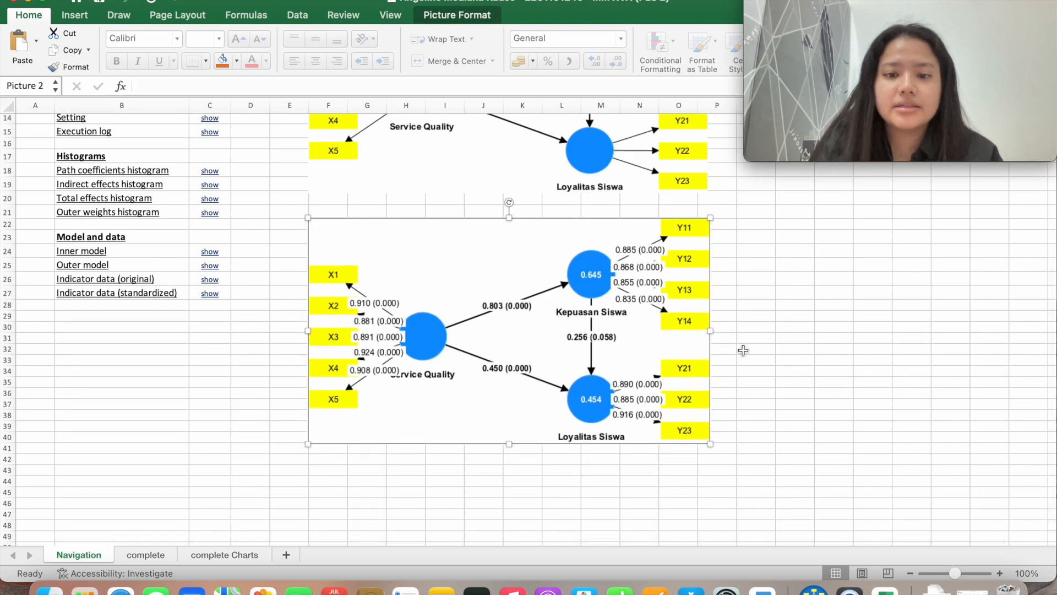
left_click(742, 351)
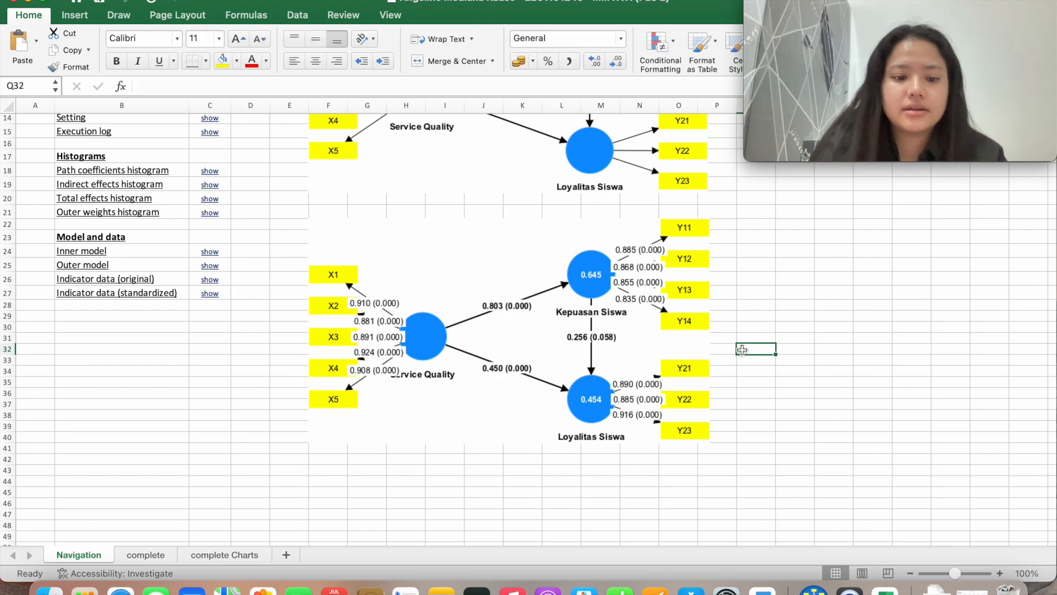
key("ctrl+Up")
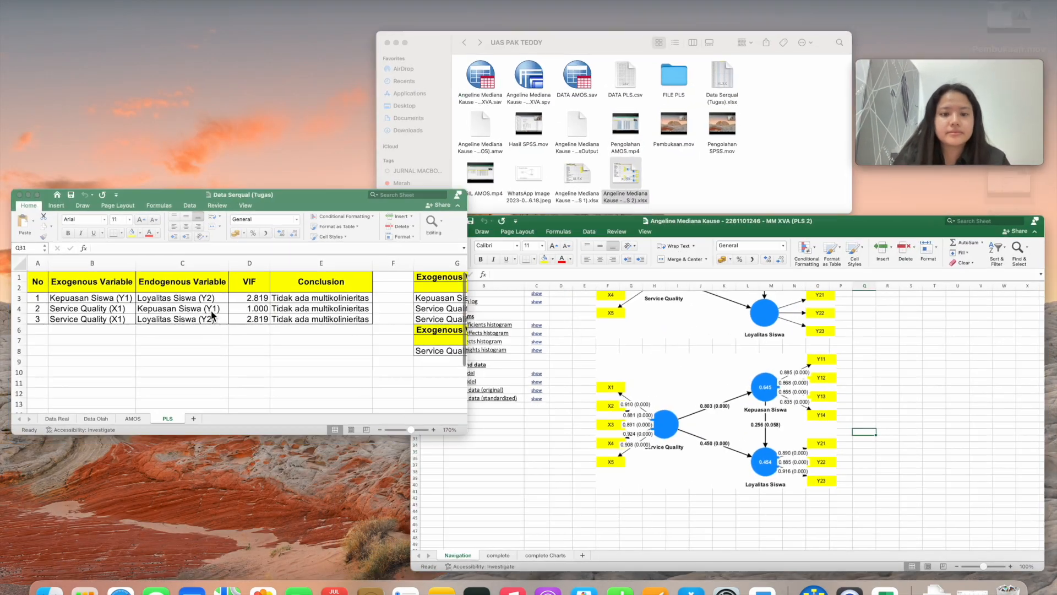
left_click(211, 310)
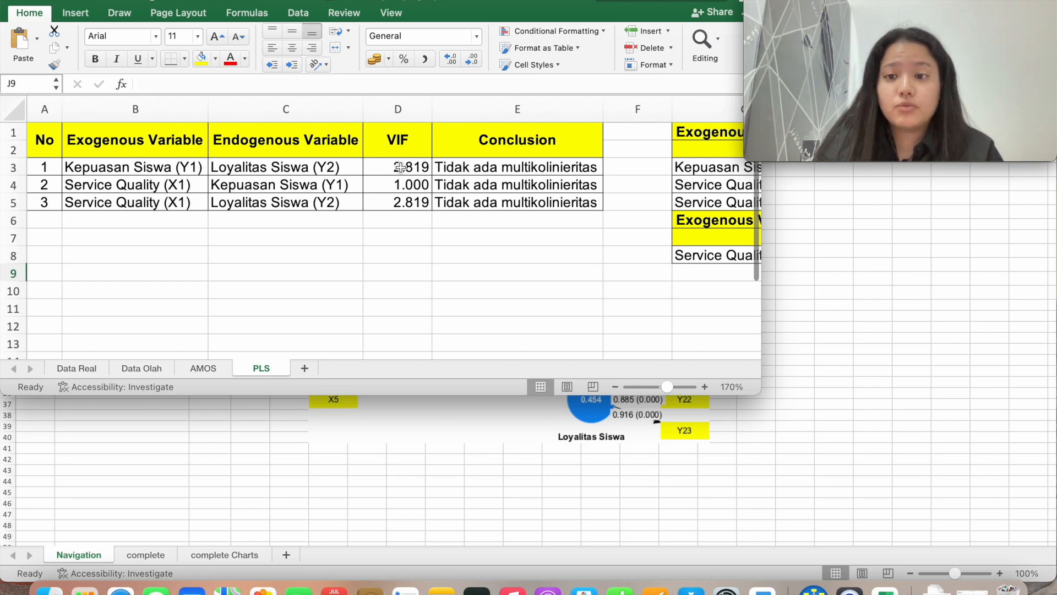
Scroll the PLS sheet to columns F–K to show the direct and indirect effect P-values
scroll(400, 167, "right", 10)
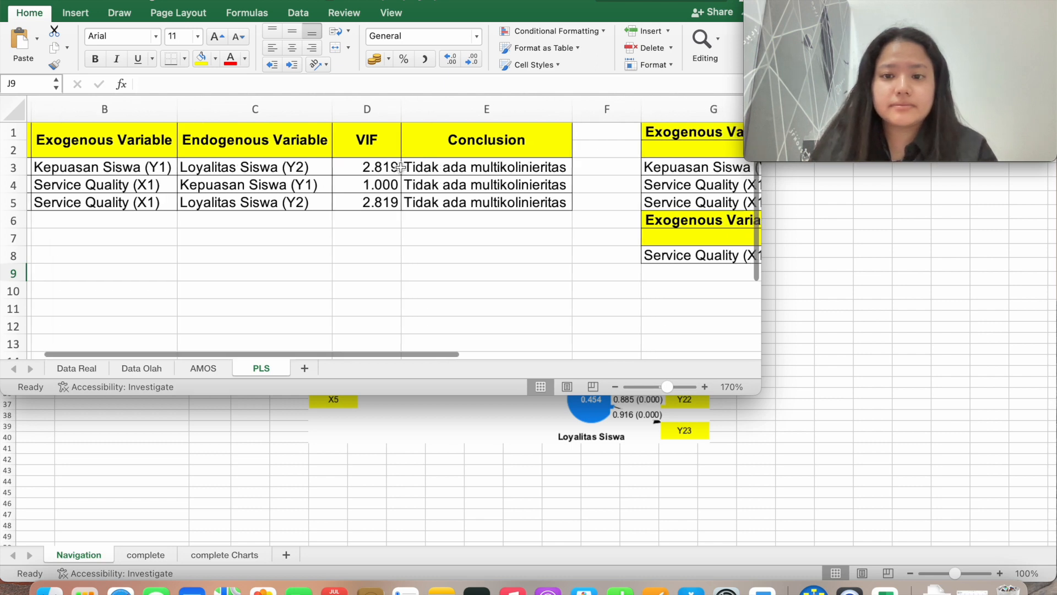
scroll(400, 167, "right", 5)
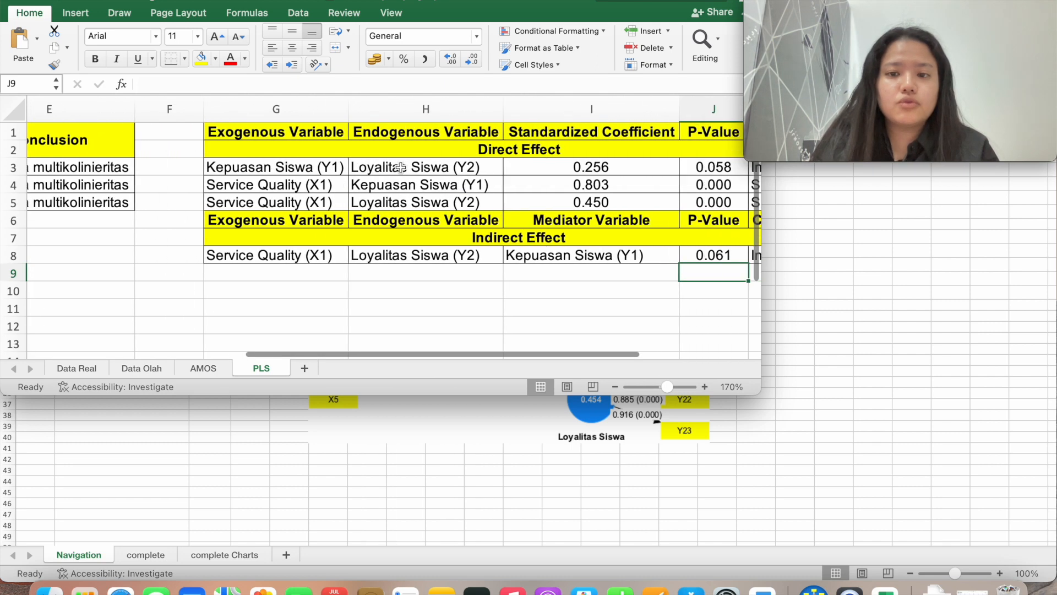
scroll(400, 167, "right", 2)
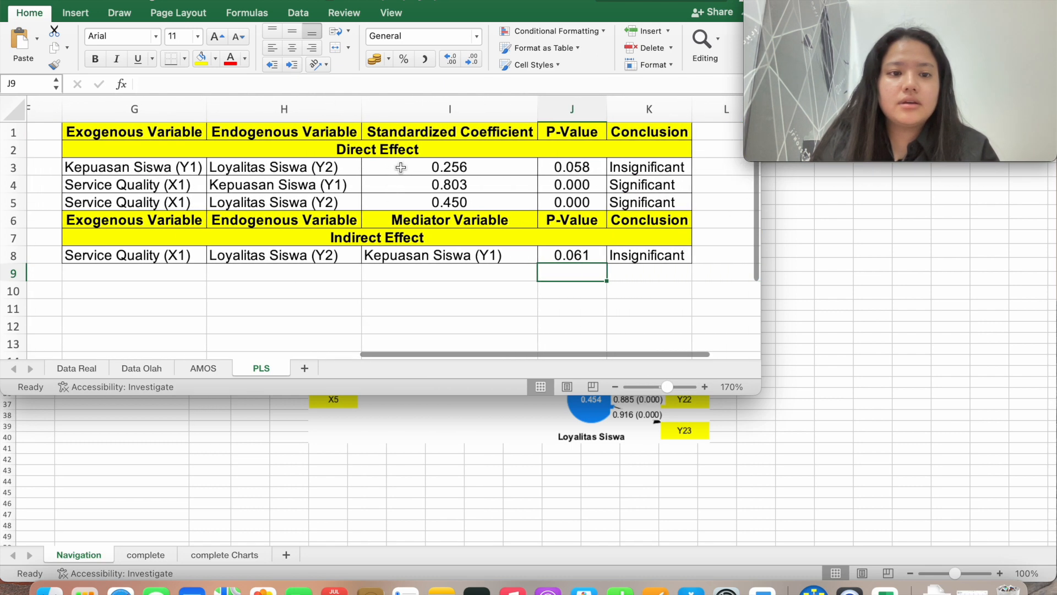
scroll(401, 167, "left", 1)
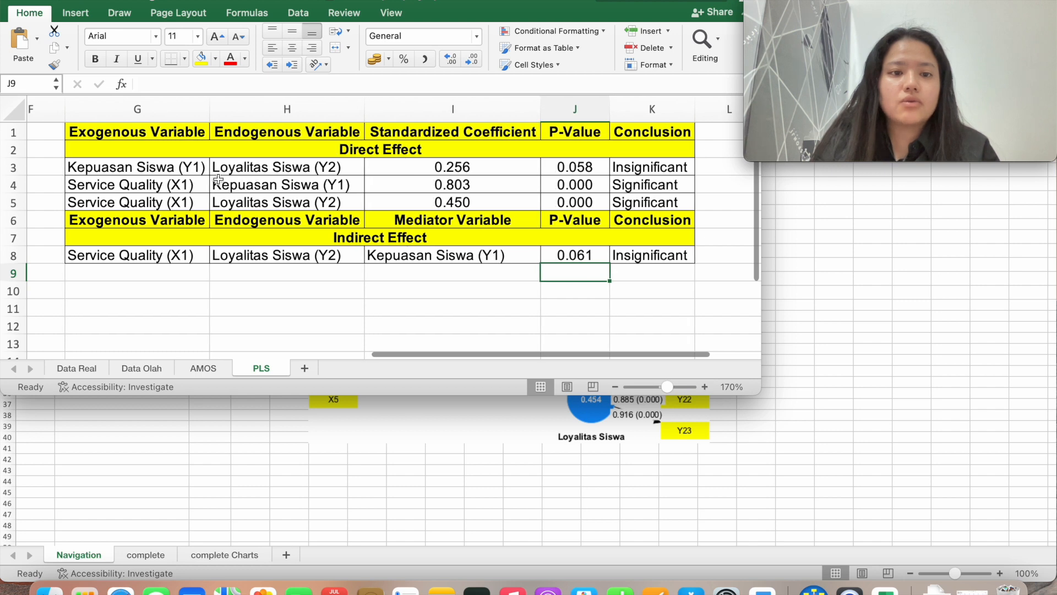